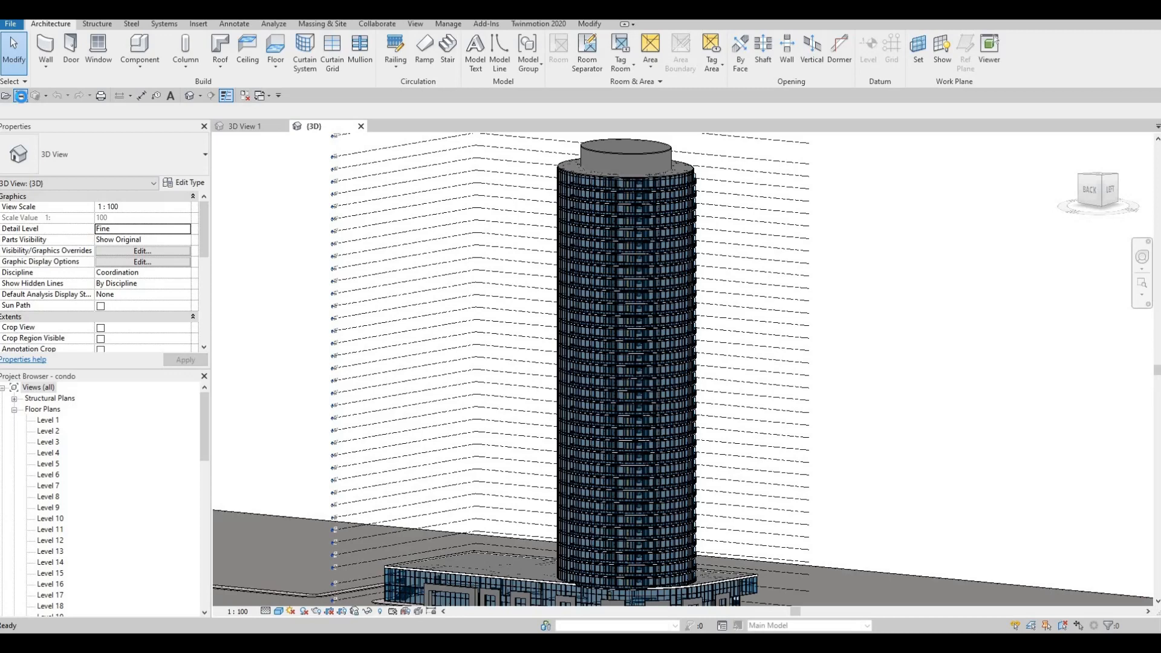
- Save the condo model and send it to Twinmotion through Direct Link as a new project
click(21, 95)
click(546, 25)
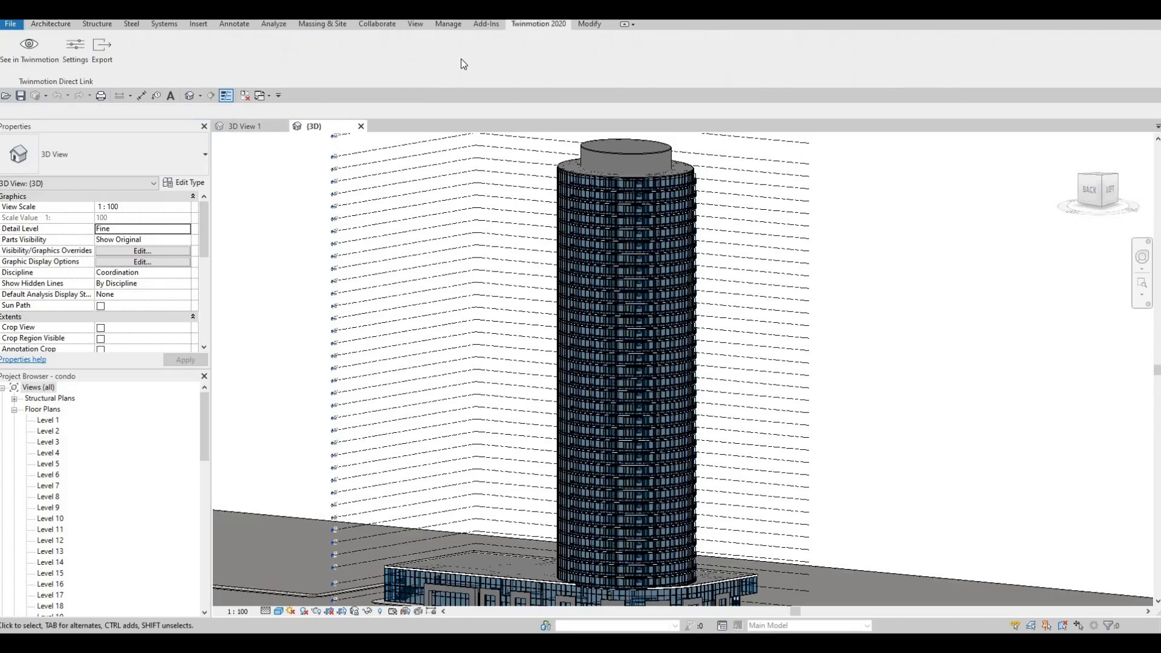
click(15, 62)
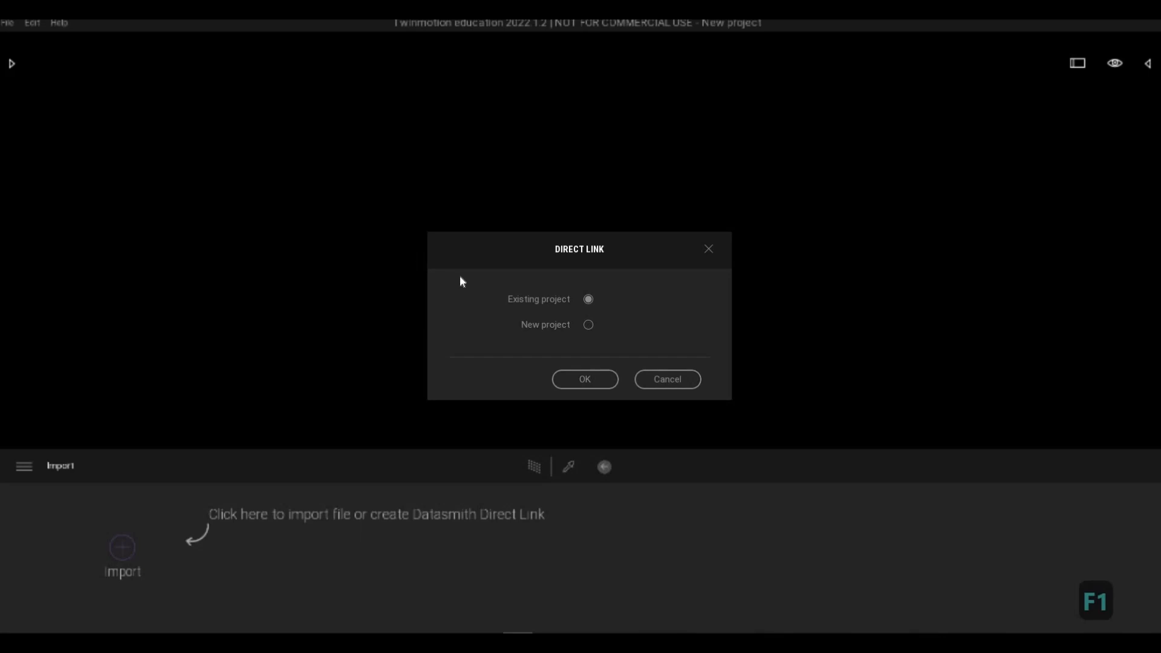
click(589, 325)
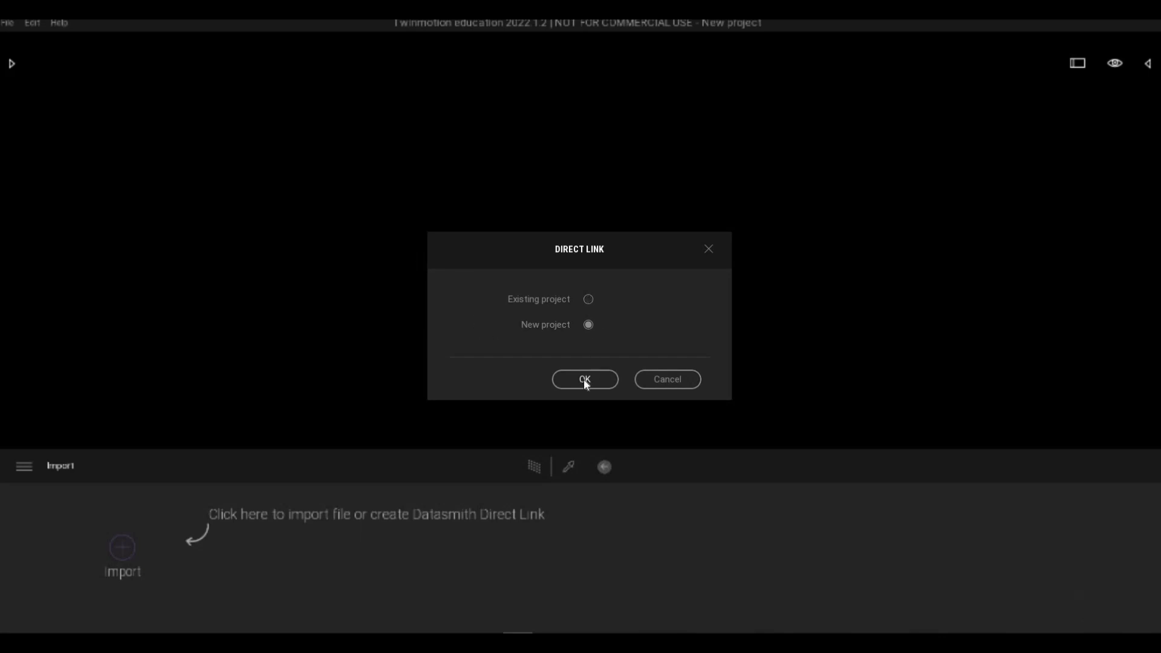
click(584, 380)
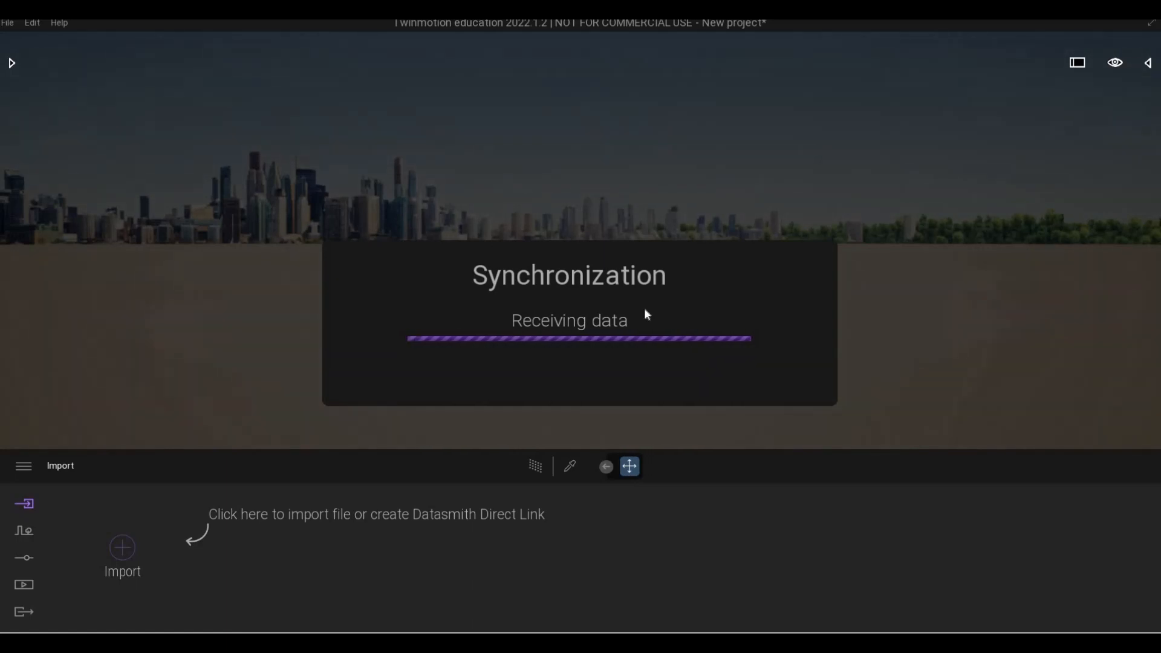
- Examine the whole imported tower and its site from a high viewpoint away from the building
key(F1)
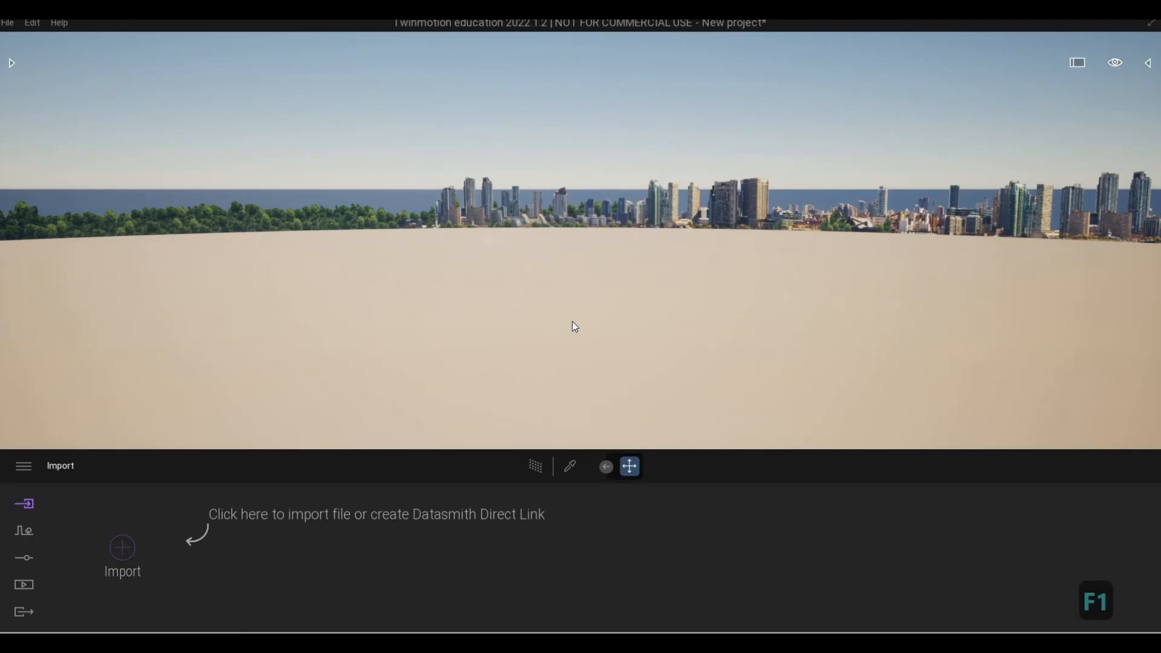
key(s)
key(s)
key(s)
key(s)
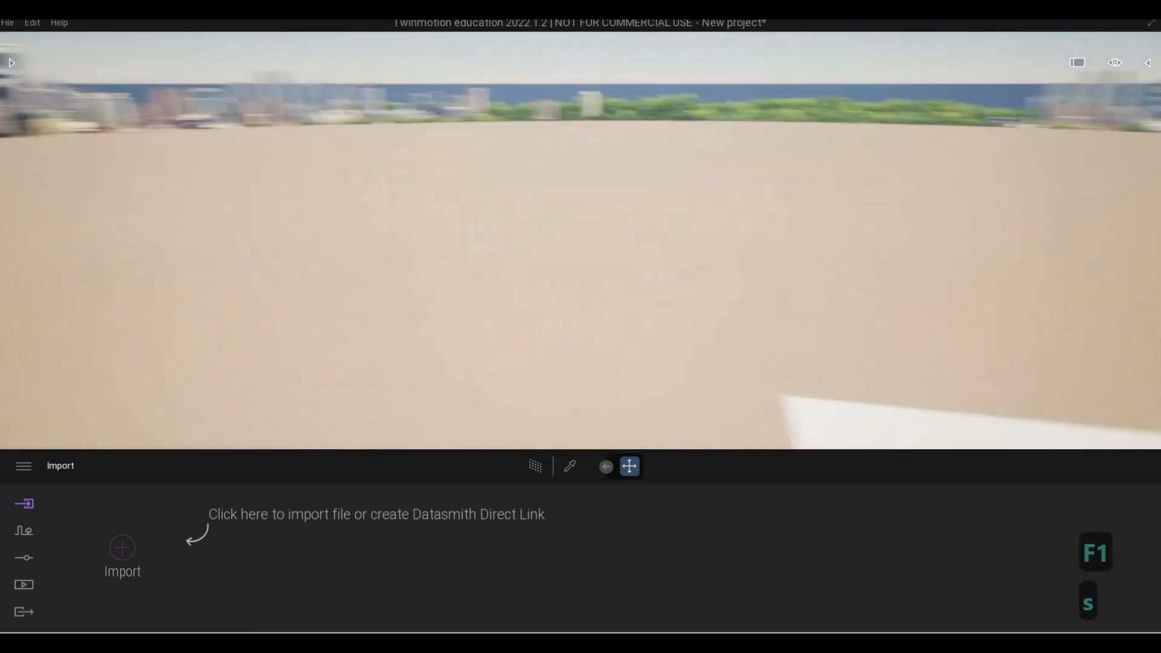
key(s)
key(s)
key(s)
key(s)
key(s)
key(s)
key(s)
key(e)
key(e)
key(e)
key(e)
key(e)
key(e)
key(e)
key(e)
key(e)
key(e)
key(e)
key(e)
key(e)
key(e)
key(e)
key(e)
key(e)
key(e)
key(e)
key(e)
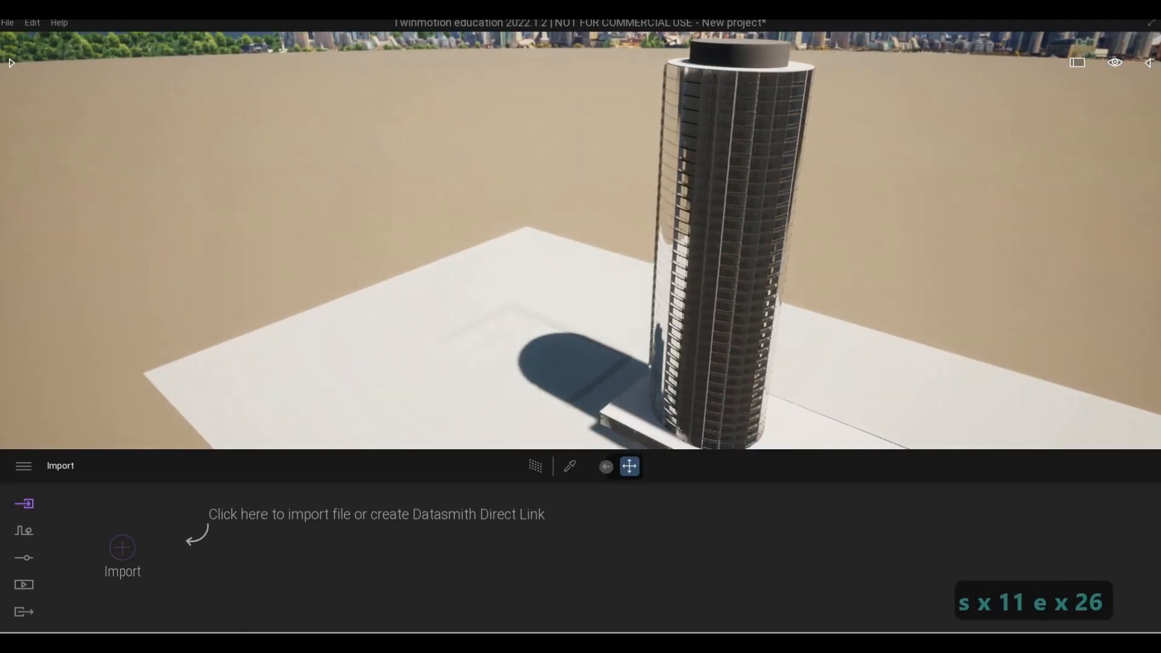
key(e)
key(e)
key(e)
key(e)
key(e)
key(e)
key(e)
key(e)
key(e)
key(e)
key(e)
key(e)
key(e)
key(e)
key(e)
key(e)
key(e)
key(e)
key(e)
key(e)
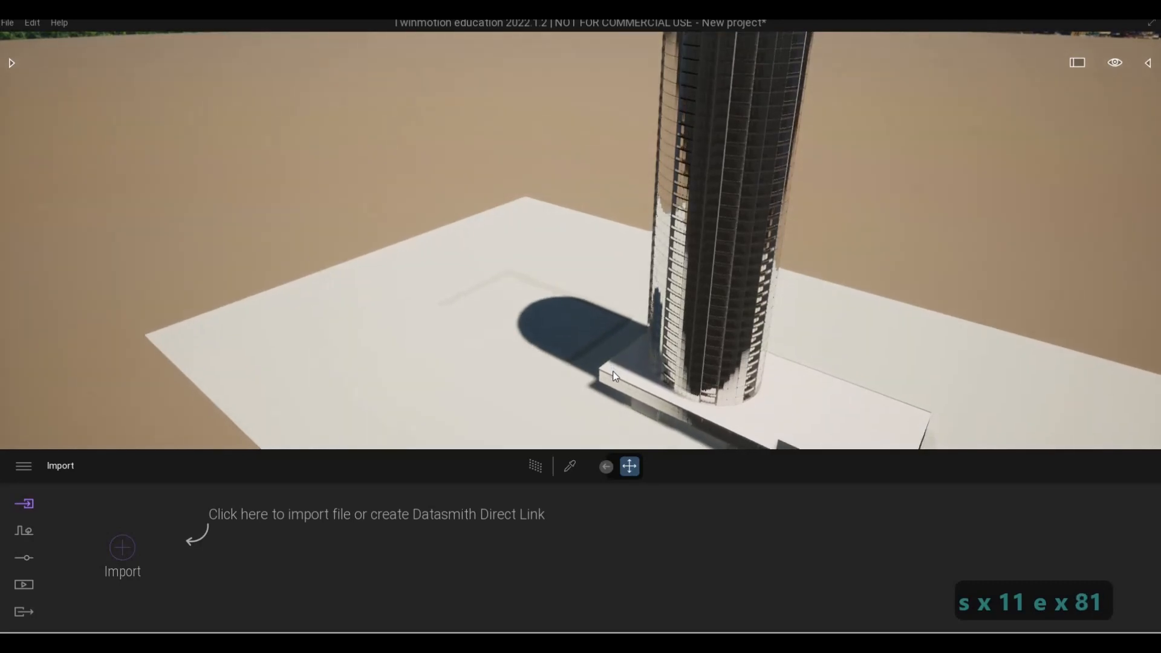
key(d)
key(d)
key(d)
key(d)
key(d)
key(d)
key(d)
key(d)
key(d)
key(d)
key(d)
key(d)
key(d)
key(d)
key(d)
key(d)
key(d)
key(d)
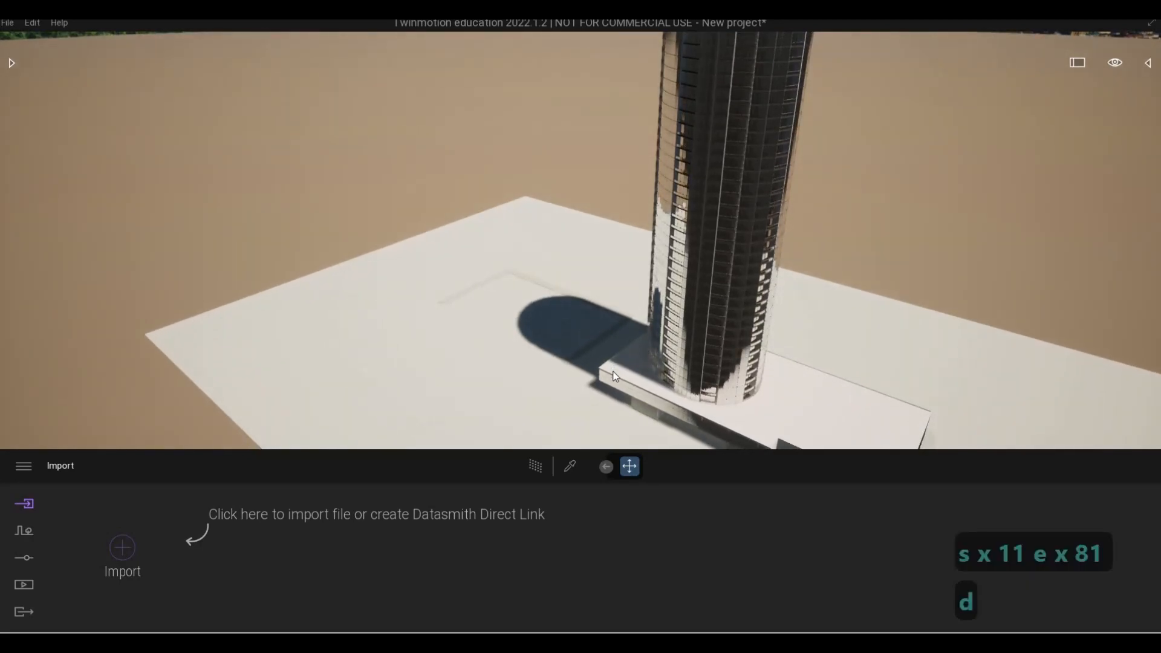
key(w)
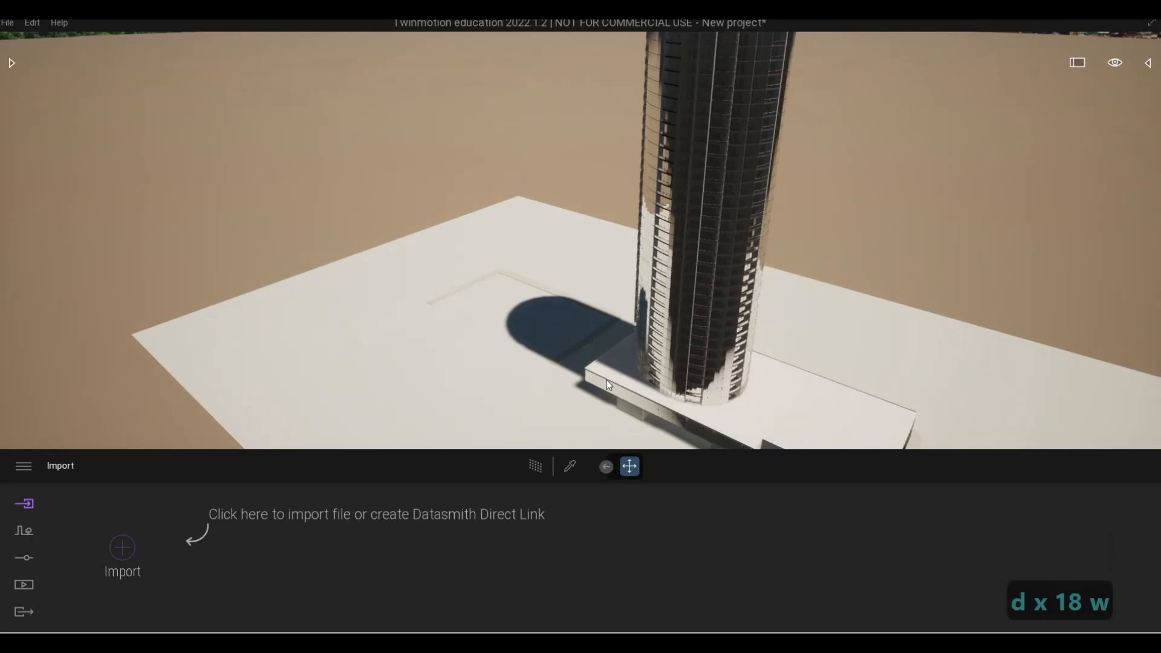
- Inspect the tower's podium from all around, finishing at a low view of the entrance side against the skyline
key(4)
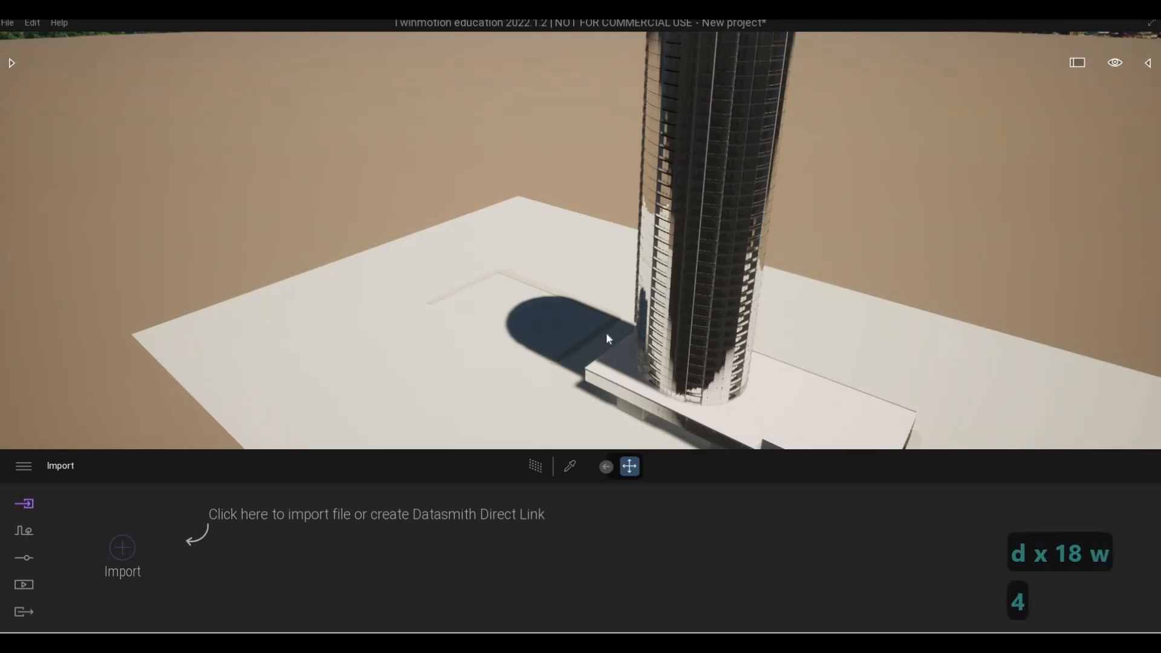
key(e)
key(d)
key(w)
key(e)
key(w)
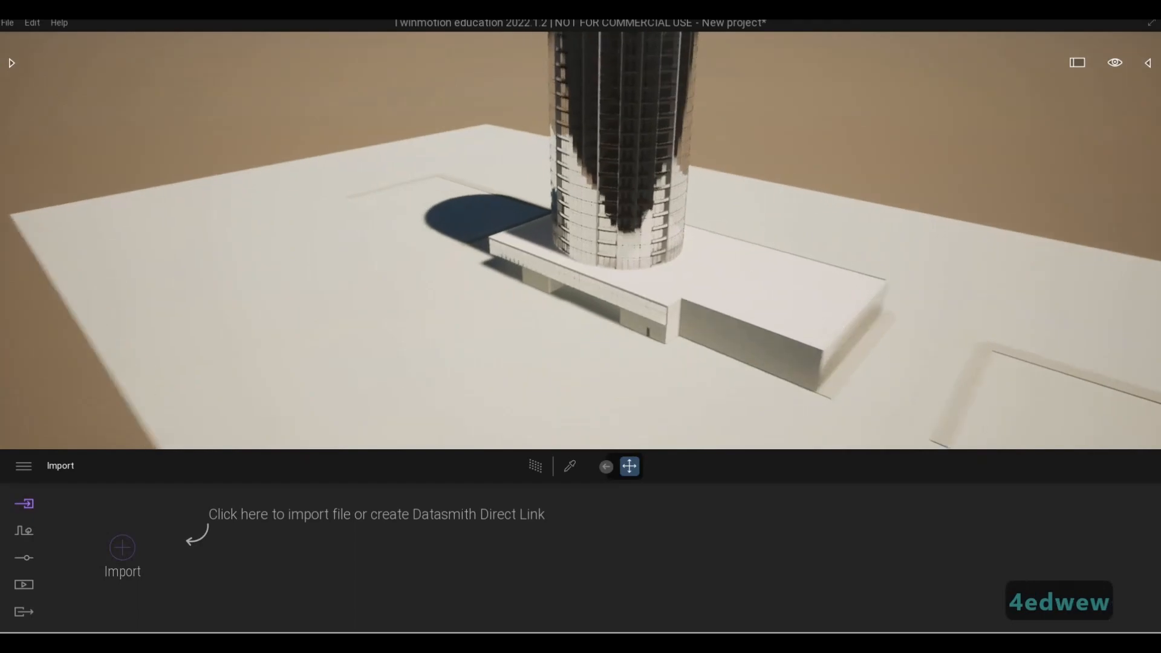
key(e)
key(a)
key(w)
key(q)
key(a)
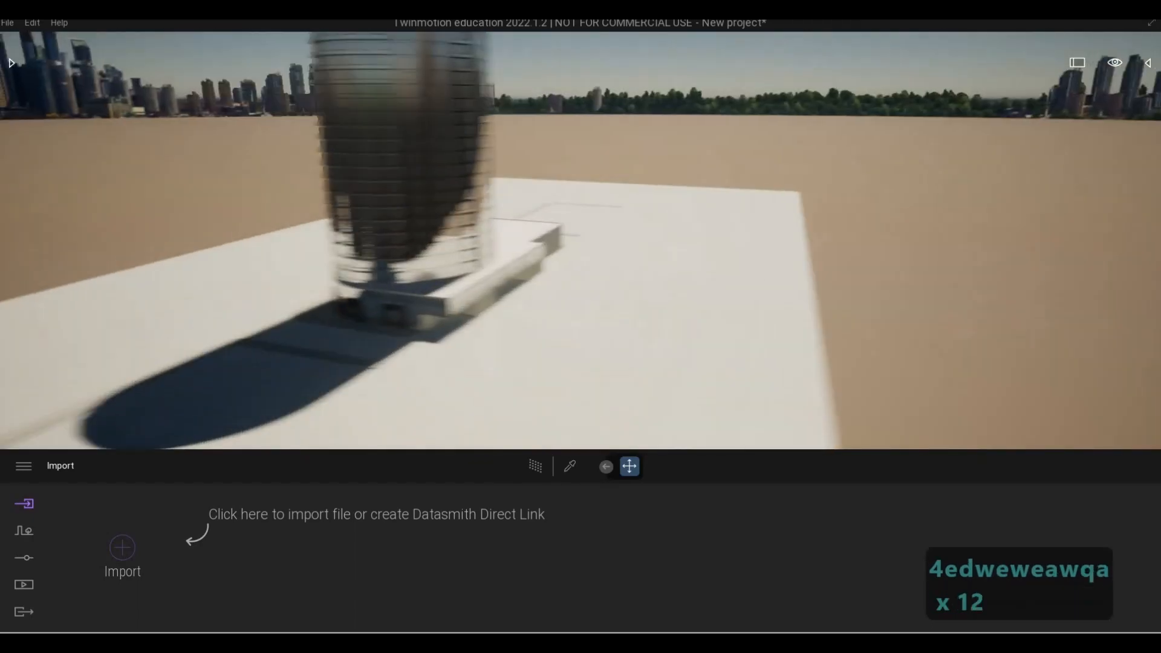
key(s)
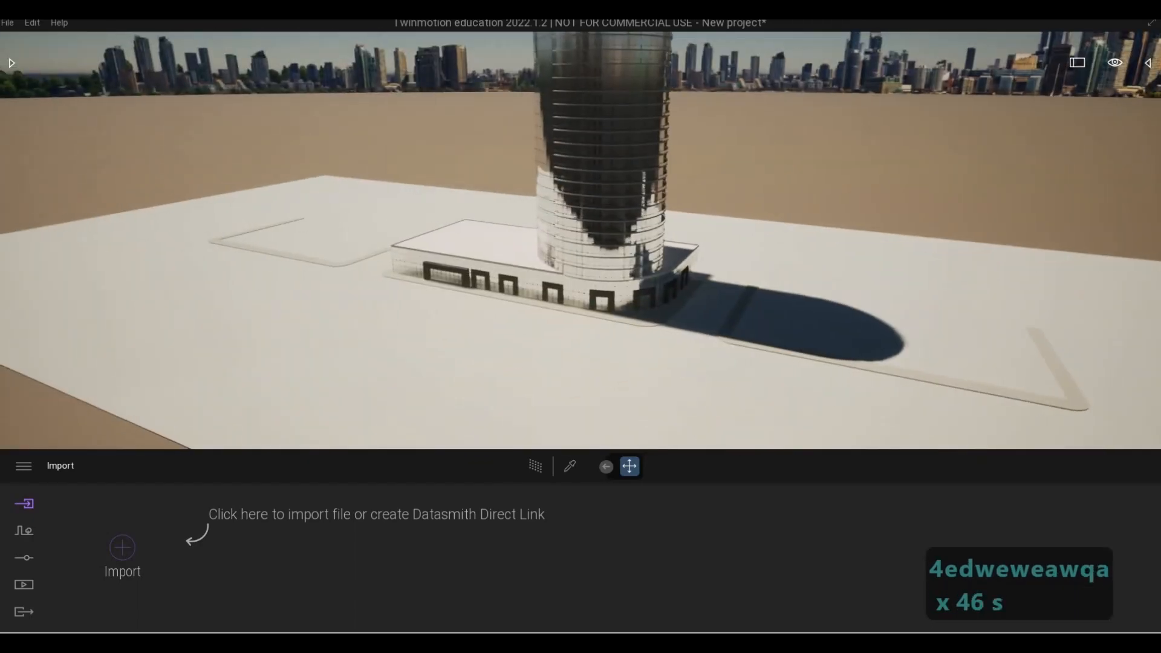
key(d)
key(e)
key(w)
key(w)
key(w)
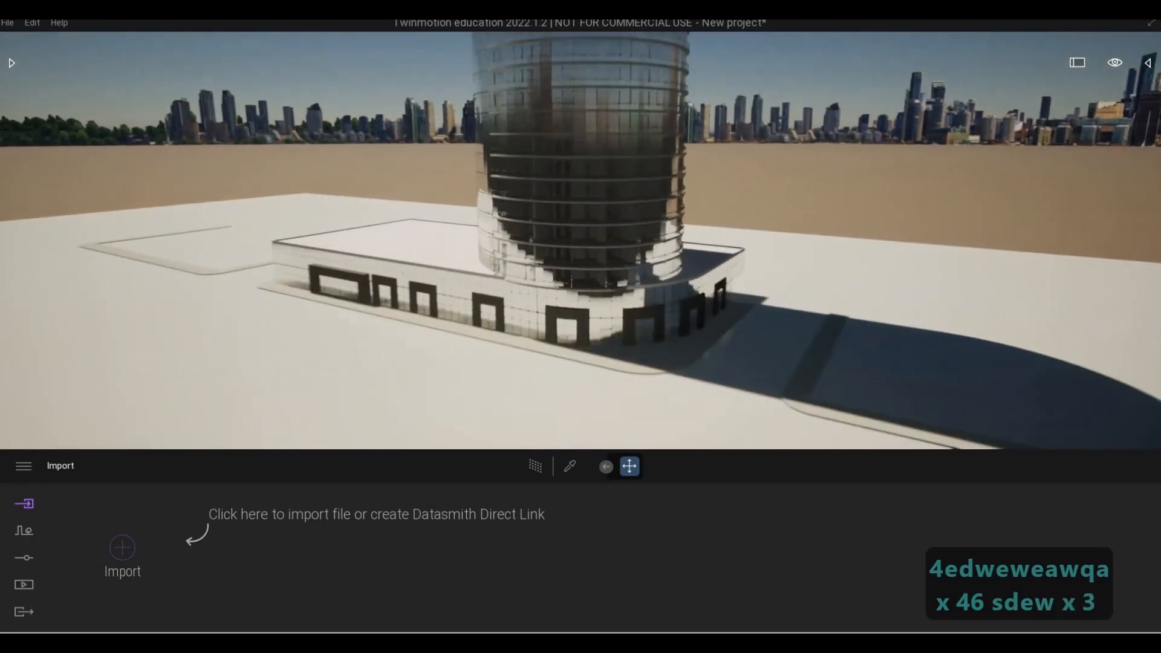
key(e)
key(s)
key(d)
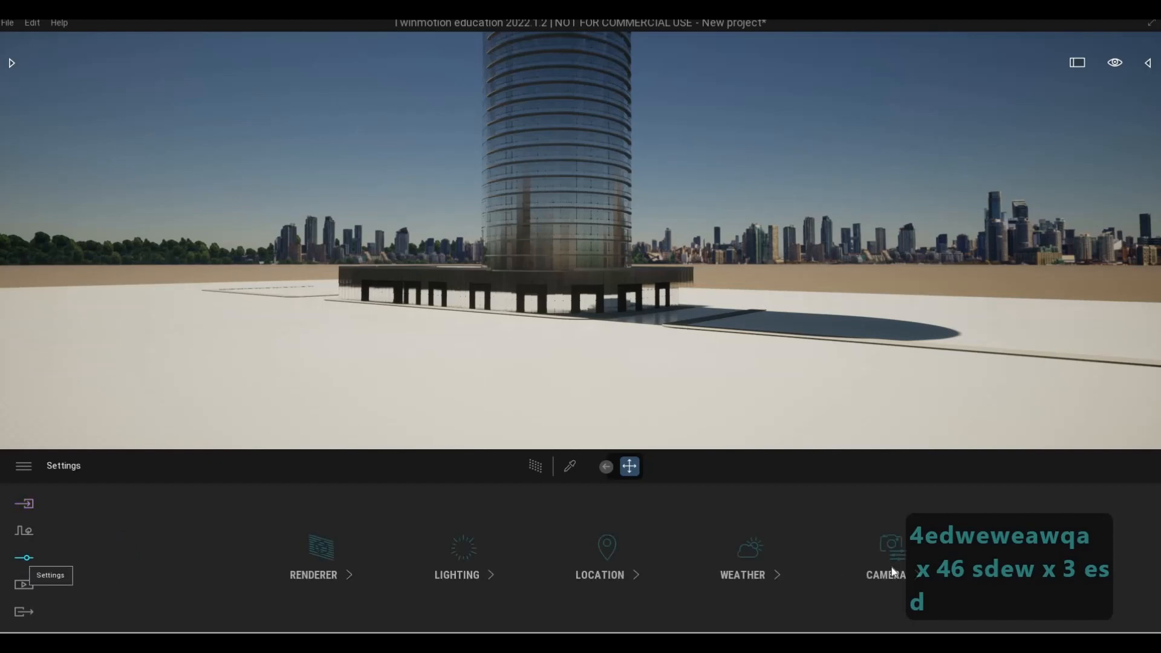
- Turn on the camera's Parallelism and set the Color gradient visual effect to Blue Tint
click(892, 553)
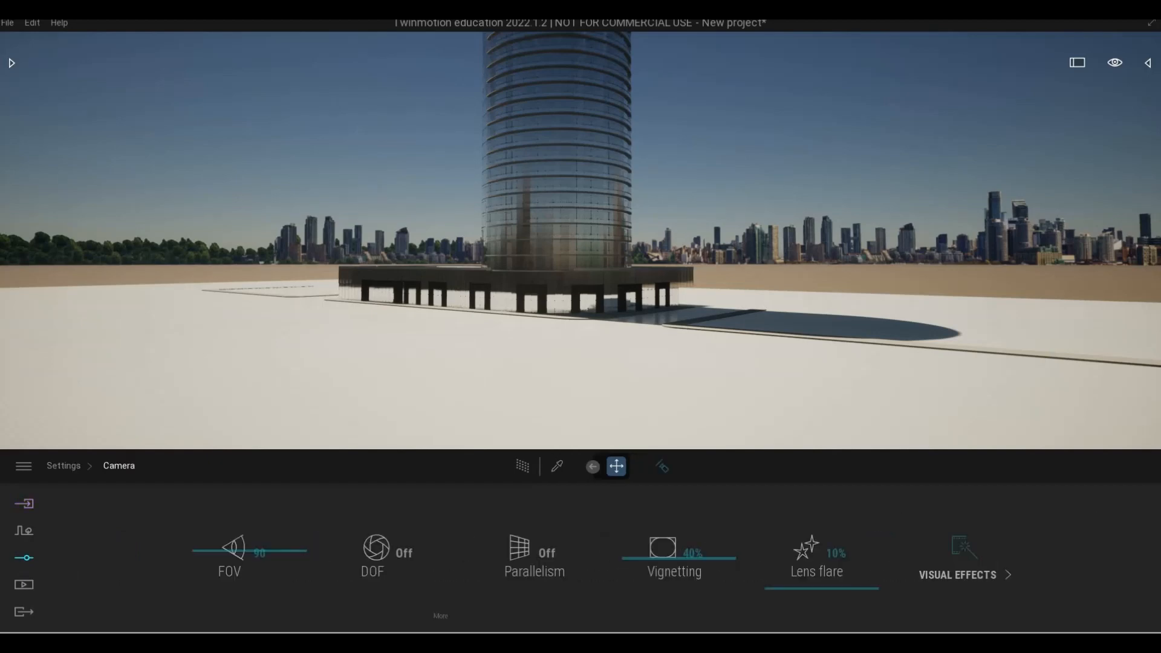
click(521, 553)
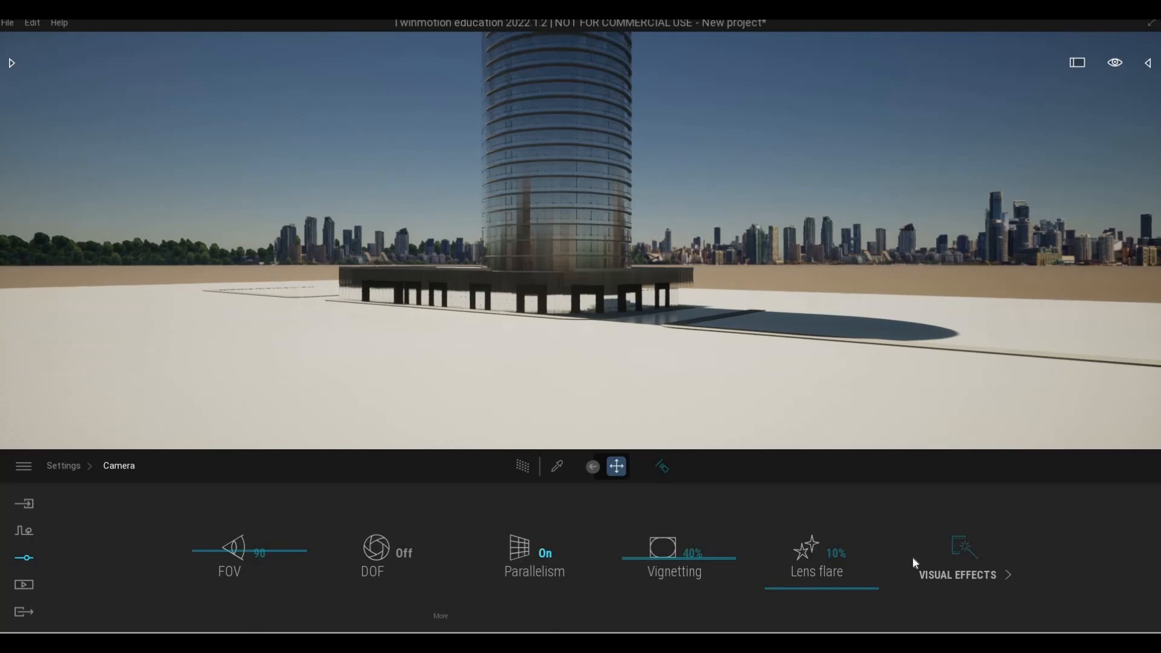
click(964, 544)
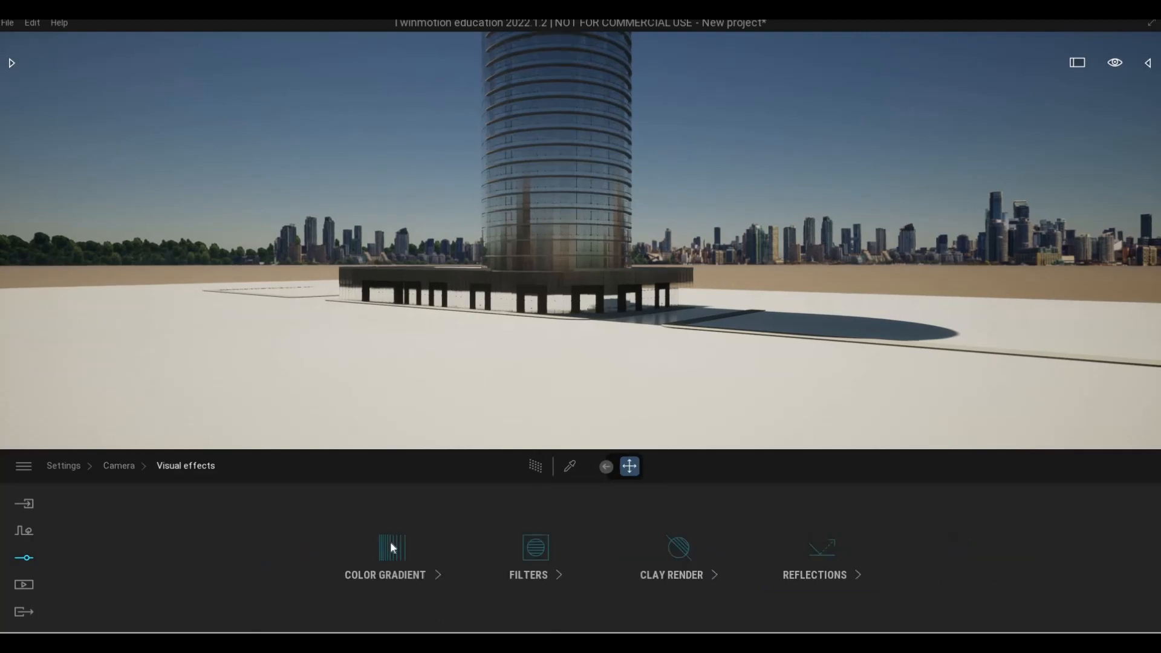
click(385, 546)
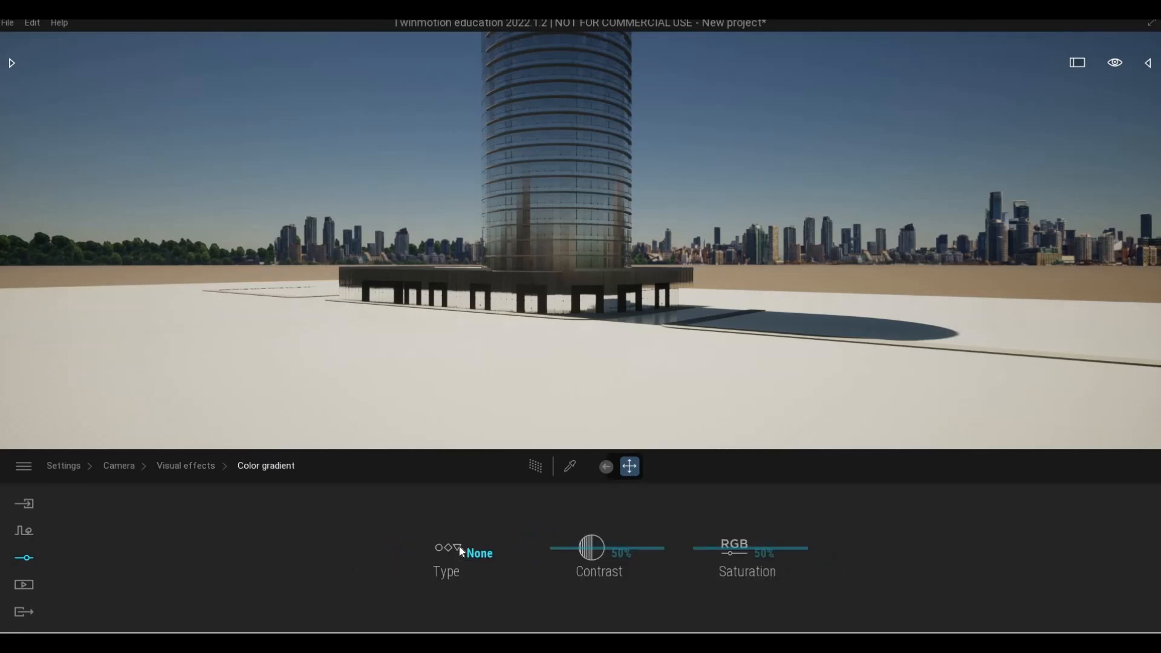
click(460, 548)
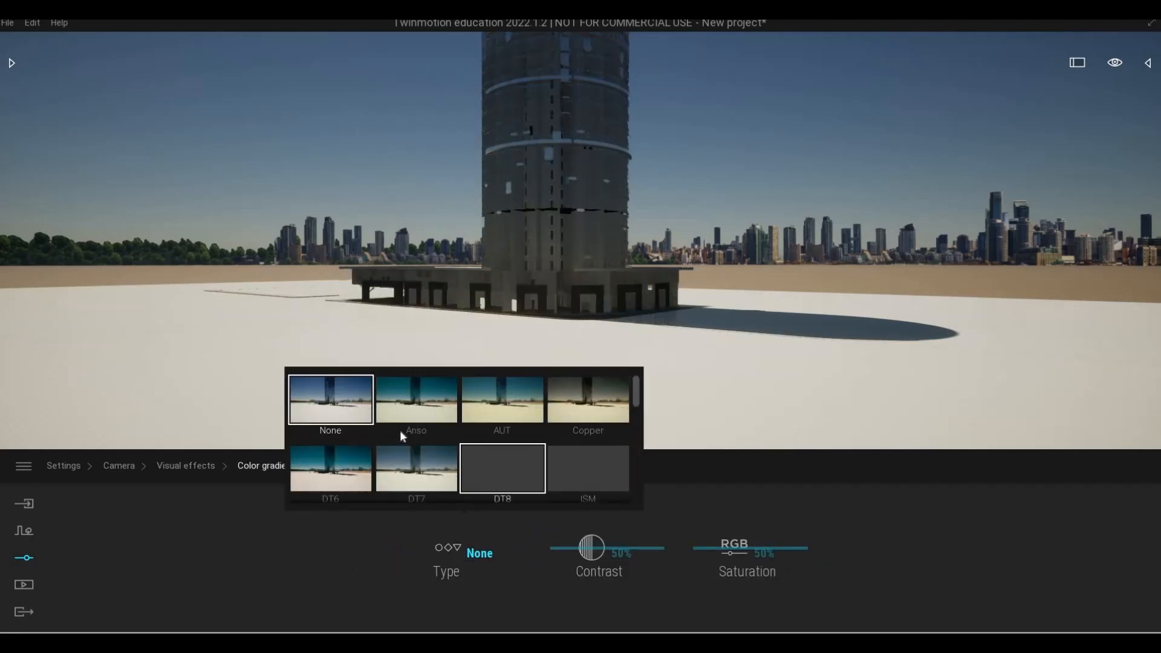
scroll(418, 441, down, 1)
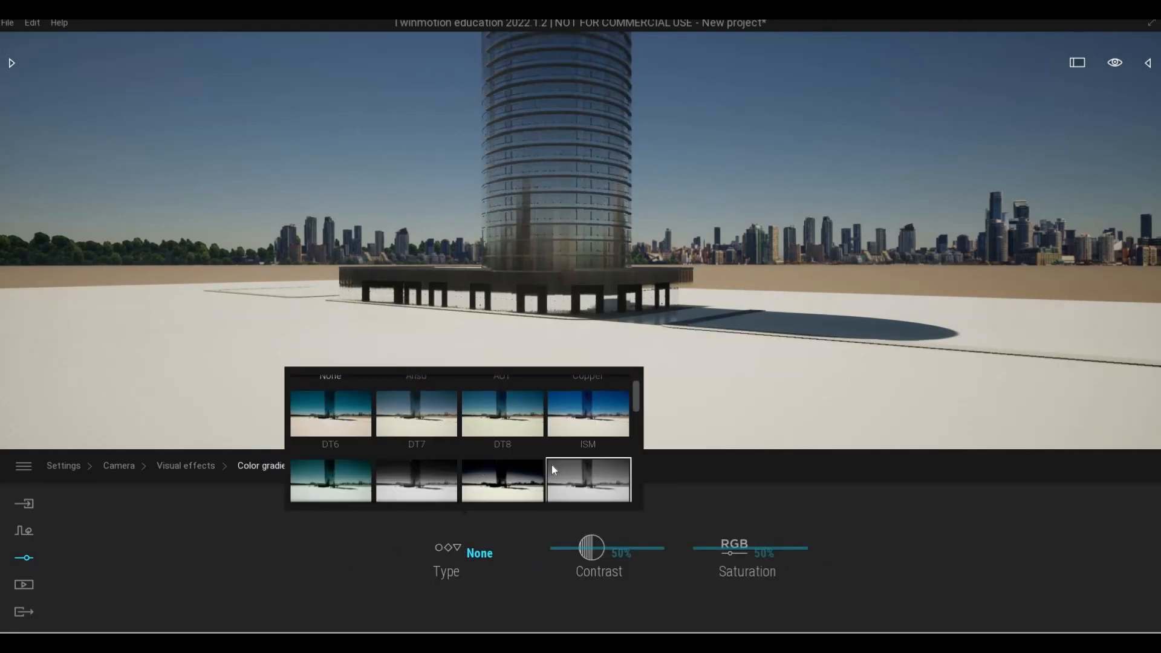
scroll(551, 469, down, 1)
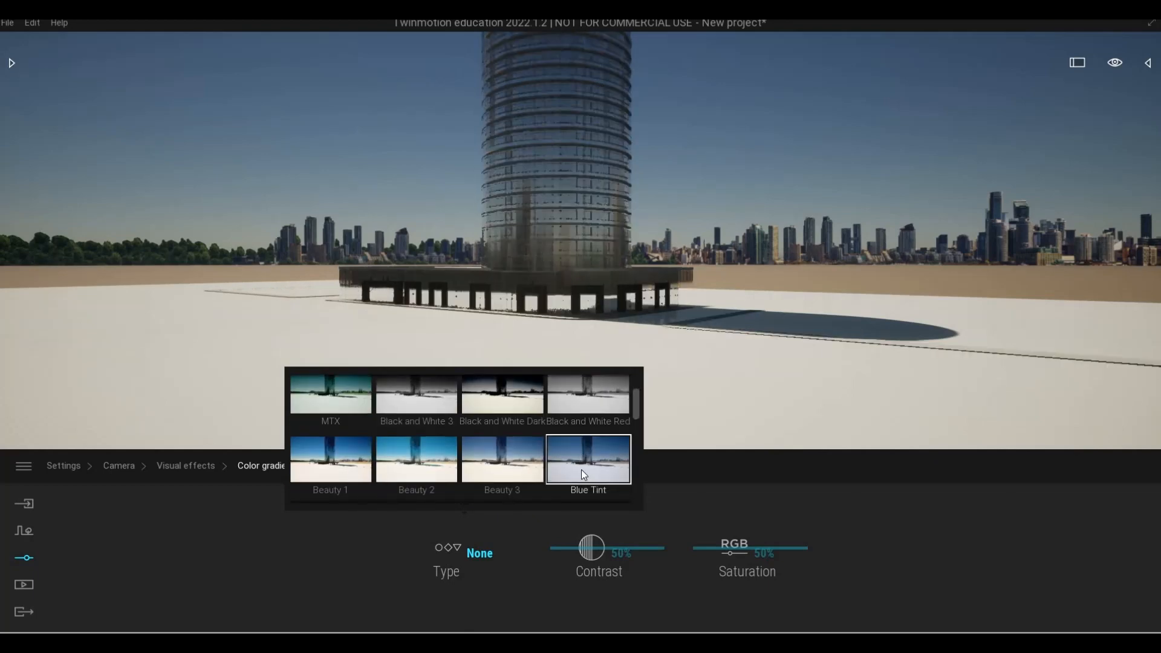
click(584, 474)
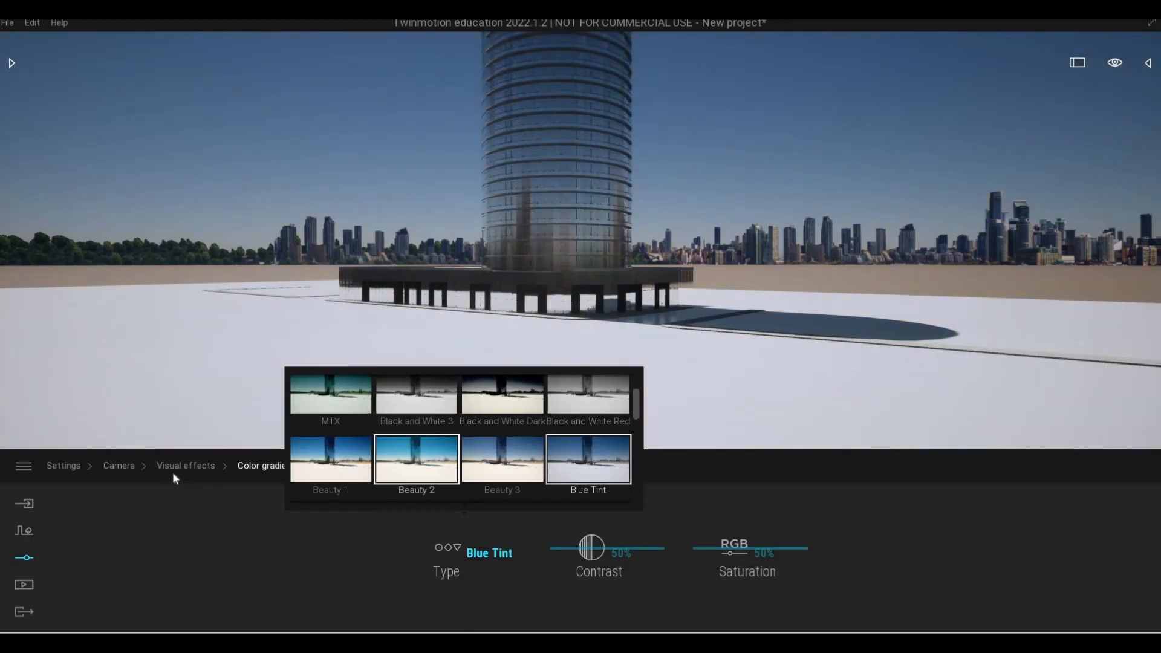
- Review the scene's Lighting settings and look at the tower's podium from a closer viewpoint
click(117, 464)
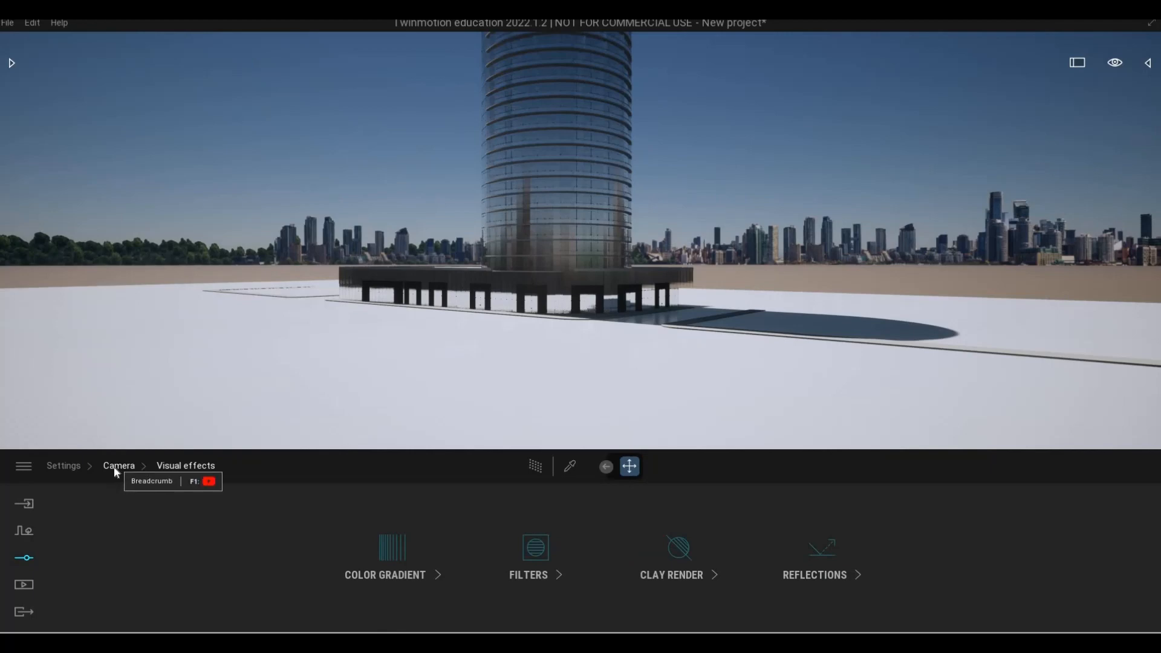
click(101, 467)
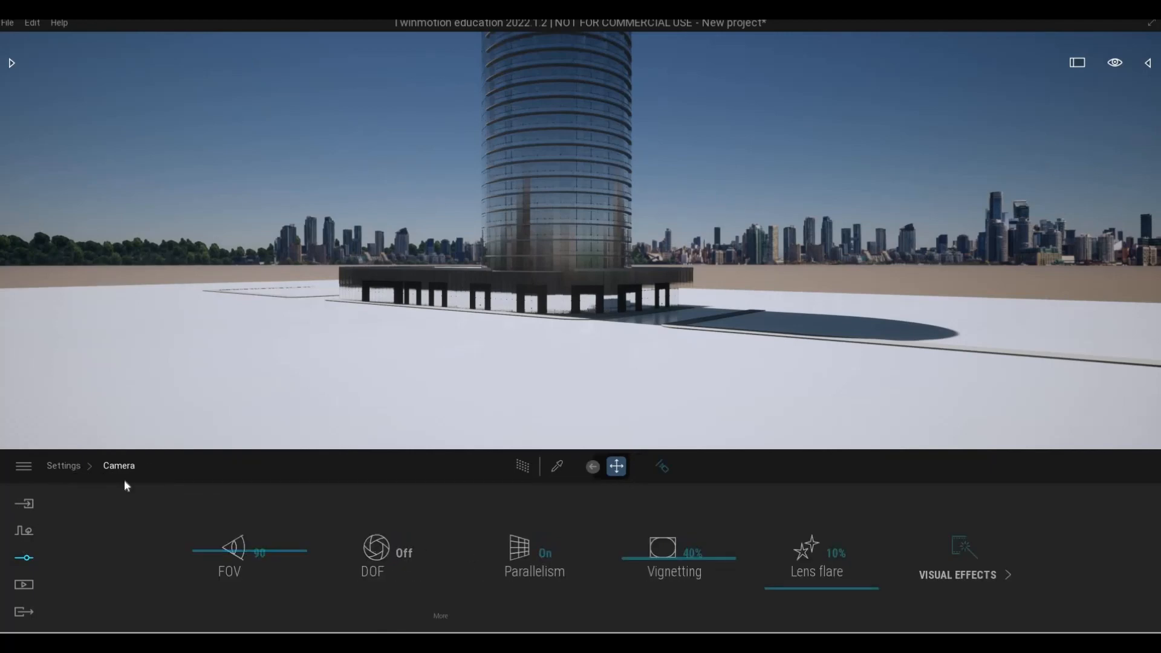
click(63, 466)
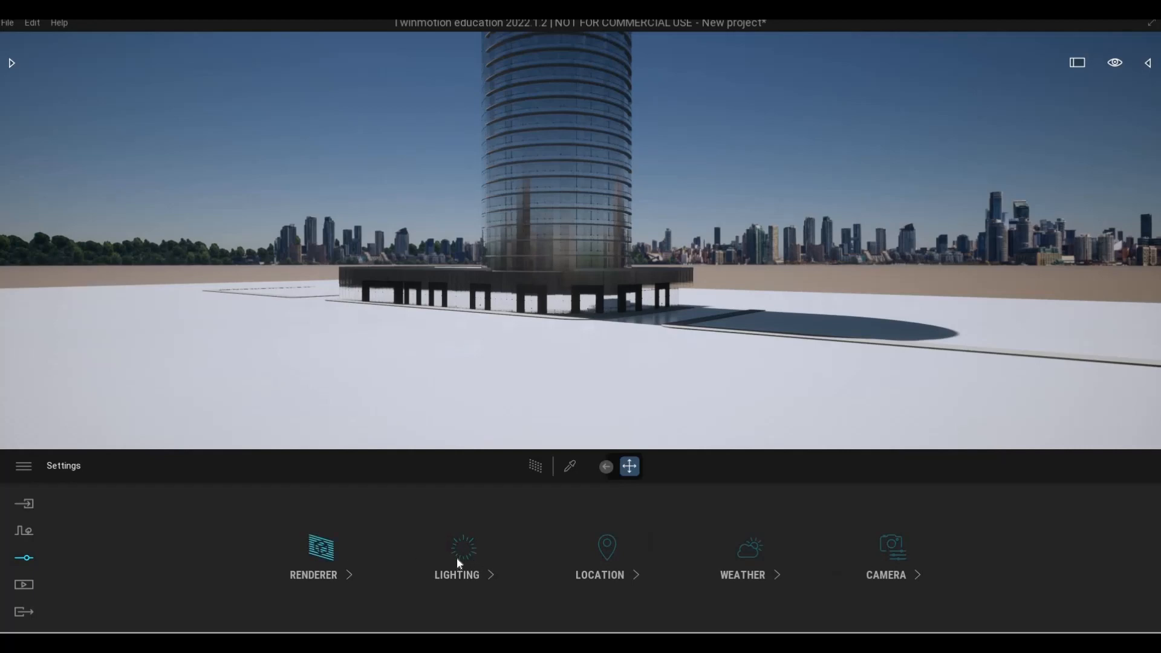
click(456, 550)
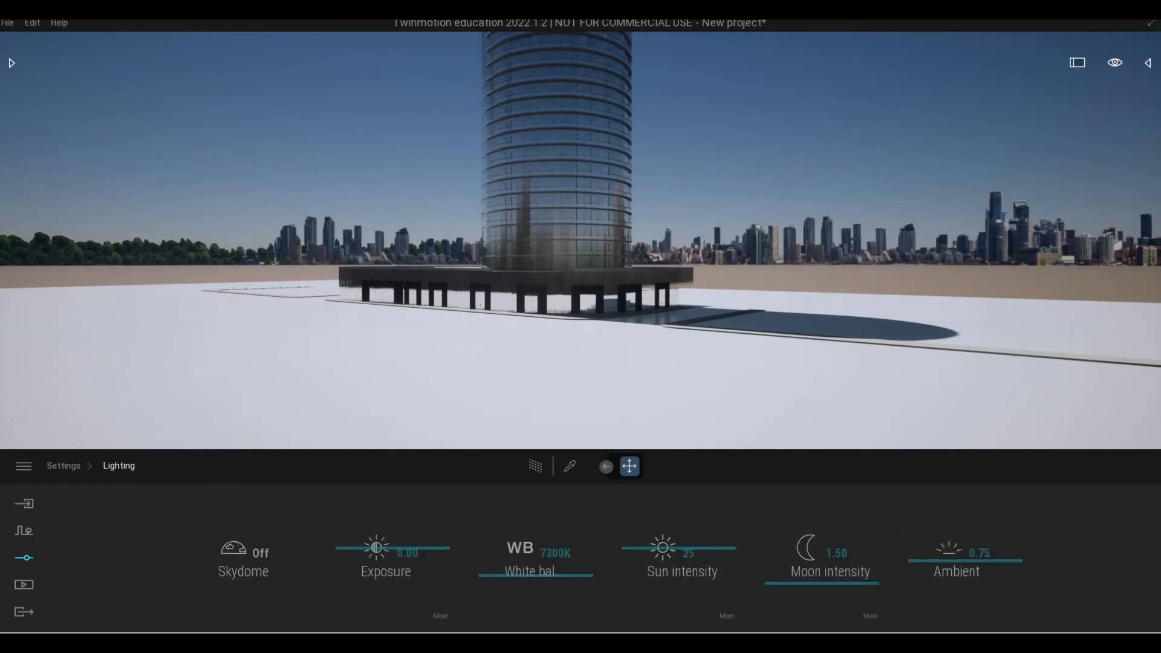
key(d)
key(w)
key(a)
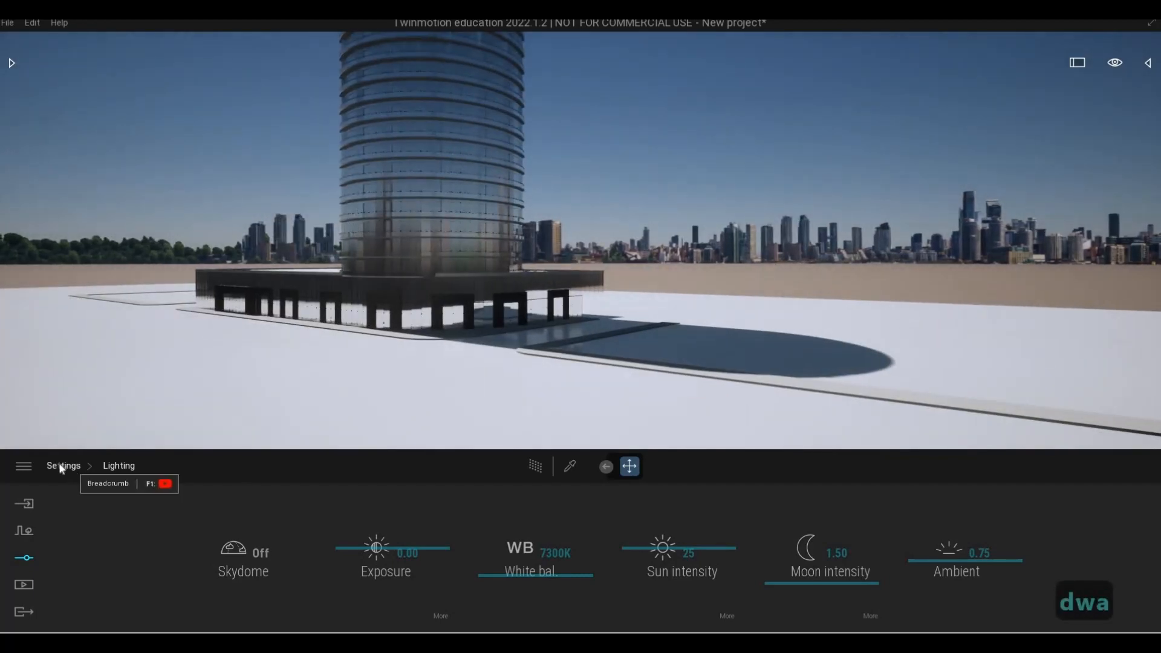
- Look through the Location background pictures without changing City, and view the tower against the skyline from farther back
click(78, 469)
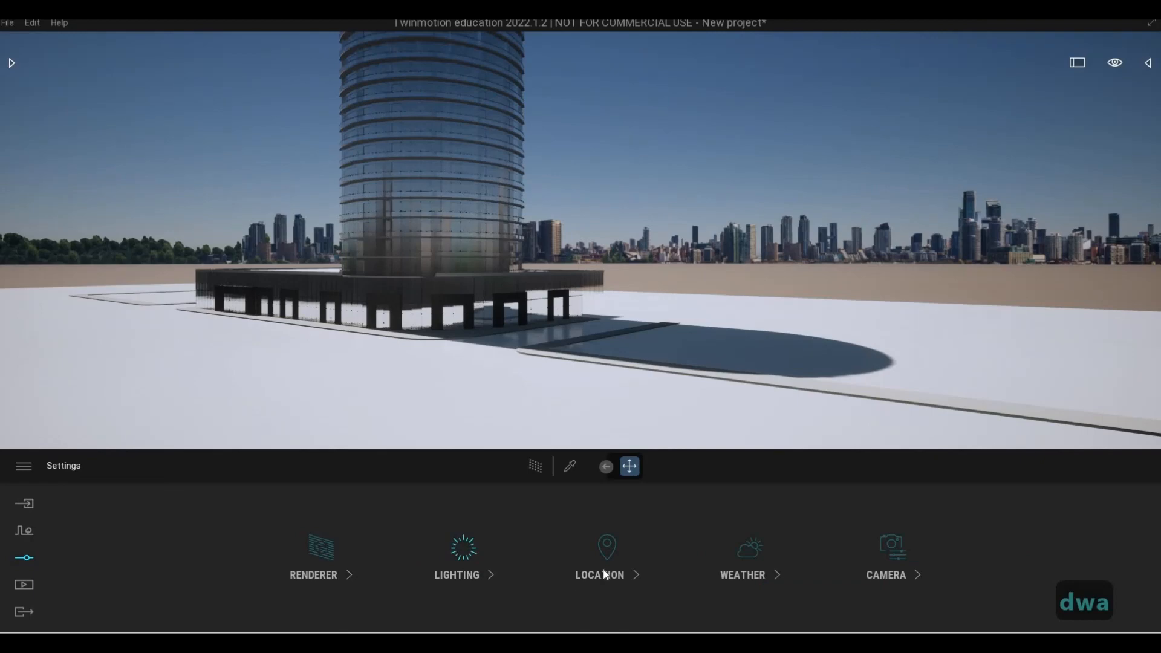
click(603, 568)
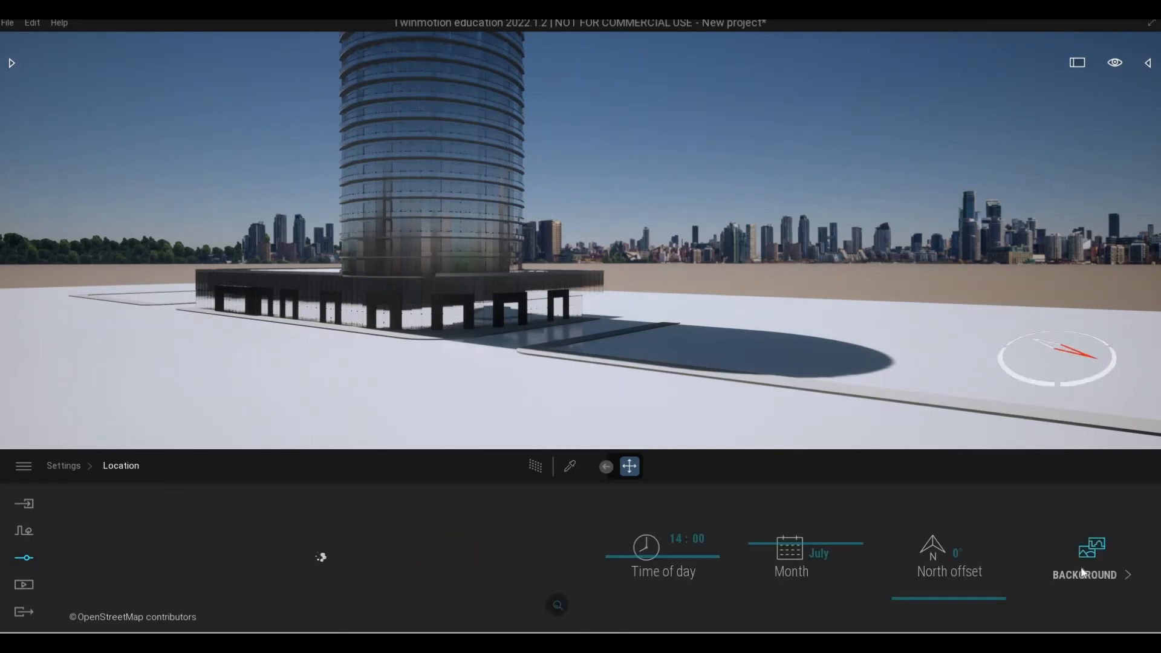
click(510, 556)
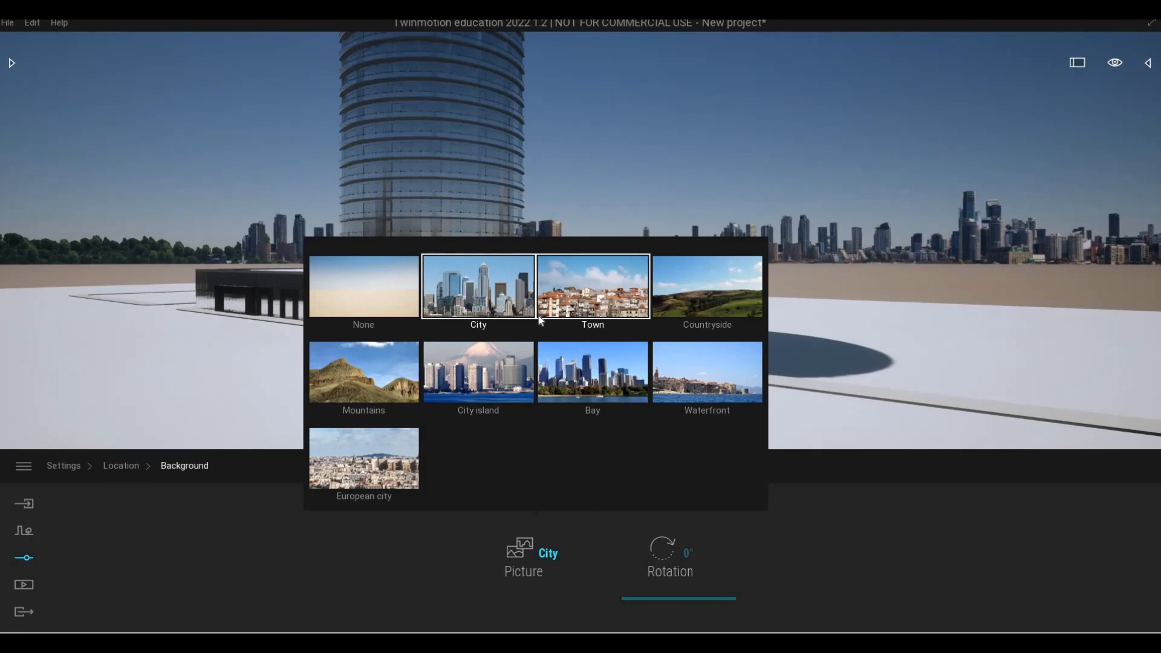
click(572, 208)
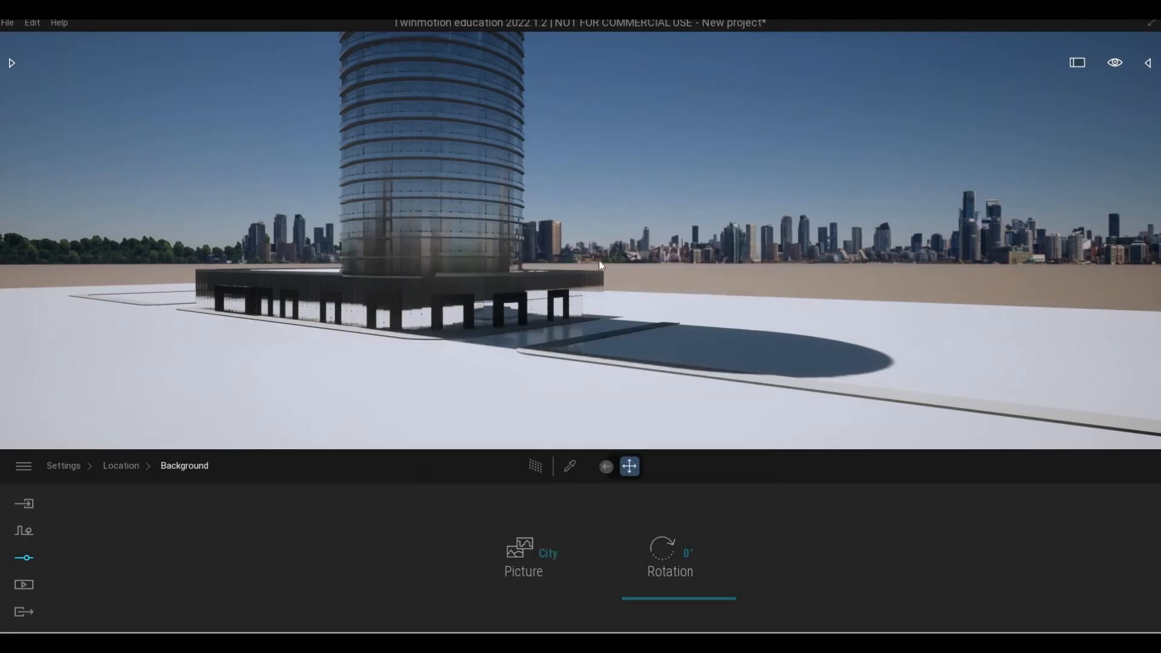
key(s)
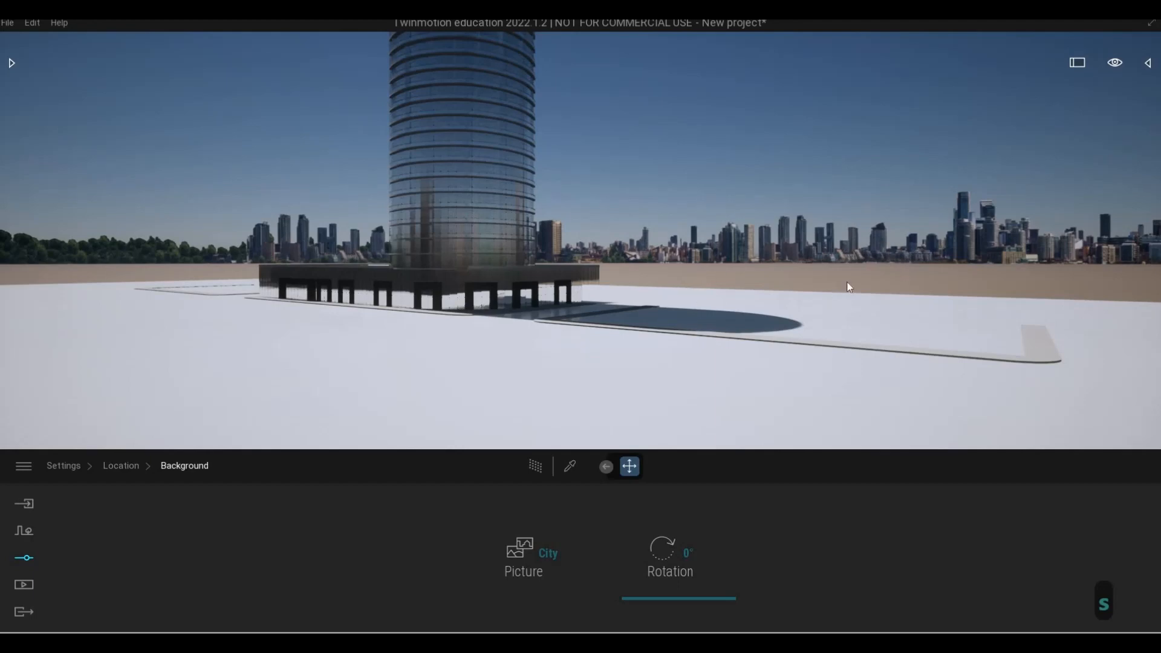
key(w)
key(e)
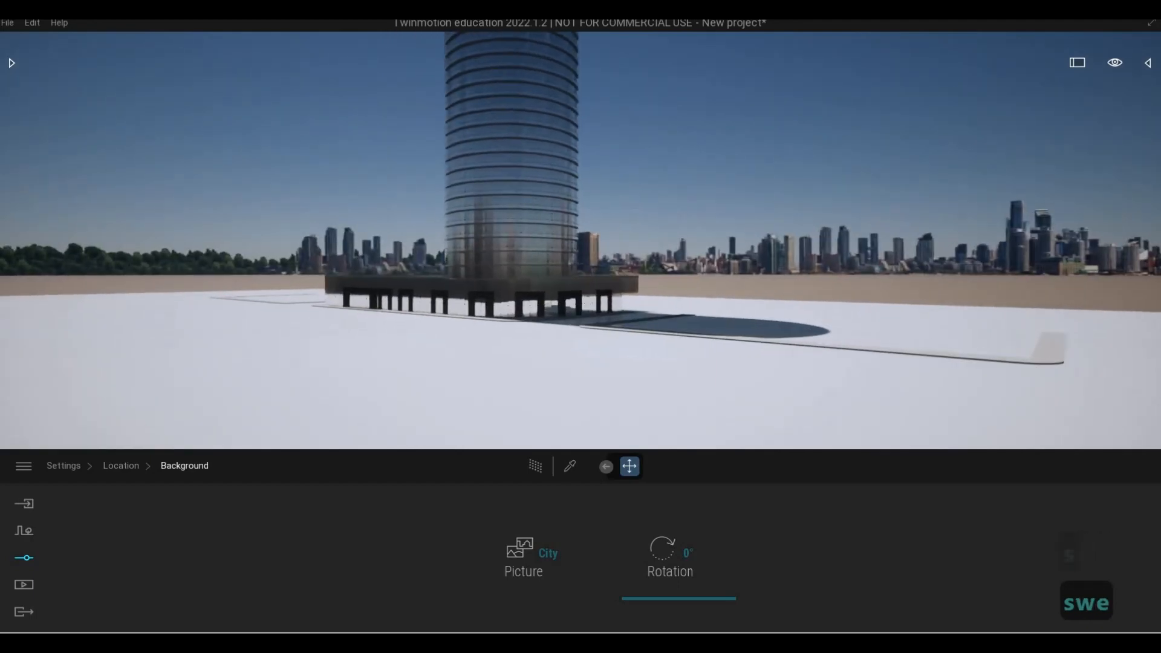
- Turn on the Skydome in the scene's Lighting settings and look at the tower's podium and skyline under the new sky
key(w)
key(q)
key(e)
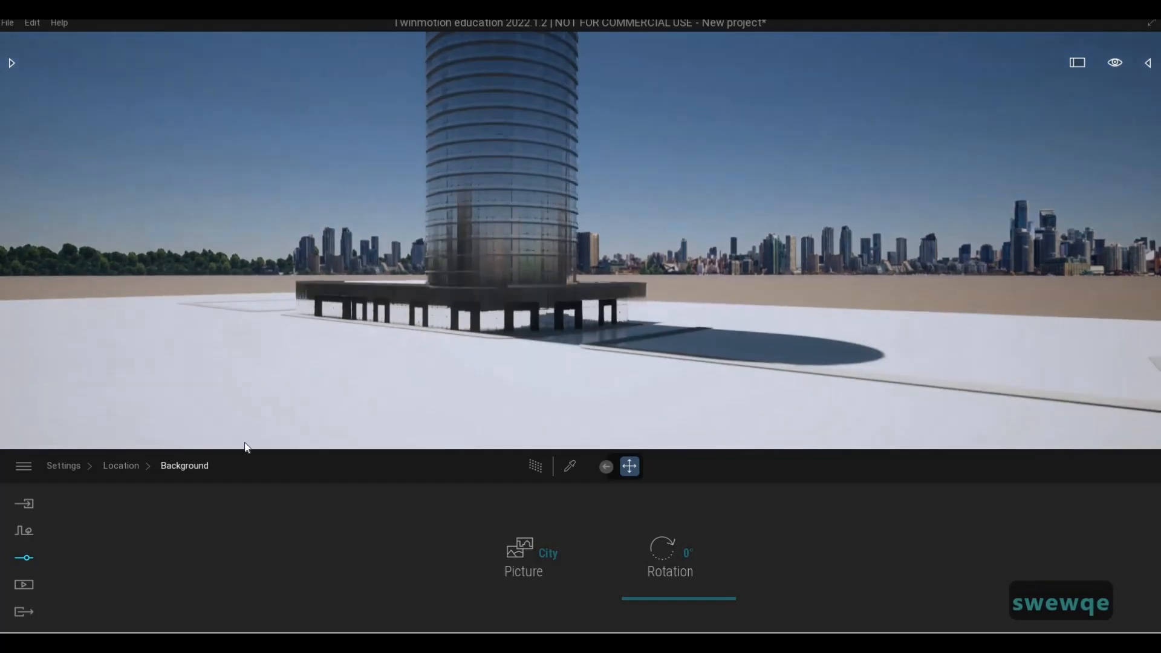
click(119, 465)
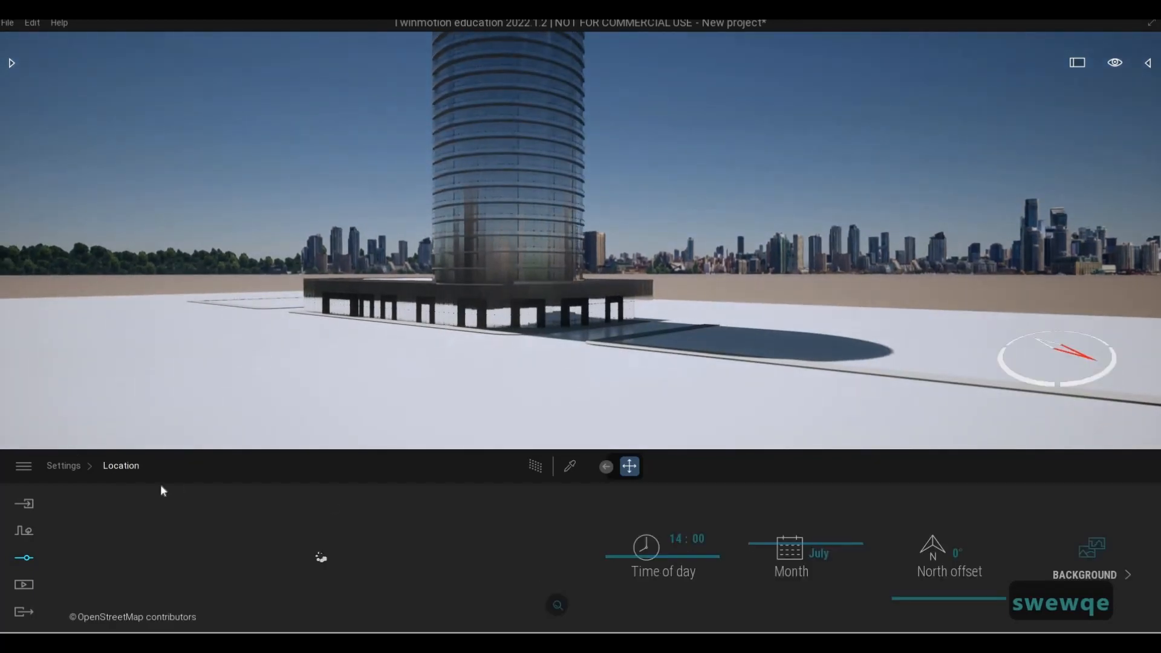
right_click(347, 533)
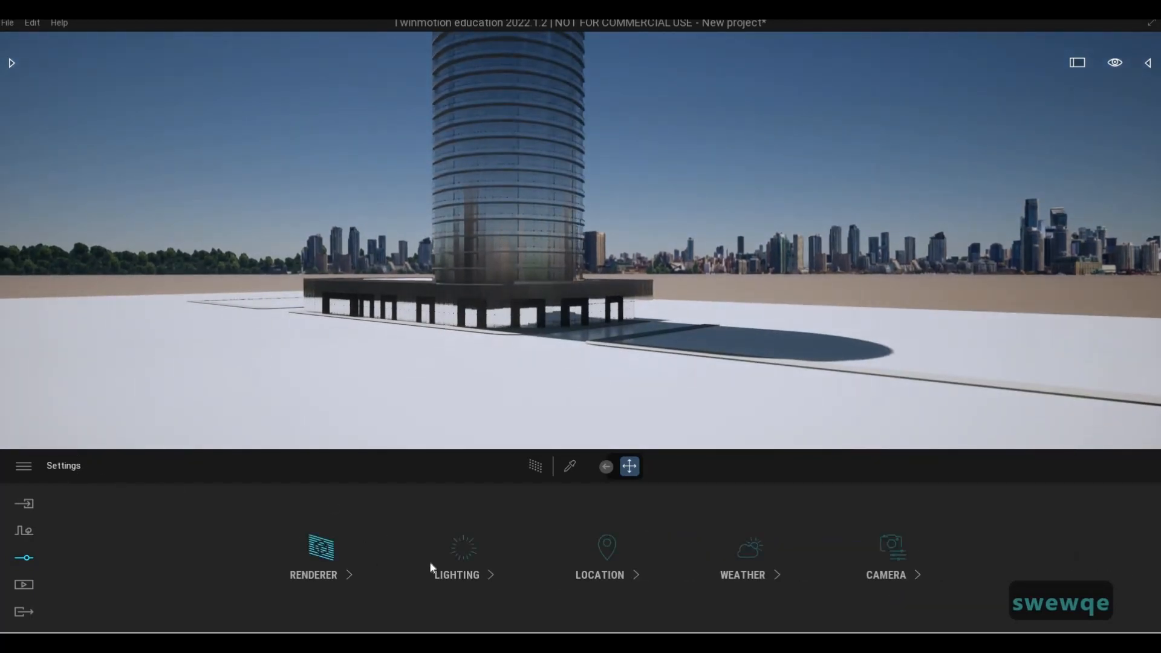
click(463, 561)
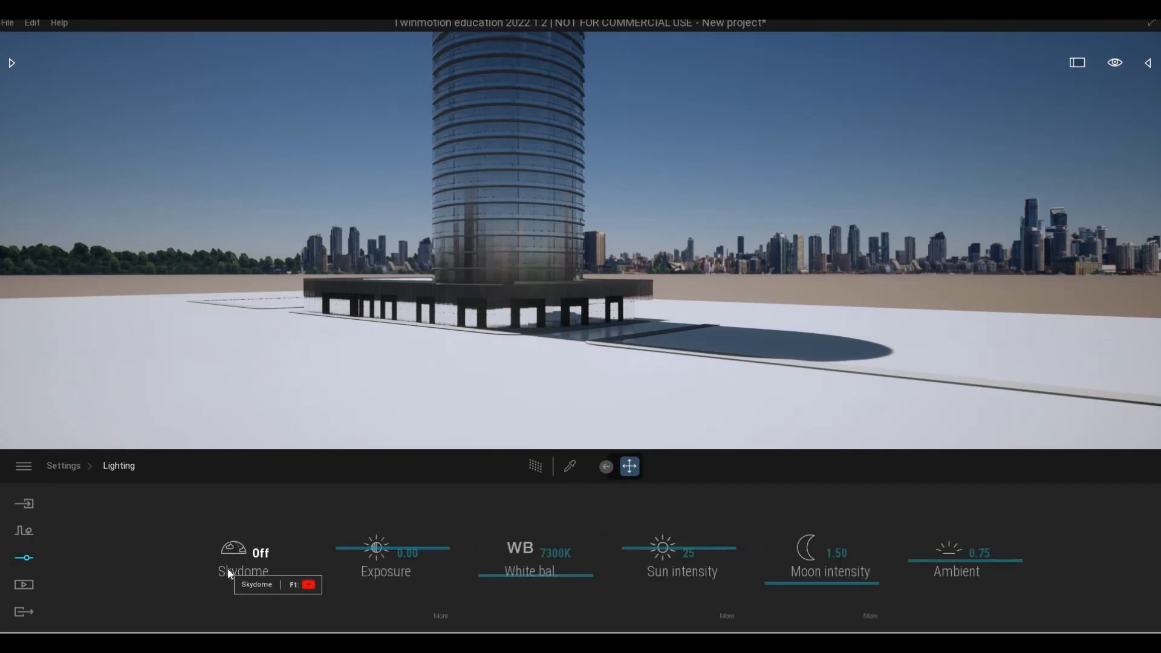
click(228, 570)
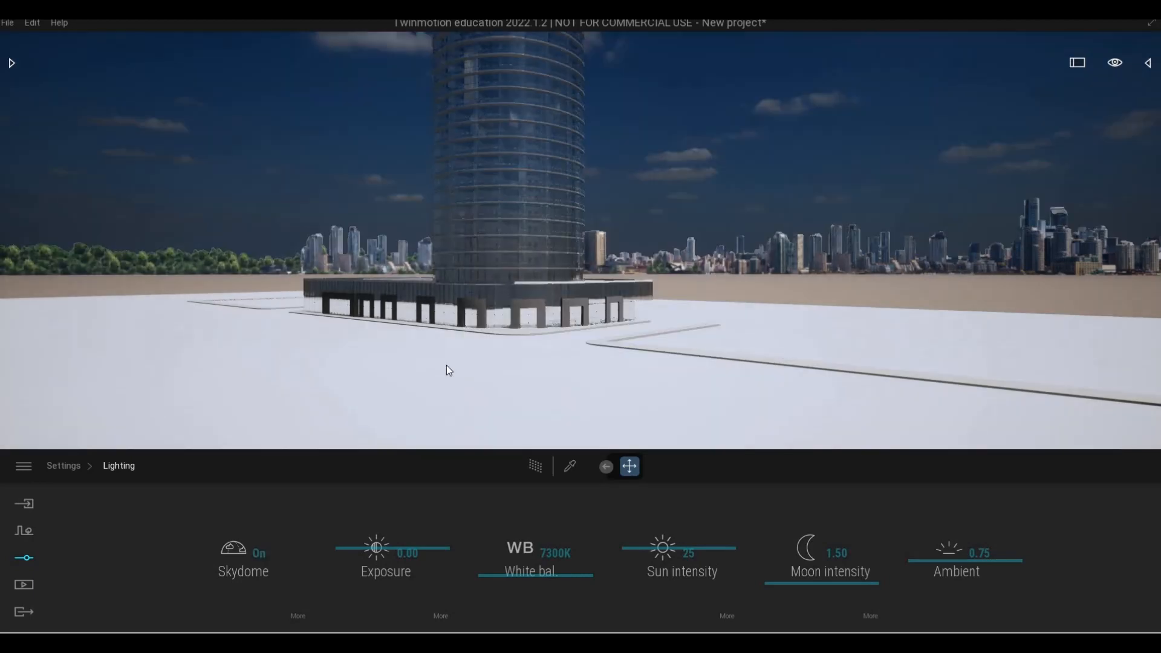
key(e)
key(q)
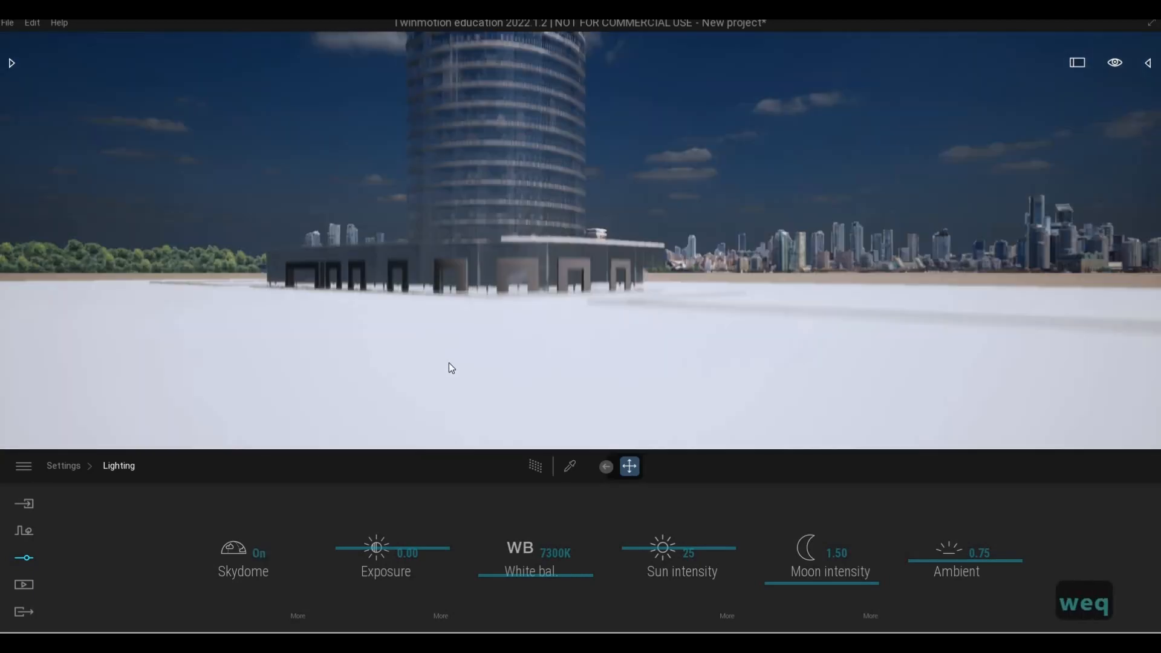
key(a)
key(w)
key(w)
key(s)
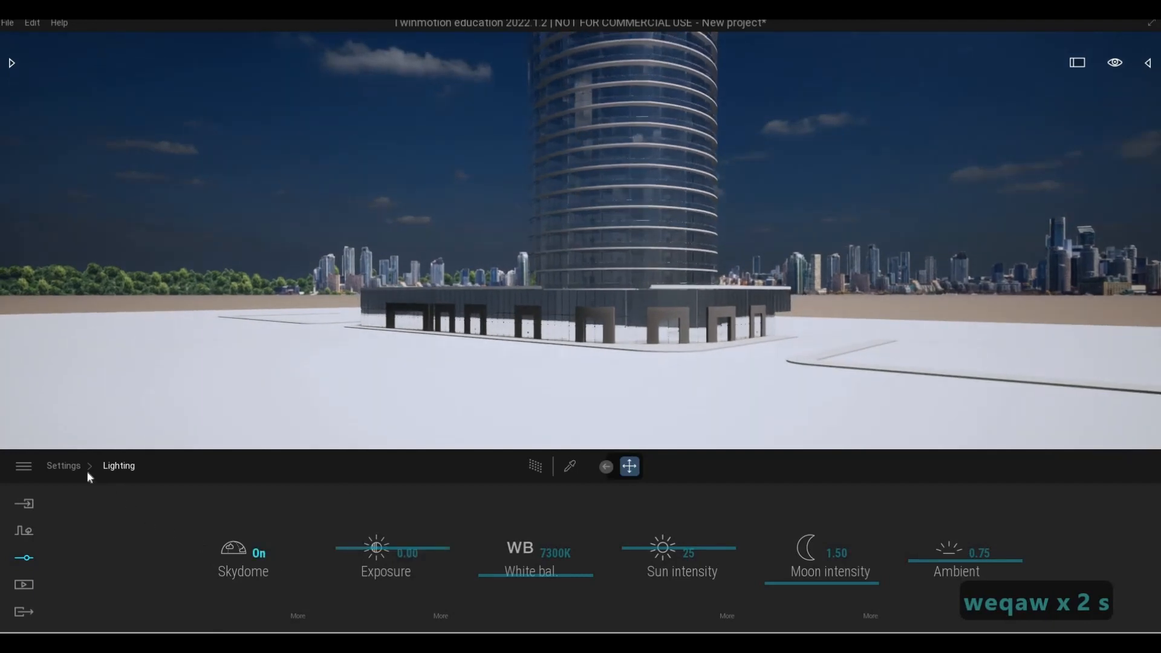
- Save the project under the name MG Buillding in the Twinmotion File folder
click(9, 23)
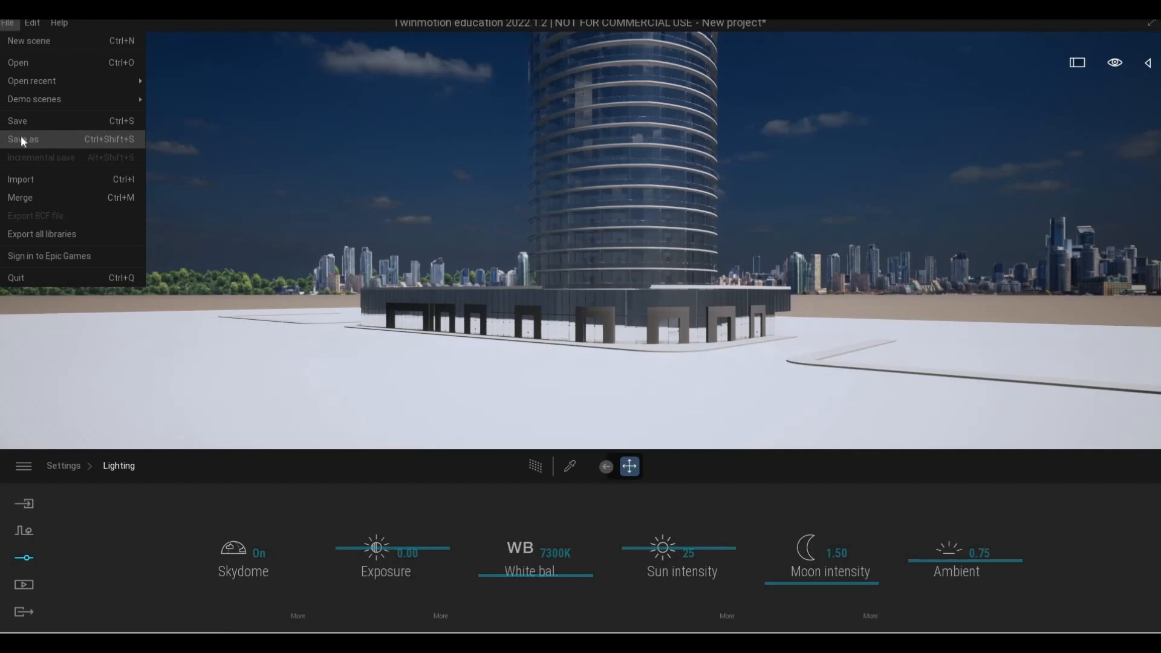
key(F1)
key(F1)
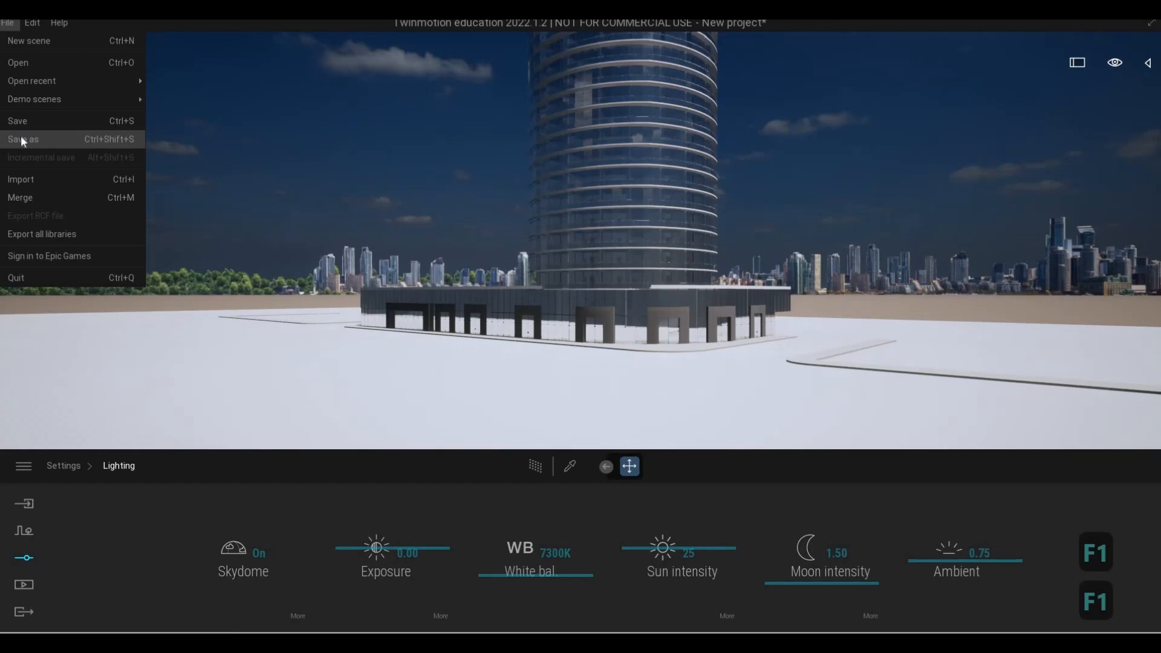
click(20, 136)
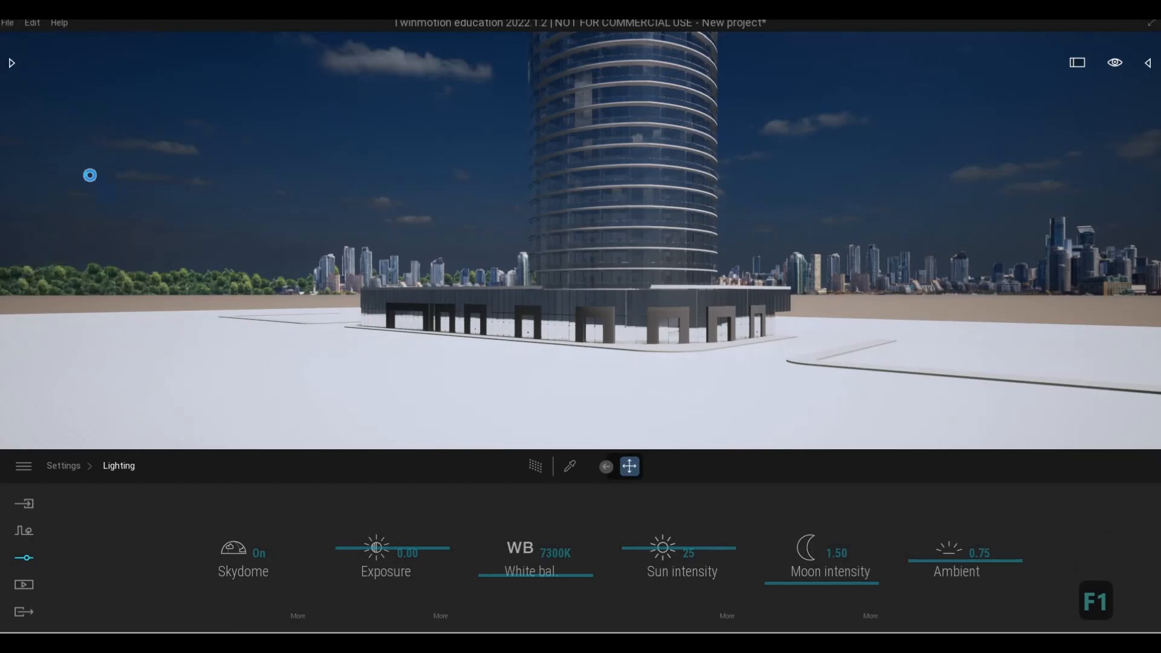
text(MG Buillding)
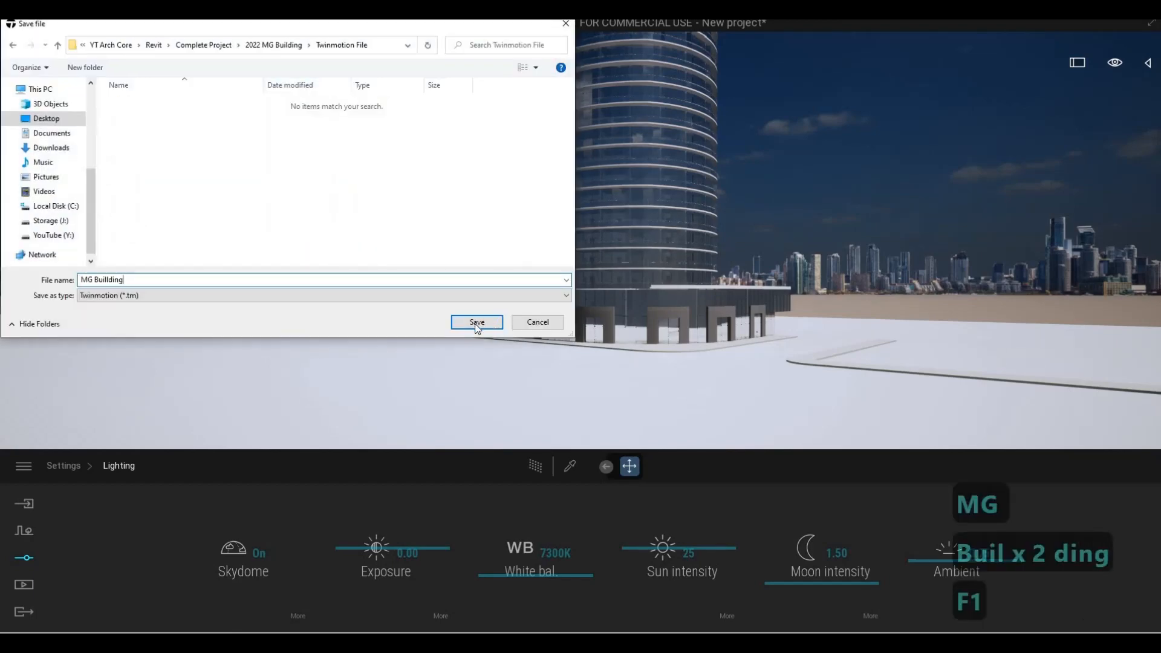
key(Return)
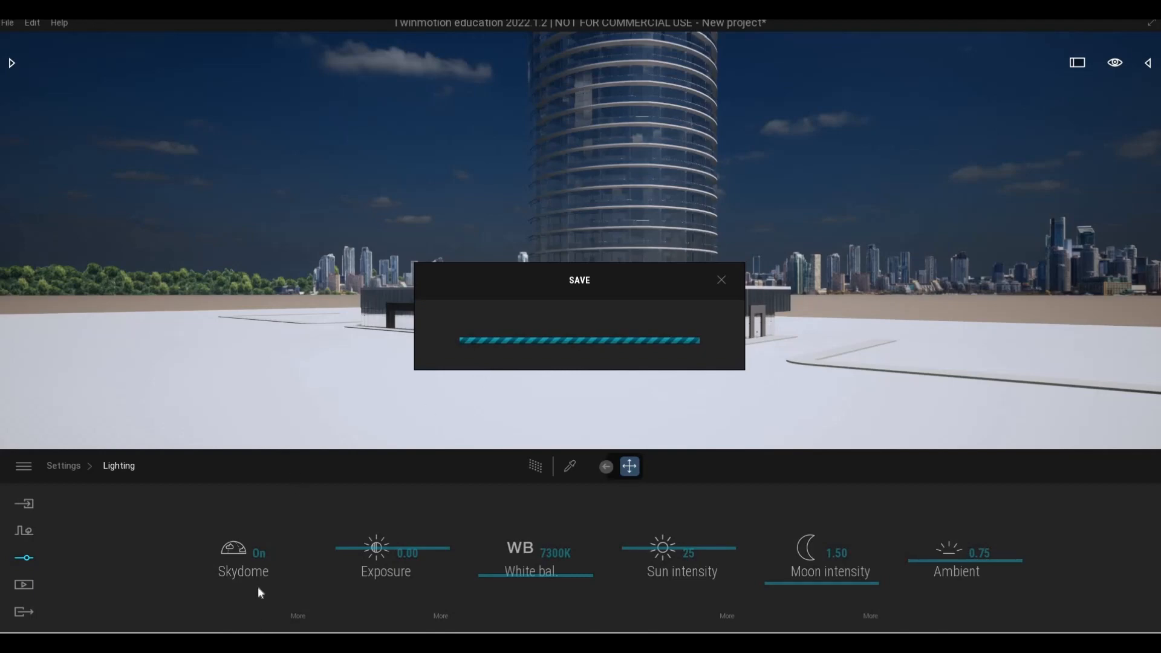
key(F1)
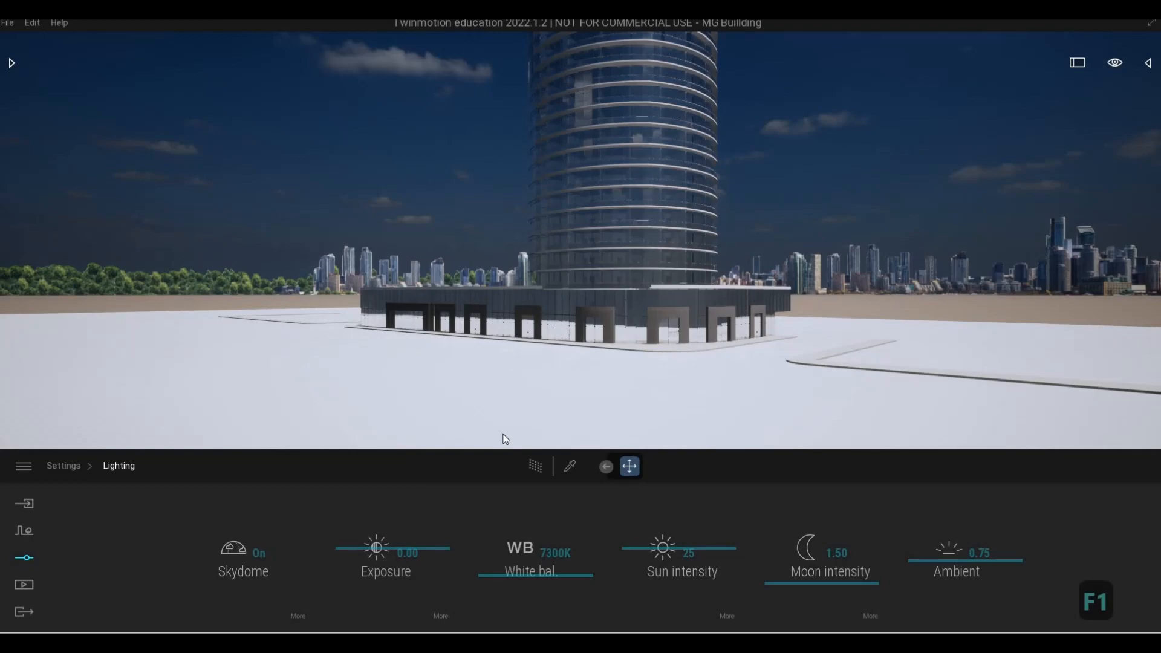
- Inspect the tower's podium and lower floors under the skydome lighting, from ground level up close and from slightly higher and farther back
key(w)
key(w)
key(s)
key(e)
key(s)
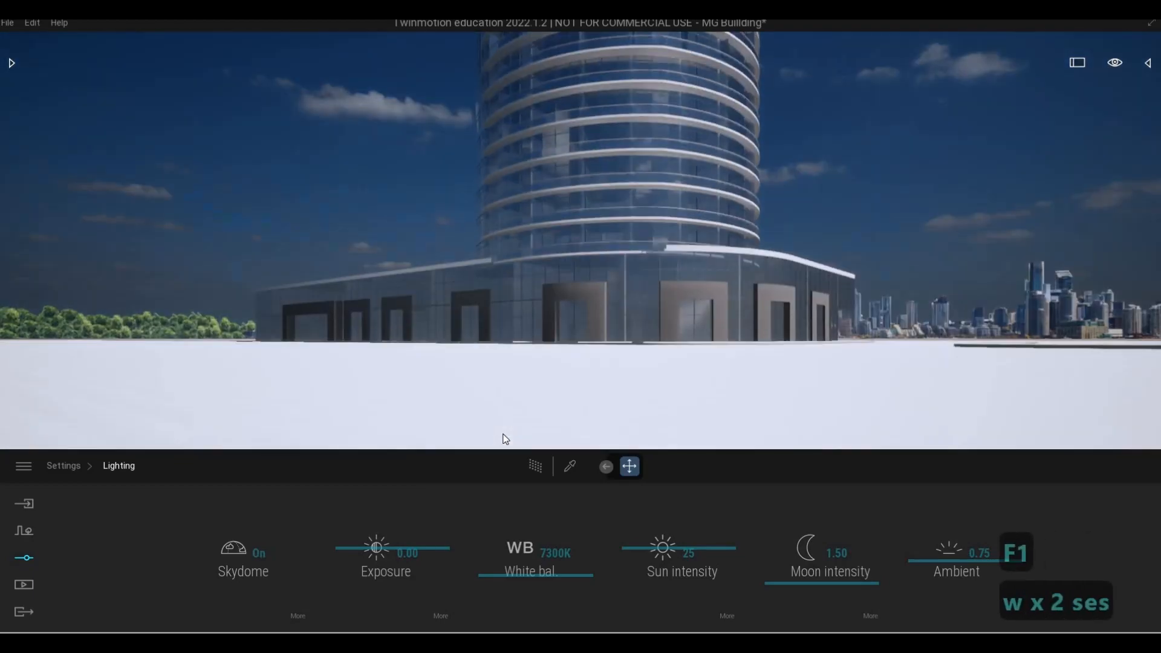
key(q)
key(e)
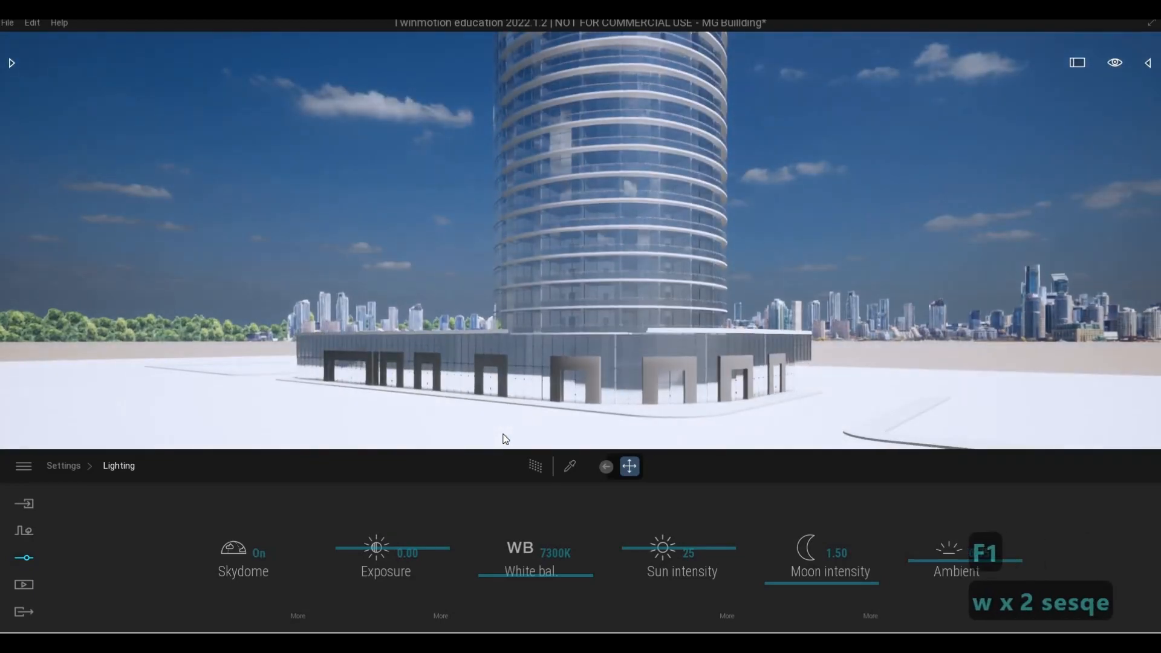
key(3)
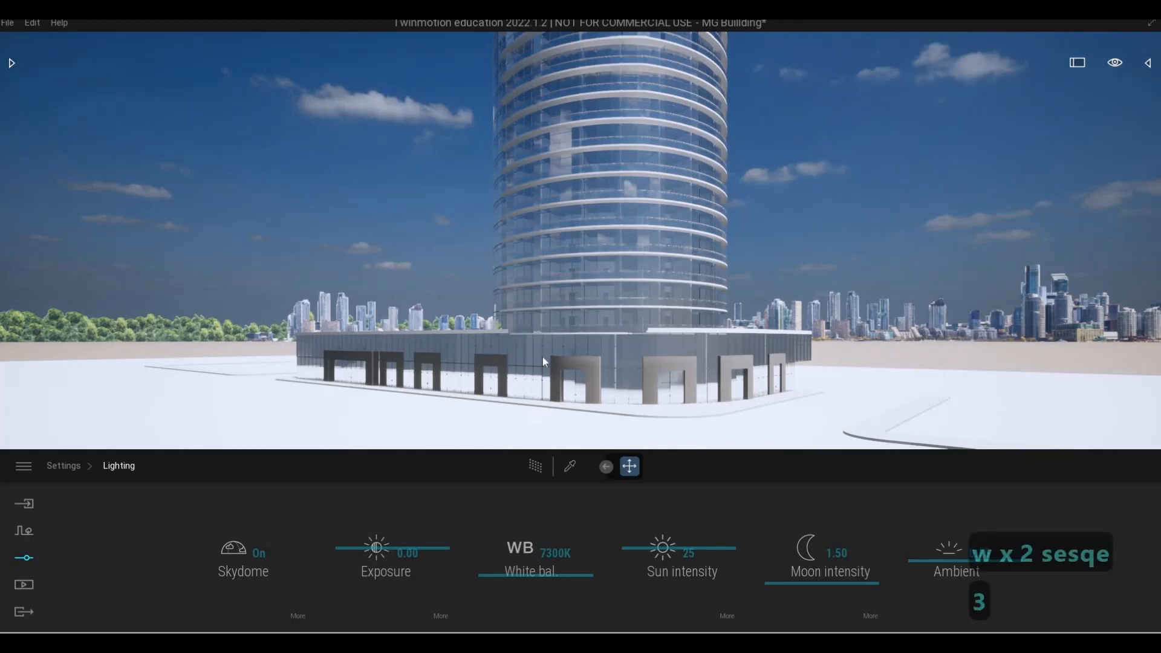
key(d)
key(s)
key(a)
key(w)
key(e)
key(w)
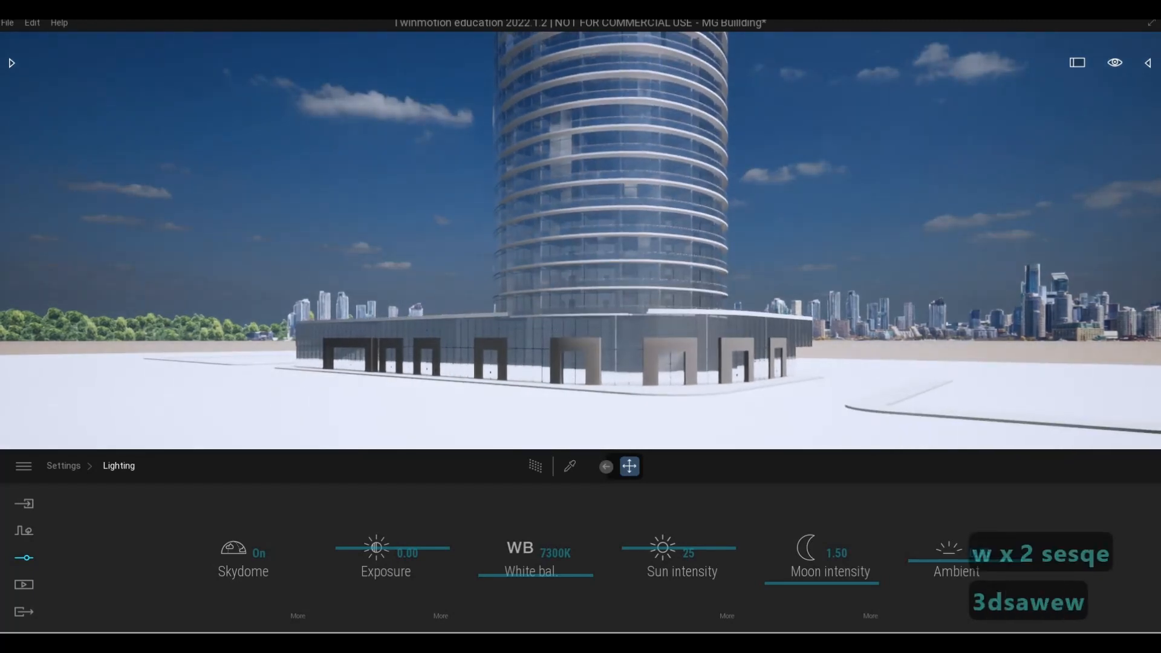
key(s)
key(w)
key(s)
key(a)
key(d)
key(d)
key(d)
key(d)
key(d)
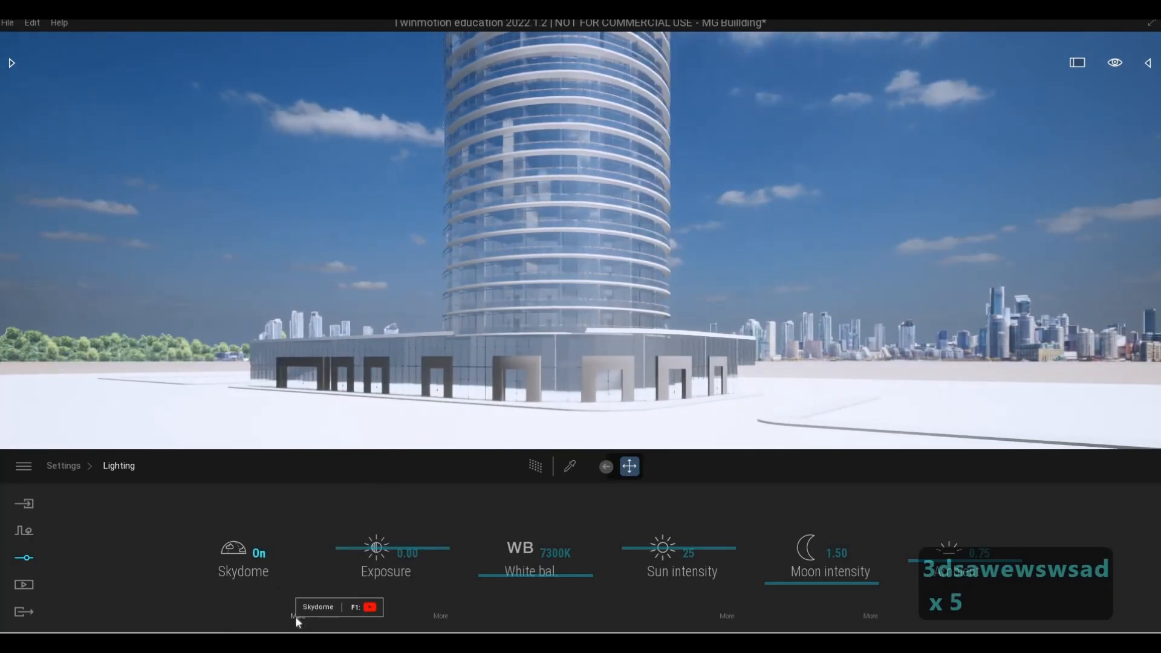
- Open the detailed Skydome settings and show the Overcast skies of the Low sun category
click(296, 617)
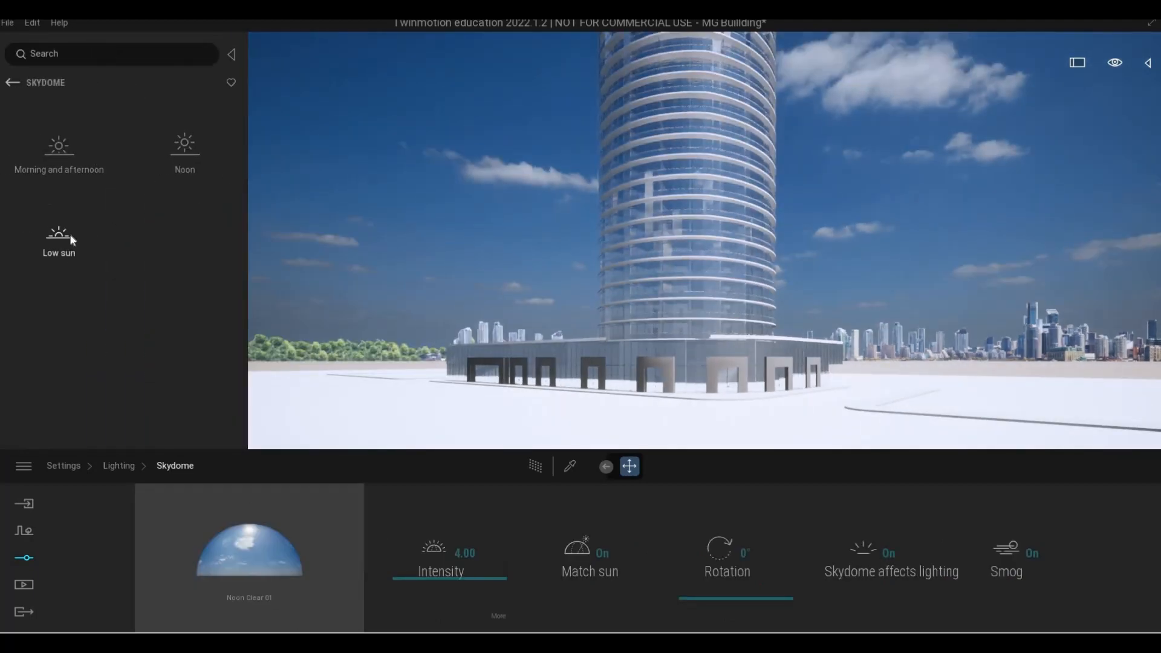
click(97, 233)
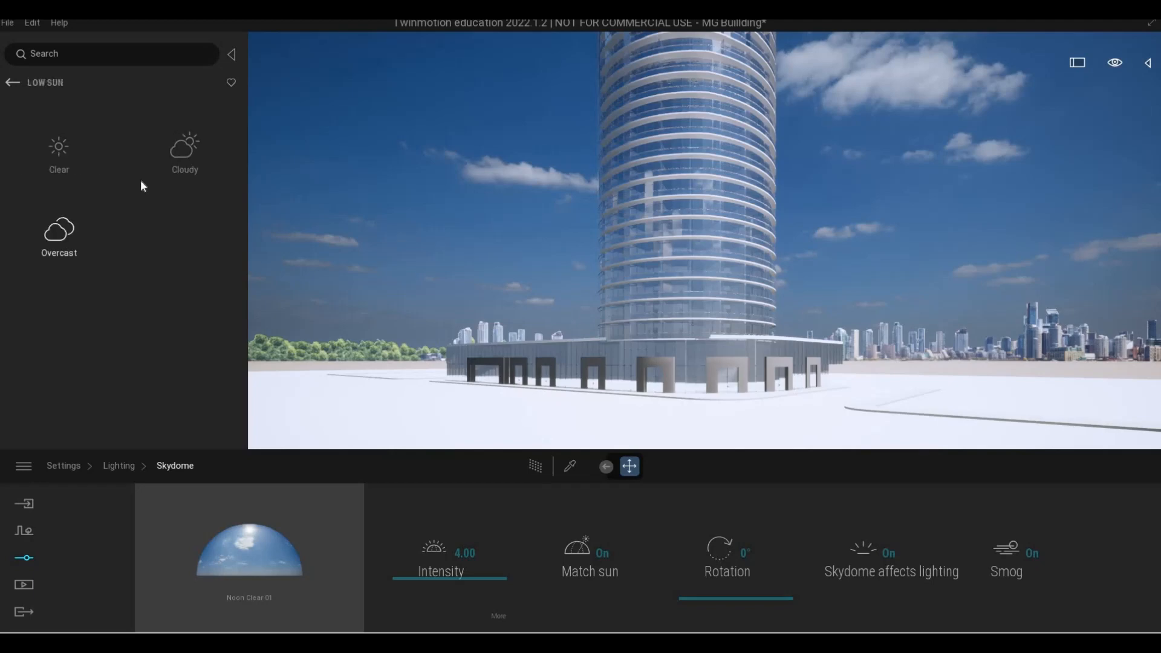
click(60, 242)
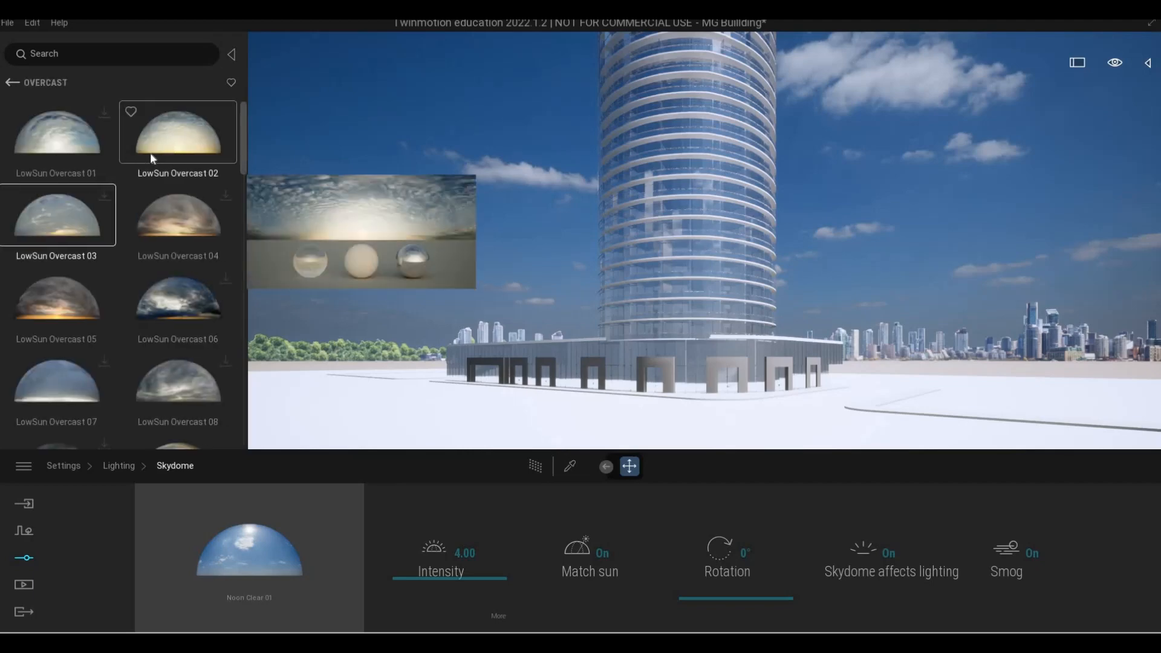
- Sign in to Epic Games and start downloading the LowSun Overcast 03 and LowSun Overcast 06 skies
click(24, 467)
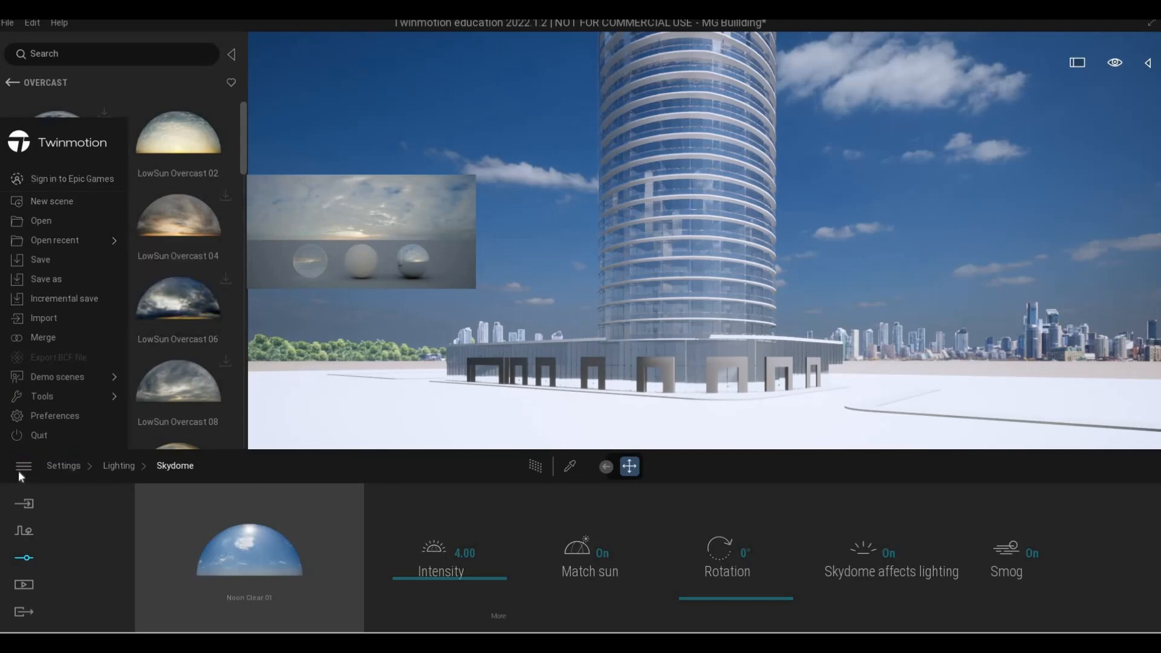
click(72, 182)
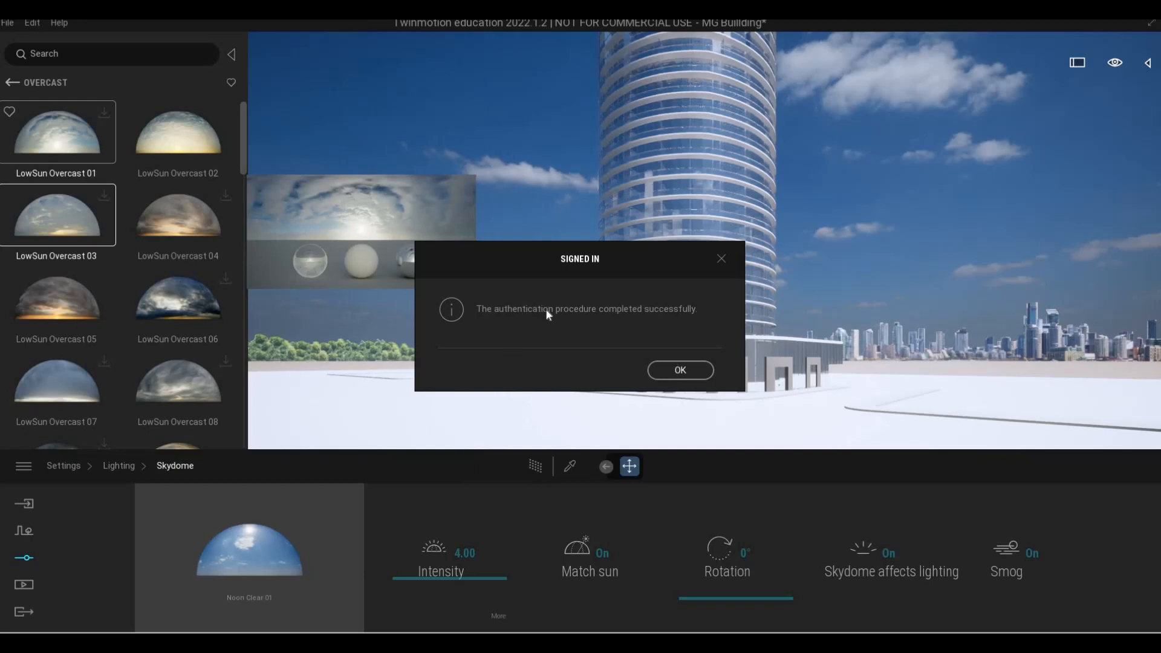
click(679, 368)
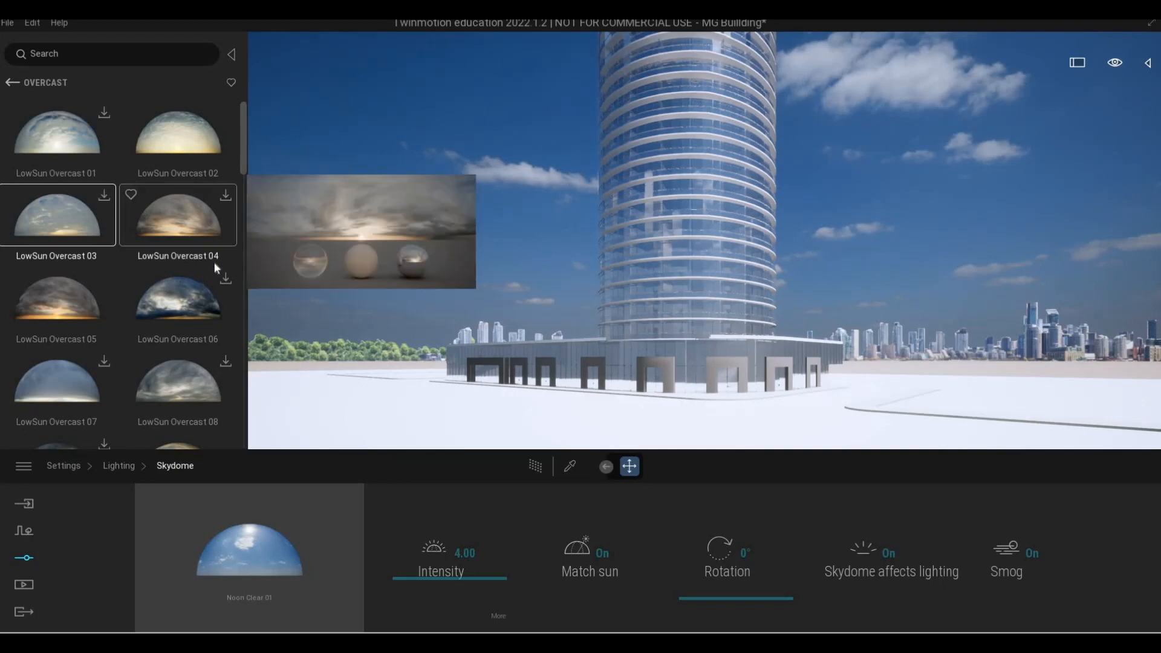
click(226, 280)
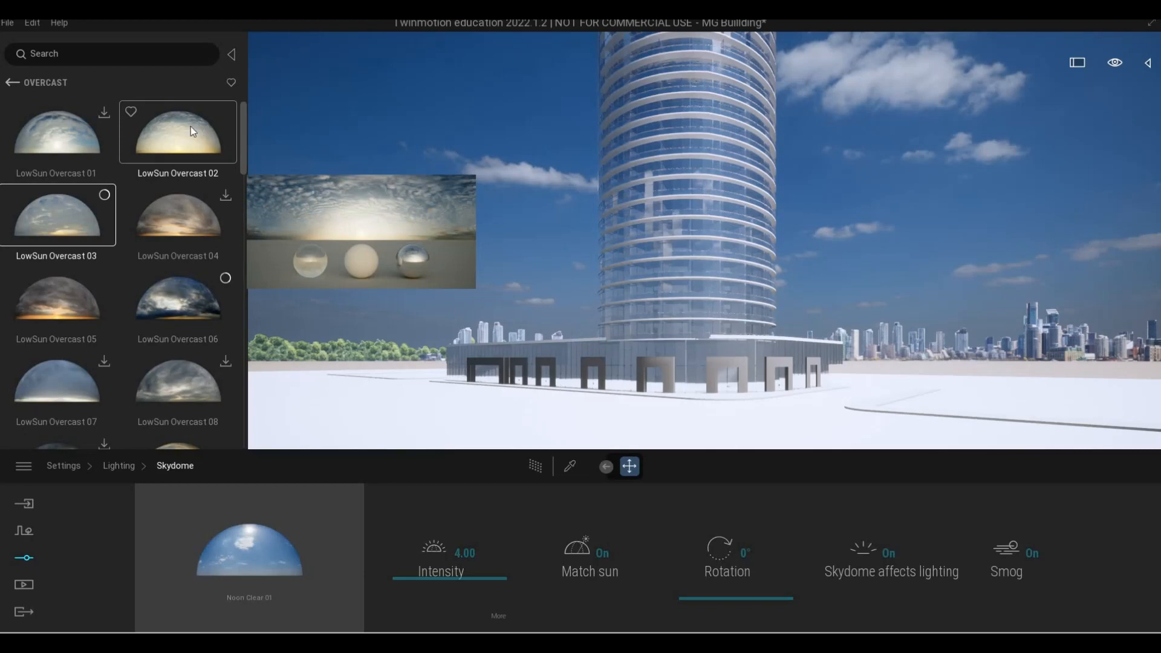
- Apply the LowSun Overcast 02 sky to the skydome and view its light on the tower and podium
drag(184, 128, 248, 549)
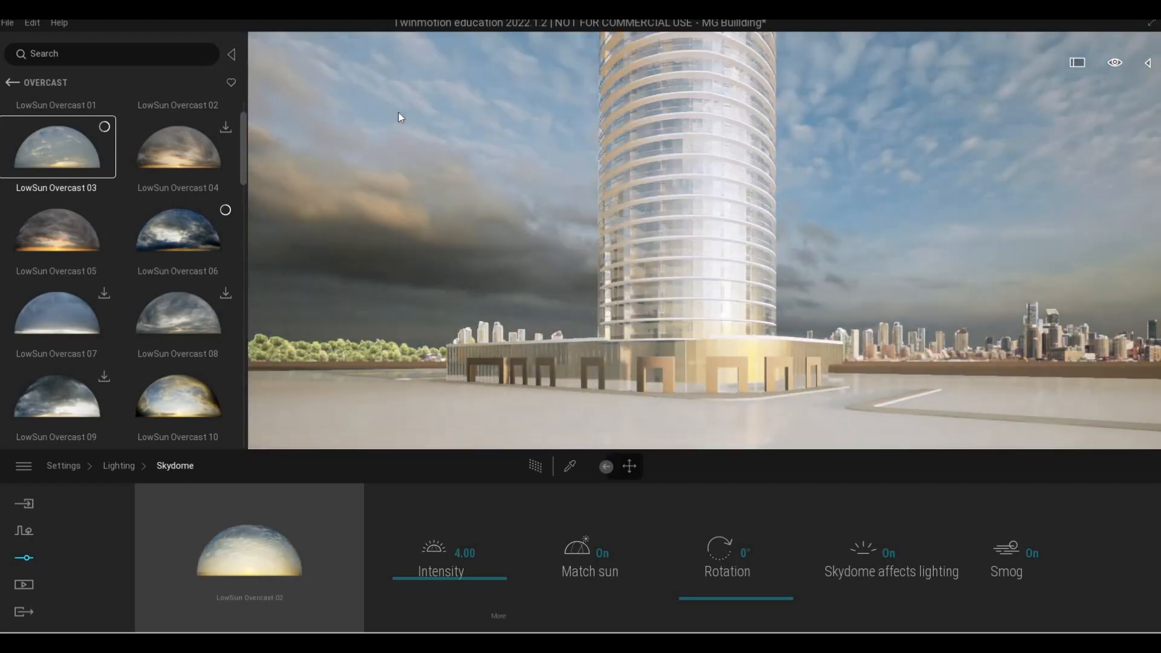
key(a)
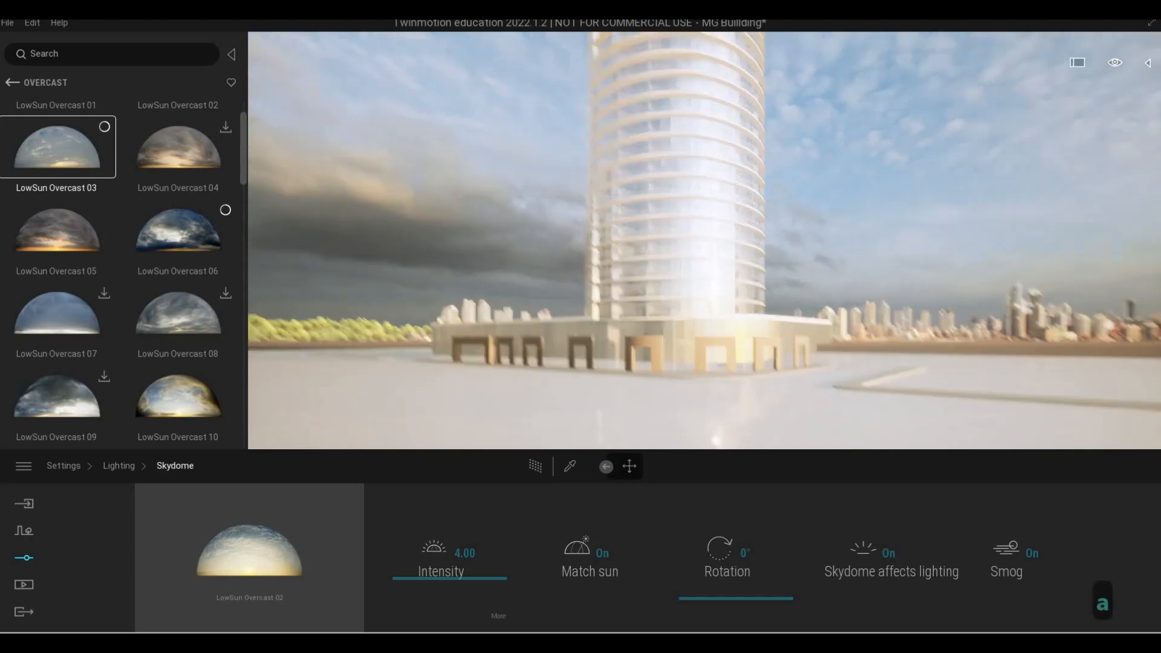
key(e)
key(w)
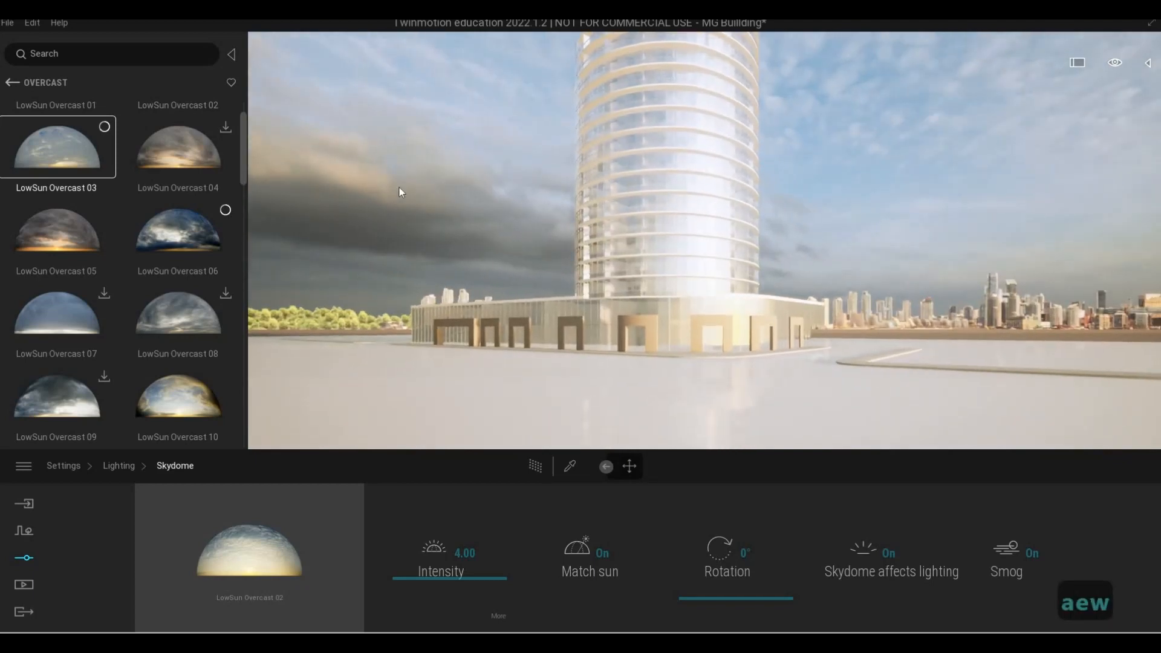
key(a)
key(e)
key(w)
- Replace the skydome's sky with LowSun Overcast 05
mouse_move(205, 234)
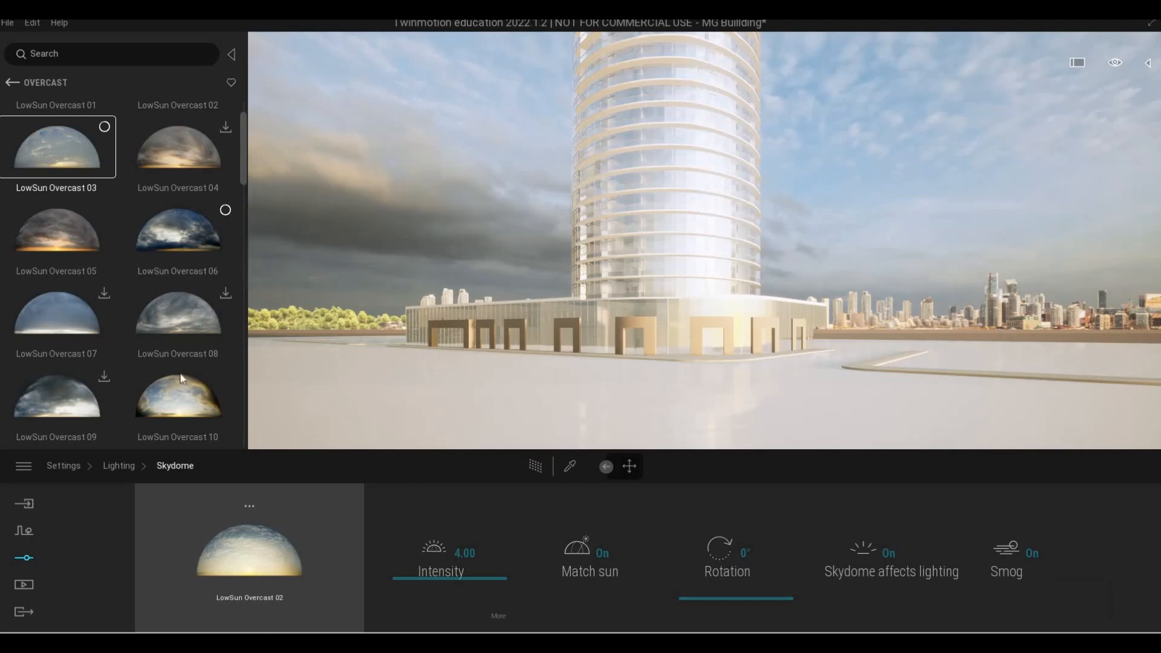
mouse_move(95, 241)
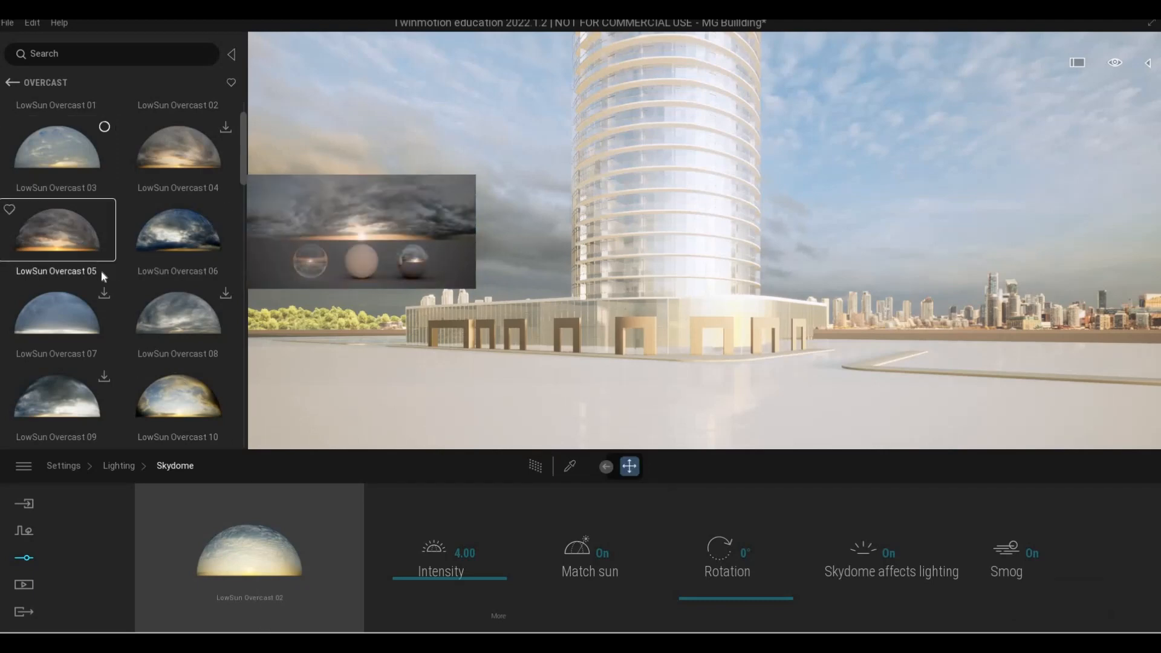
drag(100, 270, 232, 542)
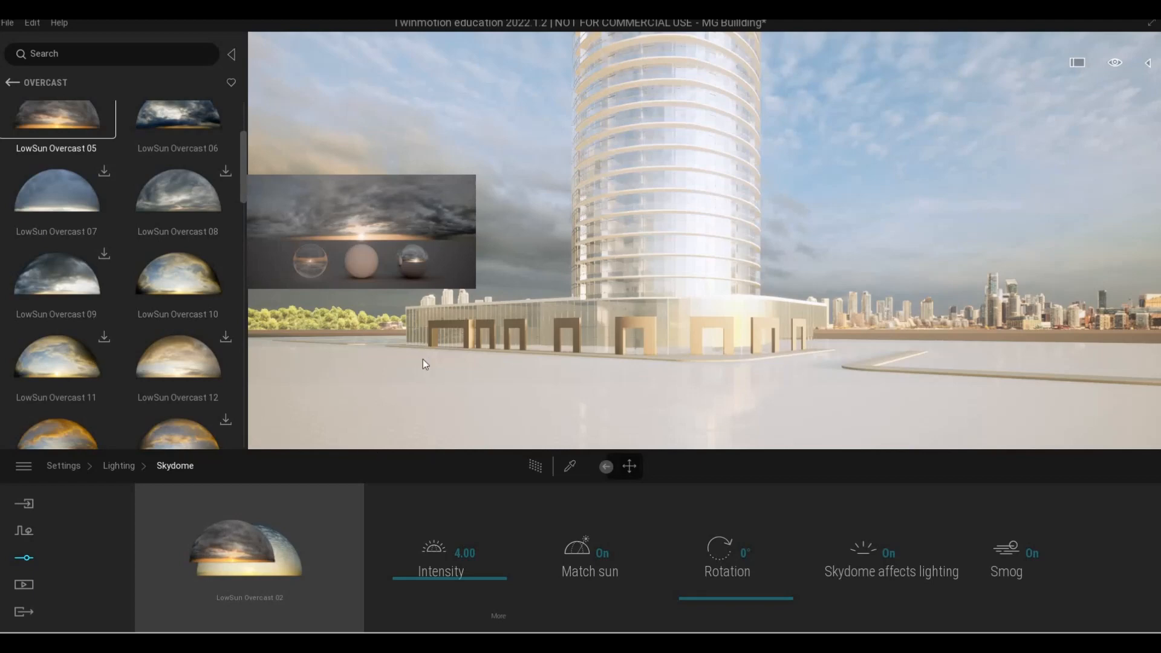
drag(424, 360, 472, 307)
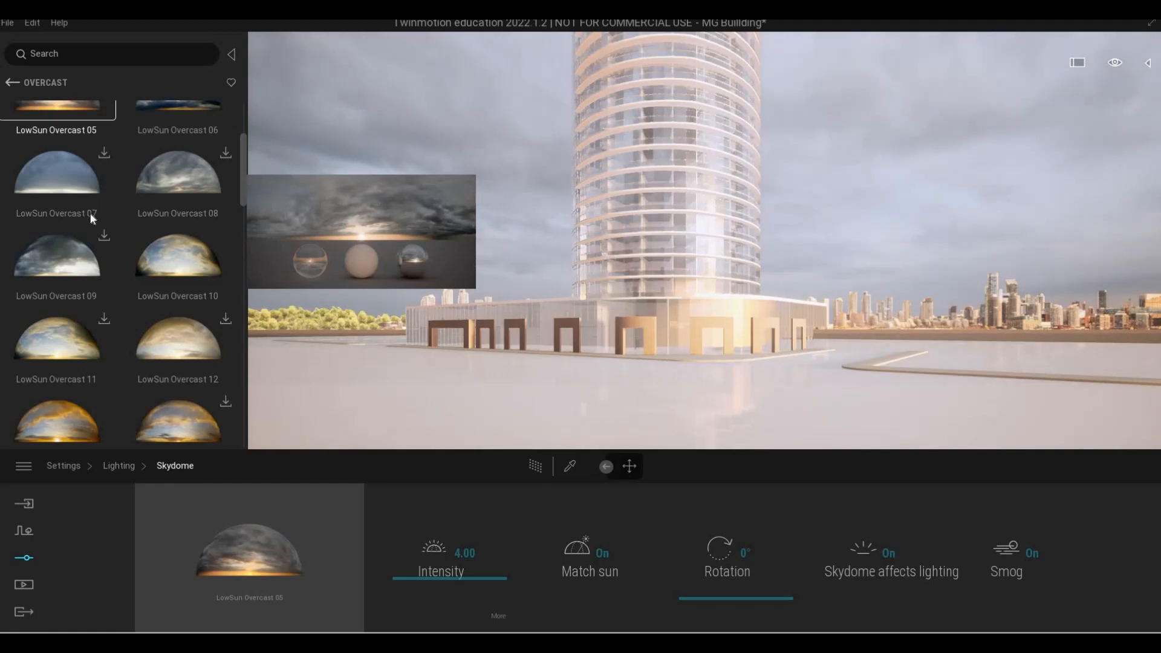
- Set the skydome's sky to LowSun Overcast 13 from the Overcast library
scroll(129, 216, up, 1)
scroll(113, 281, down, 2)
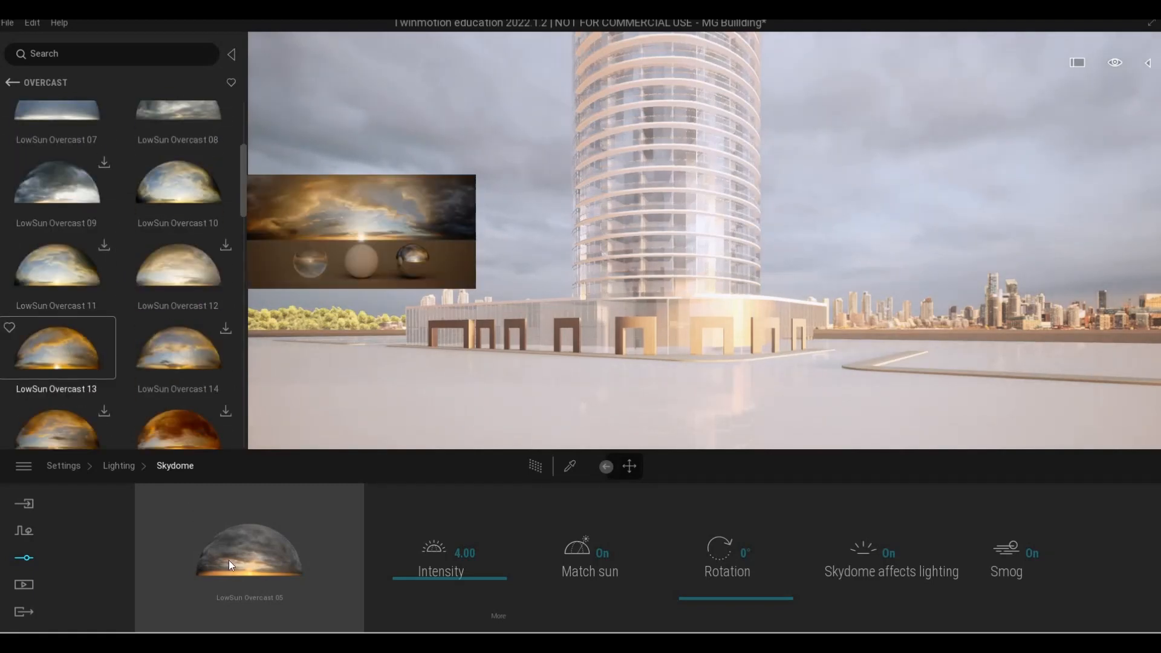
drag(228, 560, 230, 560)
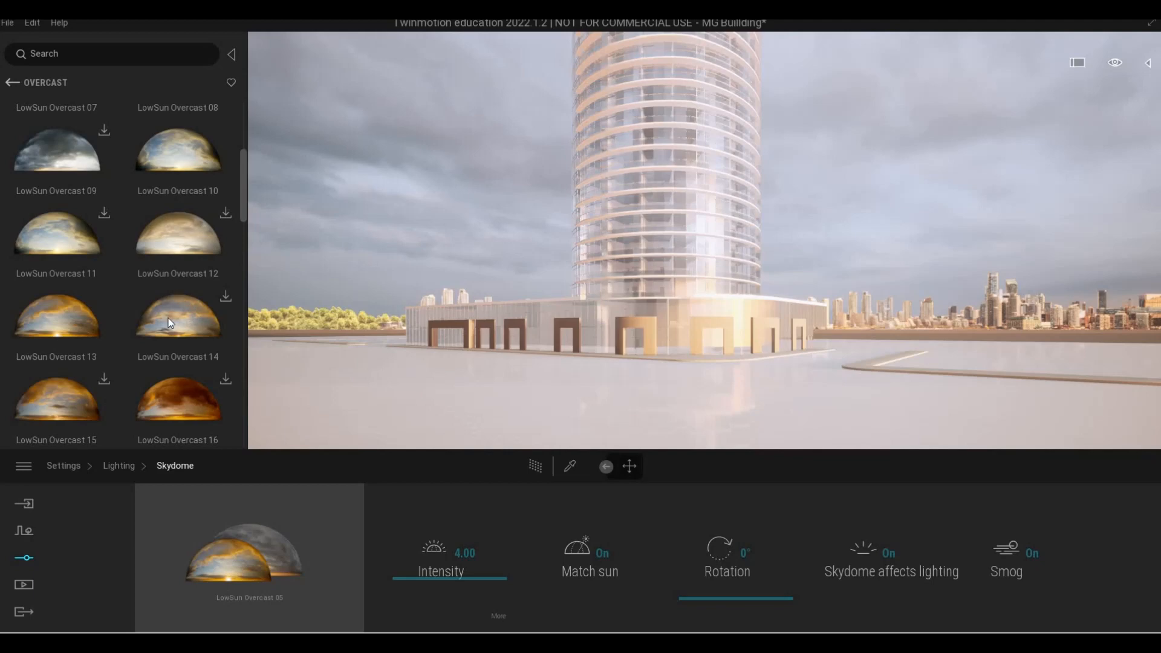
mouse_move(161, 291)
scroll(161, 292, up, 3)
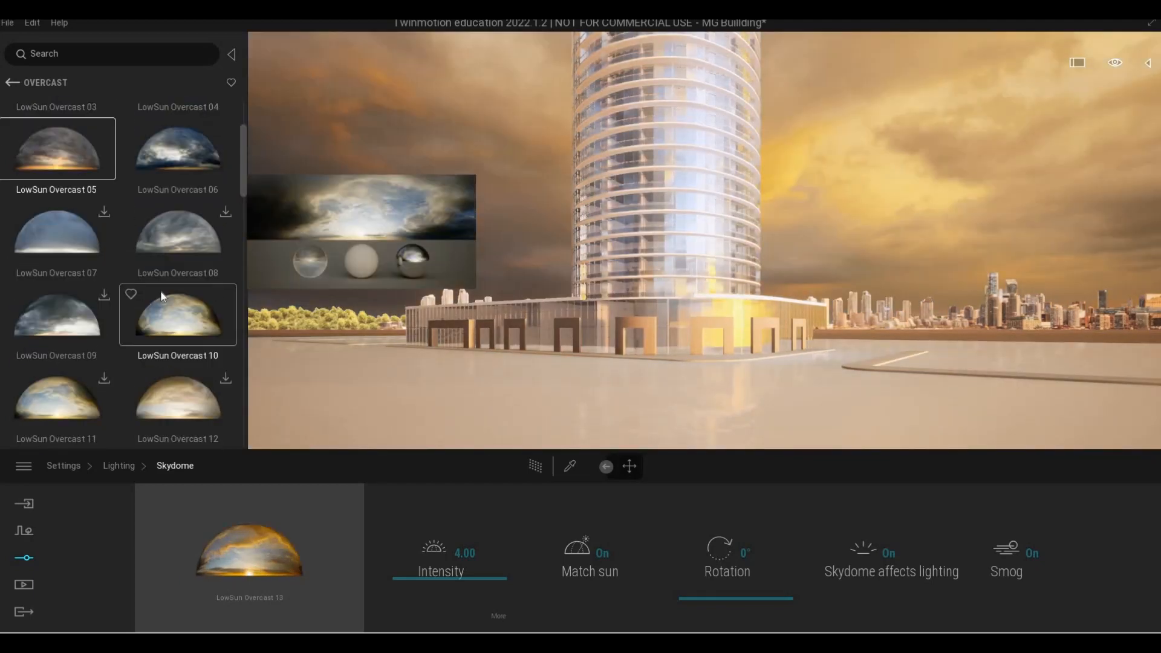
- Replace the skydome's sky with LowSun Overcast 06 and set its rotation to 144°
scroll(175, 225, up, 1)
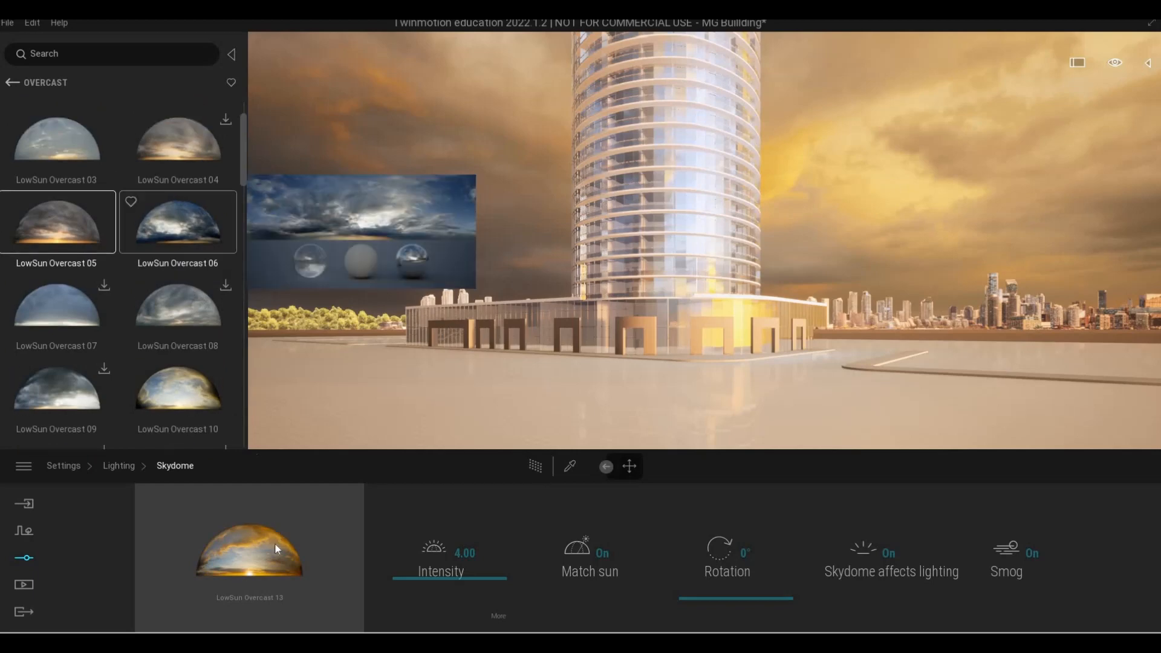
drag(275, 544, 272, 541)
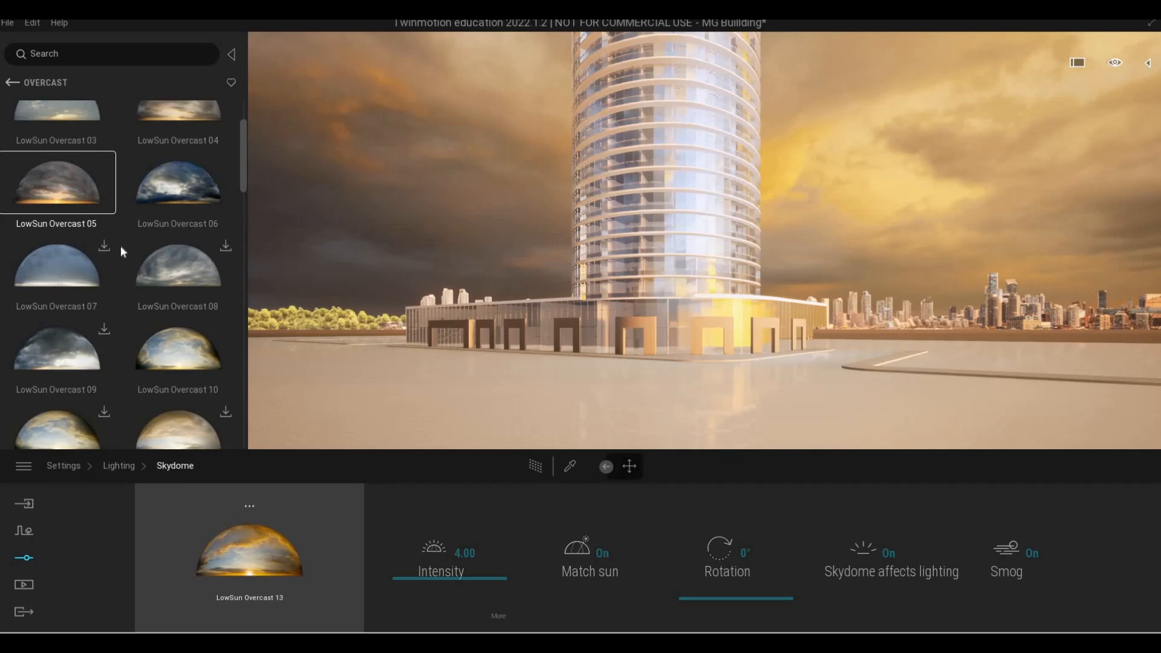
scroll(172, 260, up, 1)
click(172, 260)
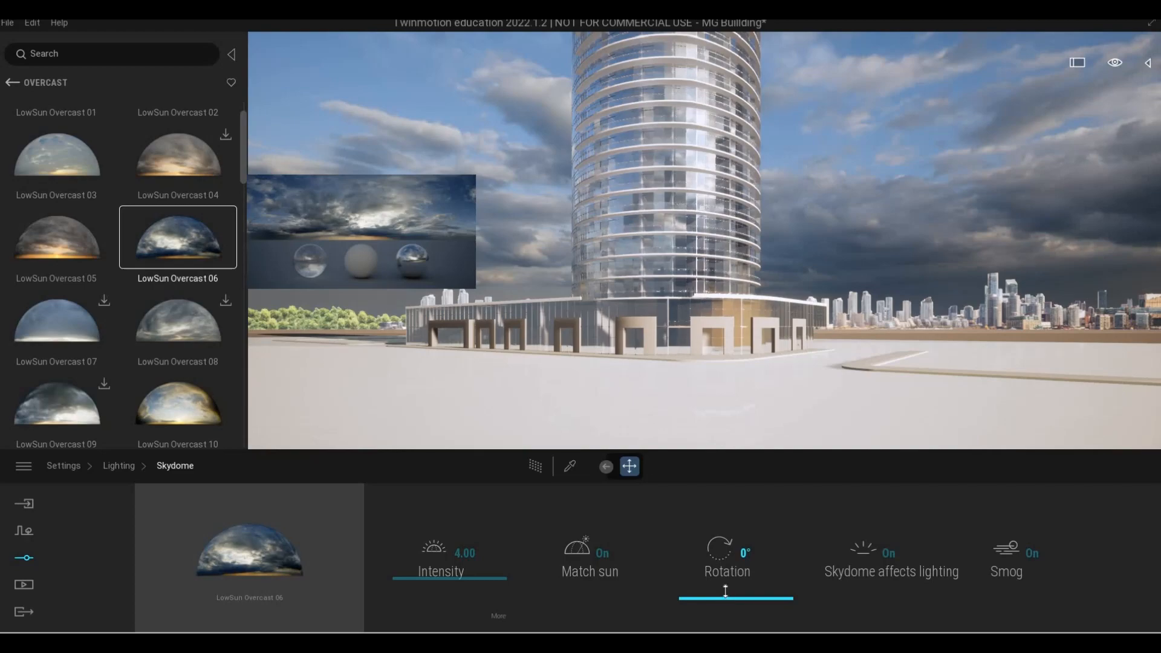
drag(726, 590, 722, 561)
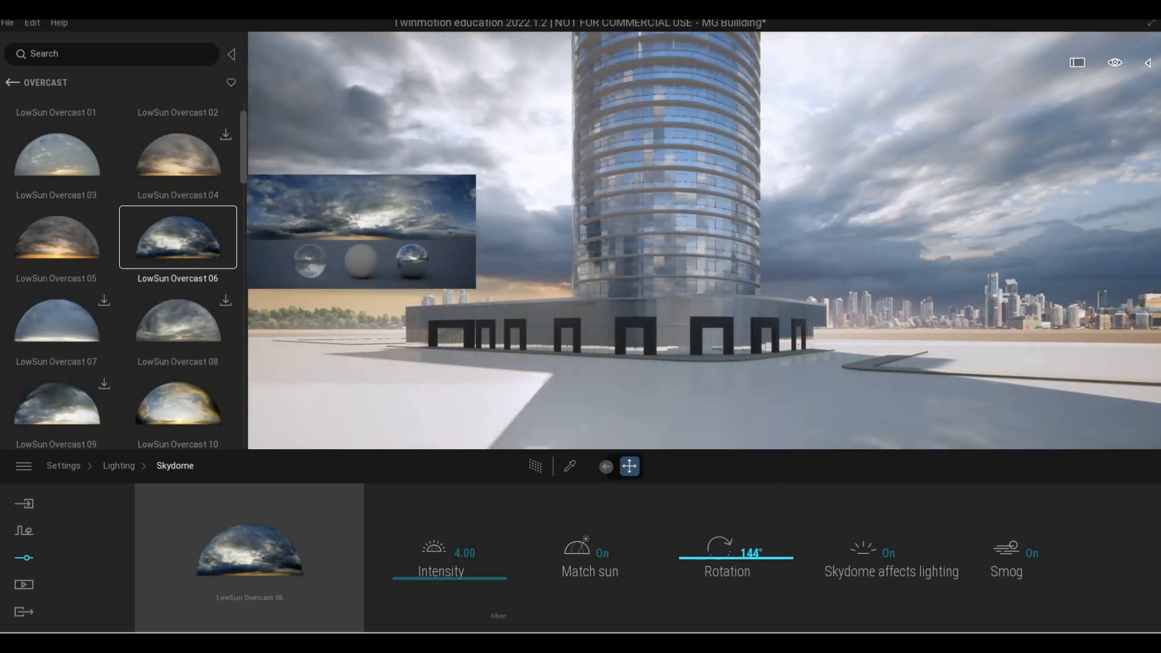
- Fly the camera in towards the podium and examine the entrances and facade under the rotated sky
mouse_move(797, 343)
right_down()
mouse_move(792, 242)
mouse_move(801, 357)
right_up()
key(s)
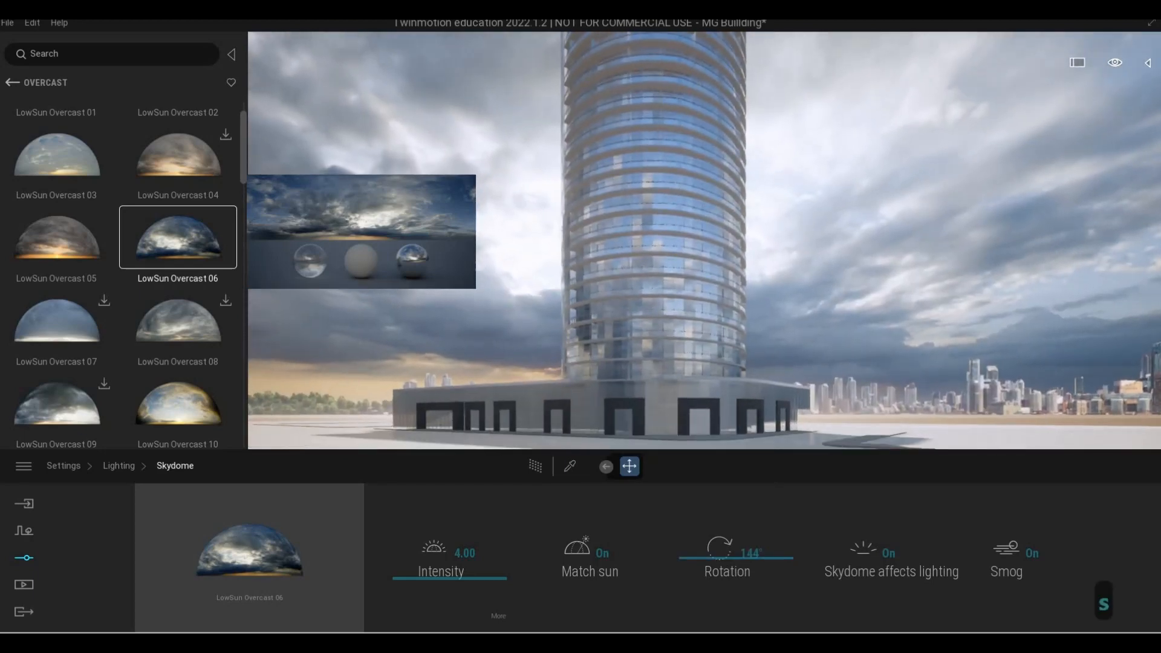
key(s)
key(a)
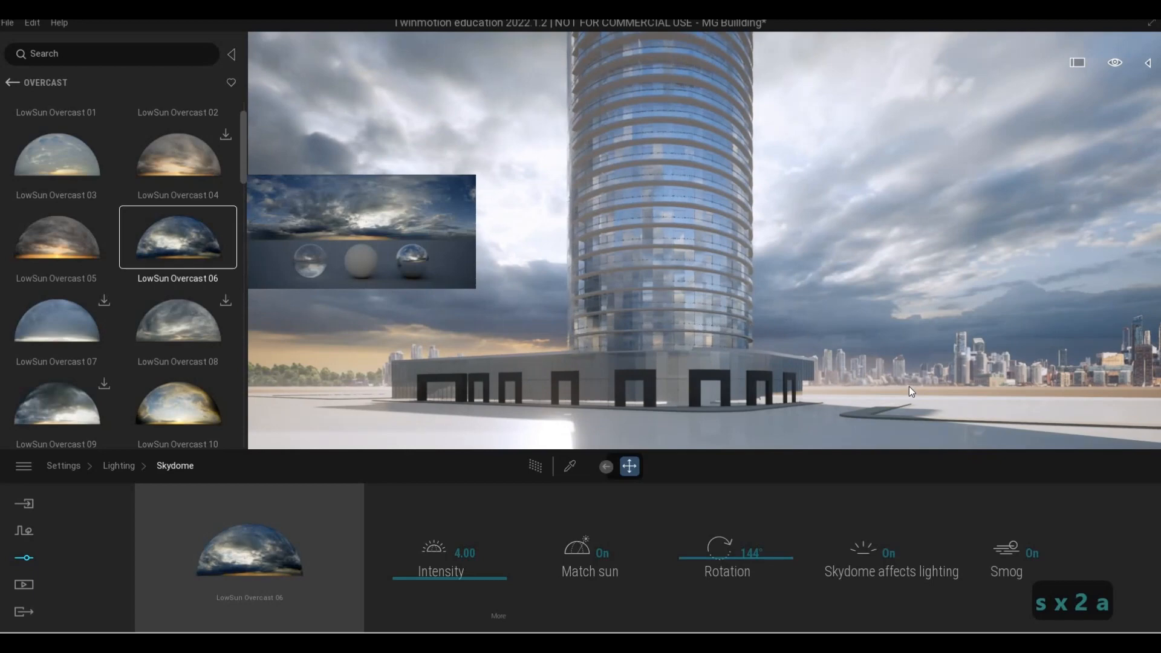
key(s)
key(d)
key(w)
key(w)
key(w)
key(w)
key(w)
key(w)
key(w)
key(w)
key(w)
key(w)
key(w)
key(w)
key(w)
key(w)
key(w)
key(w)
key(w)
key(w)
key(w)
key(w)
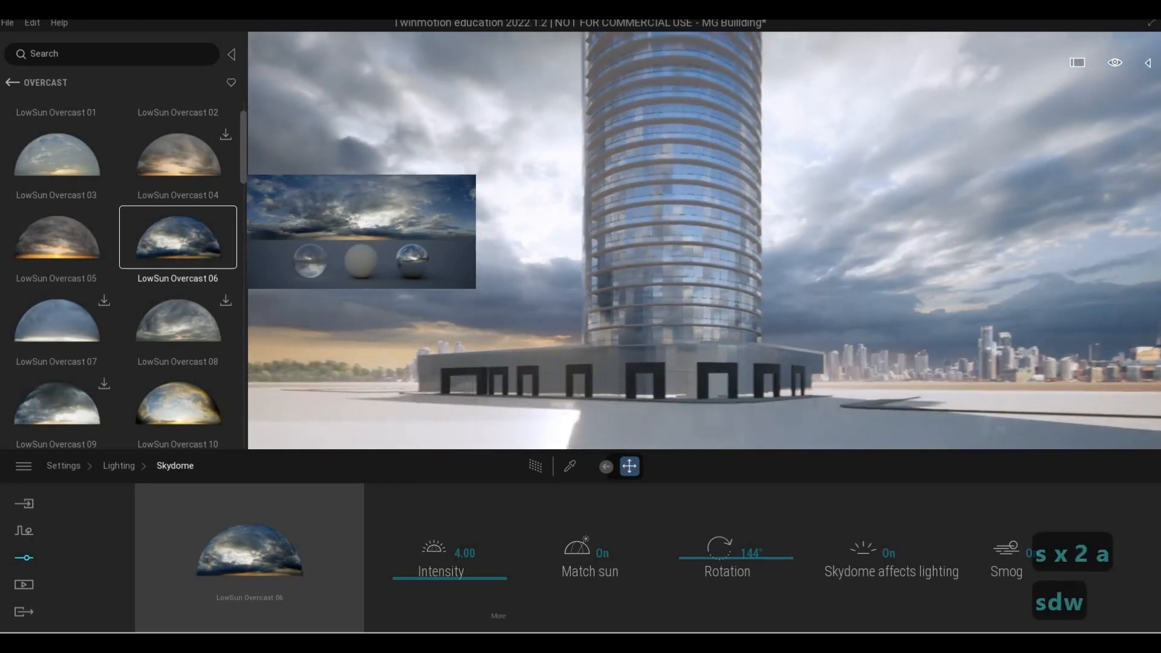
key(w)
key(w)
key(w)
key(w)
key(w)
key(w)
key(w)
key(w)
key(w)
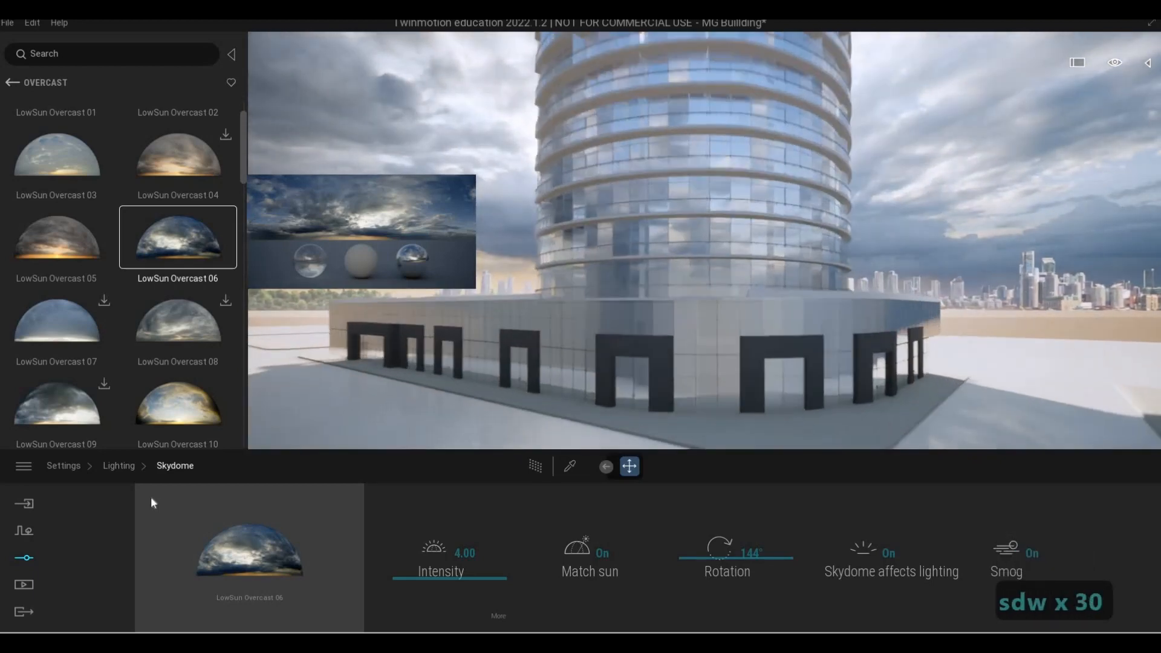
- Apply the Two sided glass material from the Glass library to the building's curtain wall glazing
click(11, 86)
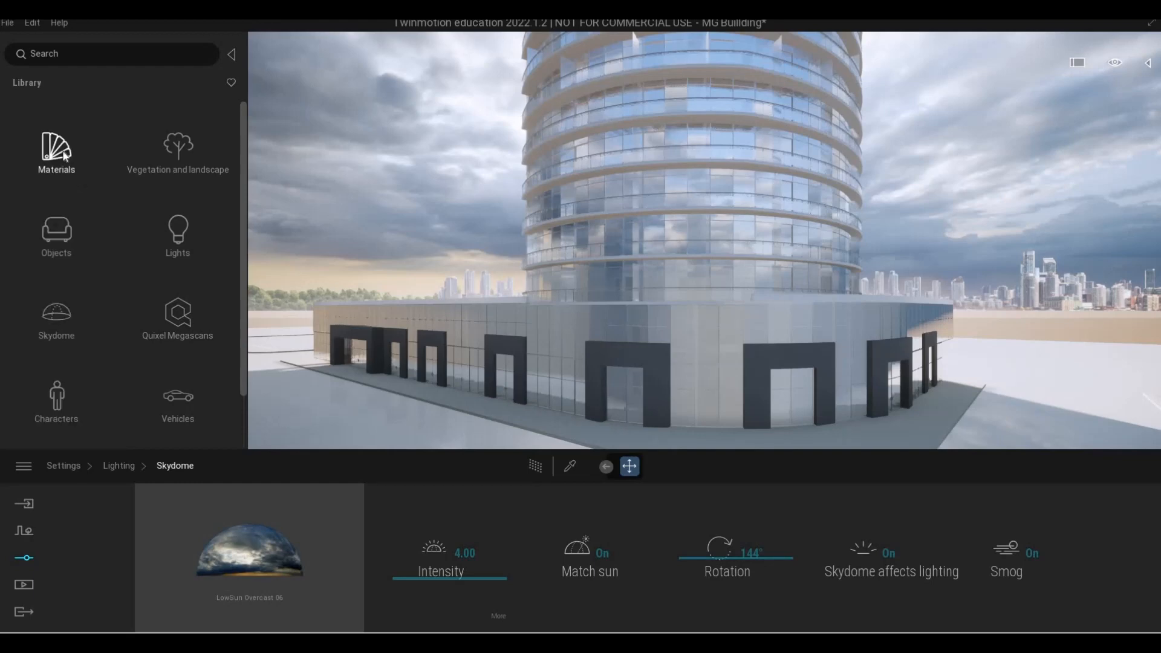
click(61, 152)
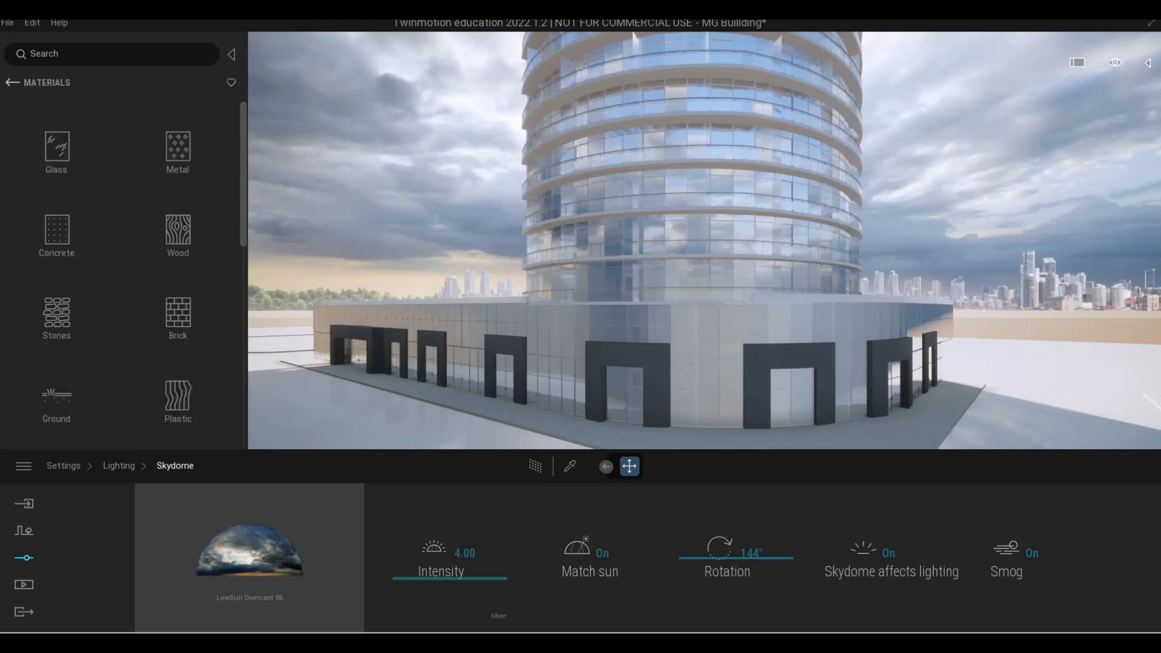
key(a)
key(w)
key(e)
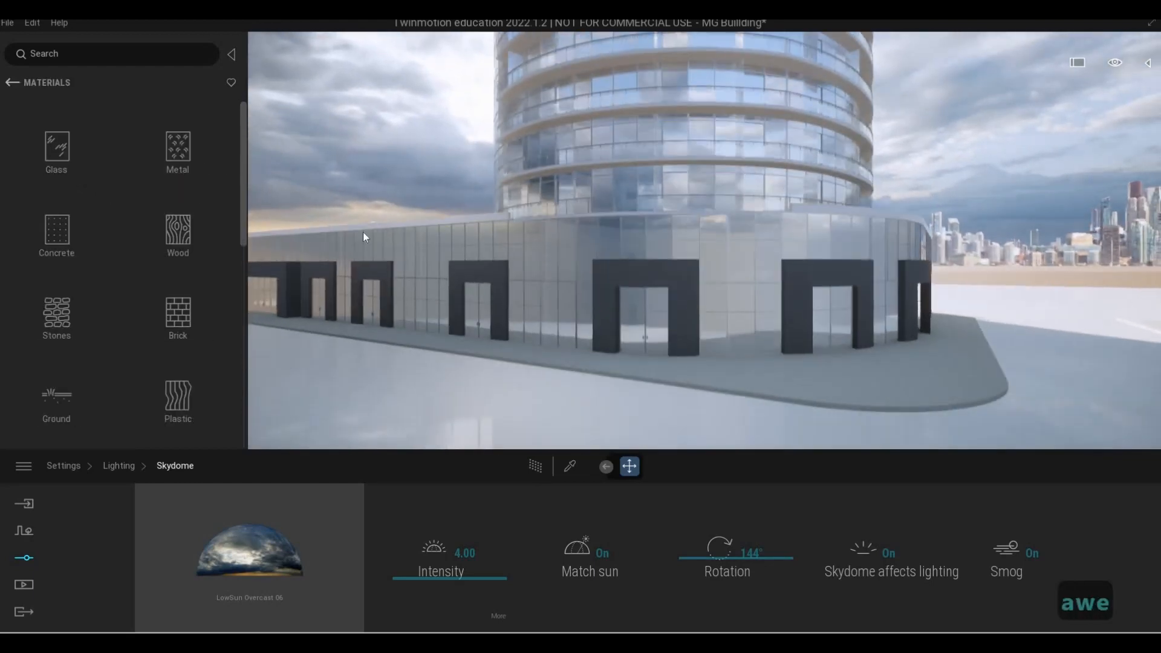
key(w)
key(w)
click(57, 145)
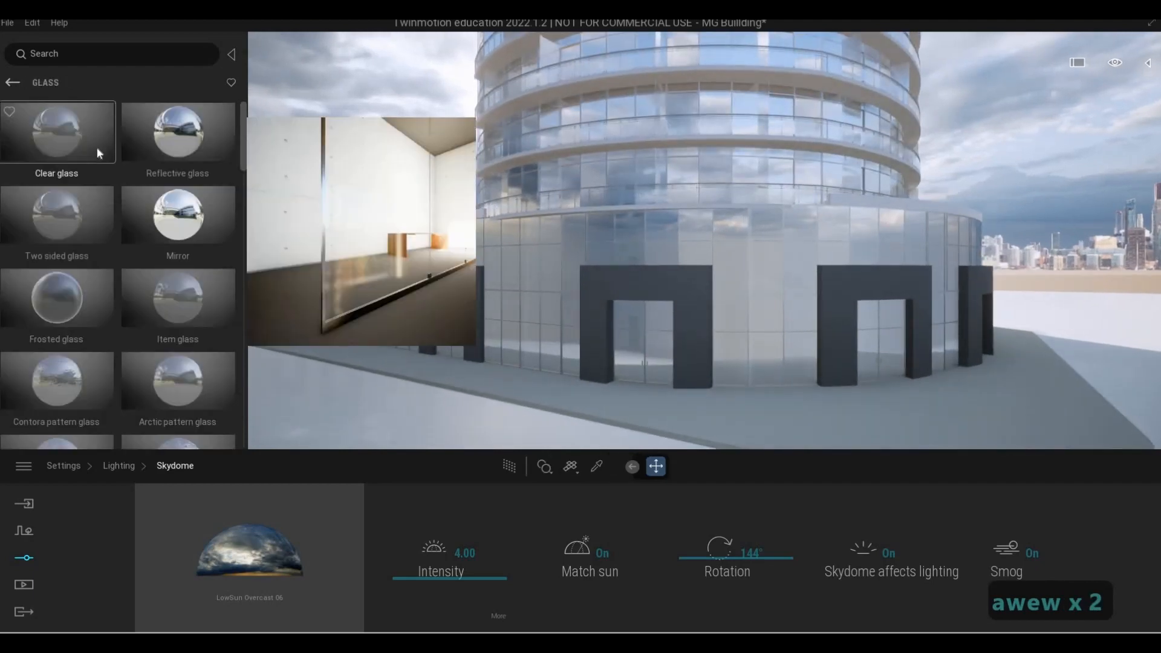
drag(121, 239, 556, 290)
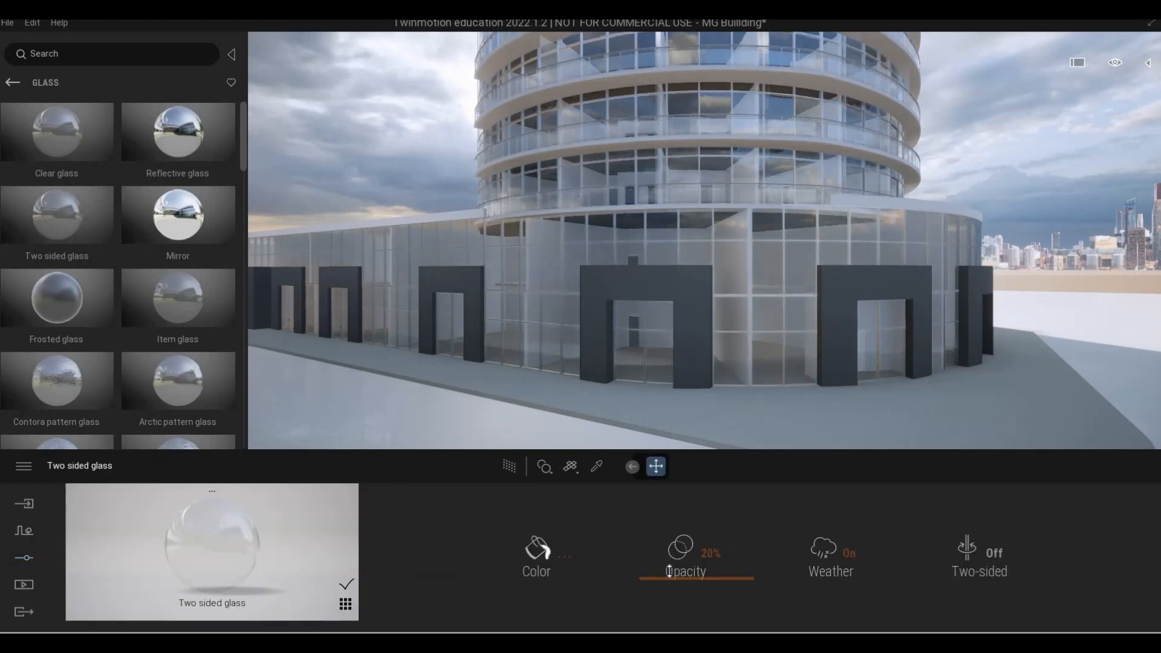
- Set the two sided glass to 54% opacity and tint it a deep blue
drag(671, 551, 558, 583)
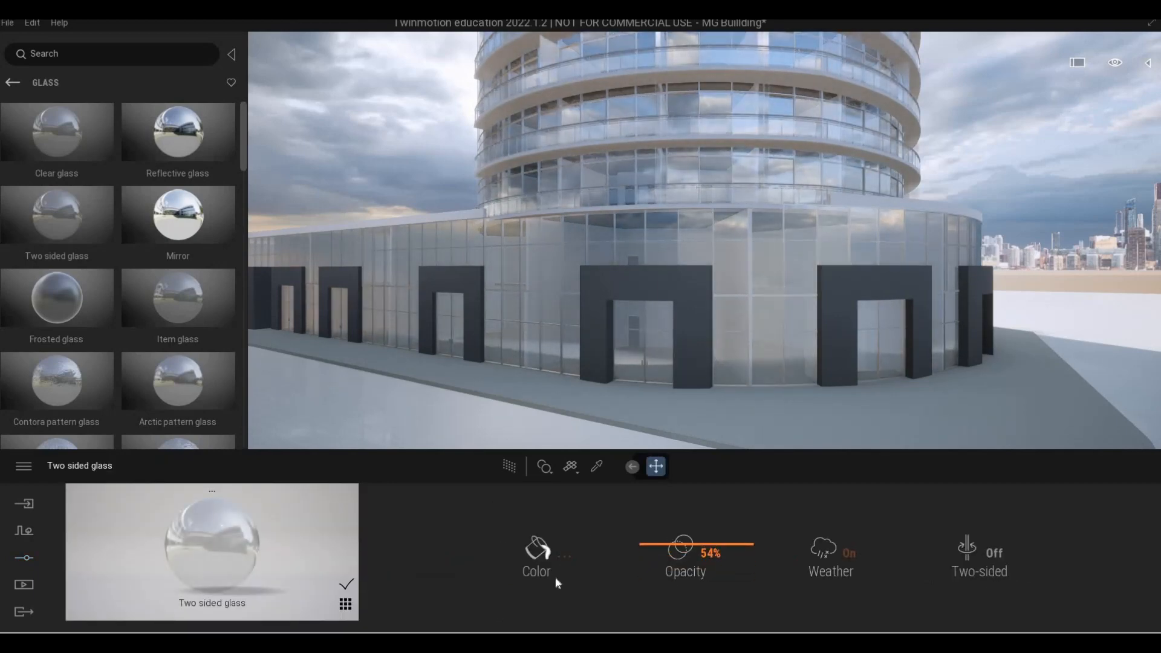
click(538, 547)
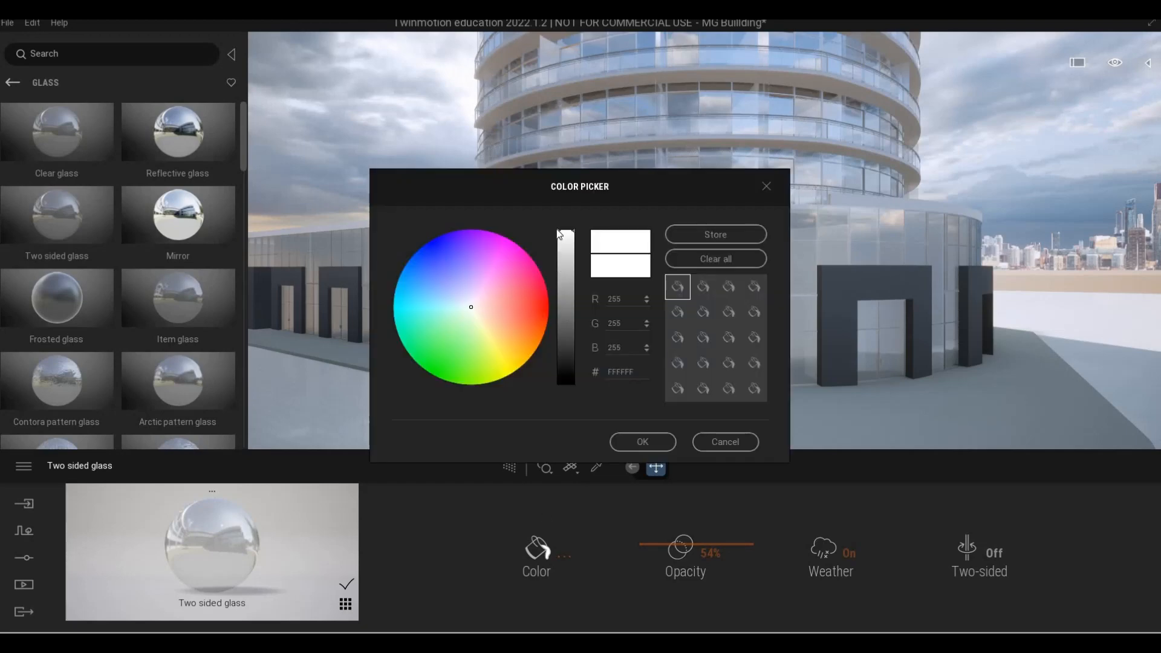
drag(560, 281, 556, 321)
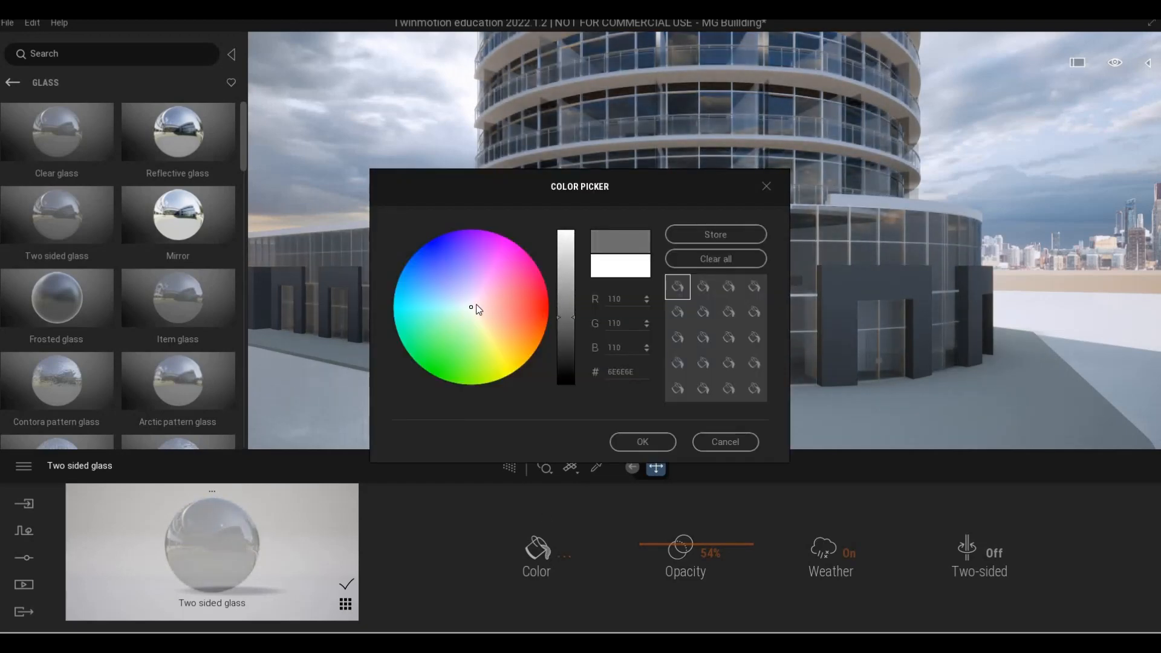
click(441, 269)
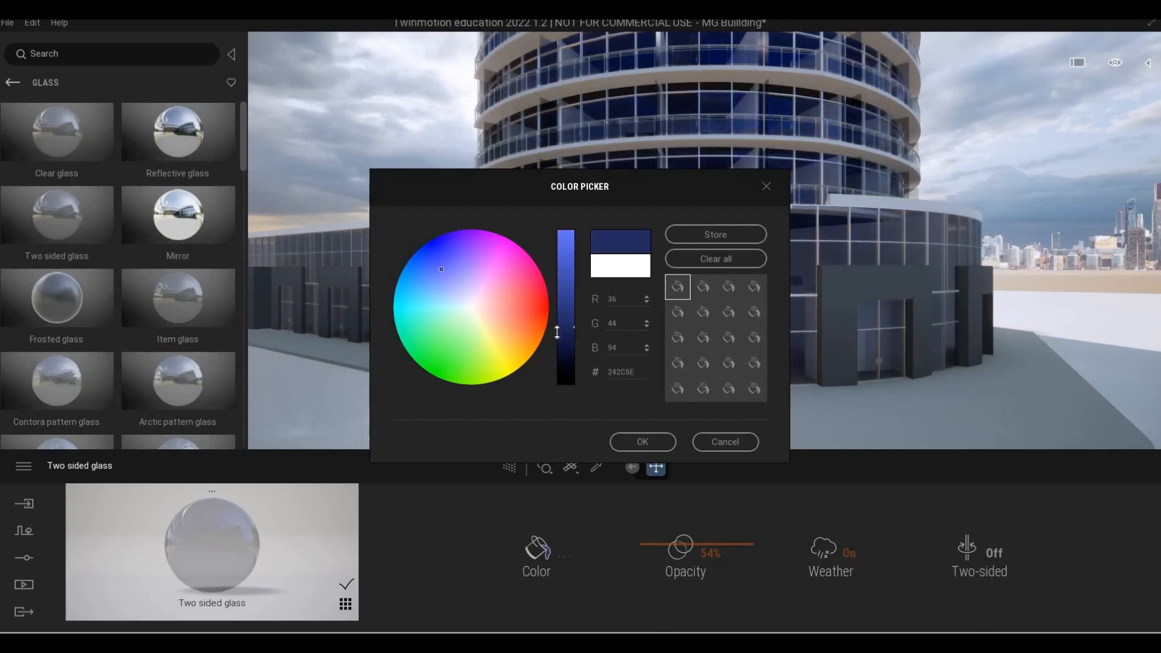
drag(455, 284, 466, 282)
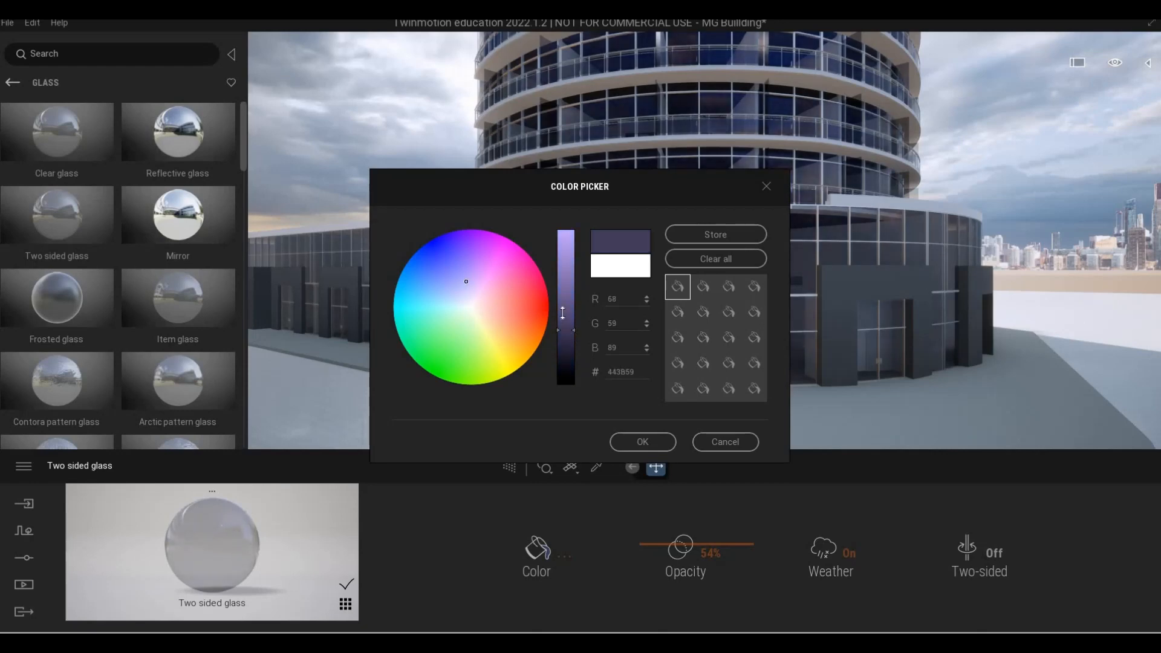
scroll(475, 280, up, 3)
click(430, 259)
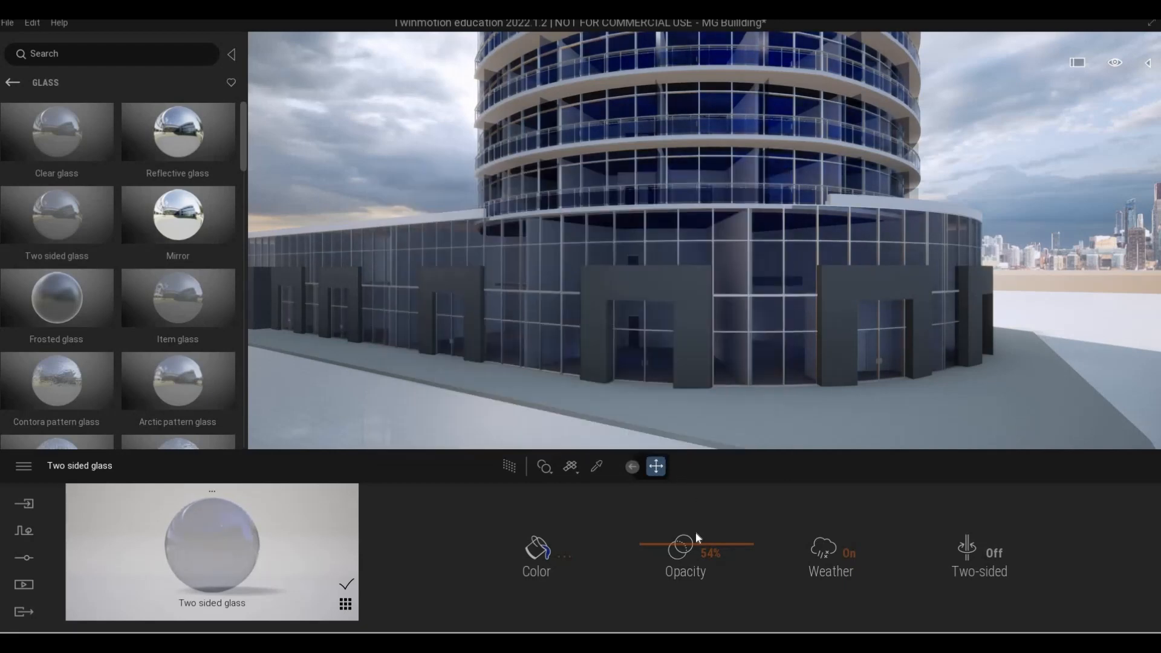
- Raise the blue two sided glass's opacity to 87%
click(696, 522)
key(a)
mouse_move(687, 526)
mouse_down()
mouse_move(672, 498)
mouse_move(670, 514)
mouse_up()
- Fly around the tower and podium, then close in on a balcony to examine the blue glazing and railings
key(e)
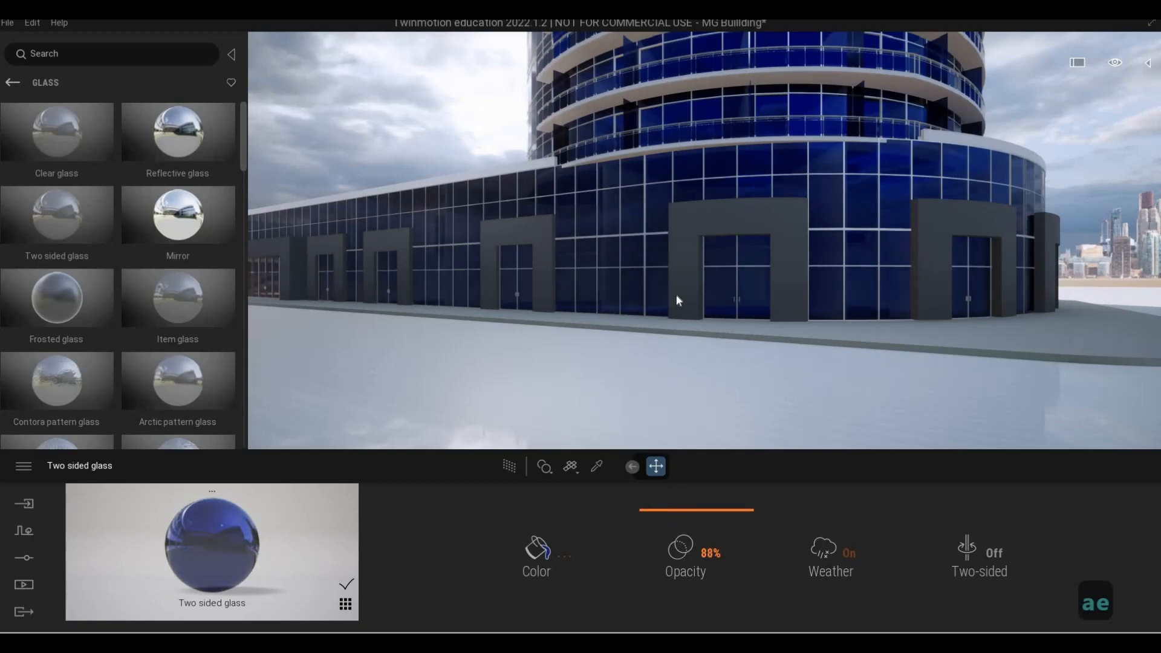
key(d)
key(d)
key(s)
key(q)
key(s)
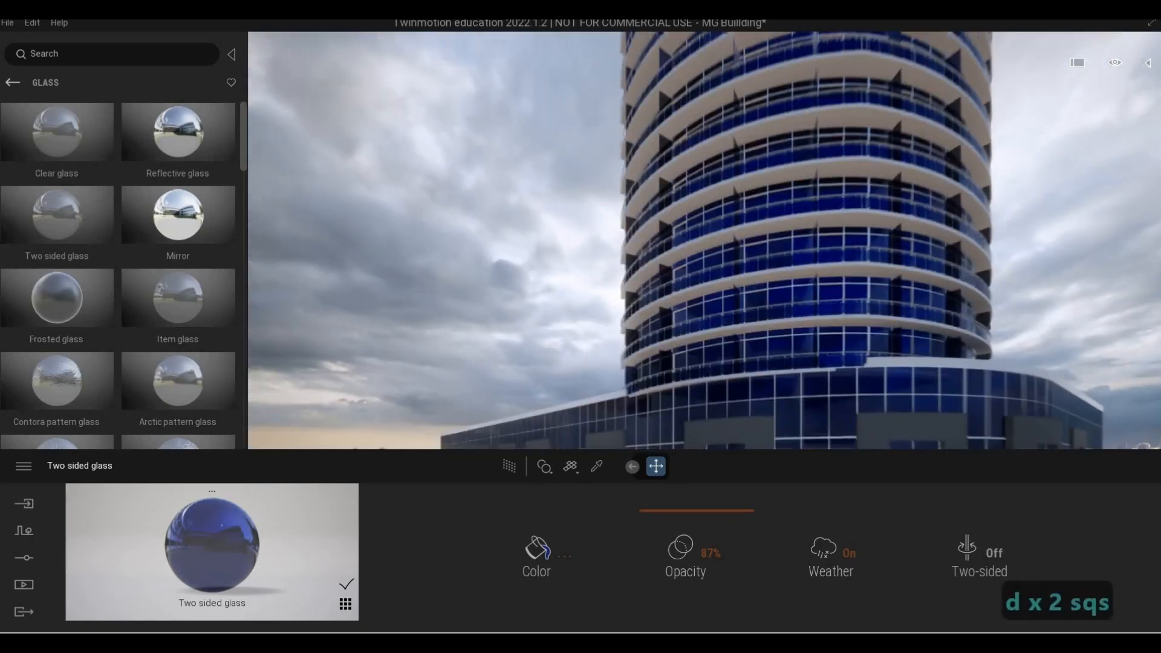
key(q)
key(q)
key(q)
key(q)
key(q)
key(q)
key(q)
key(q)
key(q)
key(q)
key(q)
key(q)
key(q)
key(q)
key(a)
key(a)
key(a)
key(a)
key(a)
key(a)
key(a)
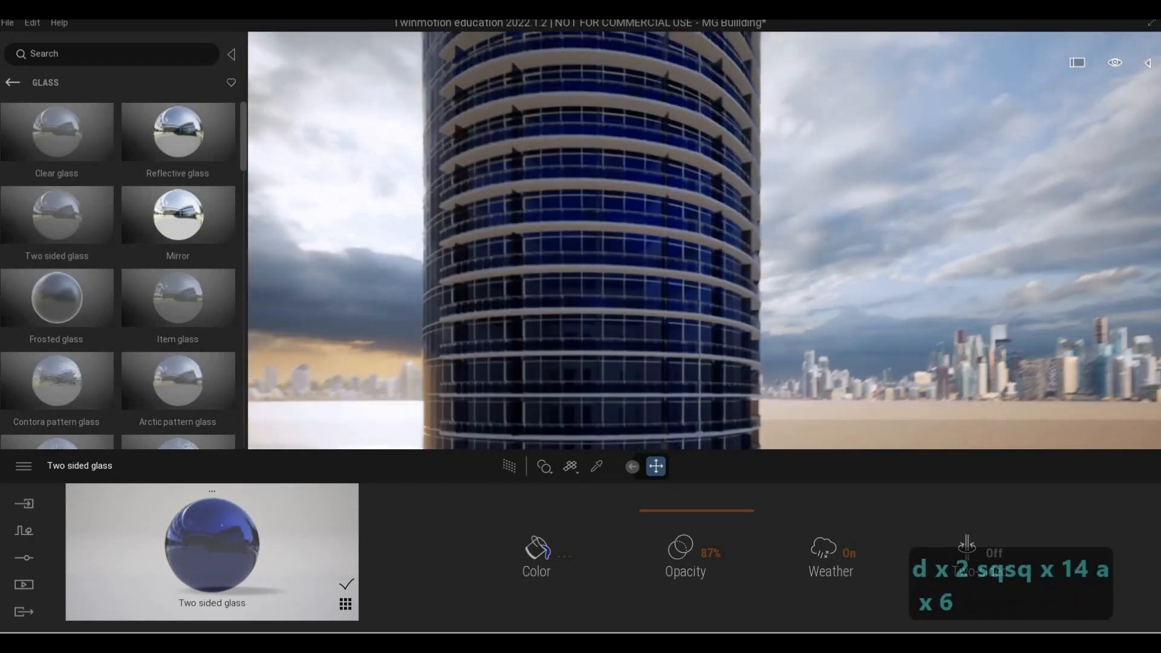
key(q)
key(s)
key(s)
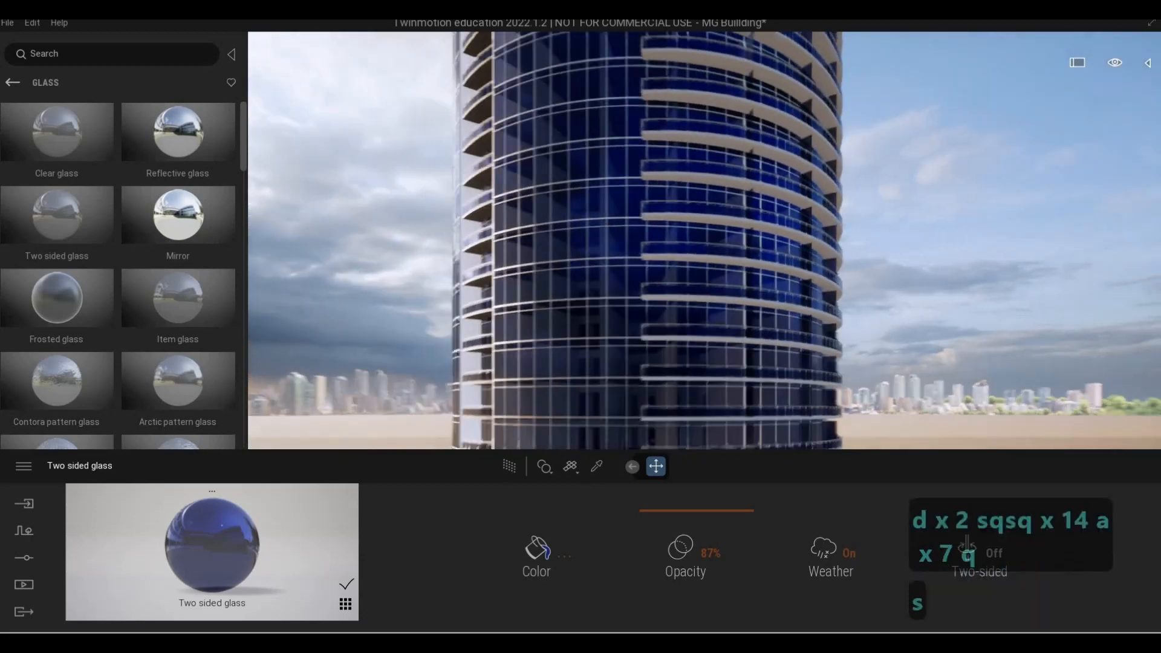
key(s)
key(e)
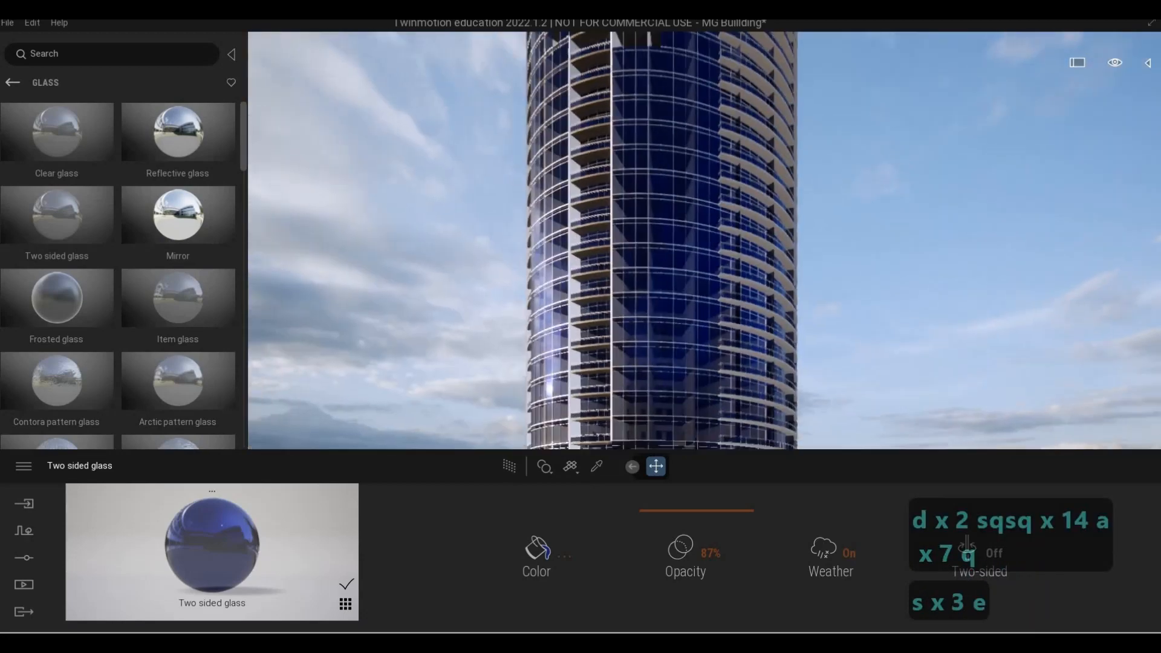
key(q)
key(d)
key(q)
key(s)
key(w)
key(q)
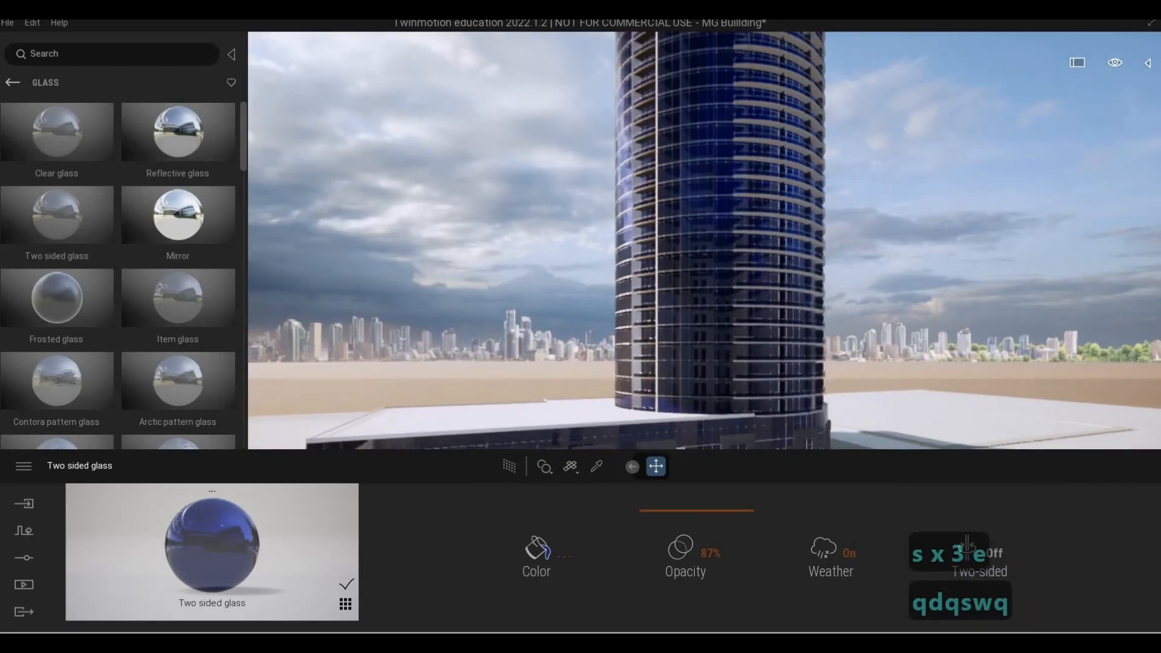
key(s)
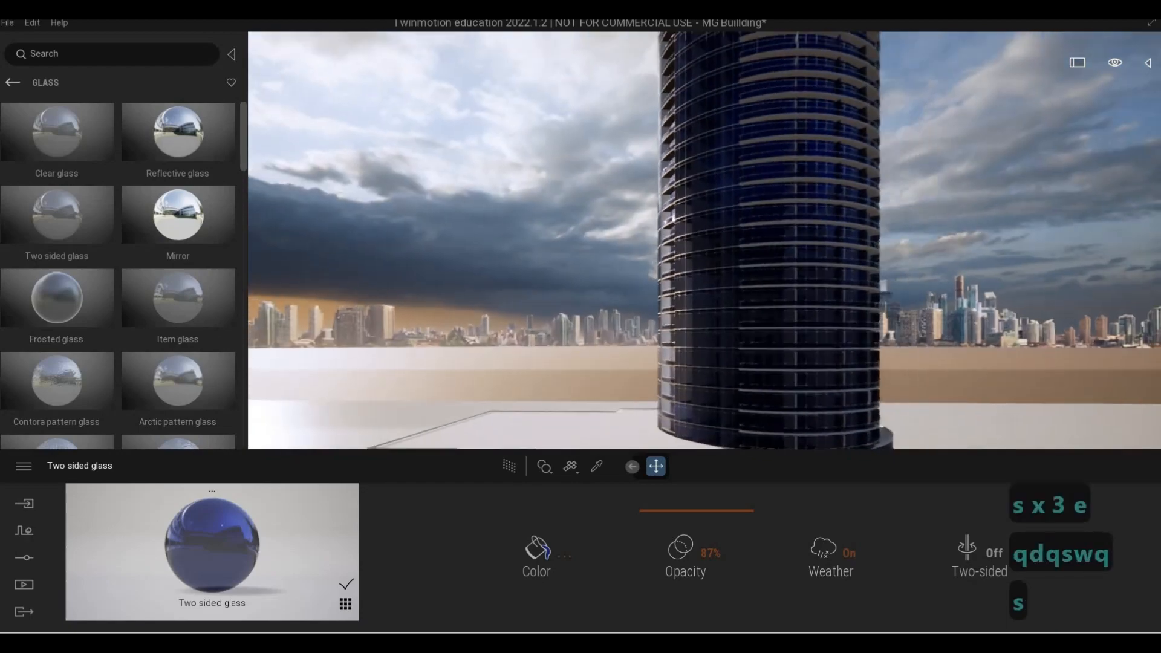
key(e)
key(w)
key(e)
key(d)
key(d)
key(d)
key(d)
key(d)
key(d)
key(d)
key(d)
key(d)
key(w)
key(w)
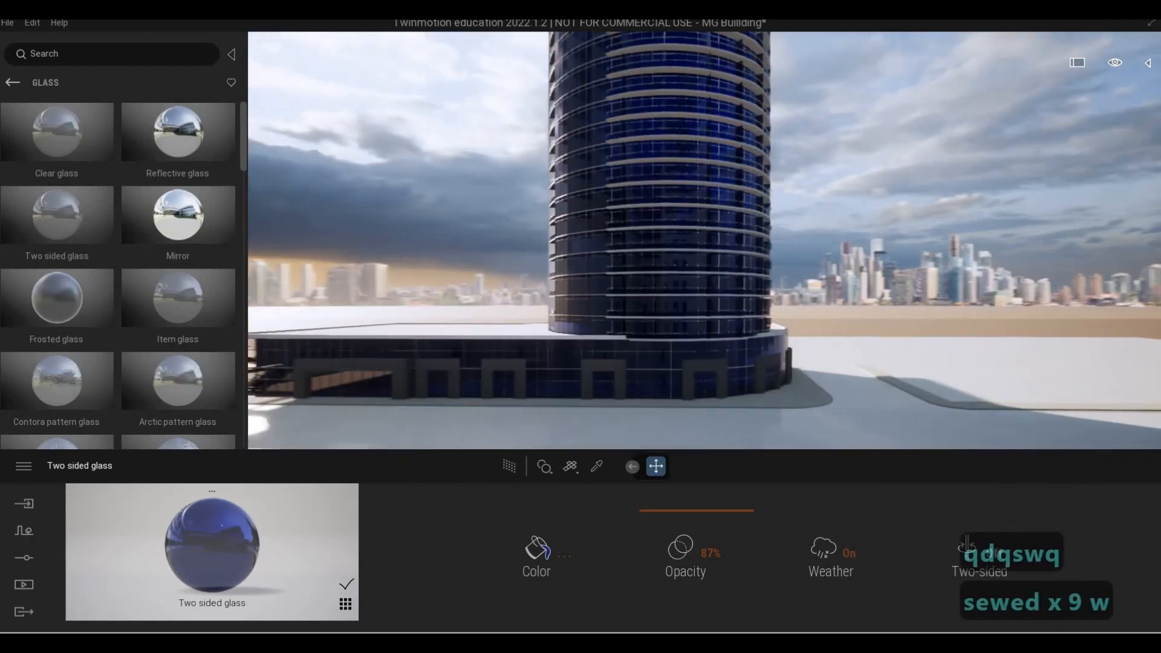
key(w)
key(e)
key(q)
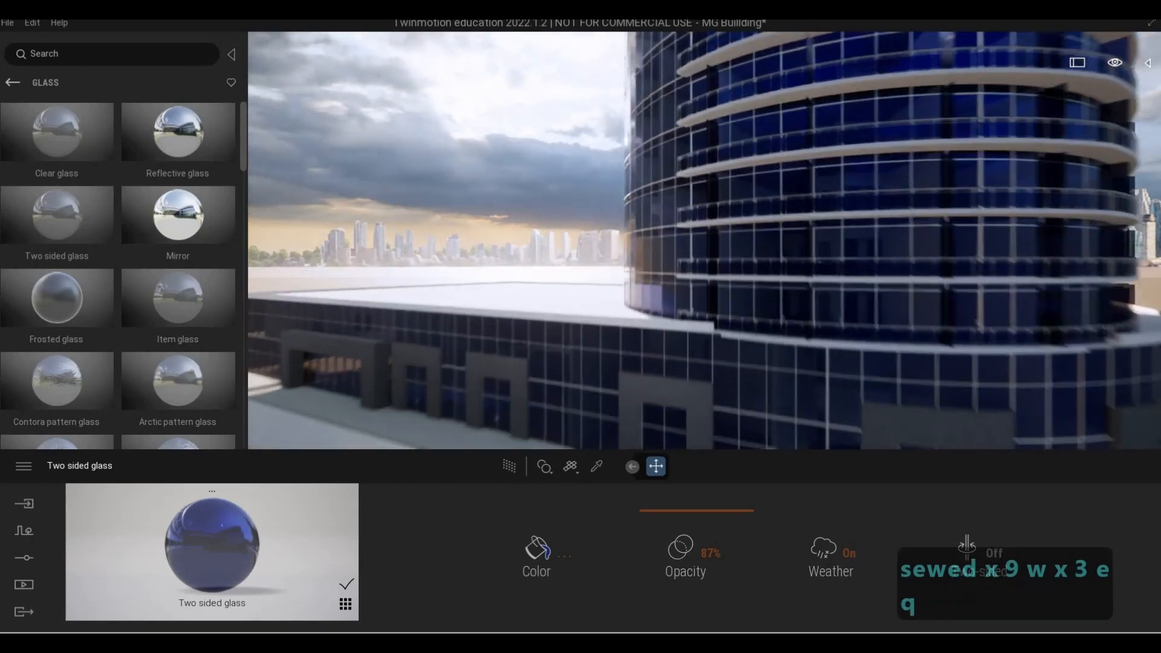
key(e)
key(e)
key(q)
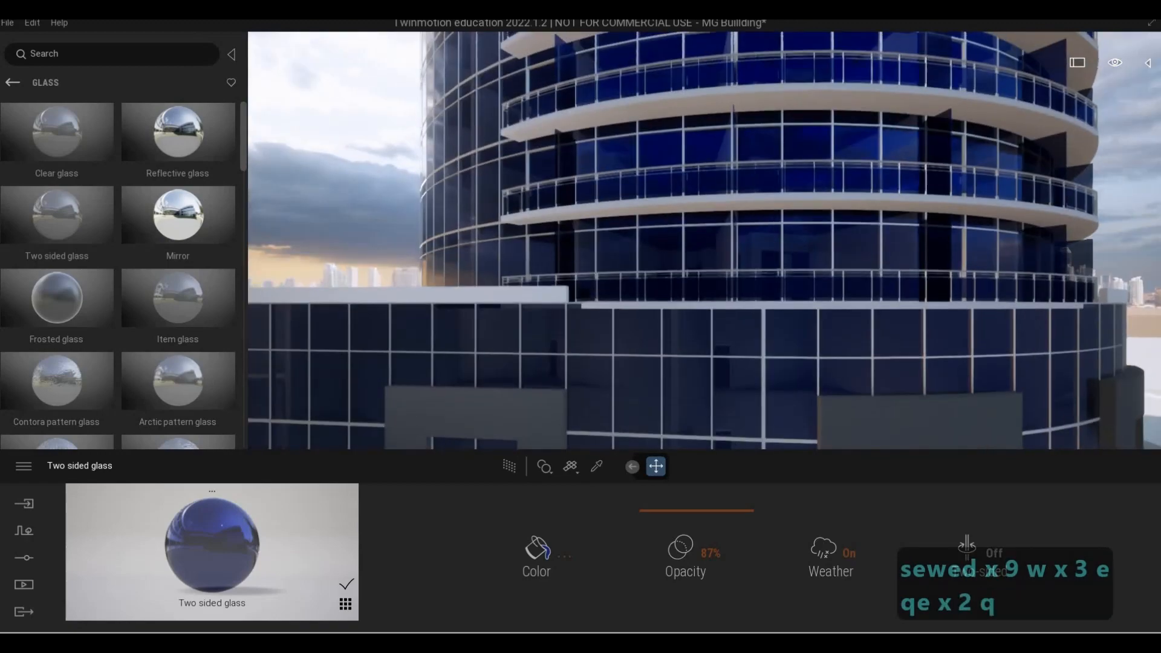
key(w)
key(q)
key(q)
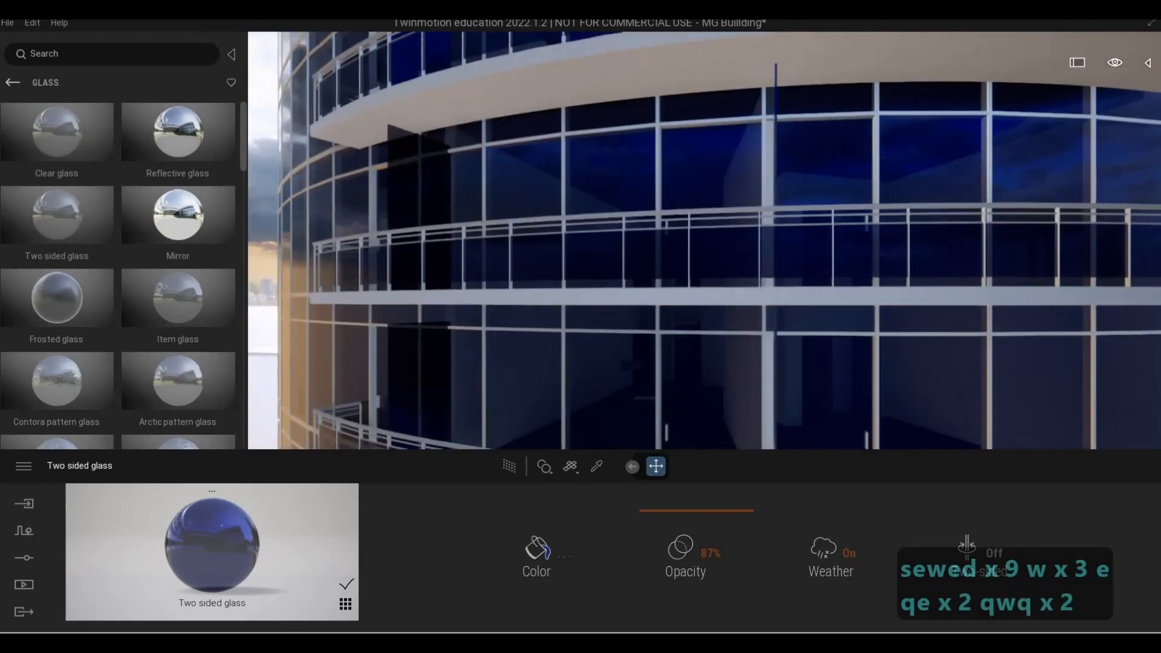
key(e)
key(w)
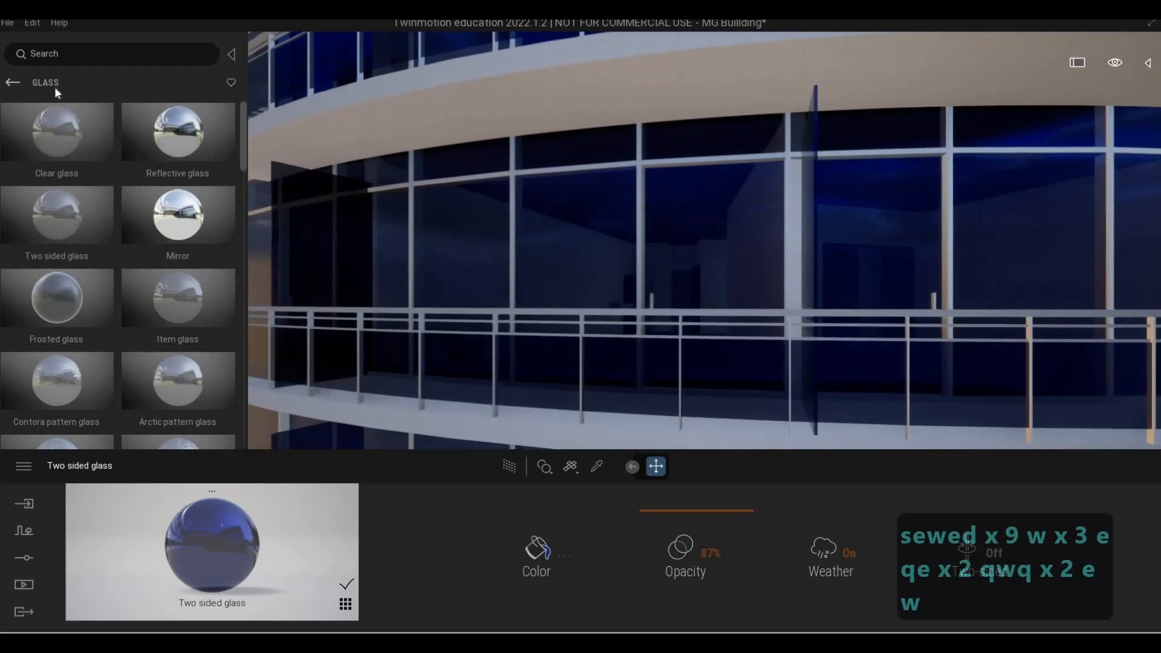
- Apply the Chrome material from the Metal library to the horizontal rails of the balcony railings
click(12, 82)
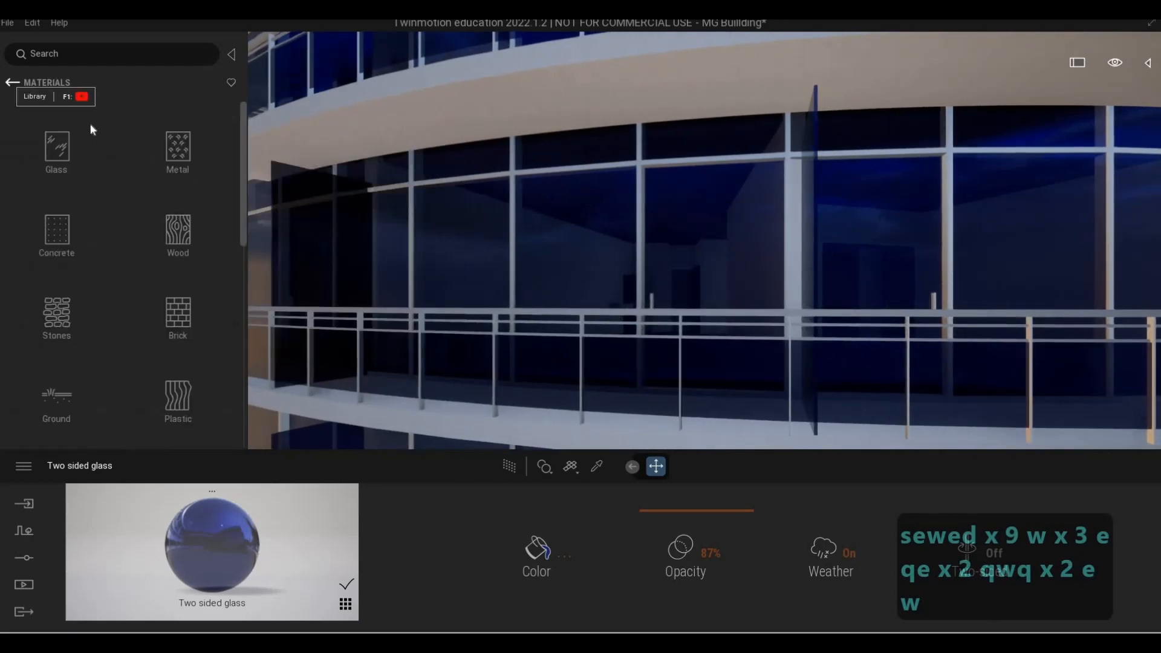
click(154, 145)
scroll(133, 214, down, 1)
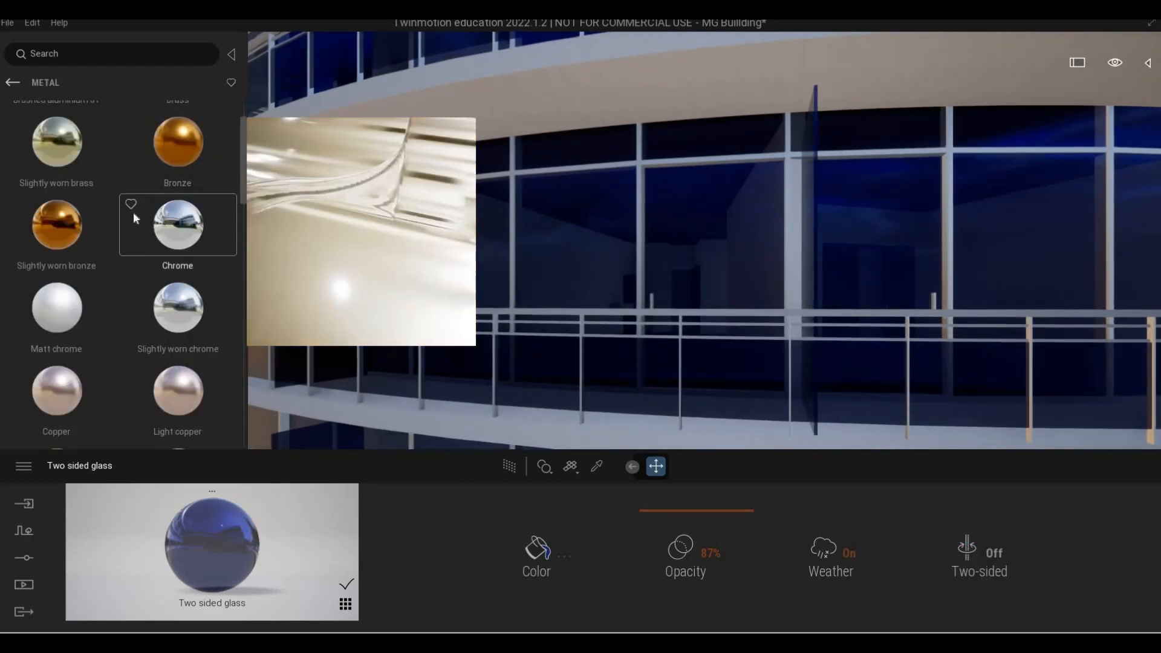
scroll(171, 292, up, 1)
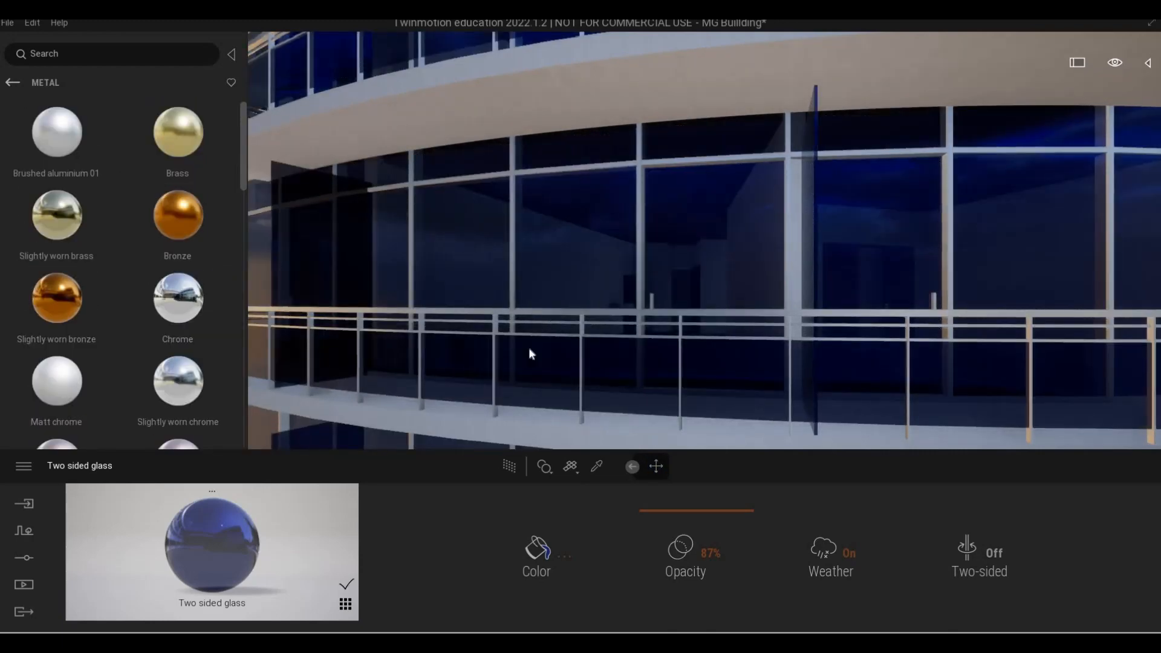
click(531, 354)
- Darken the chrome of the balcony rails to near black, colour 0D0D0D
click(466, 540)
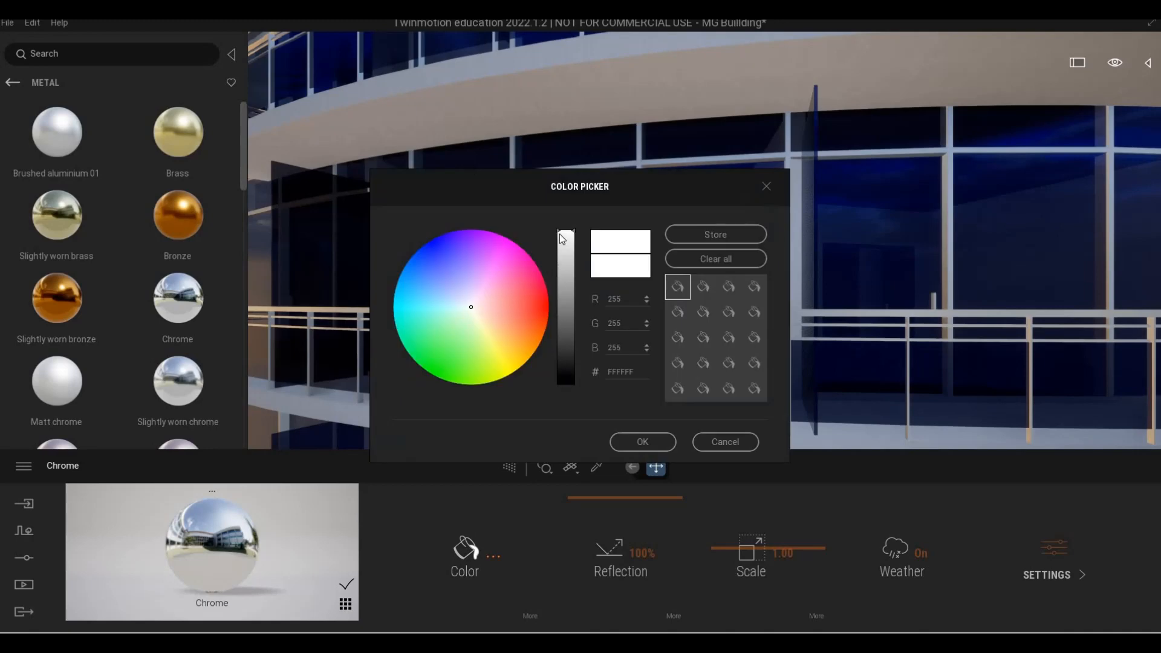
drag(557, 322, 557, 376)
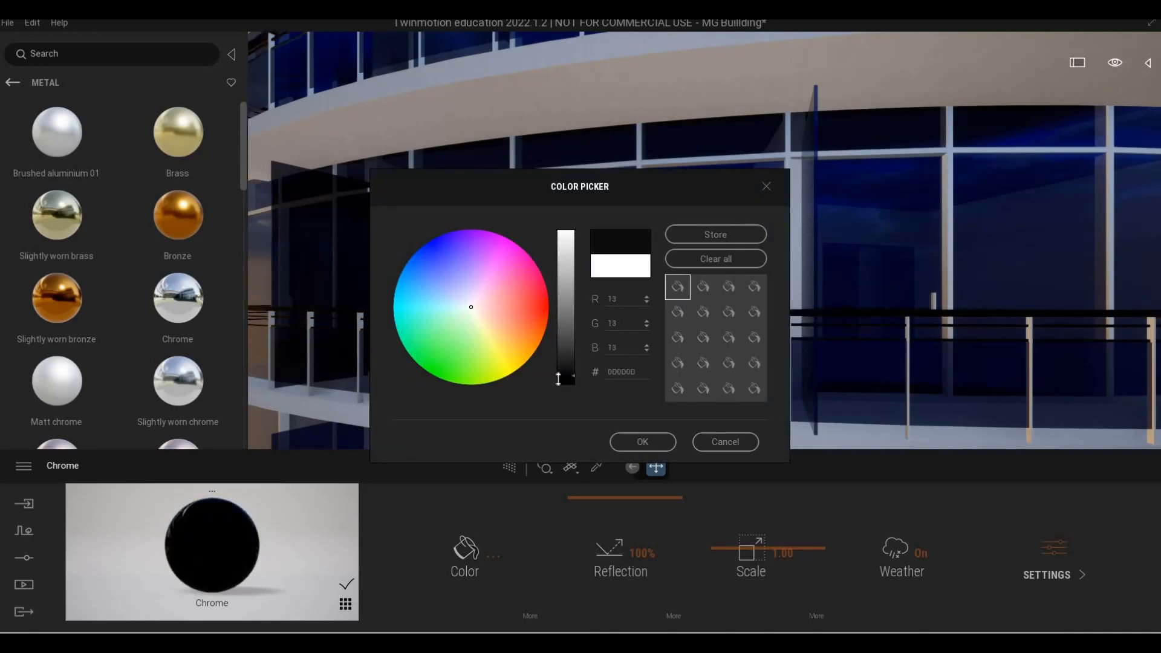
click(642, 442)
- Fly back from the balcony and around the tower to examine the black railings against the blue glazing
key(s)
key(e)
key(w)
key(w)
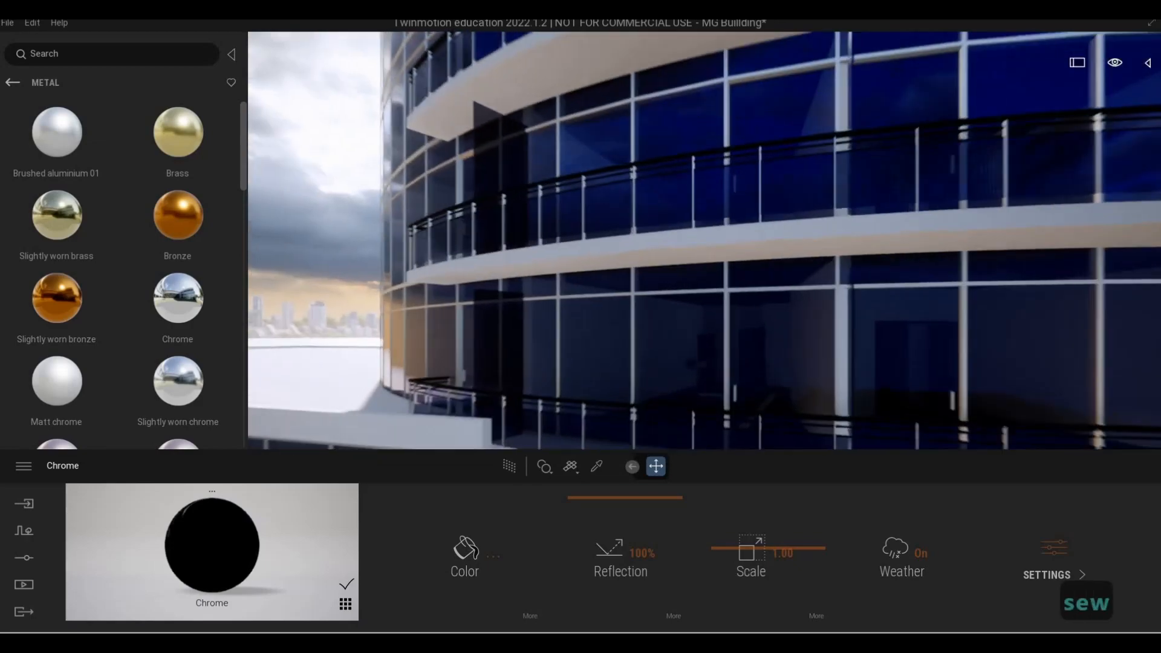
key(q)
key(e)
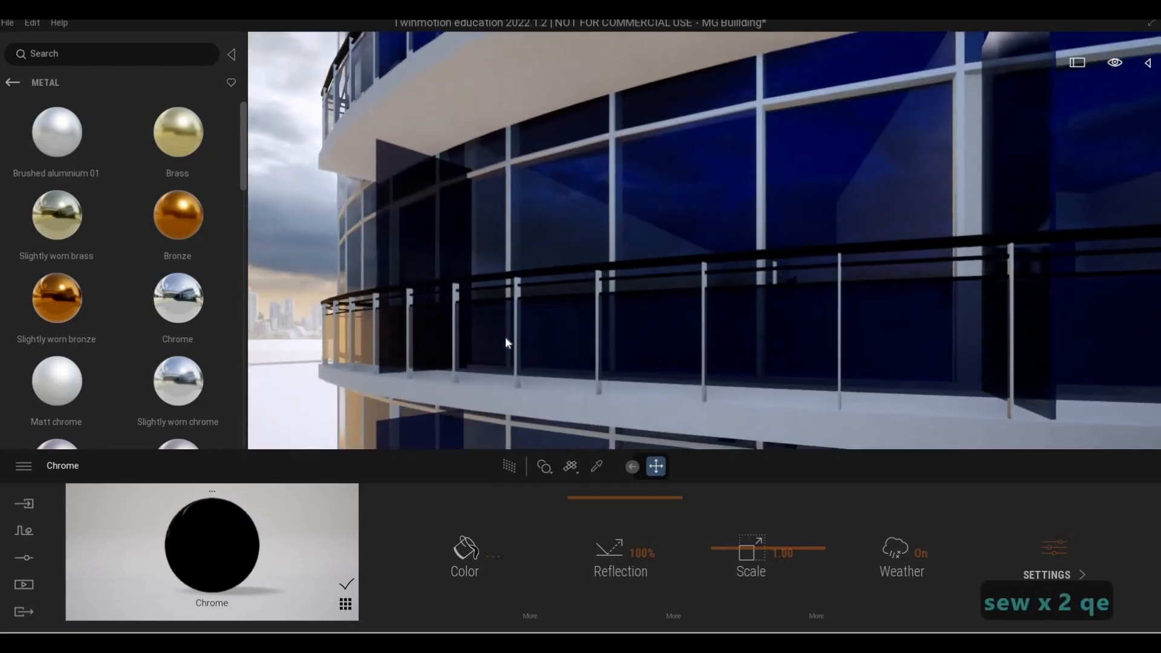
key(s)
key(d)
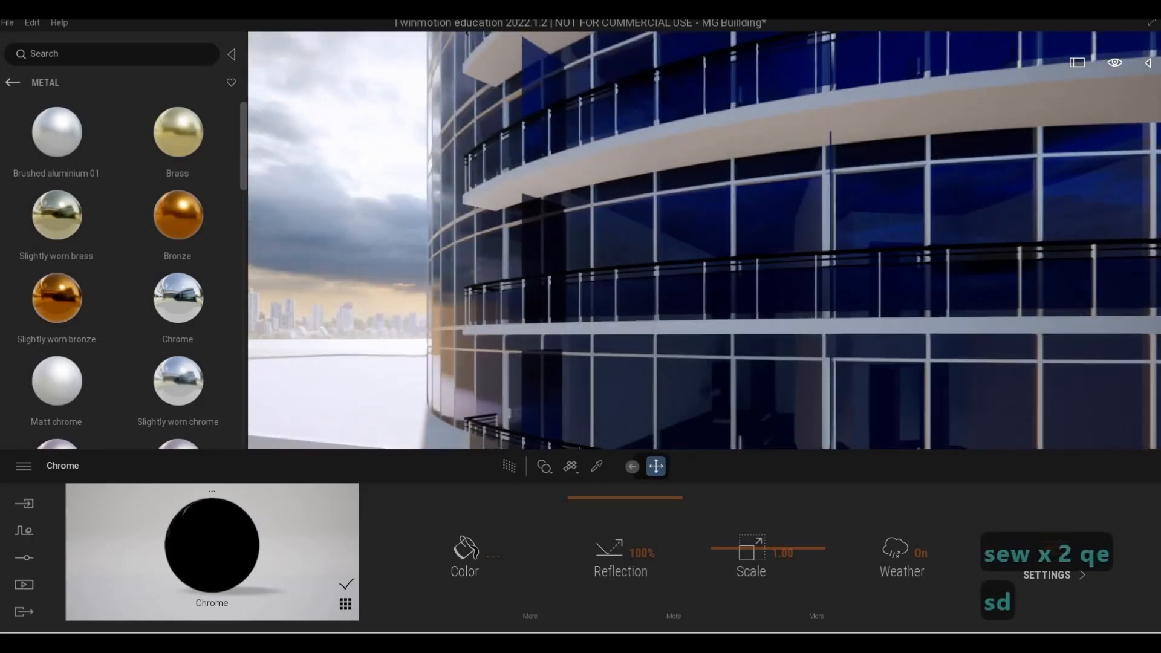
key(s)
key(d)
key(s)
key(a)
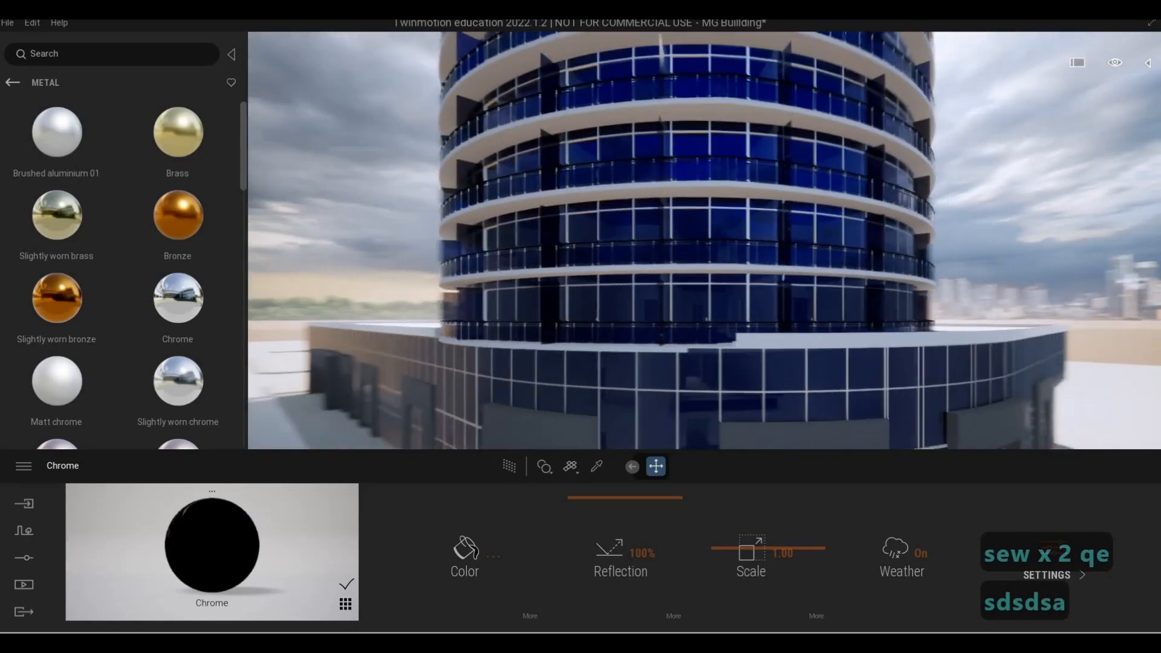
key(e)
key(s)
key(e)
key(a)
key(w)
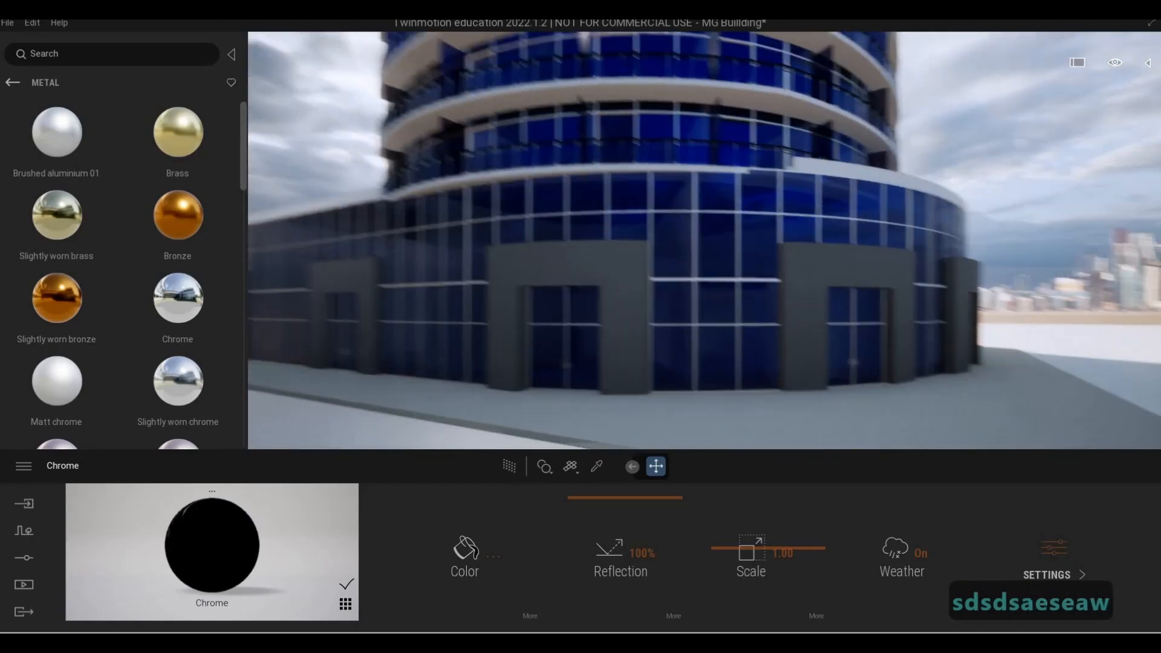
- Examine the podium's curtain wall glazing up close and the lower balconies above it
key(w)
key(d)
key(q)
key(w)
key(w)
key(w)
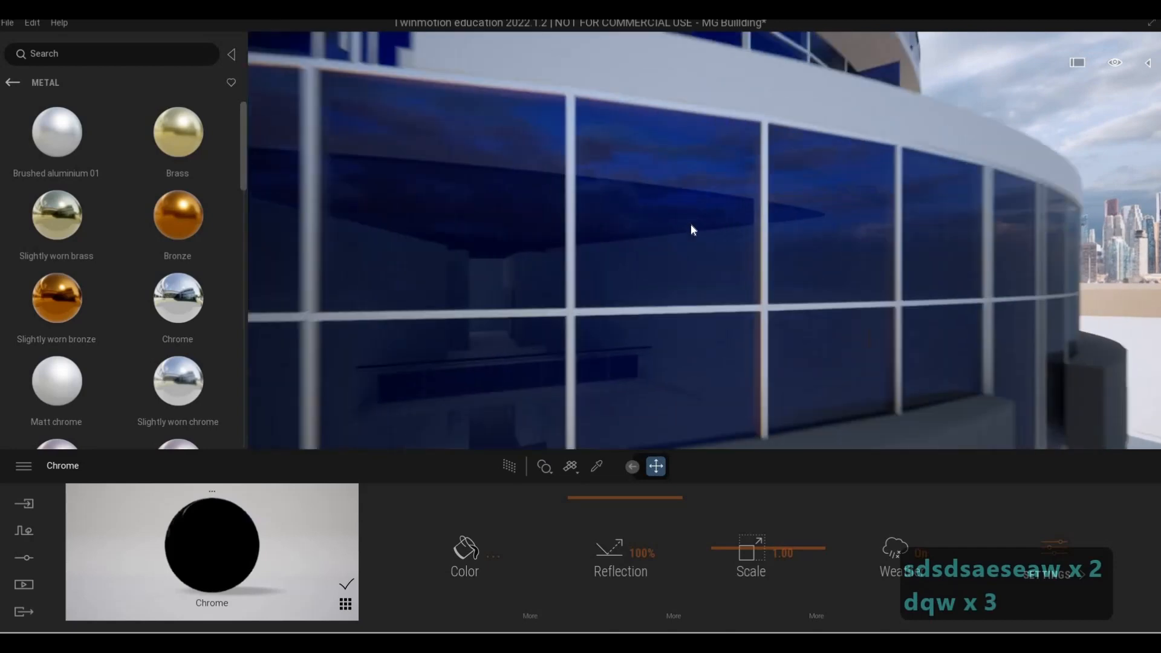
key(q)
key(s)
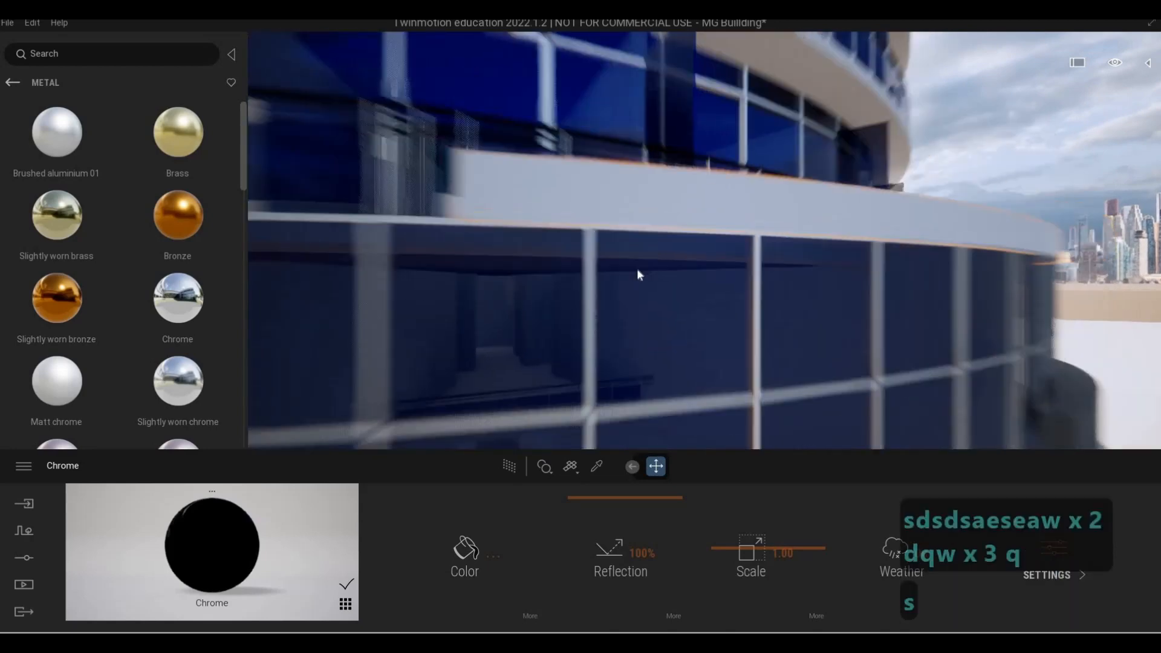
key(a)
key(Escape)
key(Escape)
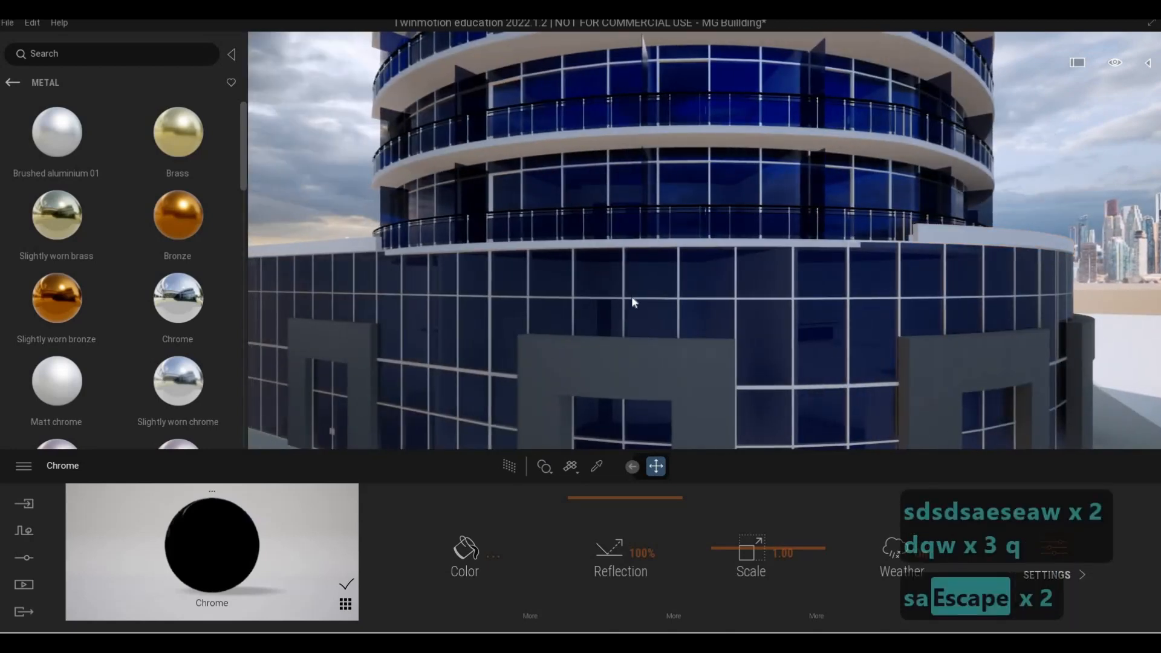
key(w)
key(w)
key(w)
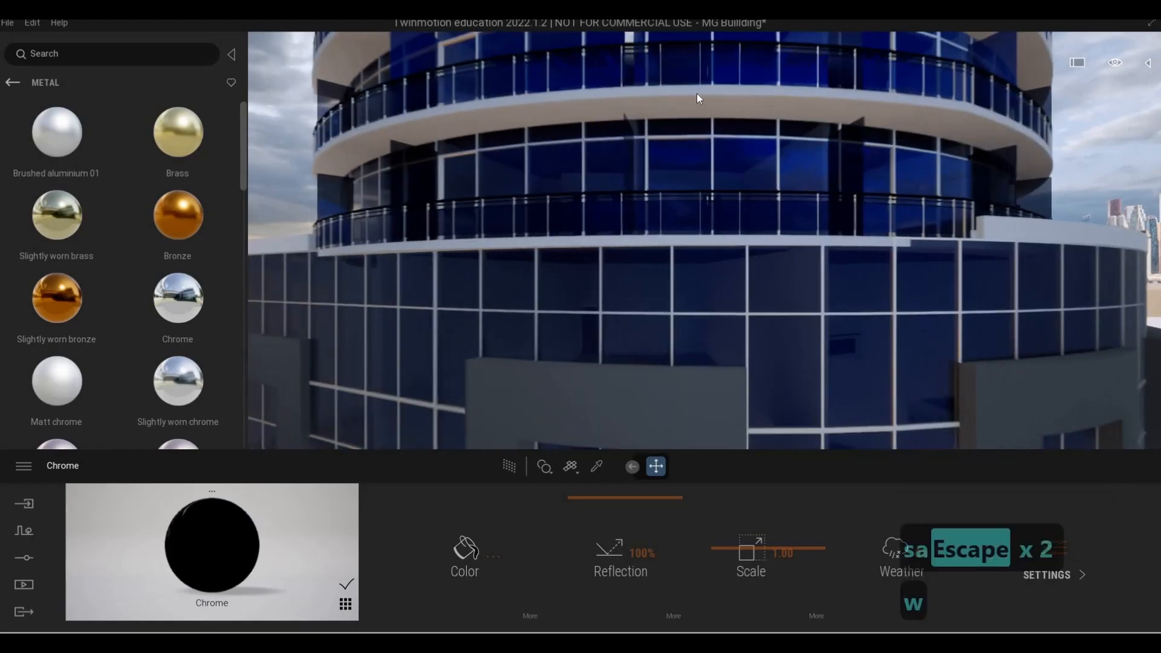
key(a)
key(s)
key(a)
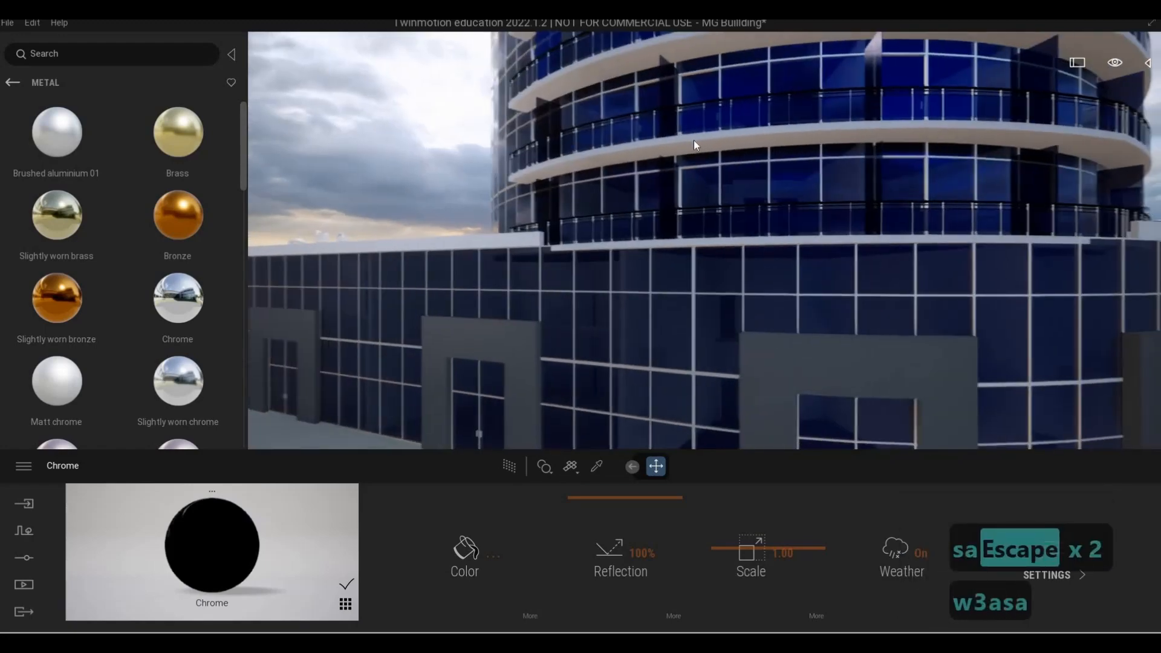
- Apply the blue Aluminium panels 150x150 material from the Metal library to the podium's entrance surrounds
key(w)
key(a)
key(e)
key(a)
key(w)
key(a)
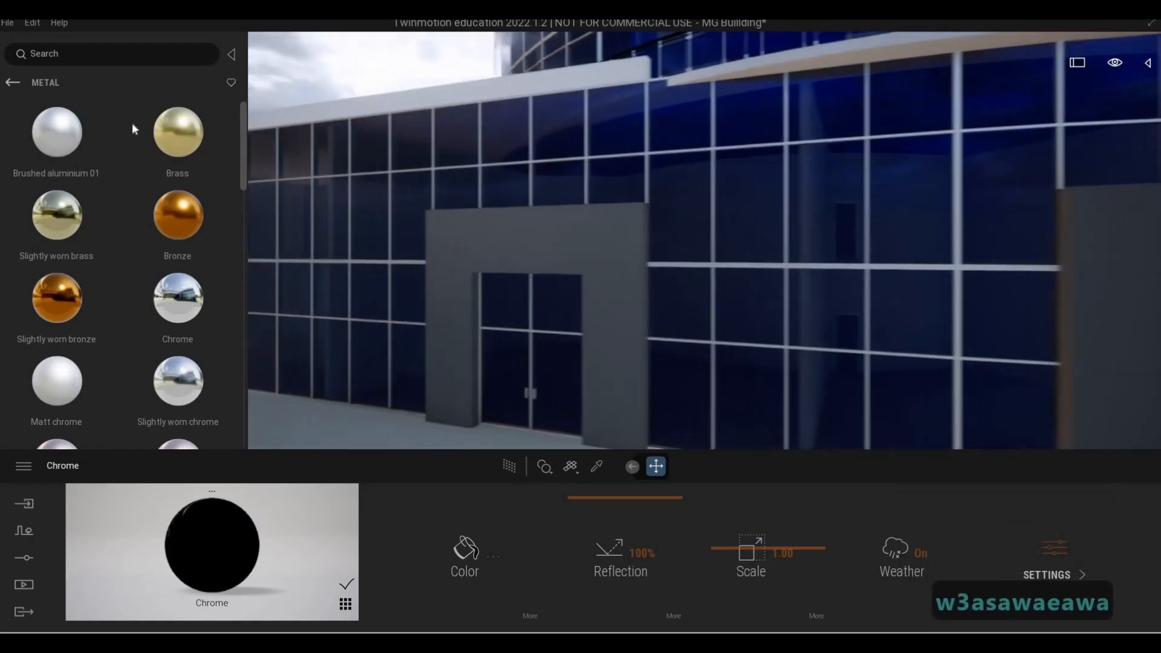
key(a)
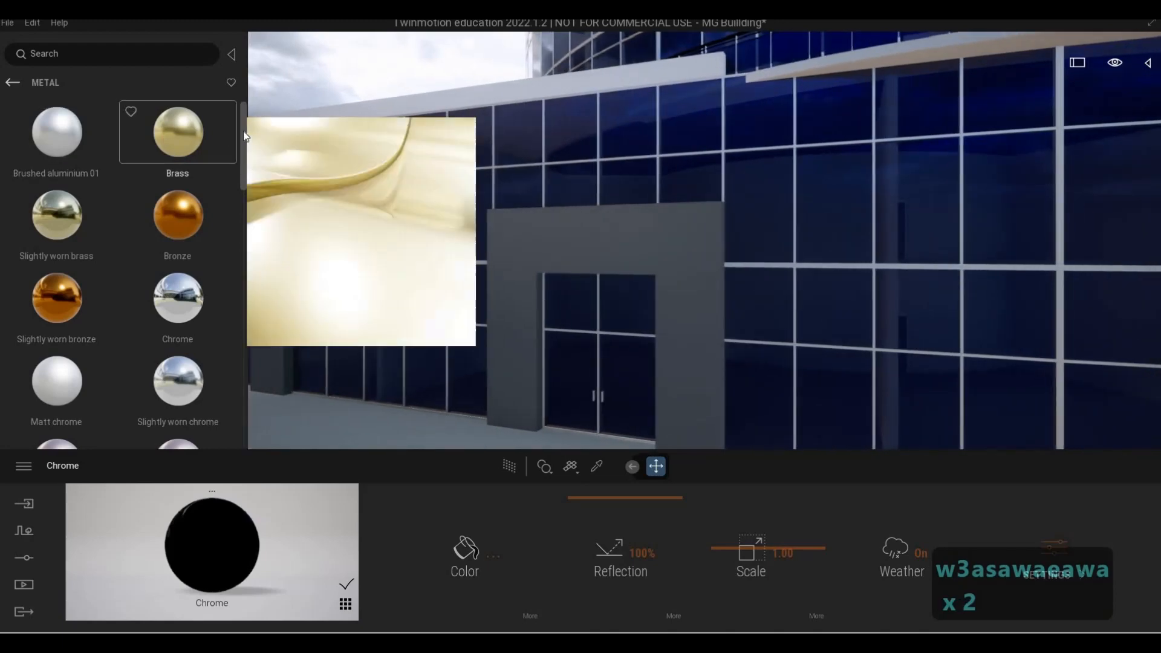
scroll(238, 290, down, 4)
scroll(237, 324, down, 6)
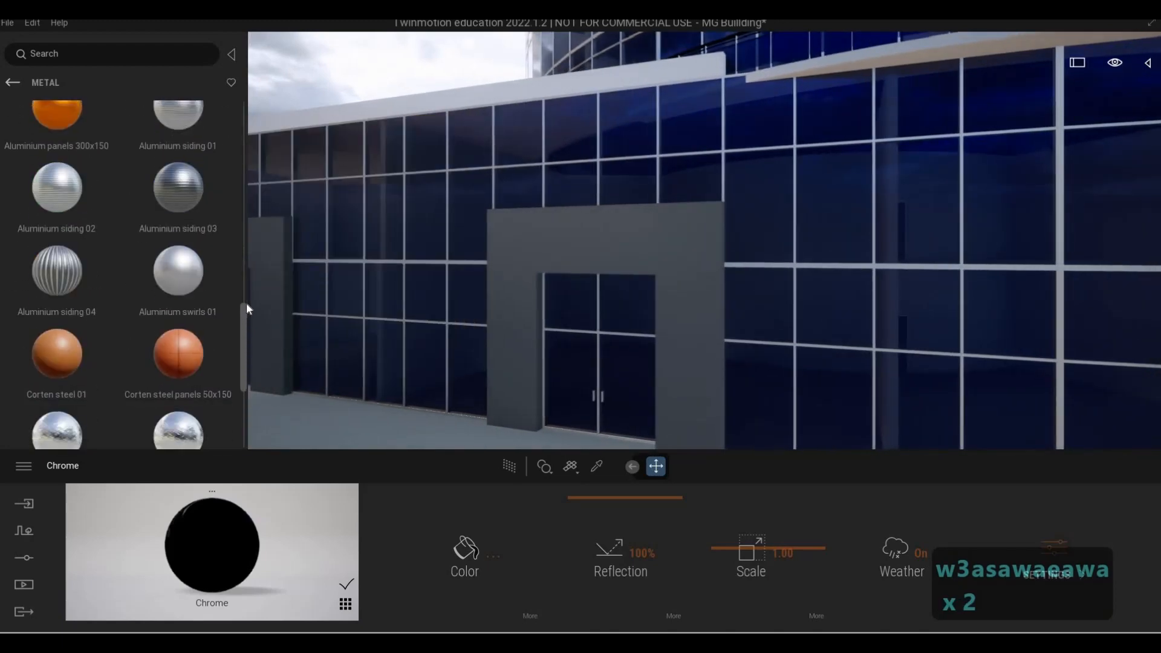
scroll(248, 303, up, 2)
scroll(248, 304, down, 3)
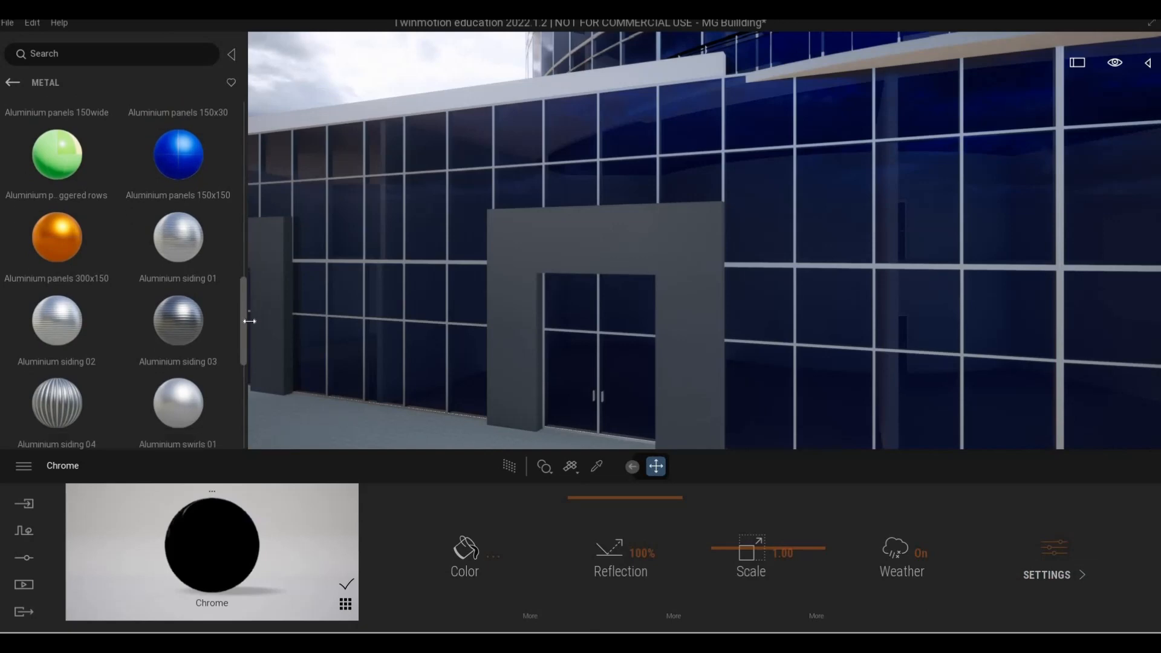
scroll(246, 284, up, 4)
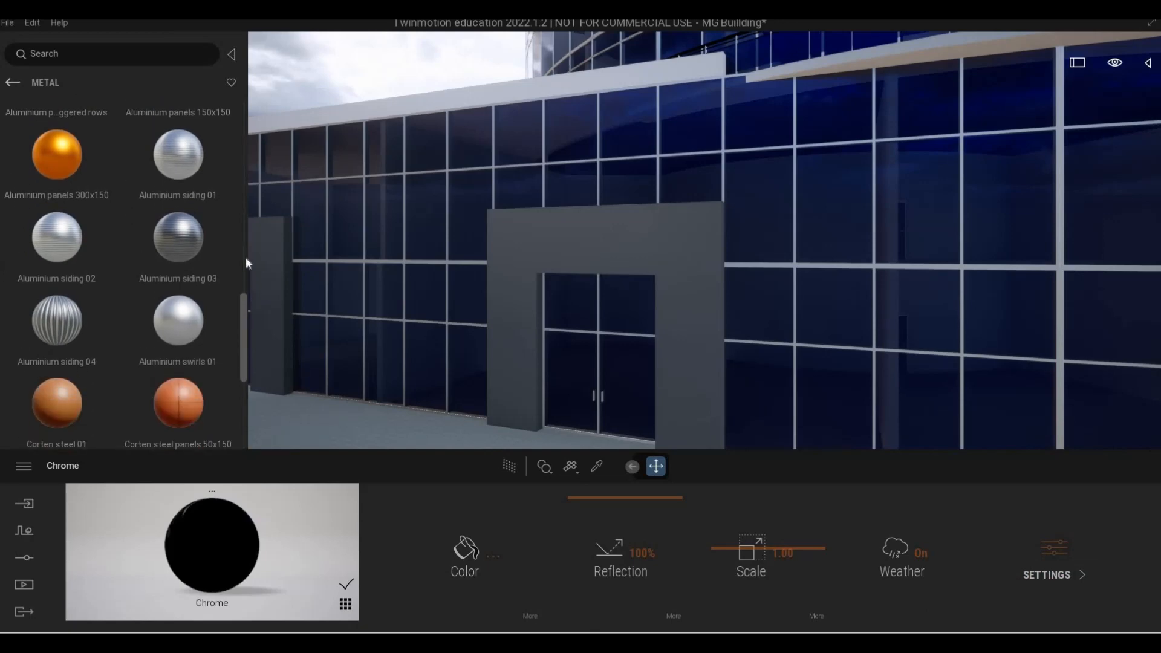
mouse_move(240, 138)
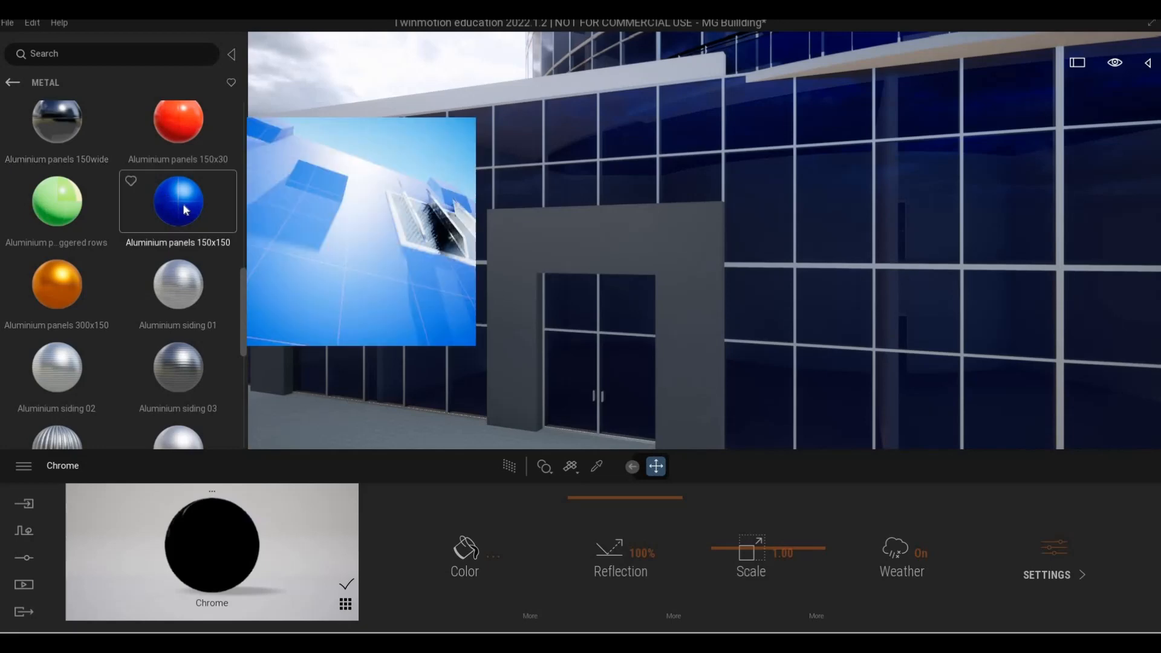
drag(500, 263, 522, 330)
key(w)
key(e)
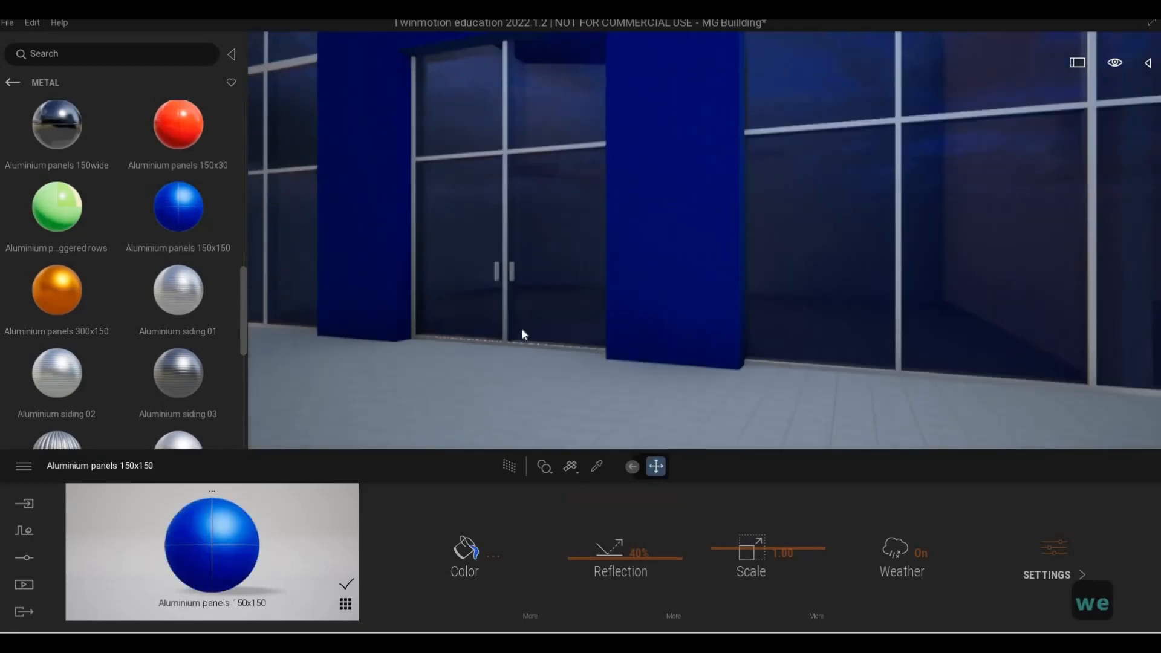
key(w)
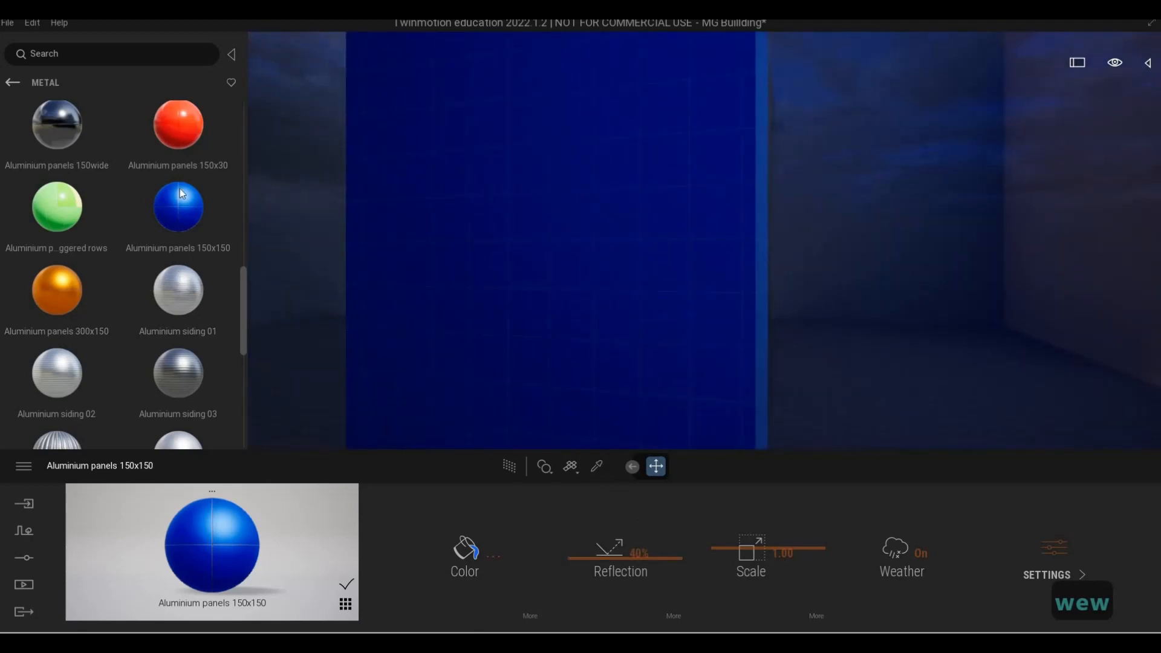
- Replace the entrance surrounds' material with Aluminium panels 150x30 and inspect its panel pattern
drag(179, 125, 514, 198)
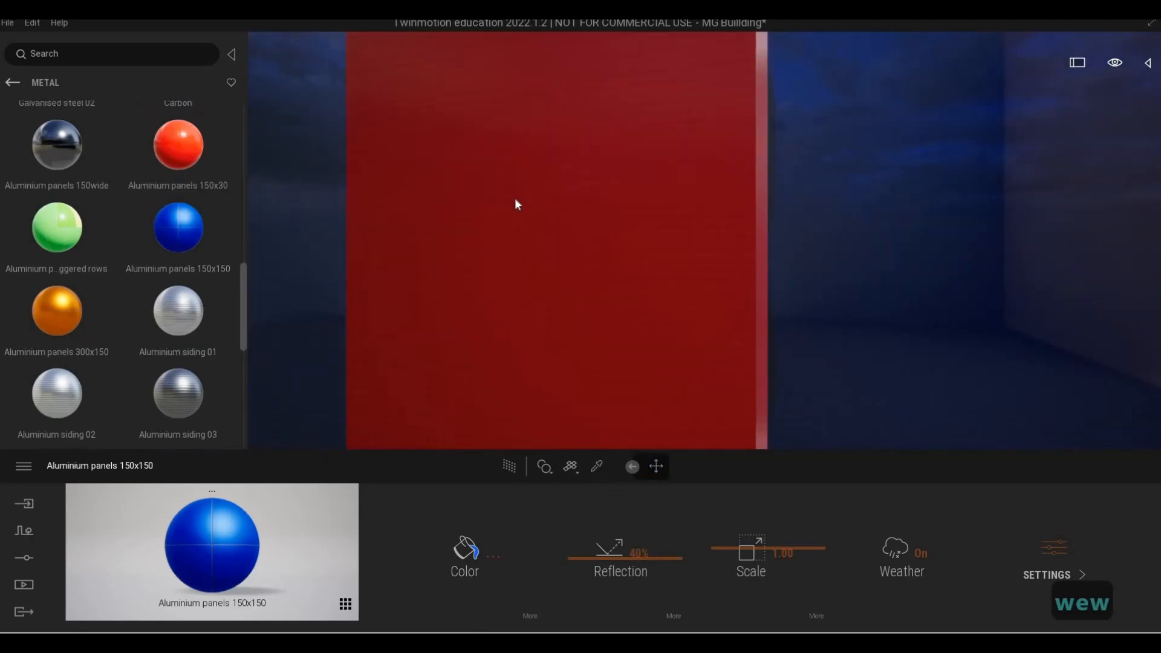
key(s)
key(a)
key(w)
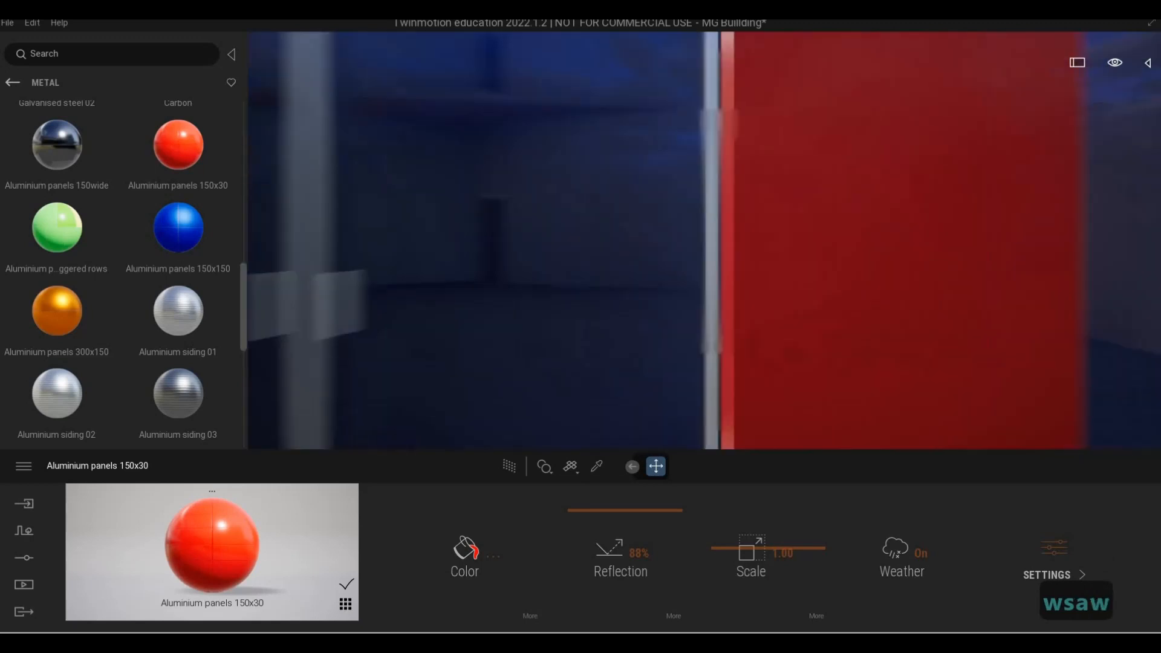
key(d)
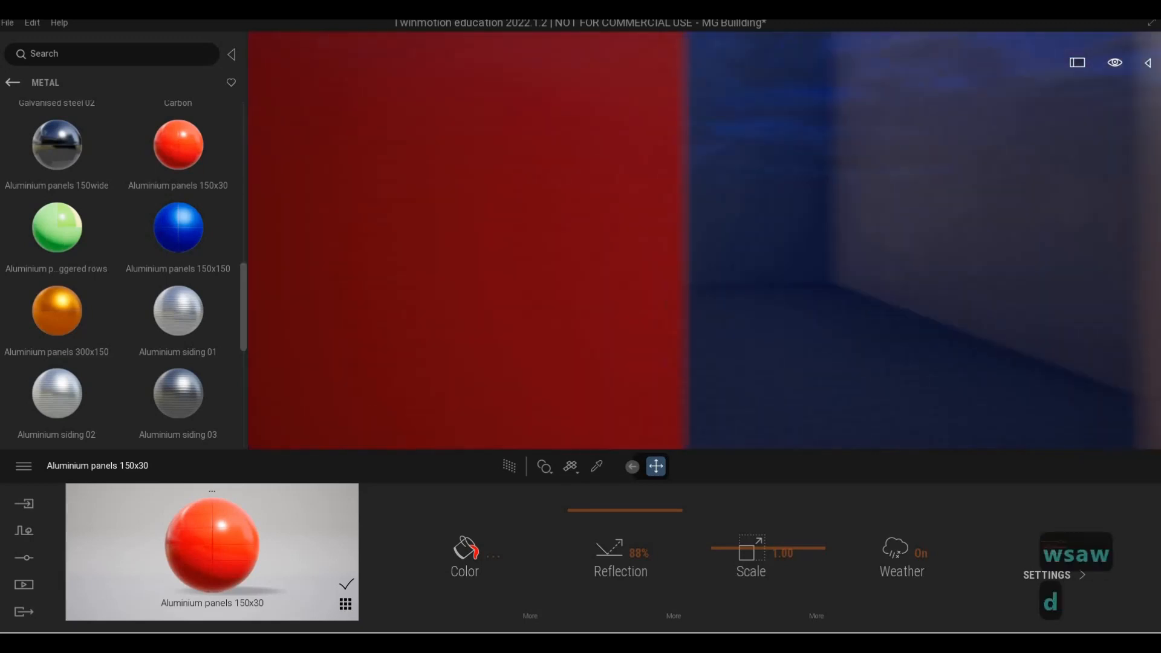
key(s)
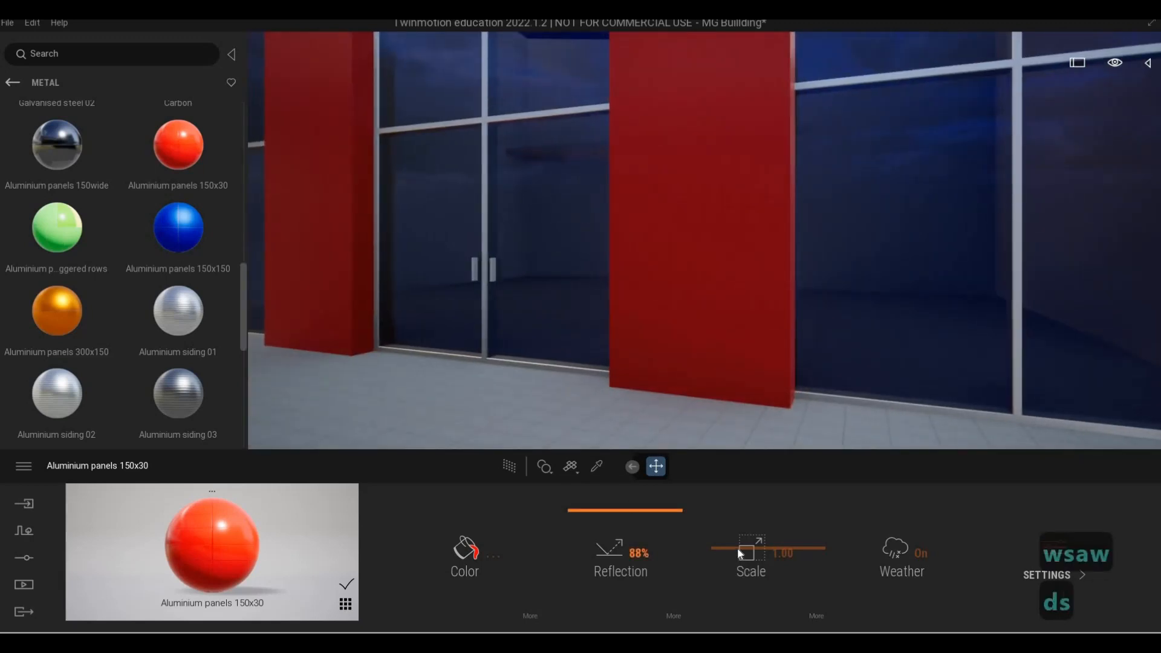
- Set the Aluminium panels 150x30 scale to 6.71 and its colour to light warm grey CEC2BD
drag(737, 548, 728, 511)
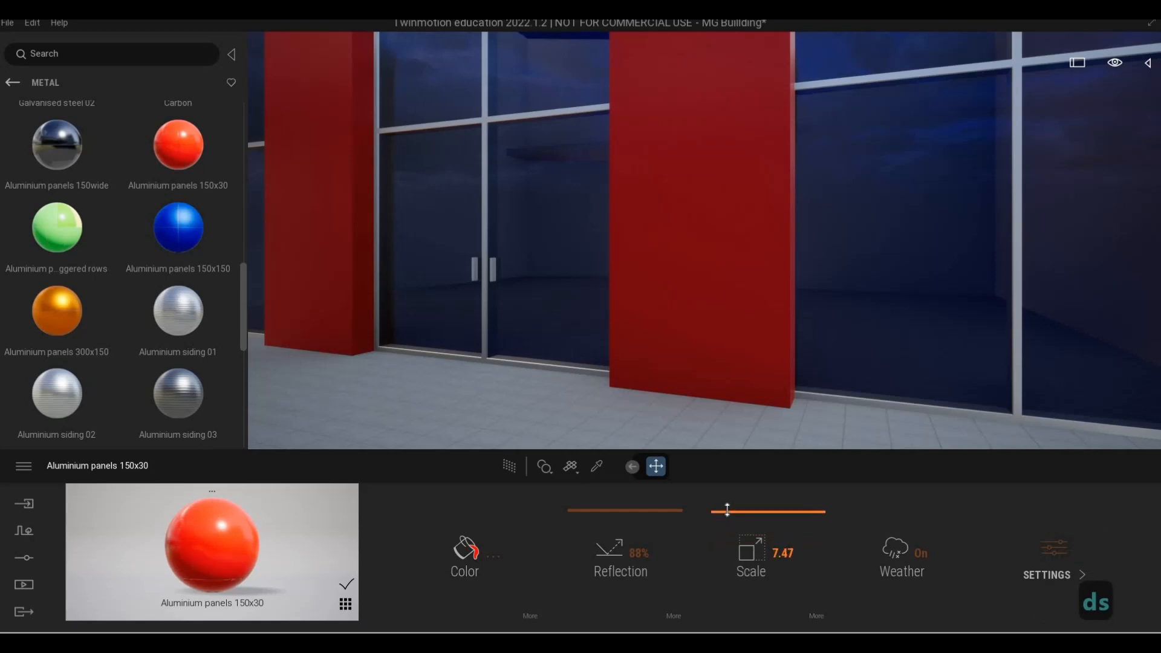
key(s)
click(473, 539)
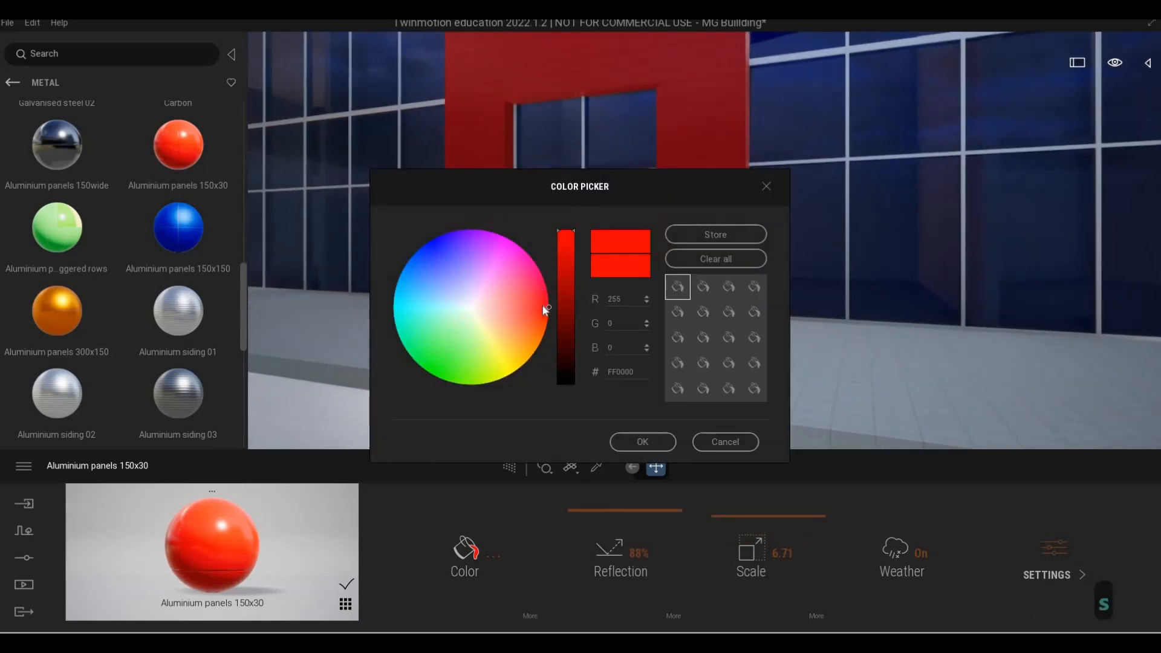
drag(465, 312, 477, 308)
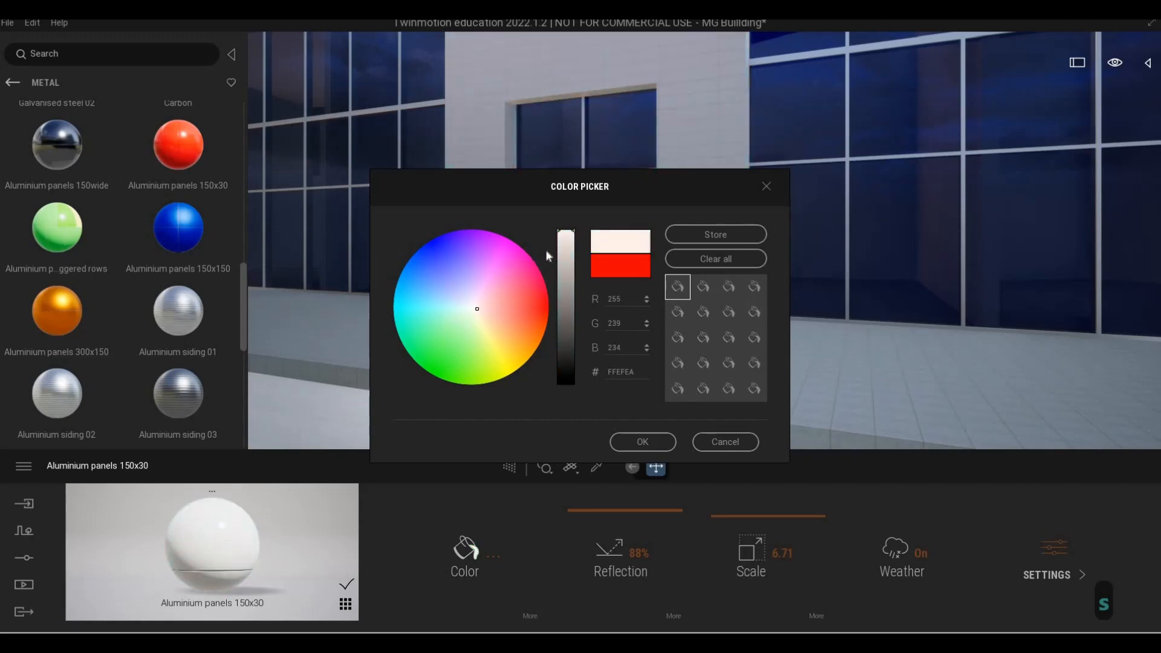
drag(564, 237, 564, 260)
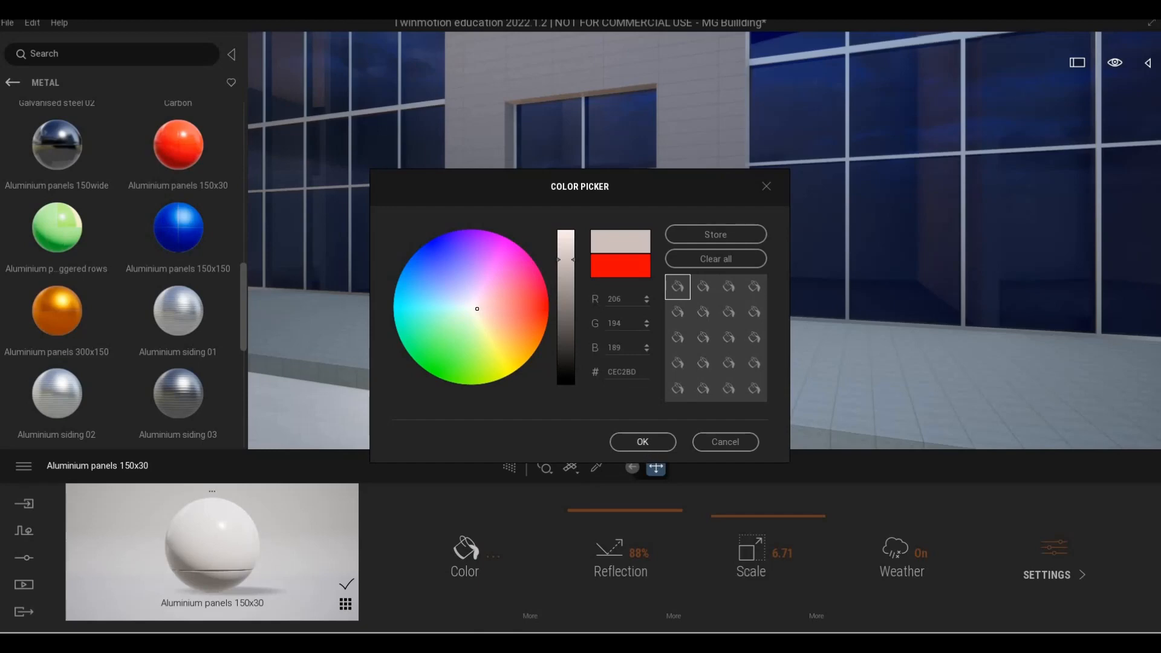
click(642, 441)
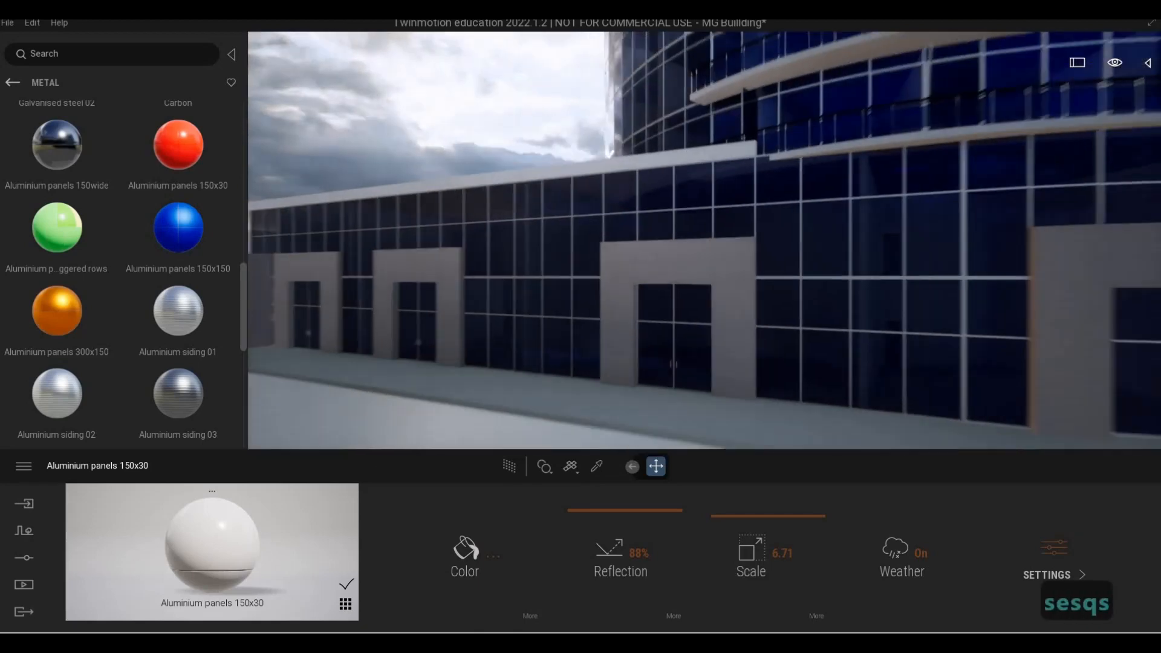
- Fly along the podium facade to examine the light grey panels on all the entrance surrounds
key(w)
key(d)
key(w)
key(w)
key(a)
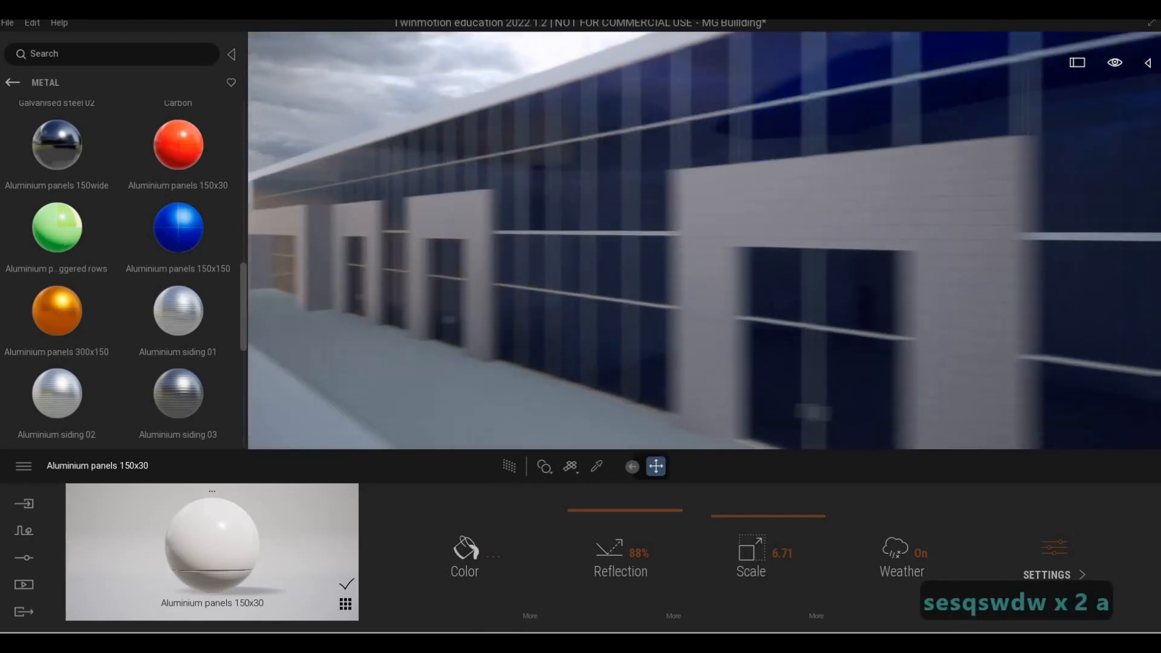
key(w)
key(w)
key(w)
key(w)
key(w)
key(w)
key(w)
key(s)
key(d)
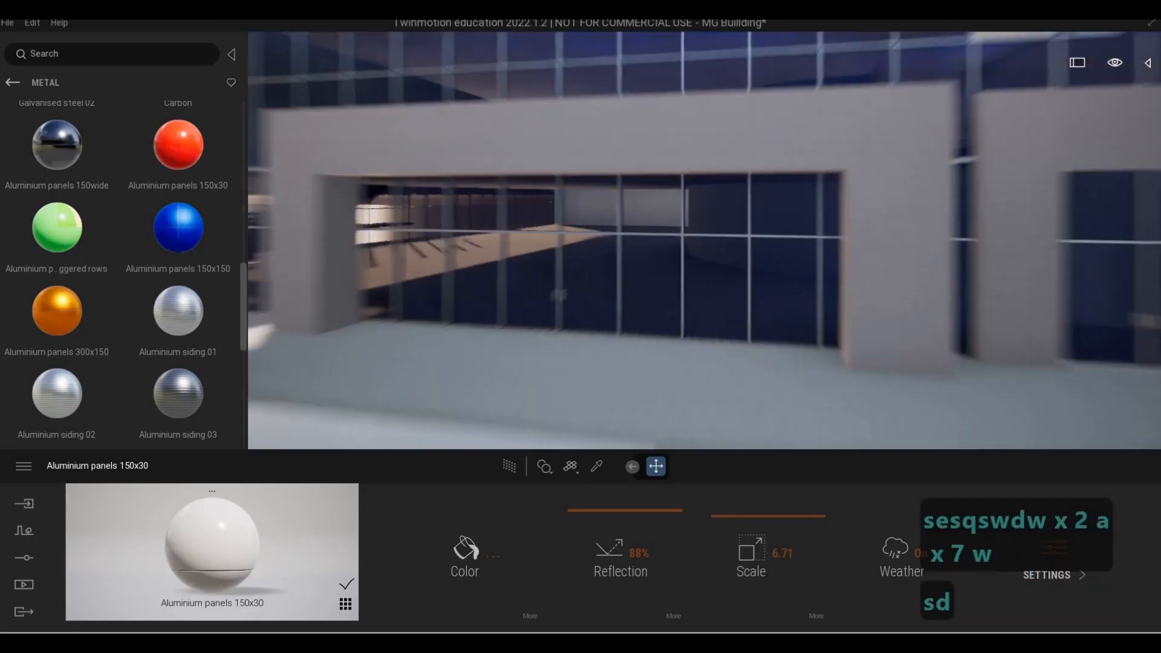
key(d)
key(d)
key(s)
key(d)
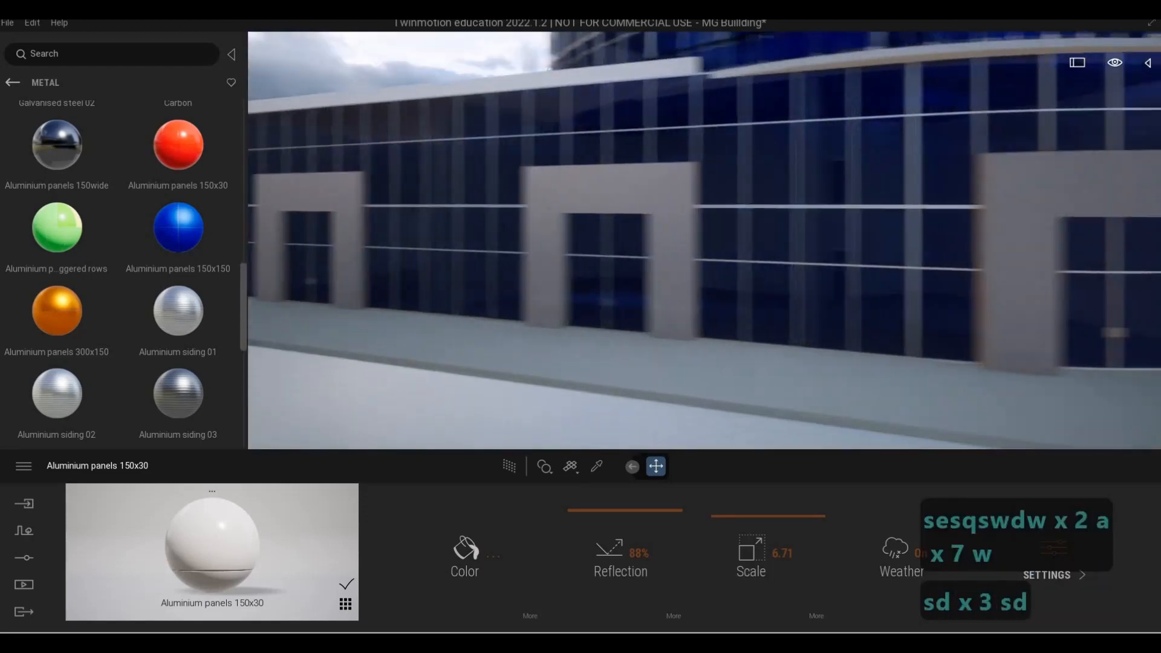
- Inspect the light grey panel pattern on the podium's entrance surrounds, both close up and from a distance
key(s)
key(e)
key(s)
key(d)
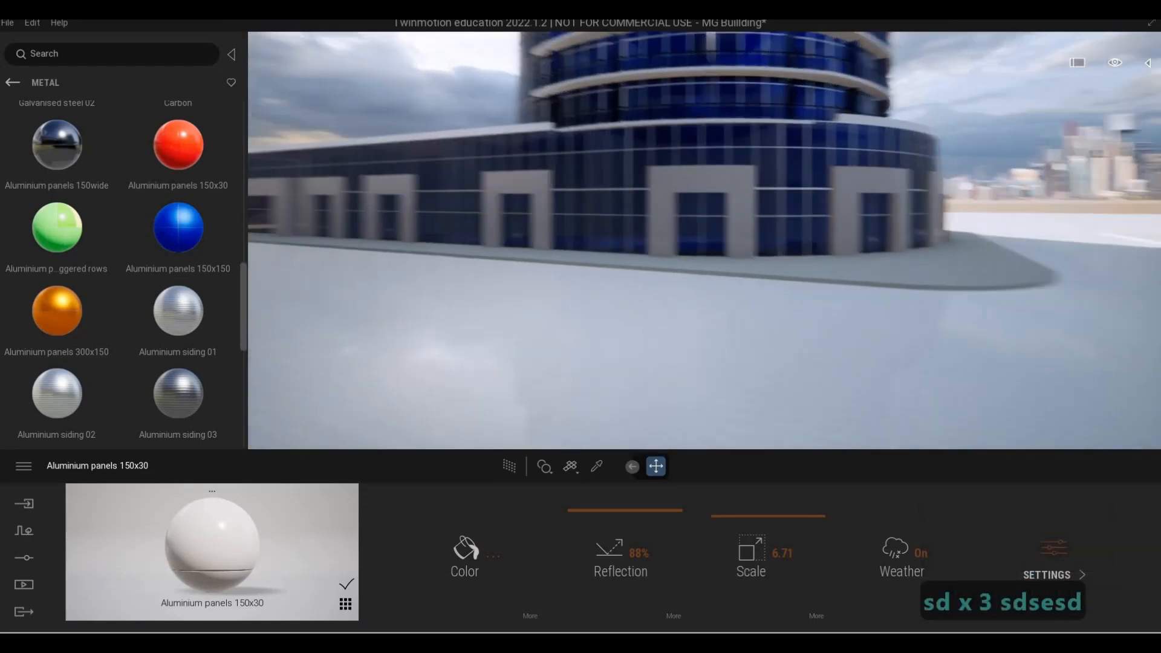
key(d)
key(w)
key(a)
key(w)
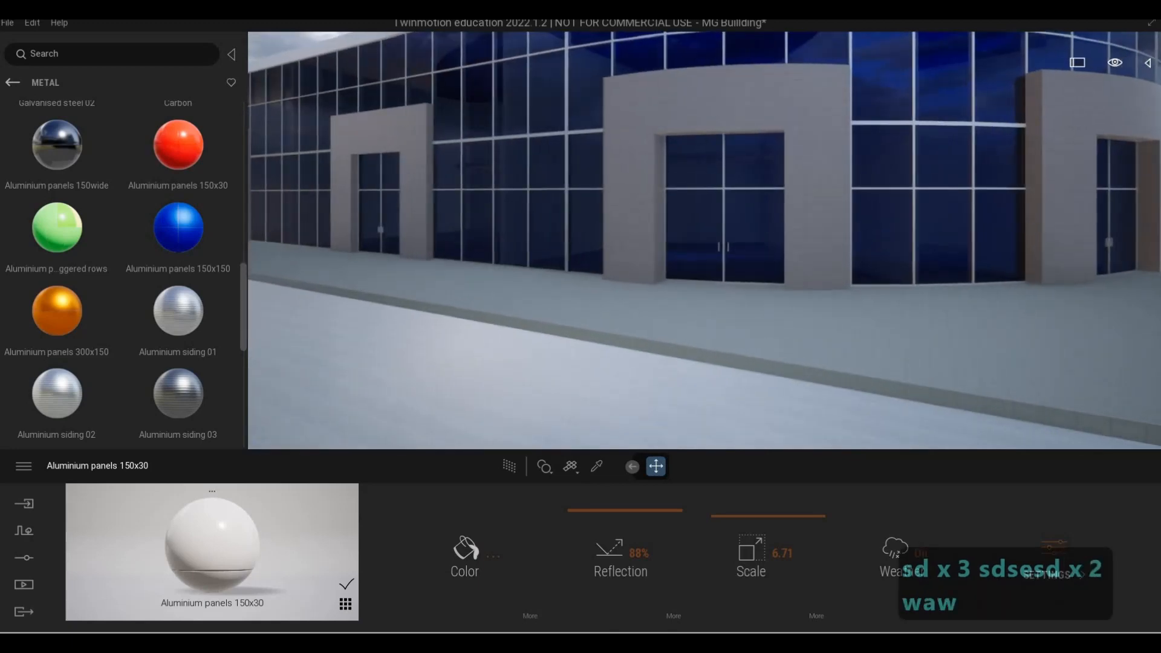
key(s)
key(d)
key(w)
key(d)
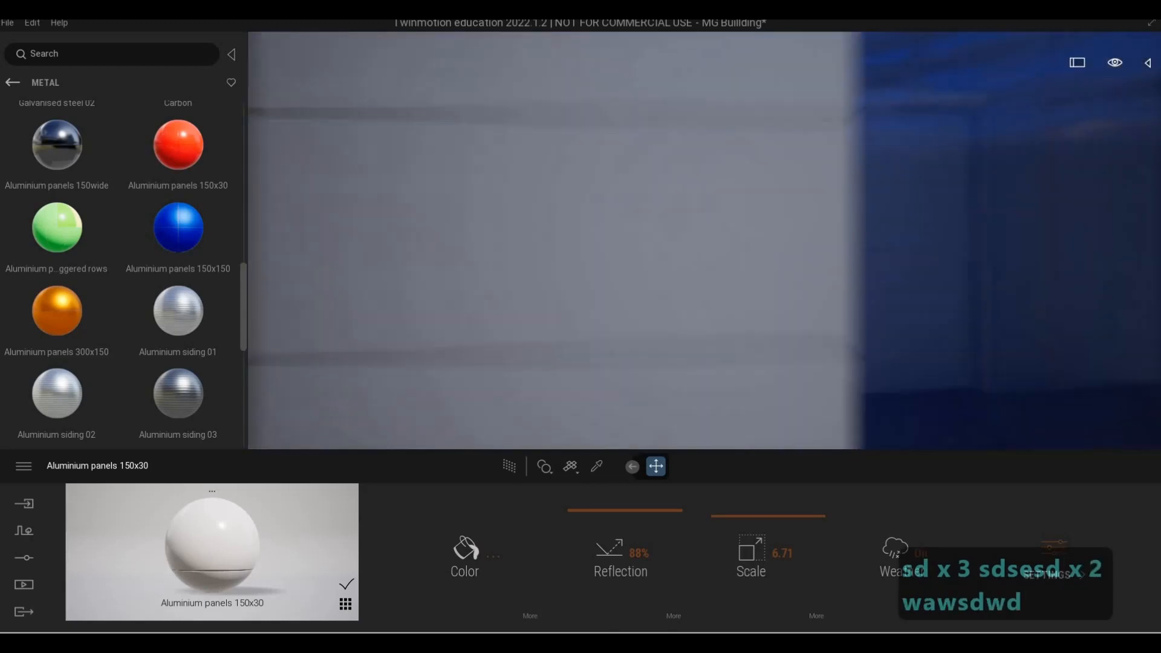
key(s)
key(a)
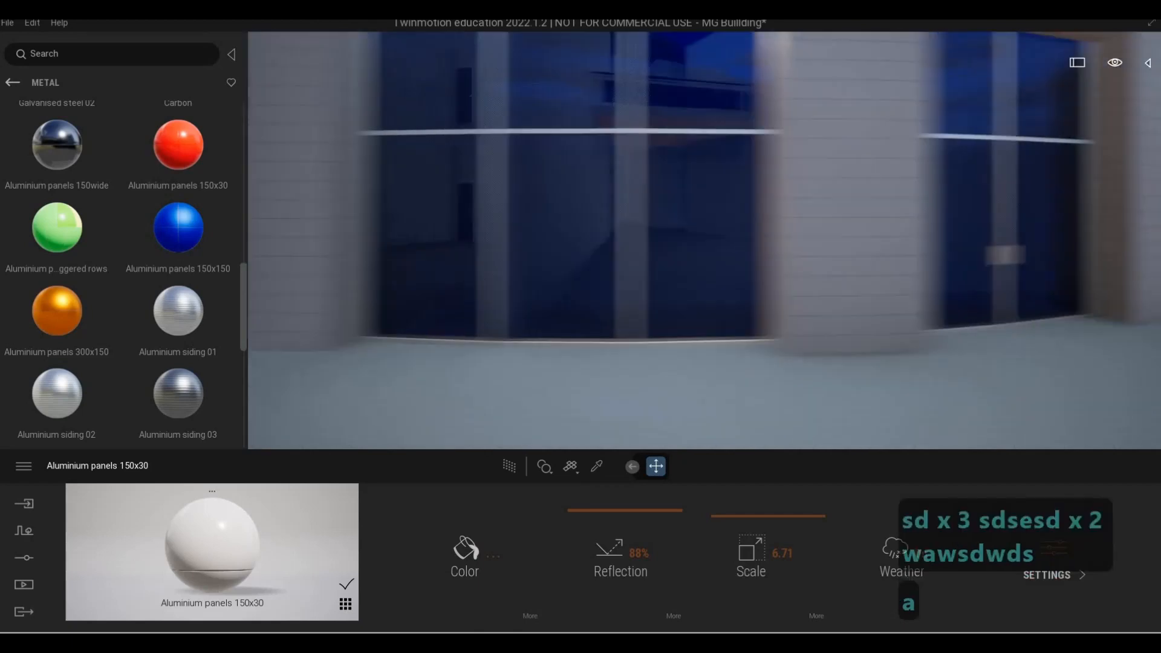
key(s)
key(s)
key(a)
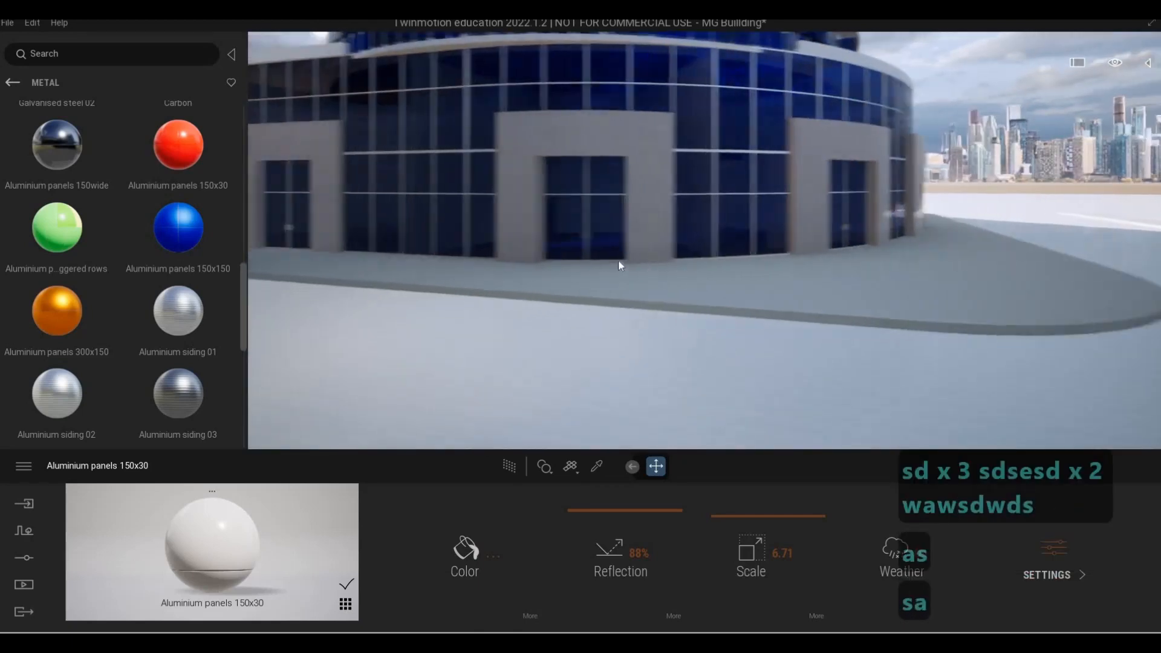
- Turn on Metalness for the Aluminium panels 150x30 material on the entrance surrounds
key(F1)
key(a)
key(w)
key(d)
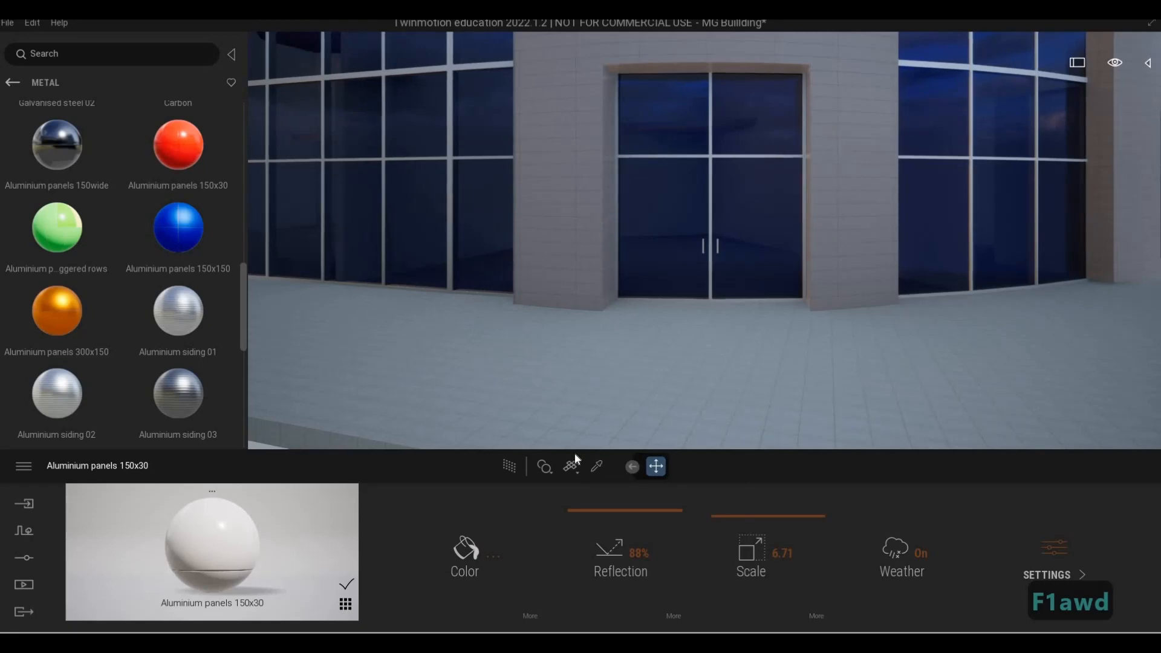
click(597, 467)
click(1055, 564)
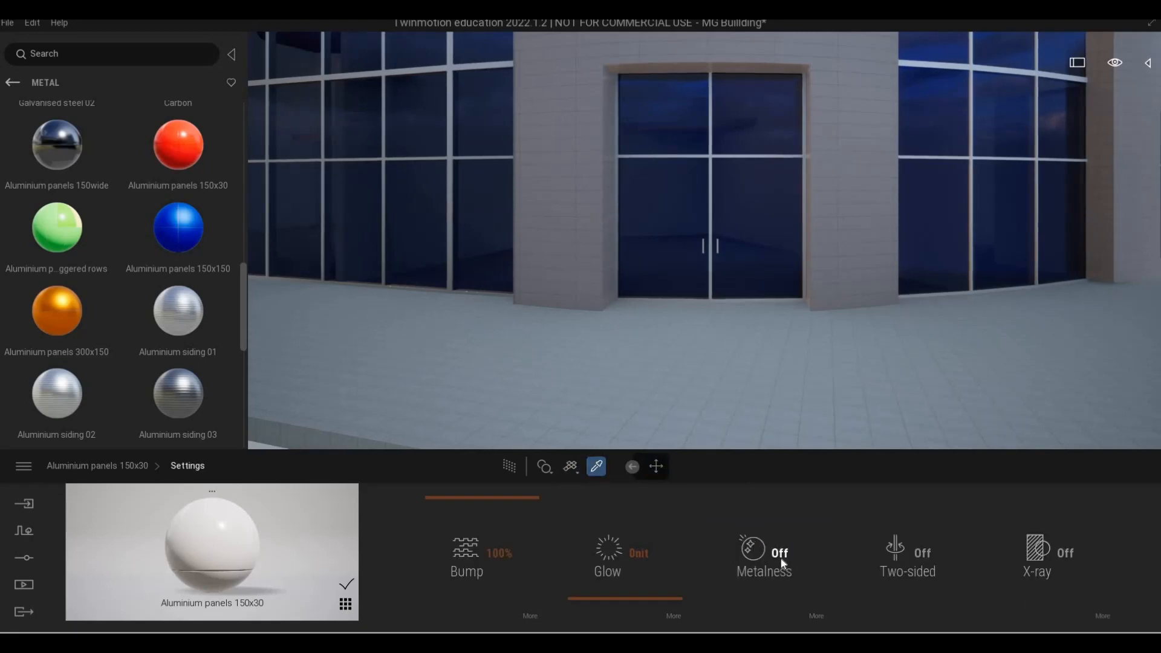
click(781, 561)
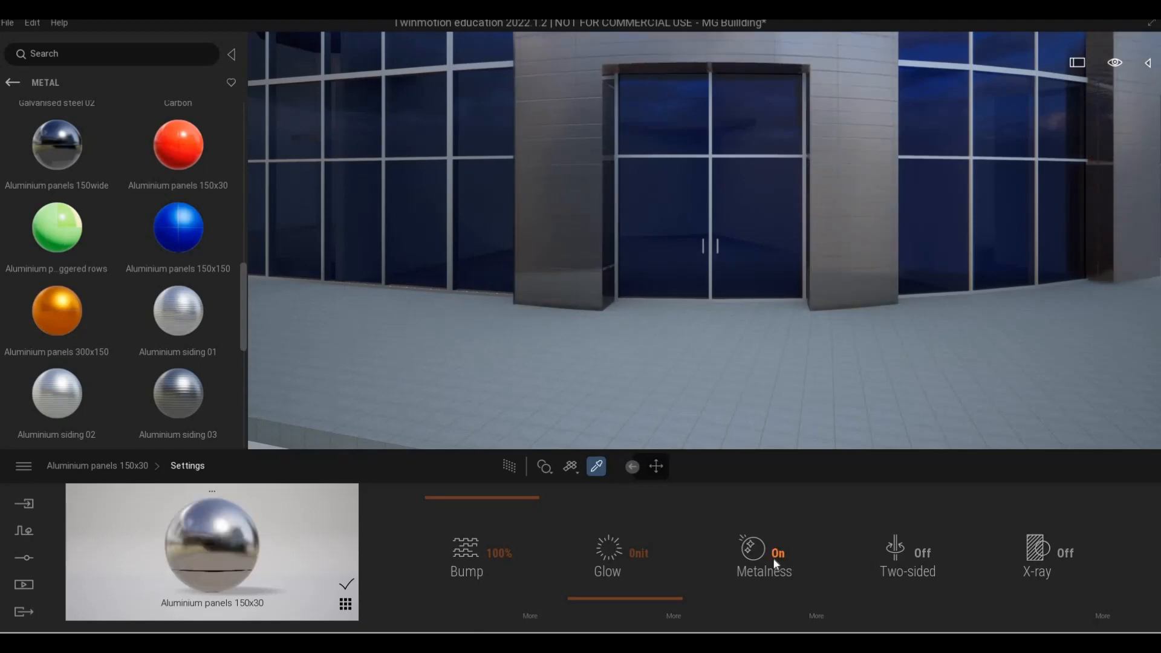
click(97, 466)
- Set the scale of the entrance surrounds' Aluminium panels 150x30 material to 5.19
key(w)
key(w)
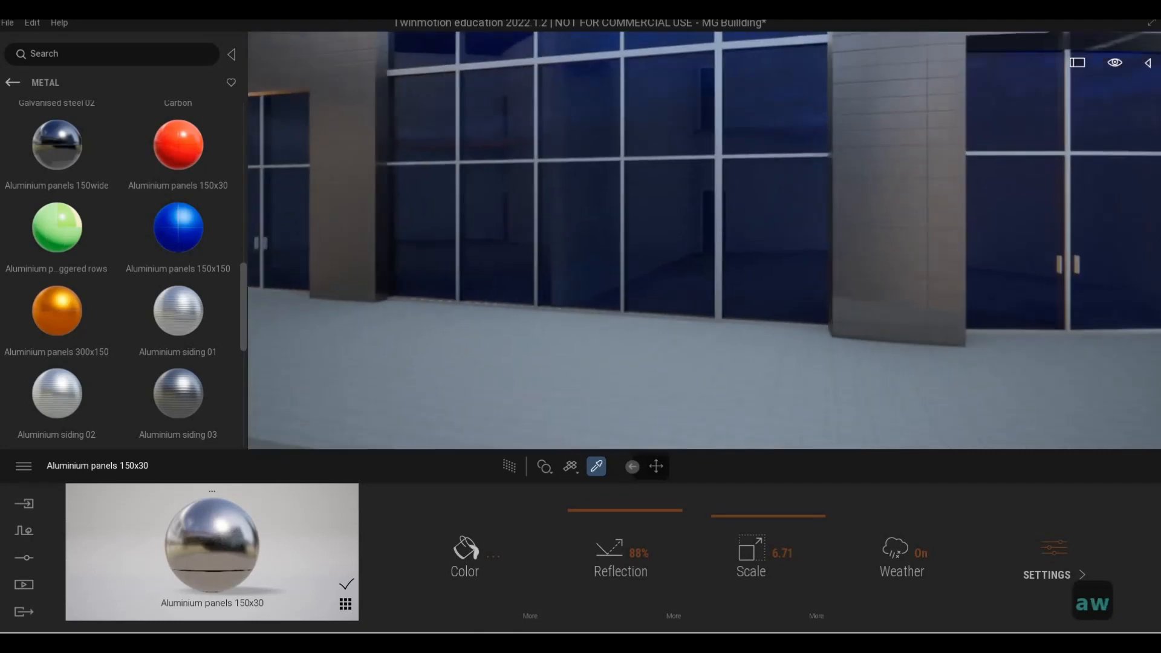
key(d)
key(s)
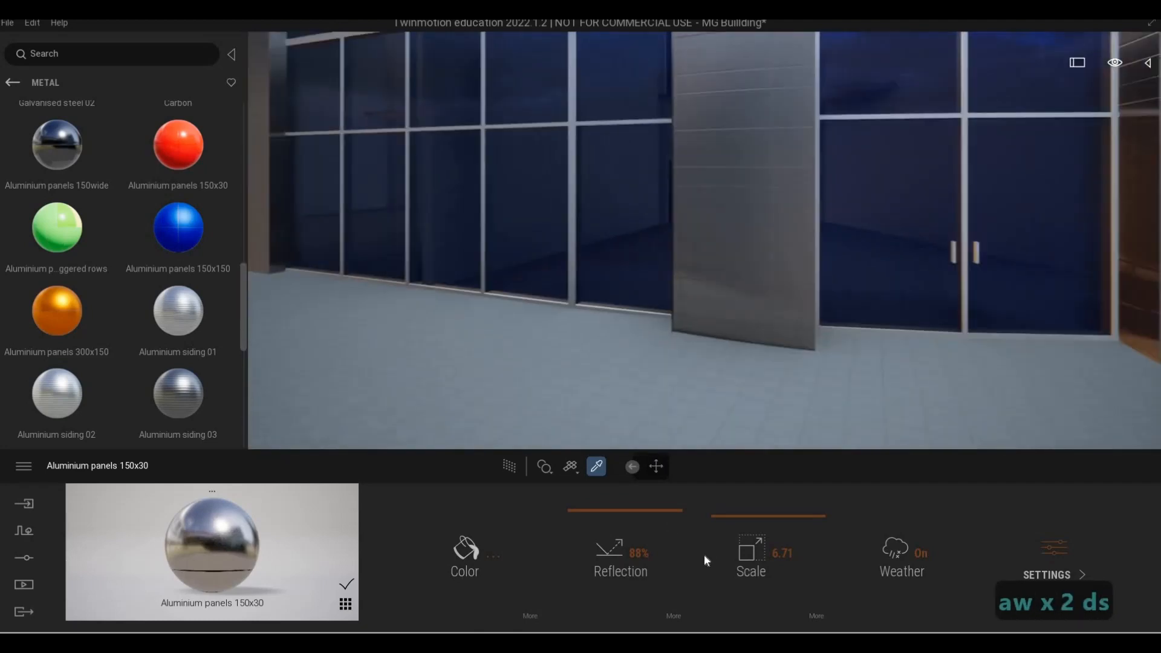
drag(731, 525, 730, 525)
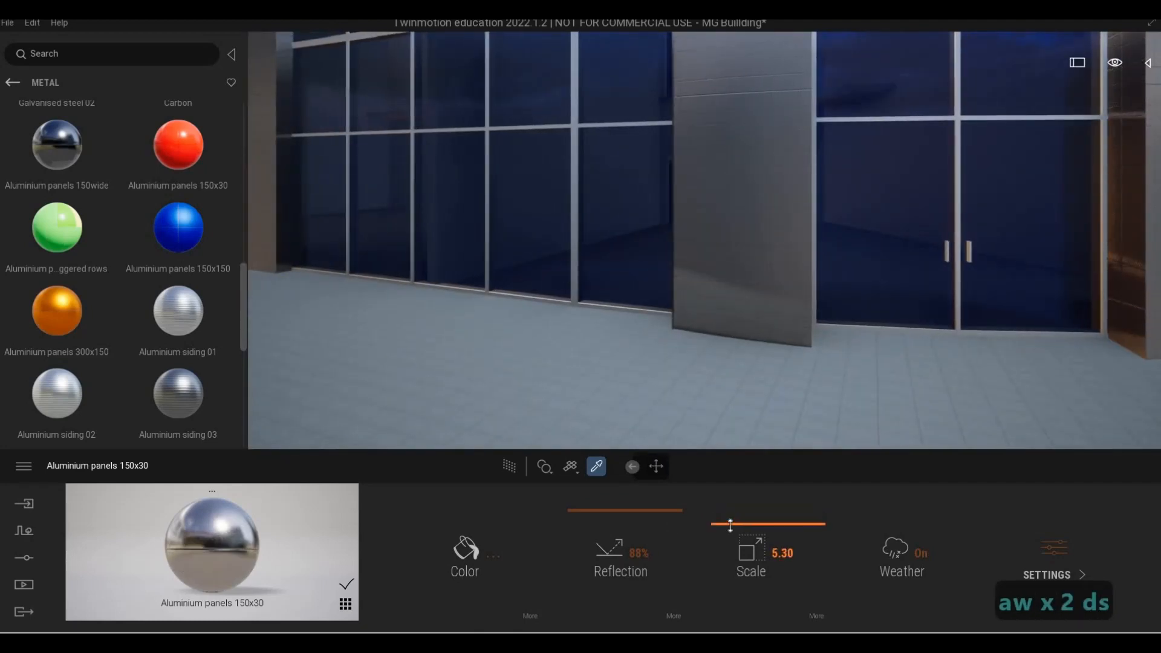
- Fly along the podium facade to examine the metallic panels on the entrance surrounds and the nearby mullions
key(s)
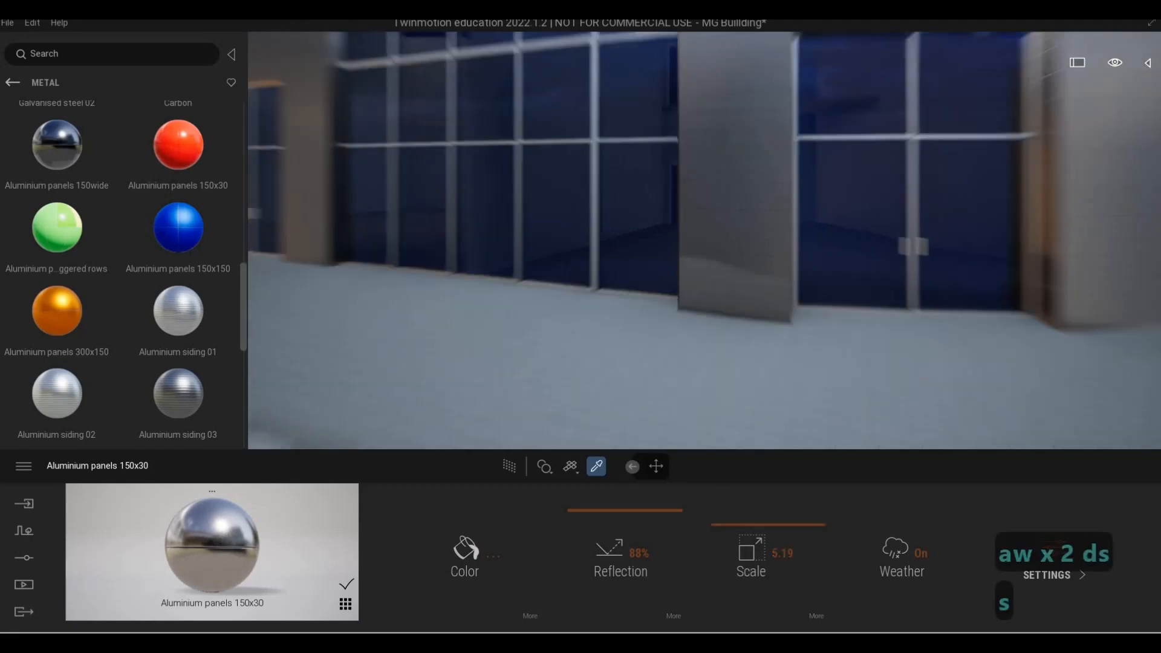
key(w)
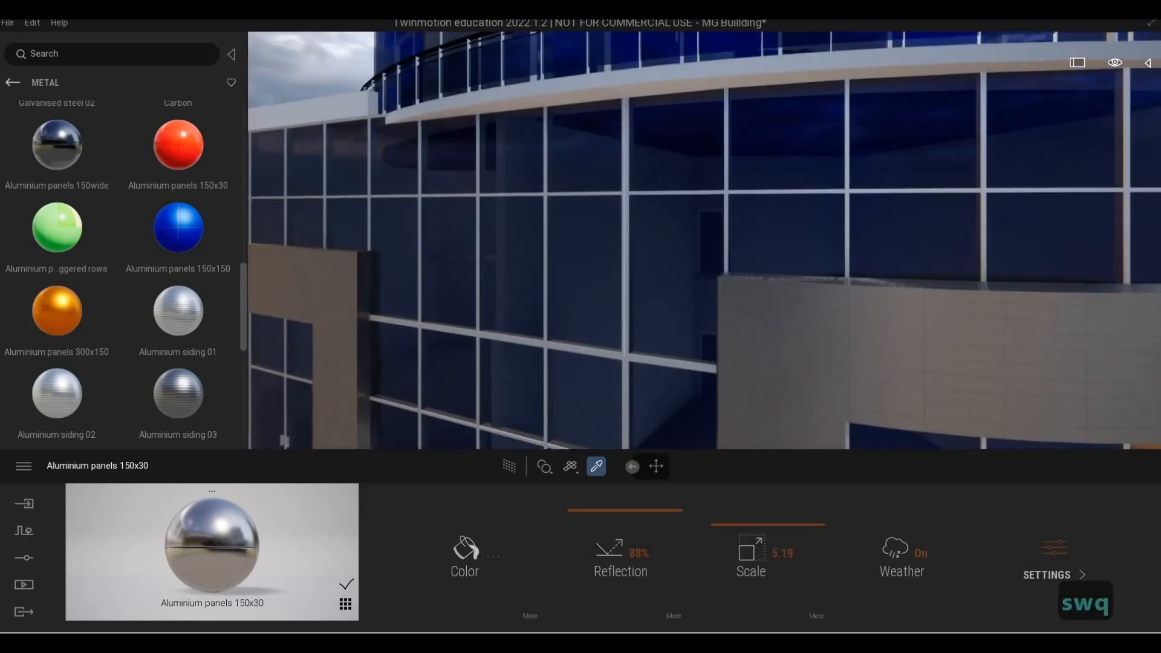
key(e)
key(s)
key(e)
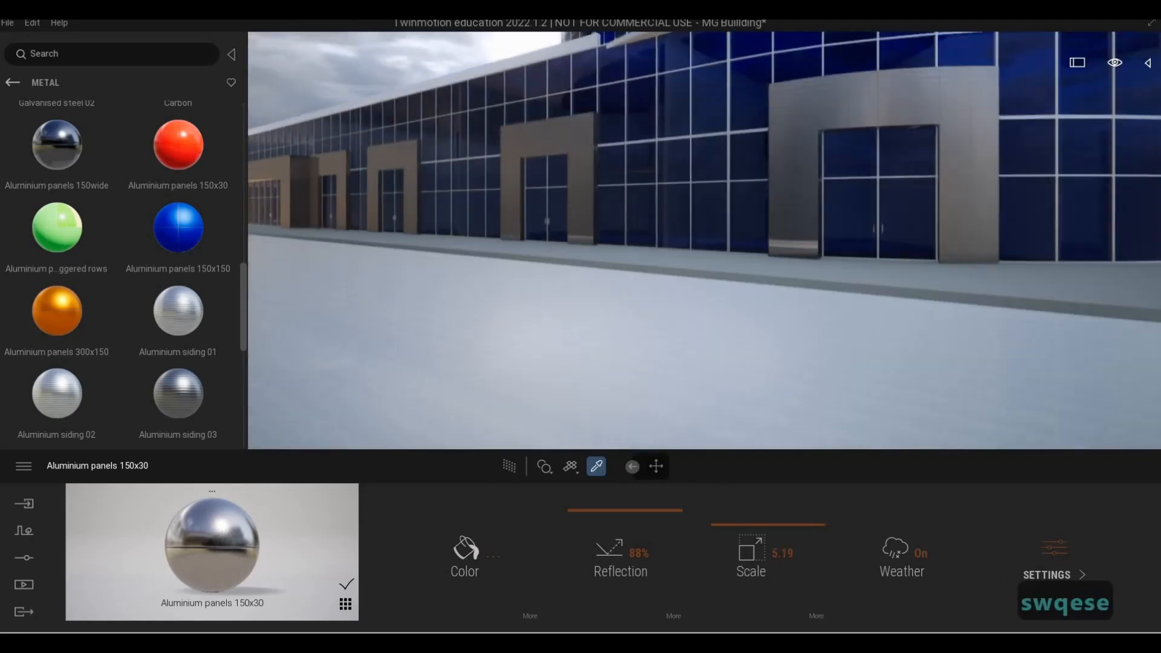
key(w)
key(a)
key(w)
key(q)
key(d)
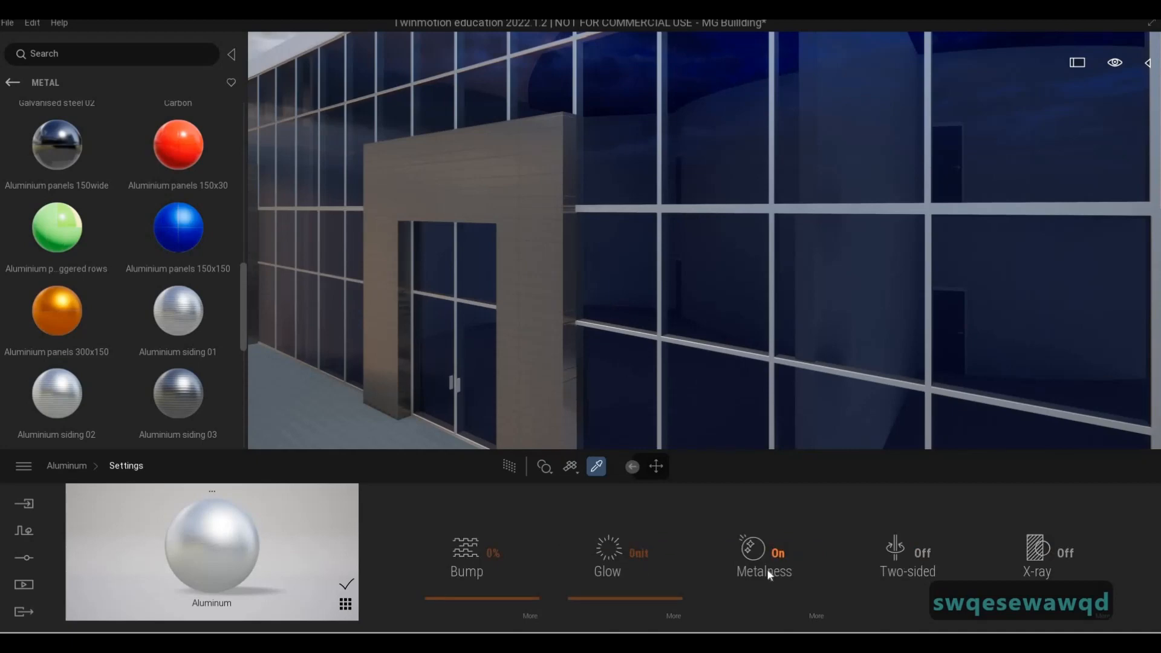
- Try dark grey 262626 as the colour of the curtain wall mullions' Aluminum material
click(68, 466)
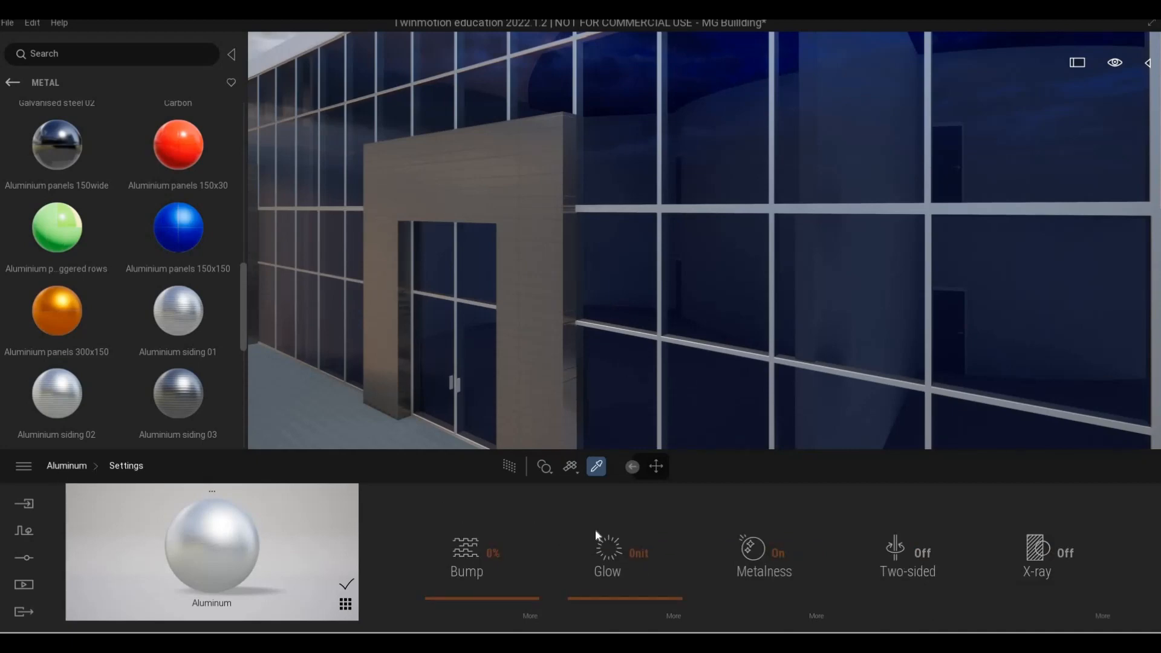
key(a)
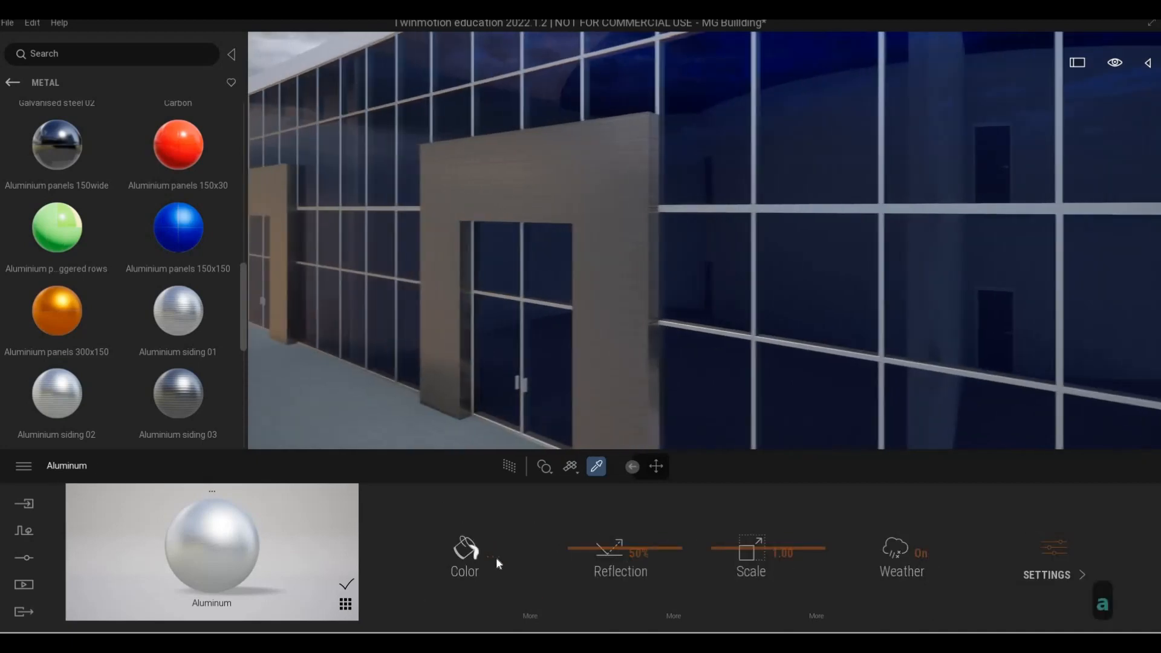
key(s)
key(d)
key(w)
click(465, 550)
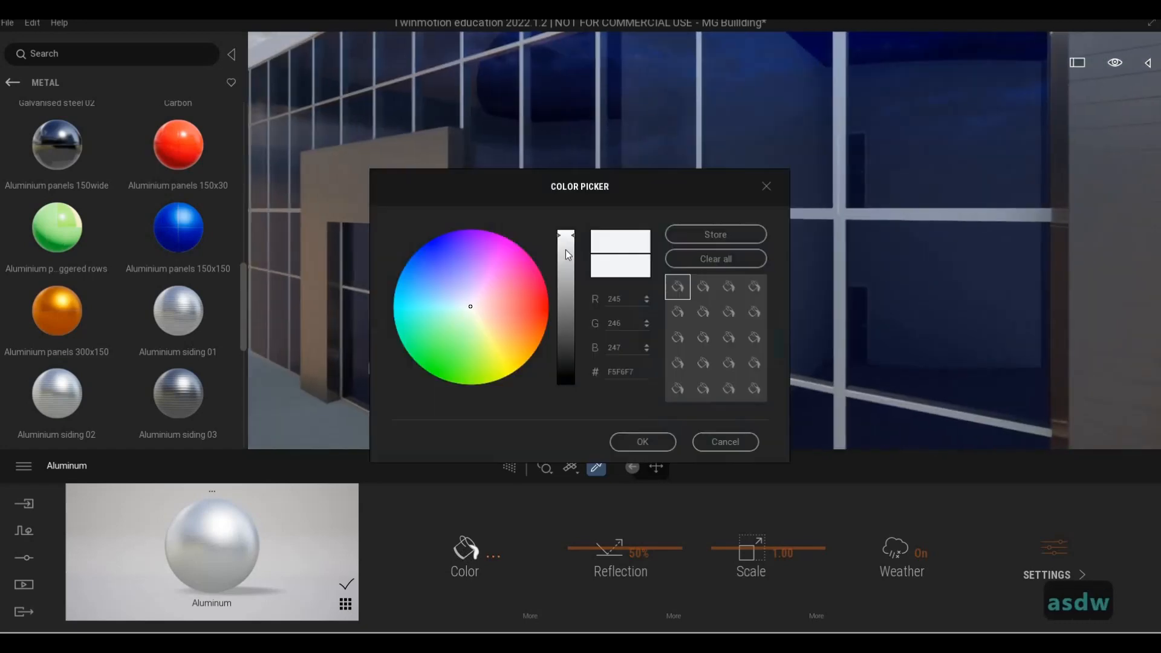
key(s)
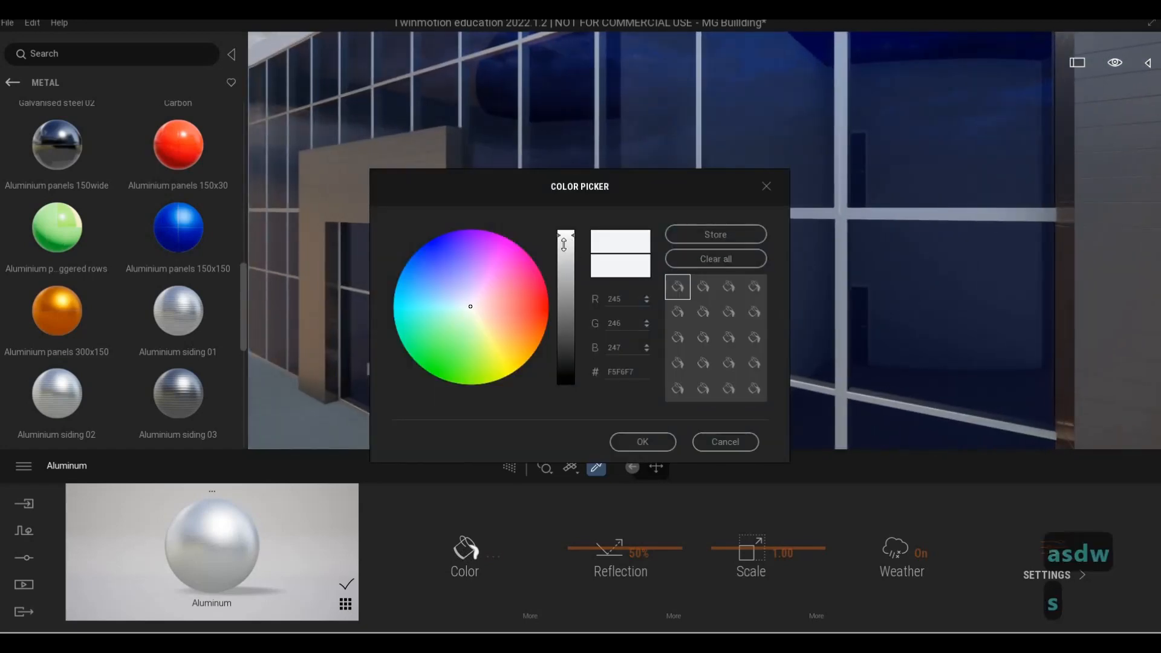
drag(566, 237, 566, 360)
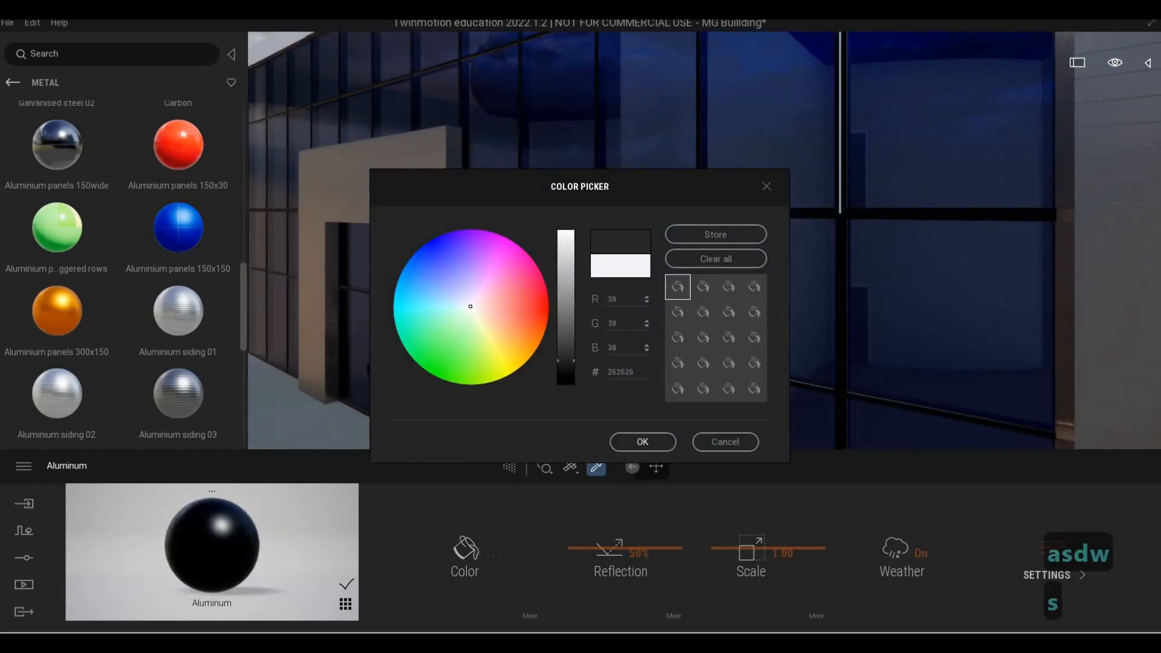
click(642, 442)
- View the dark mullions across the whole podium and undo their colour change
key(s)
key(d)
key(d)
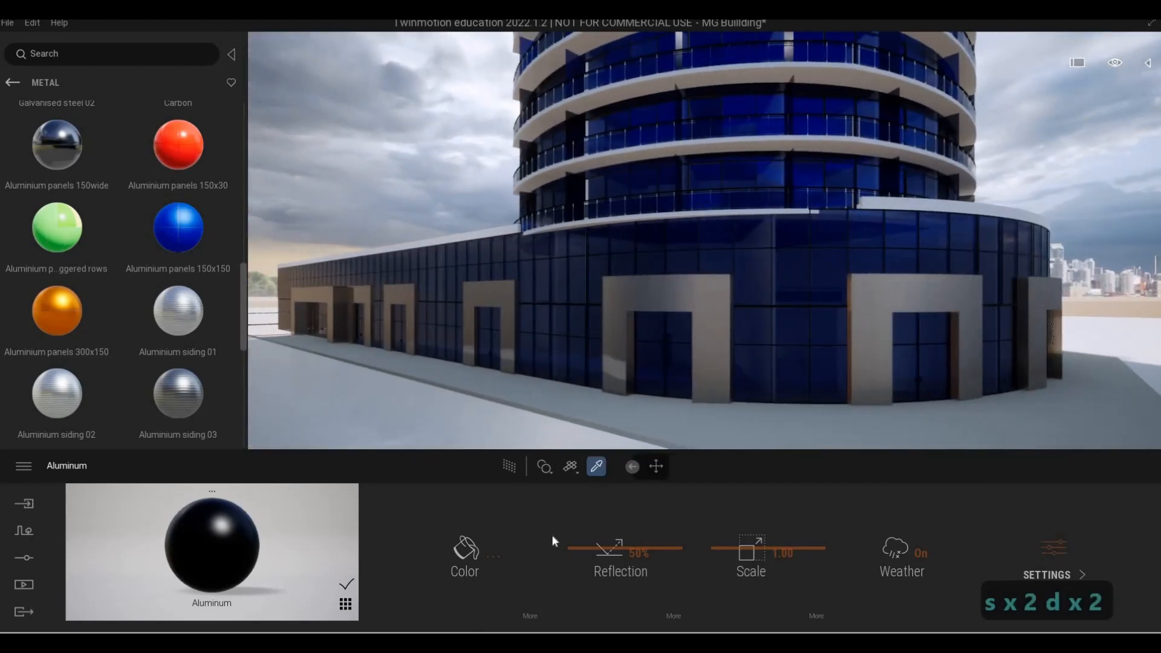
key(ctrl+z)
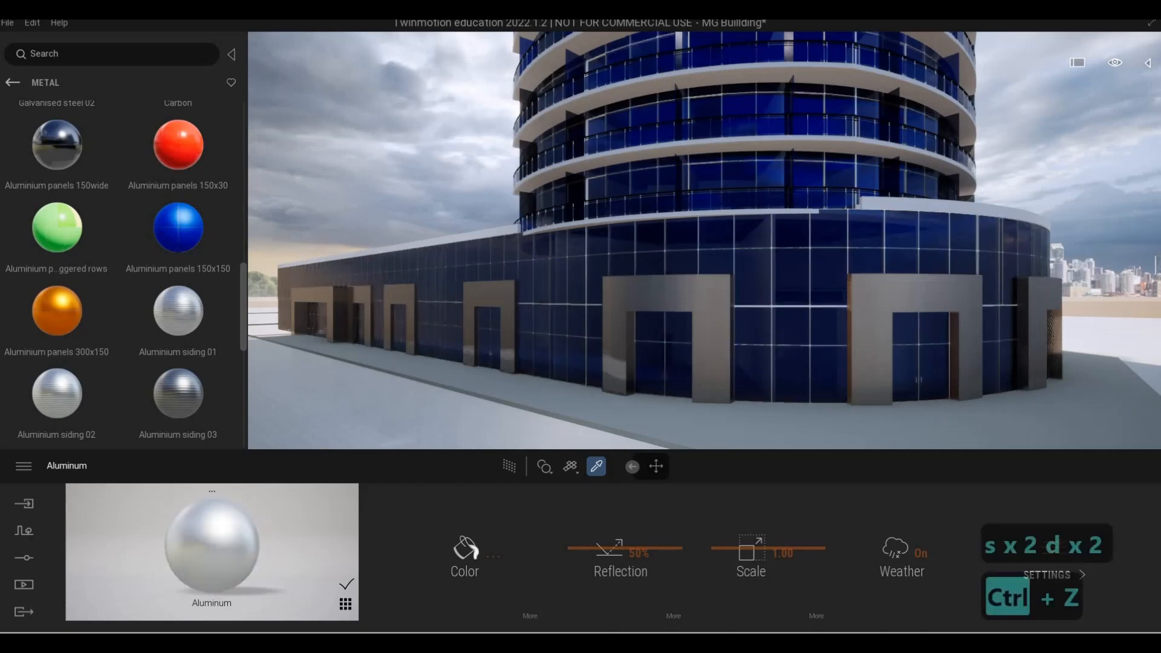
- Darken the mullions' Aluminum material colour to a medium grey
key(w)
key(w)
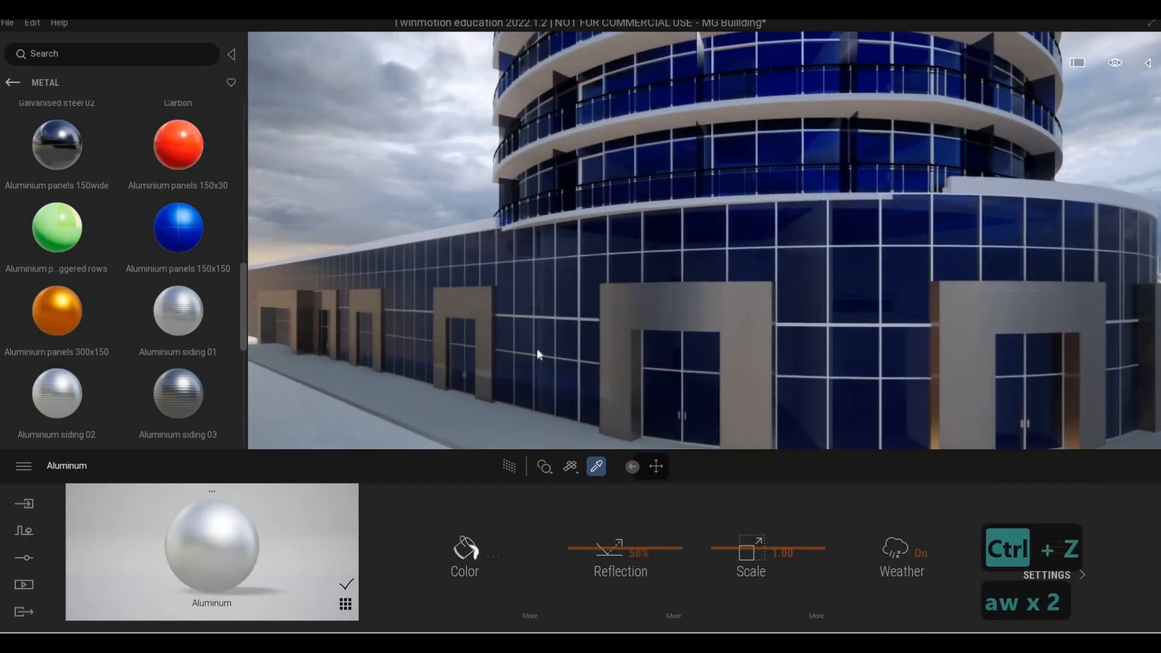
click(466, 549)
drag(569, 242, 558, 284)
click(642, 442)
- Examine the grey mullions across the podium and the lower tower facade
key(s)
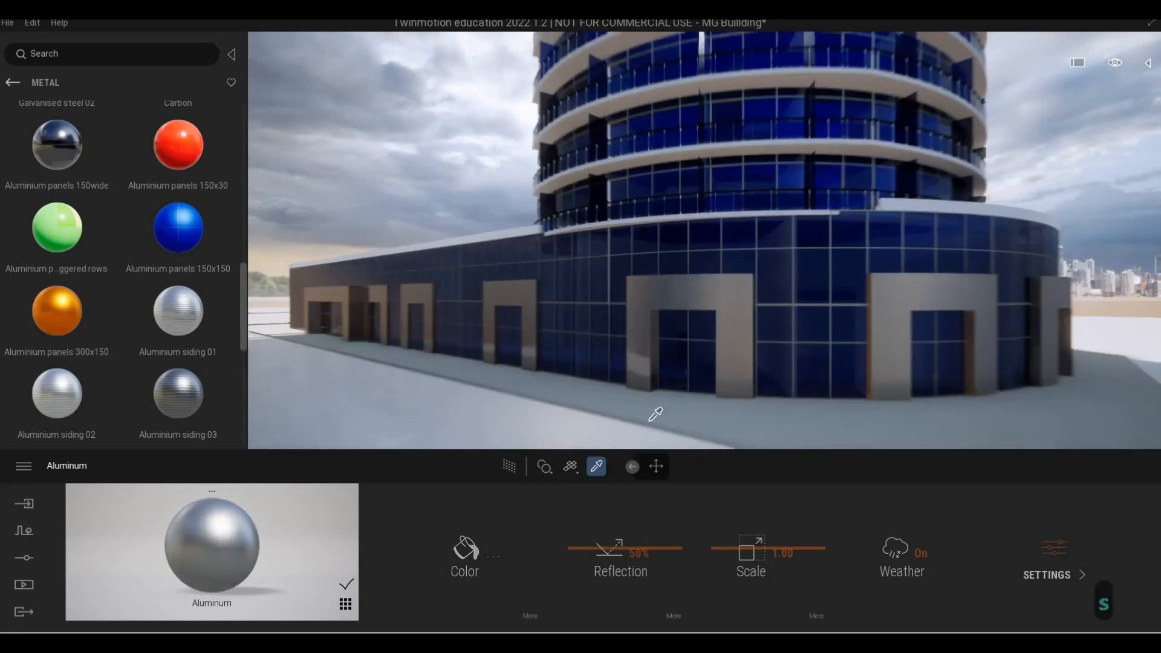
key(a)
key(Escape)
key(Escape)
key(a)
key(w)
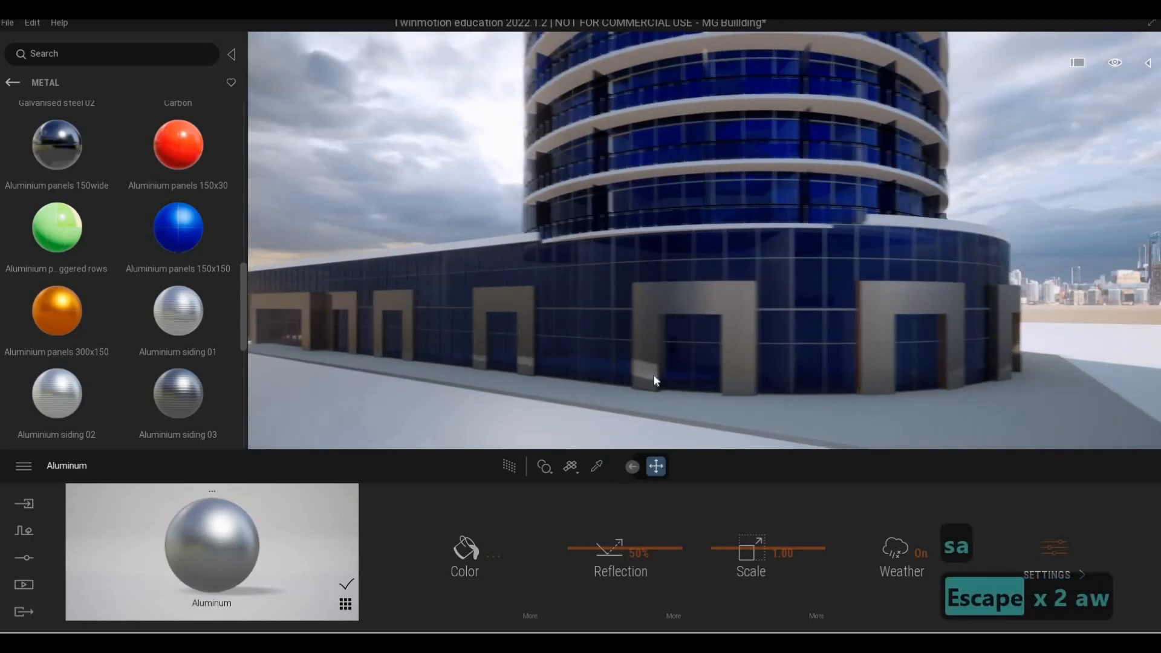
key(q)
key(a)
key(a)
key(w)
key(w)
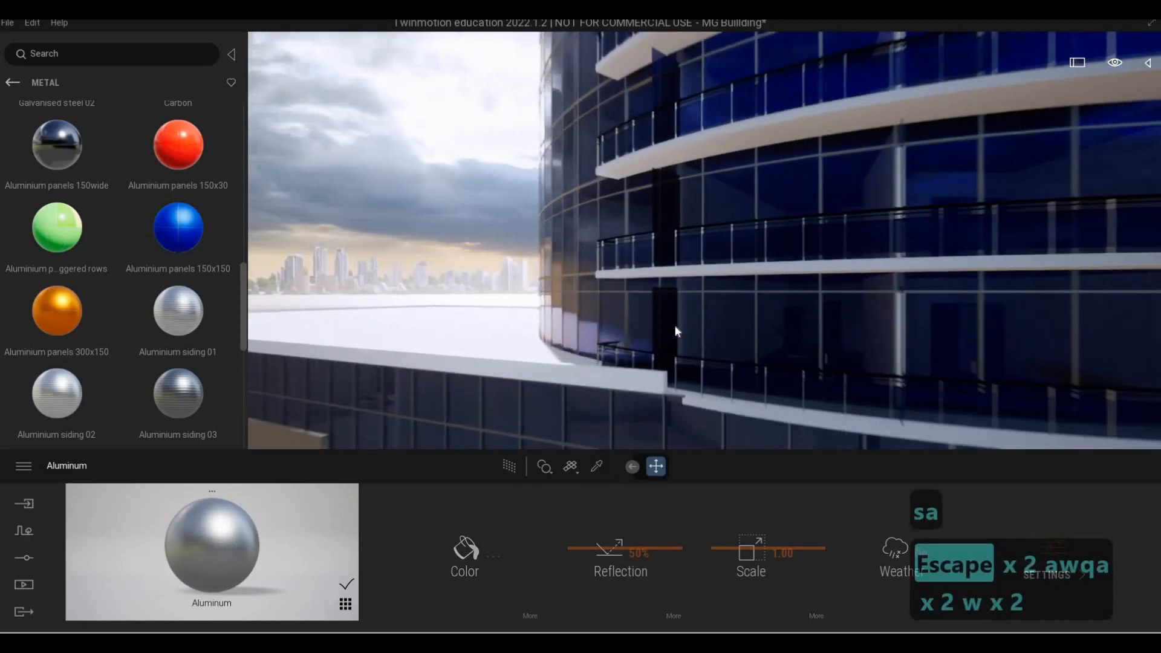
- Try the orange Aluminium panels 300x150 material on the podium's parapet band
key(a)
key(w)
key(e)
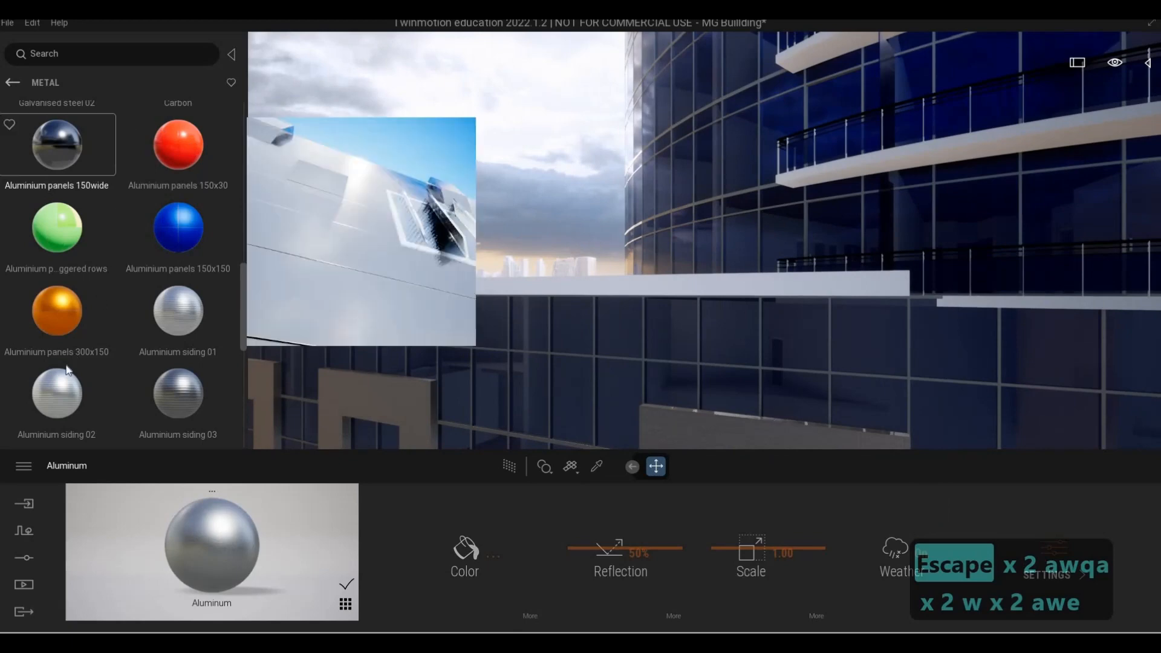
mouse_move(77, 316)
drag(78, 317, 535, 278)
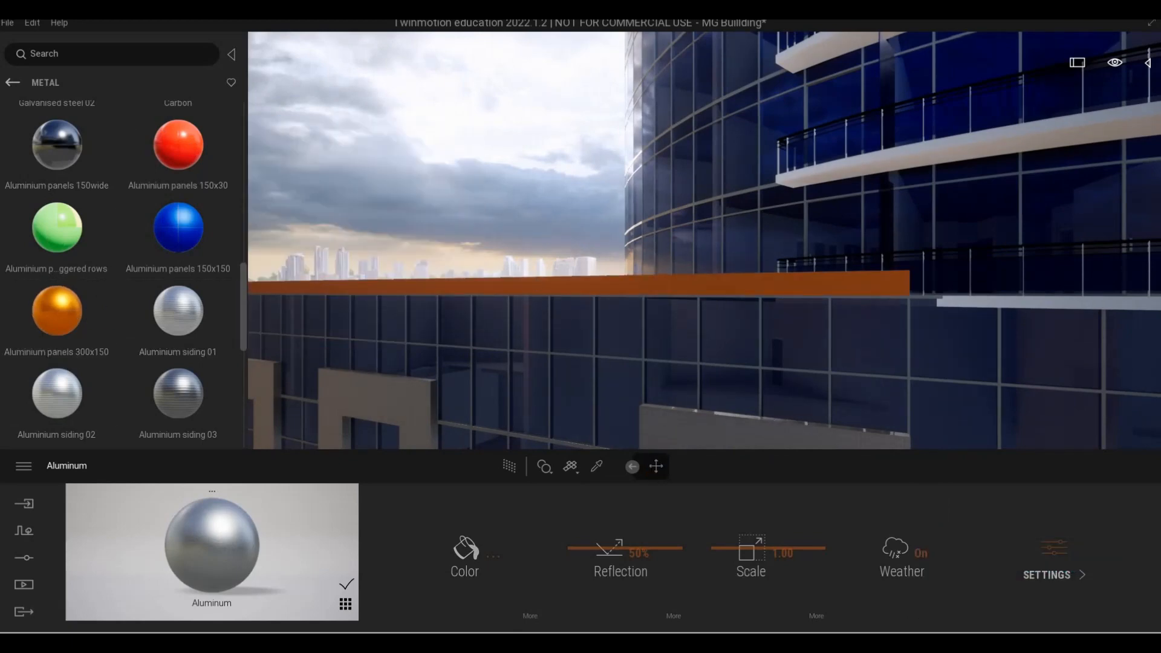
- View the orange parapet band around the podium and undo its material replacement
key(s)
key(d)
key(d)
key(d)
key(d)
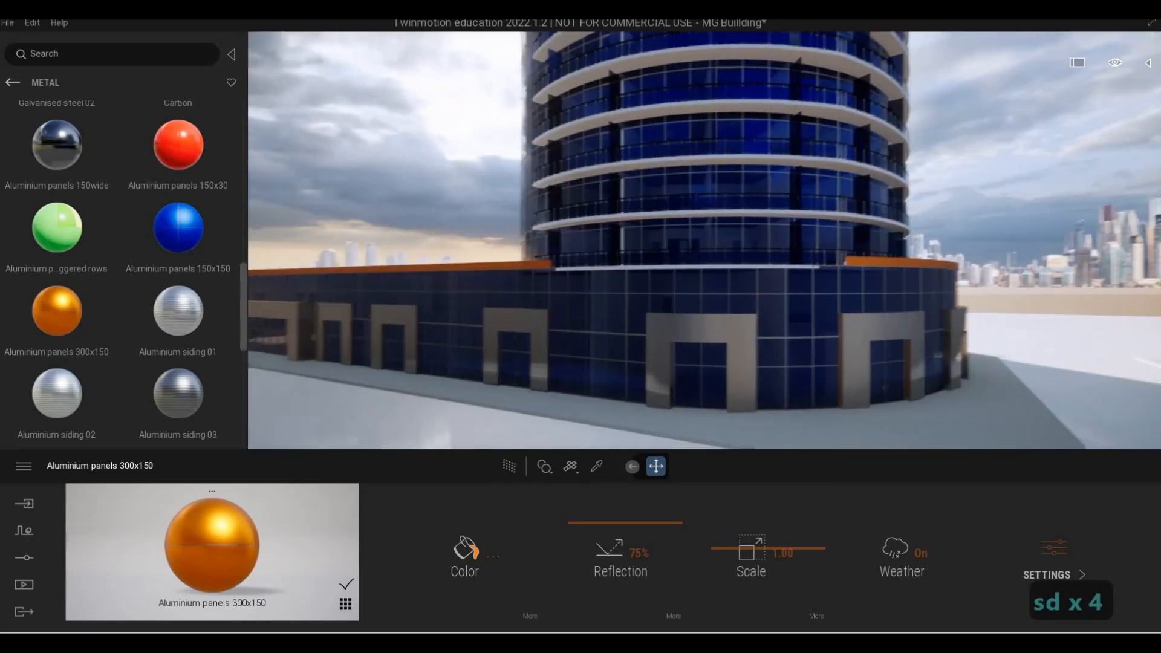
key(w)
key(a)
key(w)
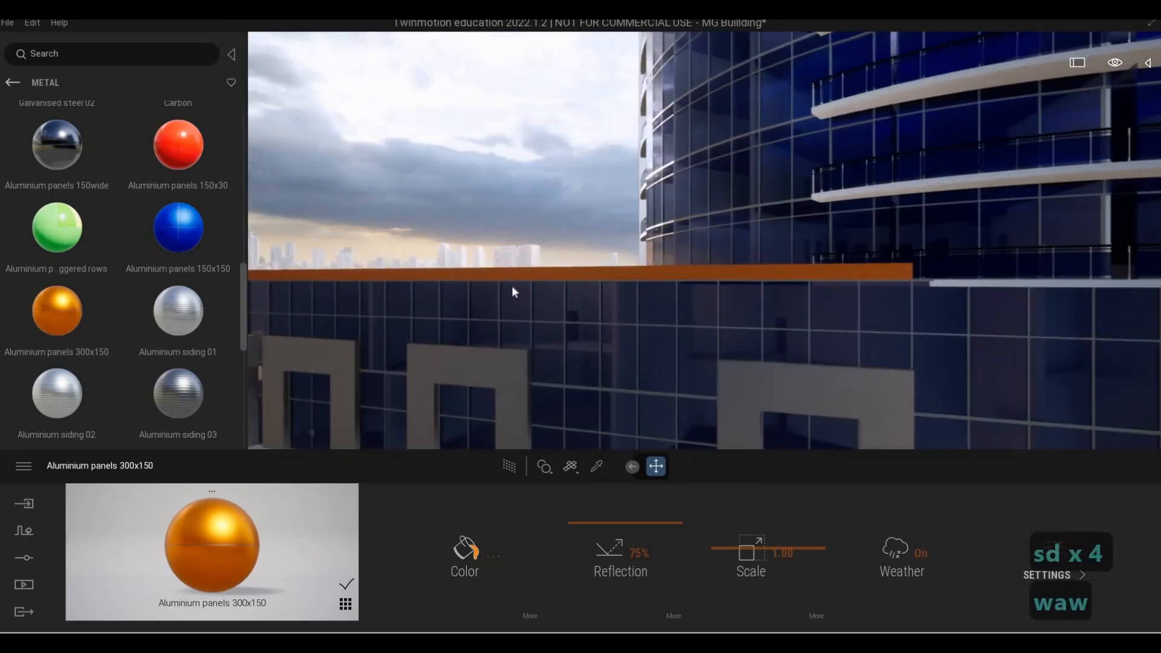
key(ctrl+z)
- Try the Heavy metal flake paint material on the podium's parapet band and undo the last material change
mouse_move(182, 305)
scroll(114, 341, down, 3)
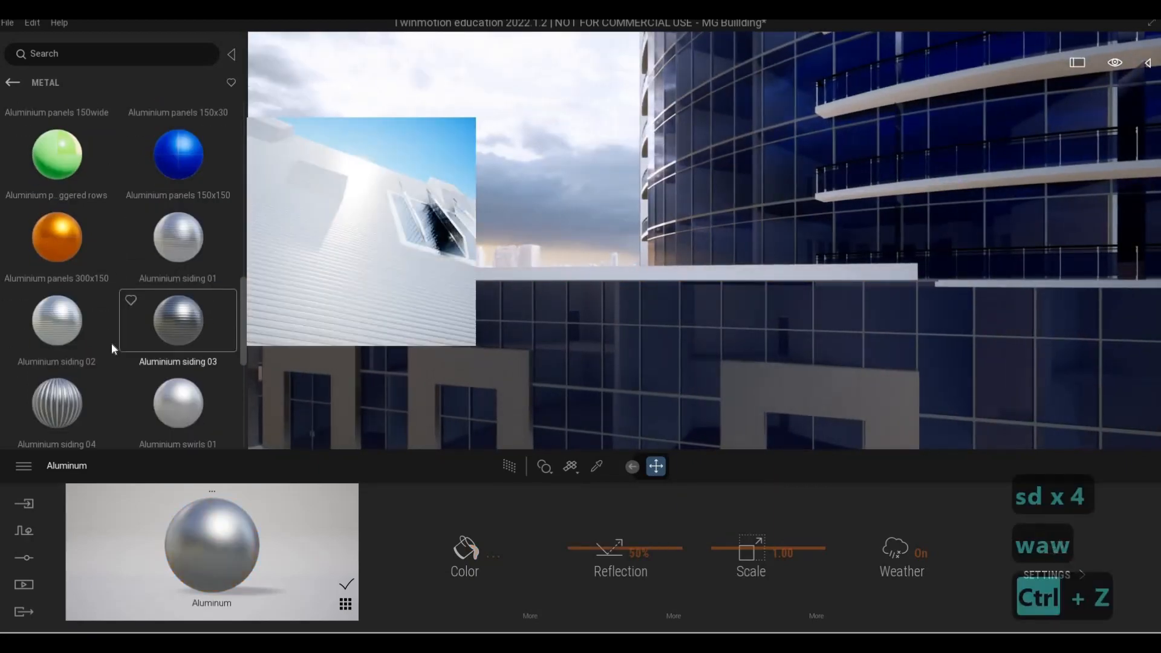
scroll(112, 342, down, 2)
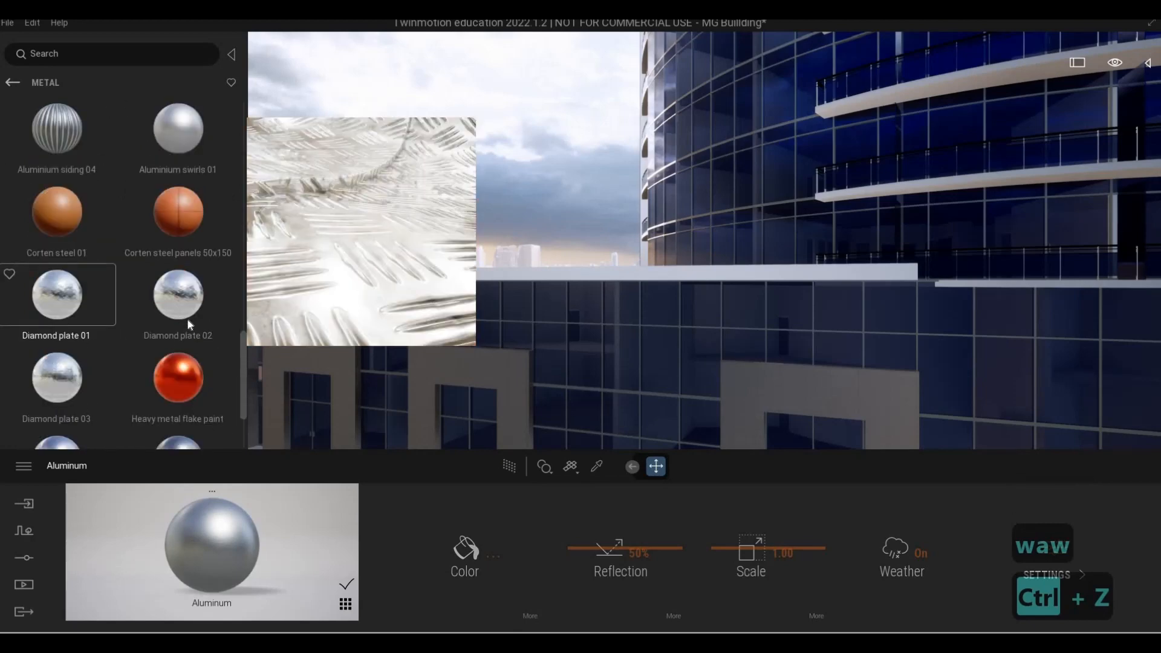
drag(544, 294, 546, 270)
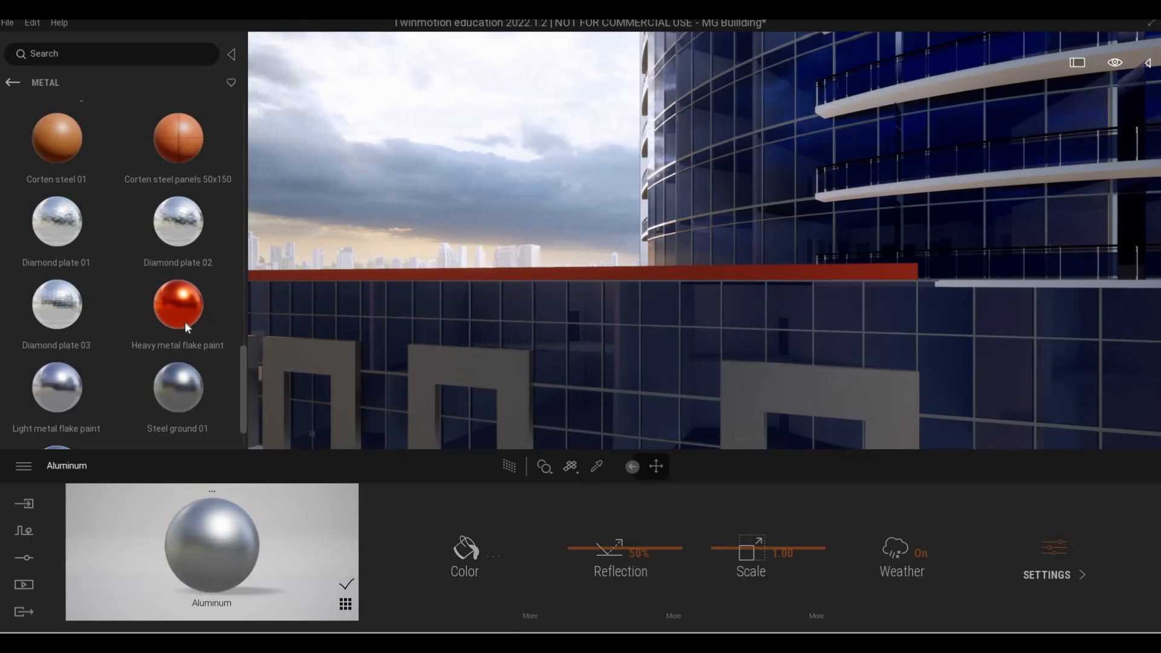
key(s)
key(s)
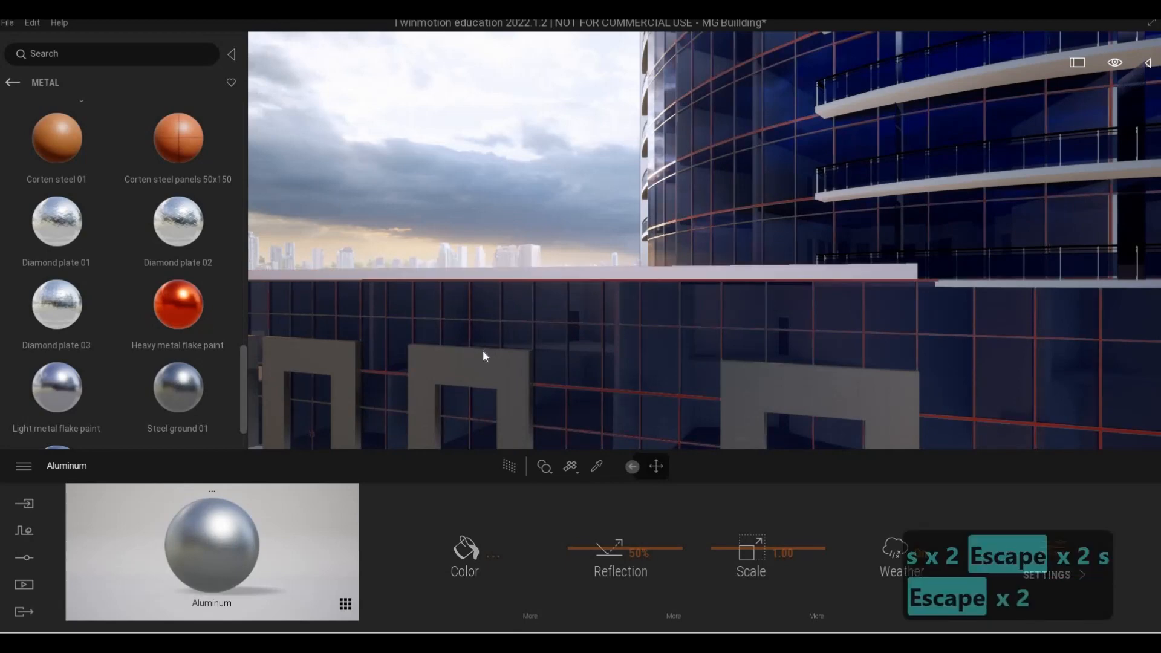
key(ctrl+z)
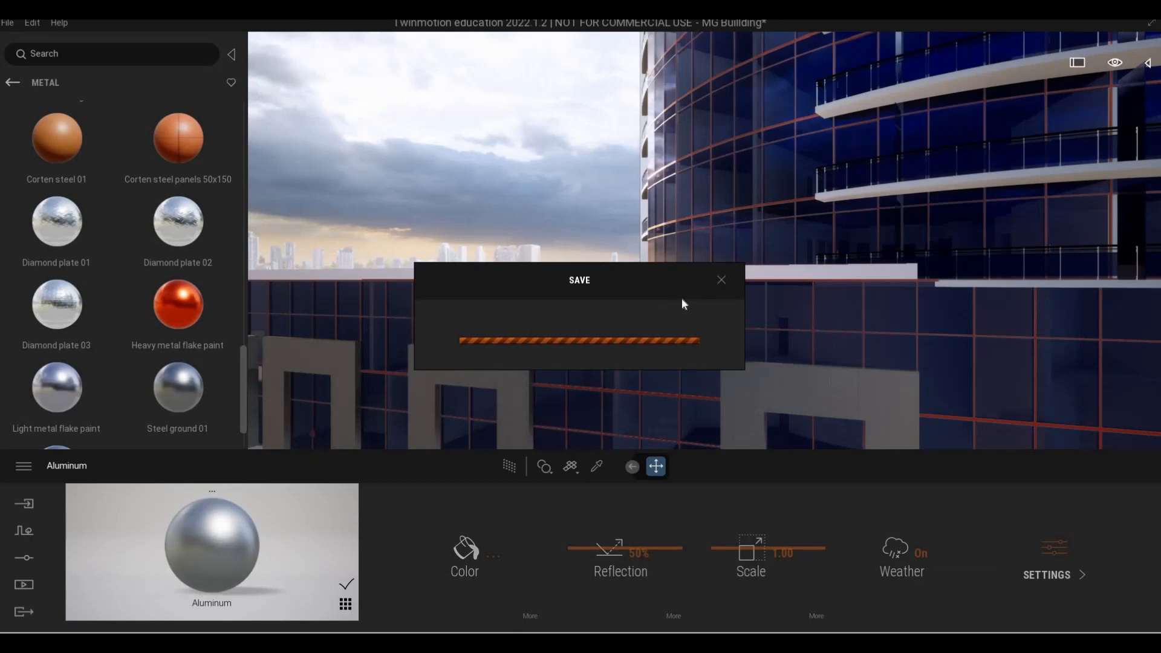
- Examine the podium's street facade and the metal panelling of an entrance portal up close
key(F1)
key(s)
key(d)
key(d)
key(d)
key(d)
key(d)
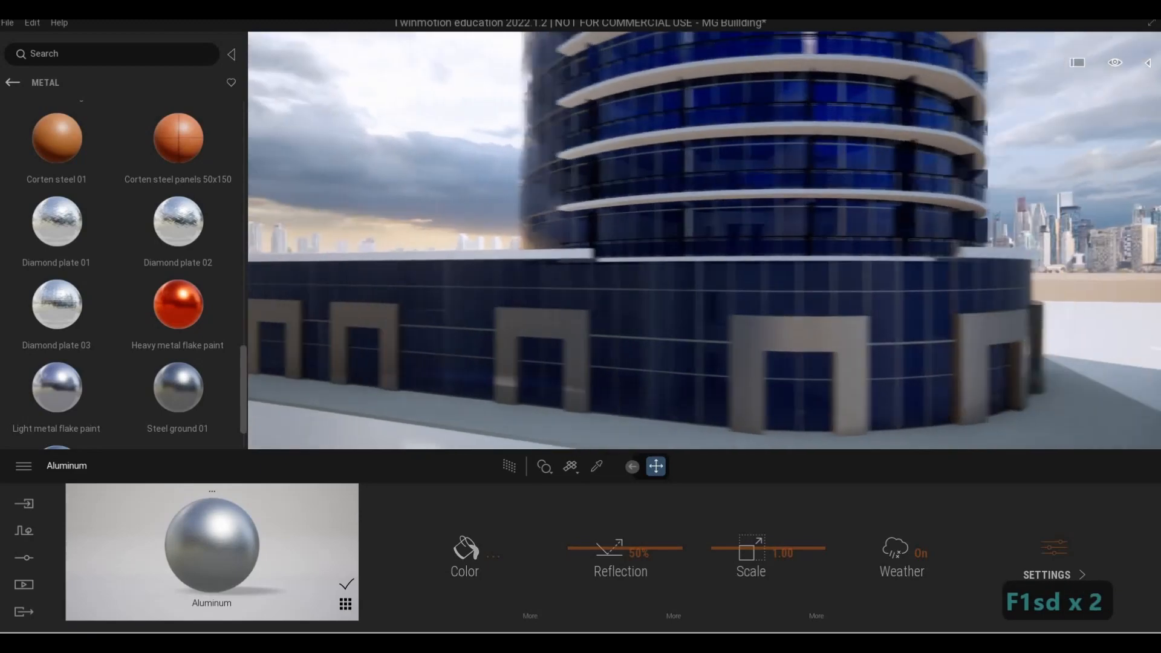
key(w)
key(d)
key(w)
key(e)
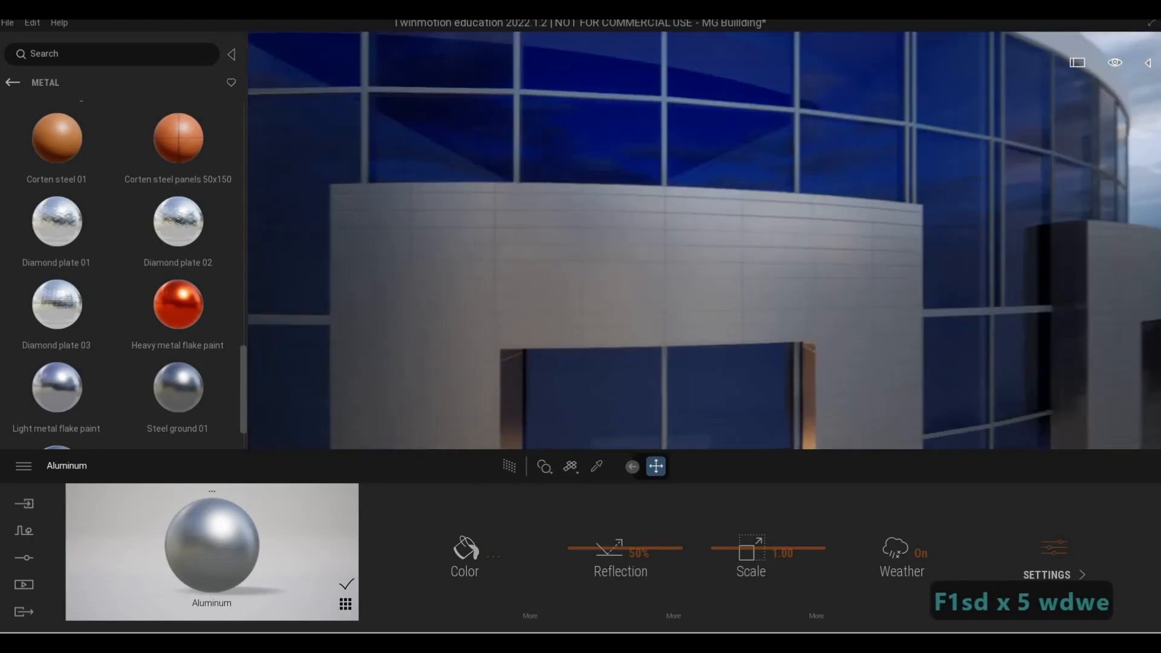
- Examine the entrance portals at the podium's curved corner and the mullions and glass between them
key(s)
key(a)
key(w)
key(d)
key(d)
key(d)
key(w)
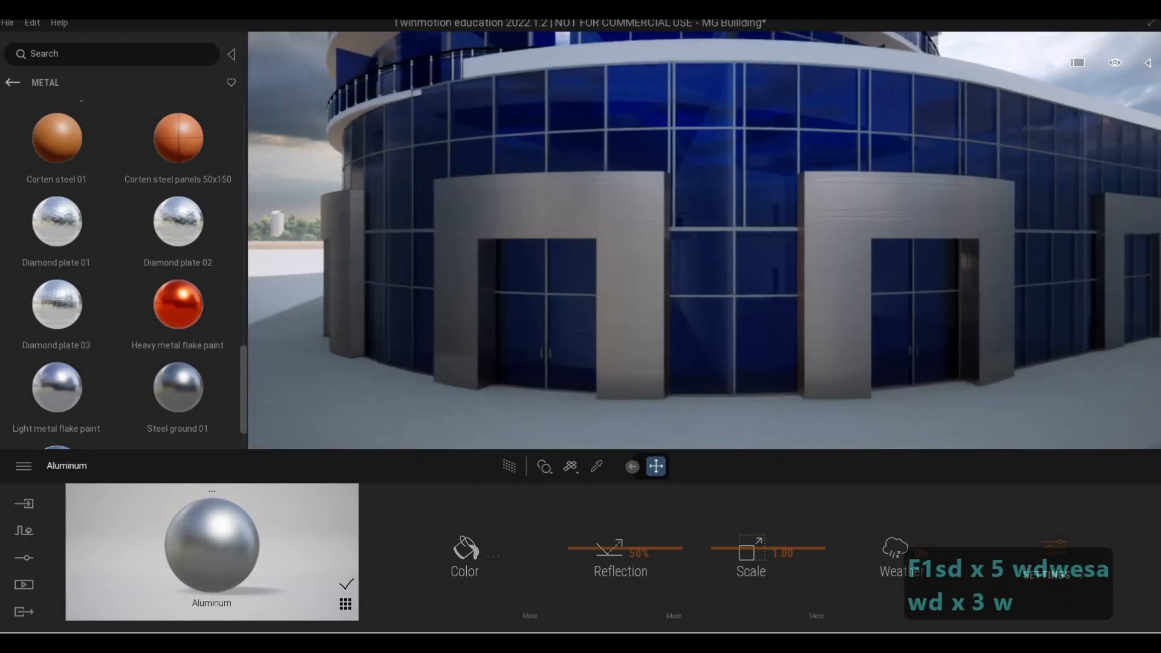
key(d)
key(a)
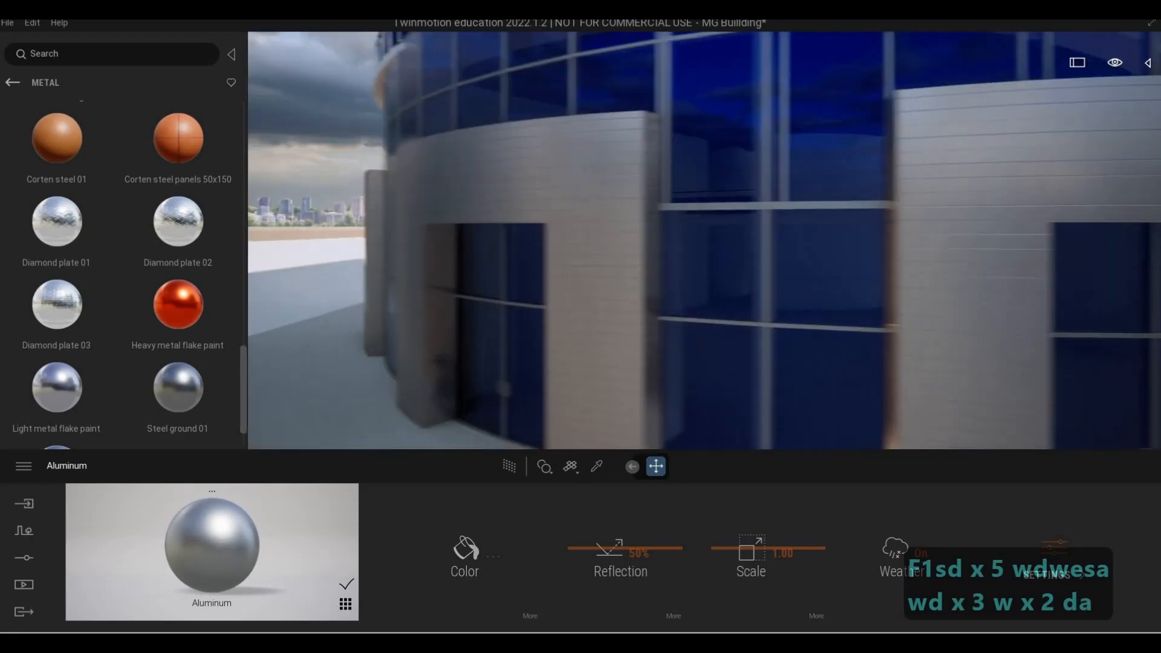
key(q)
key(w)
key(d)
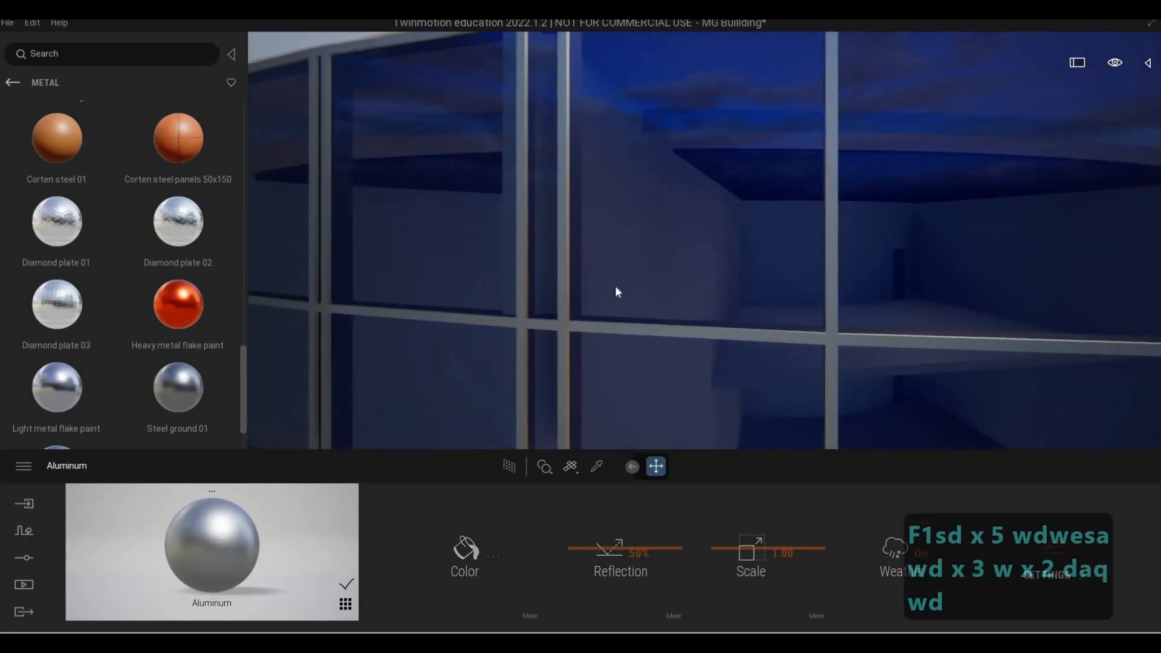
- Inspect the podium's glazing, white parapet band and portals from the curved corner along the adjoining facade
key(s)
key(d)
key(d)
key(d)
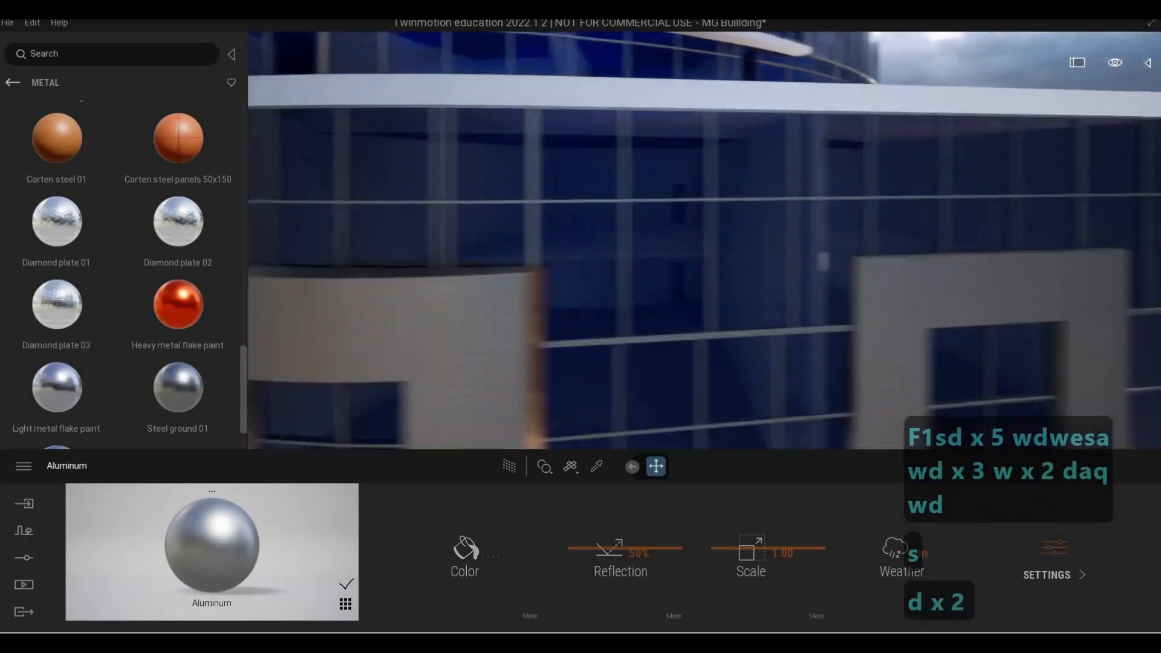
key(d)
key(a)
key(w)
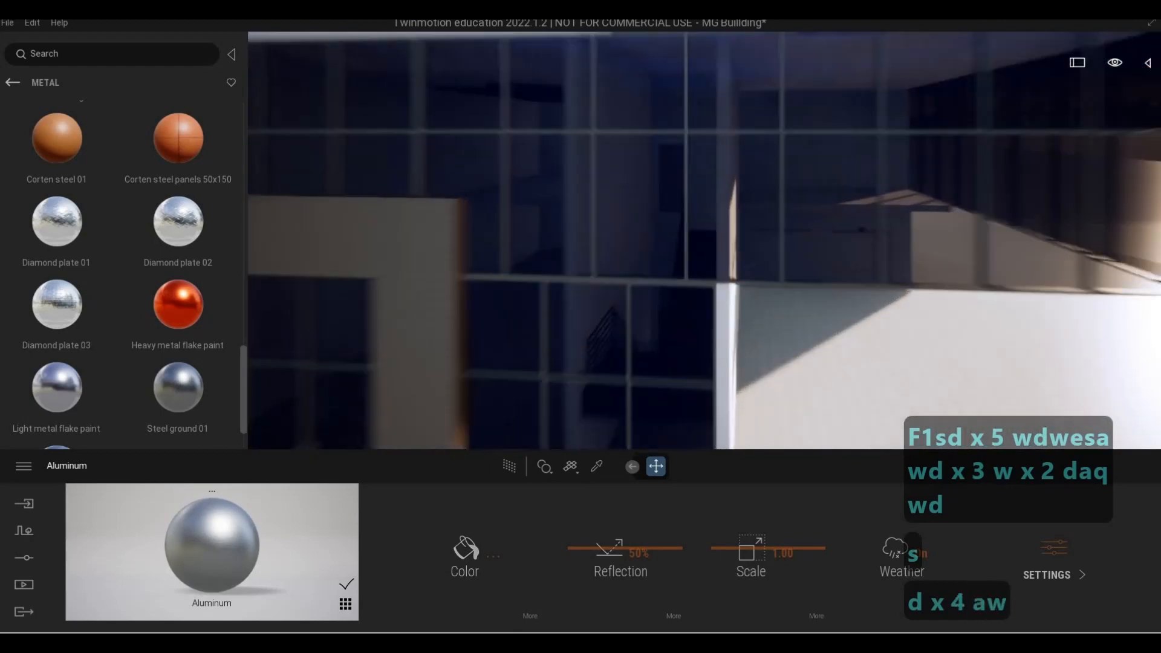
key(a)
key(a)
key(a)
key(a)
key(a)
key(a)
key(a)
key(a)
key(s)
key(a)
key(a)
key(a)
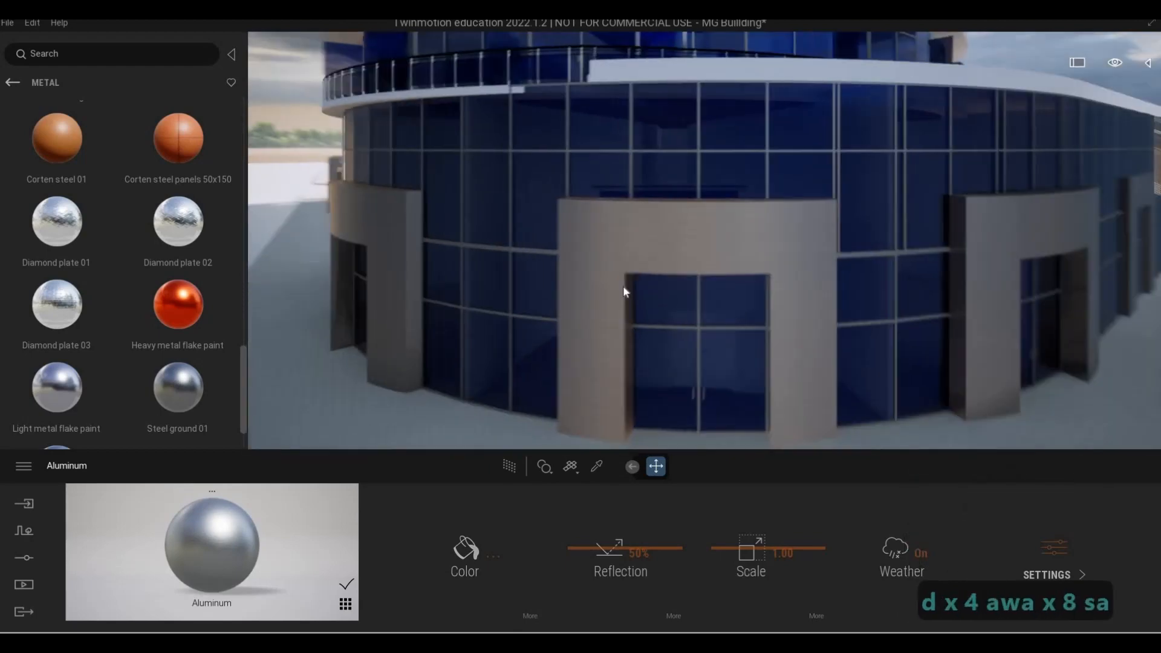
- Follow the podium past its entrance portals to the long sunlit curtain wall
key(a)
key(a)
key(a)
key(a)
key(a)
key(a)
key(a)
key(a)
key(a)
key(a)
key(a)
key(a)
key(a)
key(a)
key(a)
key(a)
key(a)
key(a)
key(a)
key(a)
key(w)
key(a)
key(a)
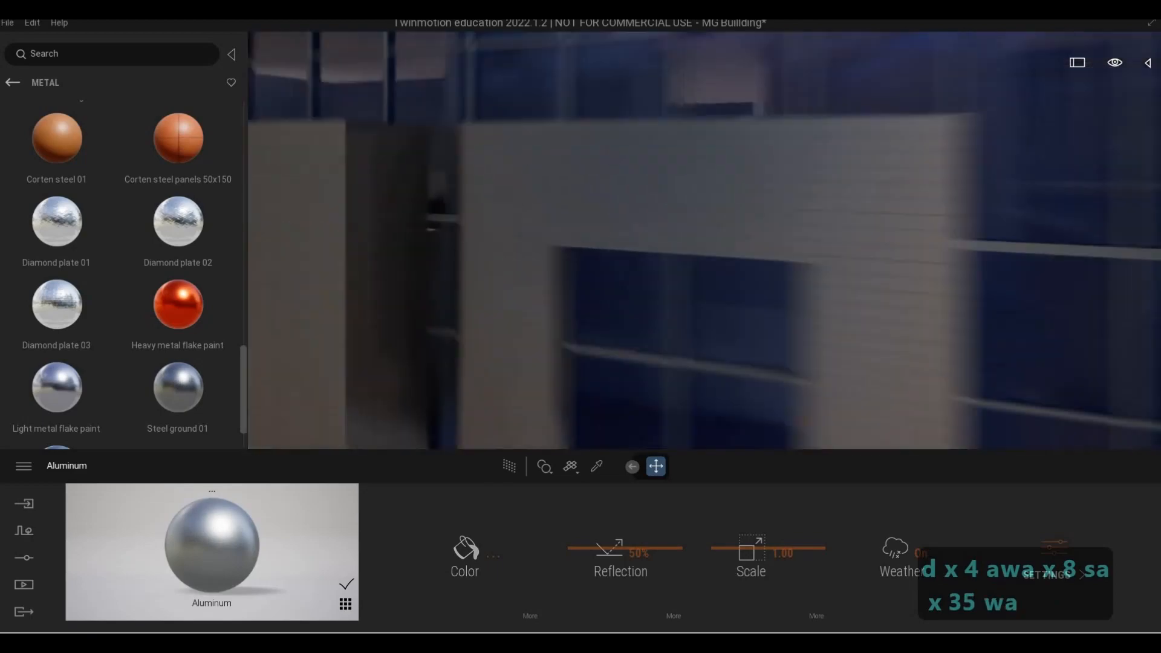
key(s)
key(a)
key(a)
key(a)
key(a)
key(a)
key(a)
key(a)
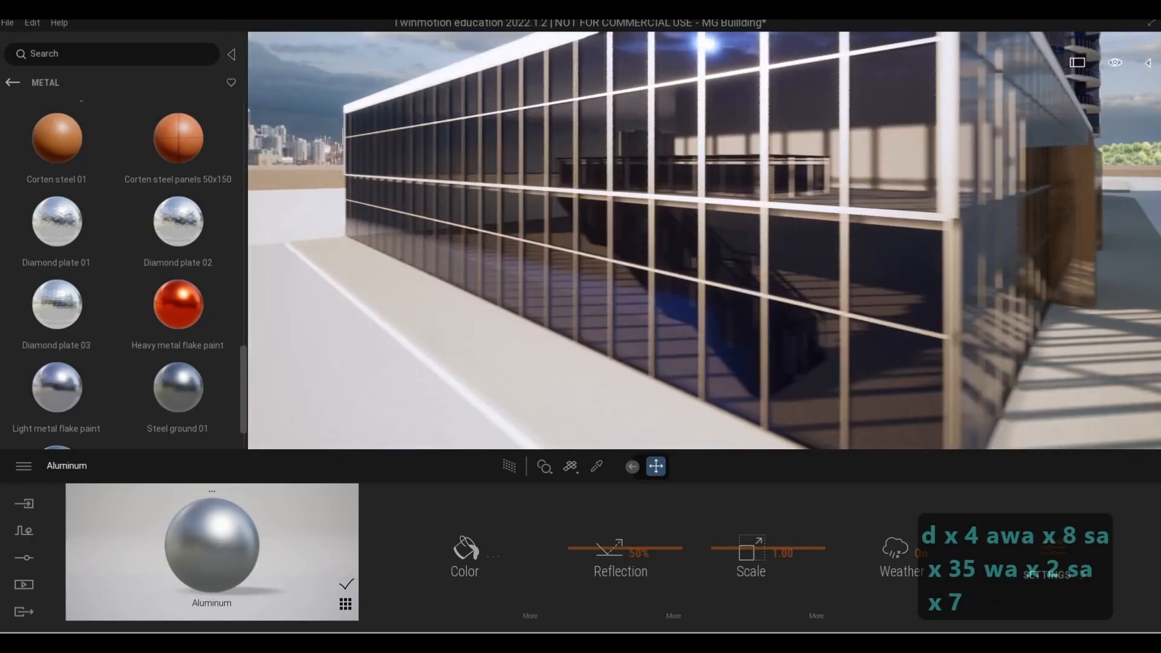
- Examine the mullions and glass reflections along the podium's sunlit curtain wall
key(a)
key(a)
key(a)
key(a)
key(a)
key(a)
key(a)
key(a)
key(a)
key(a)
key(a)
key(d)
key(d)
key(d)
key(d)
key(d)
key(d)
key(d)
key(d)
key(d)
key(d)
key(d)
key(d)
key(d)
key(d)
key(d)
key(d)
key(d)
key(d)
key(d)
key(d)
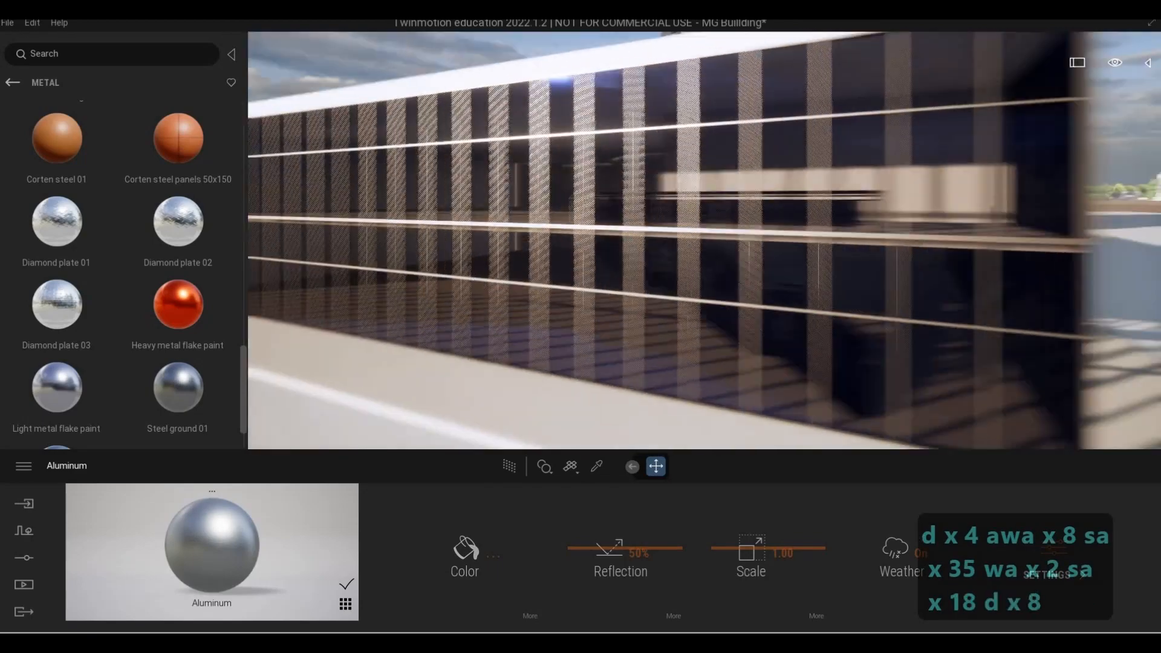
- Review the shaded podium facade, its entrance portals and the lower tower balconies
key(w)
key(w)
key(d)
key(d)
key(d)
key(d)
key(d)
key(d)
key(d)
key(d)
key(d)
key(d)
key(d)
key(d)
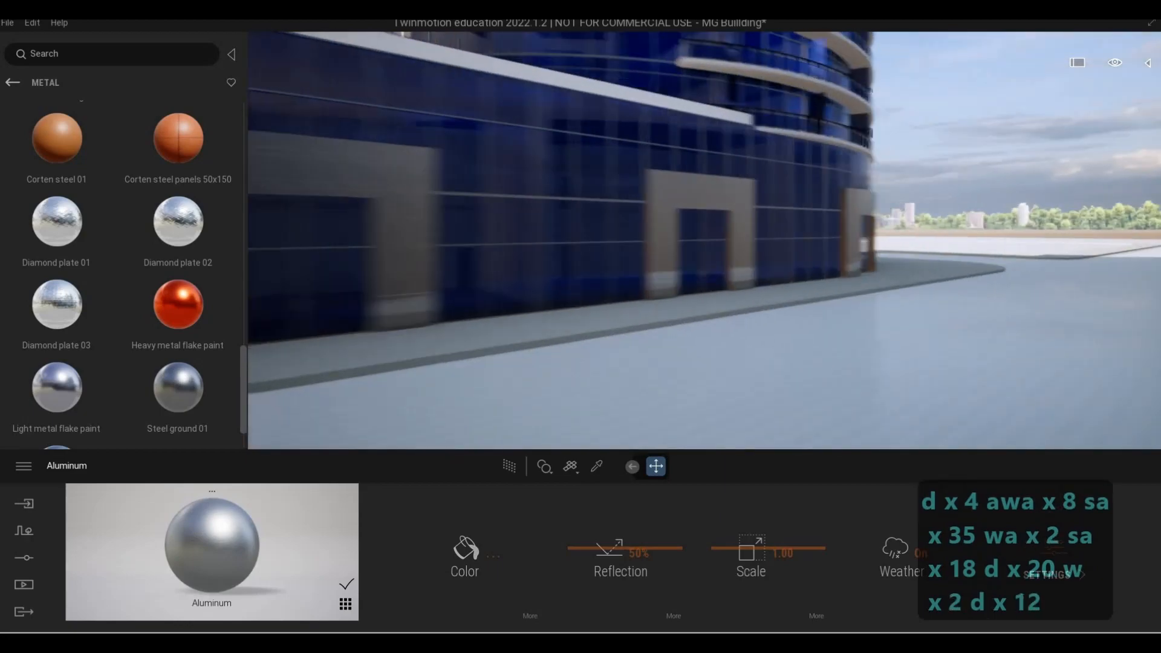
key(w)
key(w)
key(q)
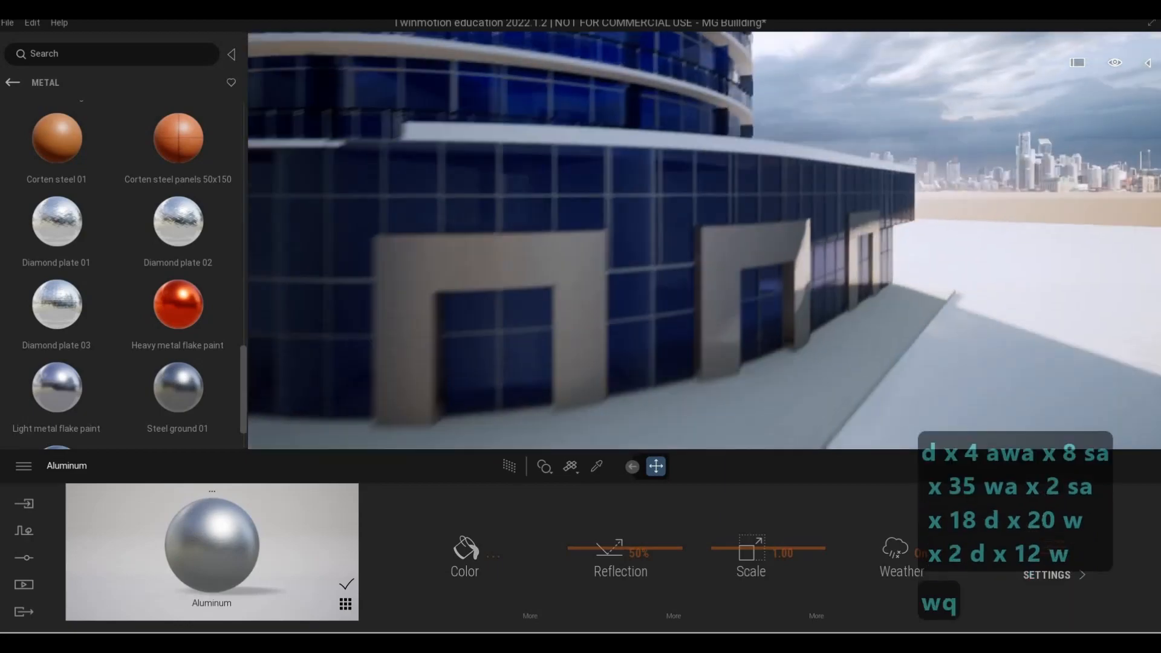
key(w)
key(d)
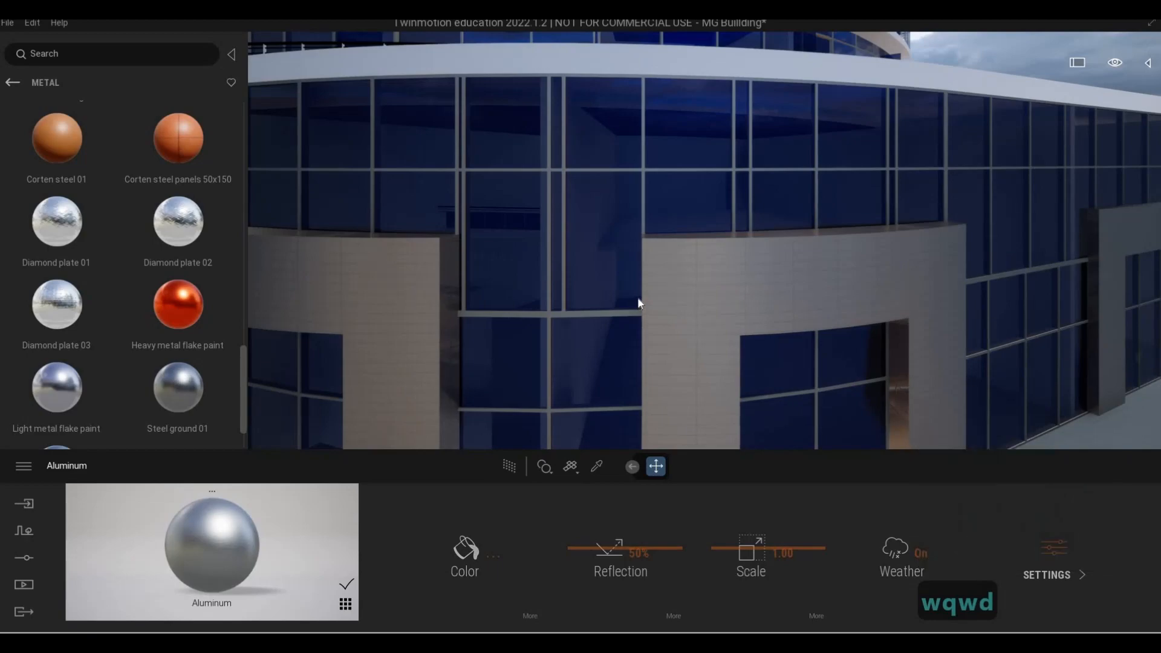
key(a)
key(a)
key(a)
key(a)
key(s)
key(e)
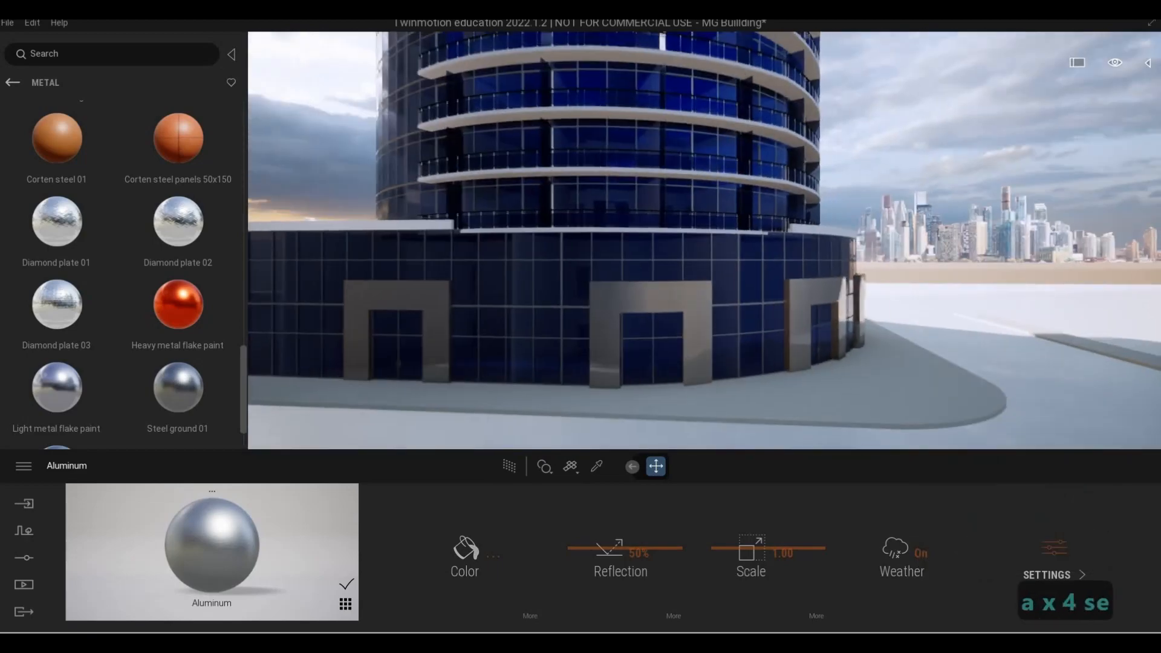
- View the whole tower and podium against the sky from a distance
key(d)
key(s)
key(s)
key(s)
key(s)
key(s)
key(s)
key(s)
key(s)
key(s)
key(s)
key(s)
key(s)
key(s)
key(s)
key(s)
key(s)
key(s)
key(q)
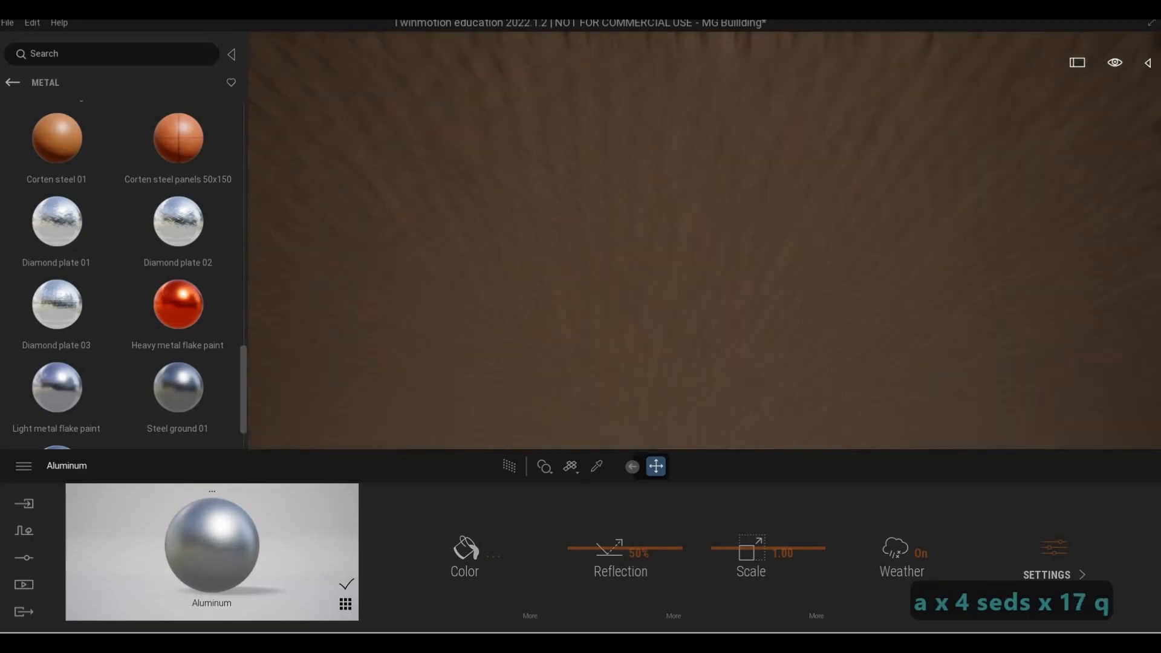
key(q)
key(q)
key(d)
key(s)
key(q)
key(d)
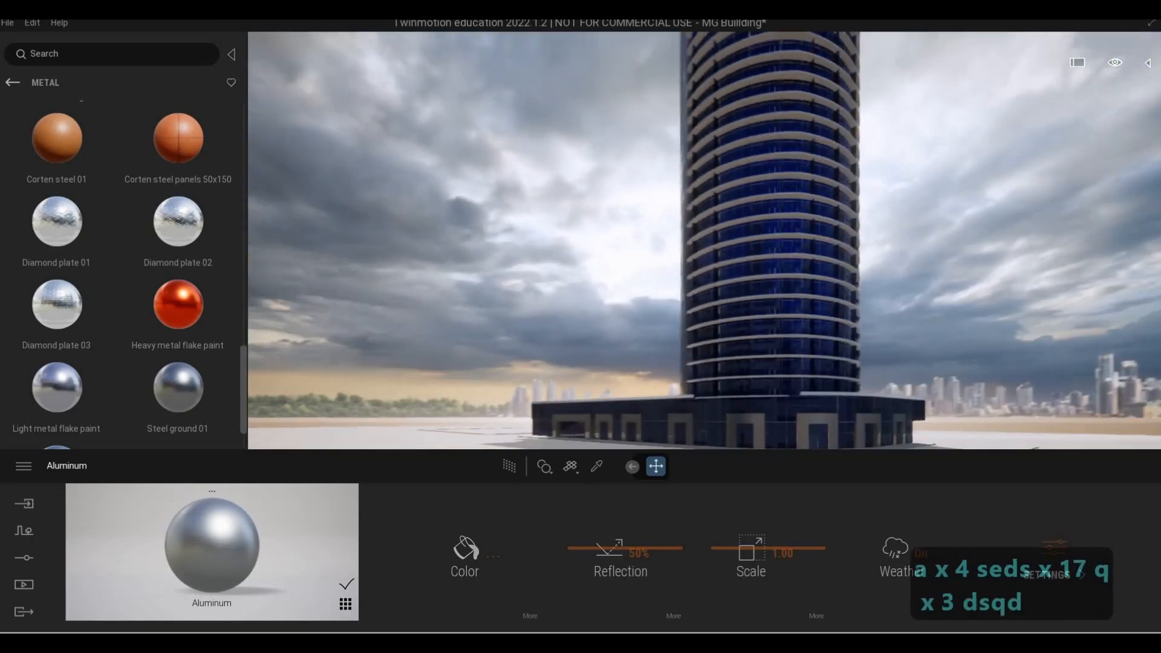
- Back away and rise above the site to view the podium, its surrounding ground and the tower from higher up
key(s)
key(s)
key(s)
key(s)
key(s)
key(s)
key(s)
key(s)
key(s)
key(s)
key(s)
key(s)
key(s)
key(s)
key(s)
key(s)
key(s)
key(s)
key(s)
key(s)
key(s)
key(s)
key(s)
key(s)
key(s)
key(s)
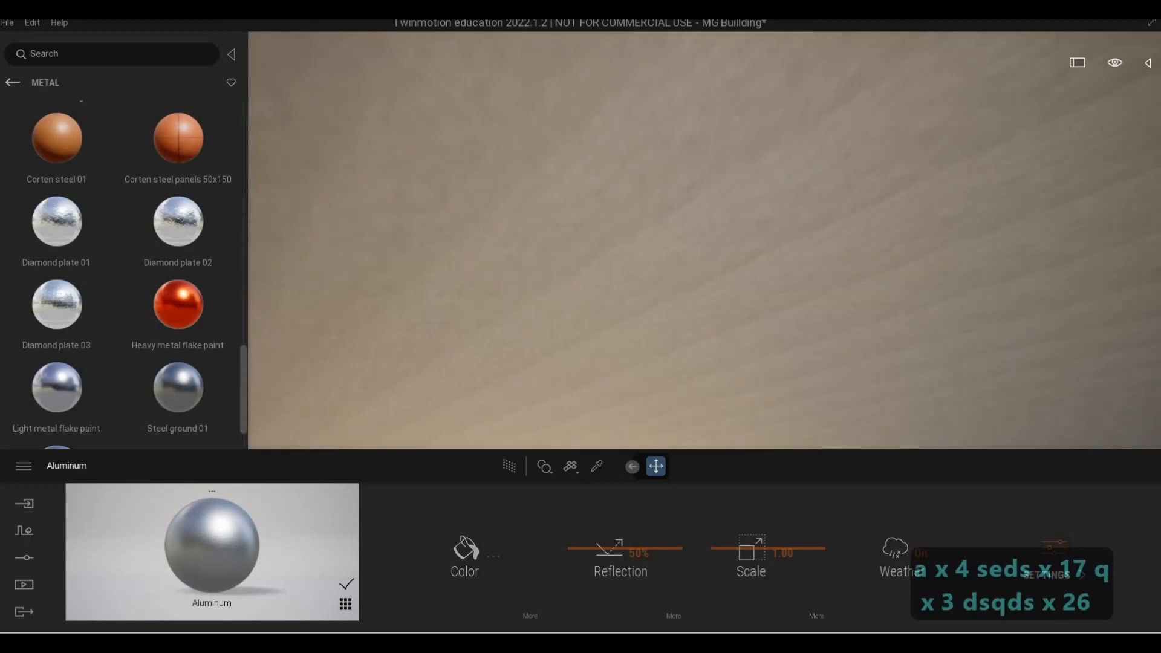
key(a)
key(w)
key(q)
key(a)
key(w)
key(q)
key(q)
key(q)
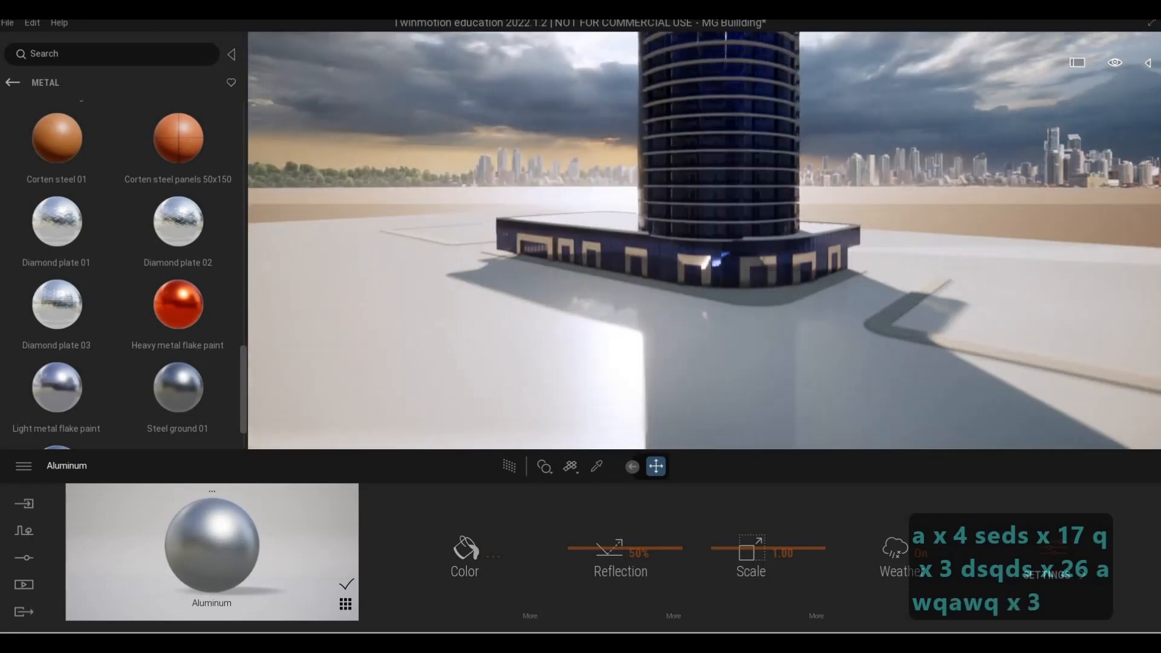
key(s)
key(s)
key(s)
key(s)
key(s)
key(s)
key(s)
key(s)
key(s)
key(s)
key(s)
key(s)
key(s)
key(s)
key(s)
key(s)
key(s)
key(s)
key(s)
key(s)
key(s)
key(s)
key(s)
key(s)
key(s)
key(s)
key(s)
key(s)
key(s)
key(s)
key(s)
key(s)
key(s)
key(s)
key(s)
key(s)
key(s)
key(s)
key(s)
key(s)
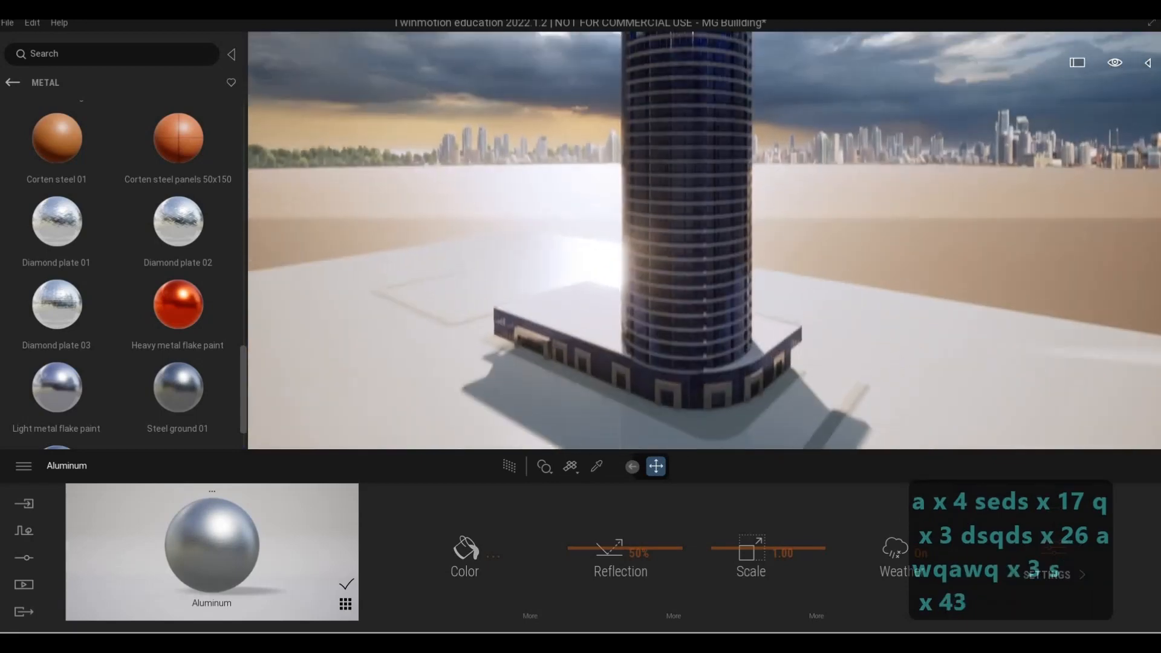
- Follow the tower up past its balconies to the roof and close in on the cylindrical rooftop volume
key(w)
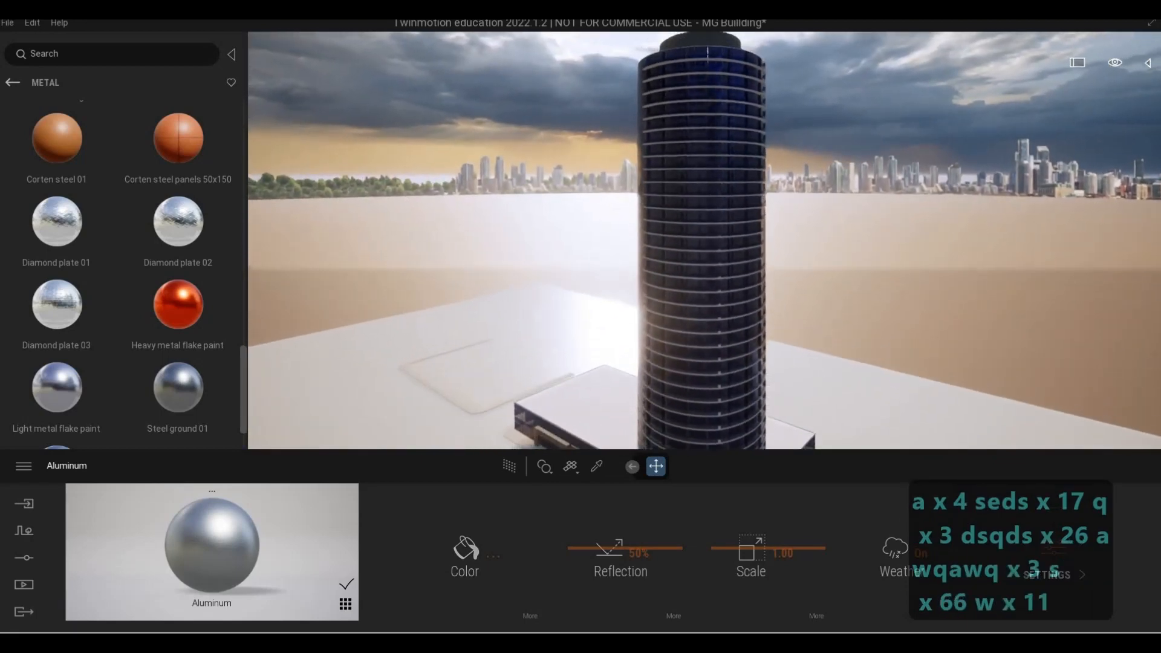
key(w)
key(w)
key(w)
key(w)
key(w)
key(w)
key(w)
key(w)
key(w)
key(w)
key(w)
key(w)
key(w)
key(w)
key(w)
key(w)
key(w)
key(w)
key(w)
key(w)
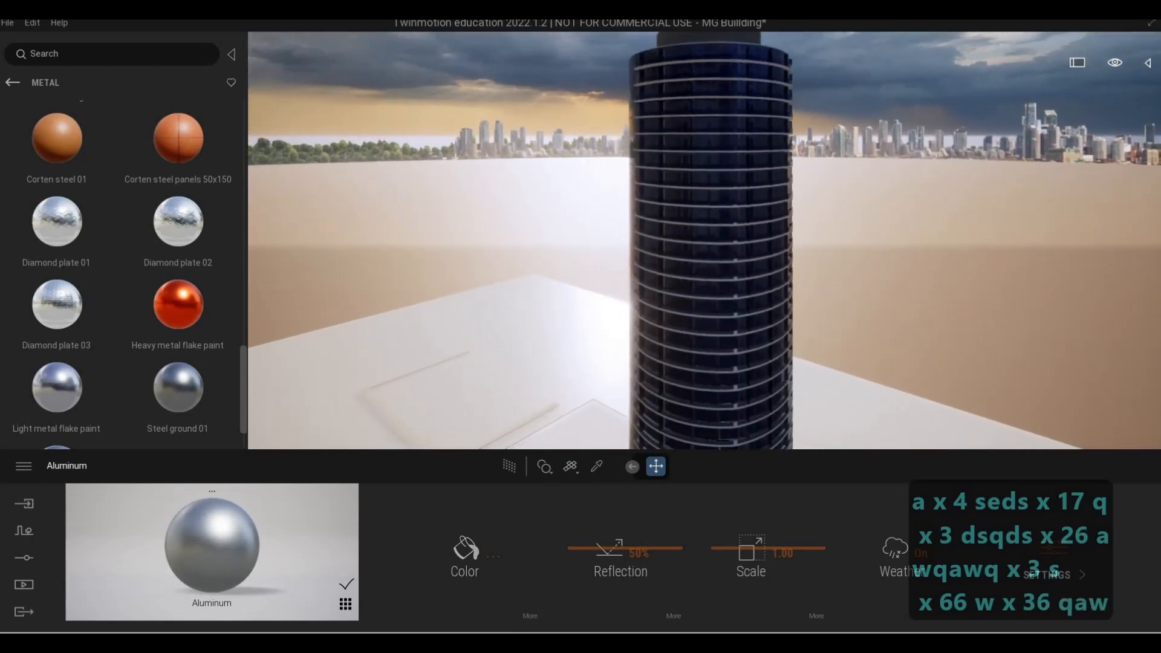
key(q)
key(q)
key(q)
key(q)
key(q)
key(q)
key(q)
key(q)
key(q)
key(q)
key(q)
key(q)
key(q)
key(q)
key(q)
key(q)
key(q)
key(q)
key(q)
key(q)
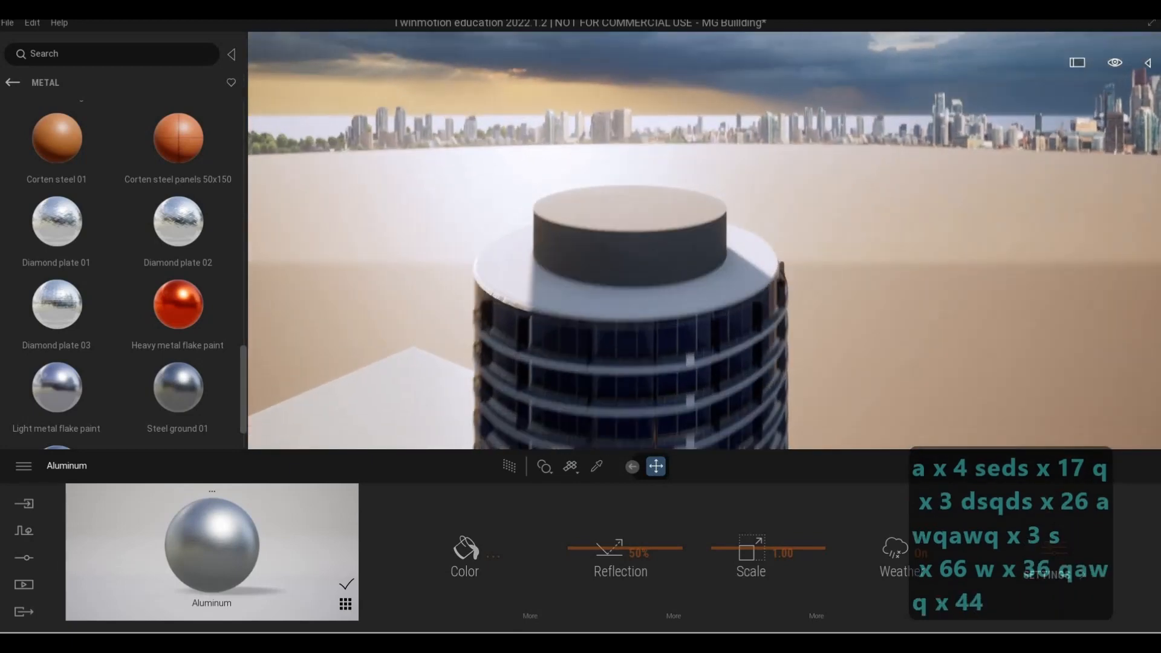
key(q)
key(q)
key(q)
key(q)
key(q)
key(q)
key(q)
key(q)
key(q)
key(e)
key(a)
key(e)
key(s)
key(e)
key(a)
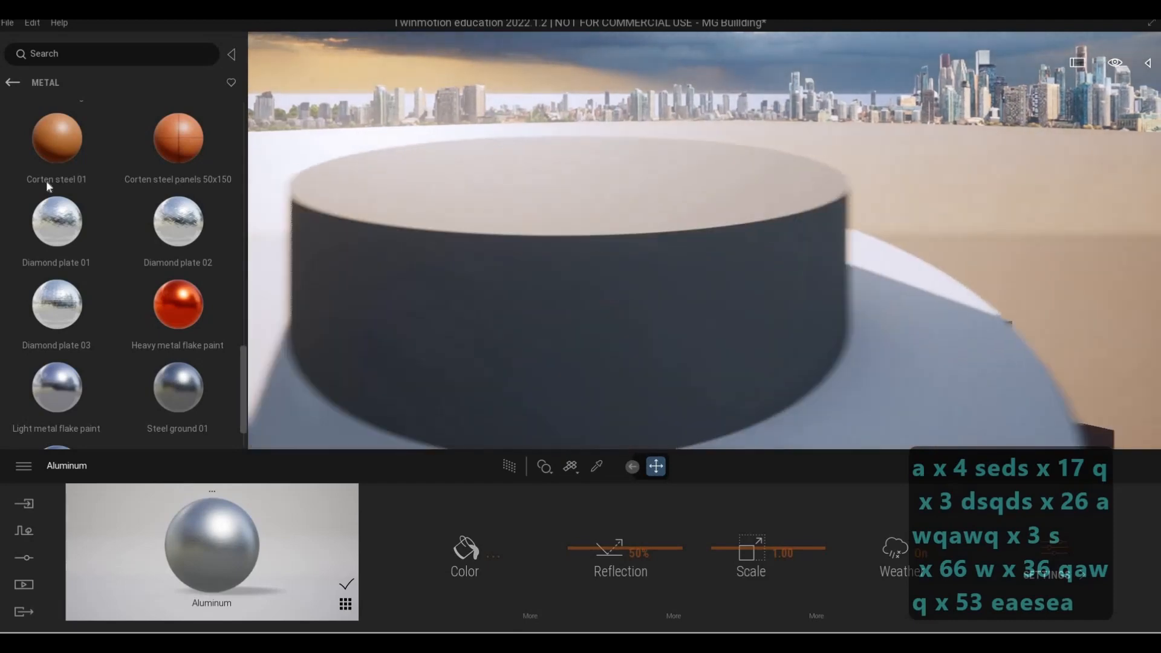
- Apply the Aluminium panels 150wide metal material to the cylindrical rooftop volume
scroll(113, 249, down, 1)
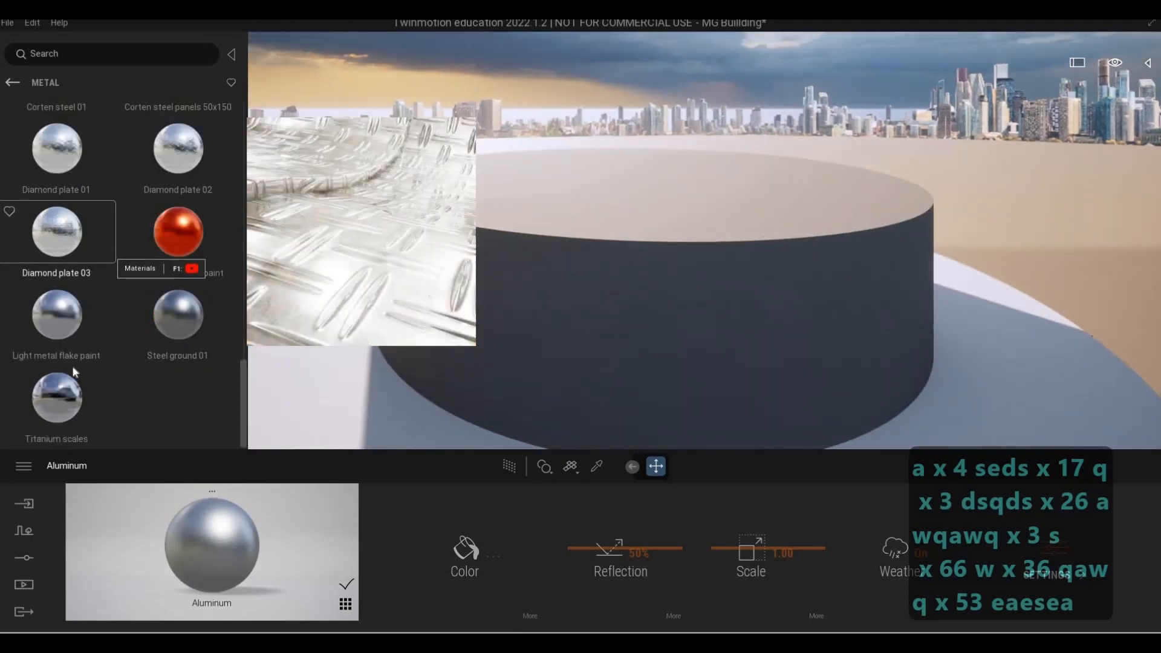
scroll(72, 368, up, 6)
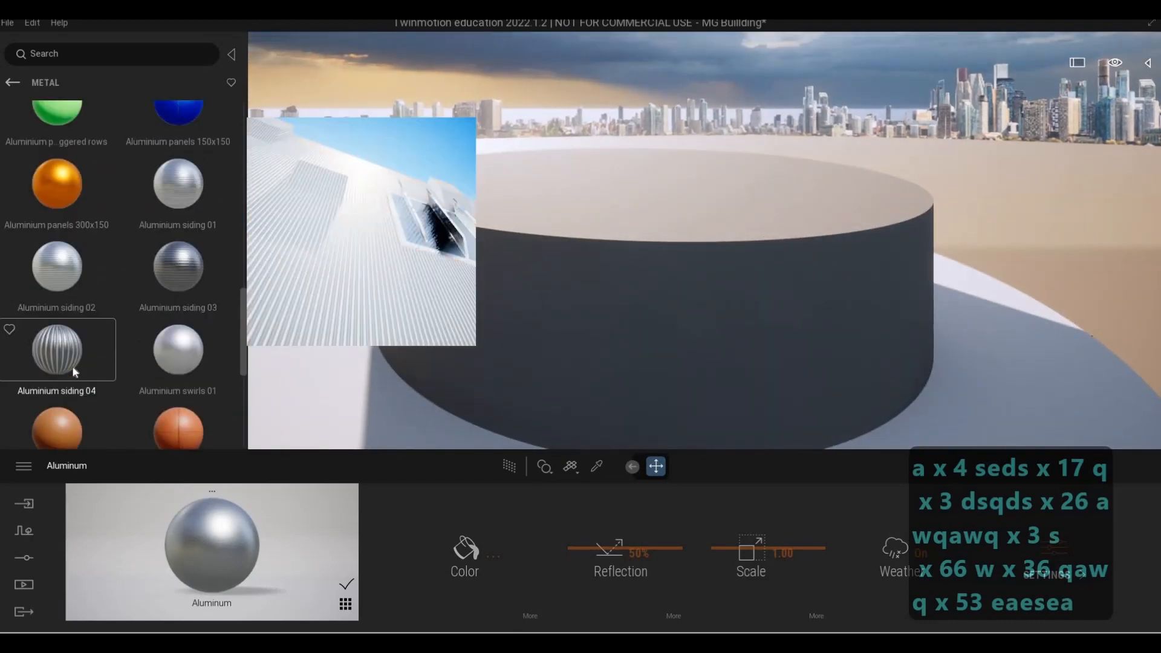
scroll(75, 356, up, 3)
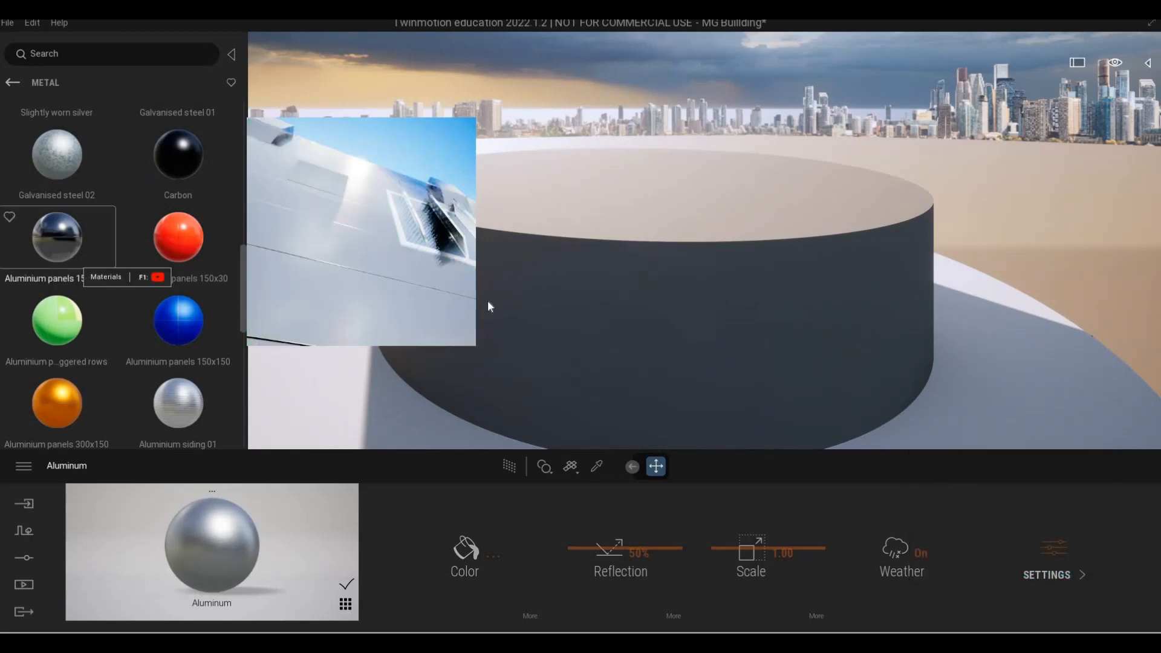
drag(488, 303, 758, 341)
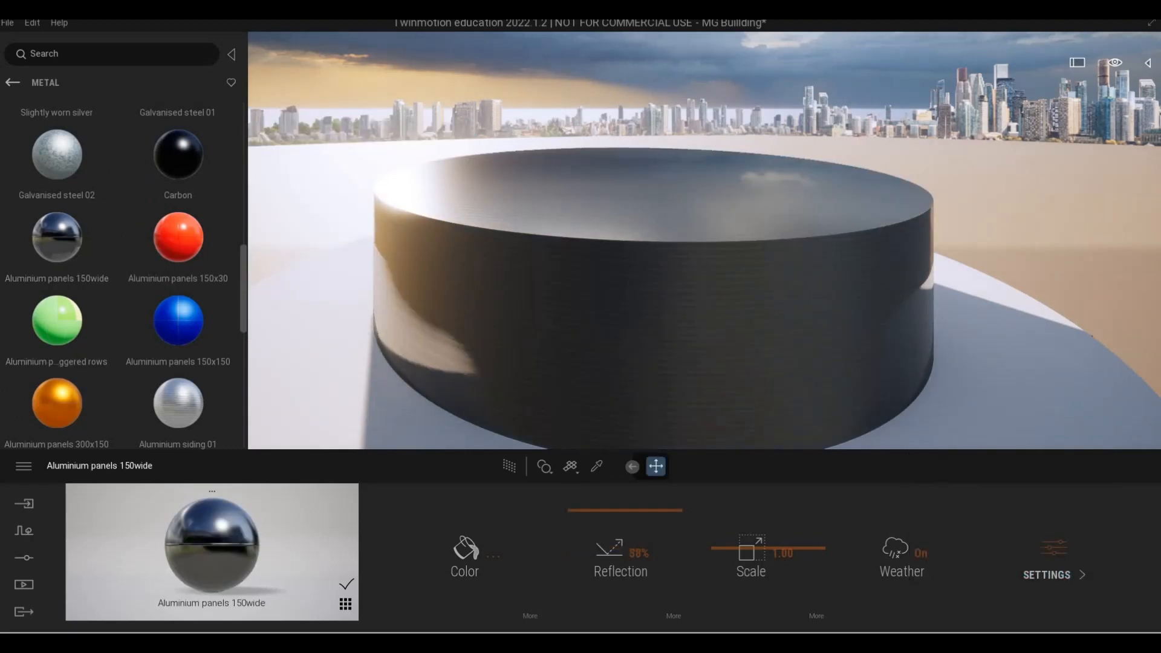
- Set the rooftop panel material's scale to 1.50 and check its joint lines from near and far
key(e)
key(w)
key(q)
key(w)
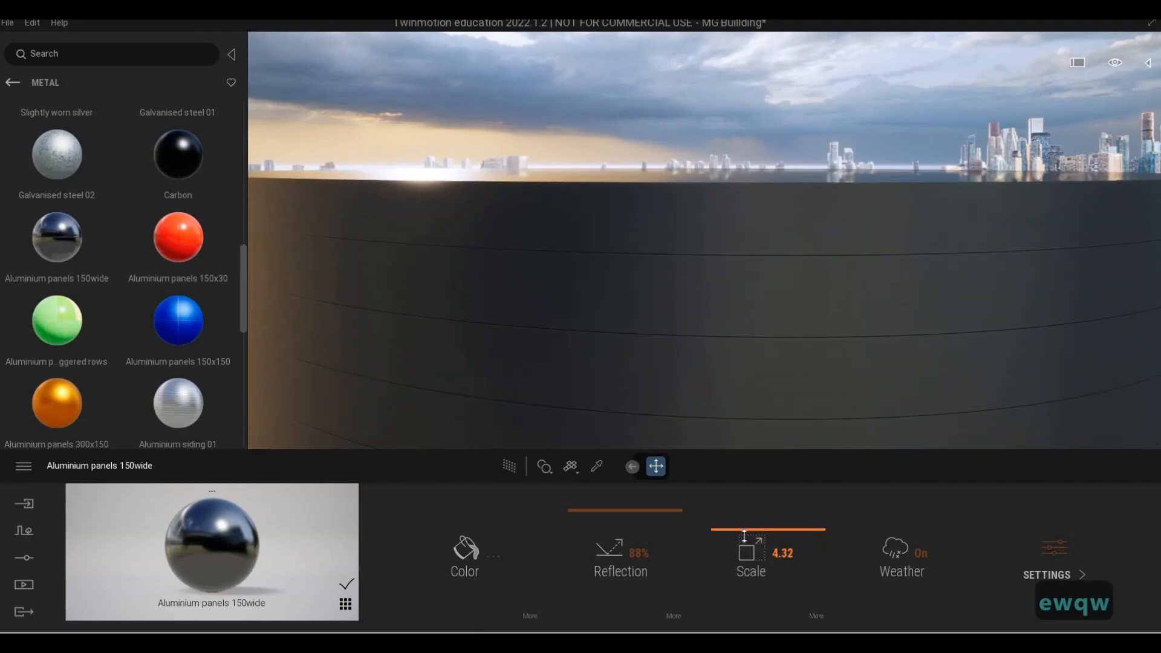
key(s)
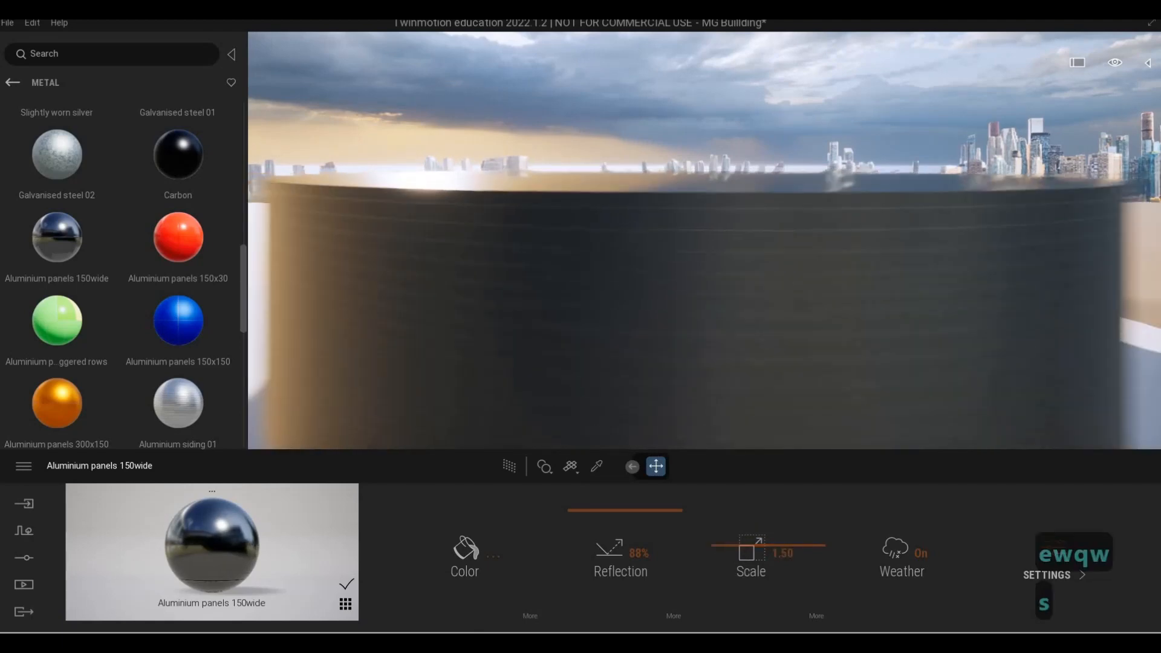
key(a)
- Apply Aluminium panels 150x150 to the cylindrical rooftop volume and recolour the material grey, hex 8C8F8E
mouse_move(195, 255)
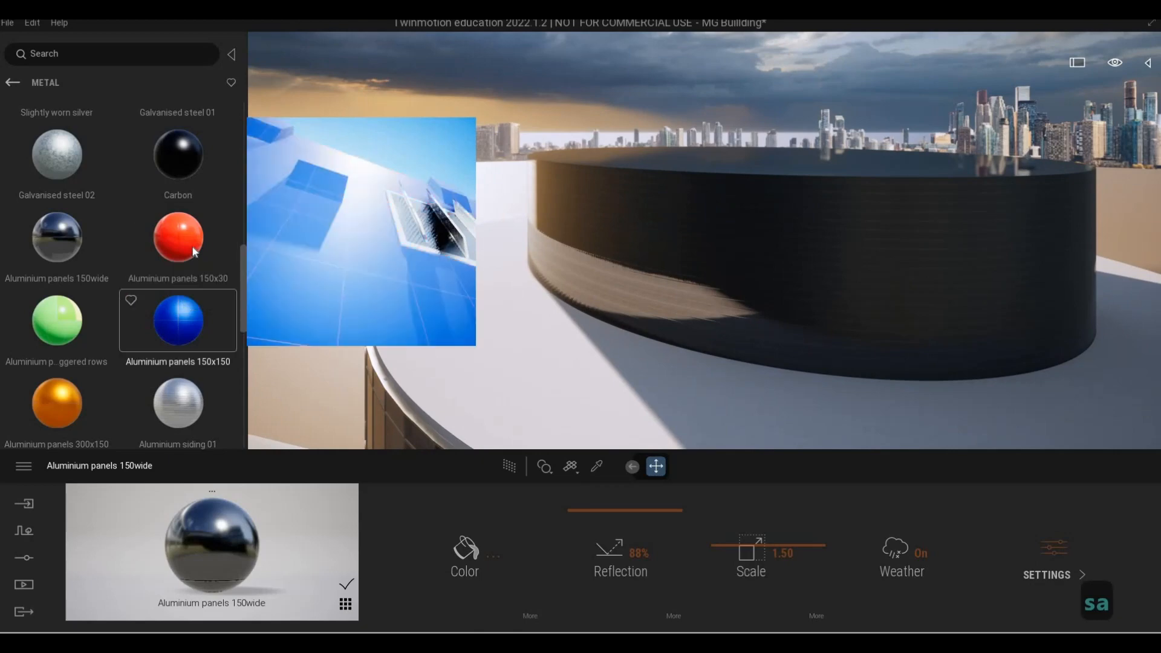
drag(356, 300, 759, 266)
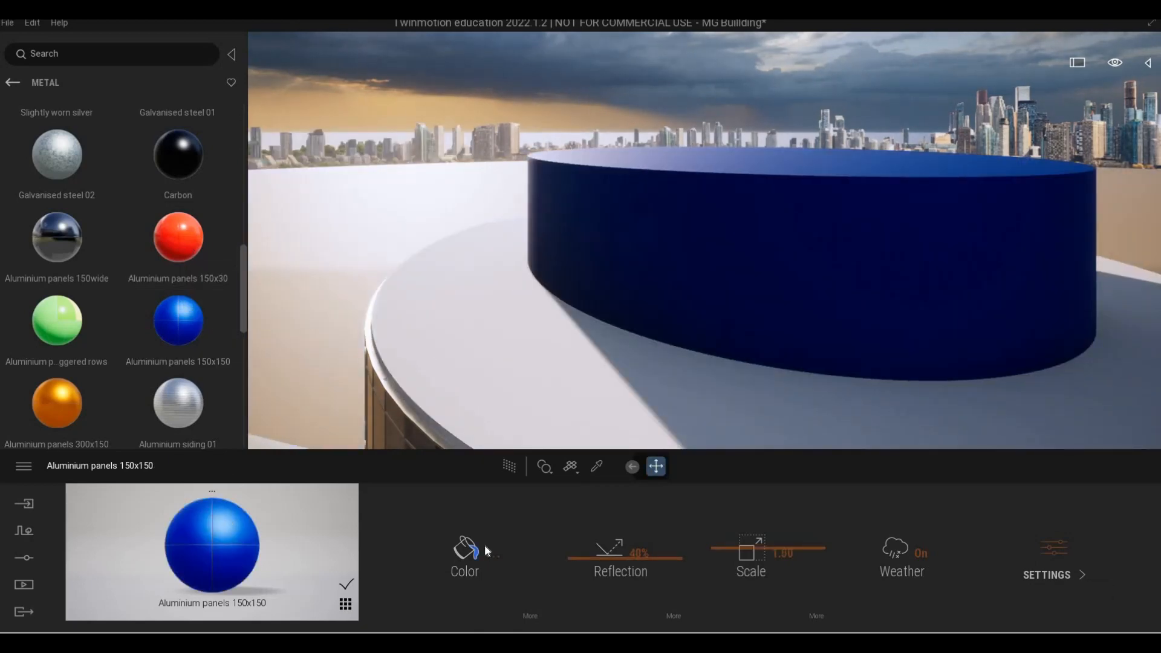
click(485, 546)
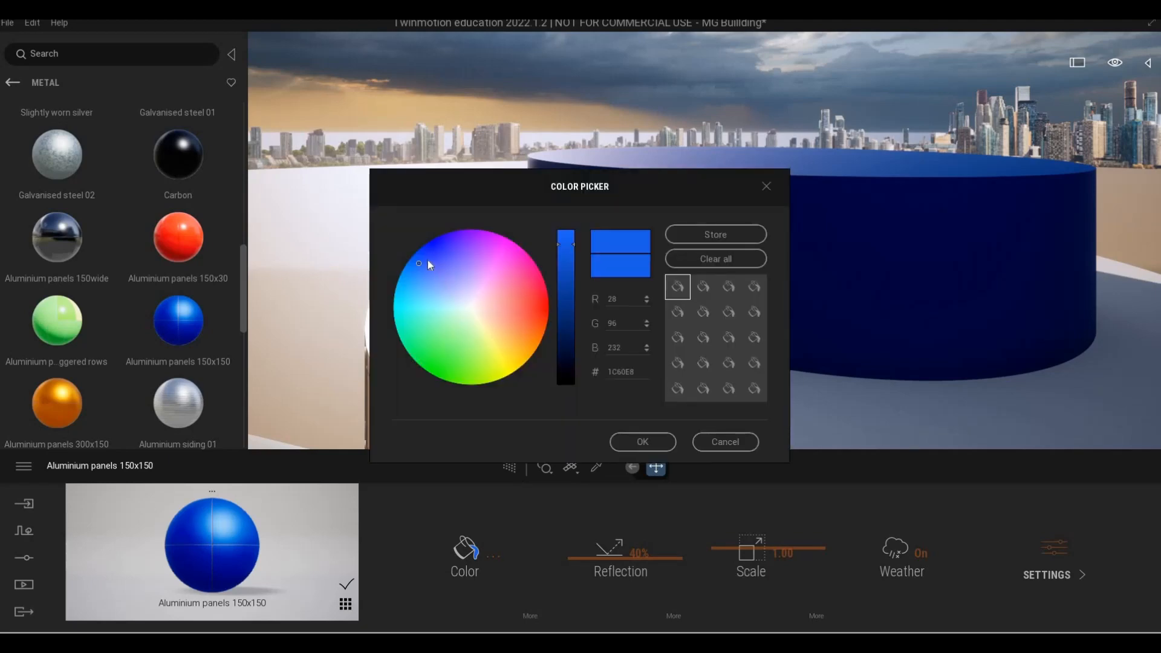
click(469, 307)
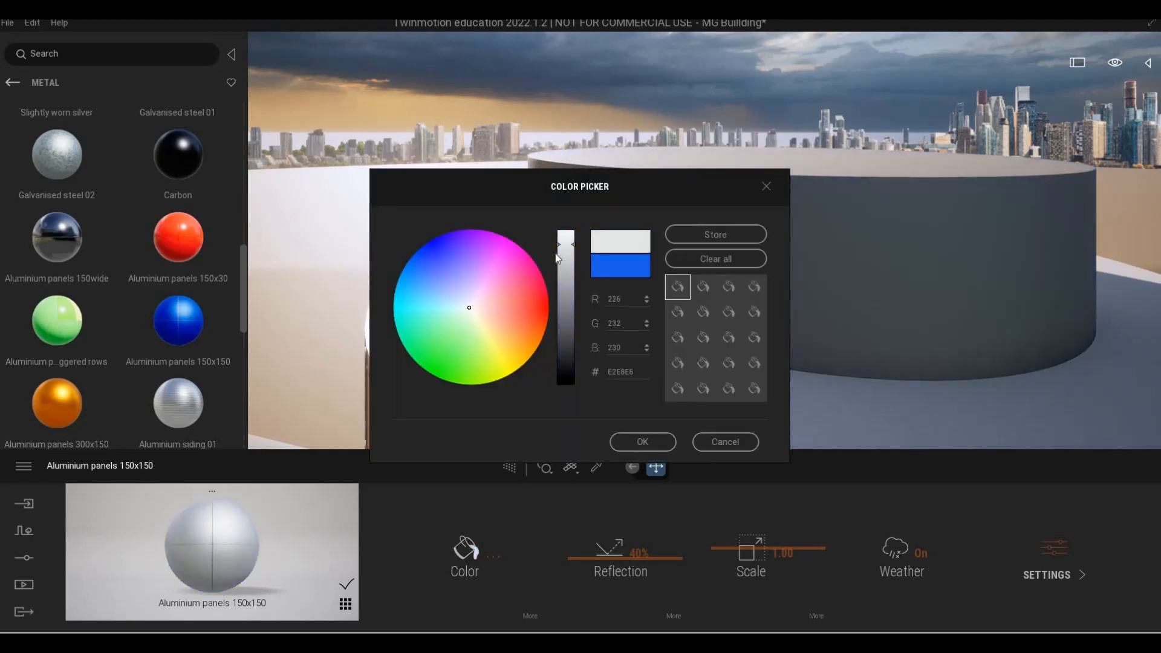
drag(561, 268, 561, 294)
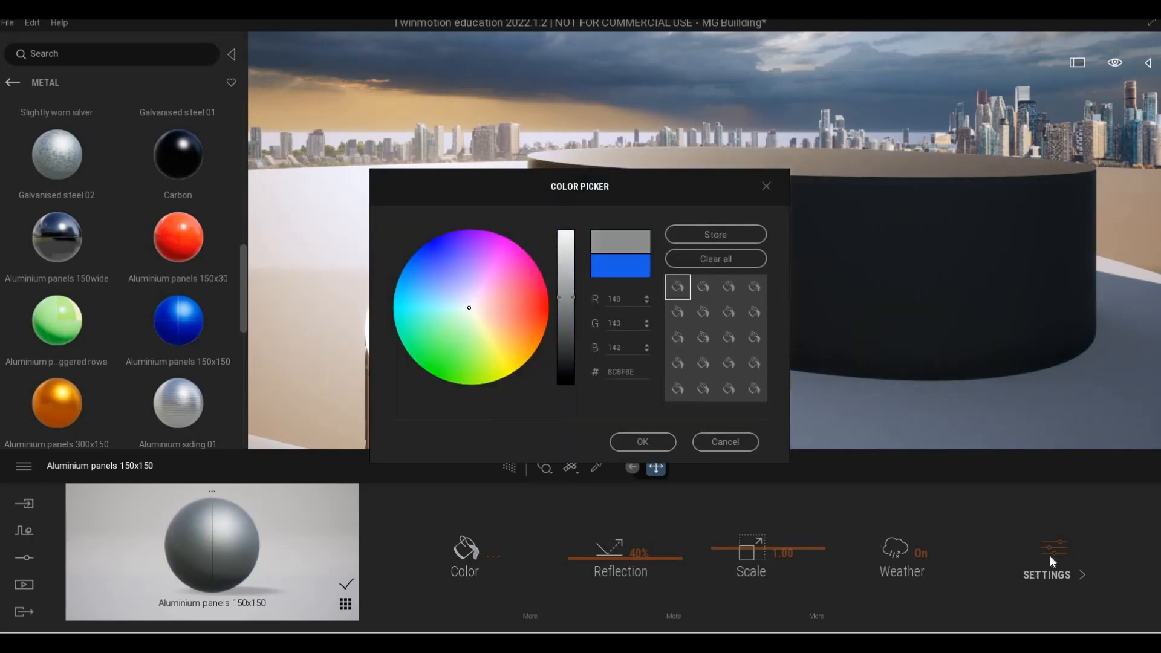
click(633, 436)
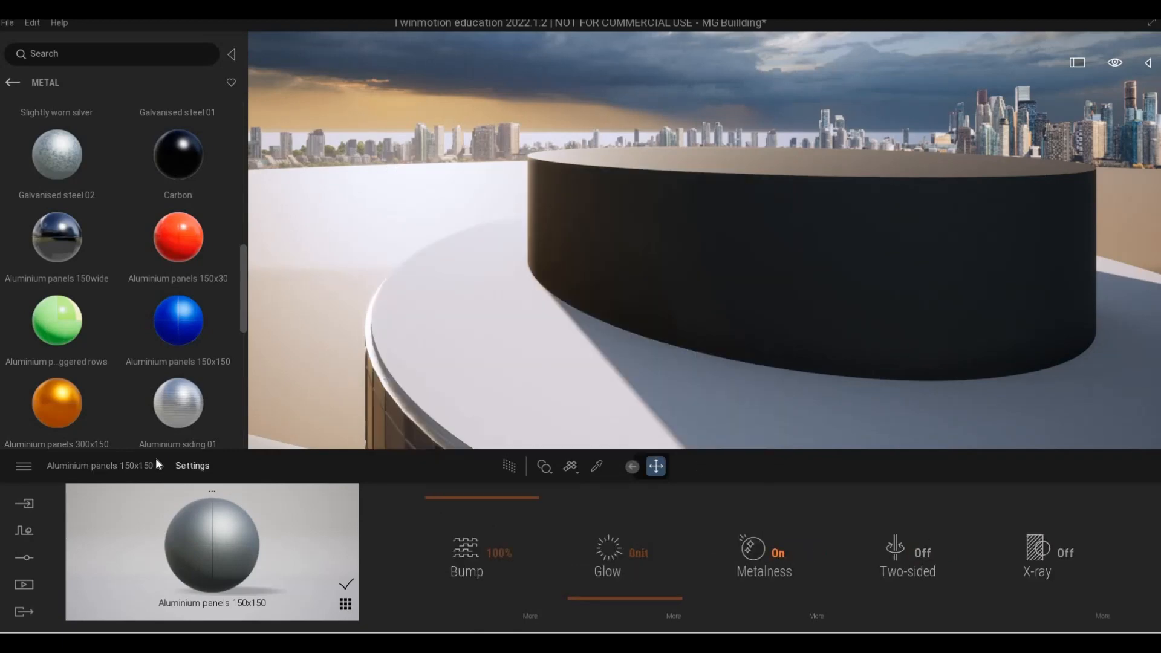
click(129, 464)
- Examine the recoloured rooftop volume from around the roof and review the upper tower's facade and balconies
scroll(677, 299, down, 2)
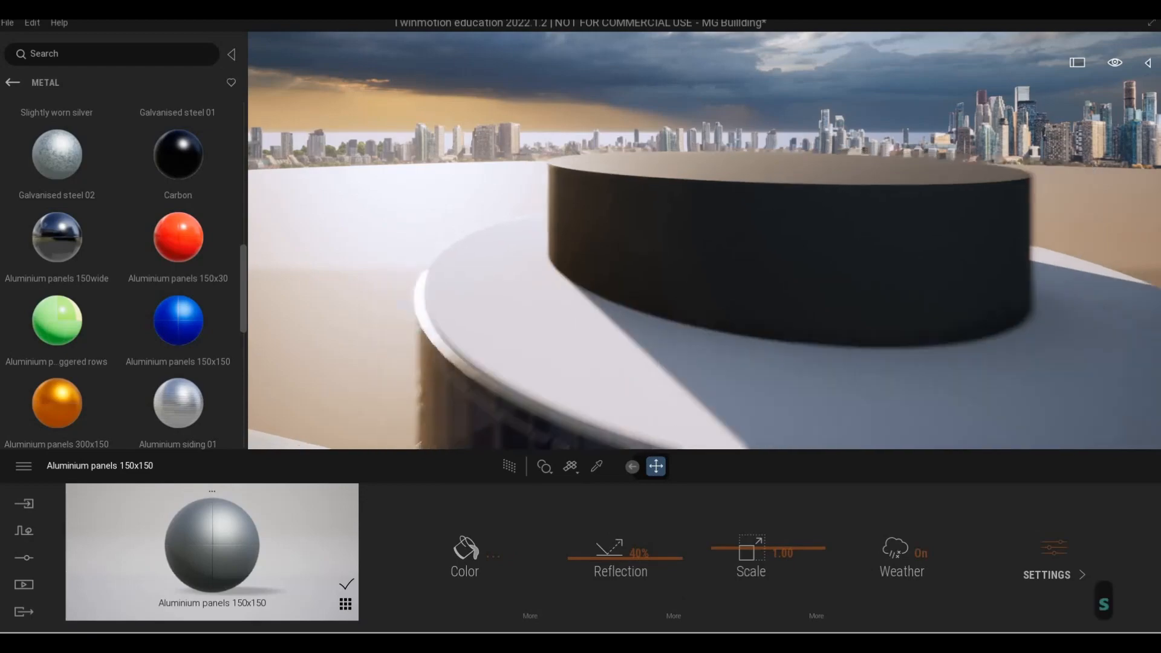
key(a)
key(e)
key(w)
key(q)
key(w)
key(q)
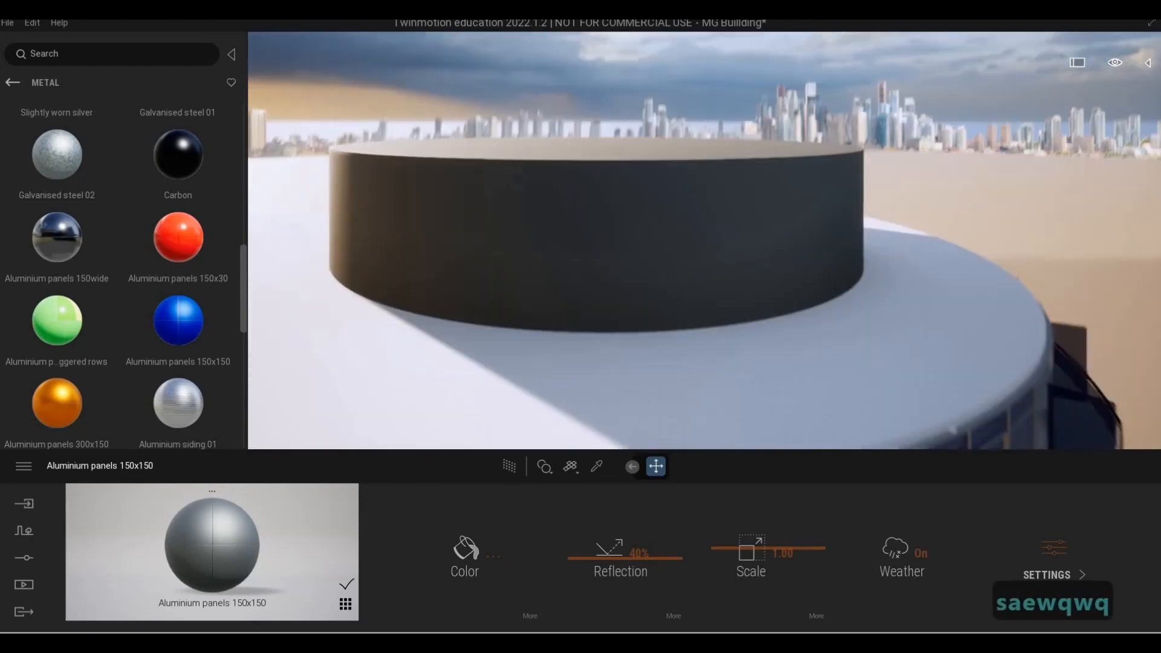
key(s)
key(a)
key(e)
key(e)
key(e)
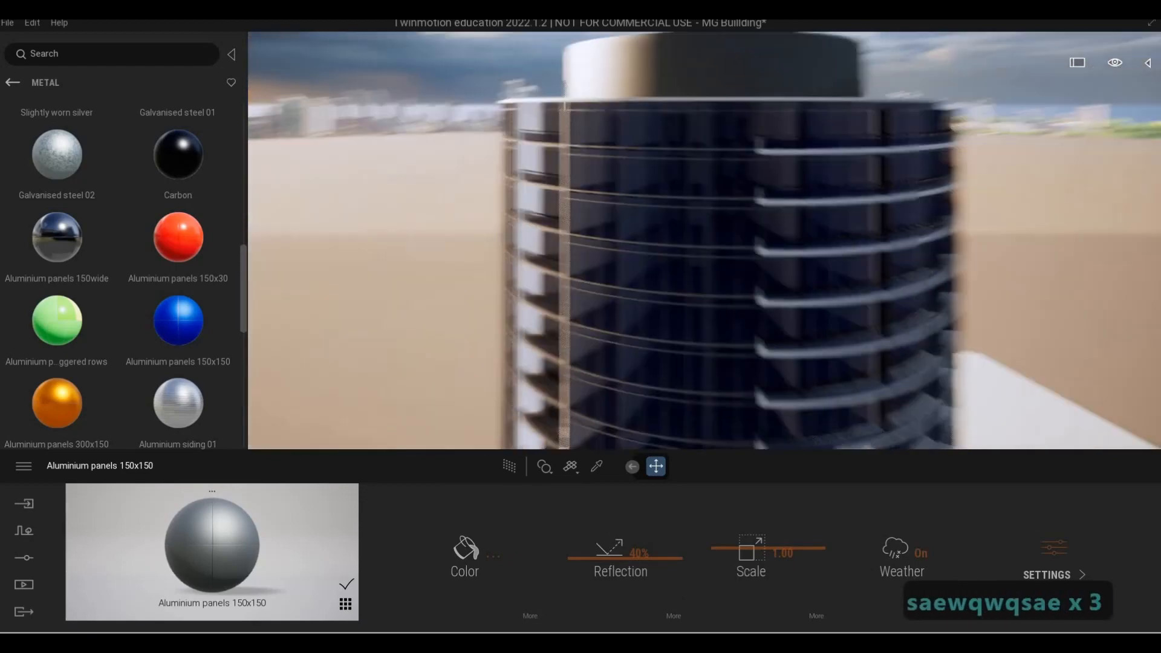
- Examine the tower's facade from the rooftop down to the glazed podium, its entrances and the surrounding sidewalk
key(e)
key(e)
key(s)
key(s)
key(s)
key(e)
key(d)
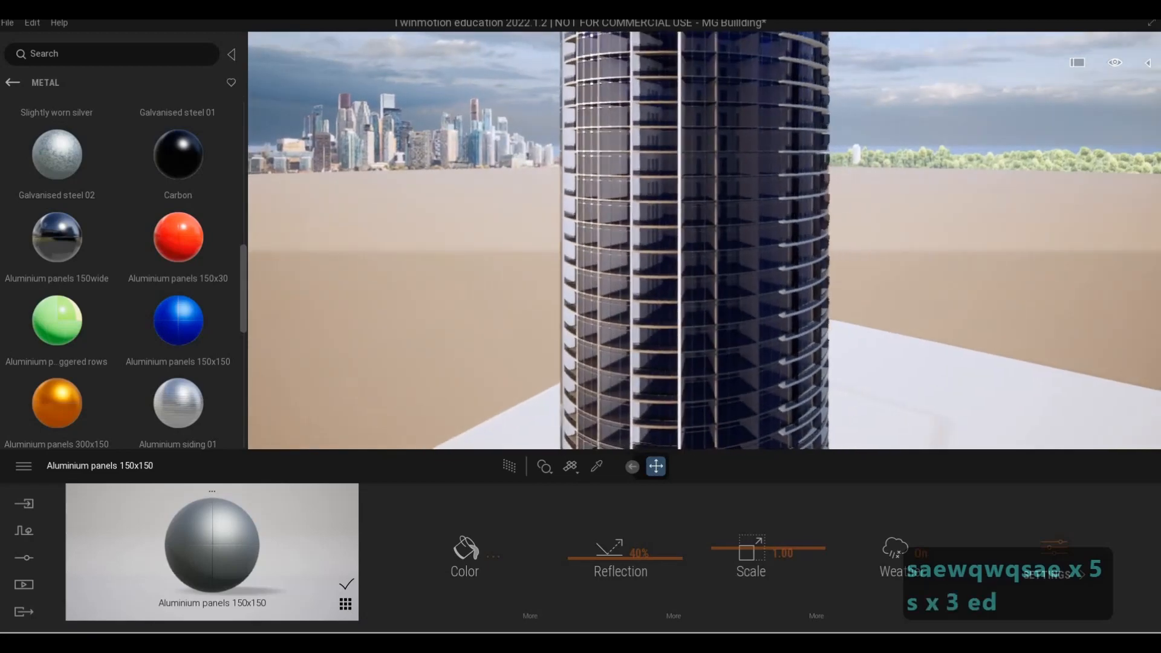
key(e)
key(e)
key(e)
key(e)
key(e)
key(e)
key(e)
key(e)
key(e)
key(e)
key(e)
key(e)
key(e)
key(e)
key(e)
key(e)
key(e)
key(e)
key(e)
key(e)
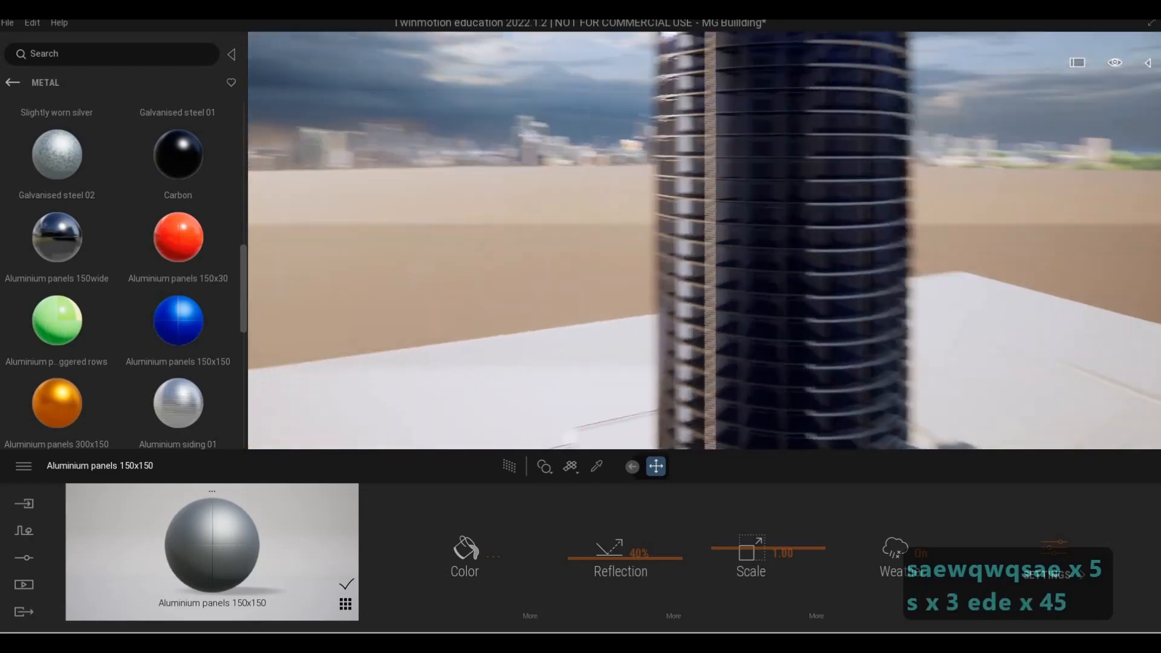
key(e)
key(e)
key(e)
key(e)
key(e)
key(e)
key(e)
key(e)
key(e)
key(e)
key(e)
key(e)
key(e)
key(e)
key(e)
key(e)
key(e)
key(e)
key(e)
key(e)
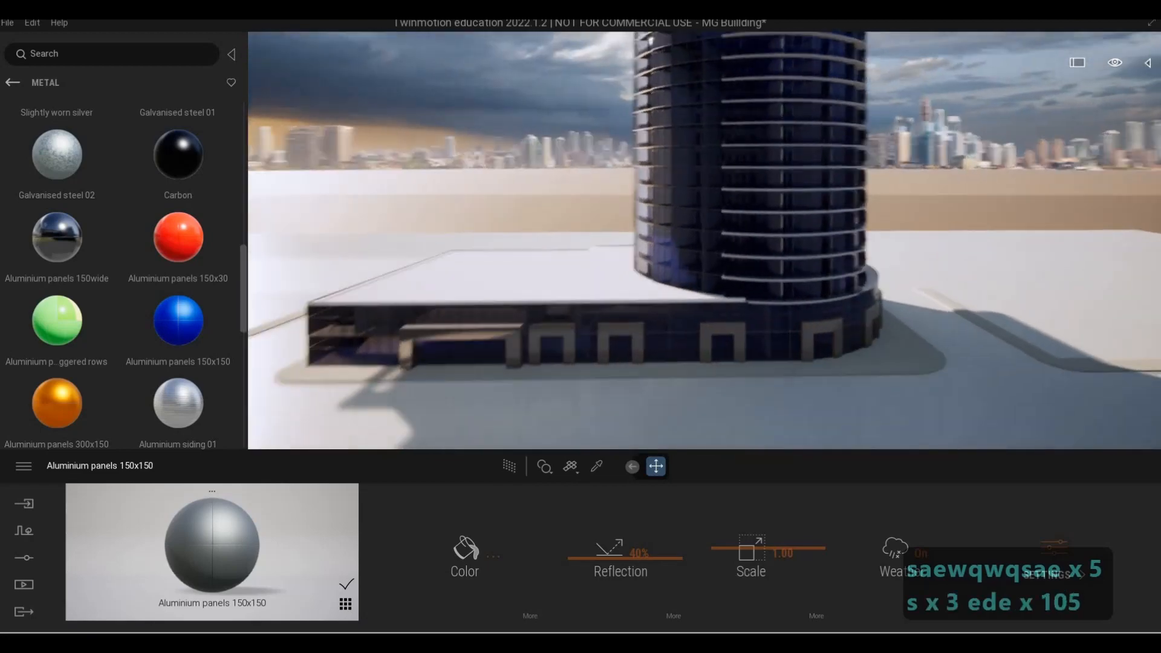
key(e)
key(e)
key(e)
key(e)
key(e)
key(e)
key(e)
key(e)
key(e)
key(e)
key(e)
key(e)
key(e)
key(e)
key(e)
key(q)
key(w)
key(w)
key(d)
key(s)
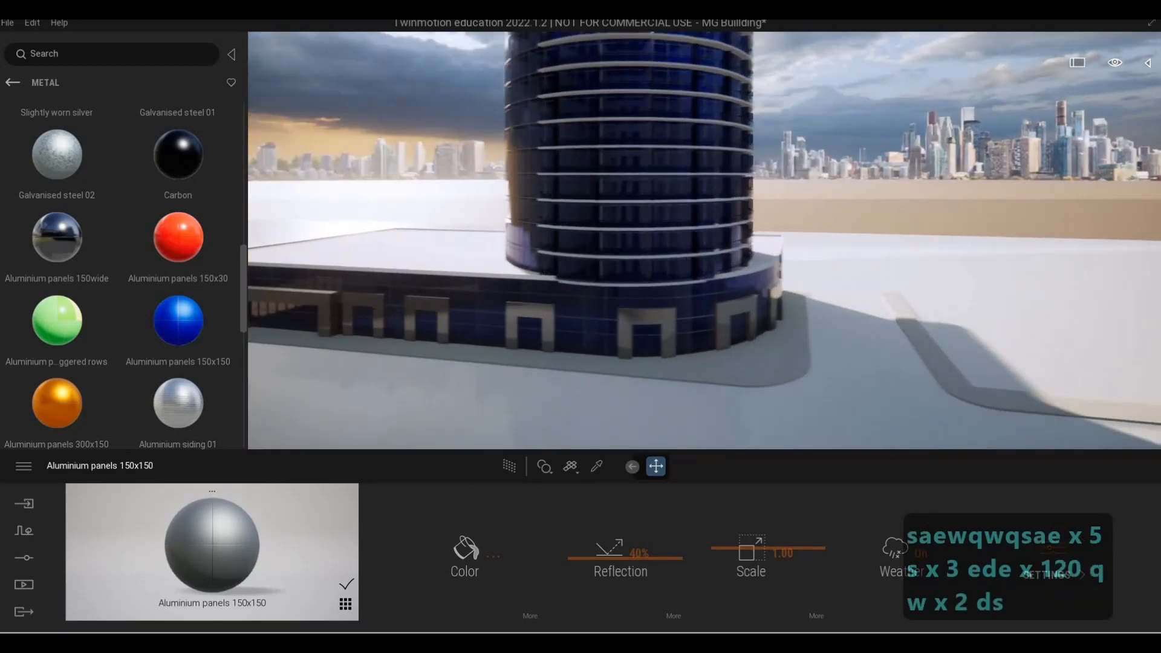
key(e)
key(w)
key(q)
key(e)
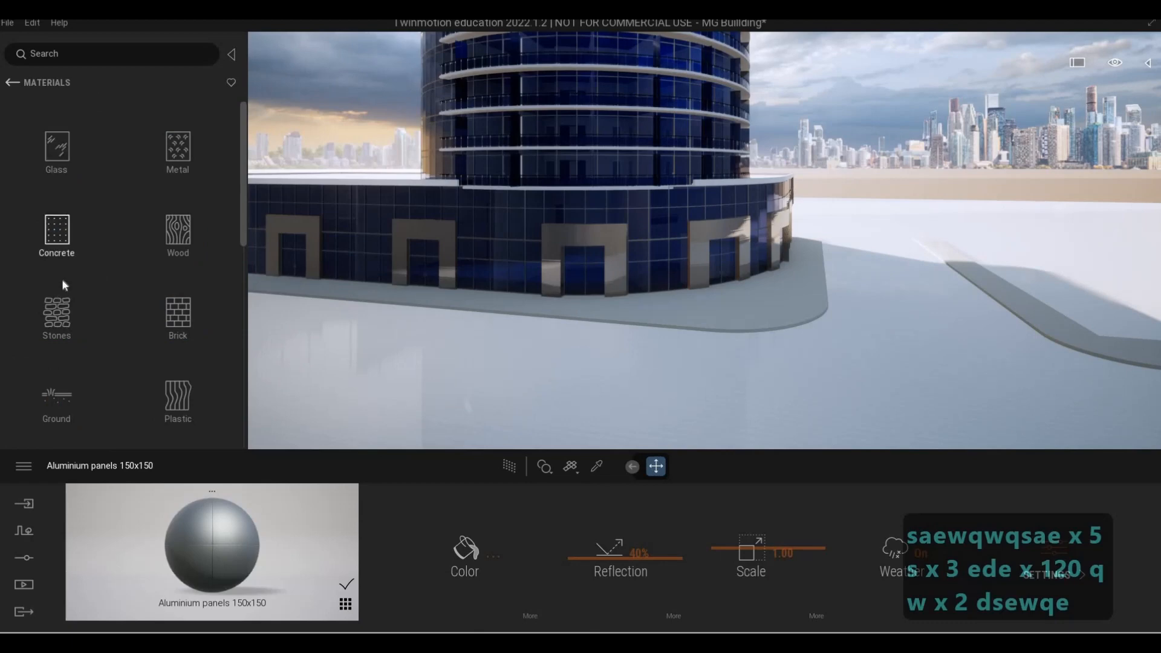
- Open the man-made ground materials and look through the asphalt, concrete road and cobblestone finishes
click(53, 396)
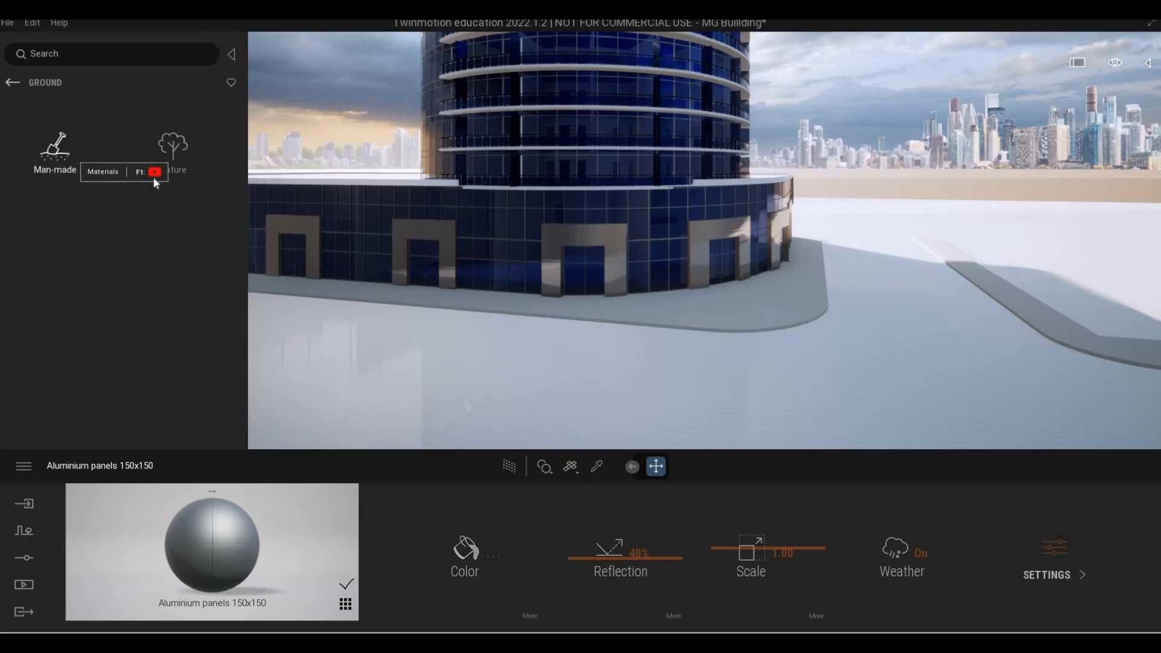
click(60, 155)
key(d)
key(w)
key(d)
key(w)
key(e)
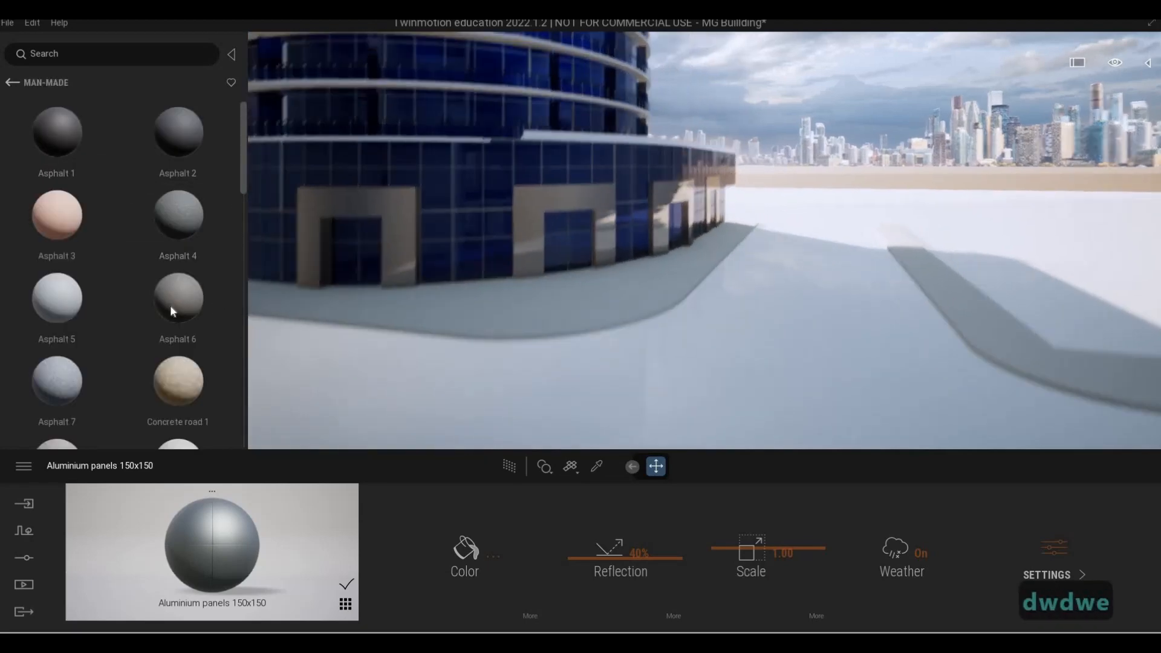
scroll(140, 348, down, 2)
key(a)
scroll(128, 336, down, 1)
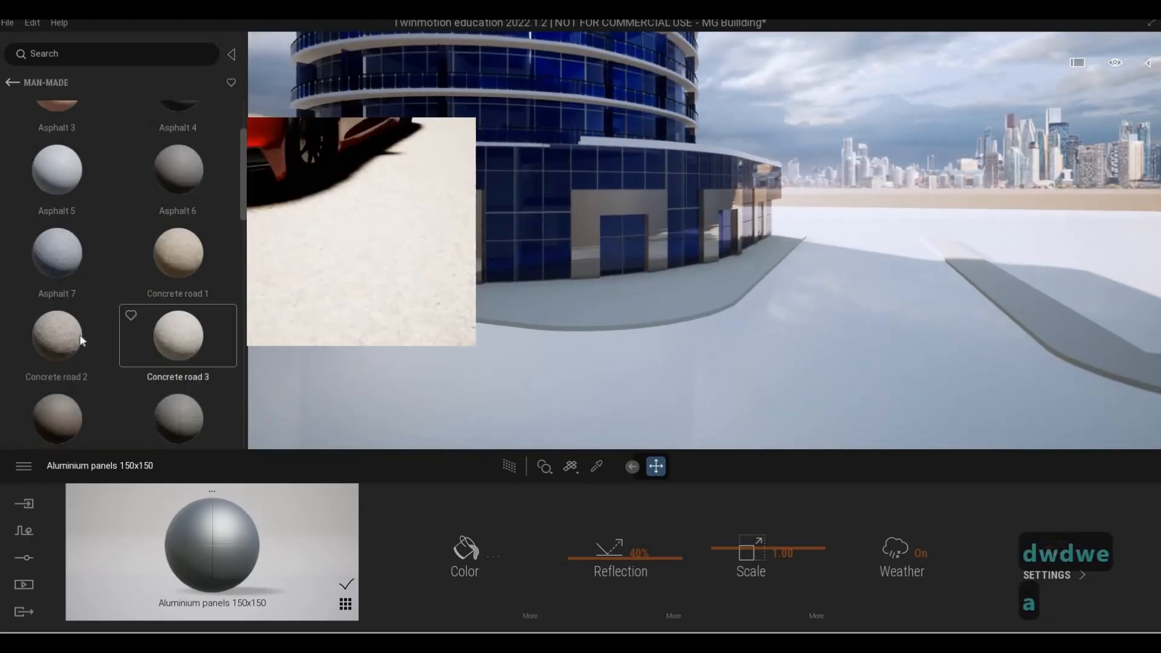
drag(75, 335, 499, 376)
scroll(76, 142, down, 4)
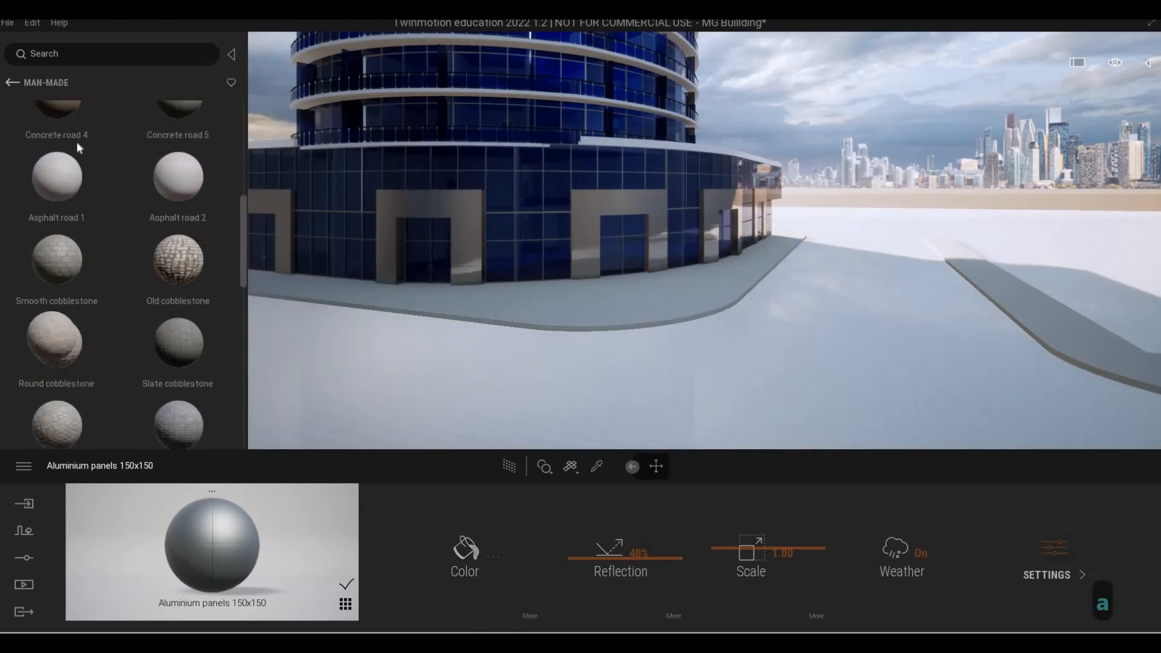
mouse_move(117, 236)
scroll(121, 231, up, 3)
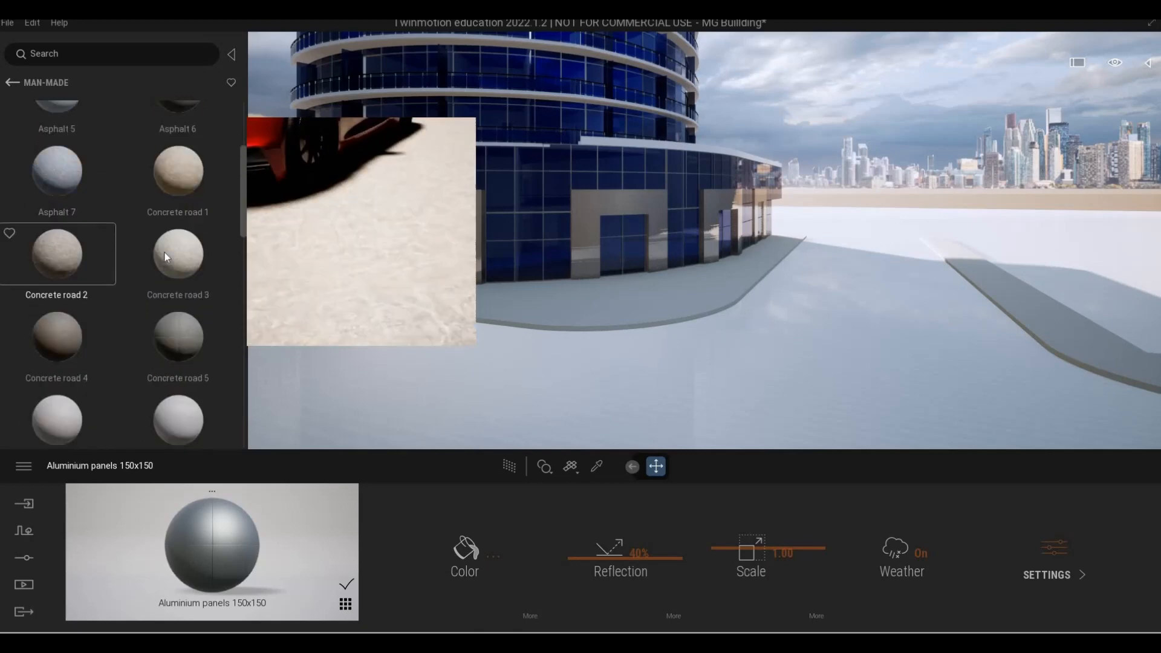
- Apply the Concrete road 5 material to the sidewalk around the podium with a scale of 4.65
key(a)
key(w)
key(a)
key(w)
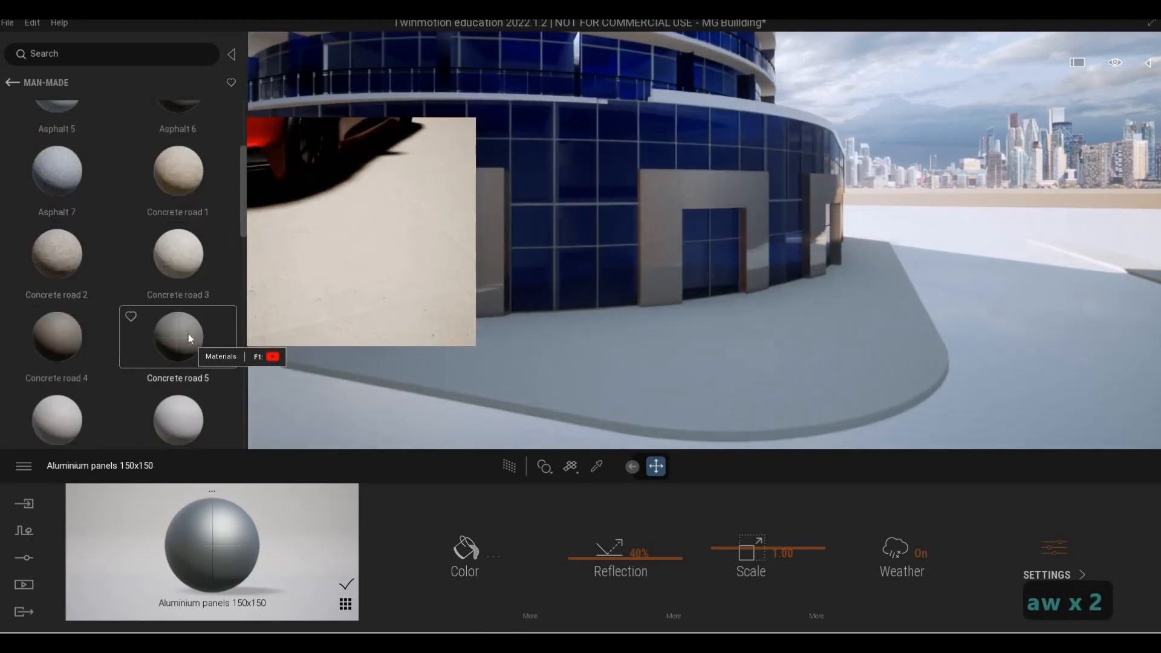
drag(493, 374, 494, 376)
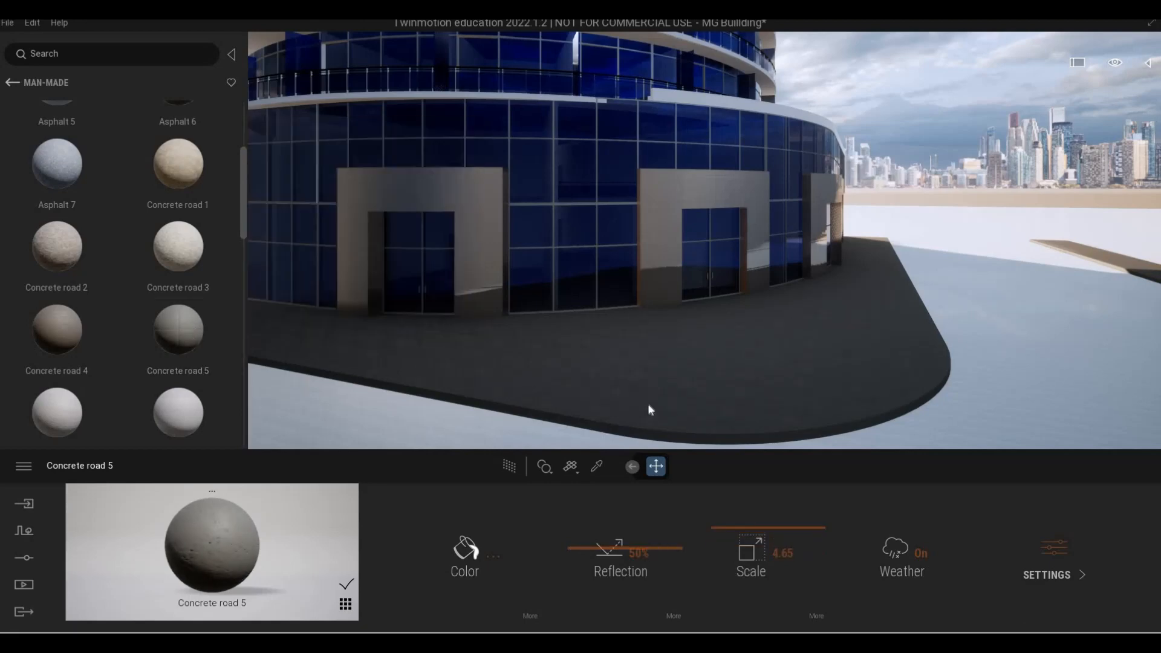
- Examine the sidewalk's concrete surface close to the podium entrances and from farther back
key(w)
key(e)
key(q)
key(s)
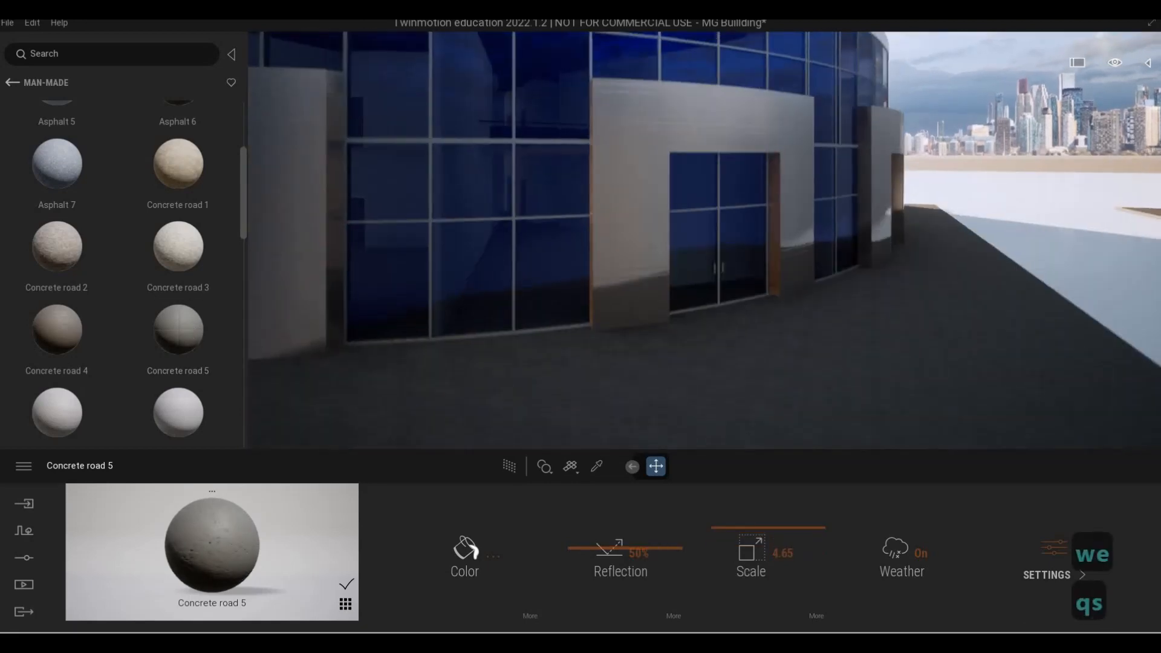
key(q)
key(s)
key(q)
key(s)
key(a)
key(s)
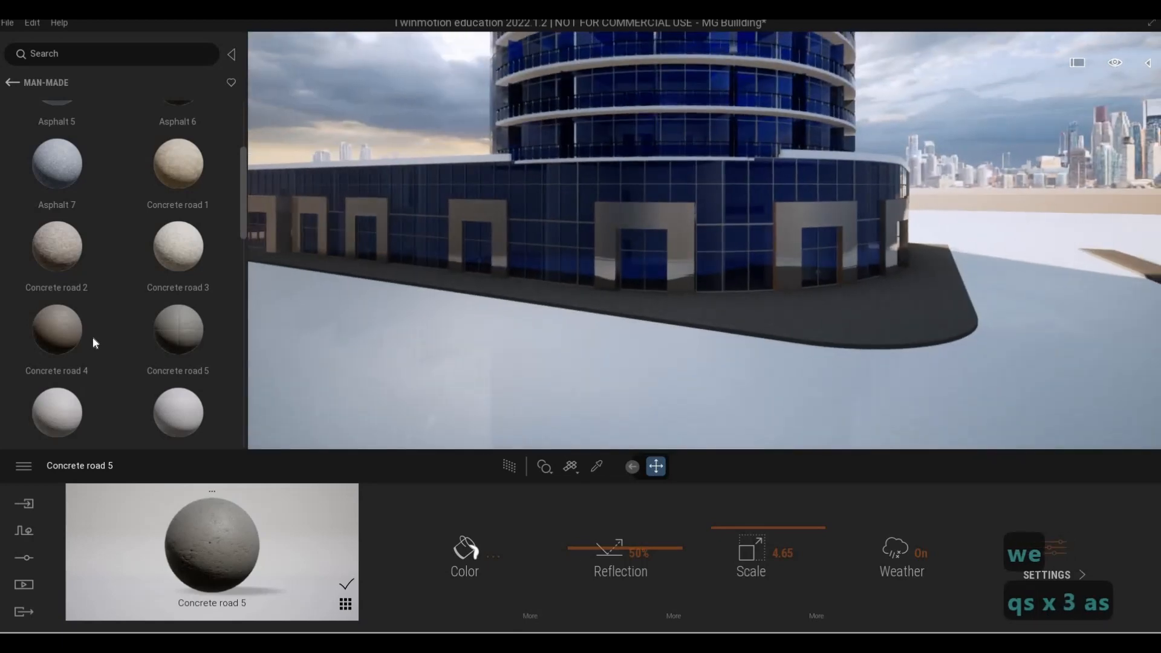
- Try Concrete road 4 on the road surface at a scale of 3.02 and check it up close
drag(57, 329, 560, 370)
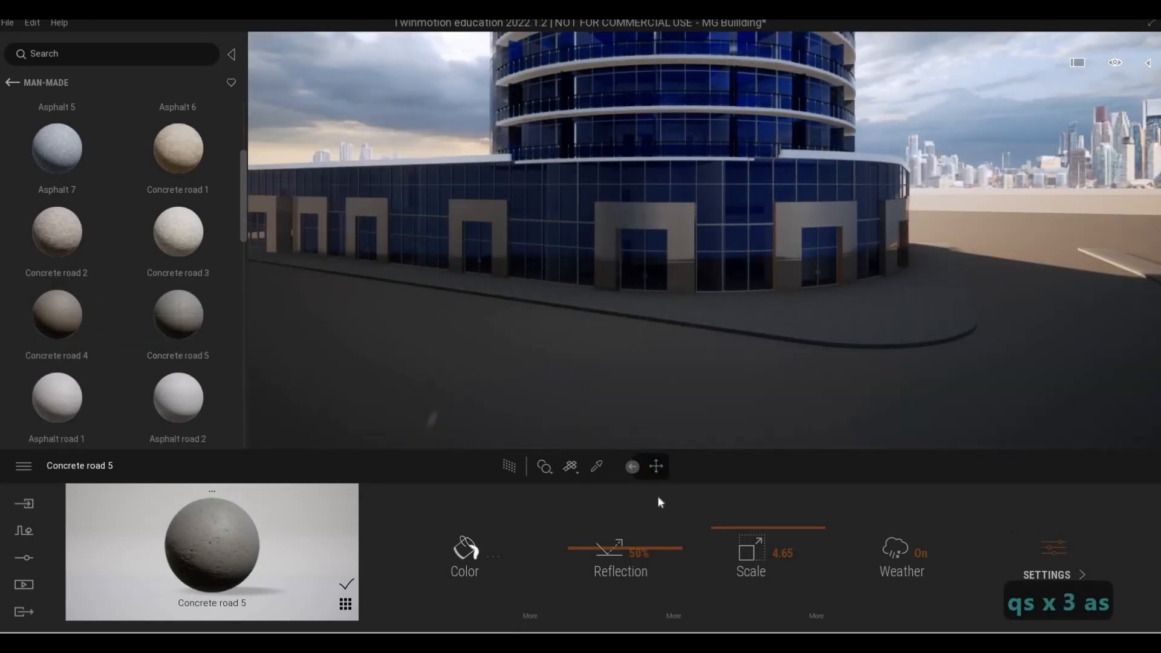
drag(737, 535, 746, 548)
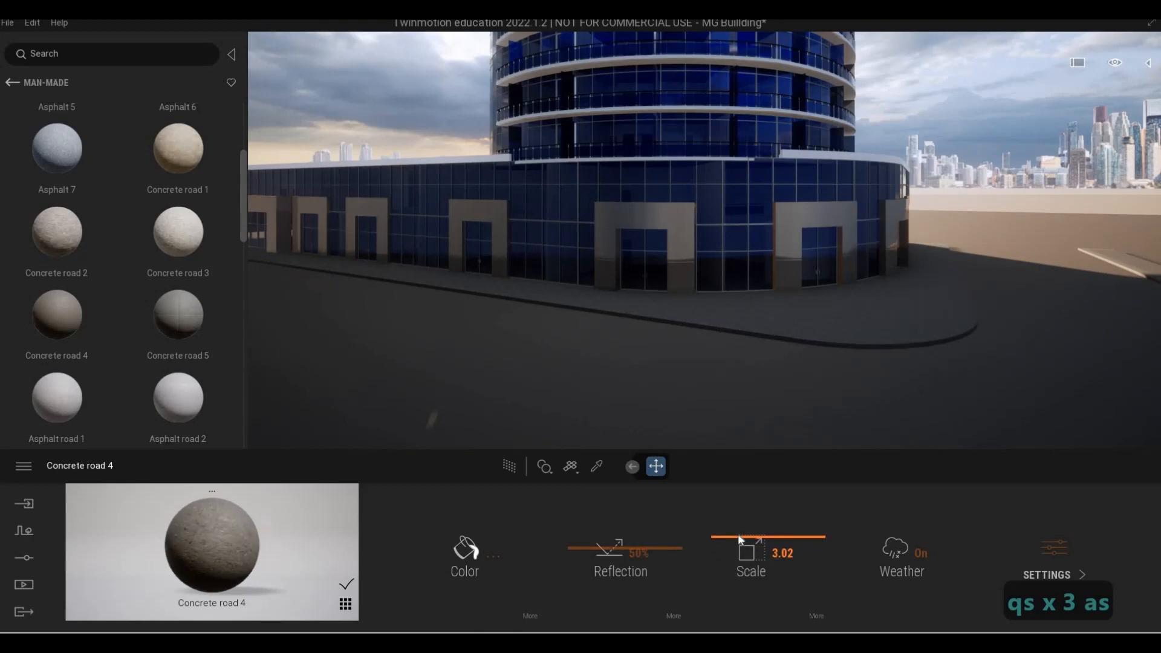
key(e)
key(w)
key(w)
key(w)
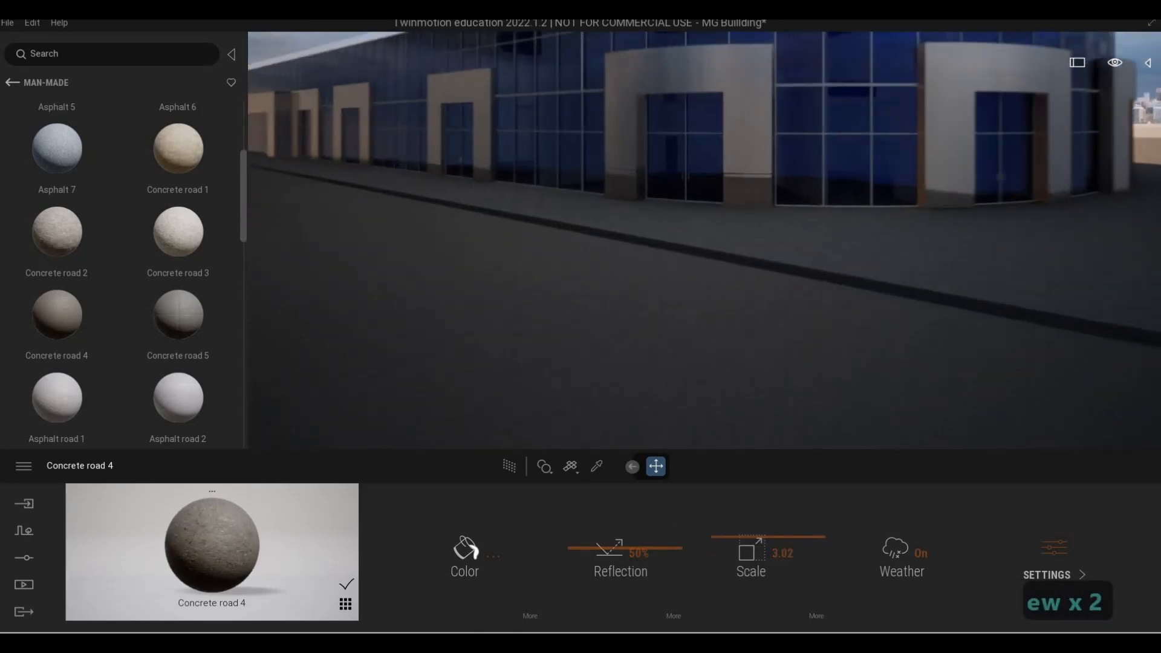
key(e)
key(q)
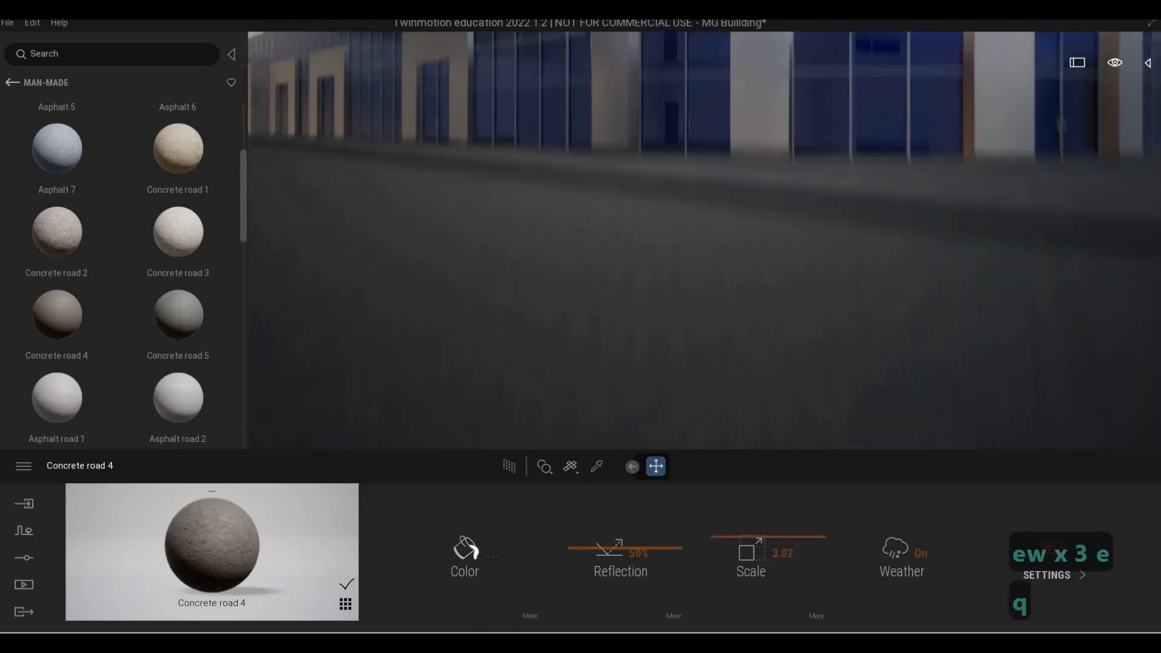
- Apply the Concrete road 3 material to the road surface in front of the podium
key(s)
key(w)
drag(179, 232, 738, 338)
key(s)
key(d)
key(s)
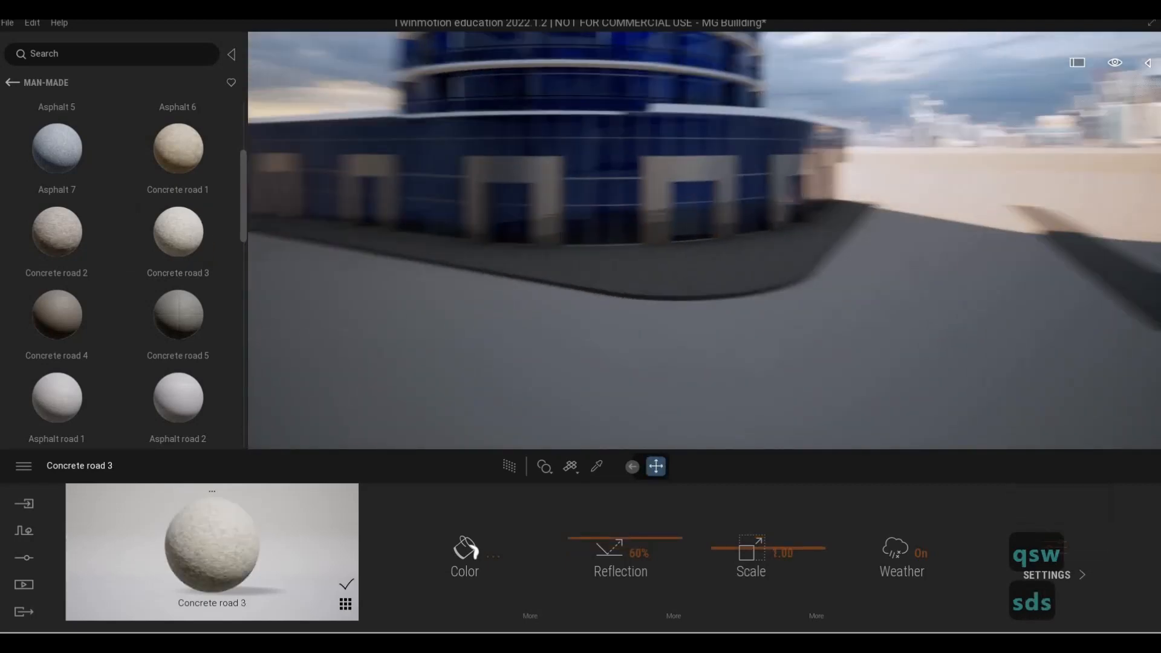
- Review the new road surface together with the podium and tower from street level and from a distance
key(a)
key(e)
key(s)
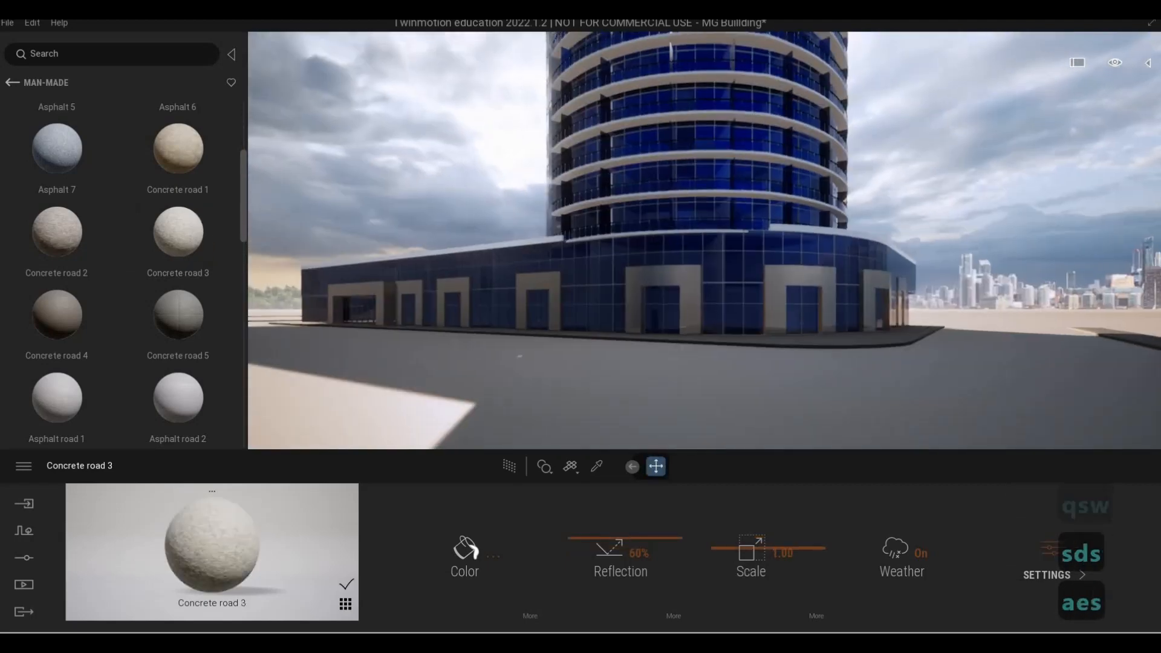
key(a)
key(e)
key(s)
key(d)
key(s)
key(d)
key(s)
key(q)
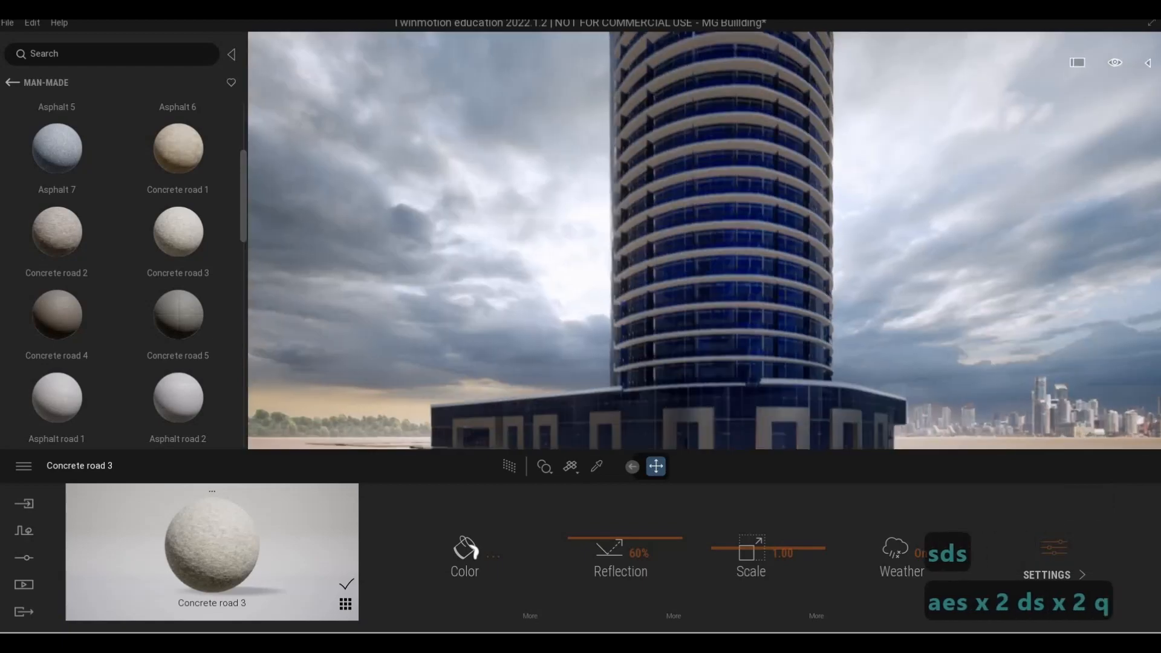
key(d)
key(s)
key(d)
key(w)
key(w)
key(w)
key(w)
key(w)
key(w)
key(w)
key(w)
key(w)
key(w)
key(w)
key(w)
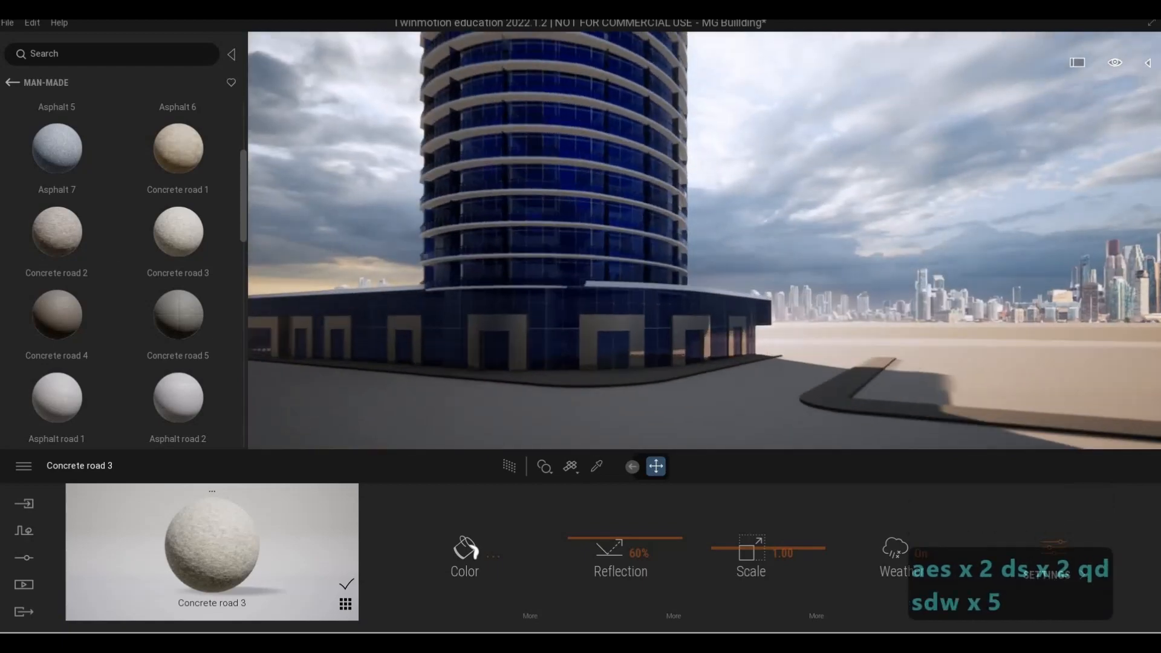
- Return to the Ground material categories and inspect the road and sidewalk along both sides of the podium
click(14, 84)
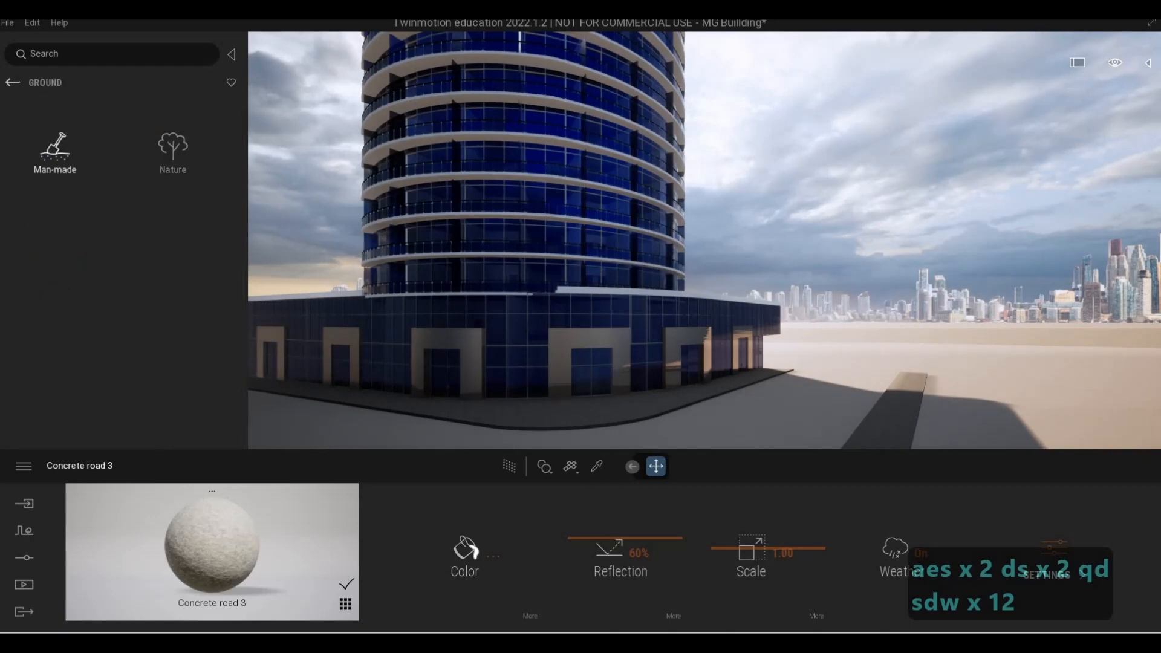
key(s)
key(s)
key(a)
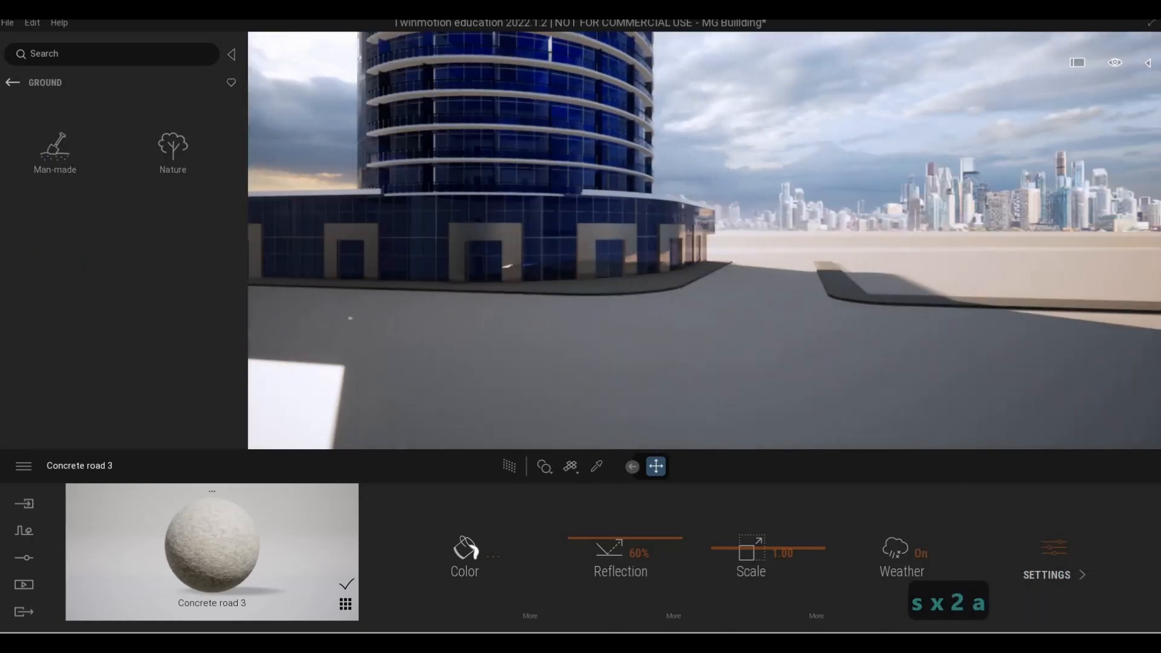
key(d)
key(a)
key(w)
key(w)
key(w)
key(w)
key(w)
key(w)
key(w)
key(w)
key(w)
key(w)
key(w)
key(w)
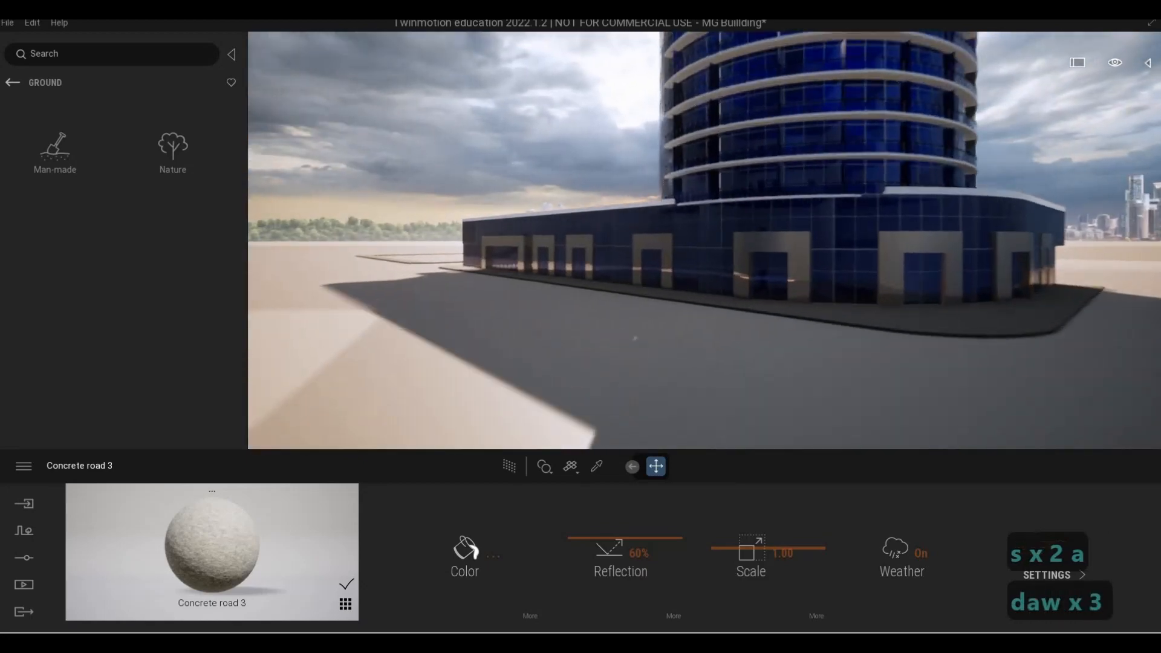
- Inspect the empty lots and open ground around the podium, and return to the top level of the library
key(a)
key(w)
key(d)
key(a)
key(w)
key(w)
key(w)
key(w)
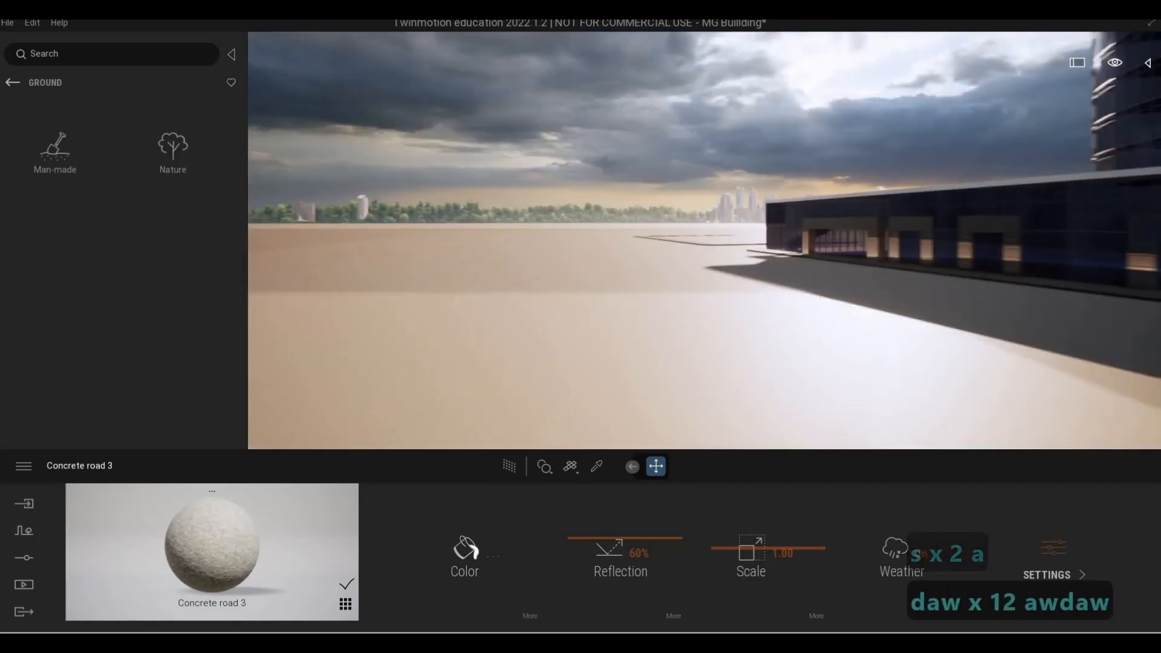
key(q)
key(a)
key(w)
key(w)
key(w)
key(w)
key(w)
key(w)
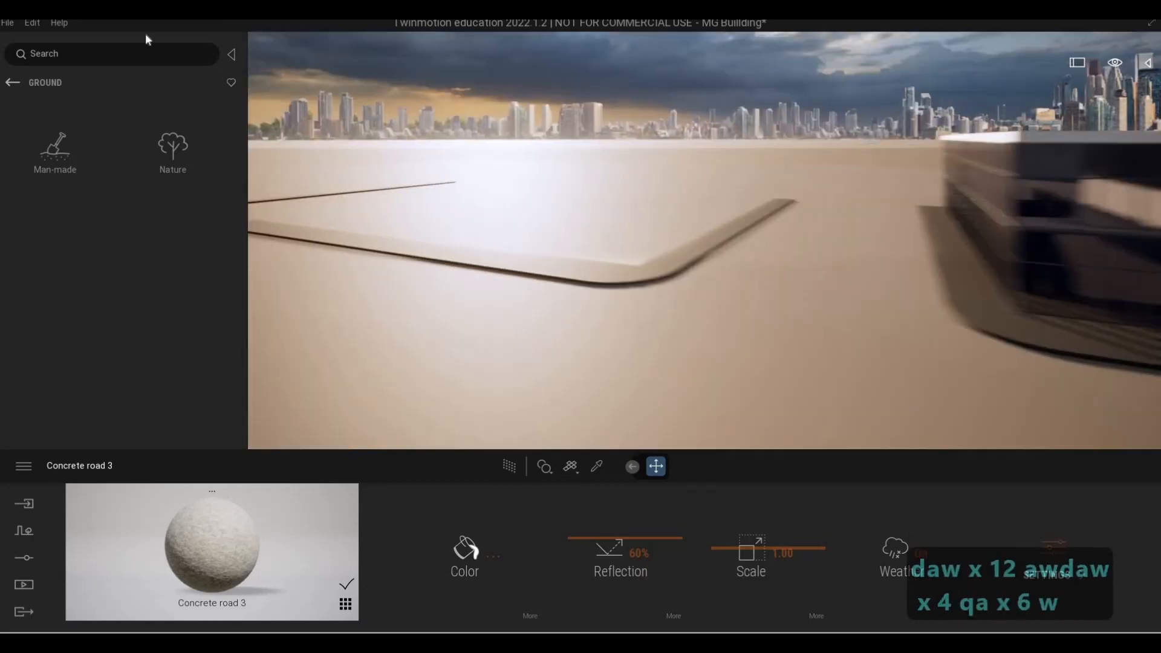
click(13, 83)
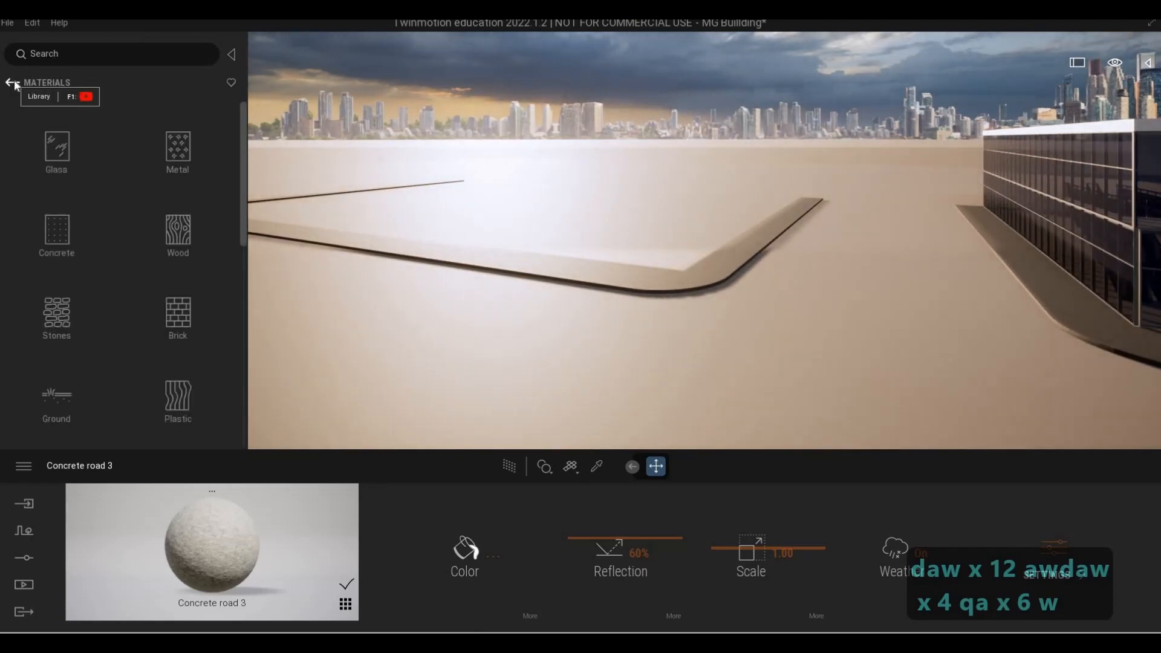
click(13, 83)
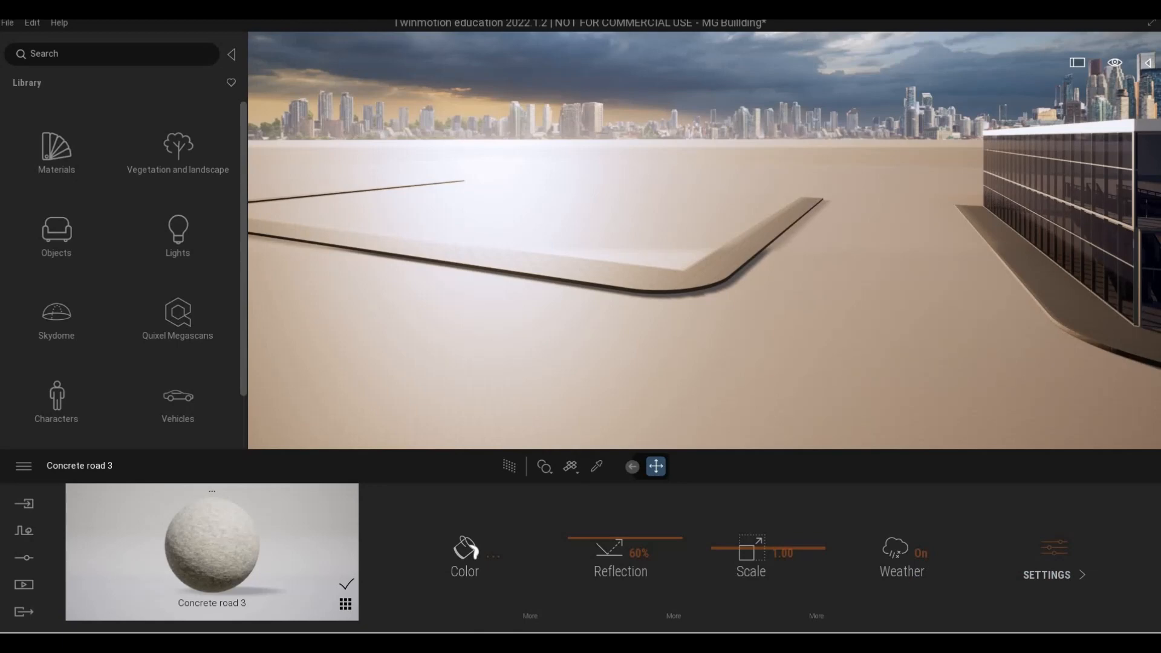
- Switch to the 3D Warehouse website in the browser and search for "buildings"
key(F1)
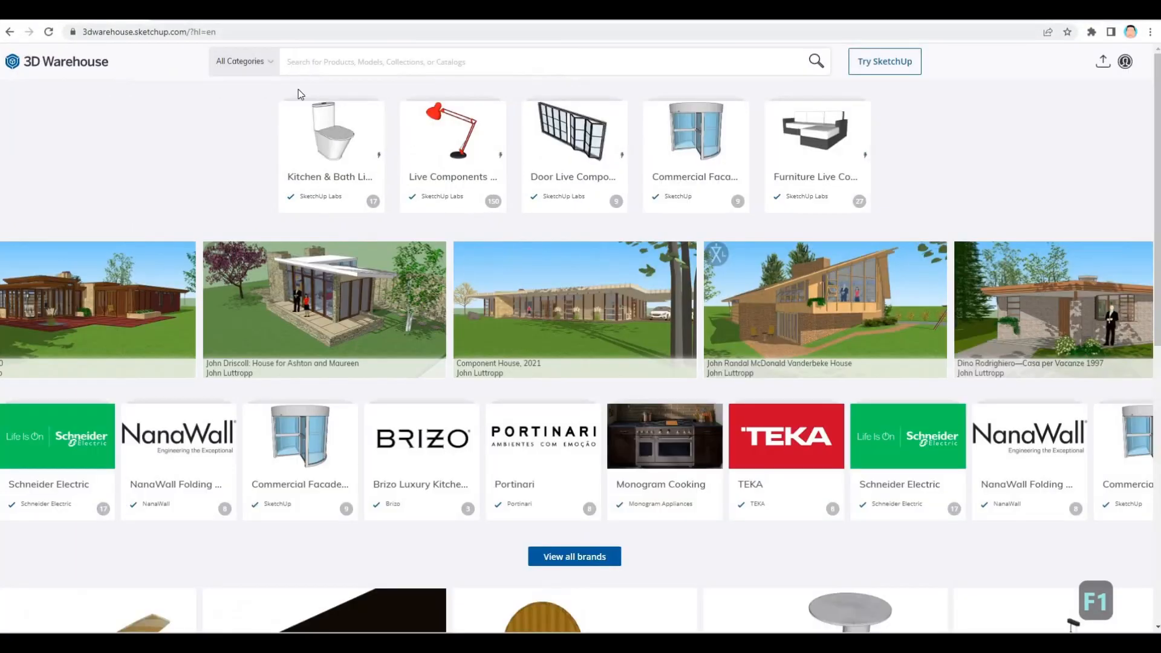
click(327, 62)
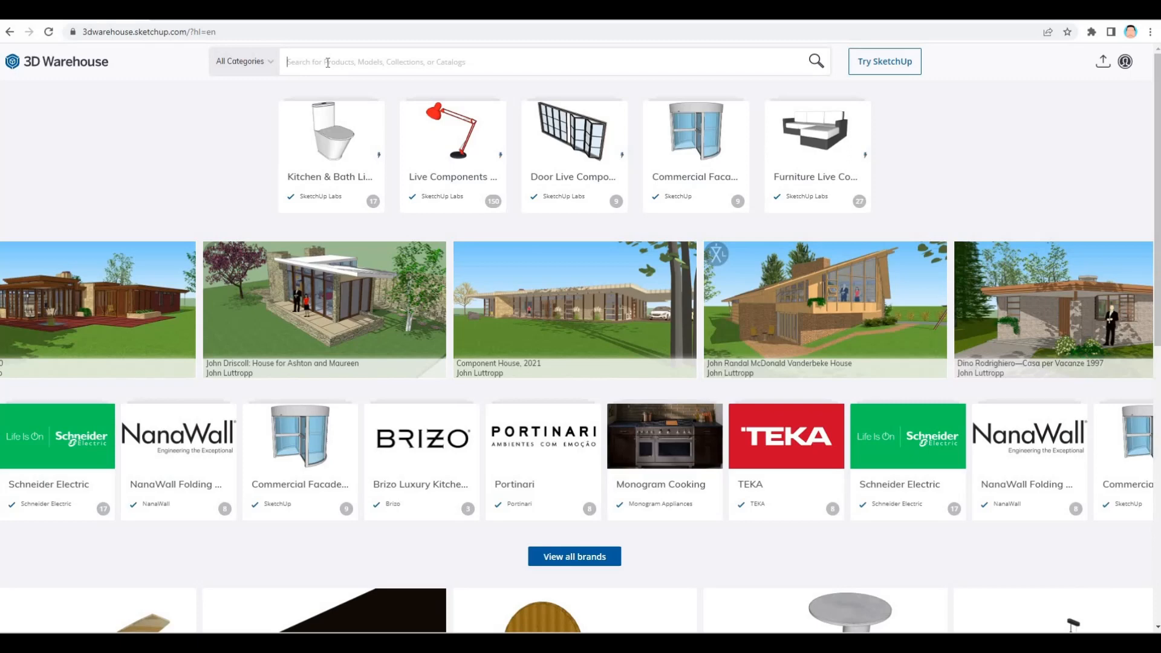
text(buildings)
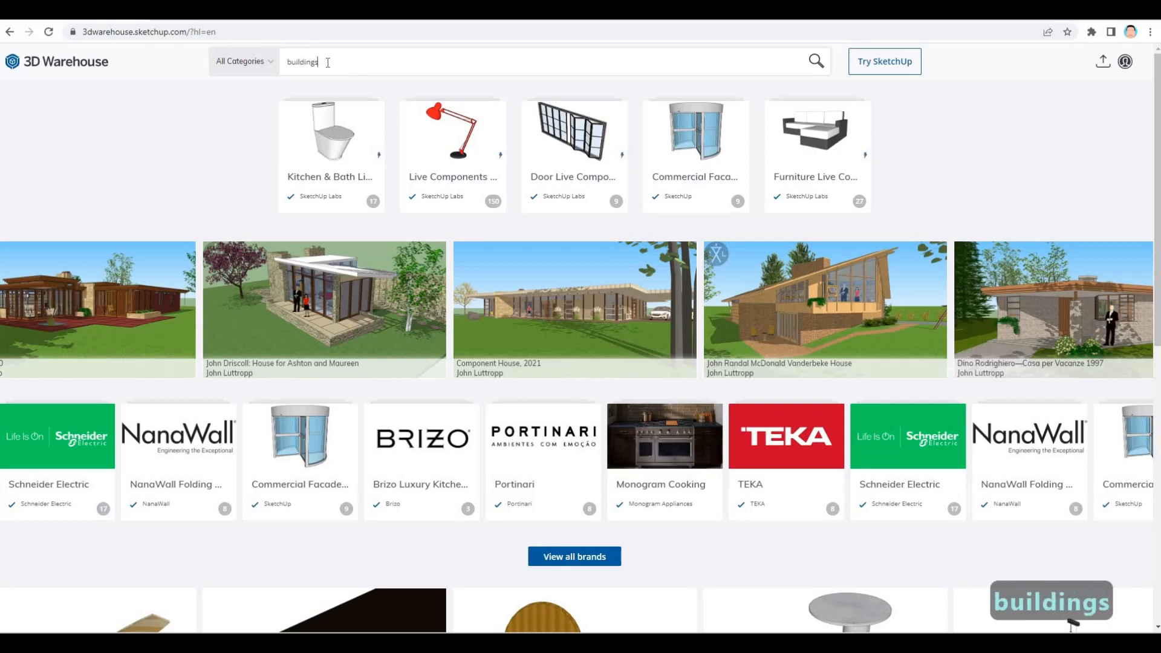
key(Return)
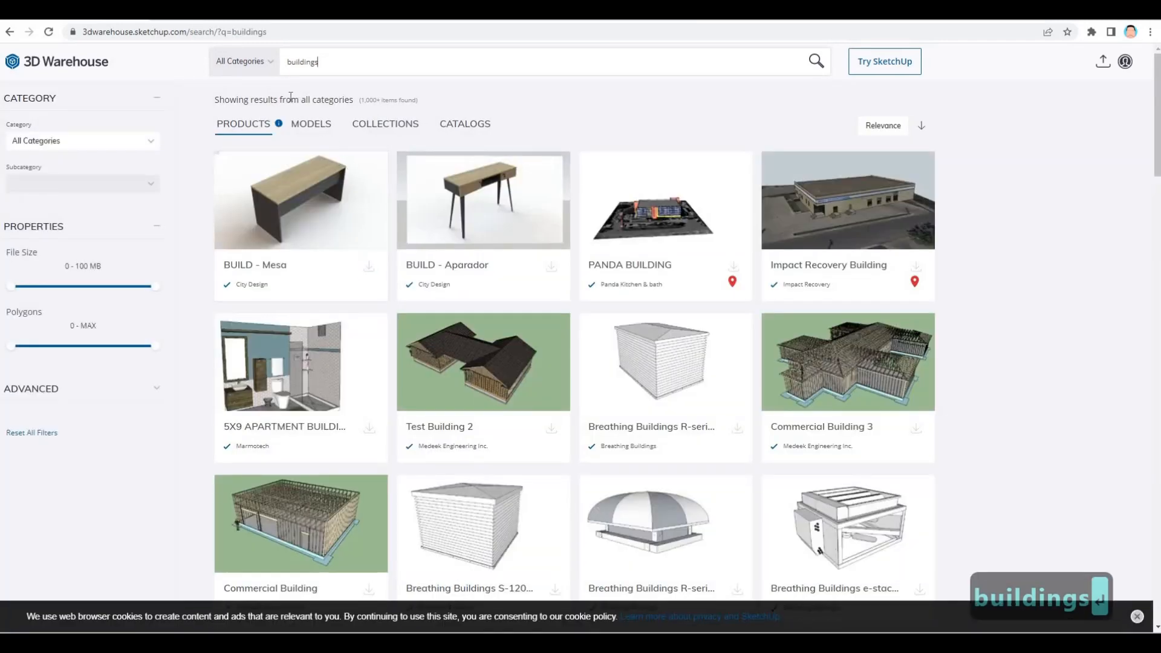
- Refine the search to "modern buildings" and show the matching models instead of products
click(287, 63)
text(modern)
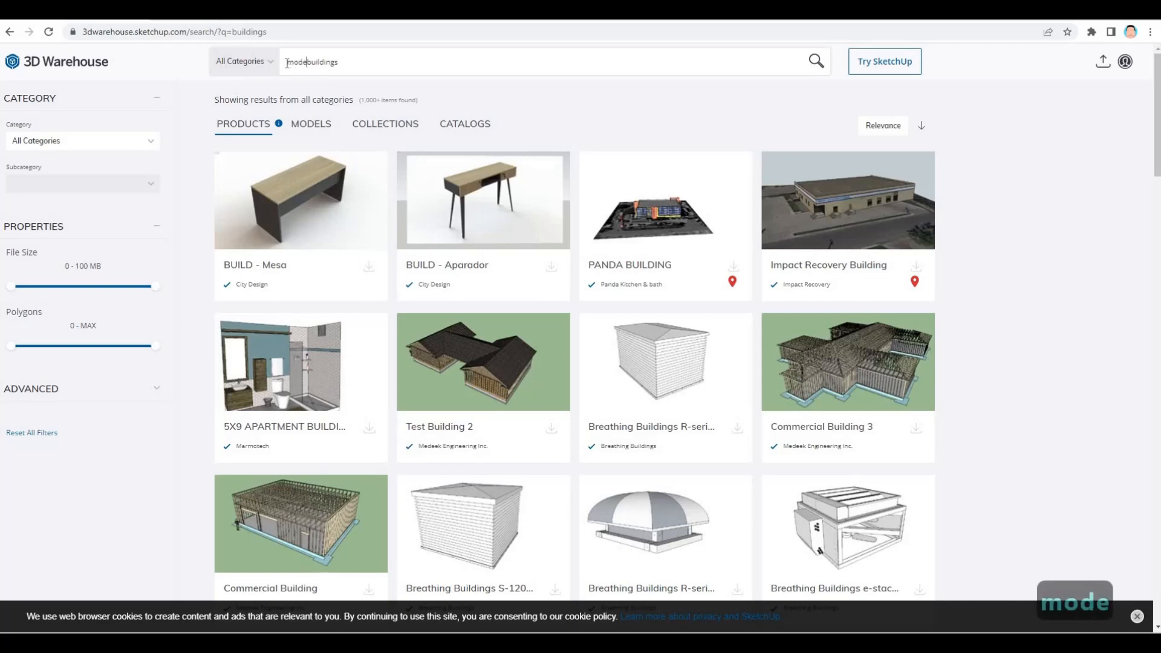
key(Return)
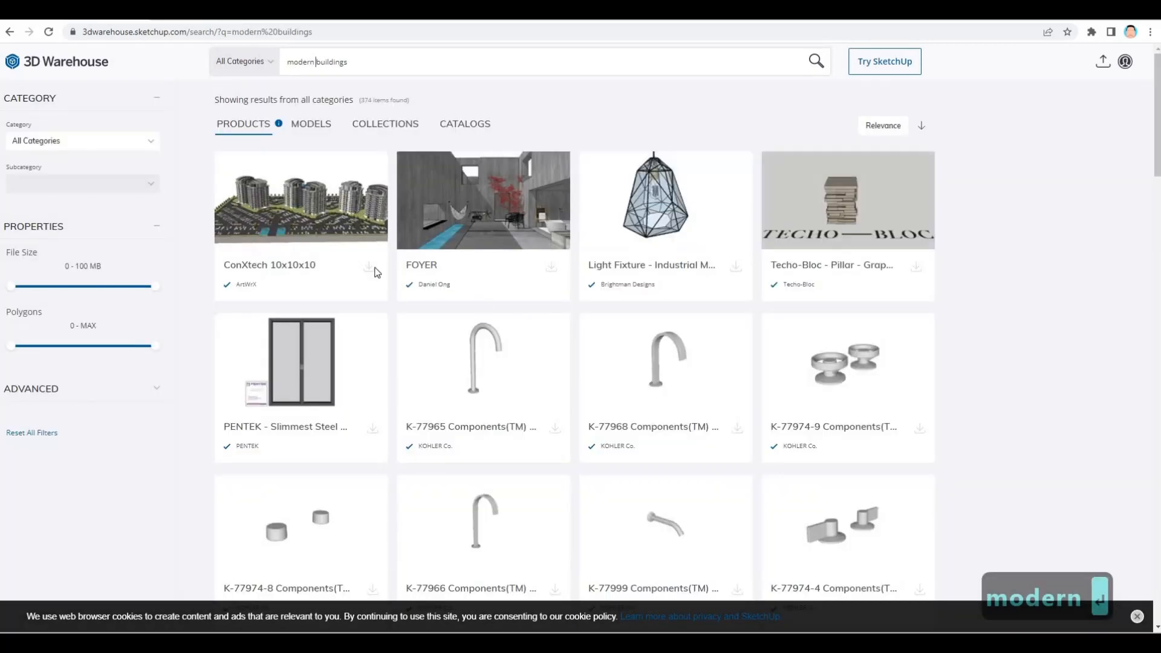
scroll(342, 291, down, 9)
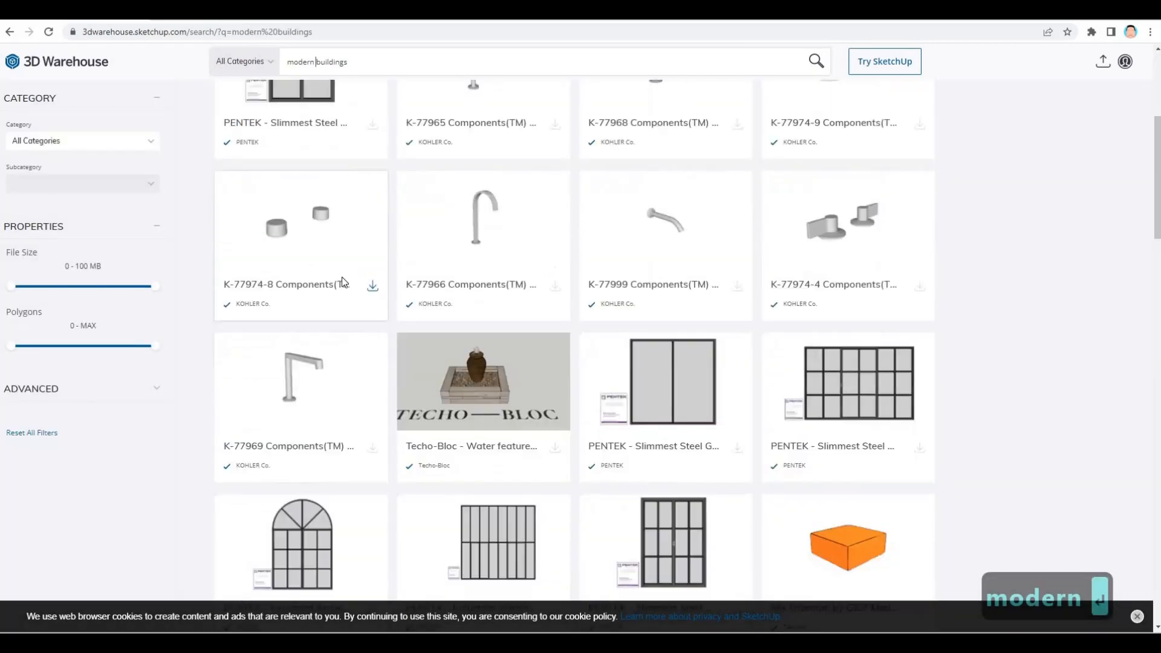
scroll(342, 277, up, 9)
click(328, 128)
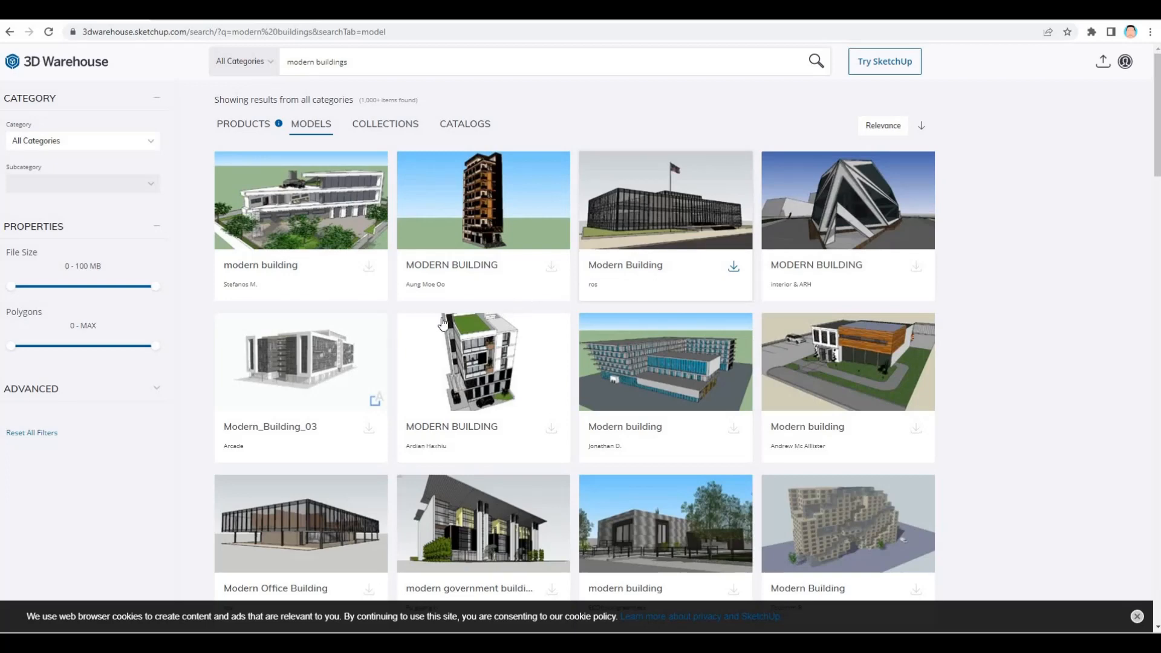
- Download Modern_Building_03 as a SketchUp 2022 model, signing in when required, and show the downloaded file in its folder
click(369, 428)
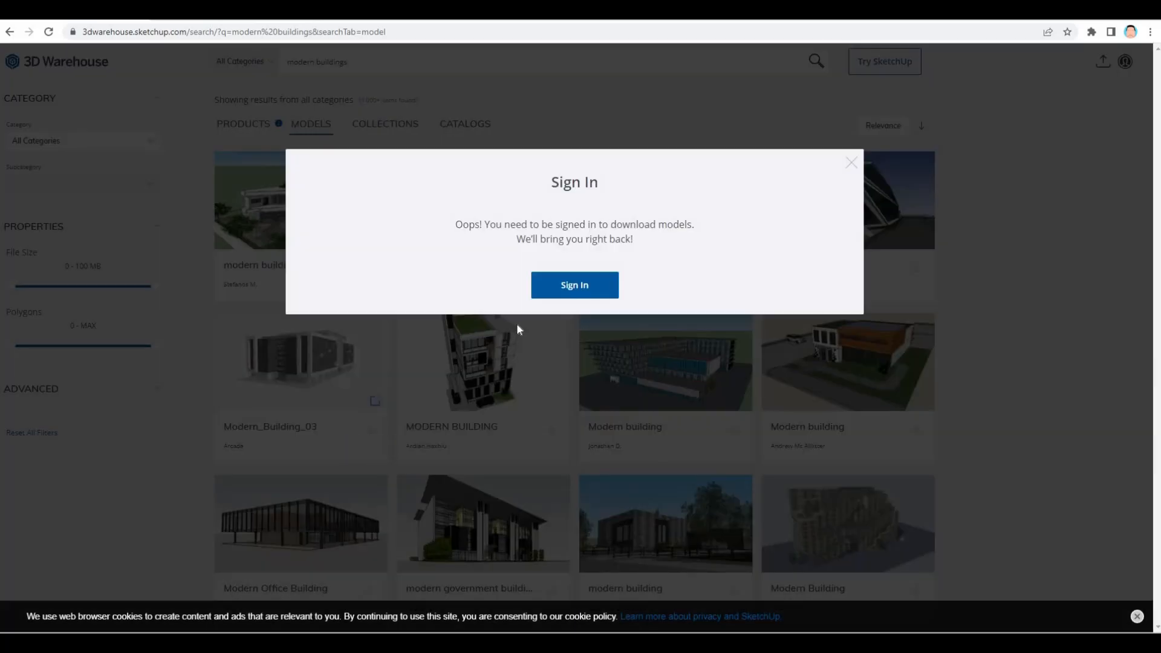
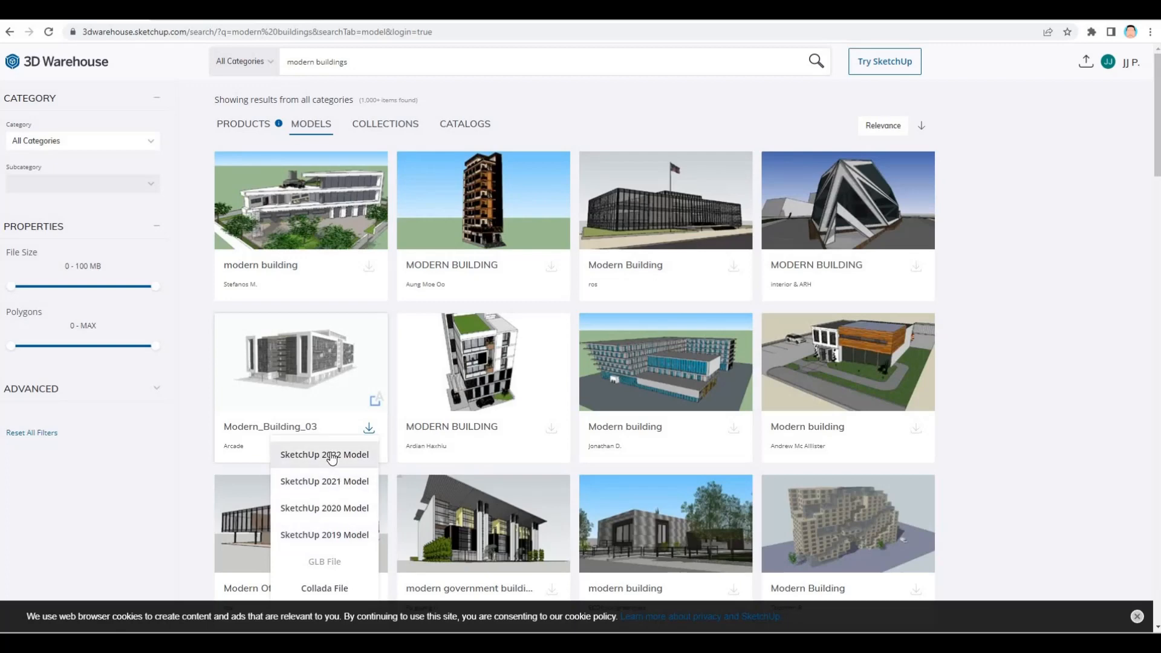
click(332, 455)
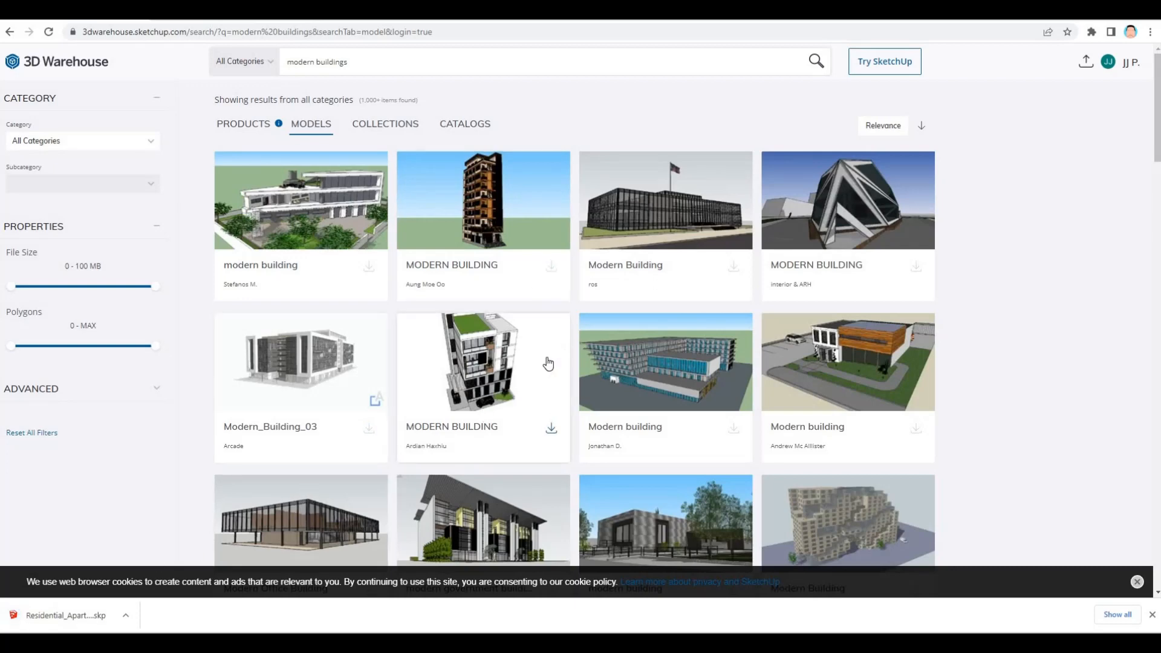
click(125, 615)
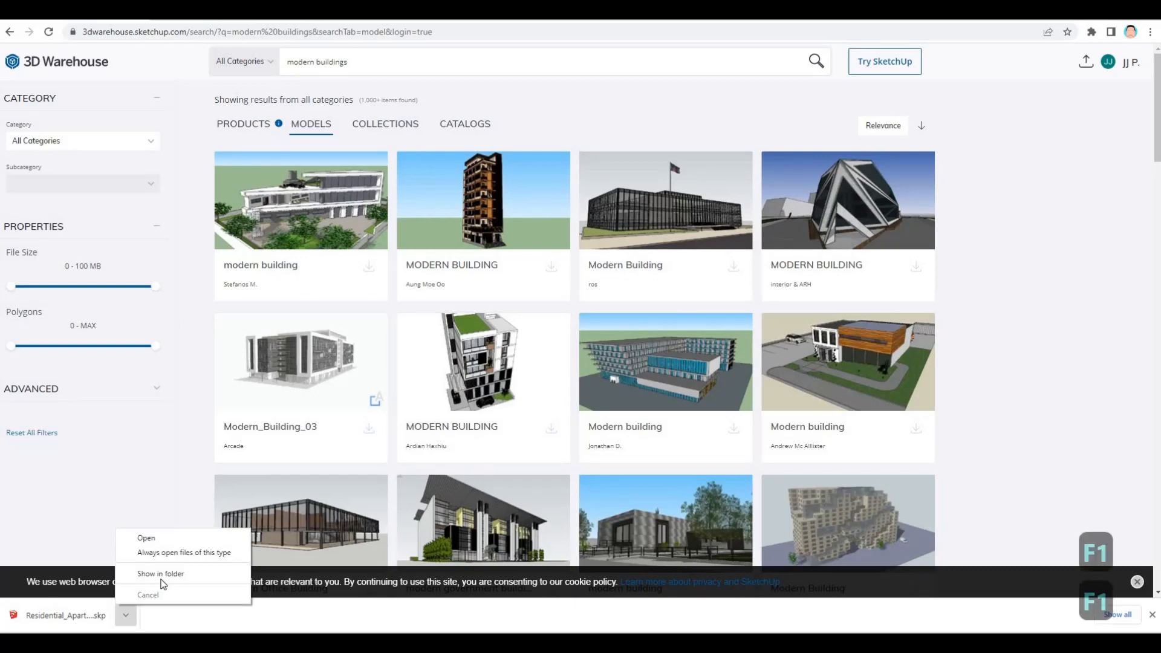
click(160, 573)
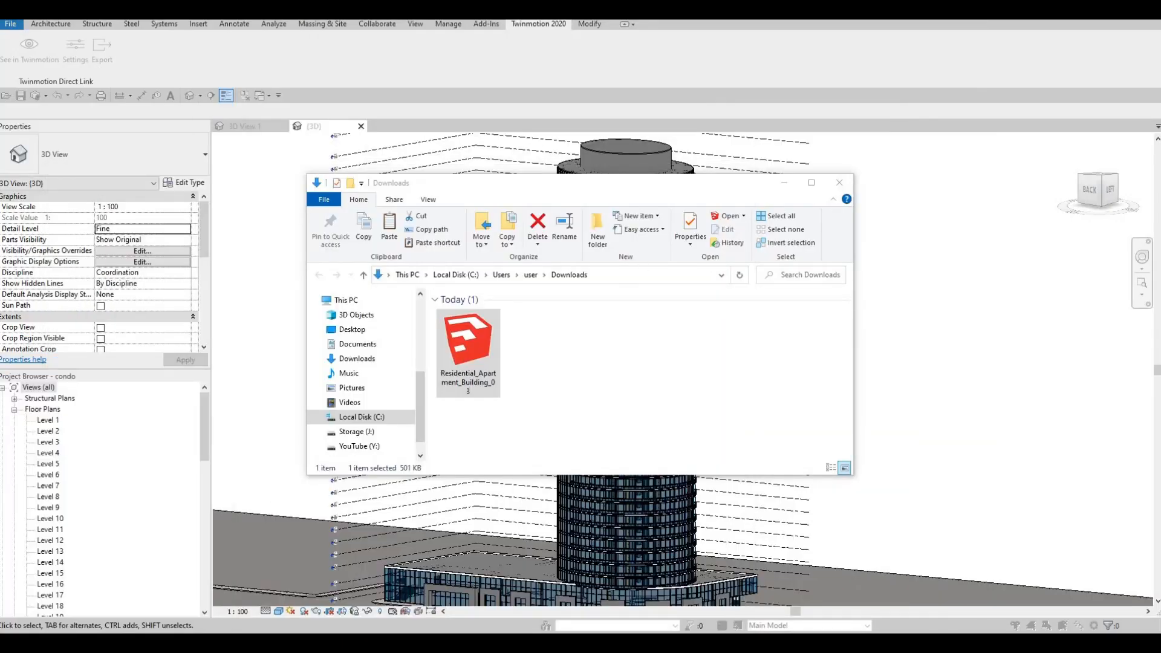
- Switch to Twinmotion and import the Residential_Apartment_Building_03 SketchUp file from Downloads into the scene
click(264, 638)
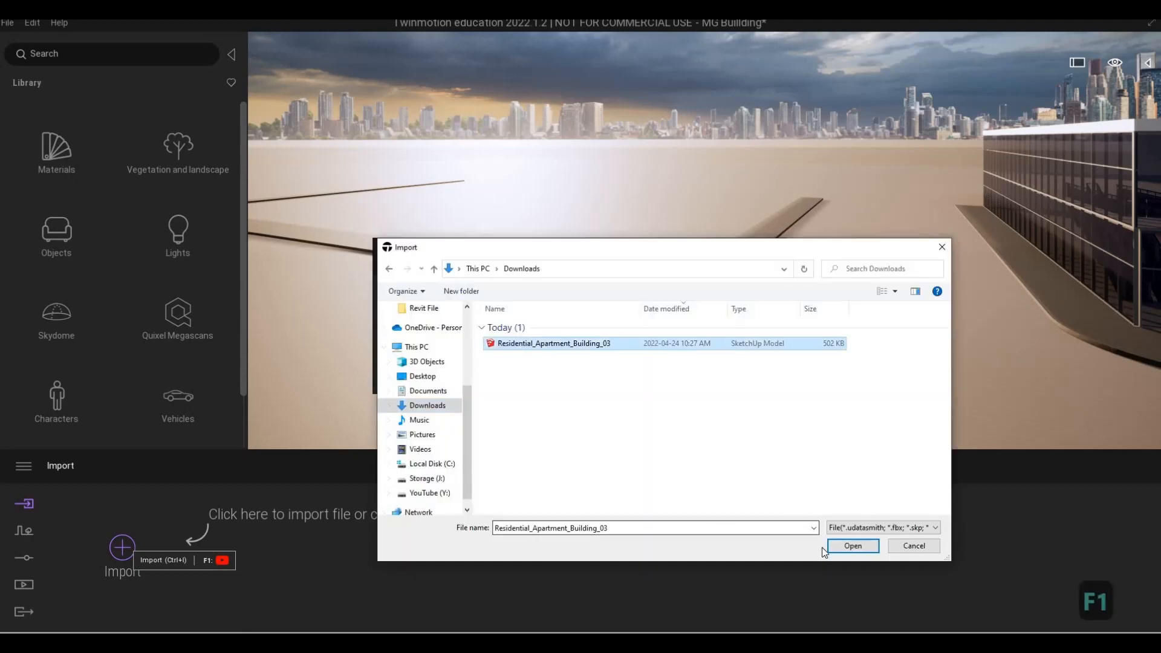
click(859, 550)
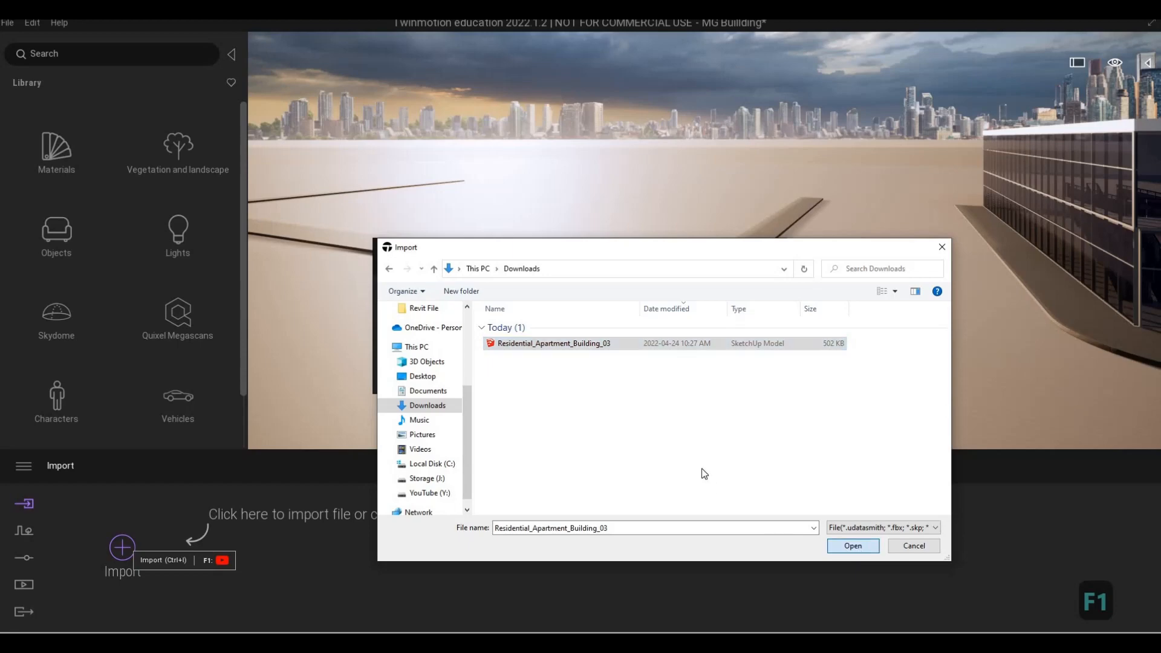
click(640, 415)
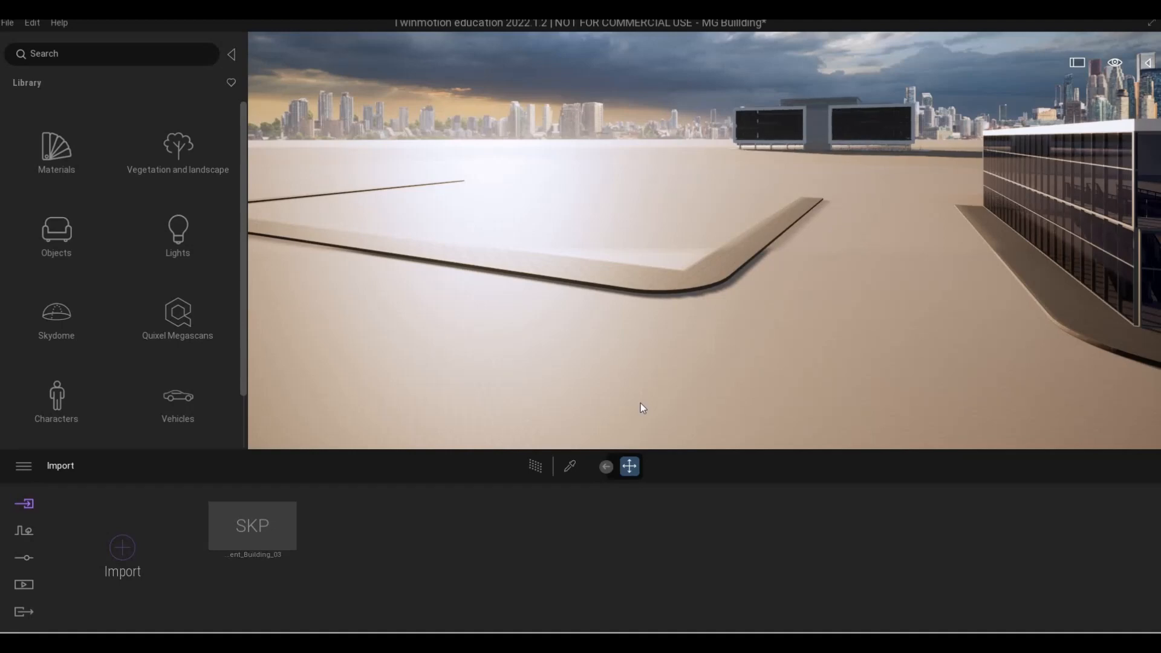
- Find the imported Residential_Apartment_Building_03 in the scene graph and add it to the user library
key(s)
key(w)
key(q)
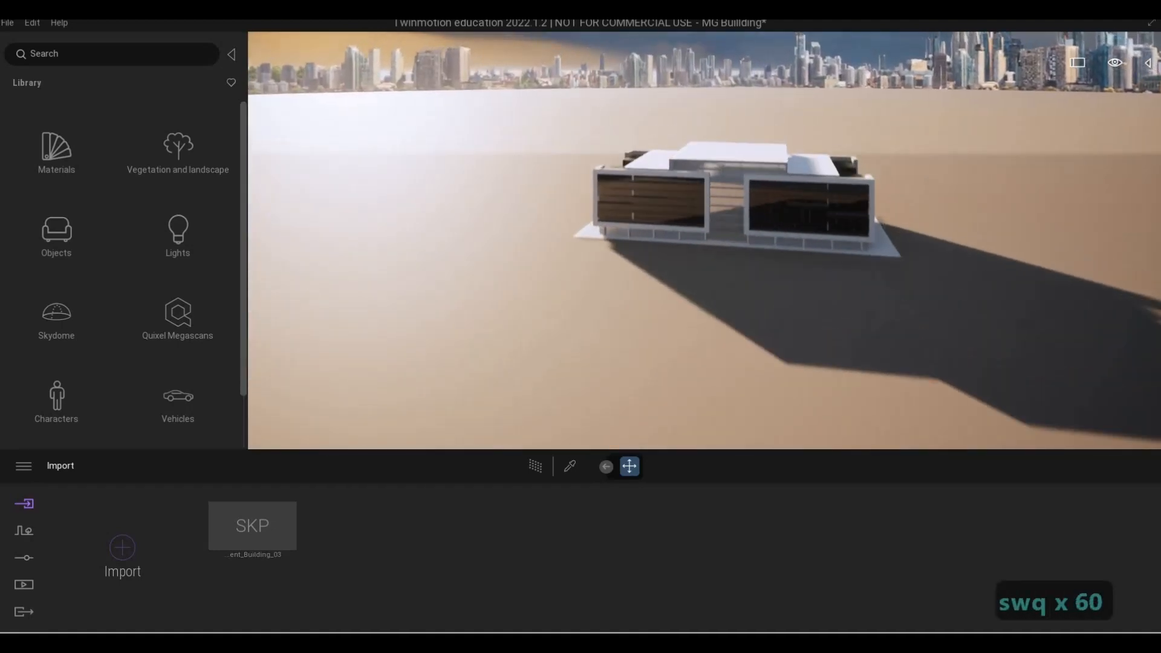
key(e)
key(d)
key(q)
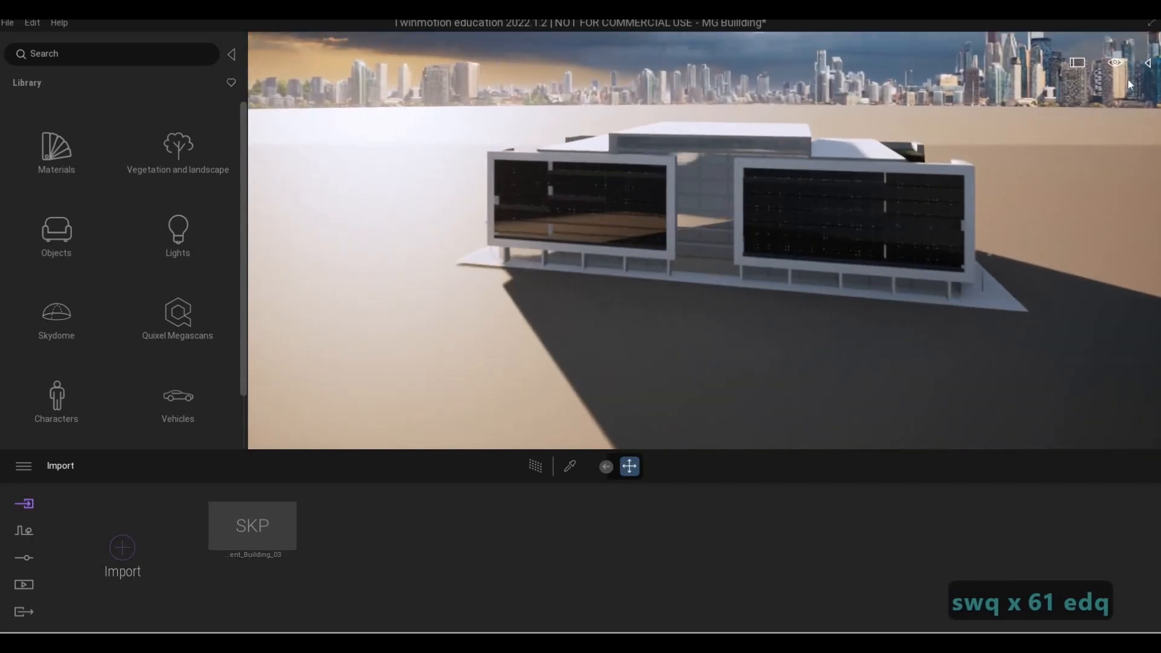
click(1147, 63)
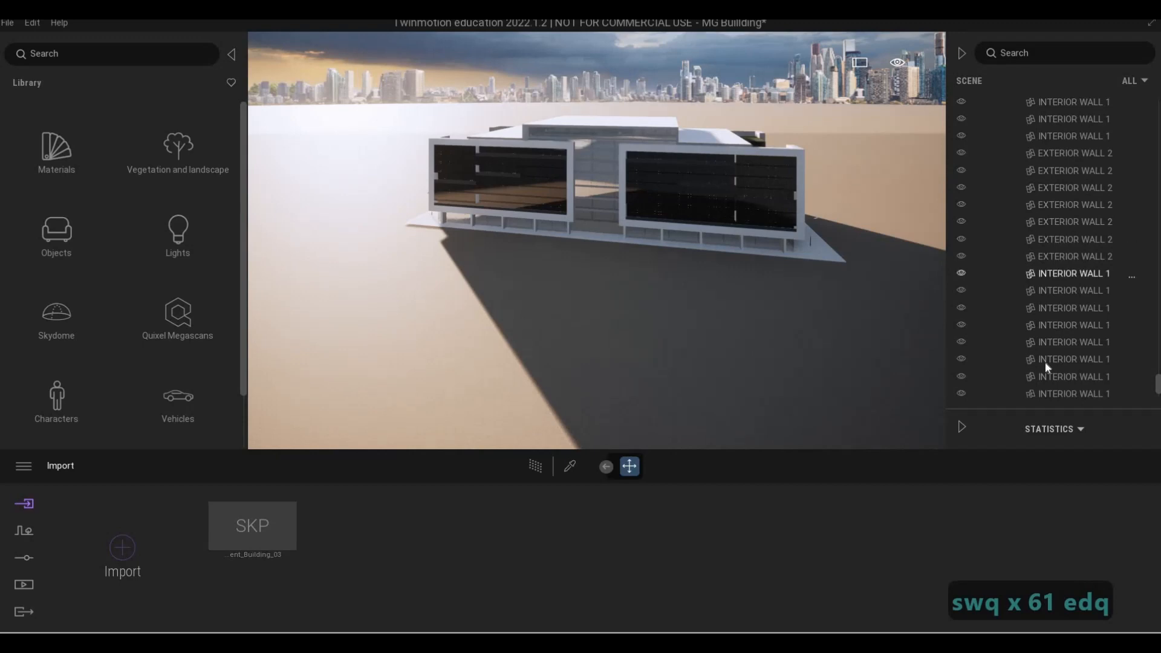
scroll(1124, 372, down, 1)
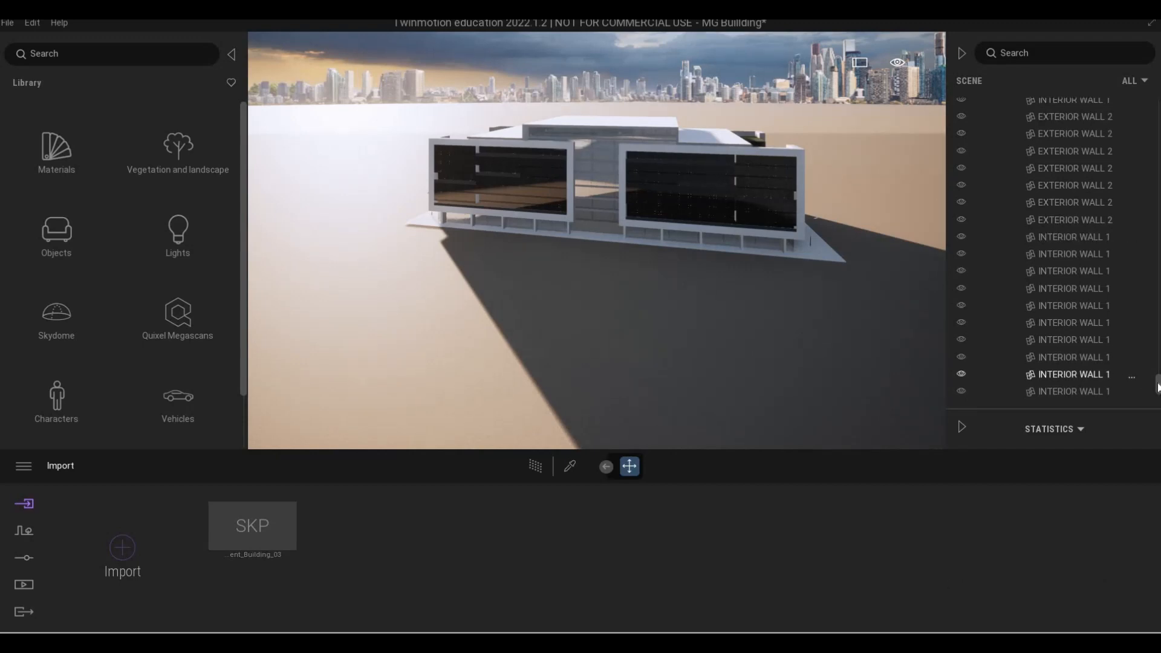
scroll(1075, 402, down, 5)
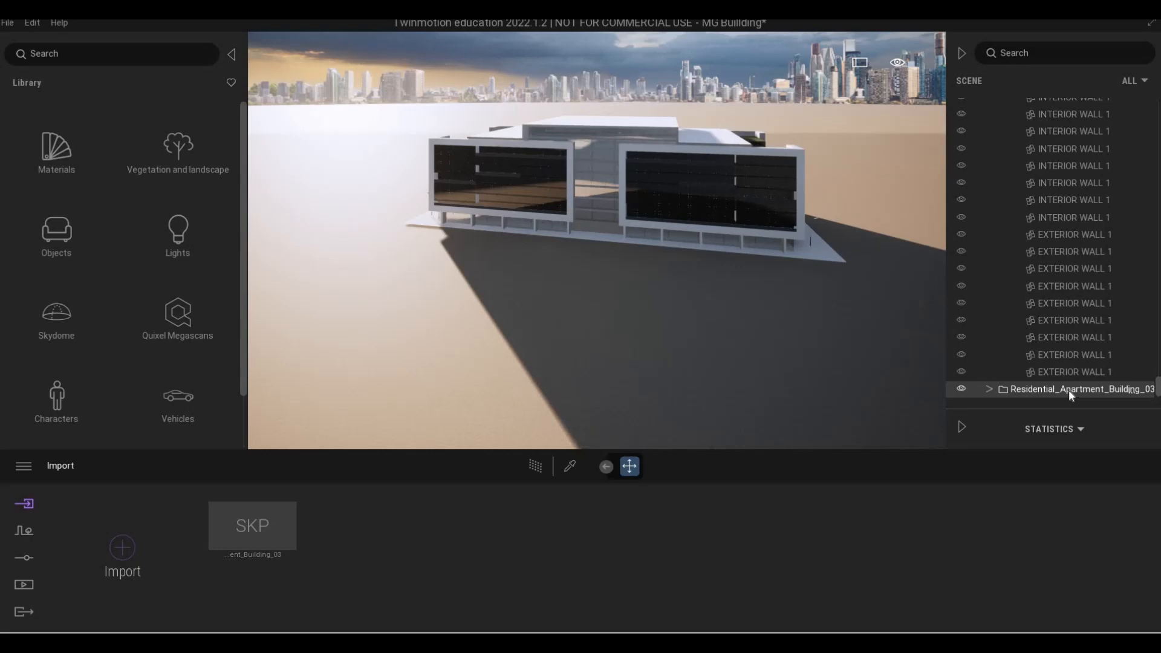
right_click(1068, 389)
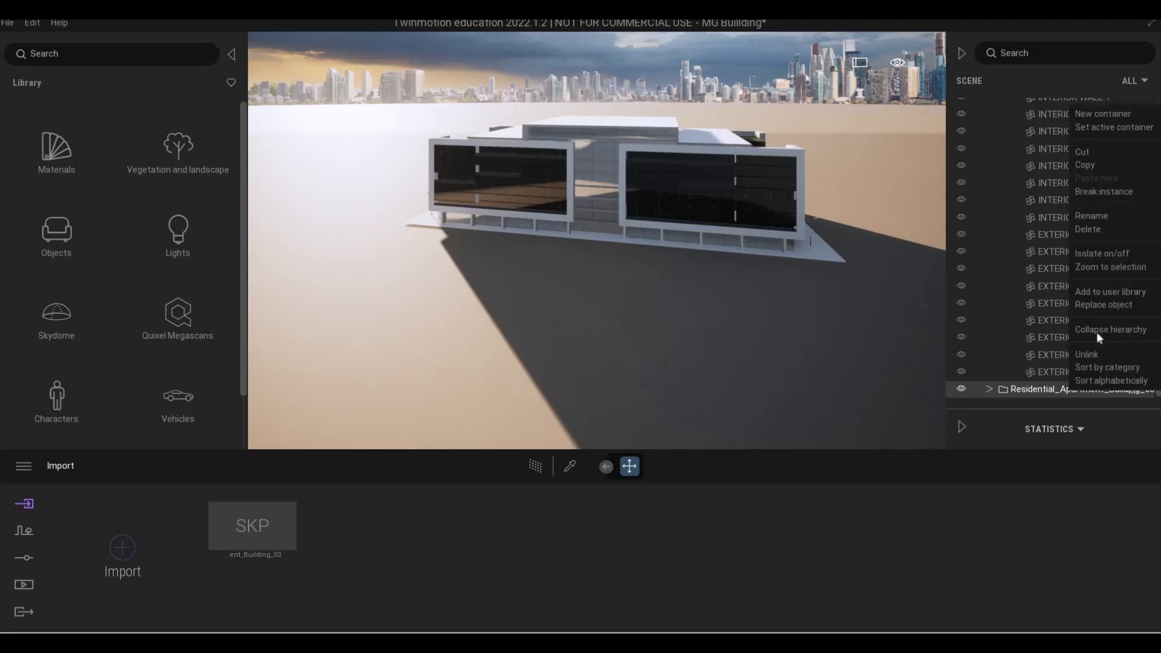
click(1112, 293)
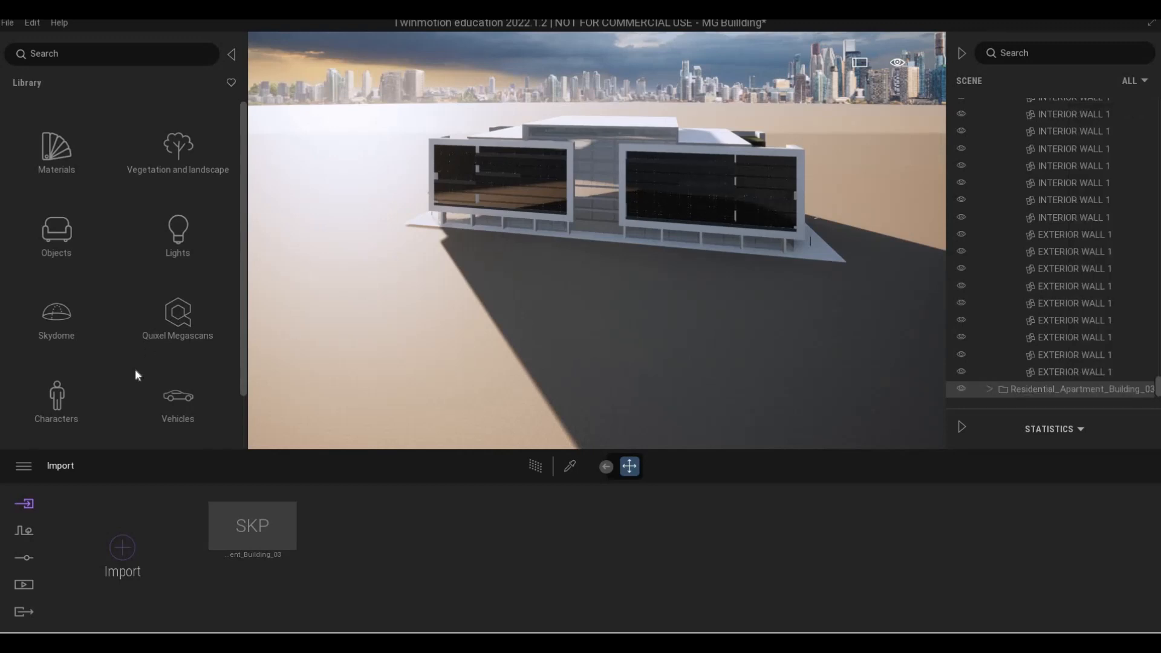
- Open the user library and locate the saved apartment building model at its end
scroll(102, 323, down, 2)
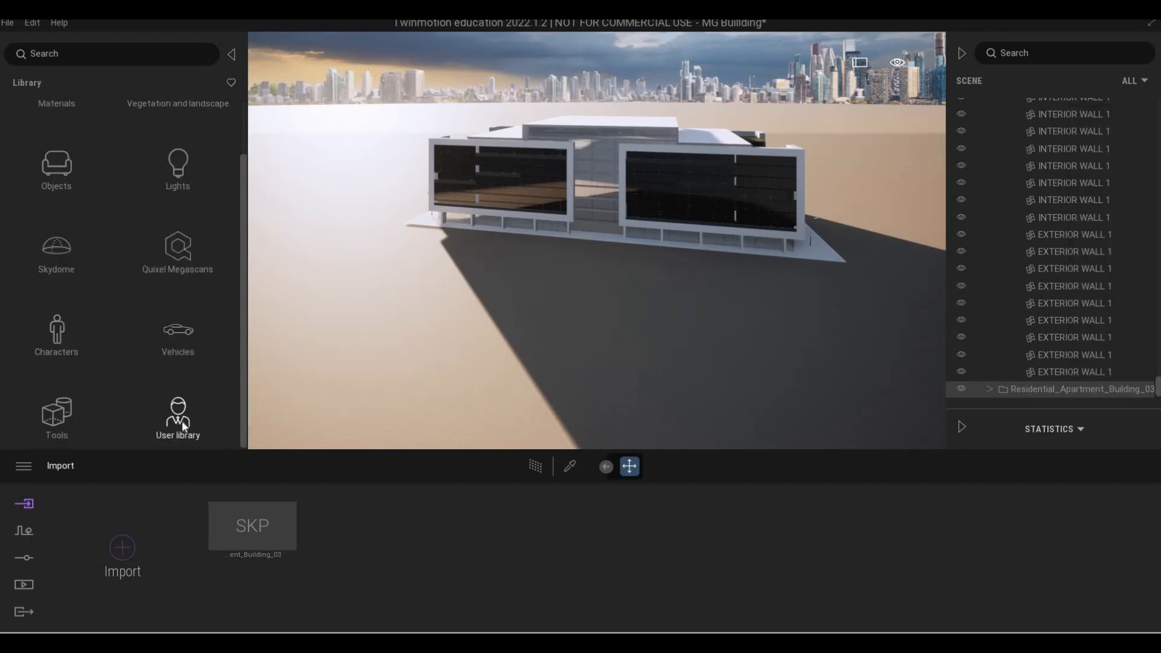
click(194, 394)
drag(249, 172, 244, 460)
- Place a second copy of the apartment building from the user library on the ground near the empty lot beside the podium
key(s)
key(s)
key(s)
key(s)
key(s)
key(s)
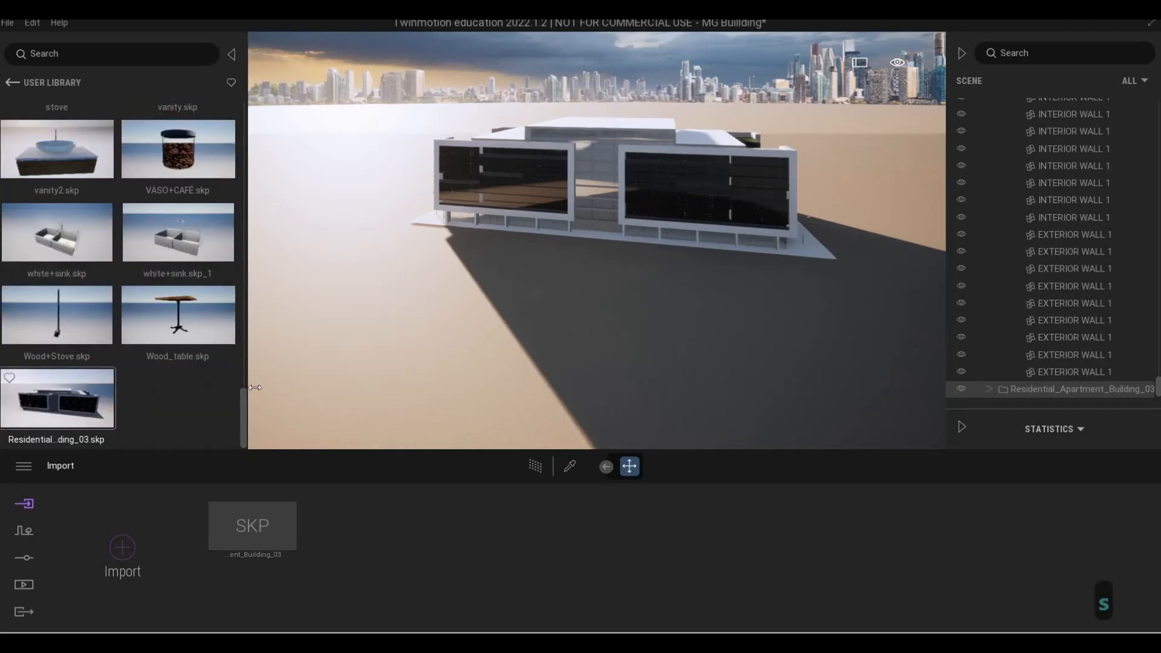
key(a)
key(e)
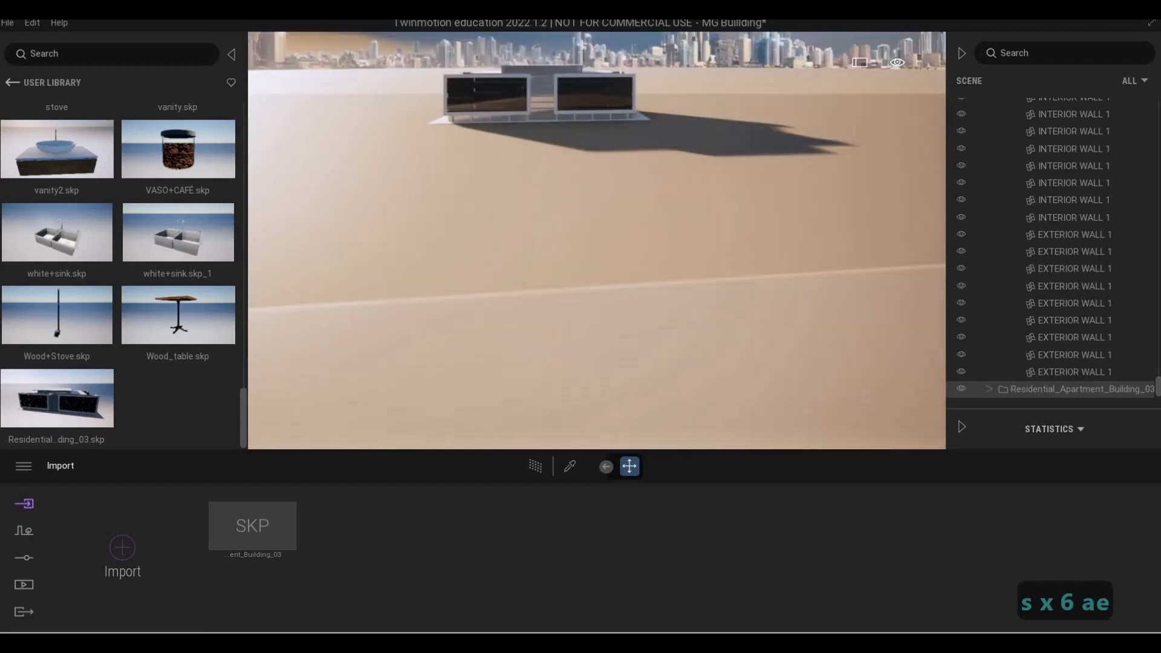
key(e)
key(d)
key(e)
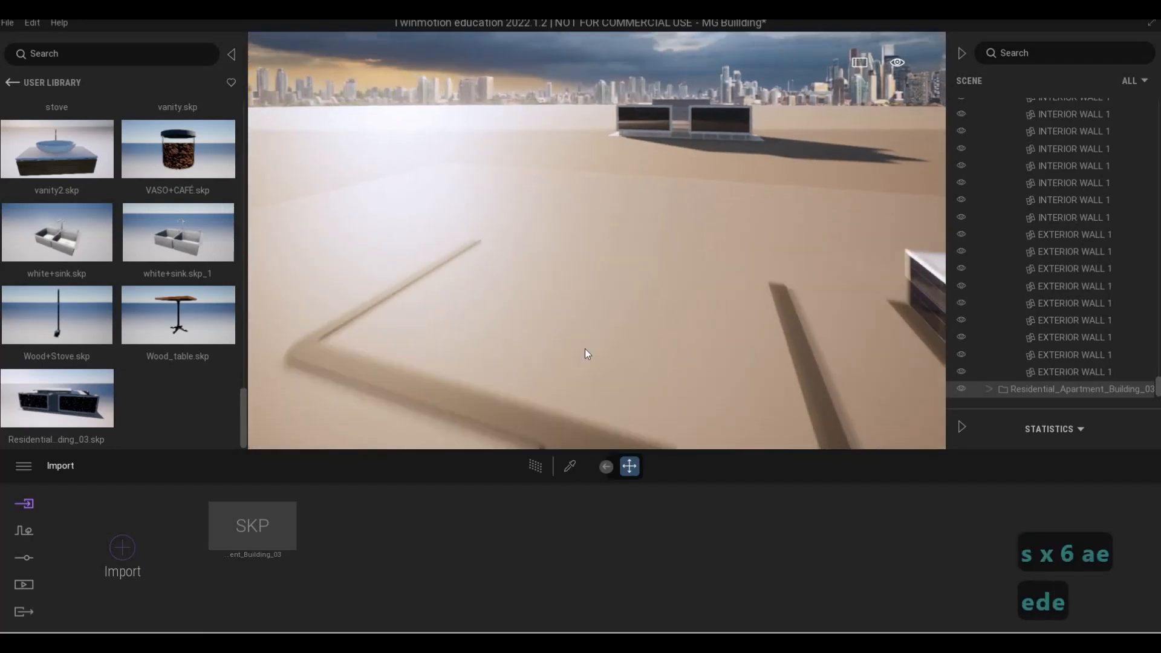
key(w)
key(e)
drag(77, 399, 670, 431)
- Relocate the pivot of the newly placed apartment building copy to the base of its front facade using pivot editing
key(s)
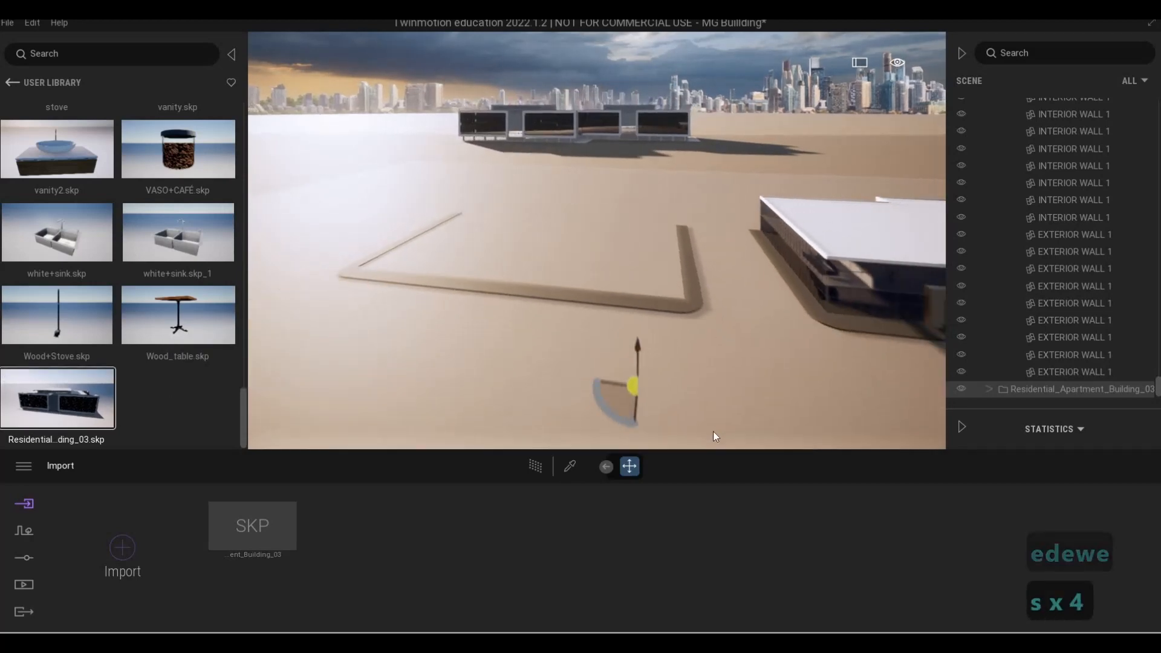
key(s)
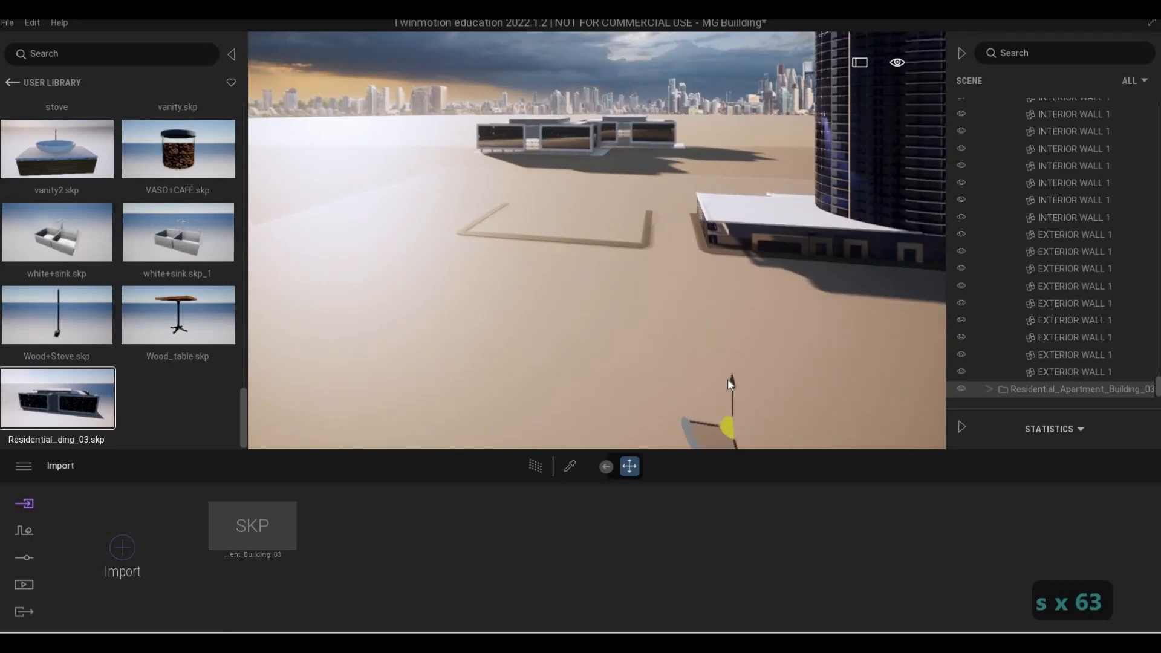
click(653, 342)
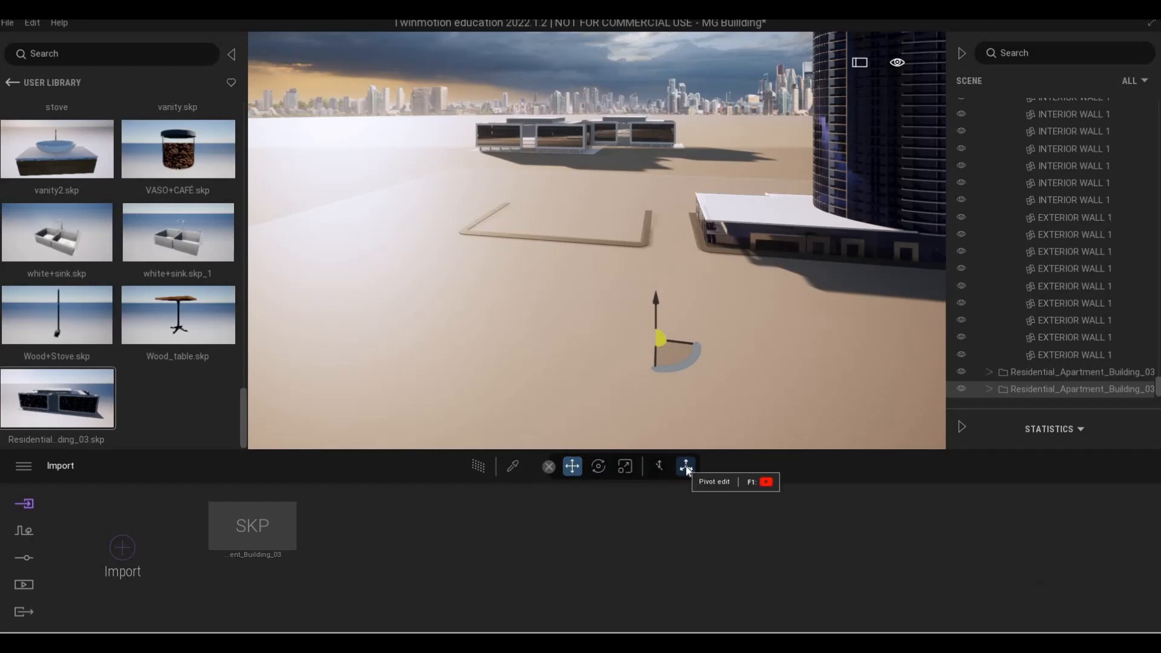
key(F1)
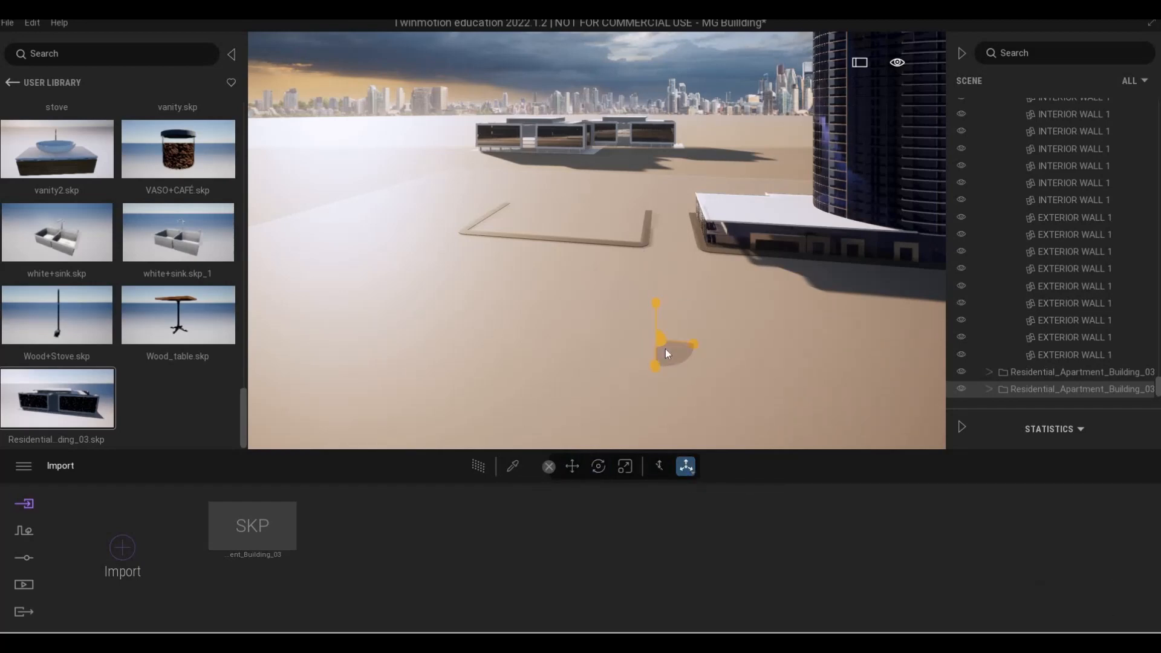
click(572, 163)
key(w)
key(w)
key(w)
key(w)
key(q)
key(q)
key(q)
key(q)
key(q)
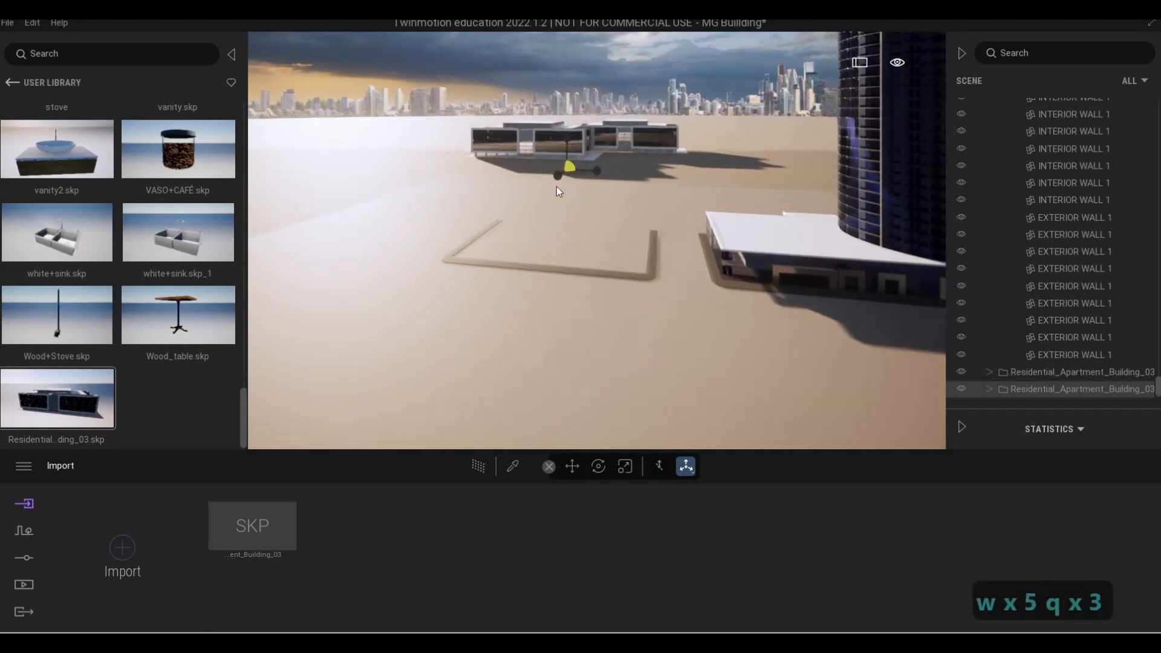
key(4)
key(q)
key(q)
key(q)
key(q)
key(q)
key(q)
key(q)
key(q)
key(q)
key(q)
key(q)
key(q)
key(q)
key(q)
key(q)
key(q)
key(q)
key(q)
key(q)
key(q)
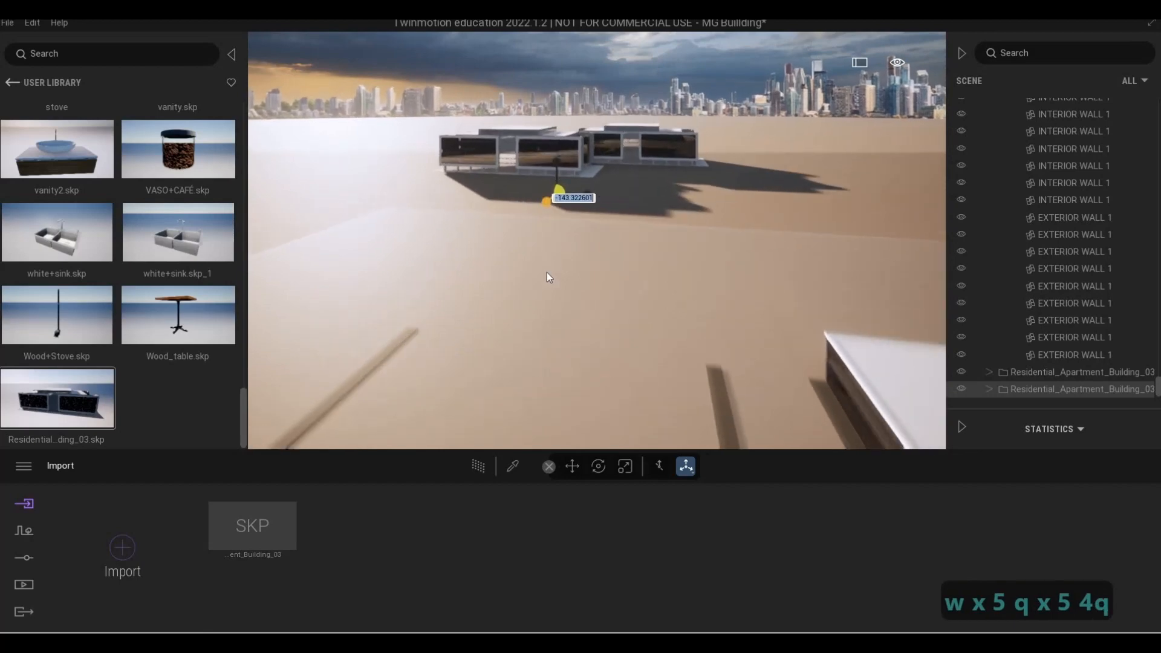
key(q)
key(q)
click(488, 251)
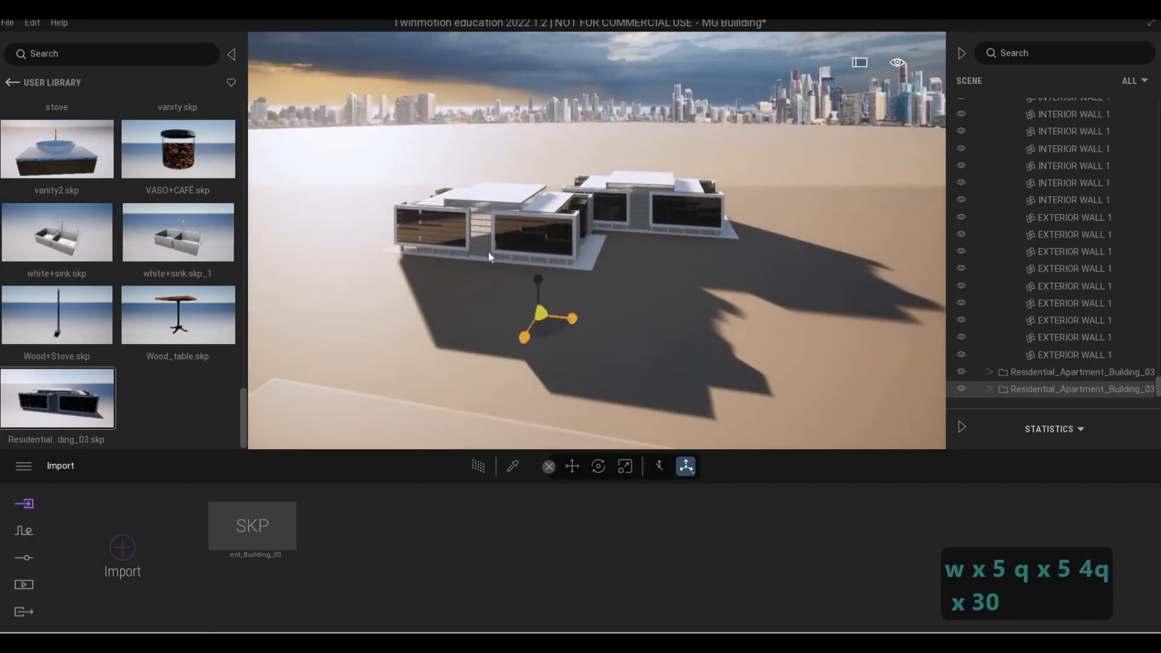
click(685, 466)
- Move the copied apartment building forward onto the empty curbed lot beside the tower's podium
drag(482, 252, 477, 396)
key(s)
key(s)
key(s)
key(s)
key(s)
key(s)
key(s)
key(s)
key(s)
key(s)
key(s)
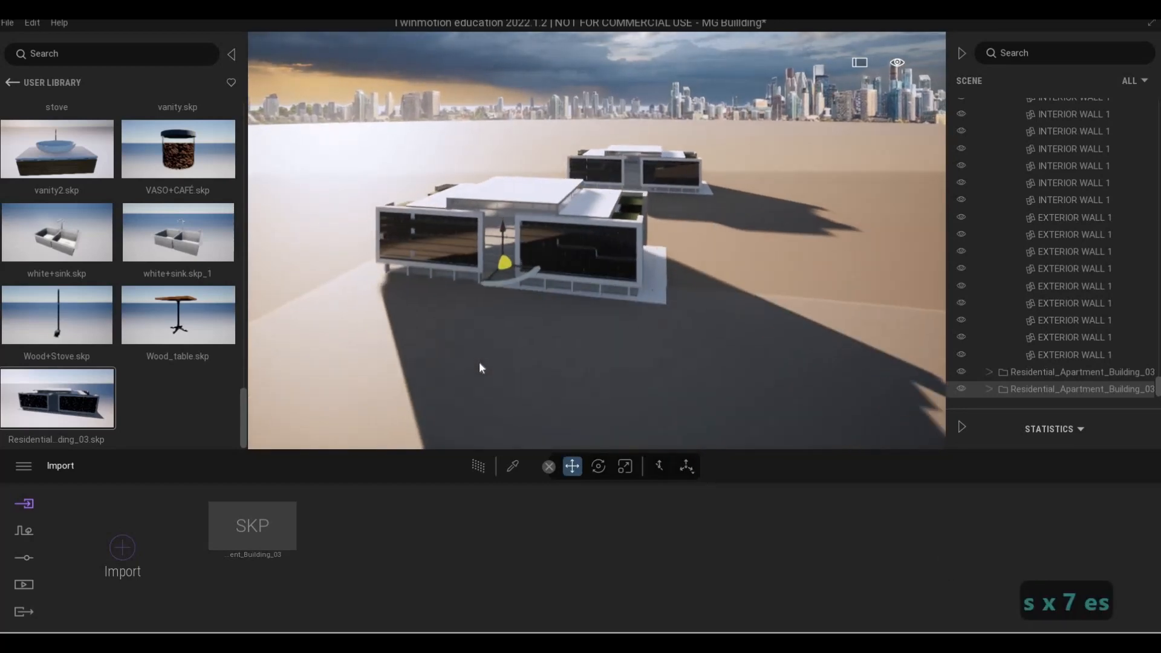
key(e)
key(e)
key(e)
key(e)
key(e)
key(e)
key(e)
key(e)
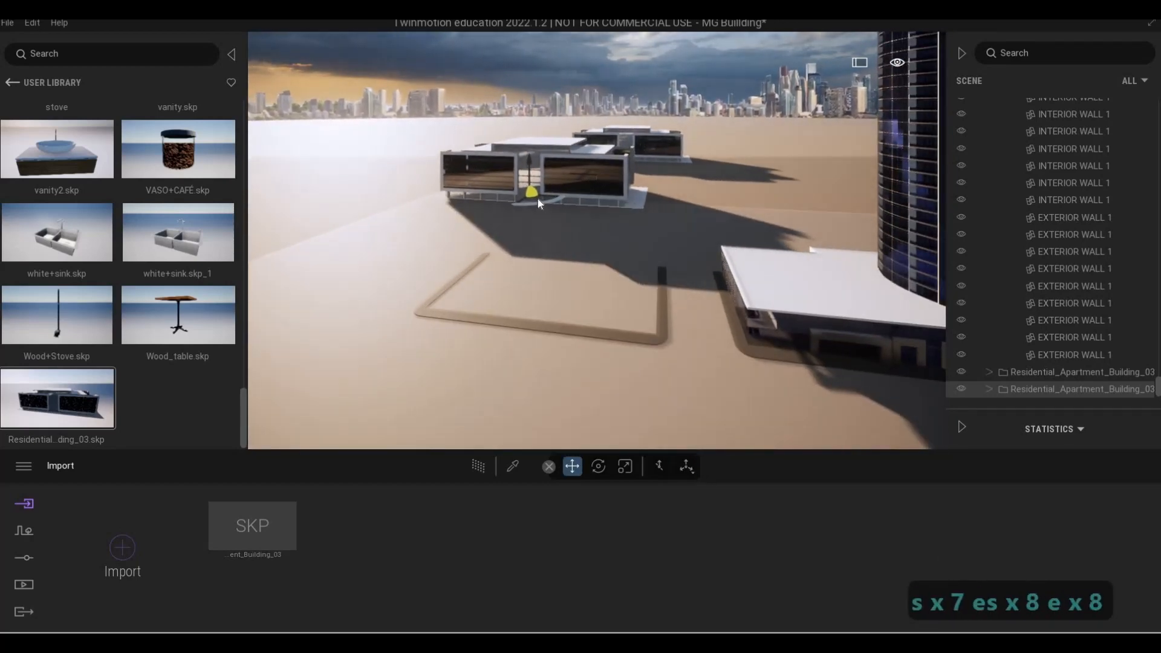
drag(565, 261, 475, 294)
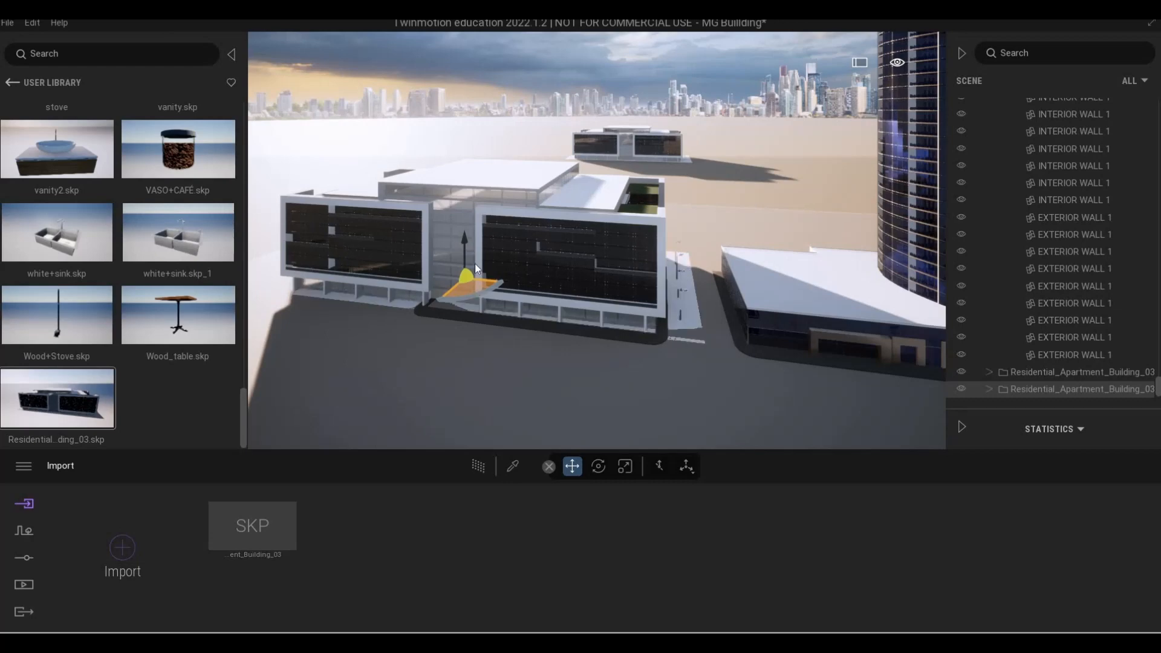
- Lower the copied apartment building by about 0.38 and shift it sideways by about 5.05 on its curbed lot
drag(465, 234, 466, 236)
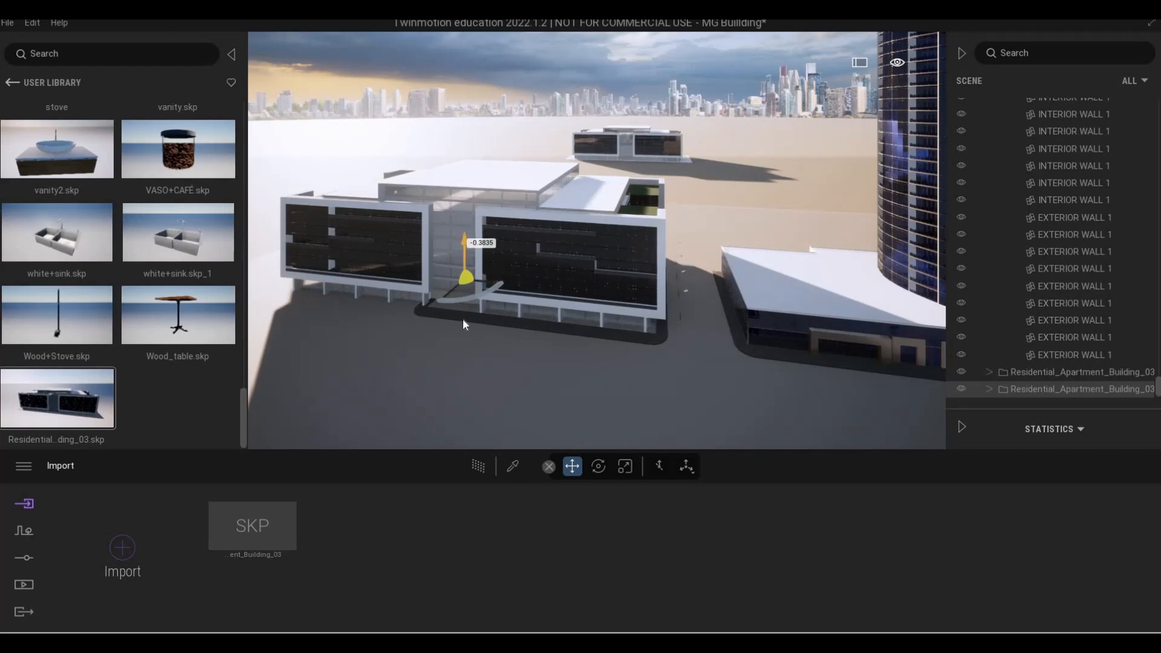
key(w)
key(w)
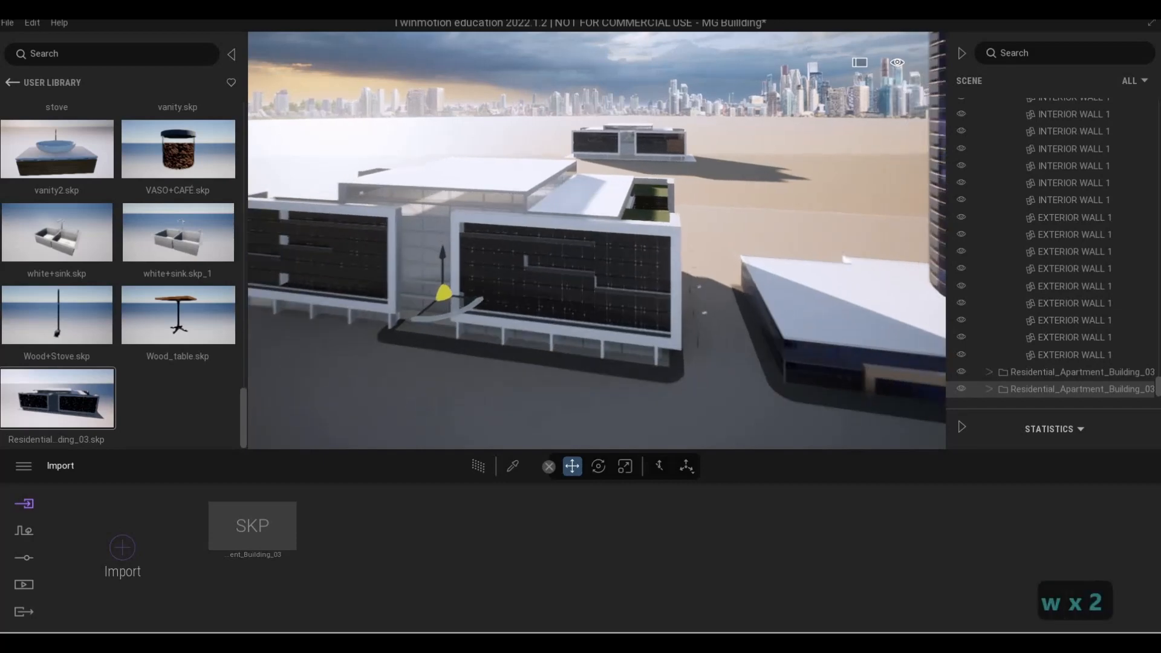
key(e)
key(d)
key(s)
key(e)
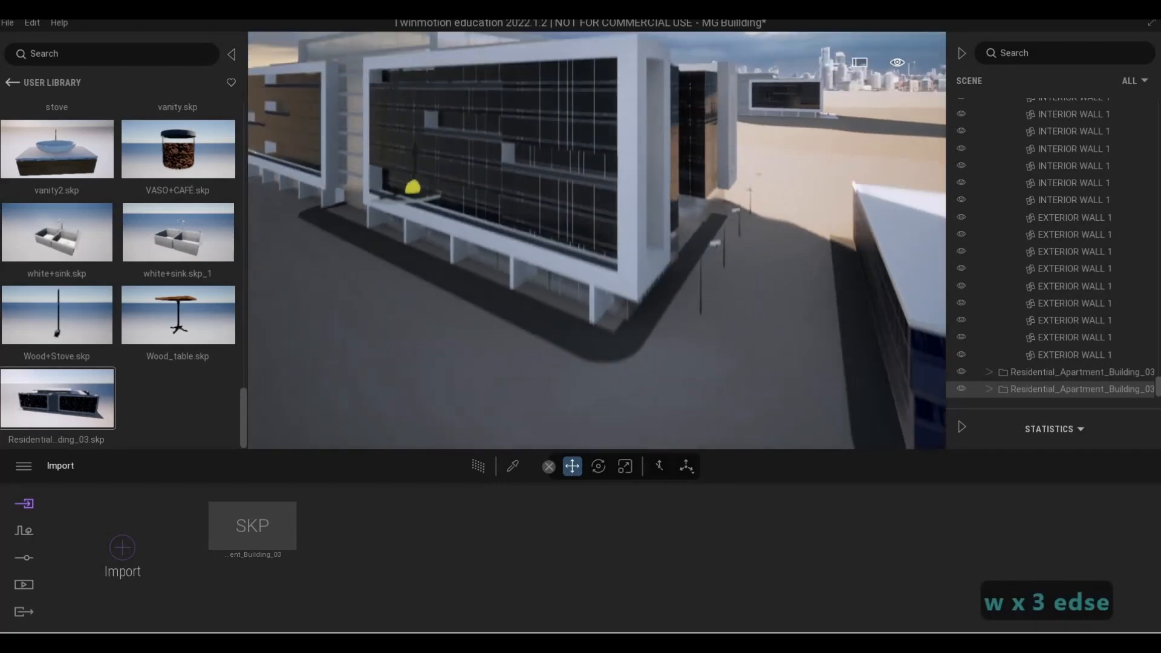
key(w)
key(a)
key(a)
key(s)
key(a)
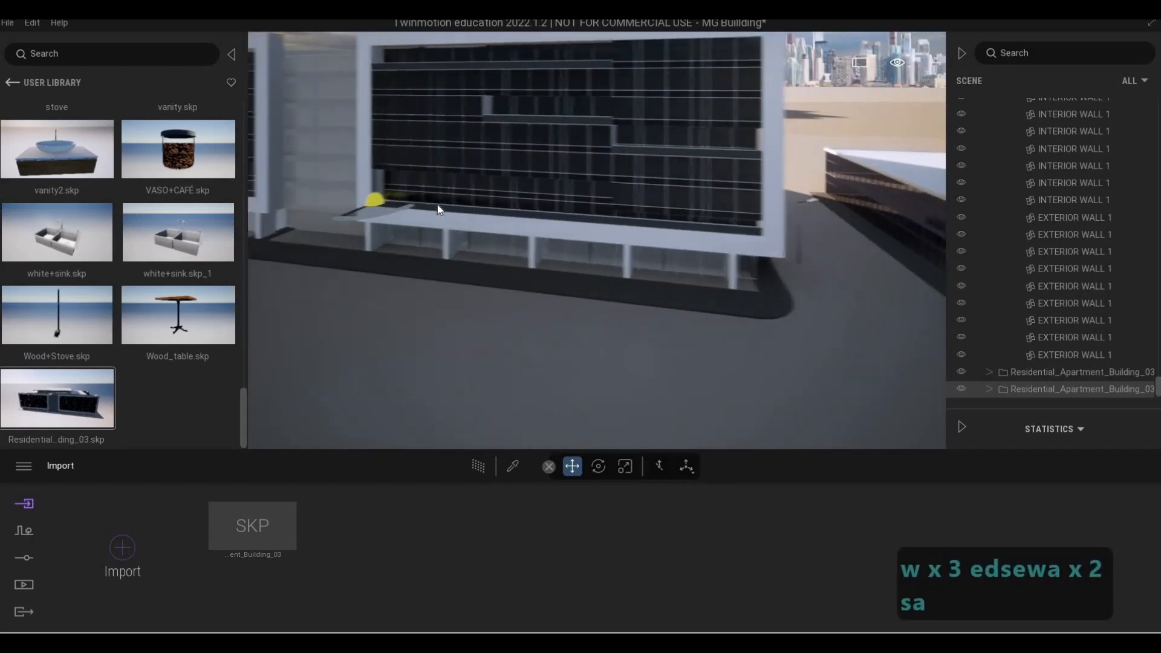
drag(413, 202, 389, 200)
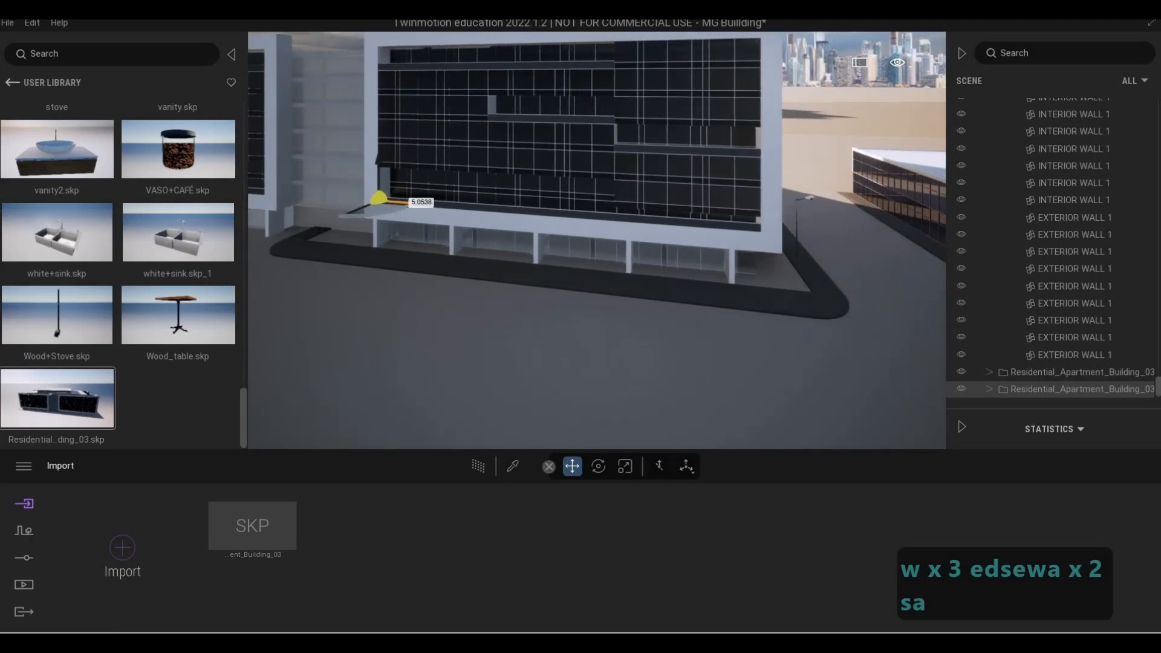
- Examine the apartment building's fit on its curbed lot and its position relative to the podium from several sides
key(s)
key(d)
key(a)
key(w)
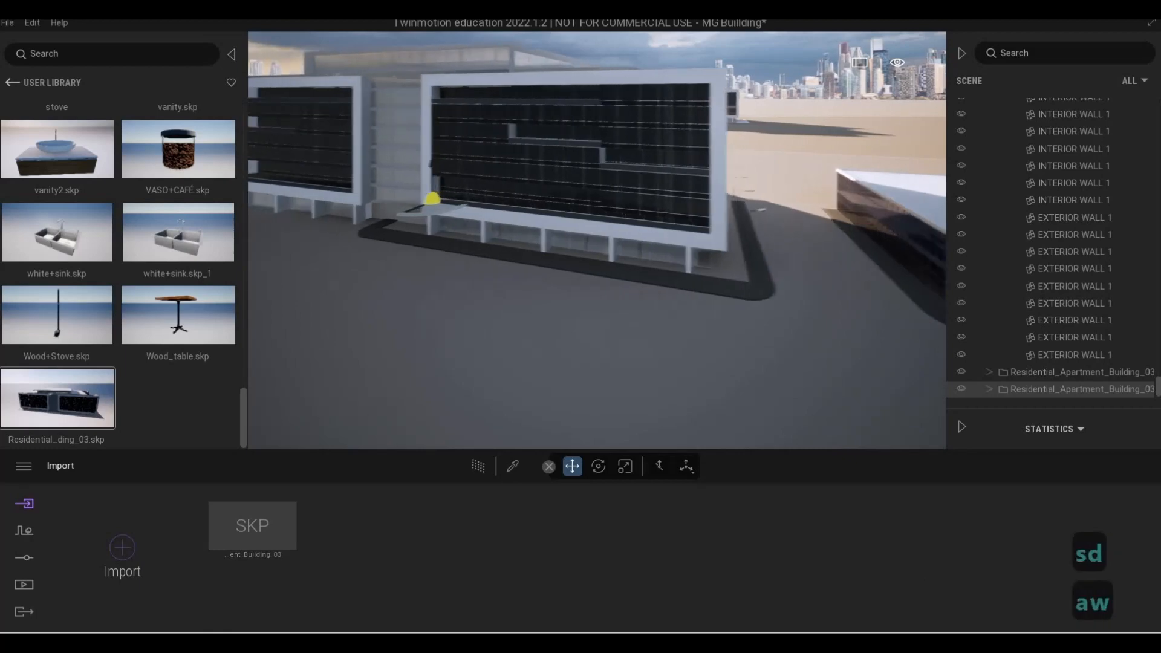
key(e)
key(w)
key(q)
key(a)
key(s)
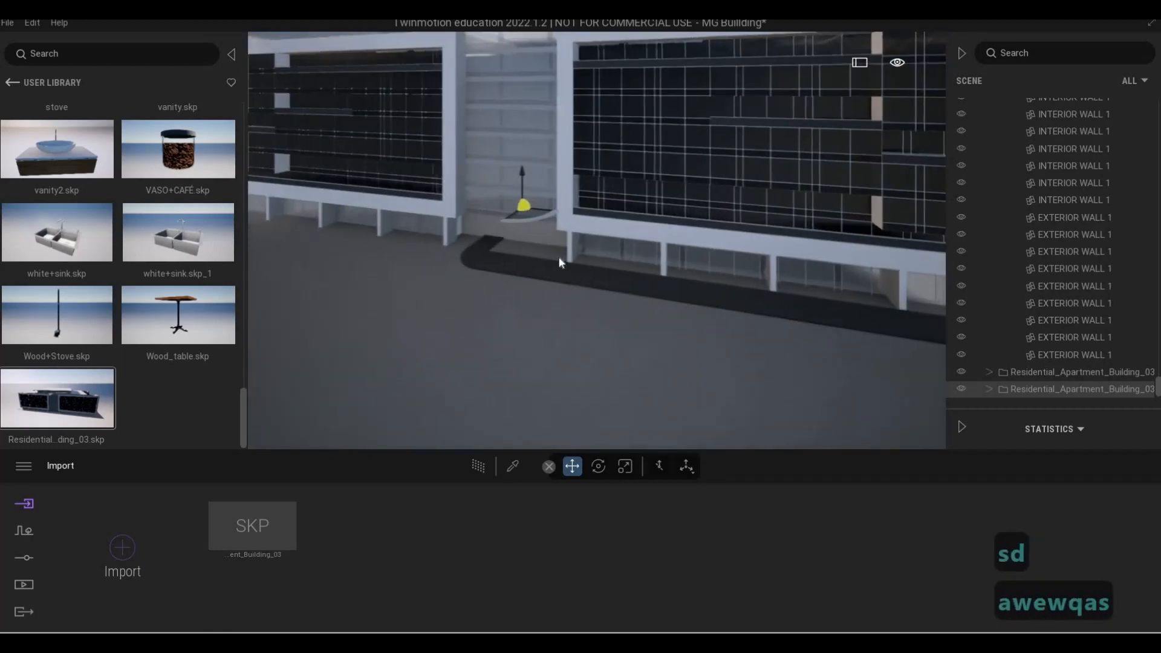
key(s)
key(a)
key(a)
key(s)
key(s)
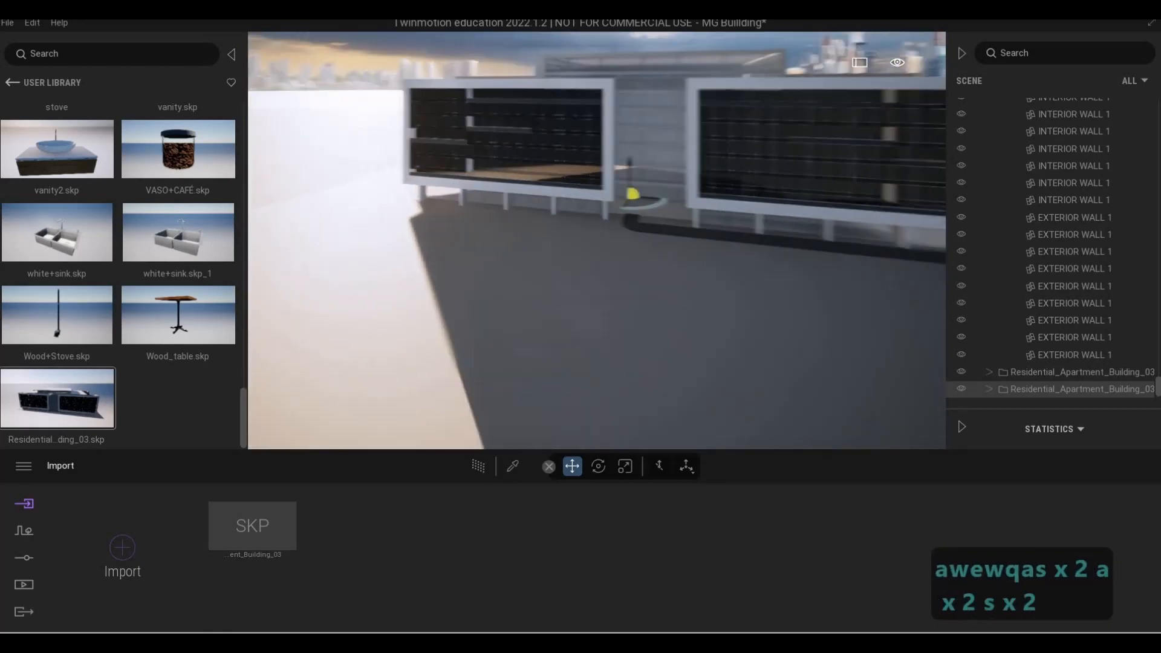
key(s)
key(s)
key(s)
key(s)
key(d)
key(d)
key(d)
key(w)
key(w)
key(w)
key(w)
key(w)
key(w)
key(w)
key(w)
key(w)
key(w)
key(w)
key(w)
key(w)
key(w)
key(w)
key(w)
key(w)
key(w)
key(w)
key(w)
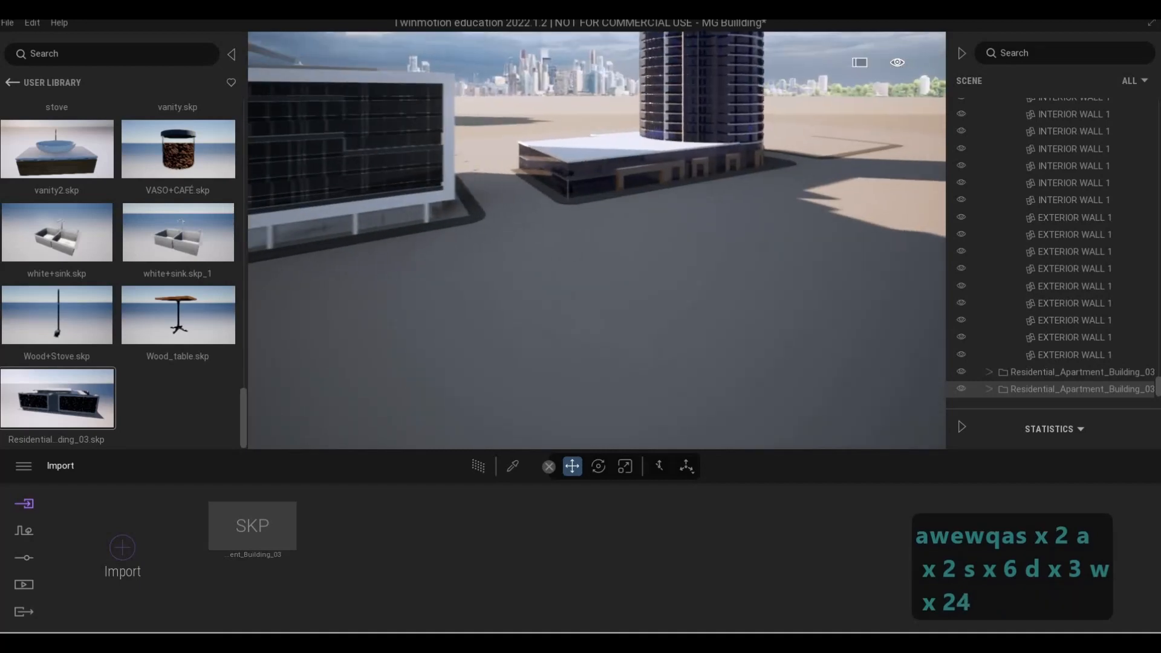
key(w)
key(w)
key(w)
key(w)
key(w)
key(w)
key(w)
key(w)
key(w)
key(w)
key(w)
key(w)
key(w)
key(w)
key(w)
key(w)
key(w)
key(w)
key(w)
key(w)
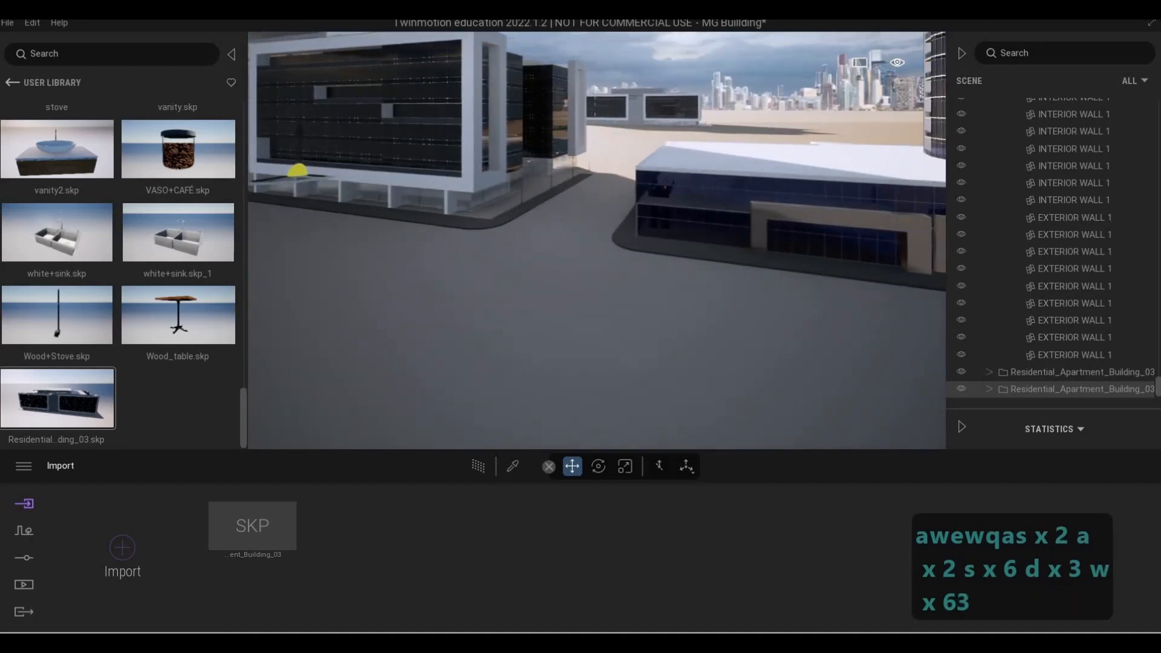
- Replace the Concrete road 3 material on the ground around the buildings with Concrete road 5 and check it at street level
key(a)
key(a)
key(w)
key(q)
key(d)
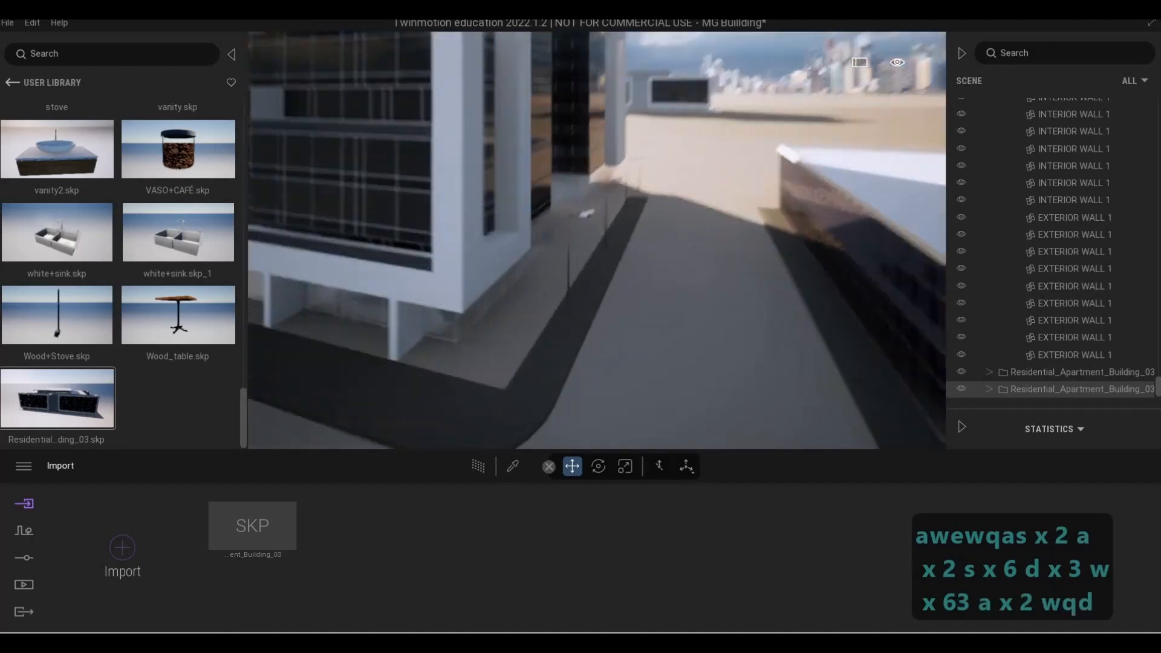
key(e)
key(e)
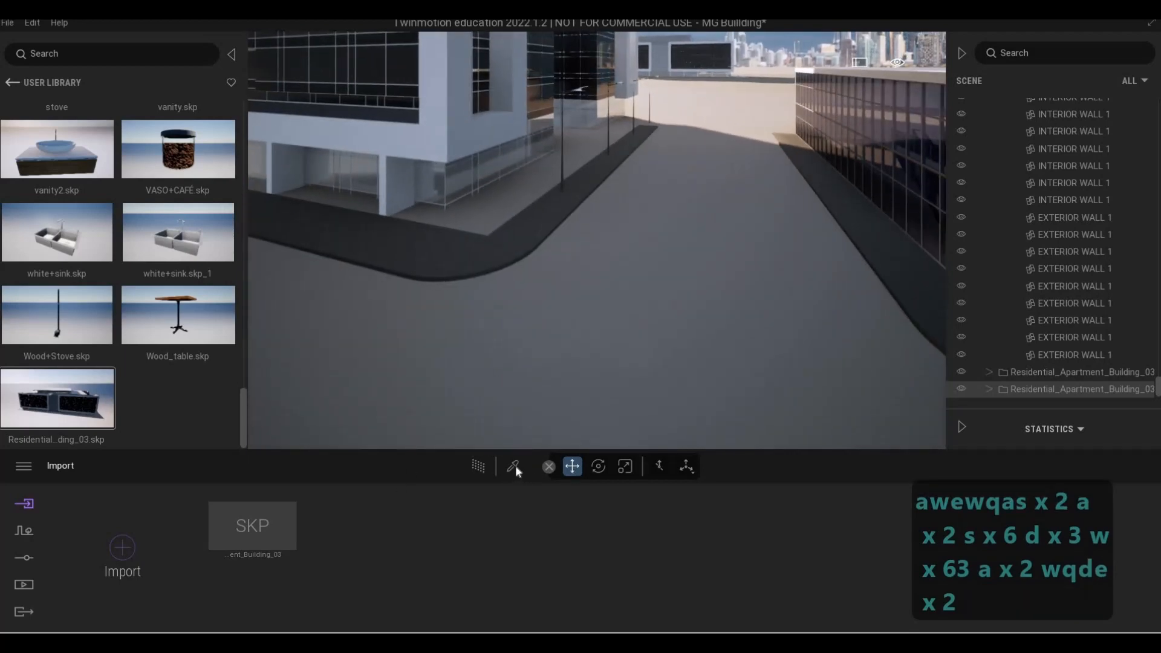
click(552, 392)
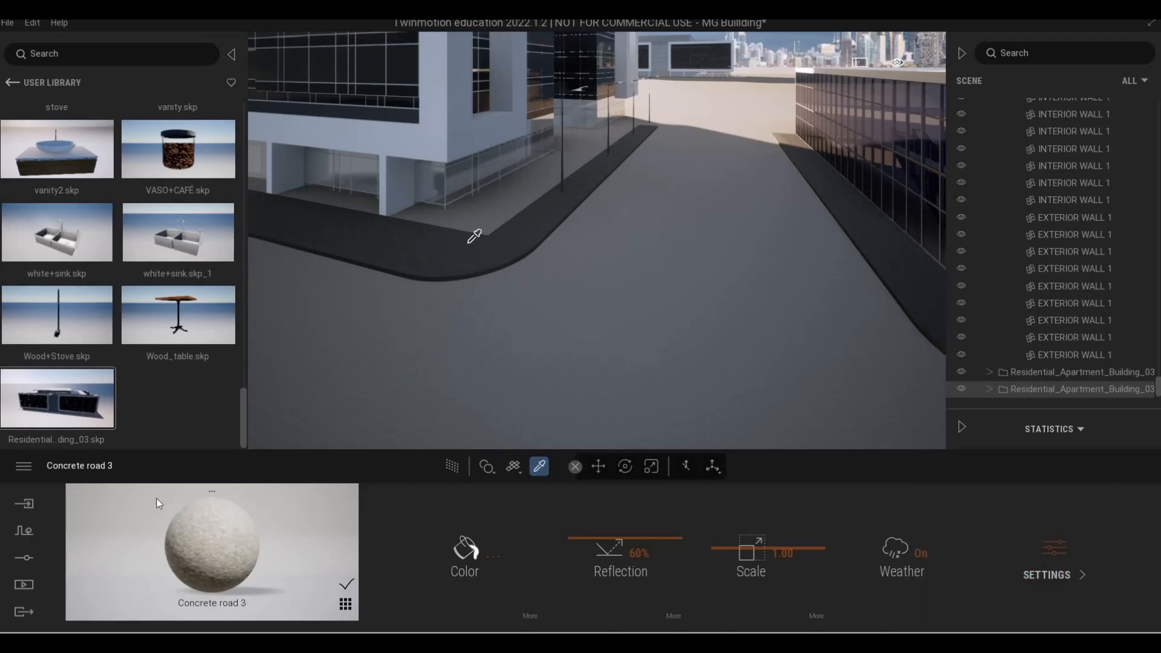
click(401, 288)
click(490, 206)
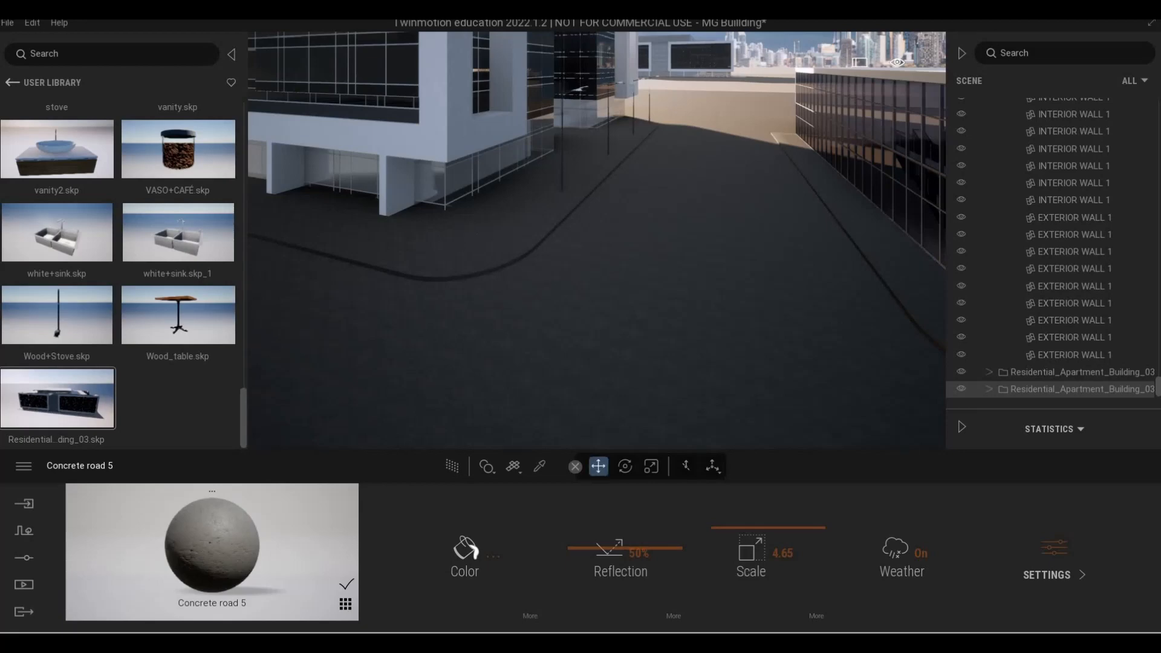
key(s)
key(e)
key(a)
key(s)
key(d)
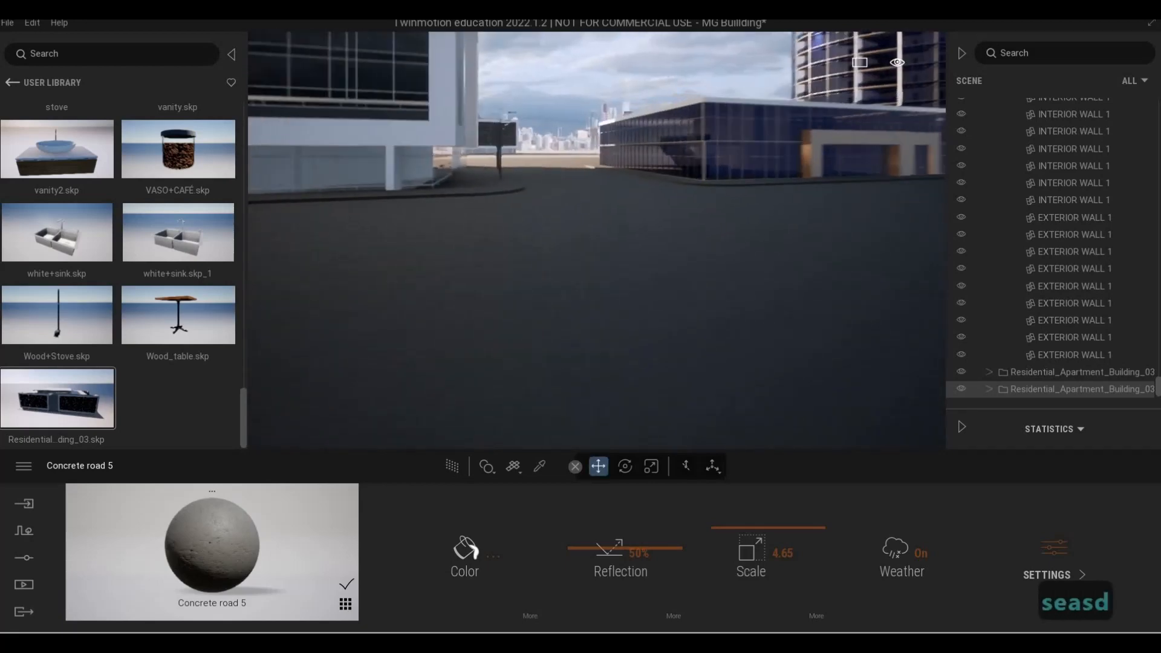
- Examine the street, curbs and building frontages between the apartment building and the tower's podium from street level and above
key(q)
key(q)
key(q)
key(w)
key(w)
key(w)
key(w)
key(w)
key(w)
key(w)
key(w)
key(w)
key(w)
key(w)
key(w)
key(w)
key(w)
key(w)
key(a)
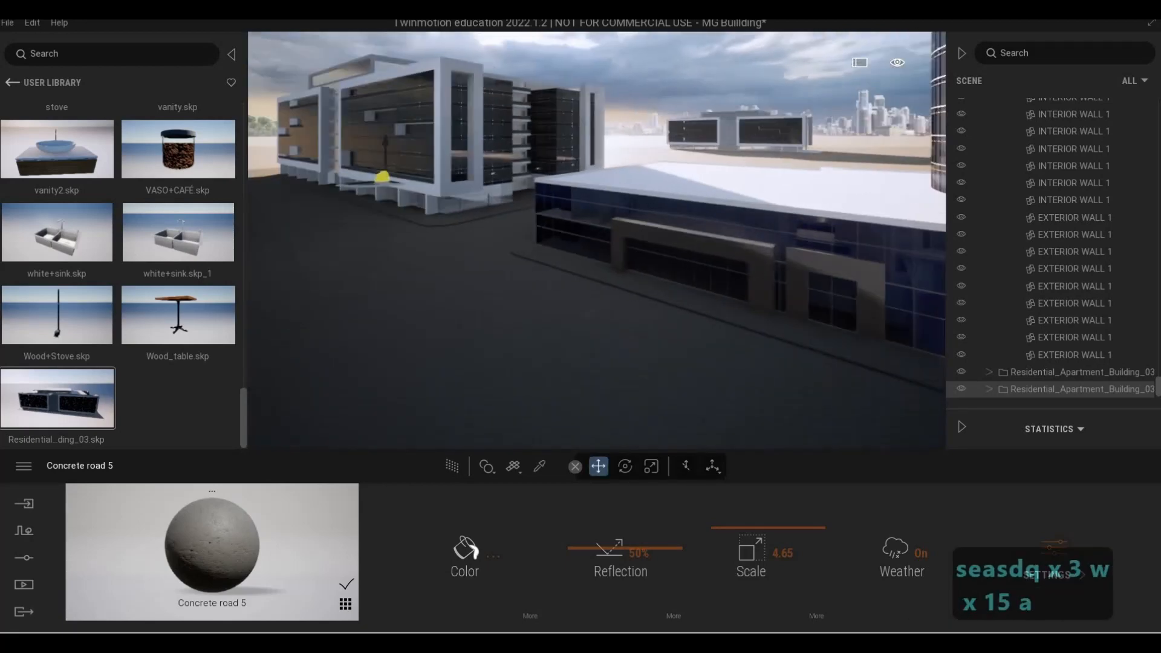
key(e)
key(a)
key(w)
key(a)
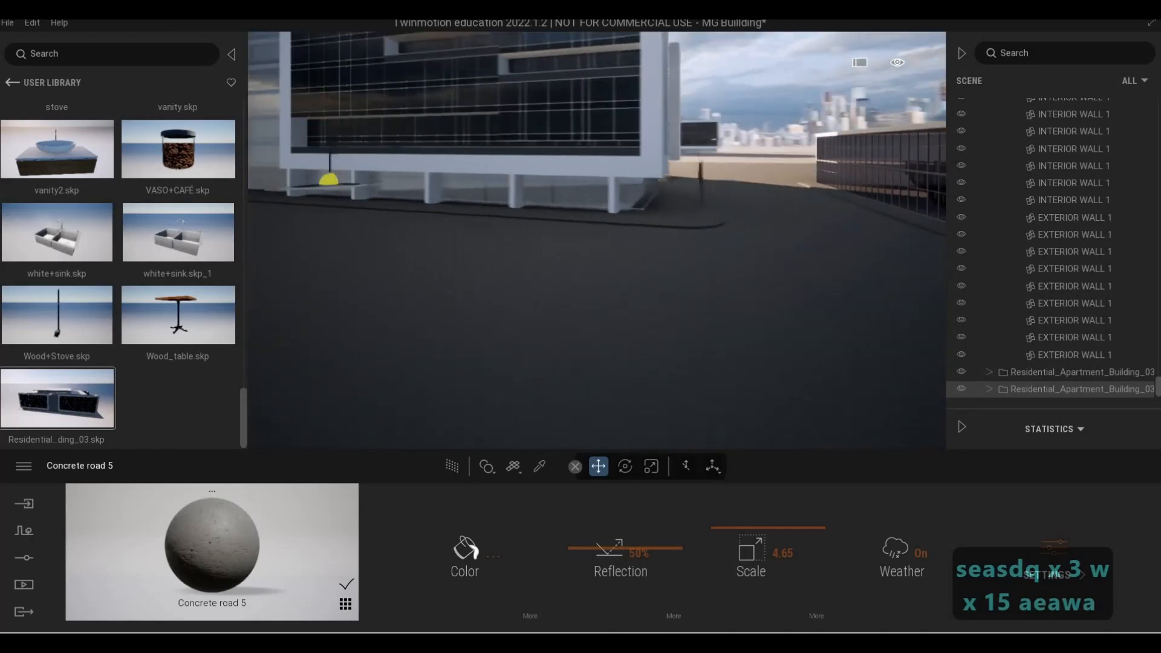
key(a)
key(a)
key(a)
key(a)
key(d)
key(d)
key(d)
key(d)
key(d)
key(d)
key(d)
key(d)
key(d)
key(w)
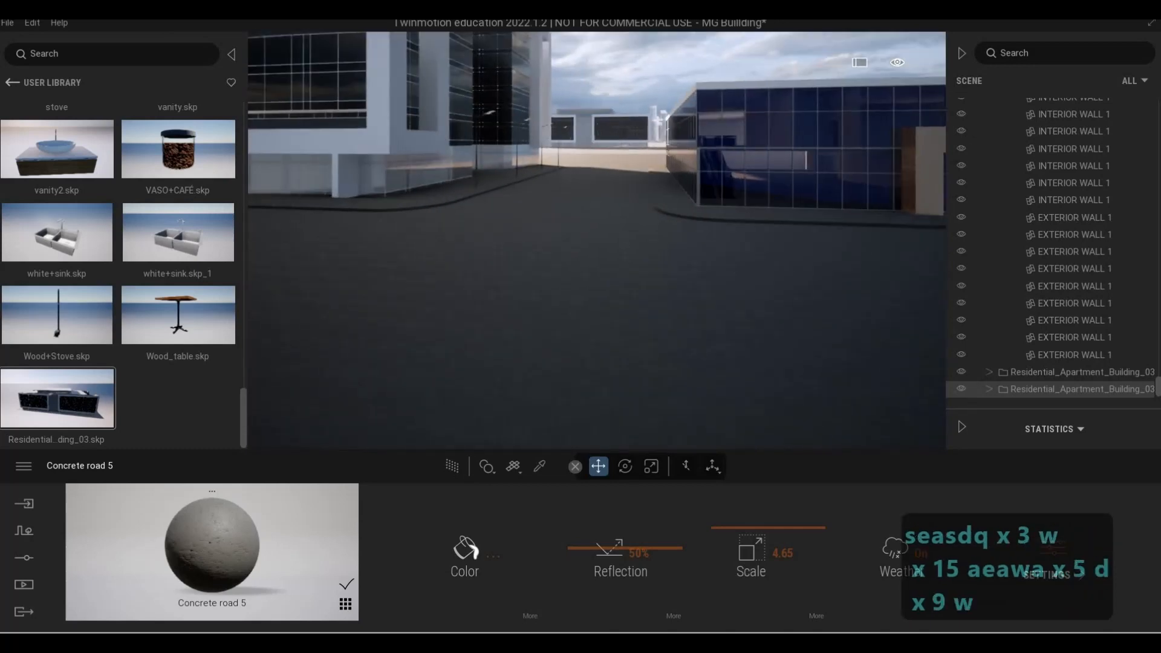
key(a)
key(s)
key(s)
key(q)
key(d)
key(w)
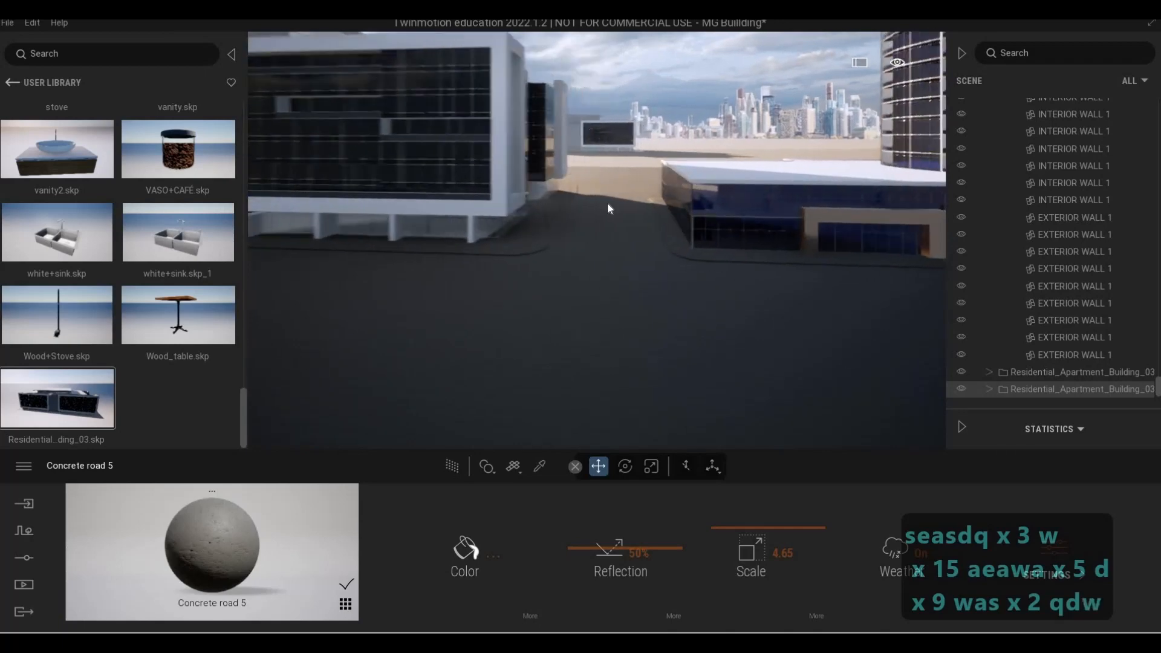
- Delete the far Residential_Apartment_Building_03 copy standing alone on the open ground behind the podium
key(q)
key(d)
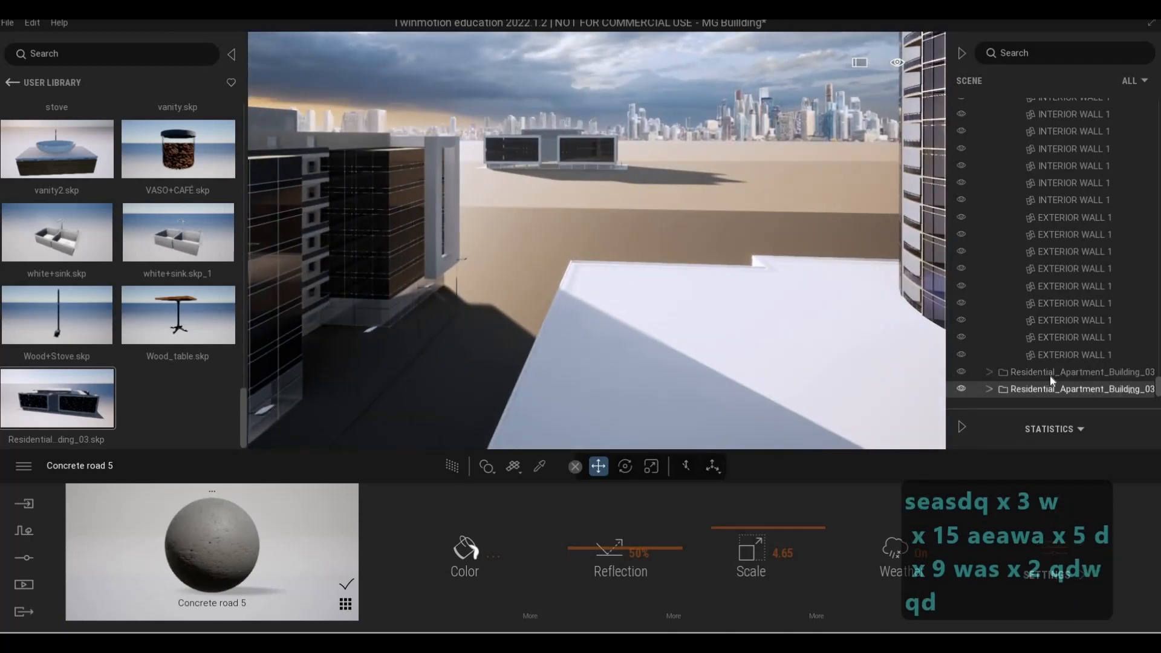
click(1049, 374)
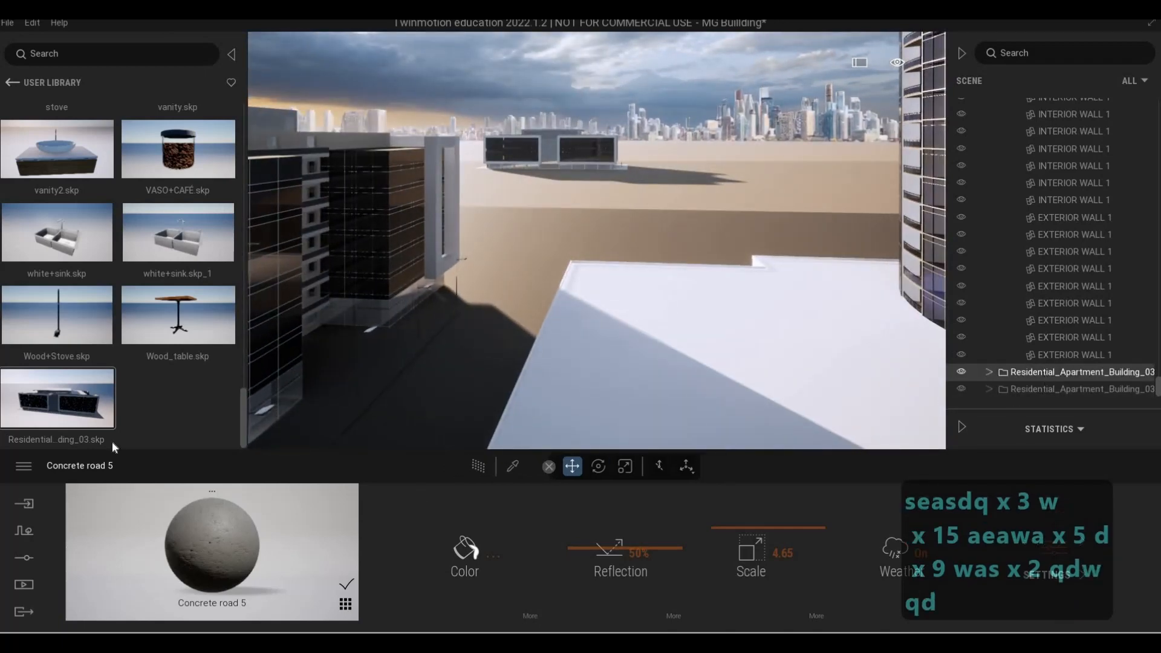
key(Delete)
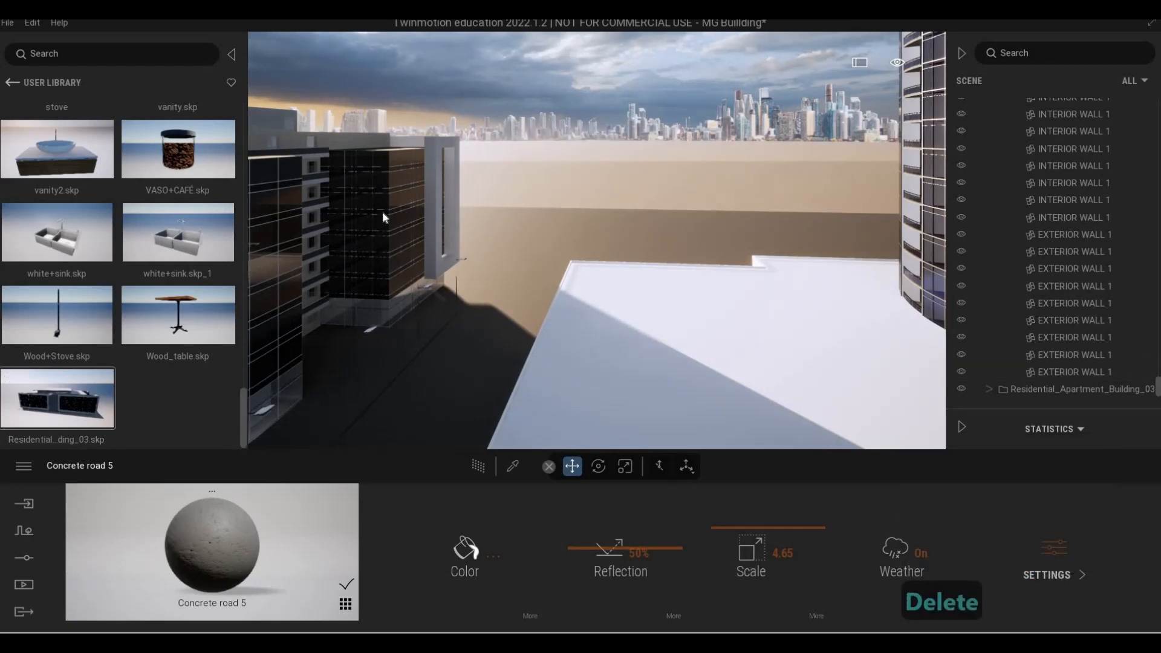
- Switch to 3D Warehouse in the browser and download the dark-panelled Modern Building from the modern buildings results as a SketchUp model
drag(0, 159, 666, 22)
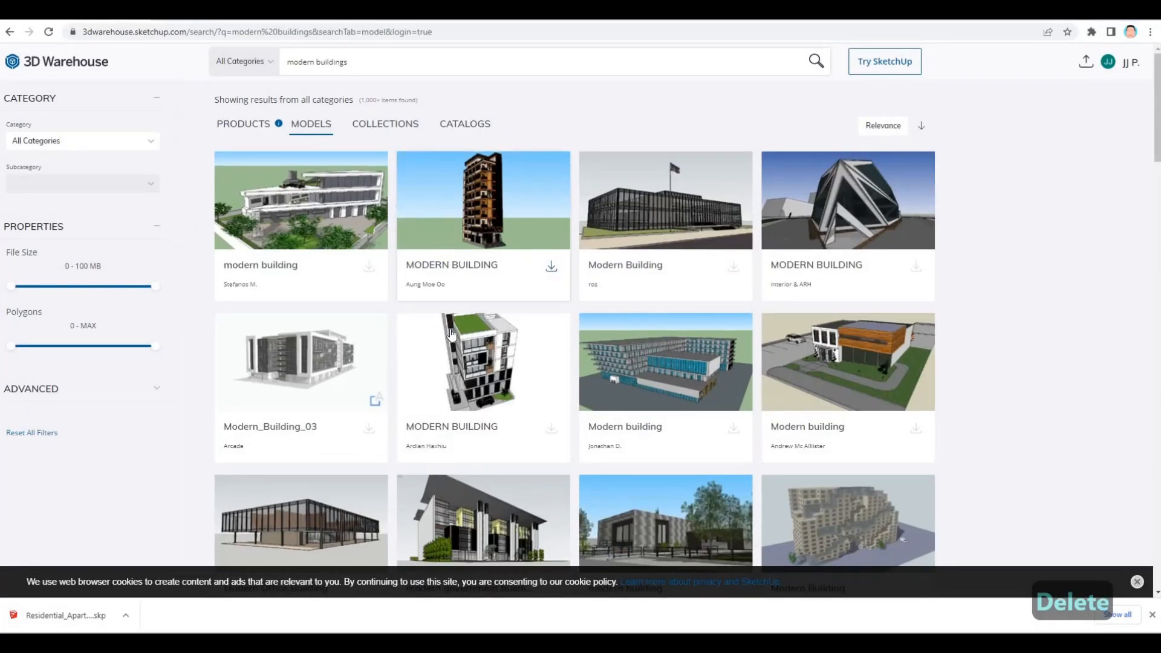
scroll(445, 344, down, 3)
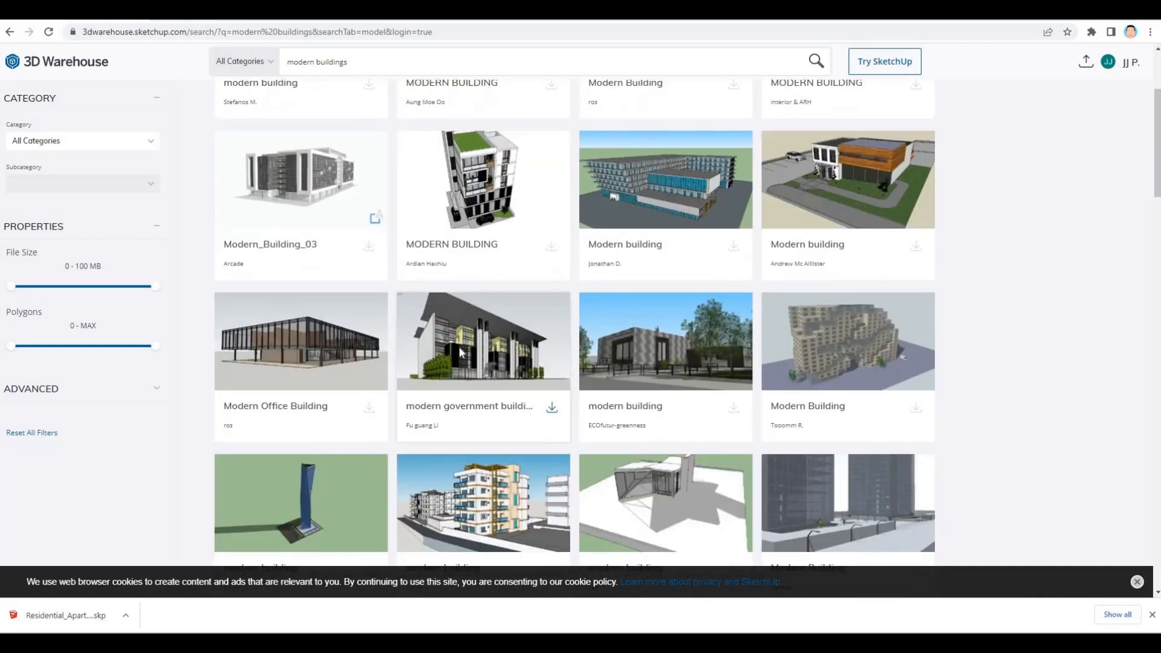
scroll(459, 346, down, 4)
scroll(425, 278, down, 4)
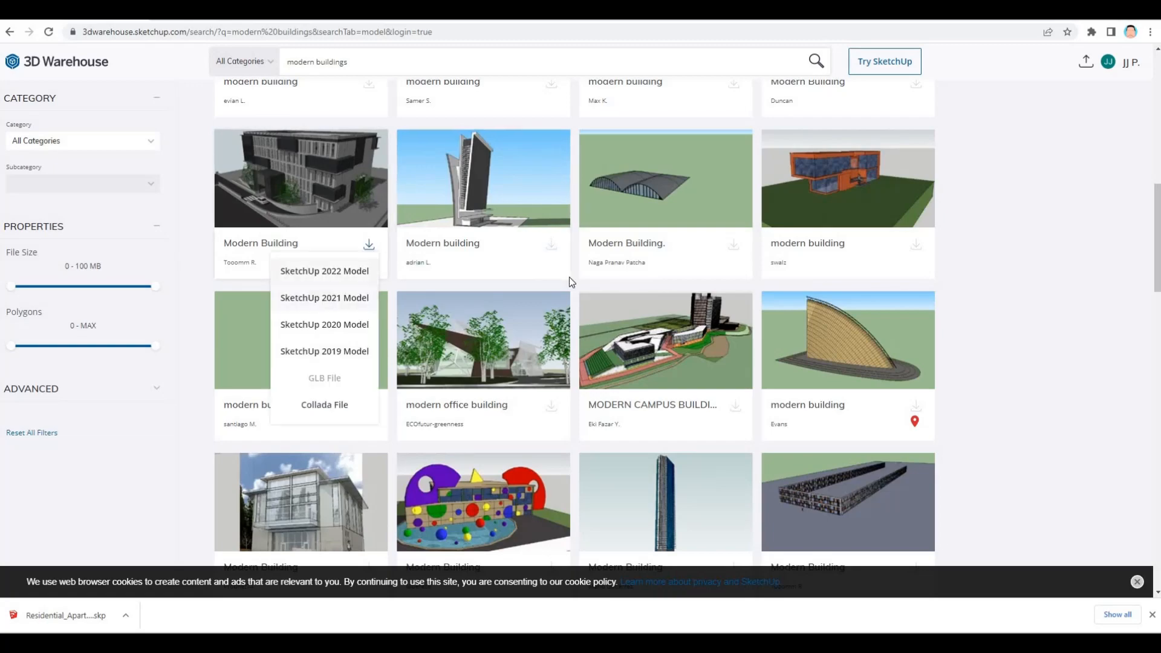
scroll(567, 283, up, 10)
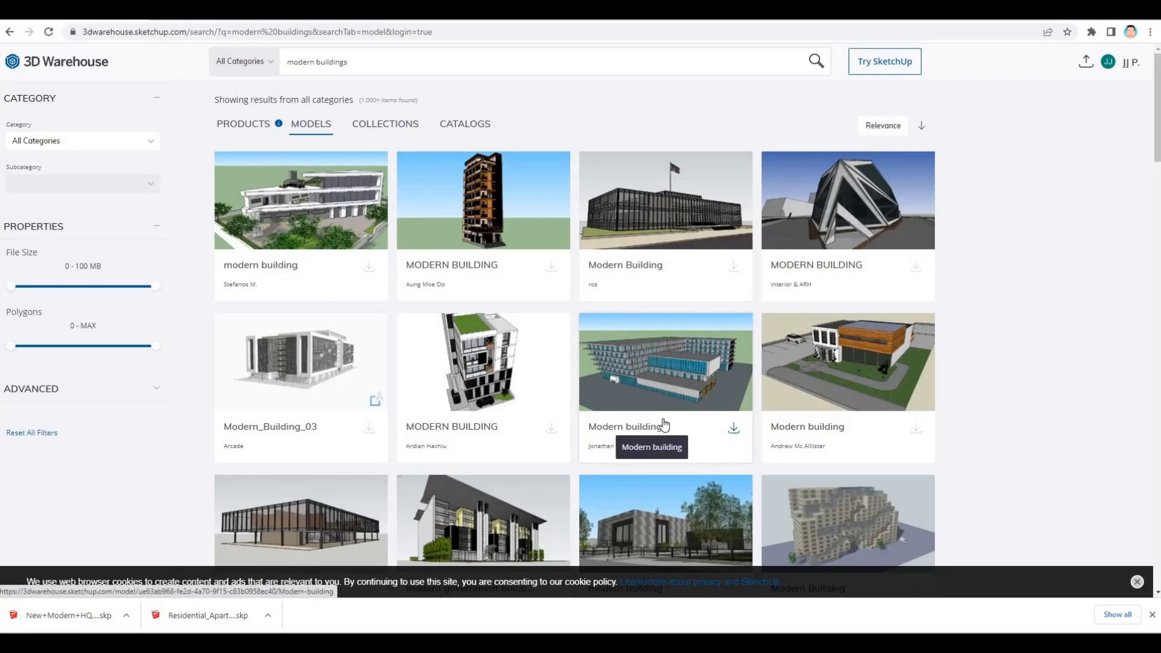
- Download the brown tower, the blue-and-white office complex and the green-roofed white building as SketchUp models from 3D Warehouse
click(551, 267)
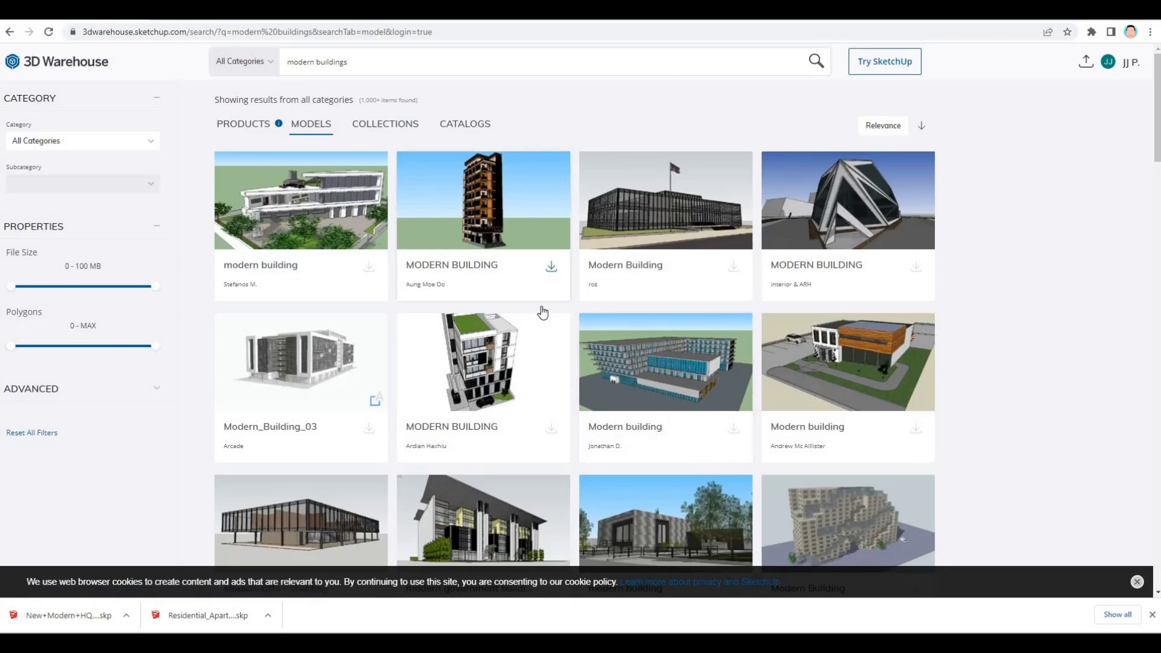
click(734, 429)
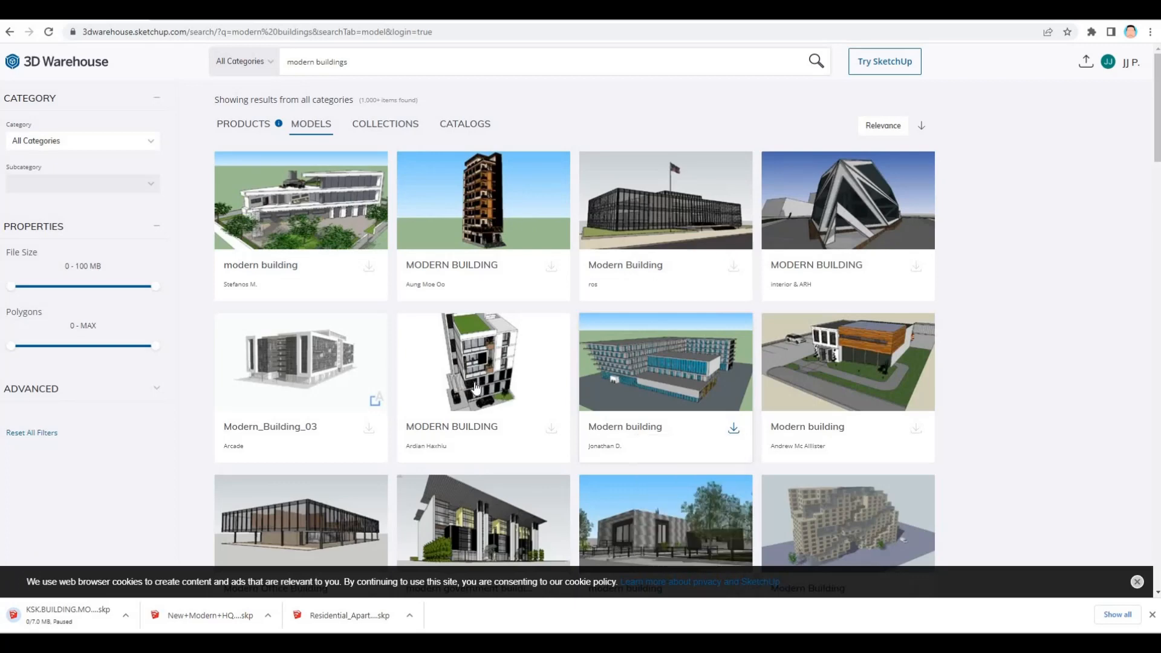
click(551, 427)
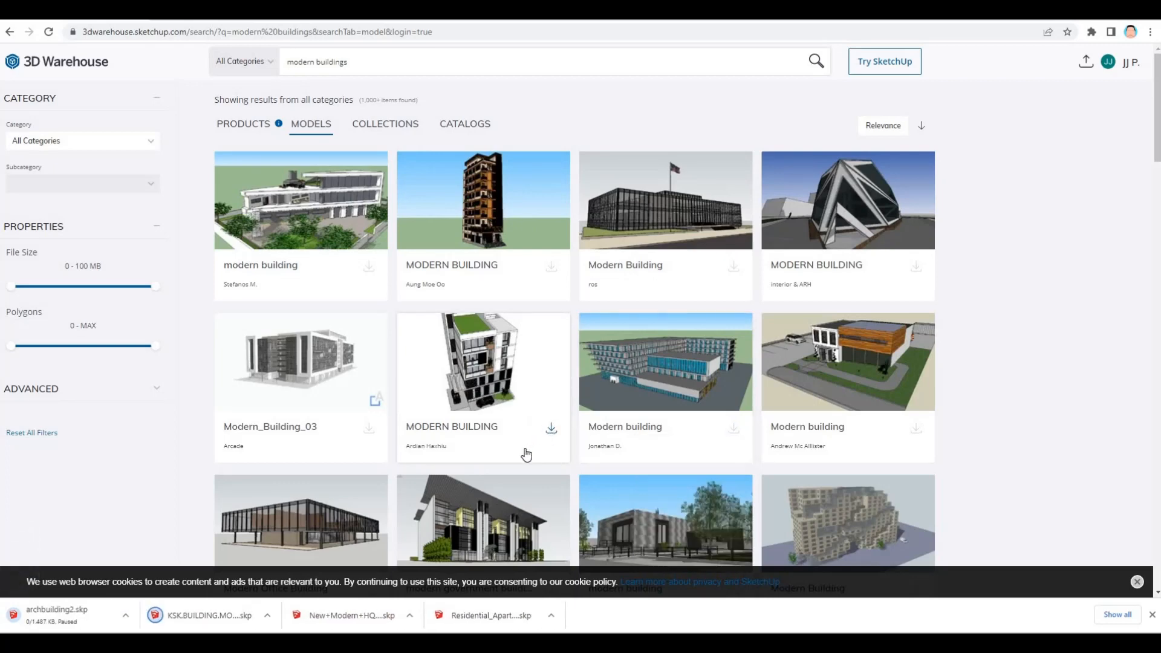
scroll(524, 387, down, 5)
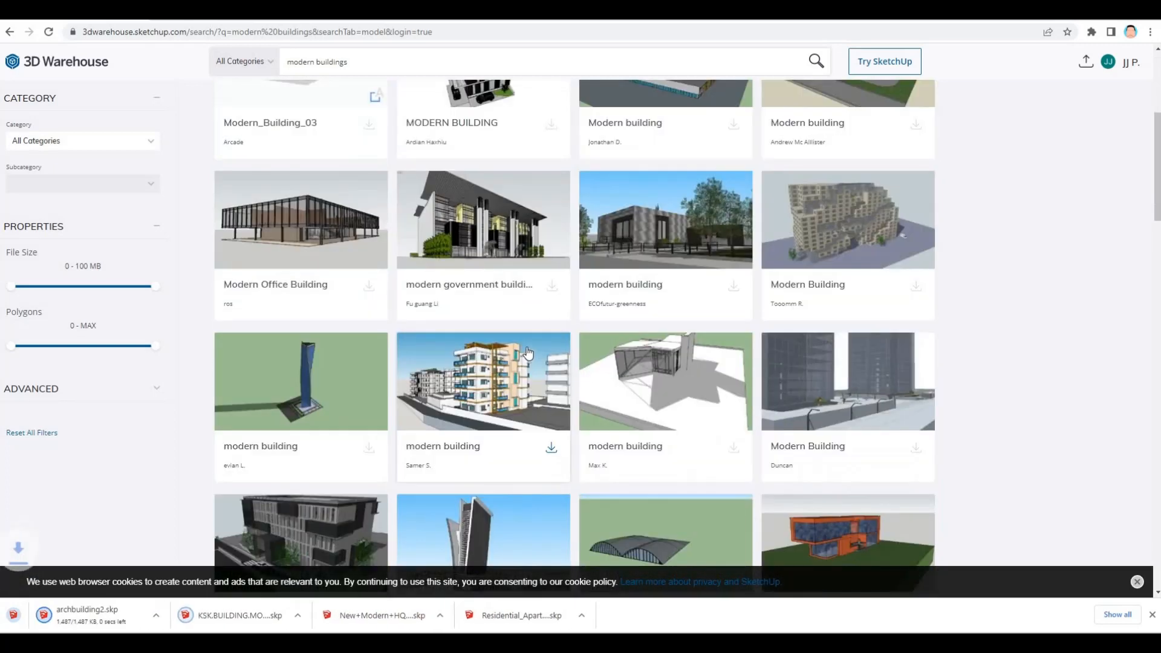
scroll(520, 361, down, 7)
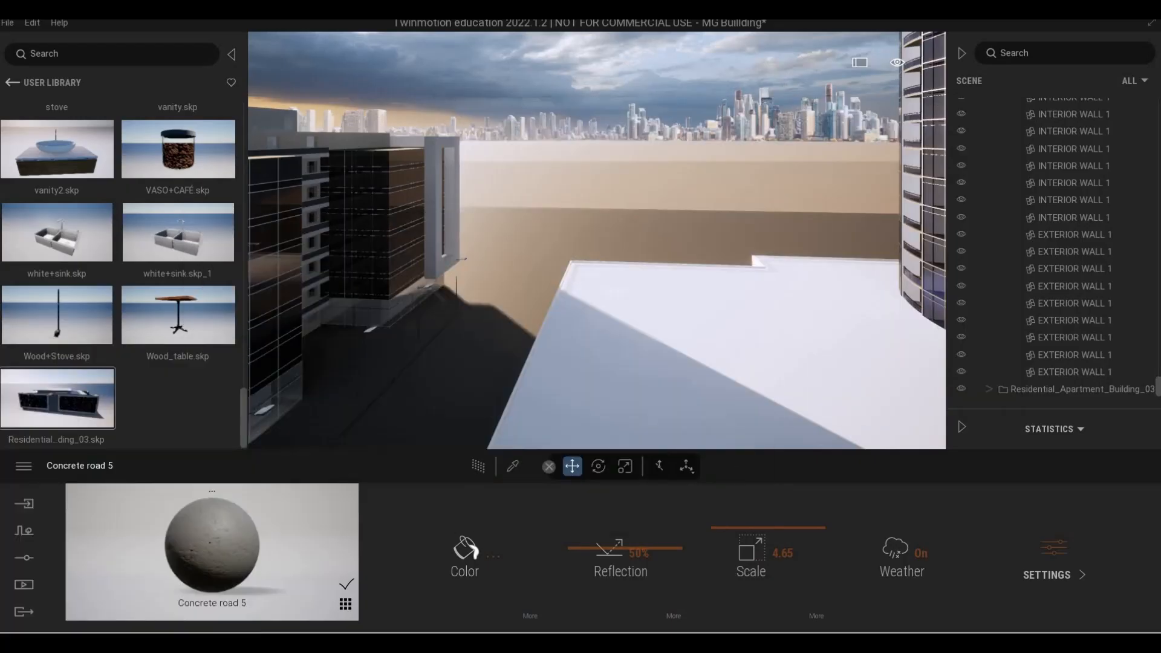
- Switch back to Twinmotion and examine the podium, the tower and the open ground on the tower's far side
key(s)
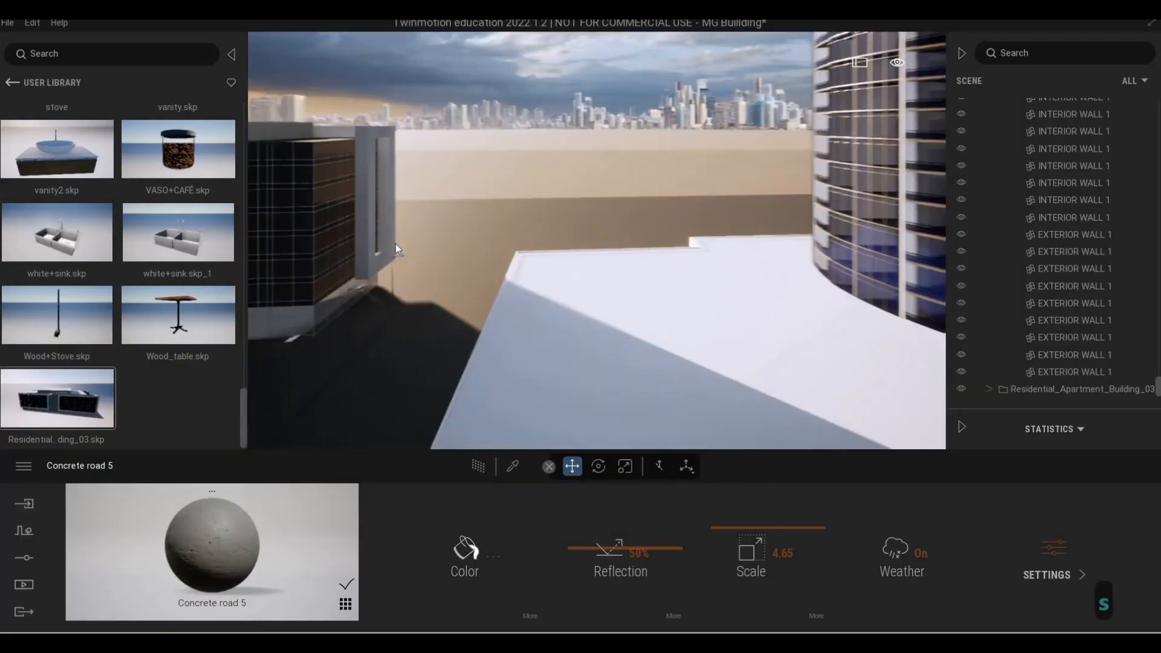
key(a)
key(e)
key(s)
key(a)
key(q)
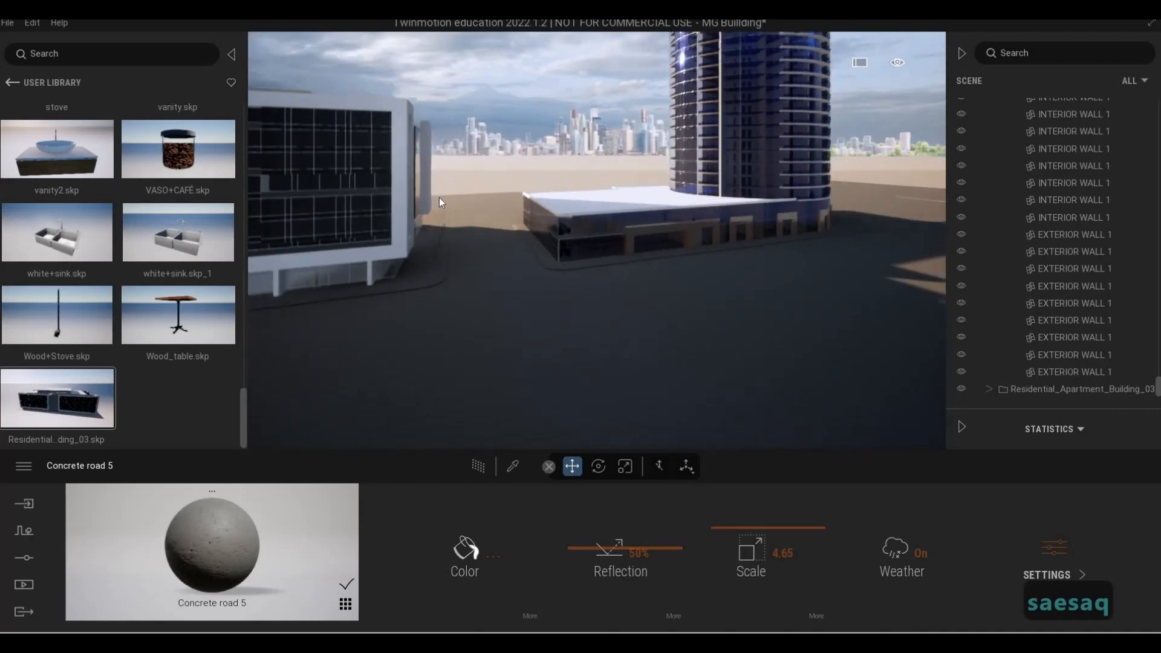
key(a)
key(w)
key(s)
key(d)
key(d)
key(d)
key(d)
key(d)
key(d)
key(d)
key(d)
key(d)
key(d)
key(d)
key(d)
key(d)
key(d)
key(d)
key(d)
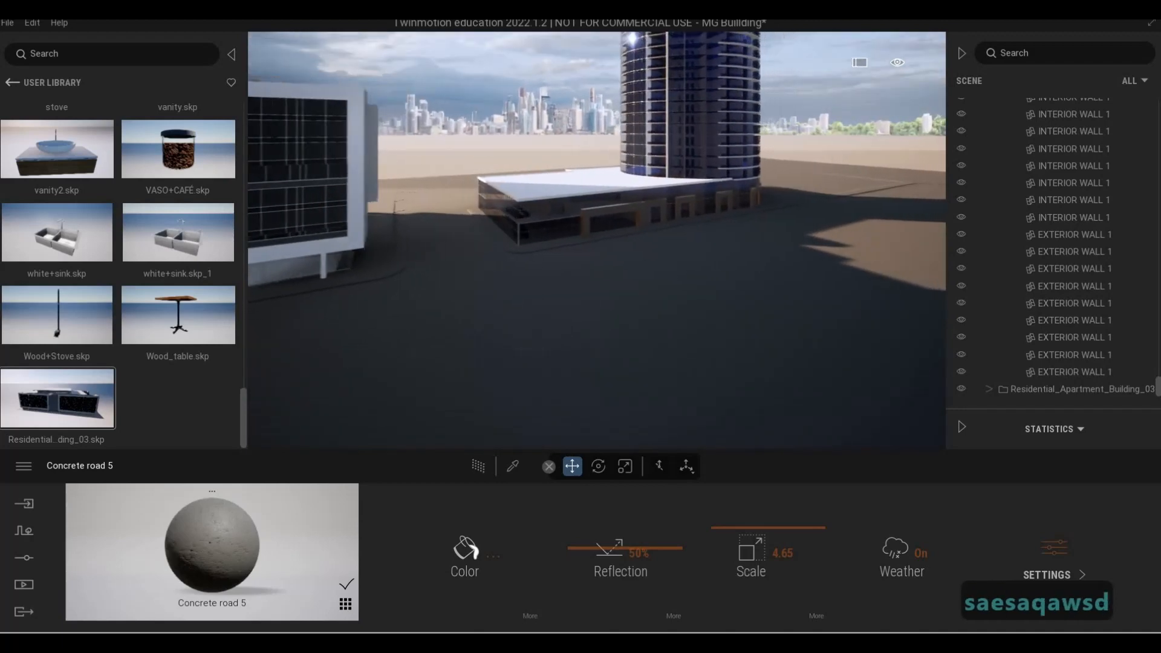
key(w)
key(d)
key(d)
key(d)
key(d)
key(d)
key(d)
key(d)
key(d)
key(d)
key(d)
key(d)
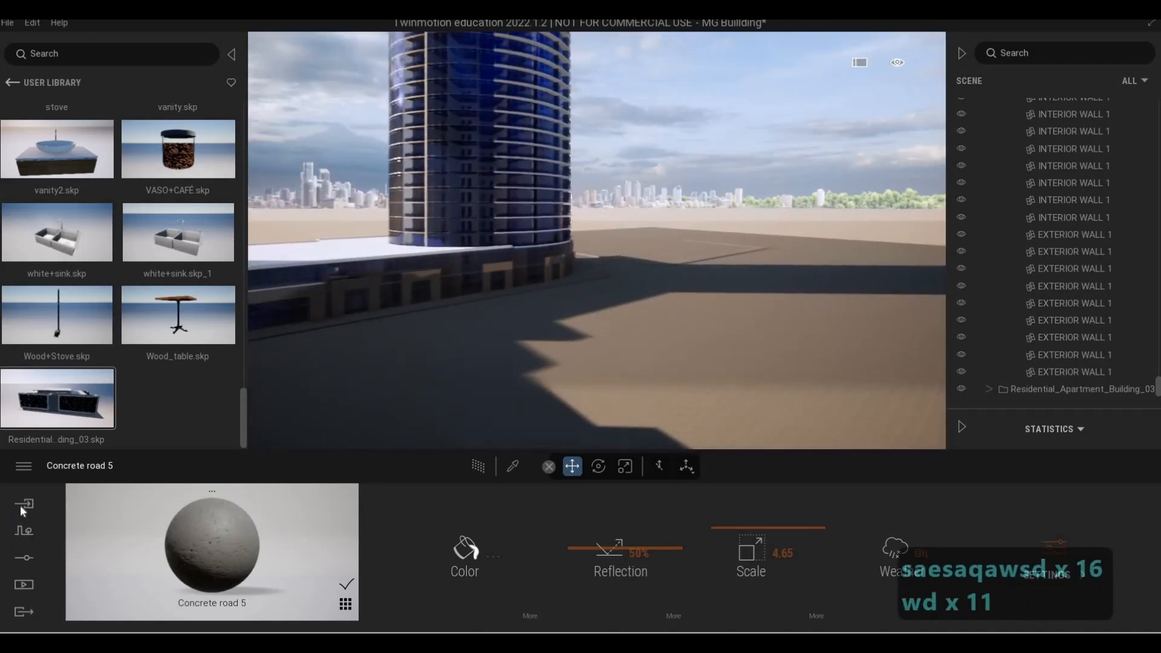
- Import the SketchUp model arjol from the Downloads folder, resolving the Default material conflict with the imported material
key(ctrl+i)
click(655, 296)
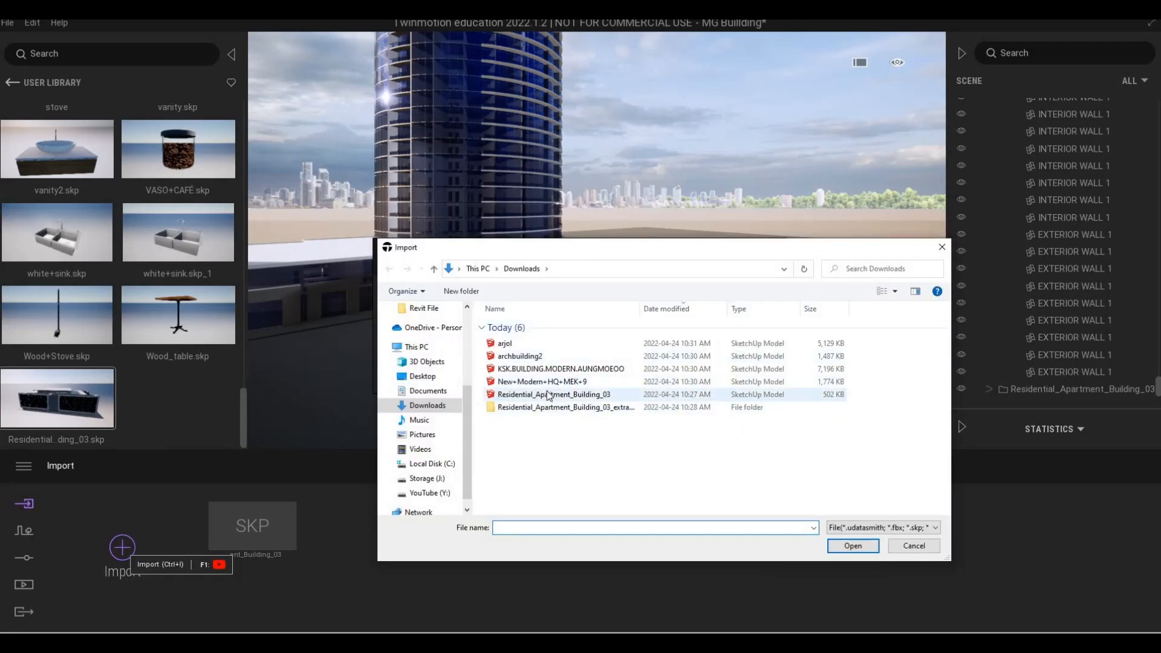
click(516, 344)
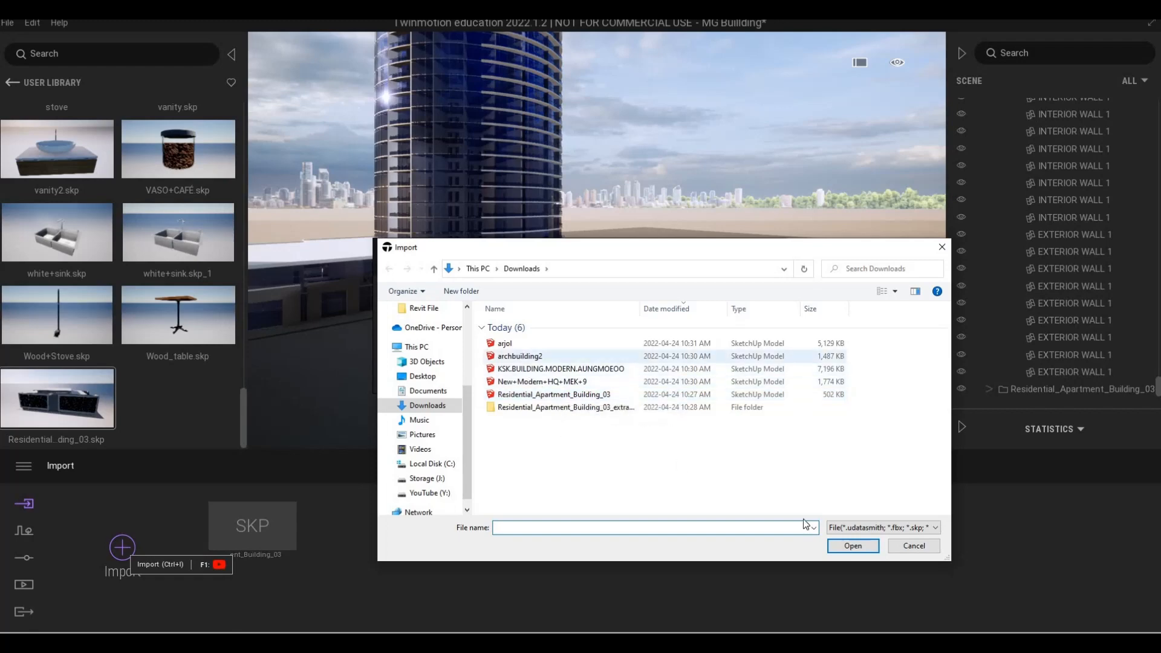
click(850, 547)
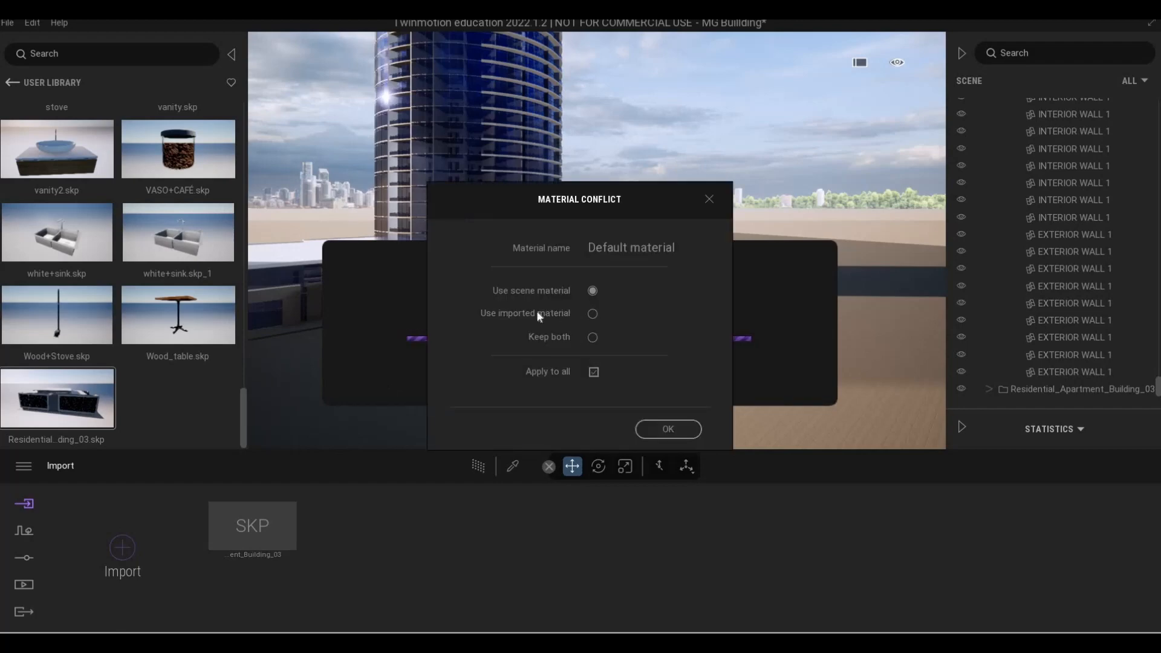
click(593, 312)
key(Return)
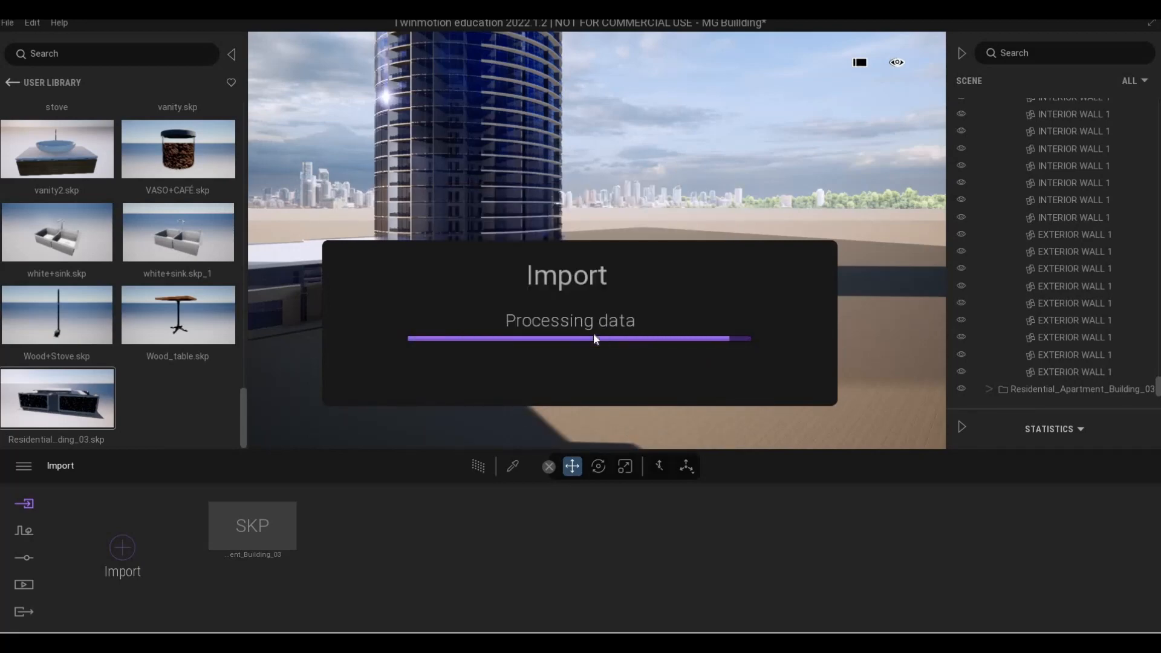
- Select the imported arjol.skp building in front of the tower, view it beside the empty lot and look through its parts
right_drag(796, 365, 782, 297)
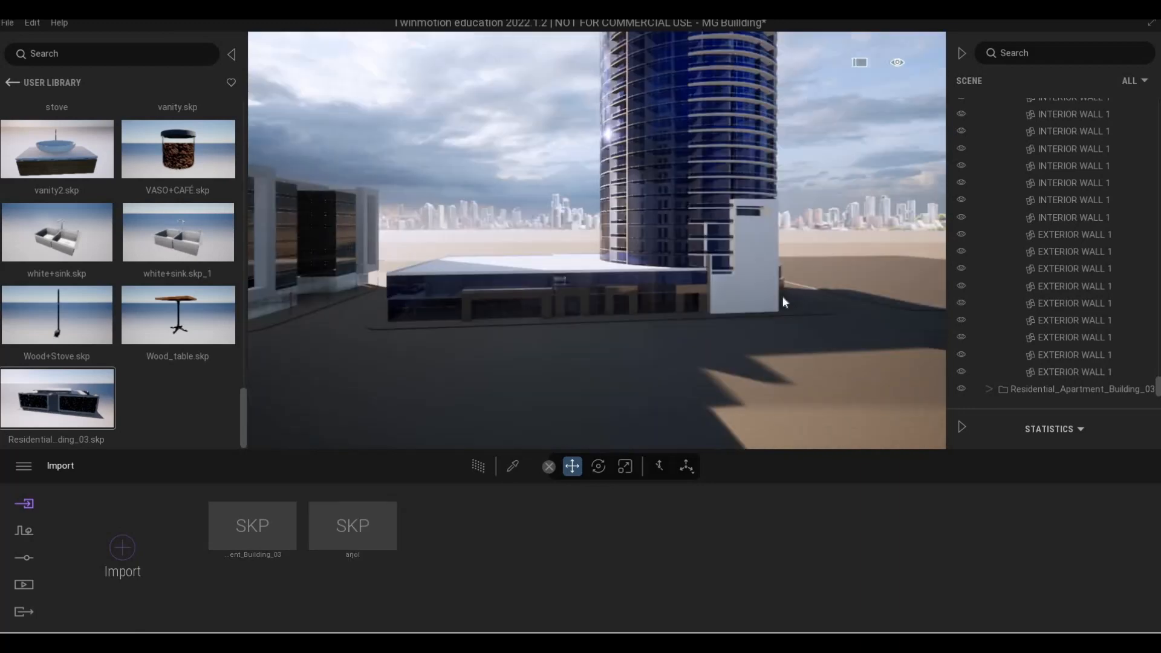
click(1025, 390)
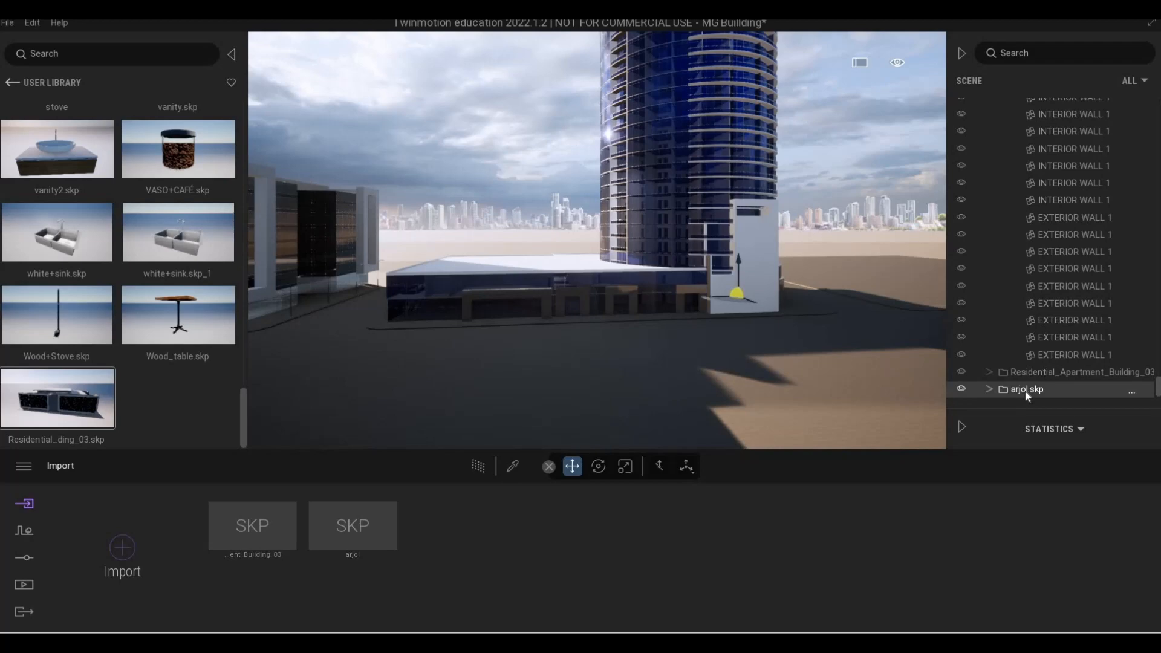
key(d)
key(d)
key(d)
key(d)
key(d)
key(d)
key(d)
key(d)
key(d)
key(d)
key(d)
key(d)
key(d)
key(d)
key(d)
key(d)
key(d)
key(d)
key(d)
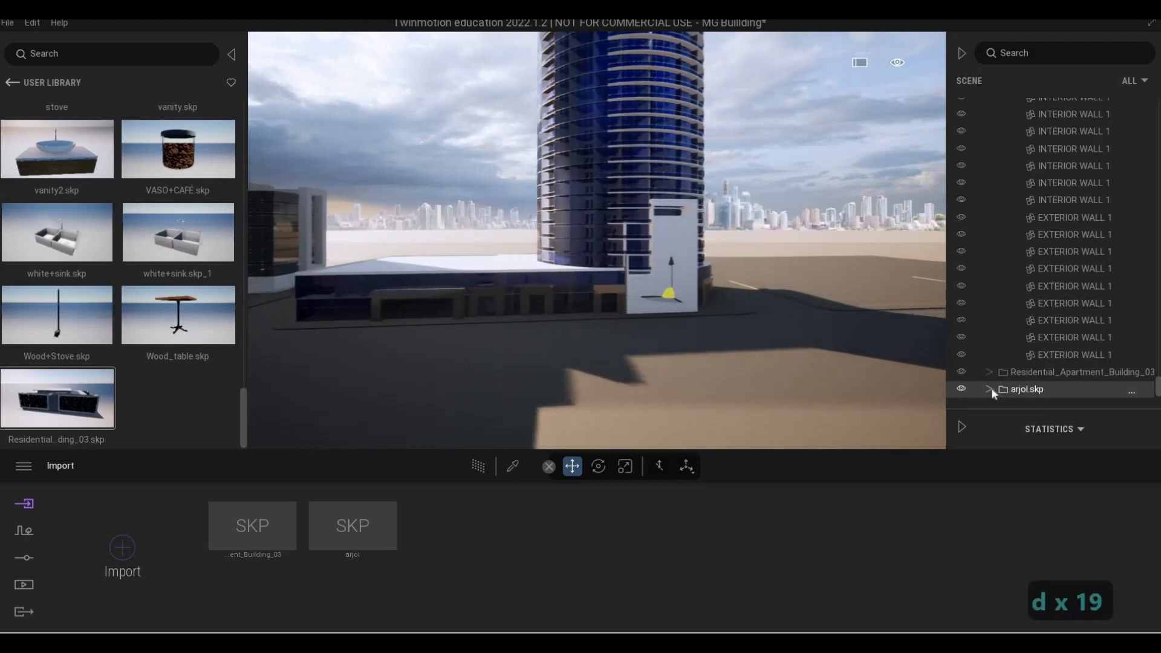
key(d)
key(d)
key(d)
key(d)
key(d)
key(d)
key(d)
key(d)
key(d)
key(d)
key(d)
key(d)
key(d)
key(d)
key(d)
key(d)
key(d)
click(990, 389)
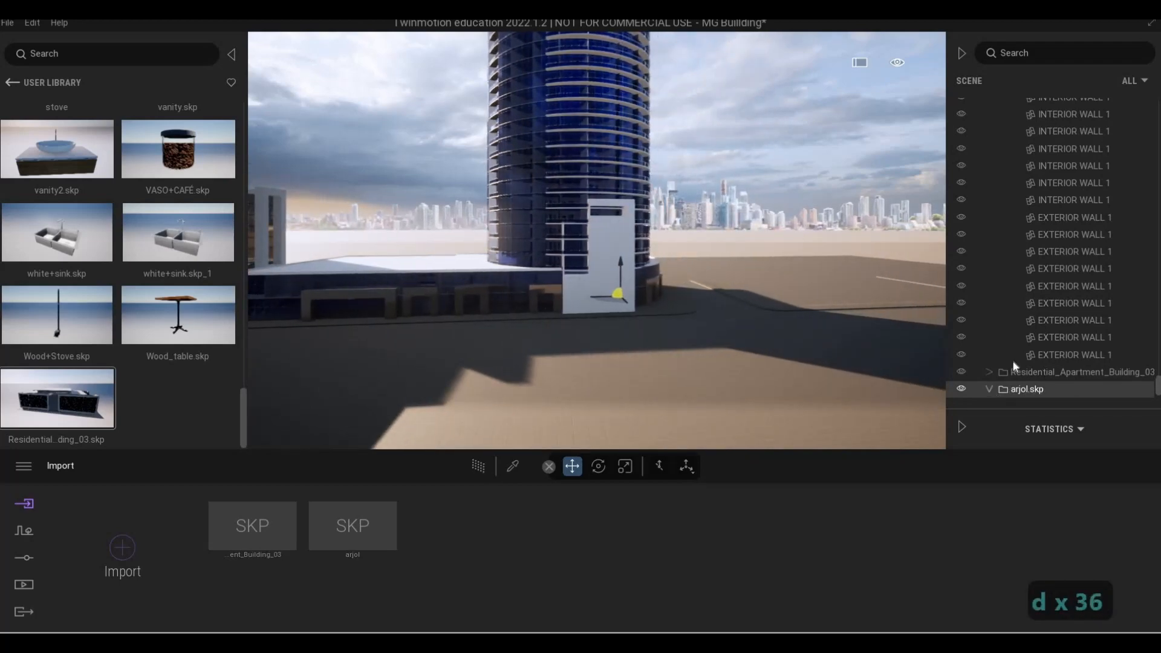
scroll(1024, 314, down, 5)
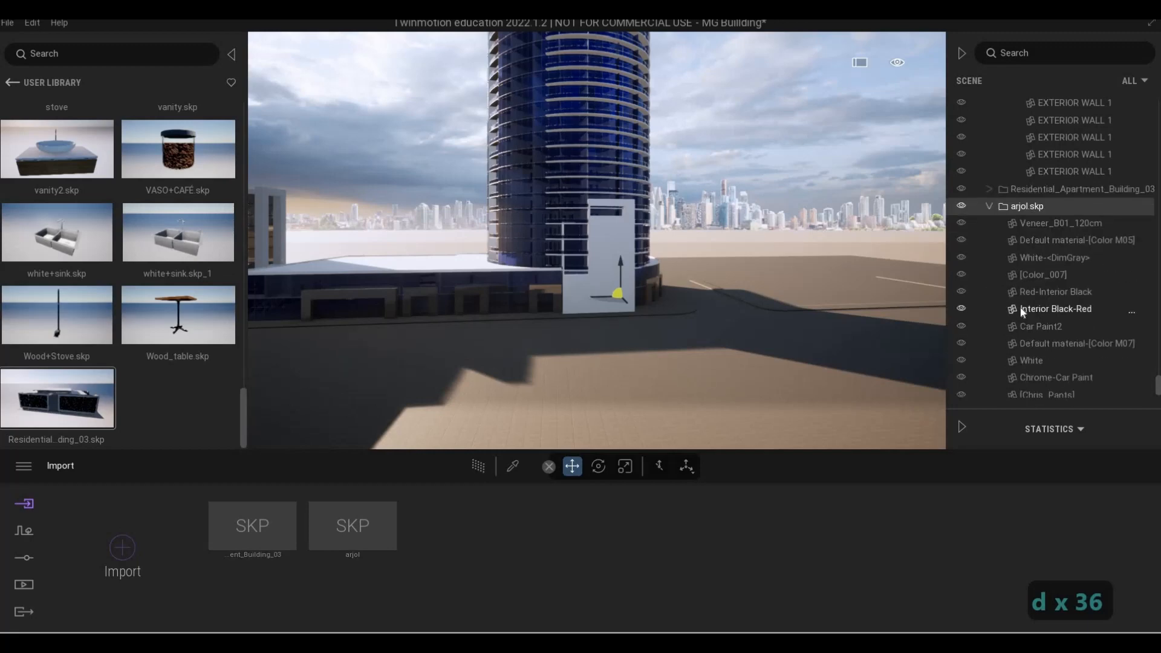
scroll(997, 274, up, 2)
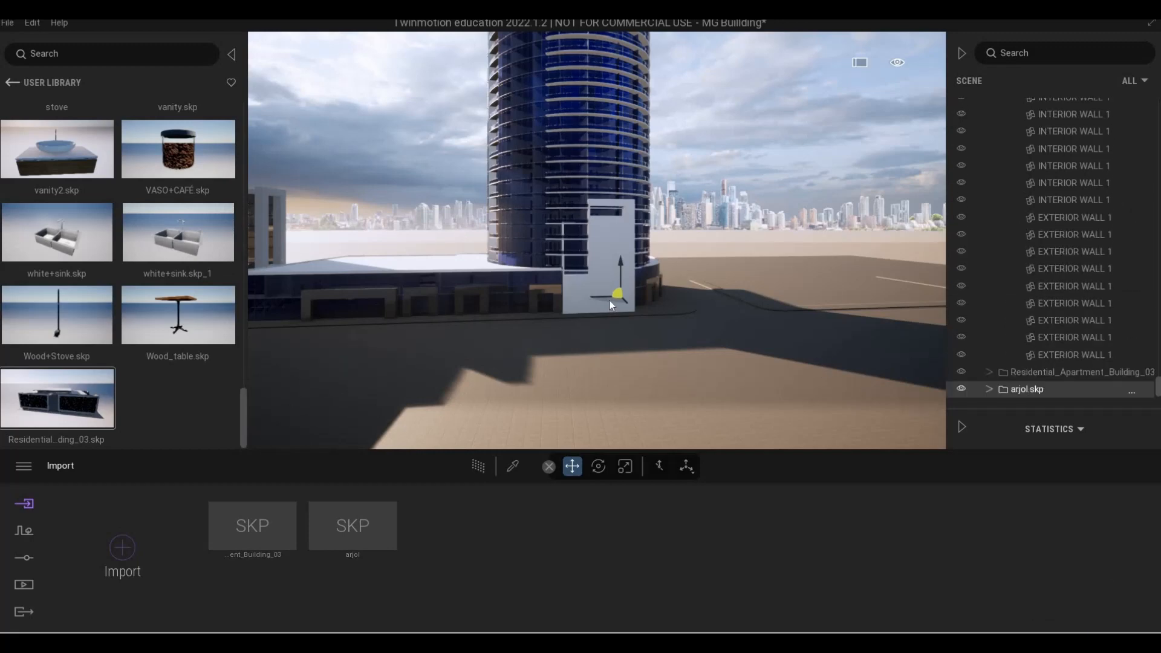
- Move the arjol building away from the podium onto the empty lot across the street from the tower
drag(609, 303, 759, 303)
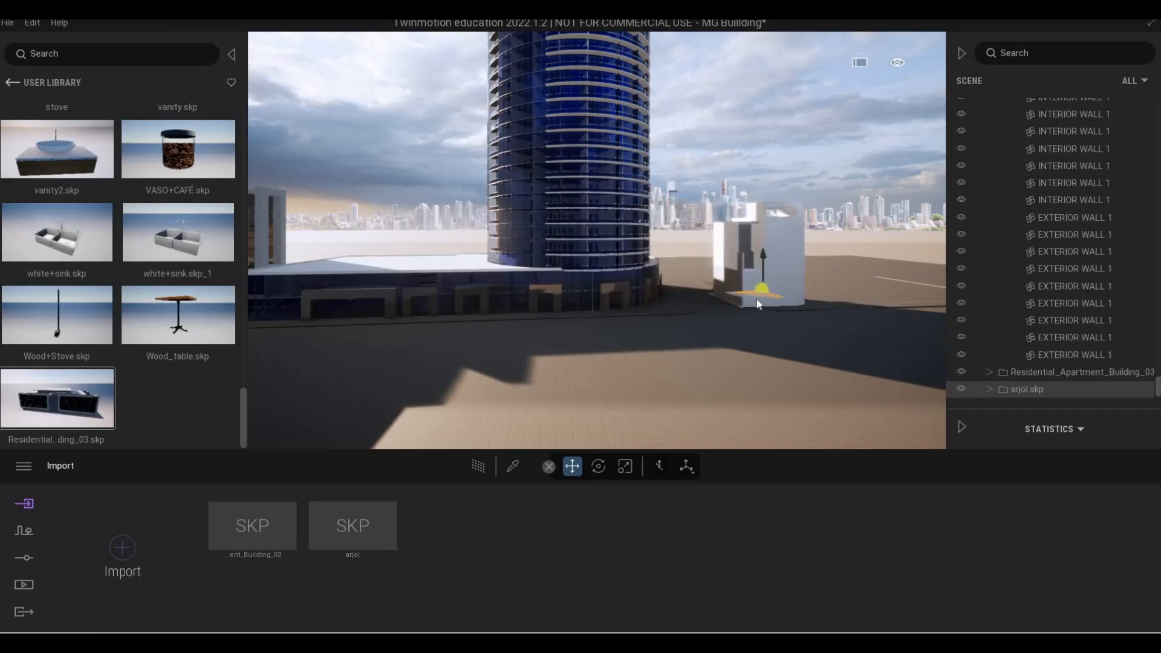
key(w)
key(d)
key(w)
right_drag(843, 332, 844, 335)
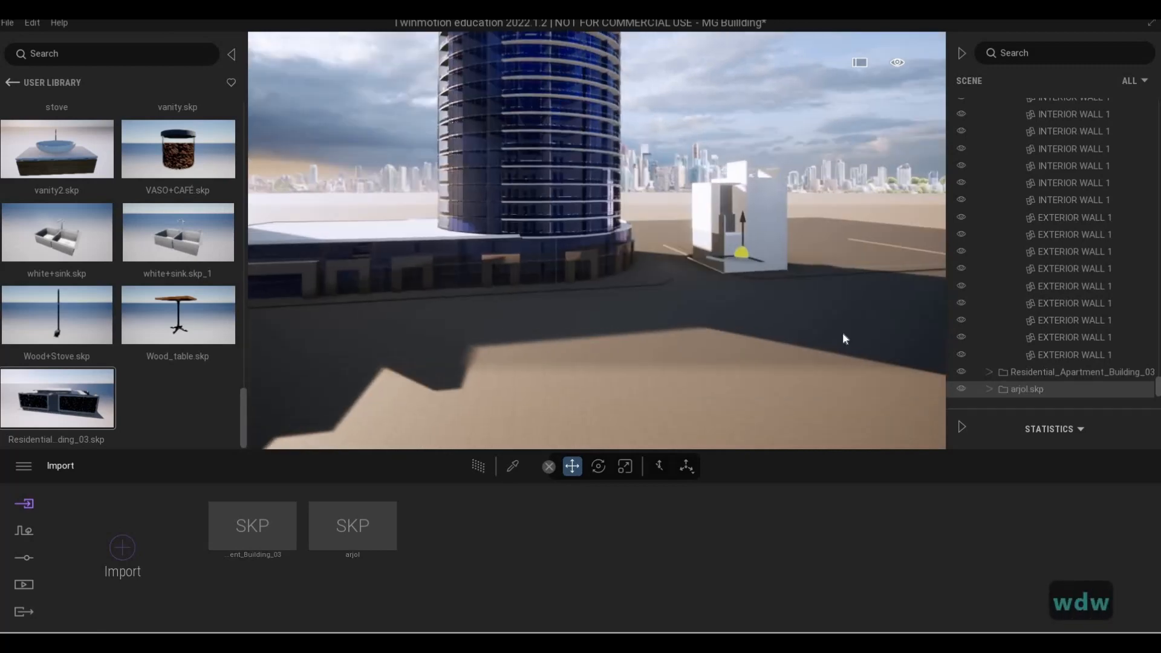
- Check the arjol building's placement beside the tower at closer range and select Residential_Apartment_Building_03 in the scene
key(d)
key(d)
key(d)
key(d)
key(d)
key(d)
click(1028, 373)
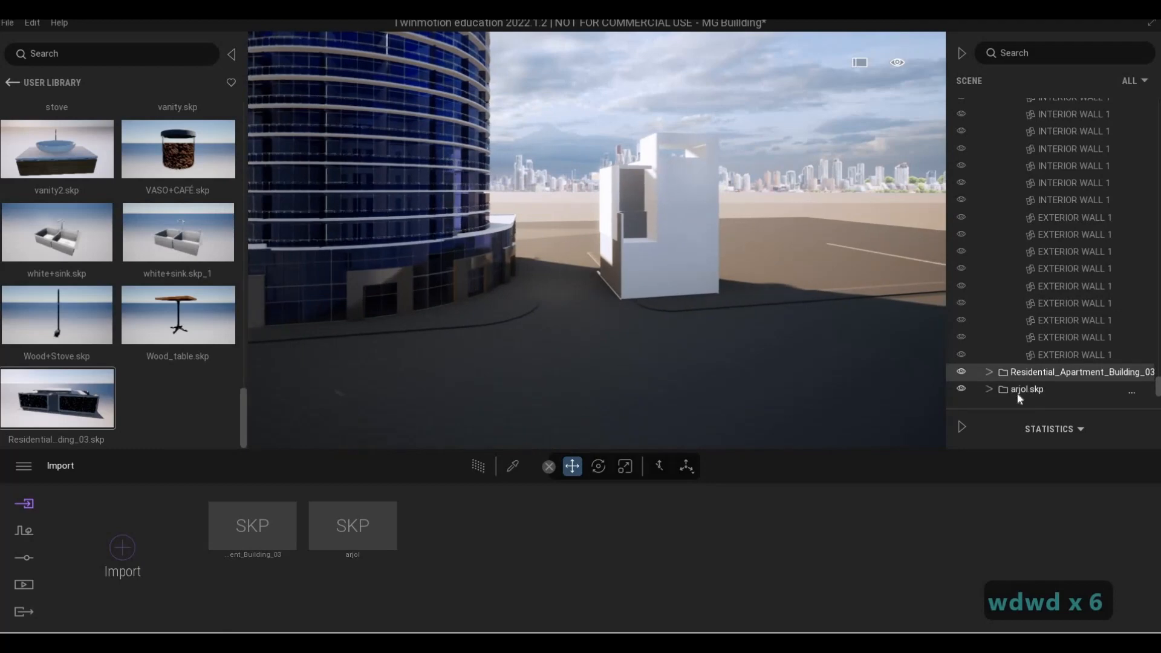
- Delete the arjol.skp model from the scene
click(1026, 390)
key(Delete)
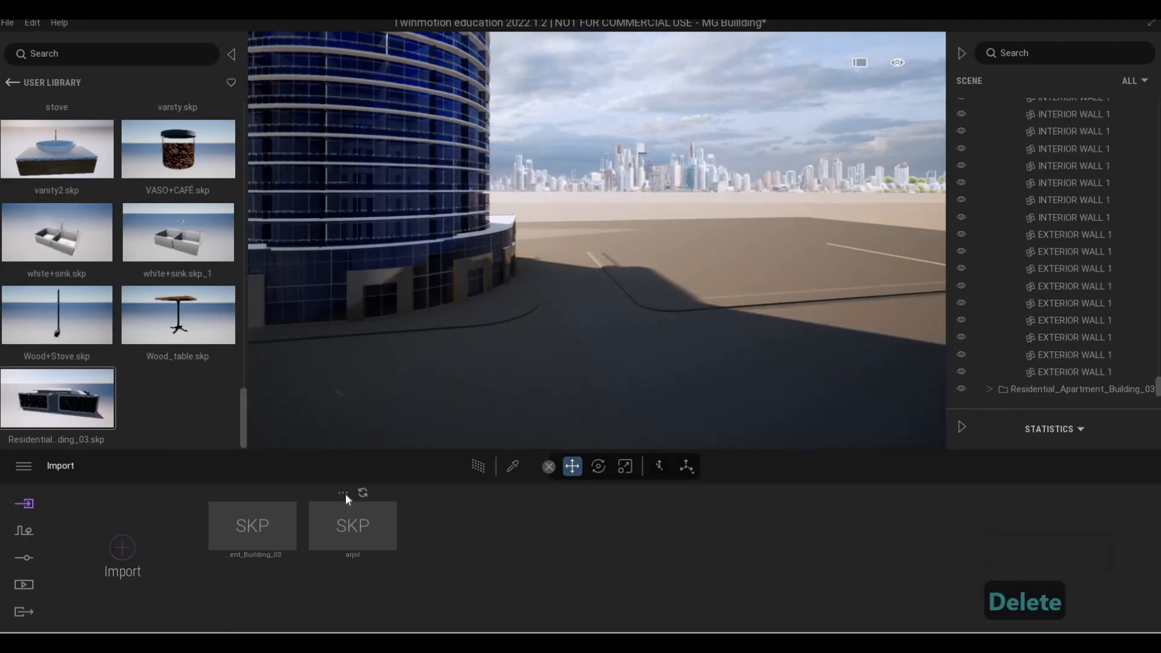
- Import the archbuilding2 SketchUp model from the Downloads folder as geometry
click(137, 543)
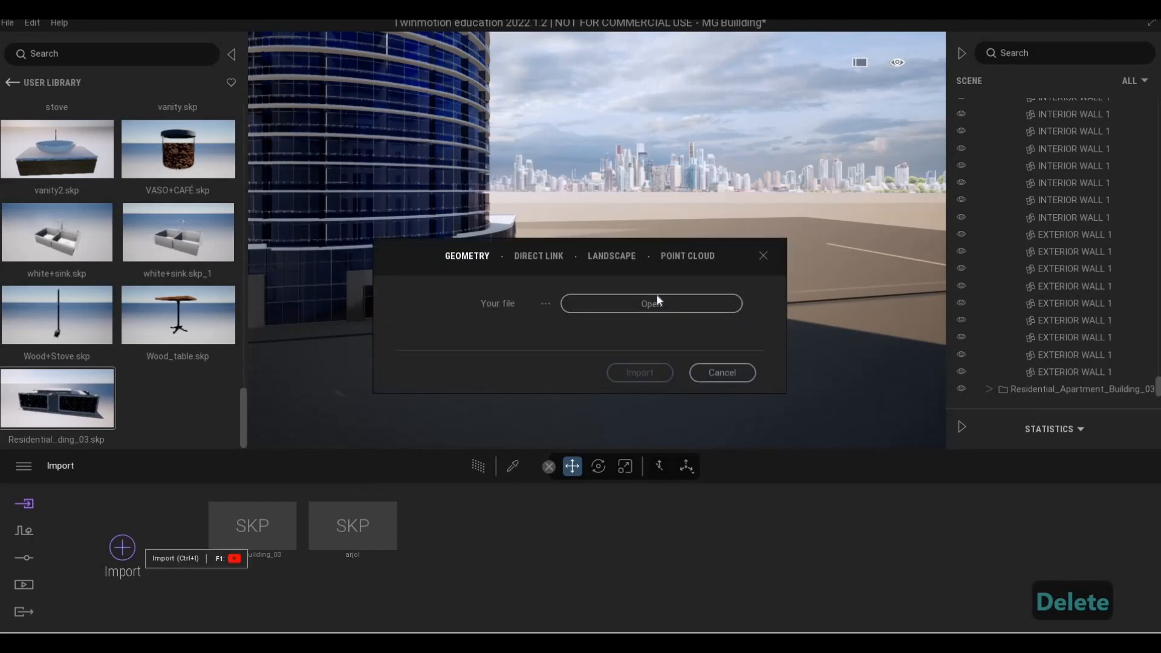
click(652, 303)
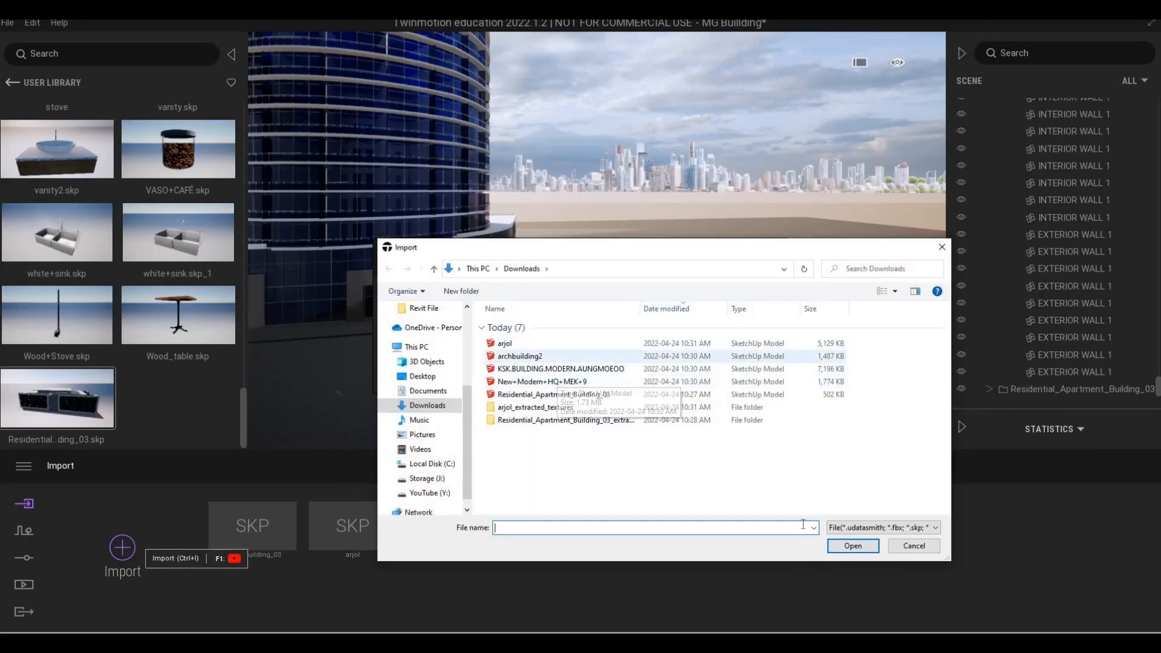
click(544, 356)
key(Return)
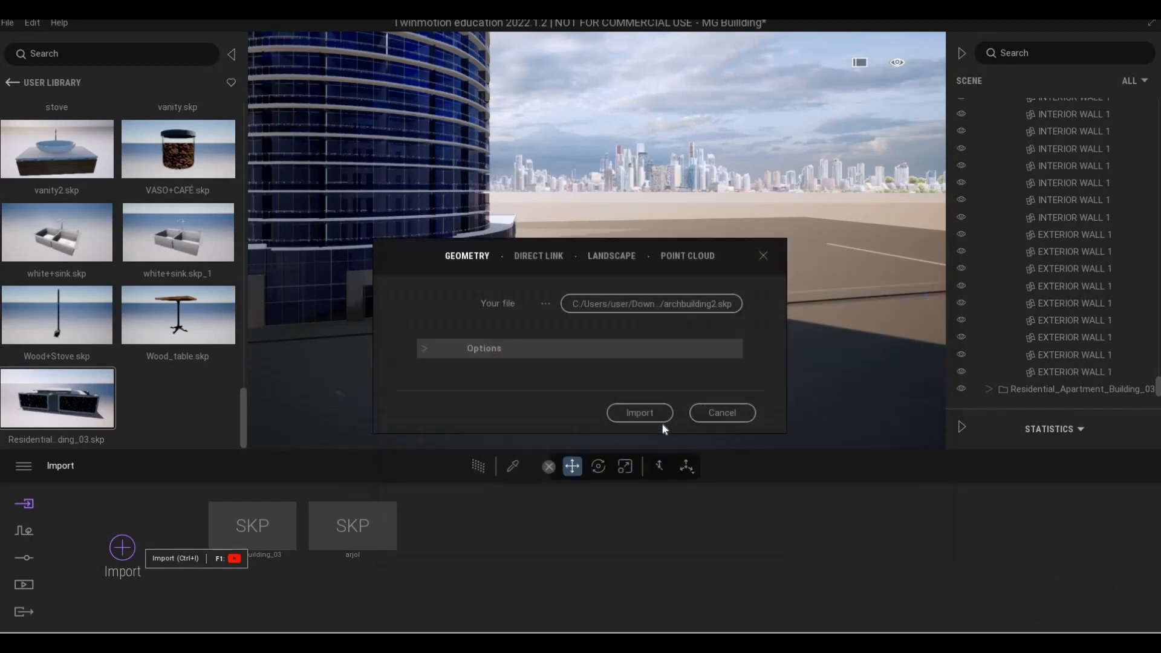
click(659, 419)
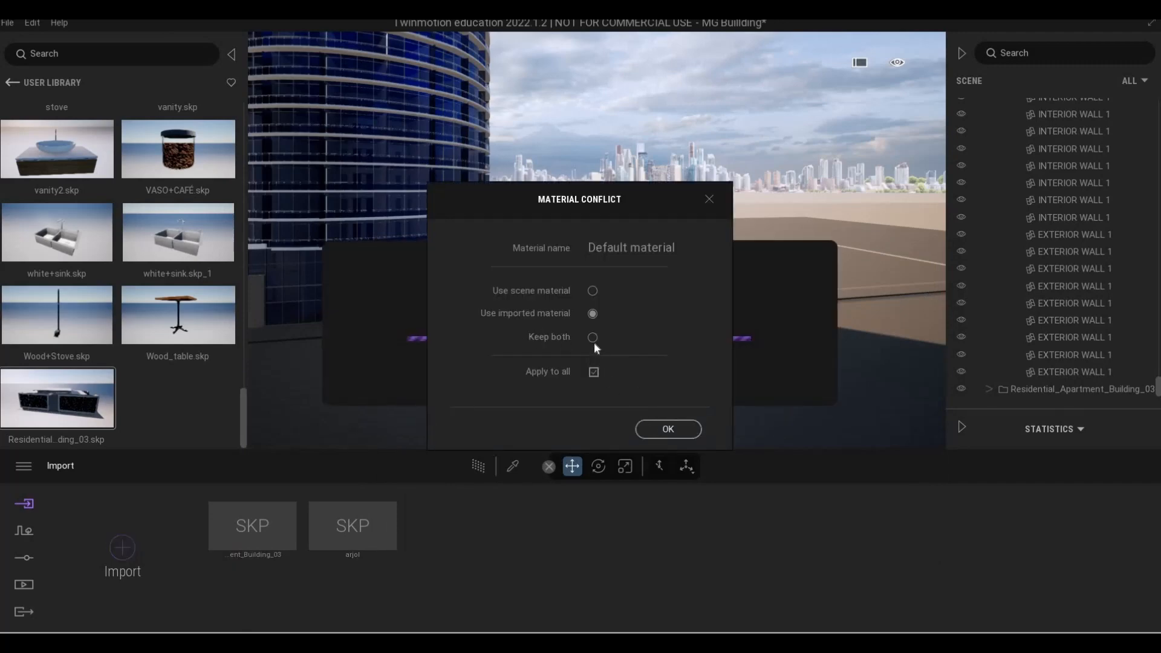
- Resolve the material conflict by keeping both materials, and finish the import without choosing a texture folder
click(592, 336)
click(629, 423)
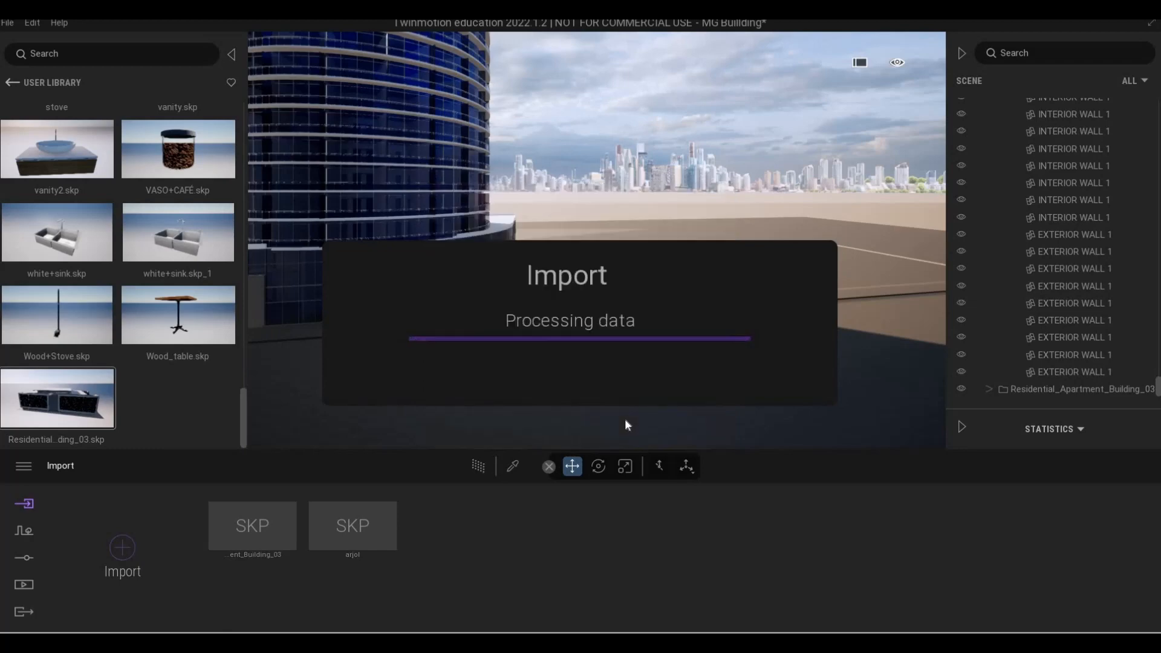
click(607, 415)
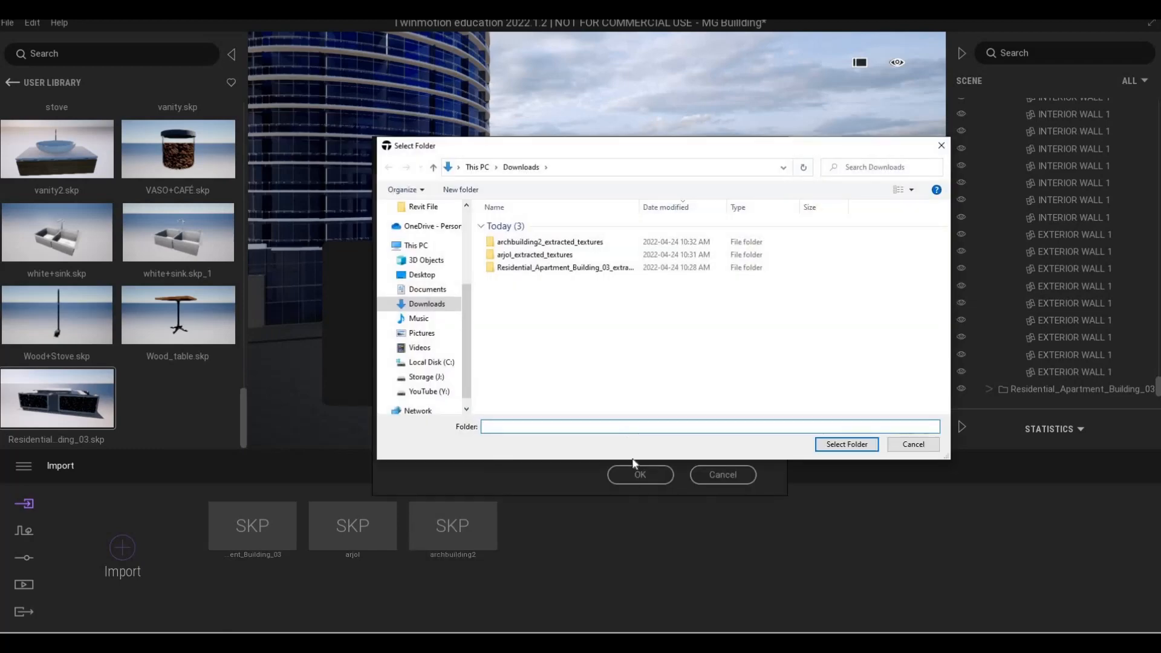
key(Escape)
click(628, 474)
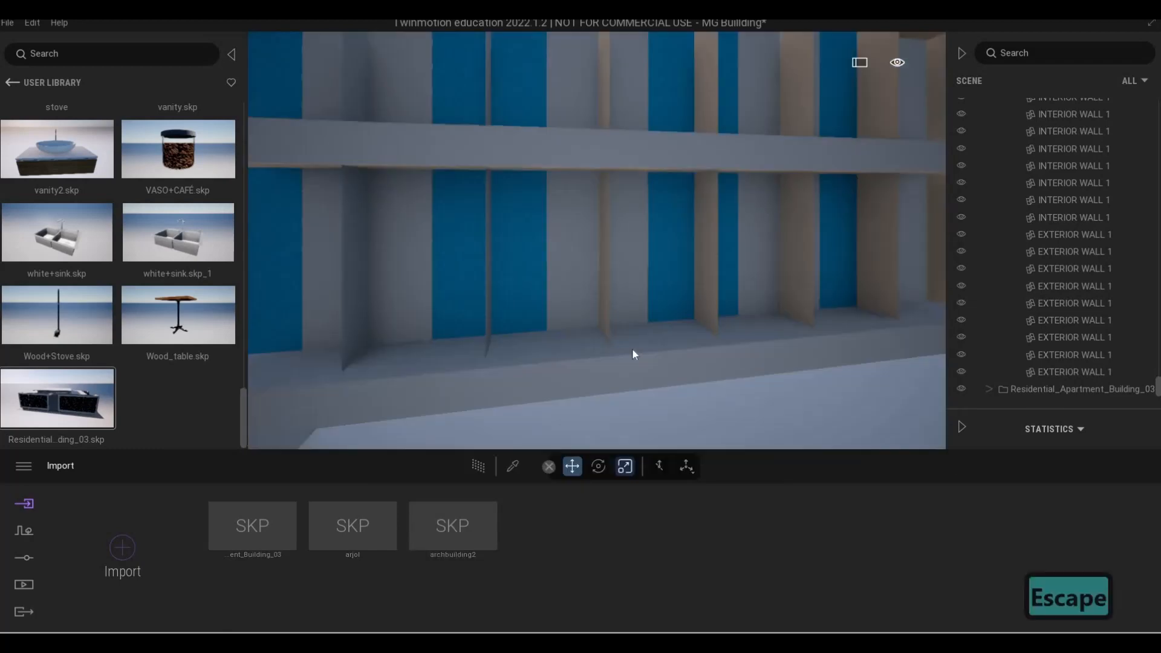
- Select the imported archbuilding2 building complex from outside the model
key(s)
key(s)
key(s)
key(s)
key(s)
key(s)
key(s)
key(s)
key(s)
key(s)
key(s)
key(s)
key(s)
key(s)
key(a)
key(a)
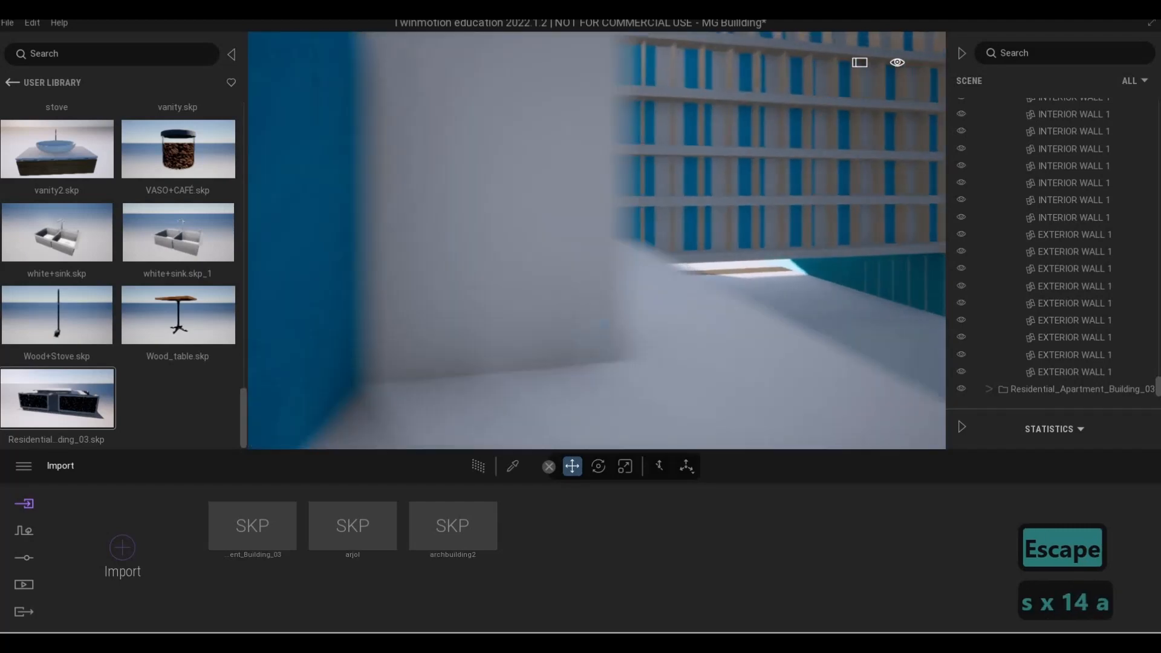
key(q)
key(s)
key(e)
key(e)
key(e)
key(e)
key(e)
key(e)
key(e)
key(e)
key(e)
key(e)
key(e)
key(e)
key(e)
key(e)
key(e)
key(e)
key(e)
key(e)
key(e)
key(e)
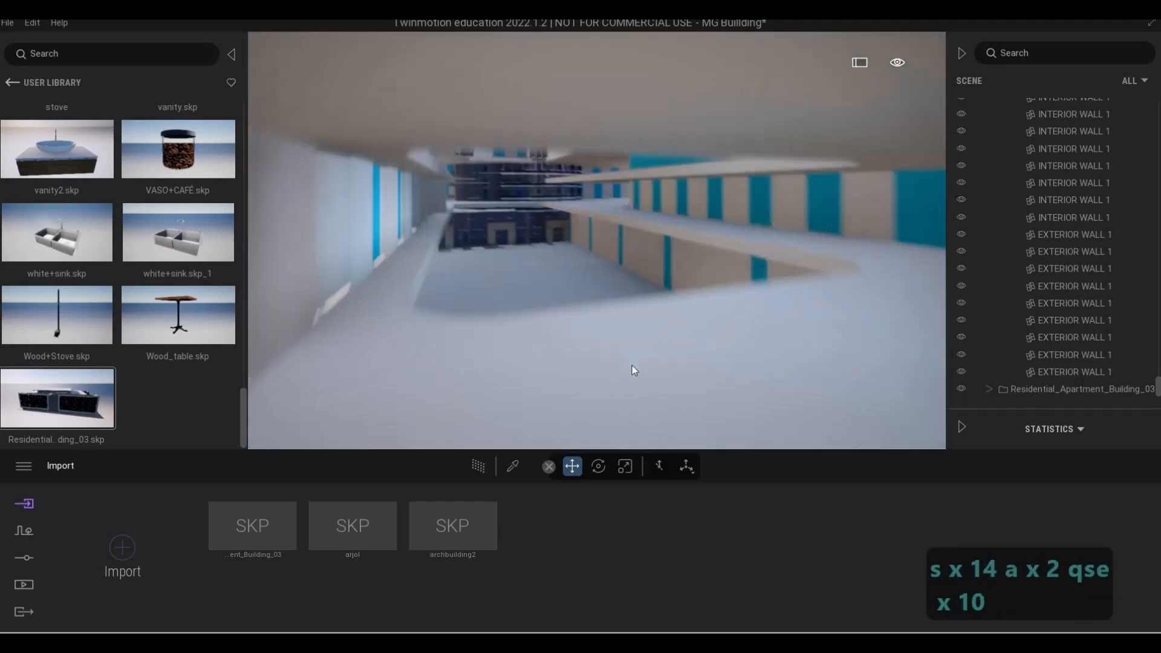
key(q)
key(d)
key(d)
key(d)
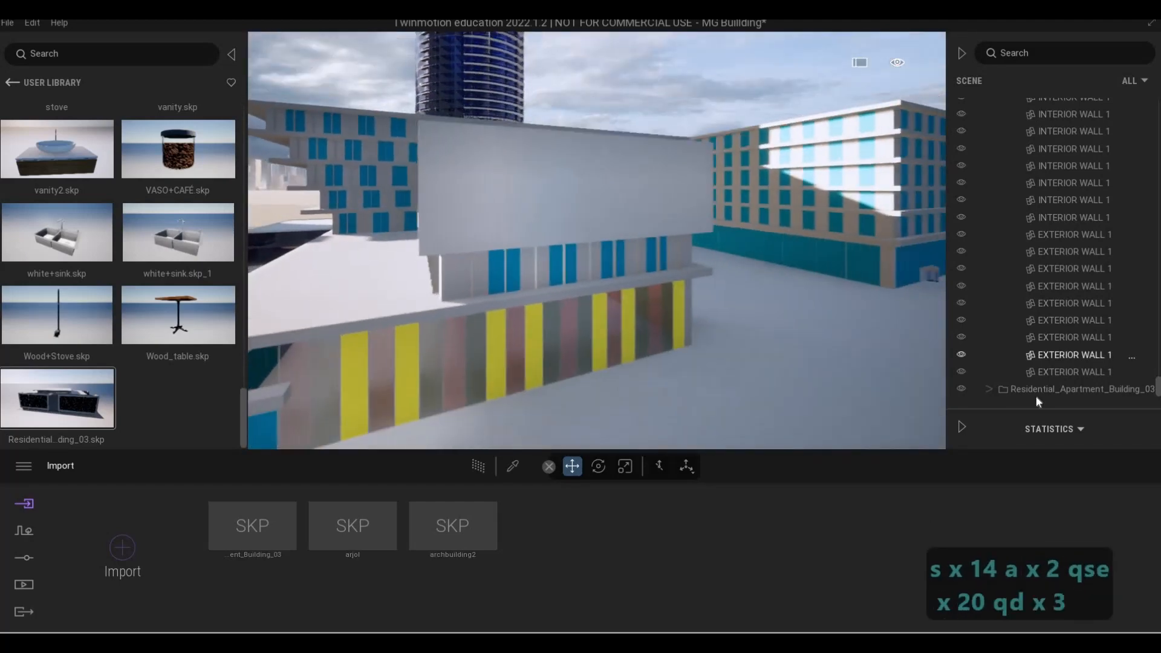
click(317, 317)
- Move the archbuilding2 building complex away to the open ground behind the round tower
key(s)
key(s)
key(s)
key(s)
key(s)
key(s)
key(s)
key(s)
key(s)
key(s)
key(s)
key(s)
key(s)
key(s)
key(s)
key(s)
key(e)
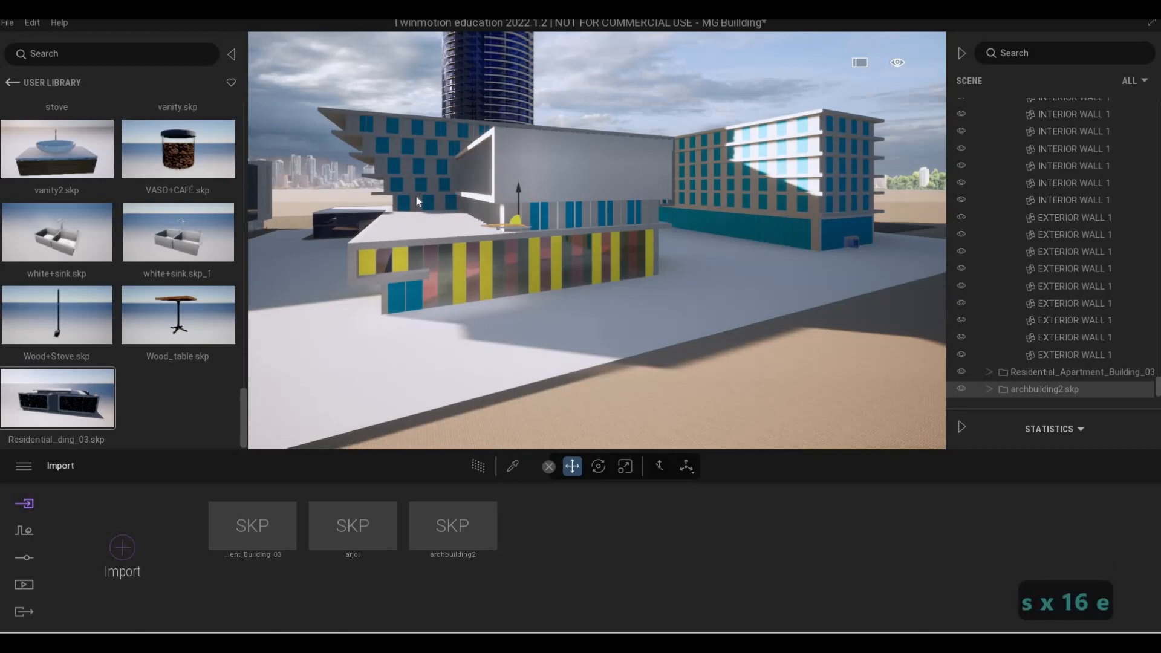
key(a)
key(a)
key(a)
key(a)
key(a)
key(a)
key(a)
key(a)
key(a)
key(w)
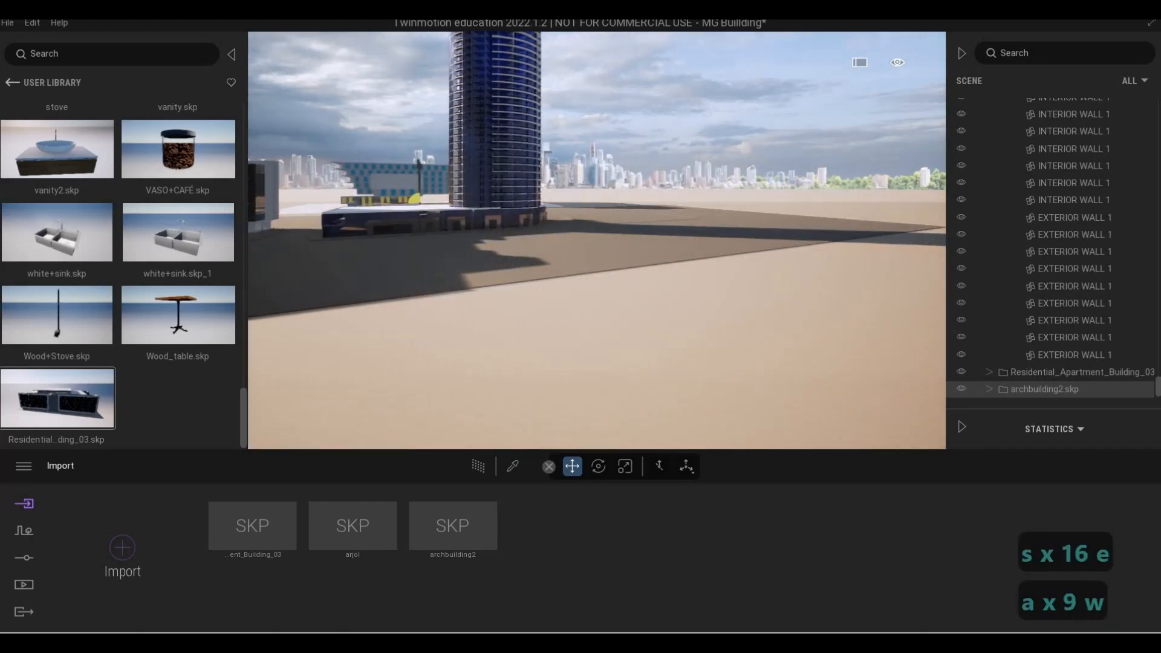
- Examine the archbuilding2 complex's placement relative to the round tower and the residential apartment building from several viewpoints
key(q)
key(q)
key(q)
key(q)
key(a)
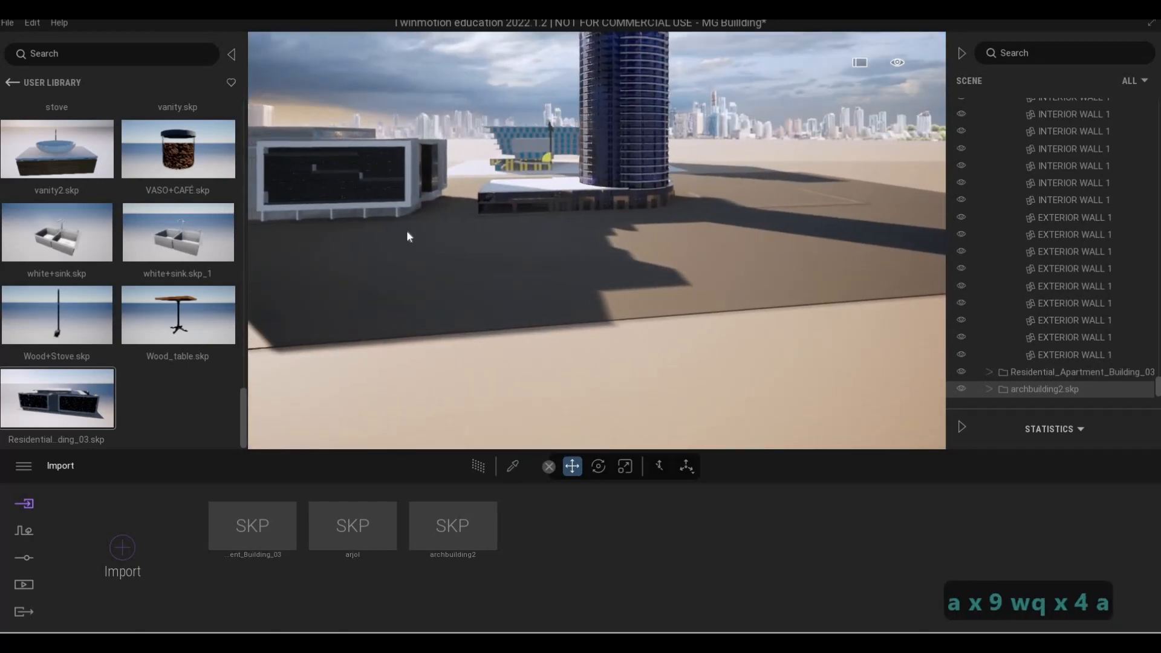
key(a)
key(a)
key(a)
key(a)
key(a)
key(a)
key(a)
key(a)
key(a)
key(a)
key(a)
key(a)
key(a)
key(a)
key(a)
key(a)
key(a)
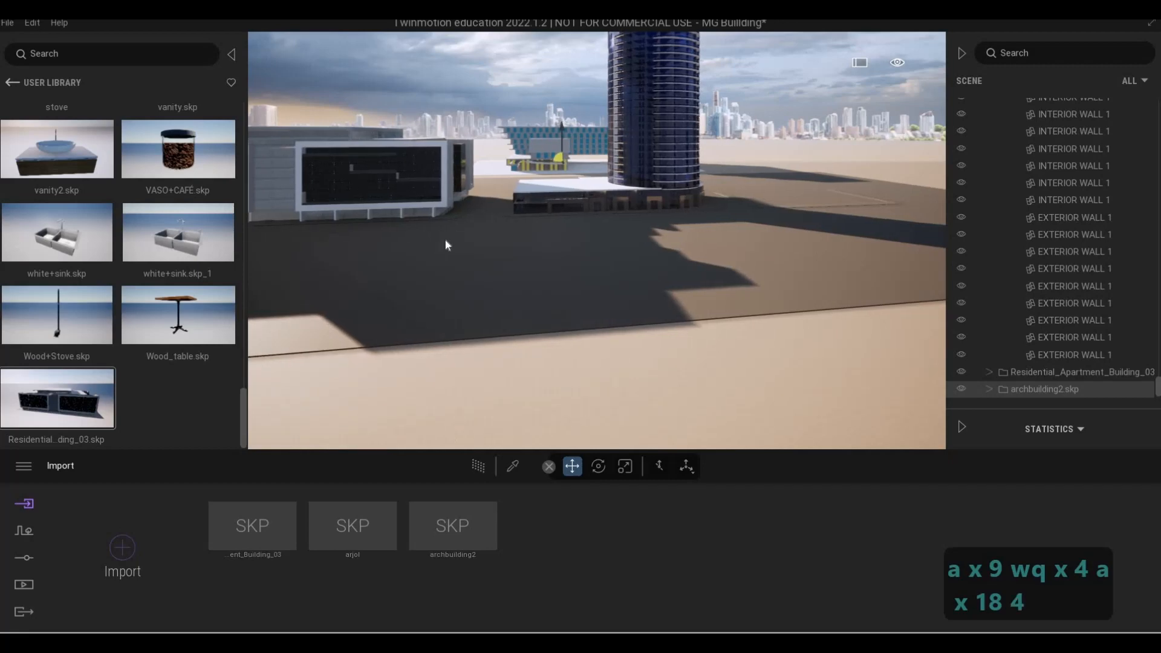
key(w)
key(w)
key(w)
key(w)
key(w)
key(w)
key(q)
key(a)
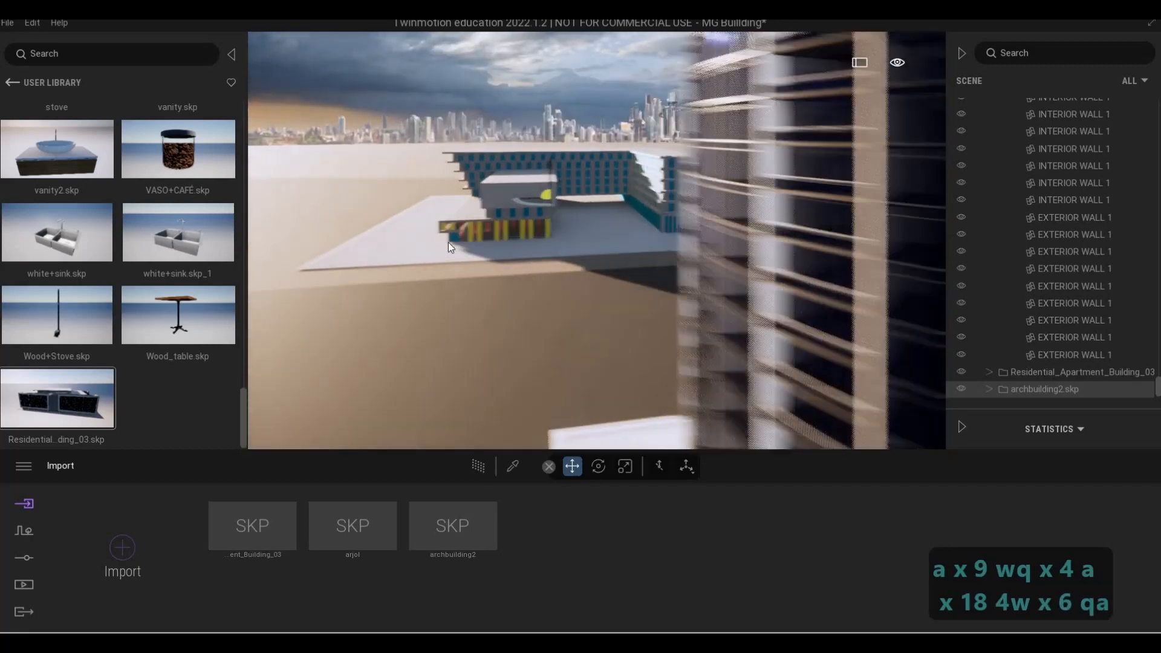
key(4)
key(a)
key(s)
key(d)
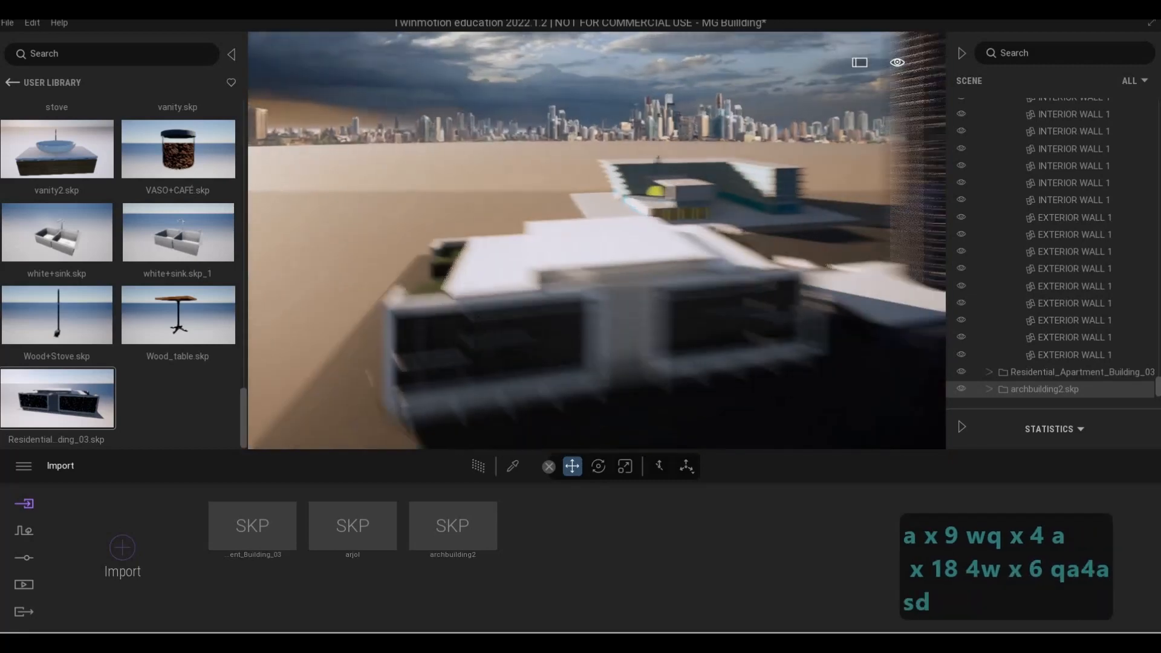
key(d)
key(w)
key(e)
key(e)
key(w)
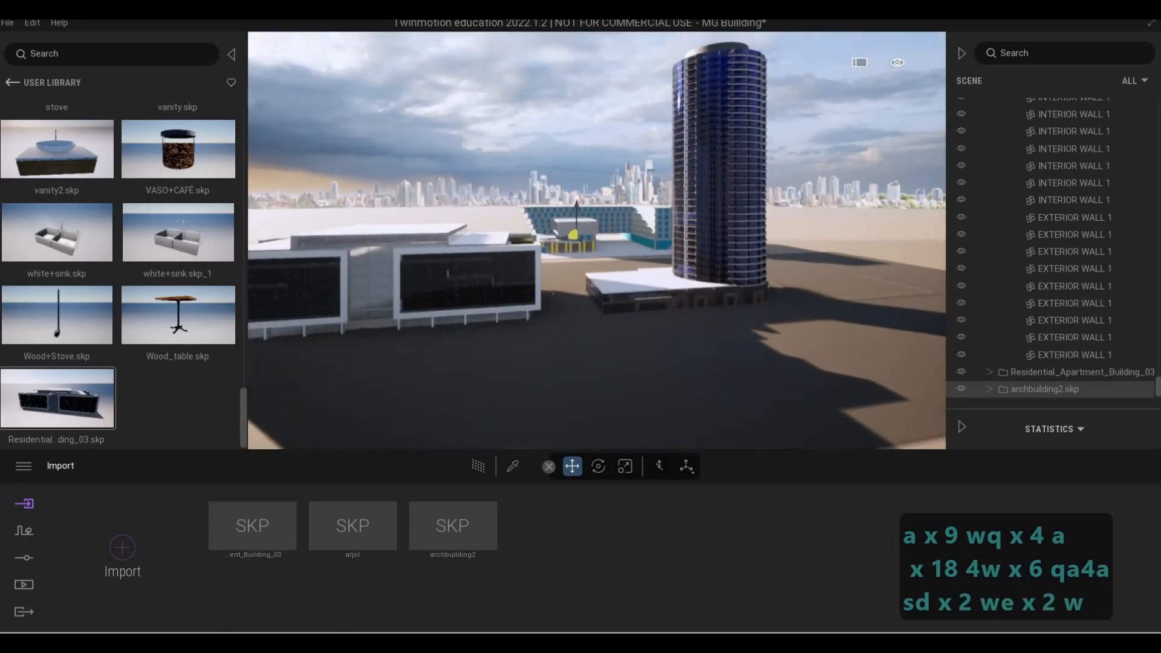
key(d)
key(e)
key(a)
key(a)
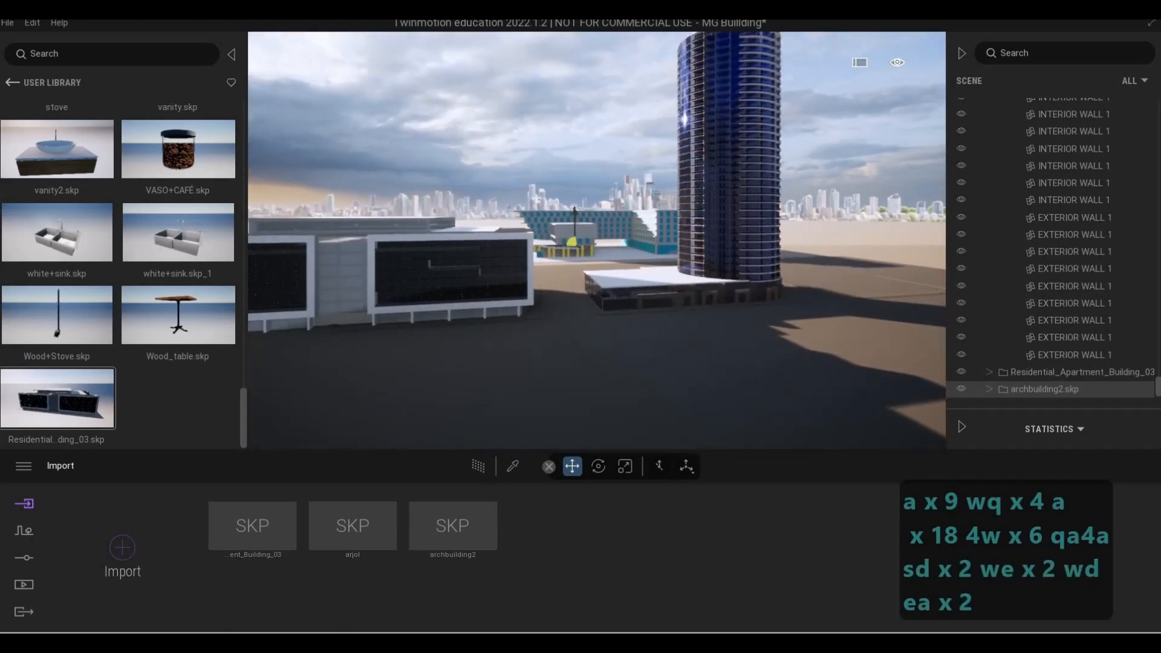
- Rotate the archbuilding2 complex 90 degrees about its vertical axis
key(w)
key(q)
key(w)
key(q)
key(w)
key(q)
key(w)
key(q)
key(s)
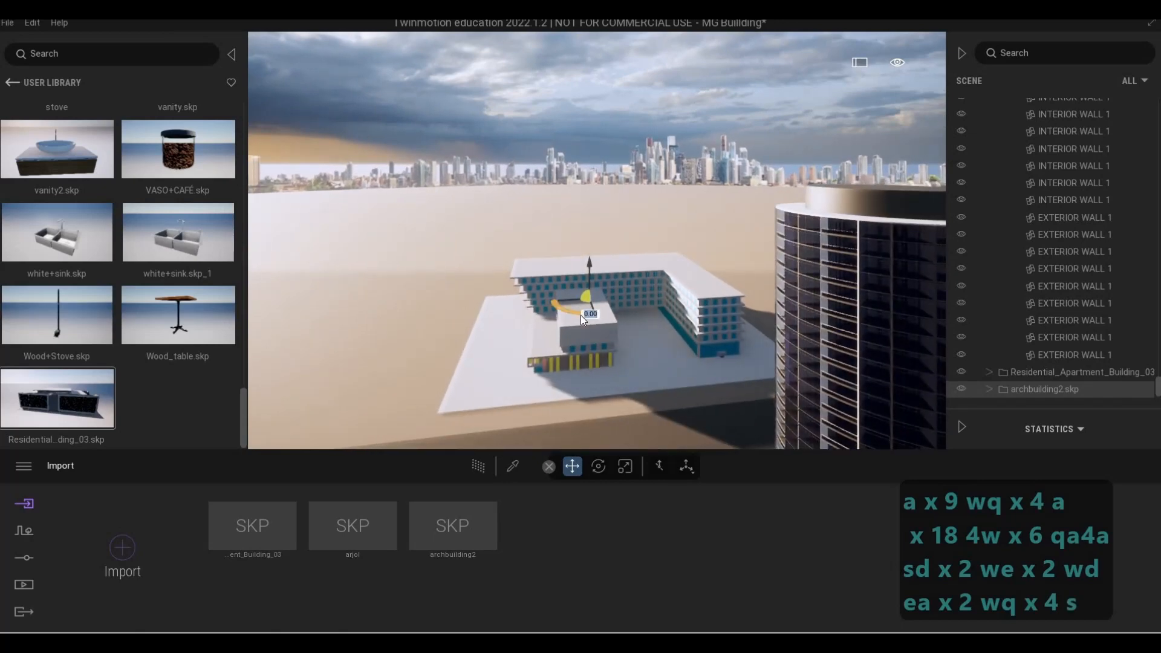
text(90)
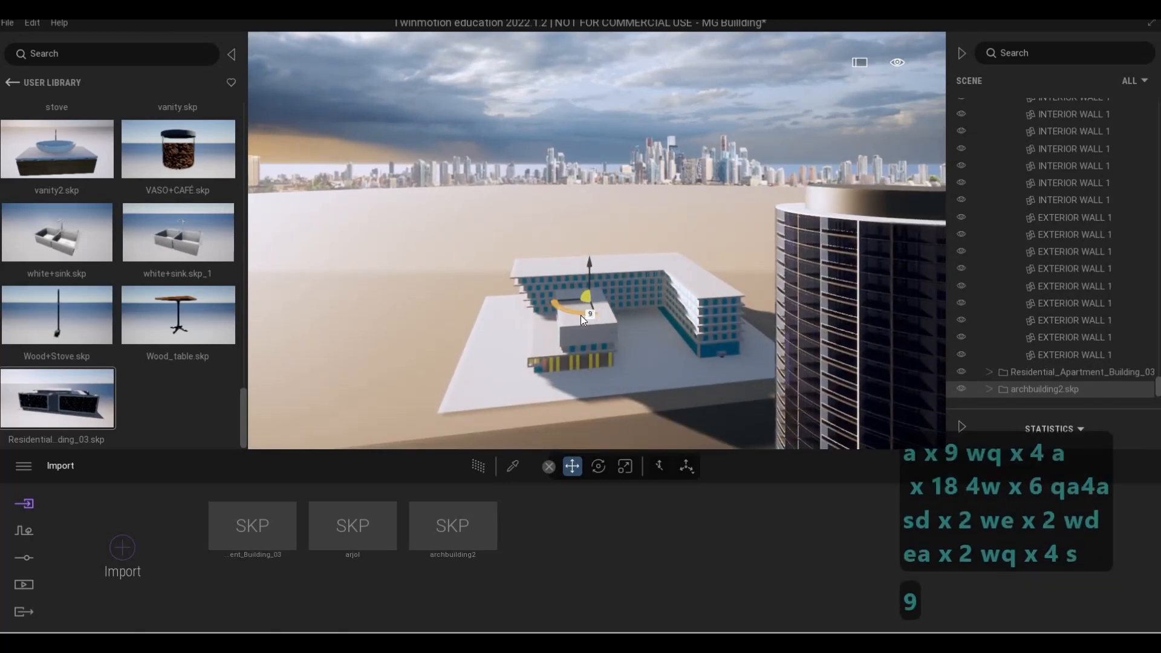
key(Return)
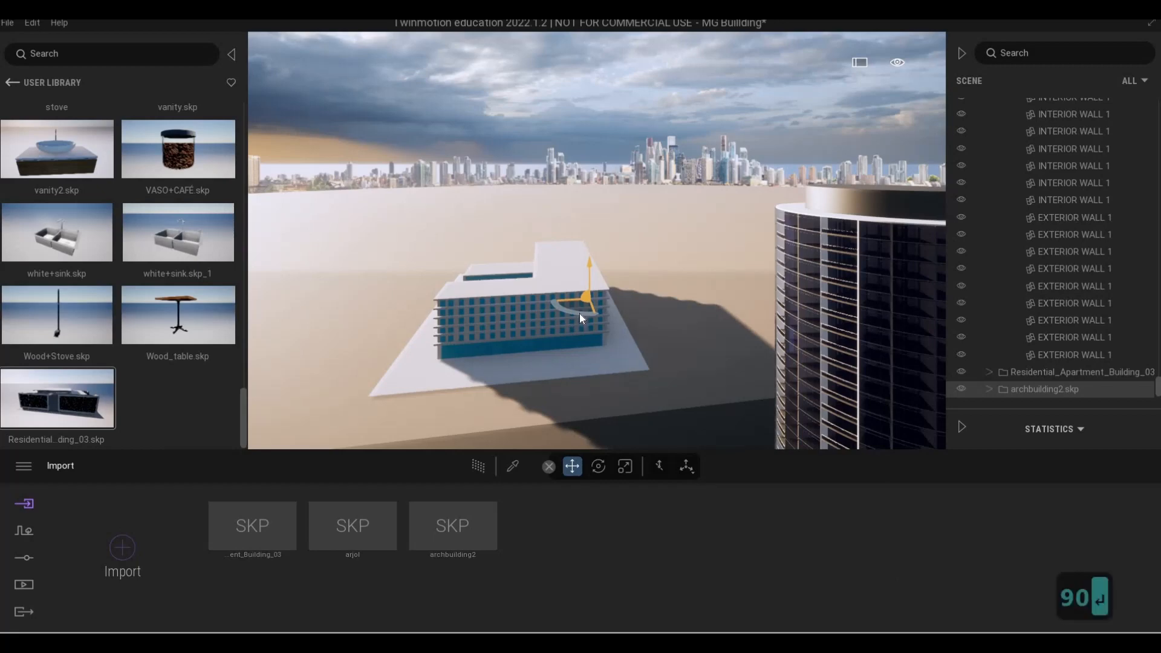
- Undo the stray adjustment and turn the archbuilding2 complex through two further 90-degree rotations about its vertical axis
click(579, 313)
drag(604, 313, 603, 314)
key(ctrl+z)
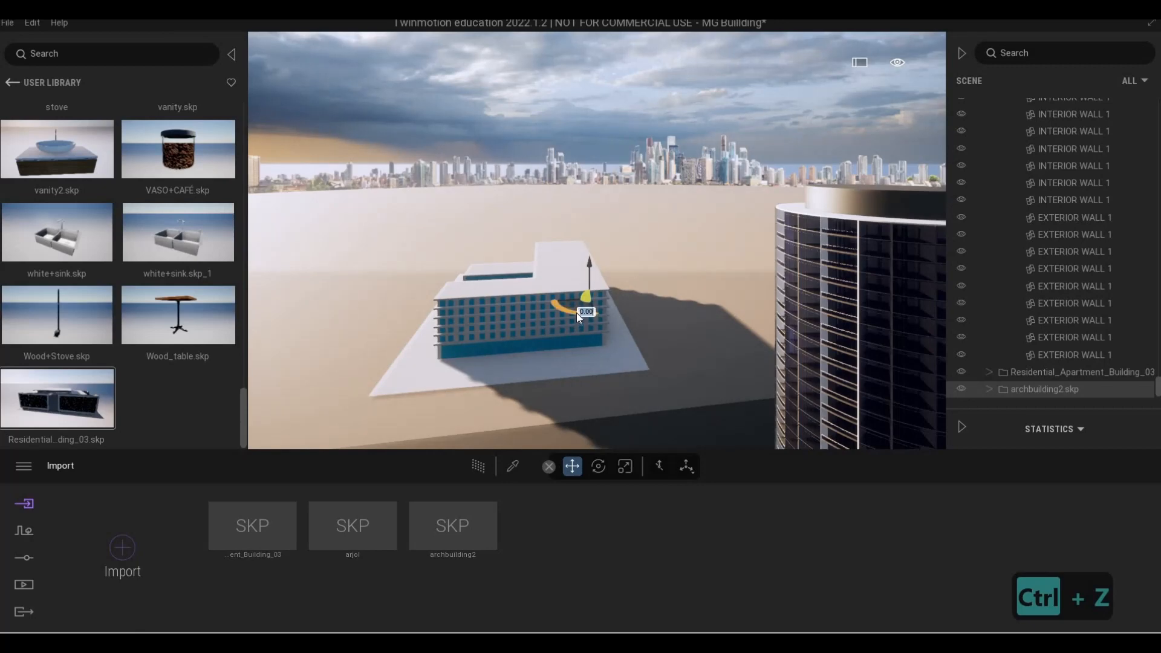
text(90)
key(Return)
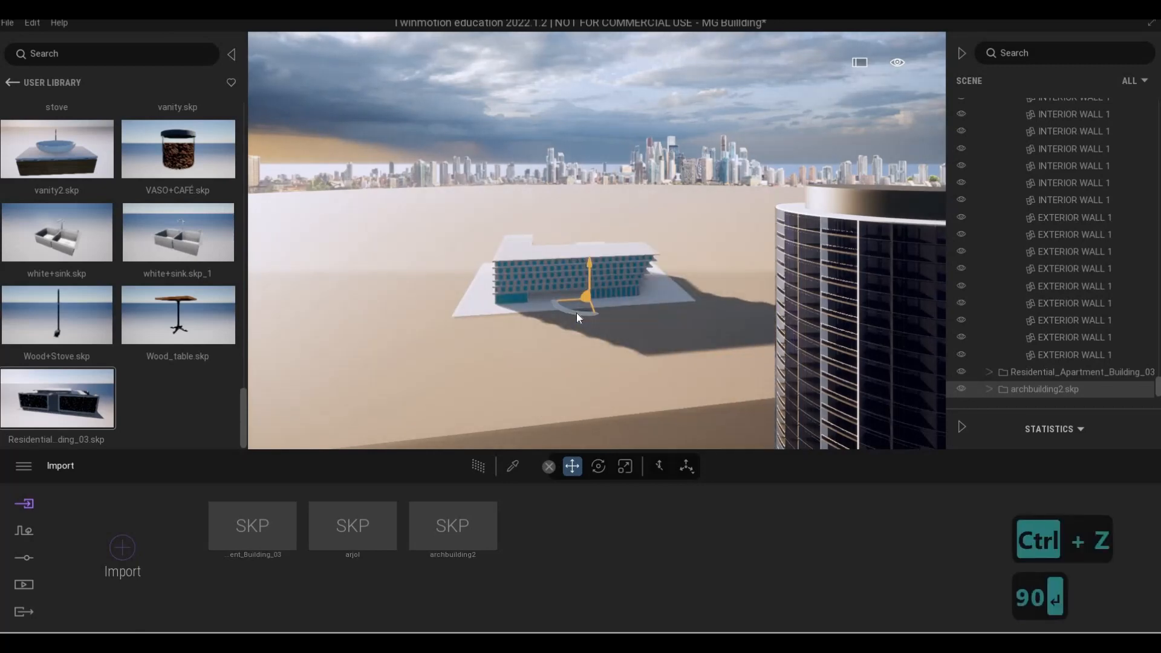
text(9)
click(580, 315)
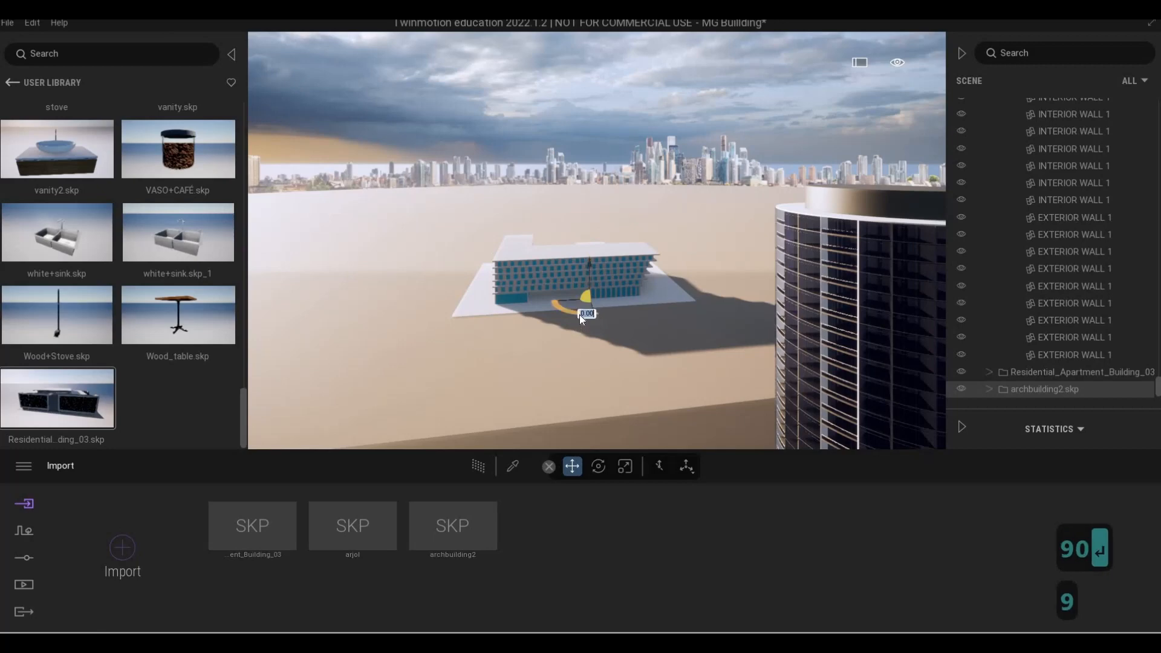
text(90)
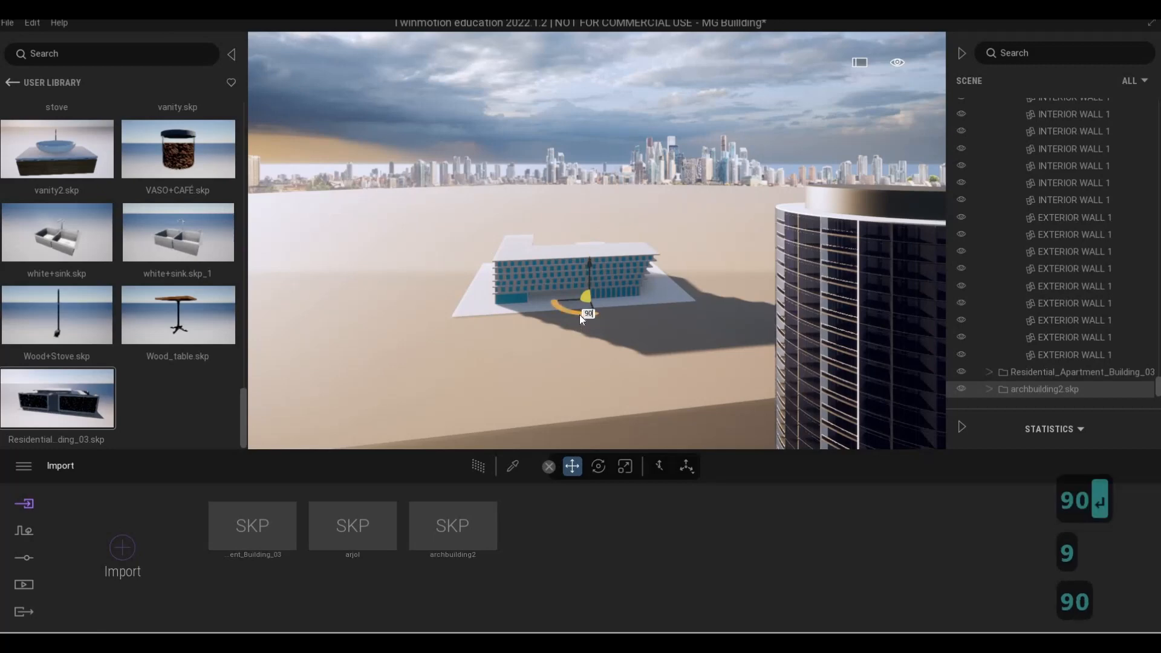
key(Return)
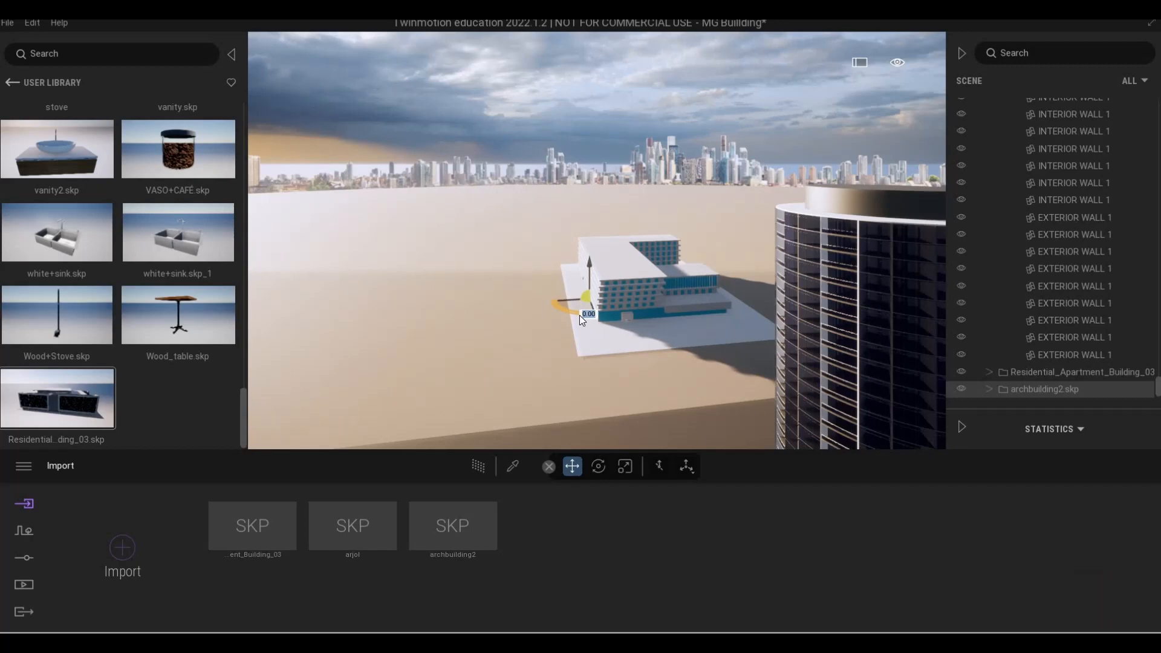
- Undo a trial vertical shift of the archbuilding2 complex and move it horizontally closer to the round tower
key(s)
key(e)
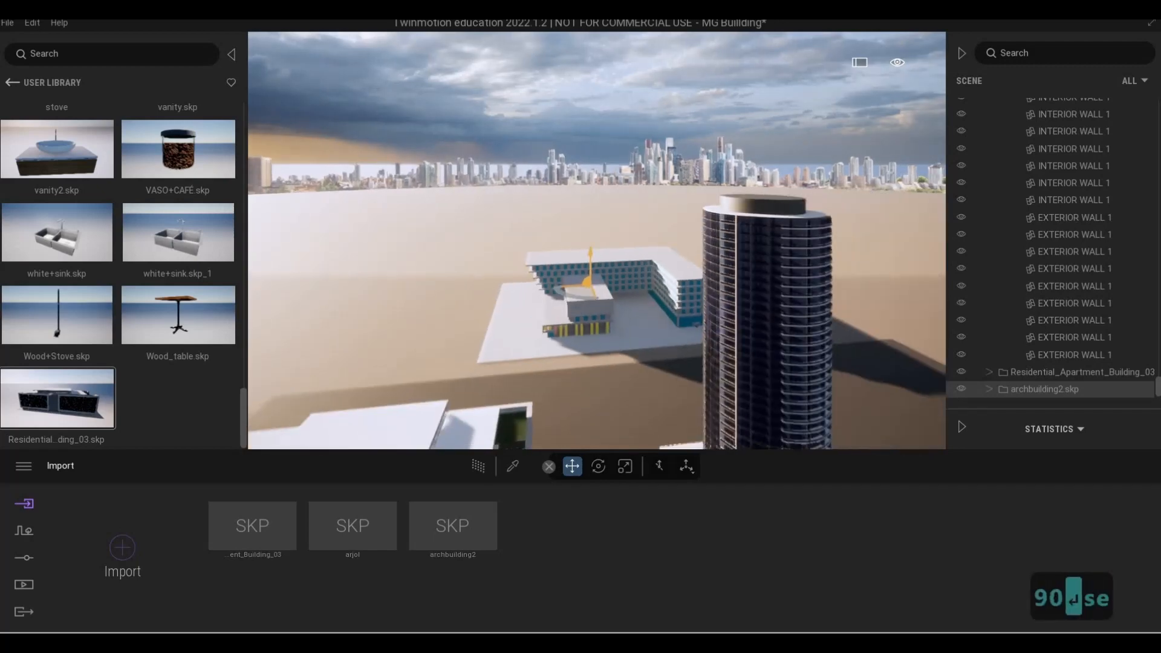
key(a)
key(e)
key(a)
key(d)
key(d)
key(w)
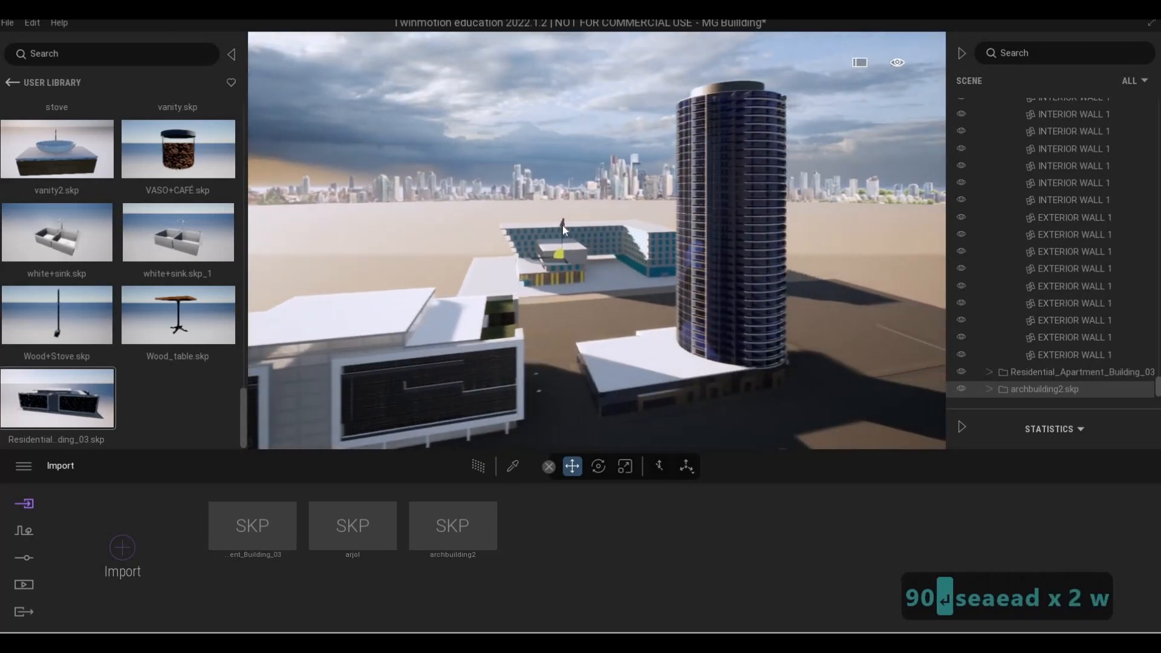
key(s)
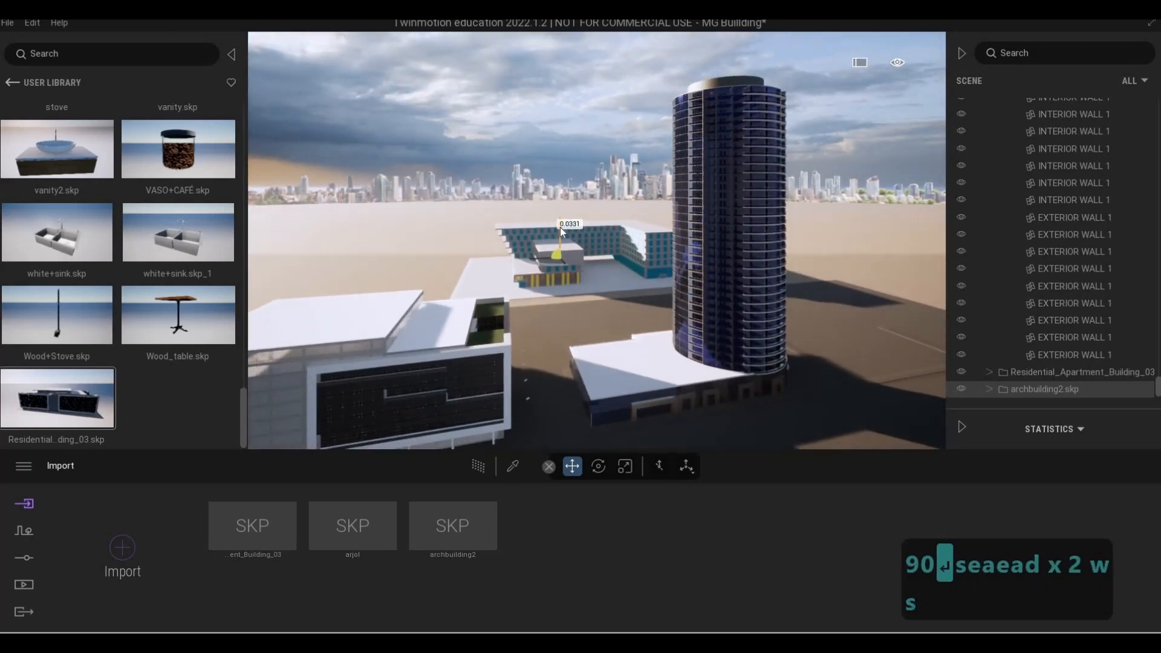
drag(560, 226, 560, 233)
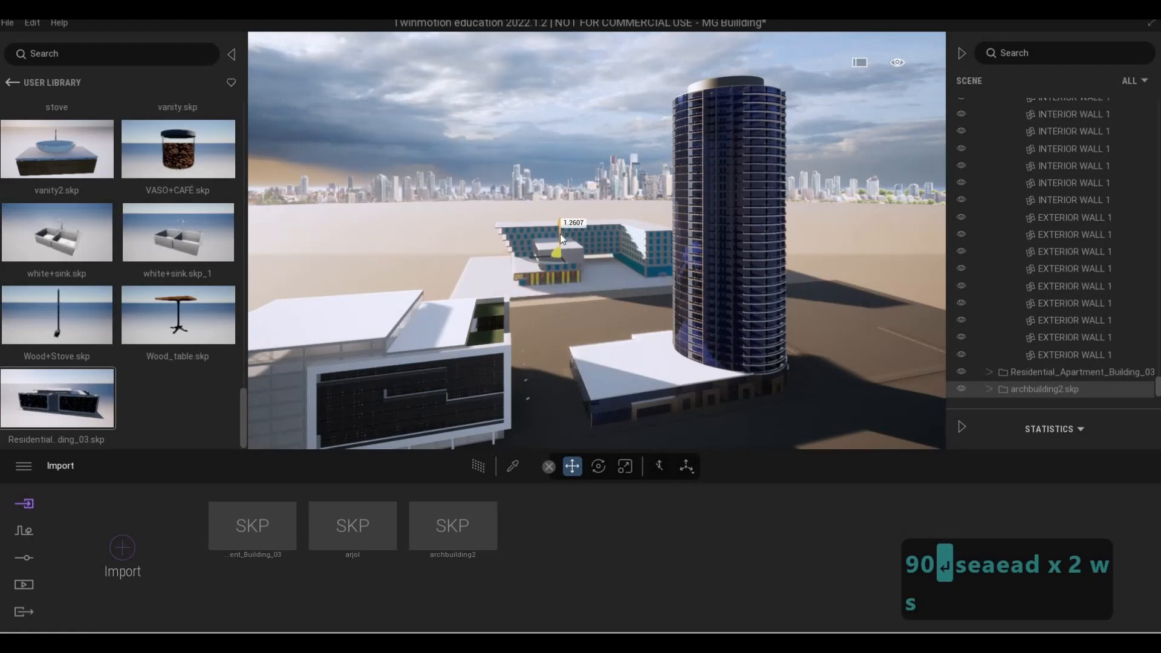
key(ctrl+z)
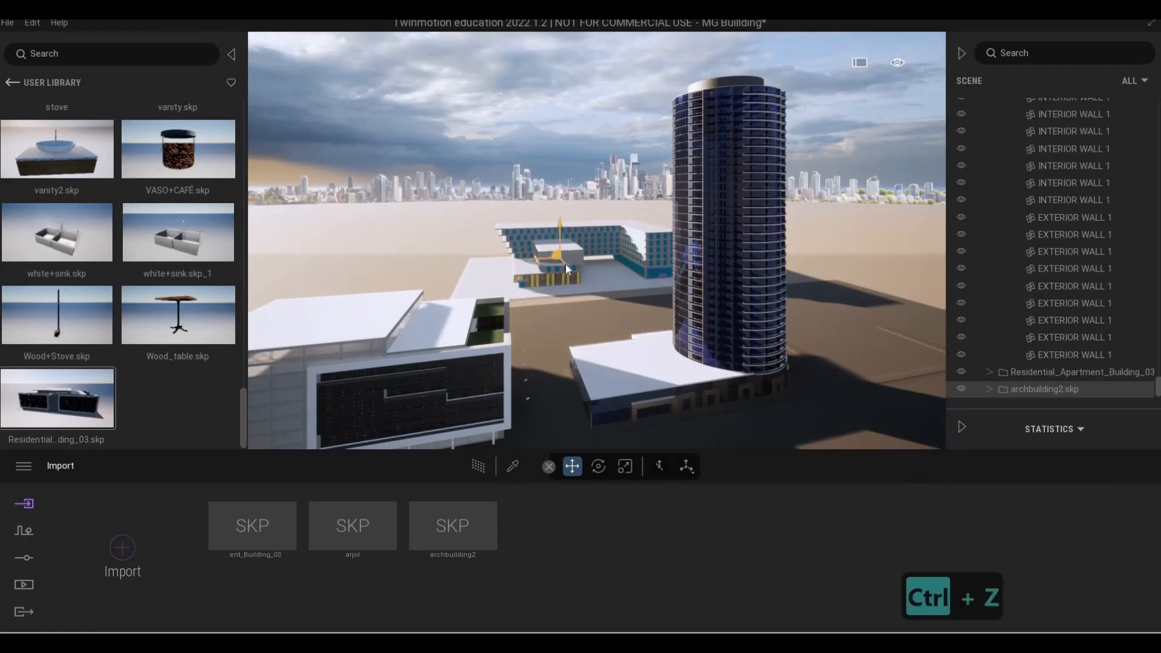
drag(567, 266, 597, 269)
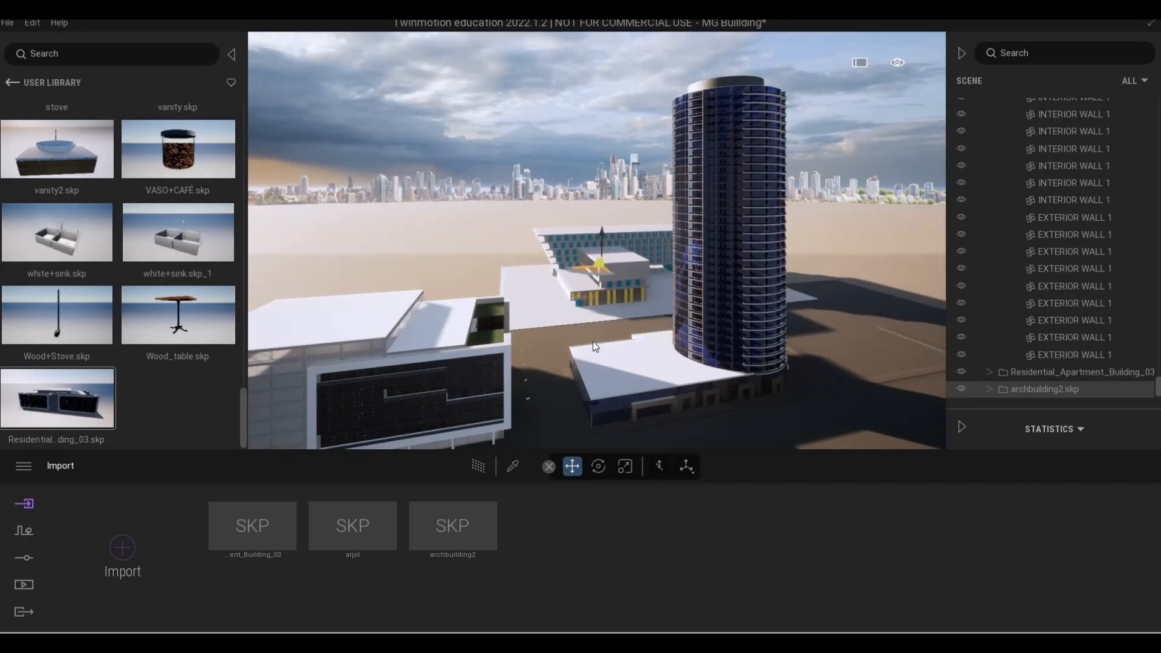
- Sample the Concrete road 5 material from the ground and apply it to the archbuilding2 complex's white ground slab
key(w)
key(e)
key(a)
key(q)
key(d)
key(e)
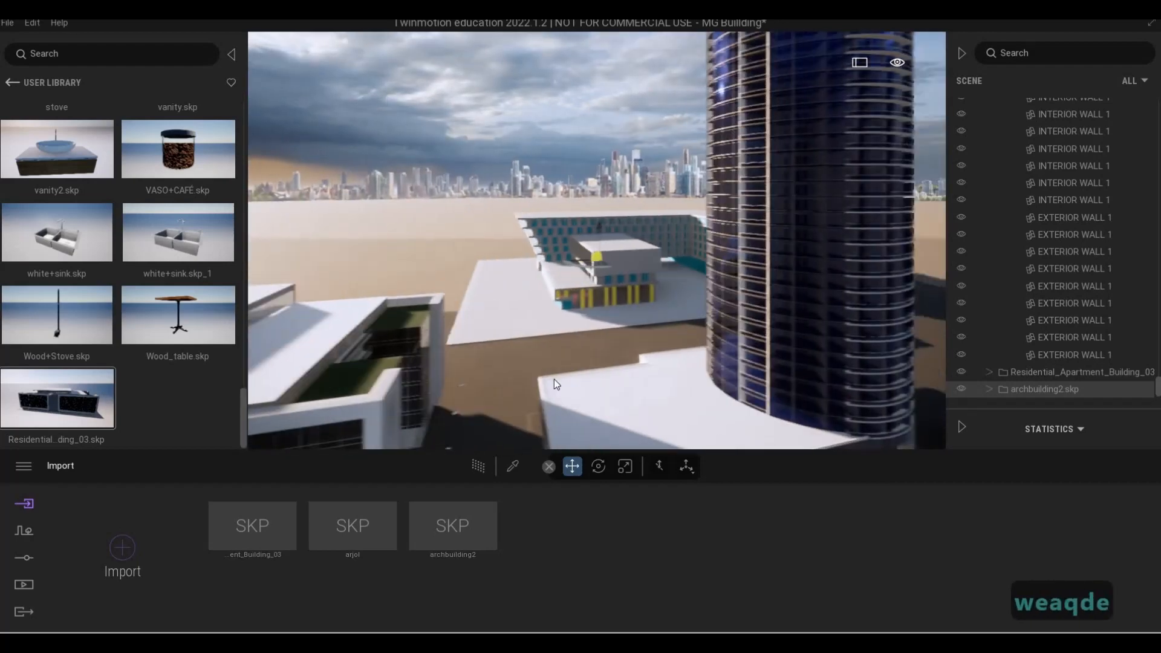
key(w)
key(a)
key(s)
key(e)
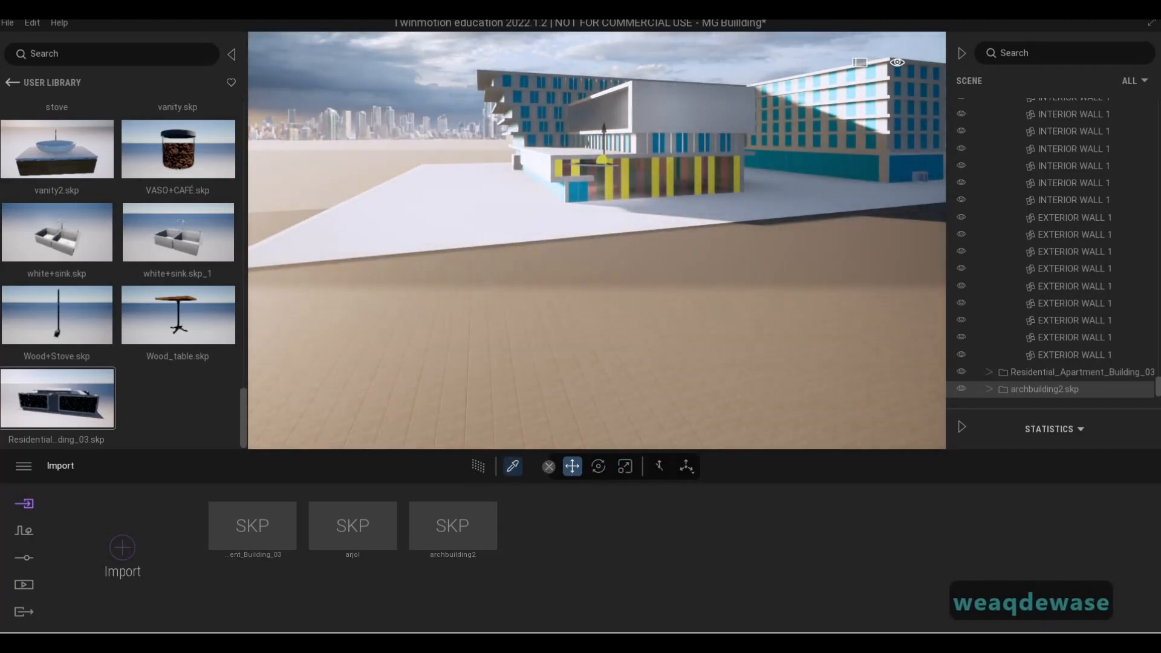
click(514, 384)
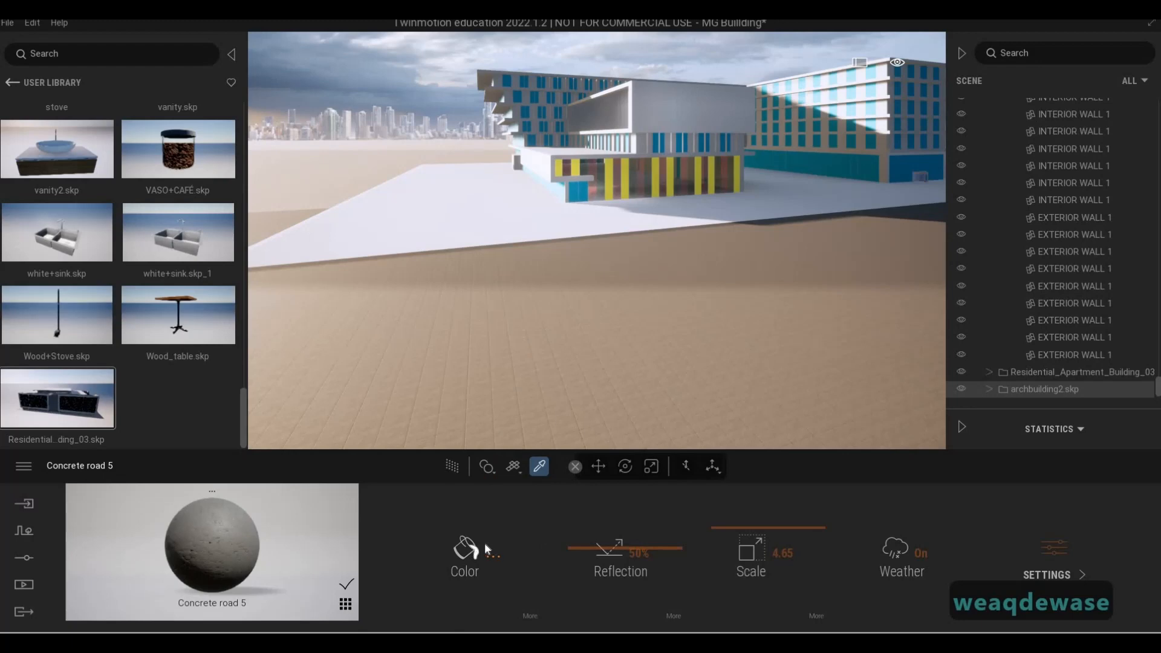
drag(247, 531, 470, 195)
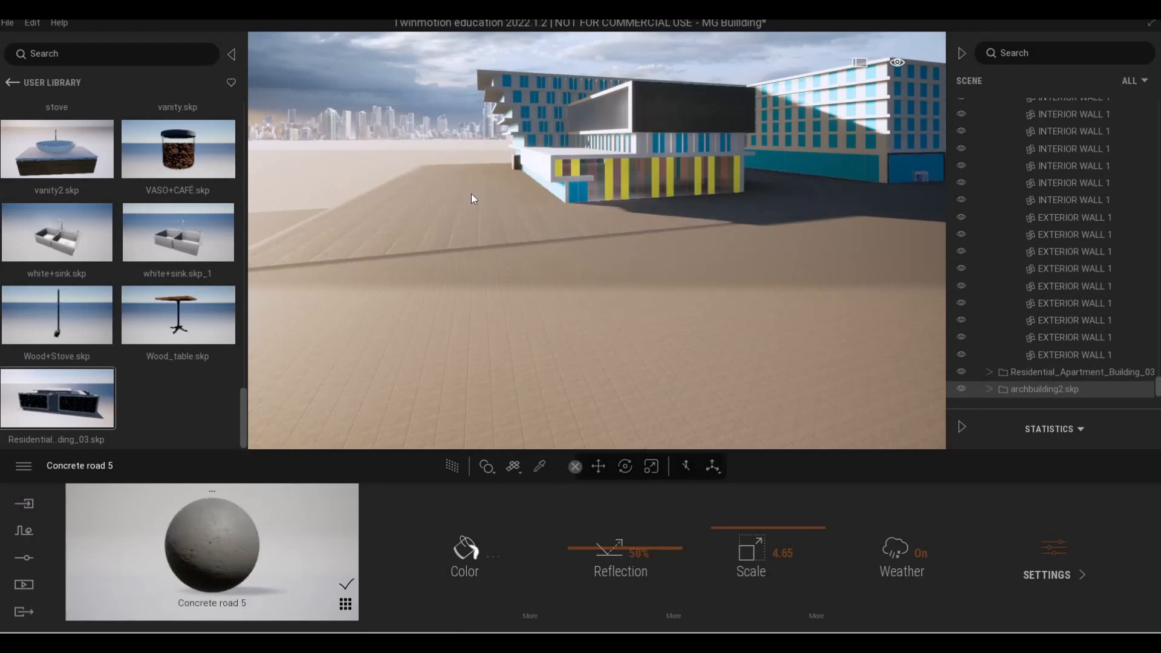
- Lower the archbuilding2 complex vertically by about 0.33 so its slab blends into the surrounding ground
click(509, 198)
key(s)
key(s)
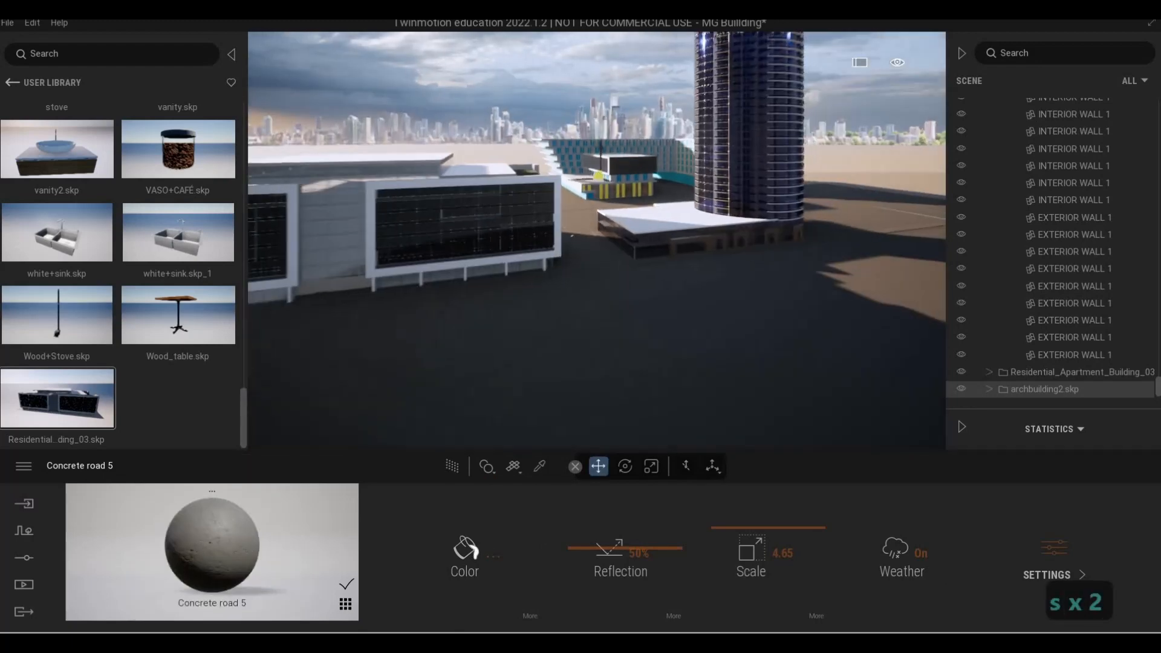
key(e)
key(w)
key(w)
key(q)
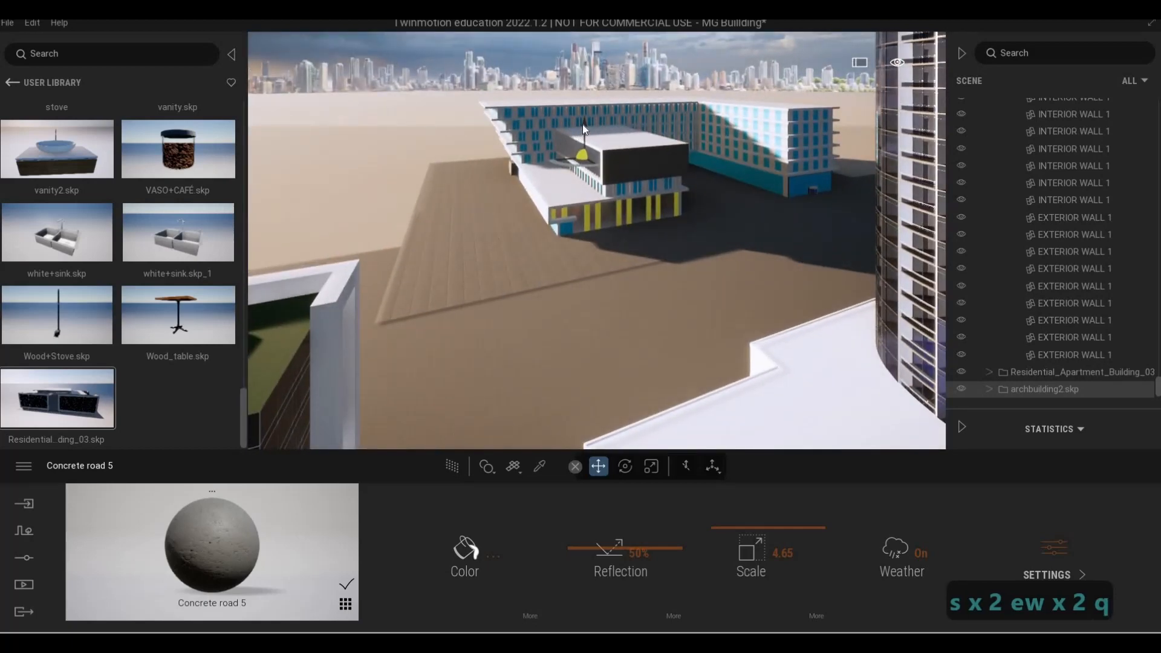
drag(583, 126, 579, 125)
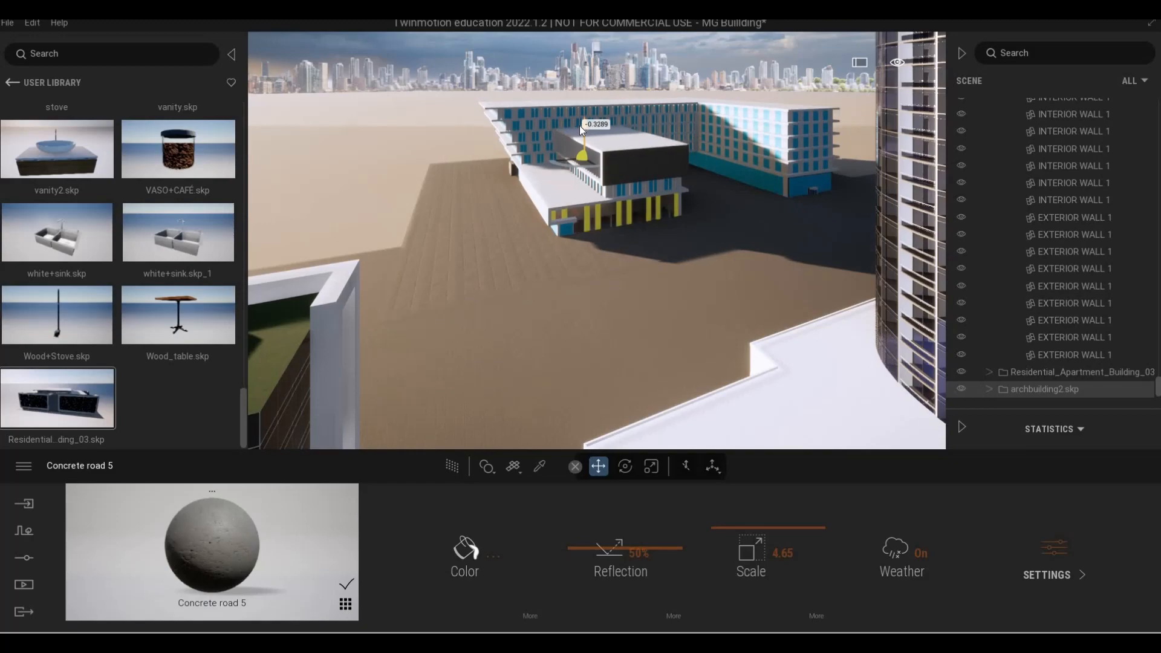
- Examine the archbuilding2 complex, the residential apartment building and the round tower from several viewpoints to check the overall layout
key(s)
key(e)
key(d)
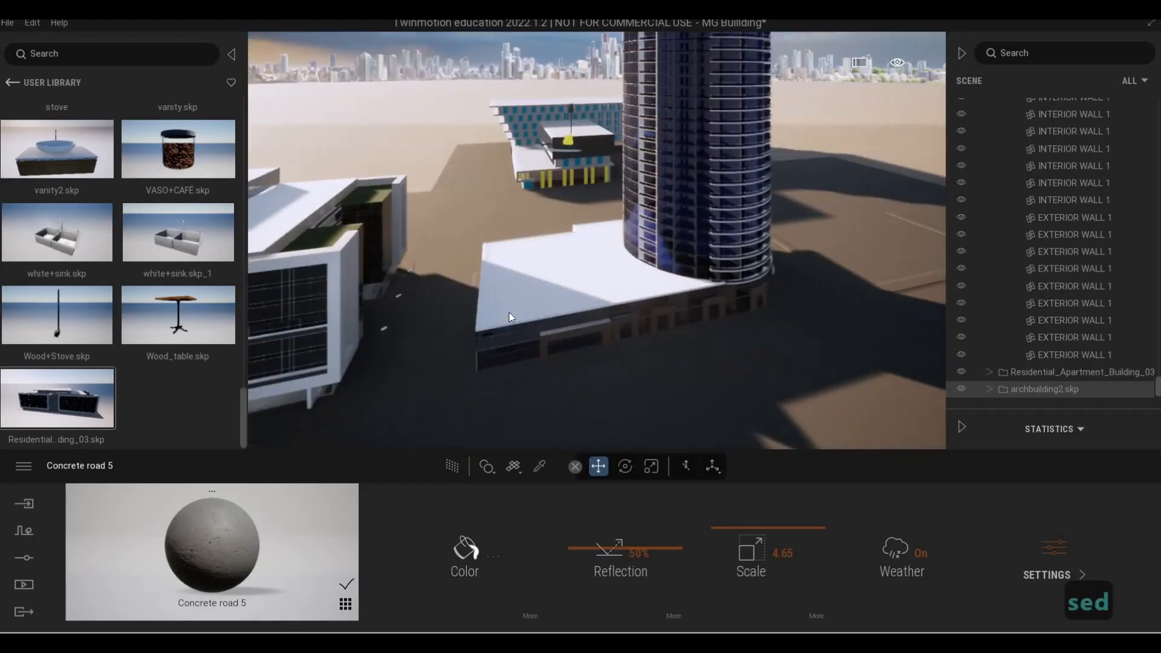
key(a)
key(e)
key(w)
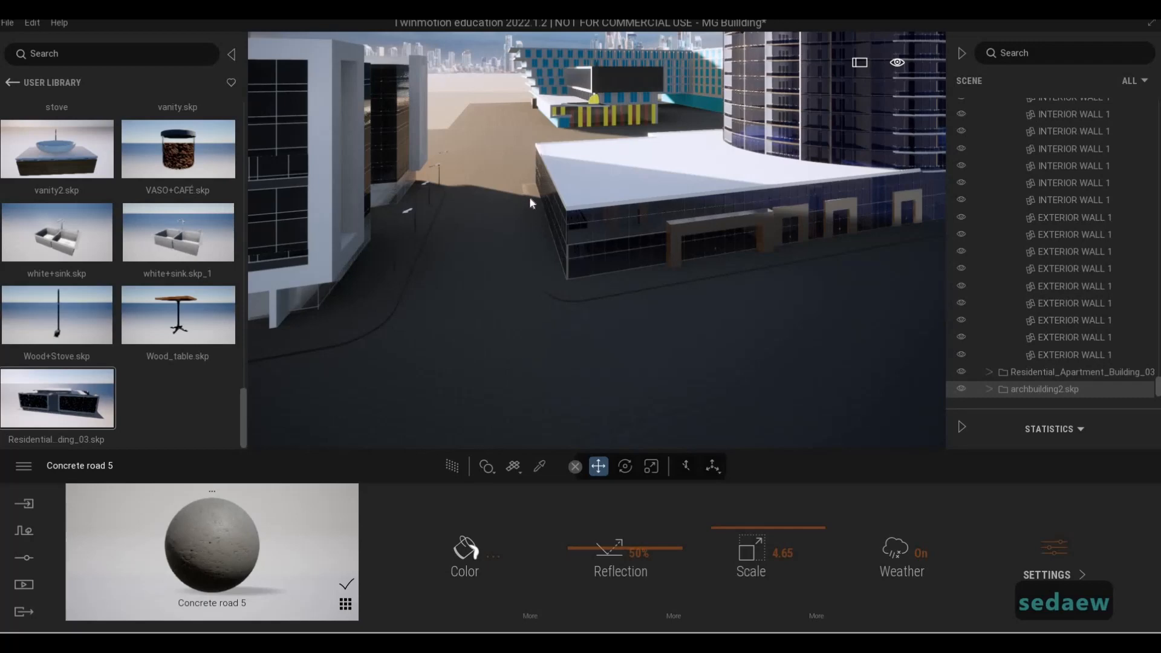
key(s)
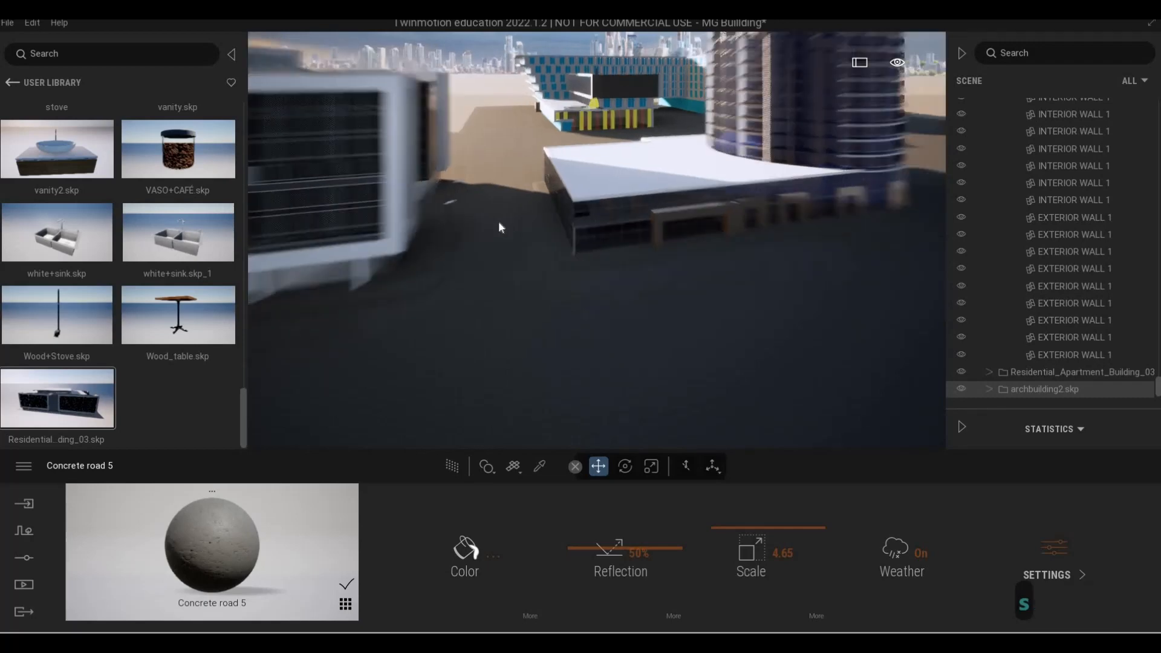
key(a)
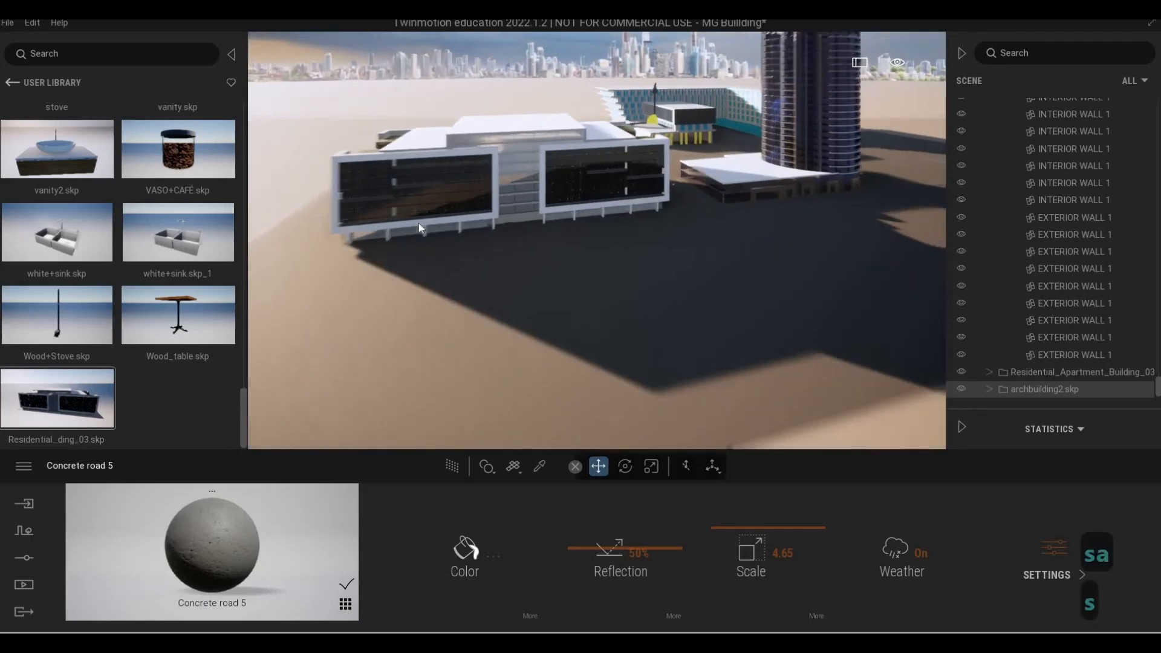
key(s)
key(d)
key(w)
key(e)
key(w)
key(q)
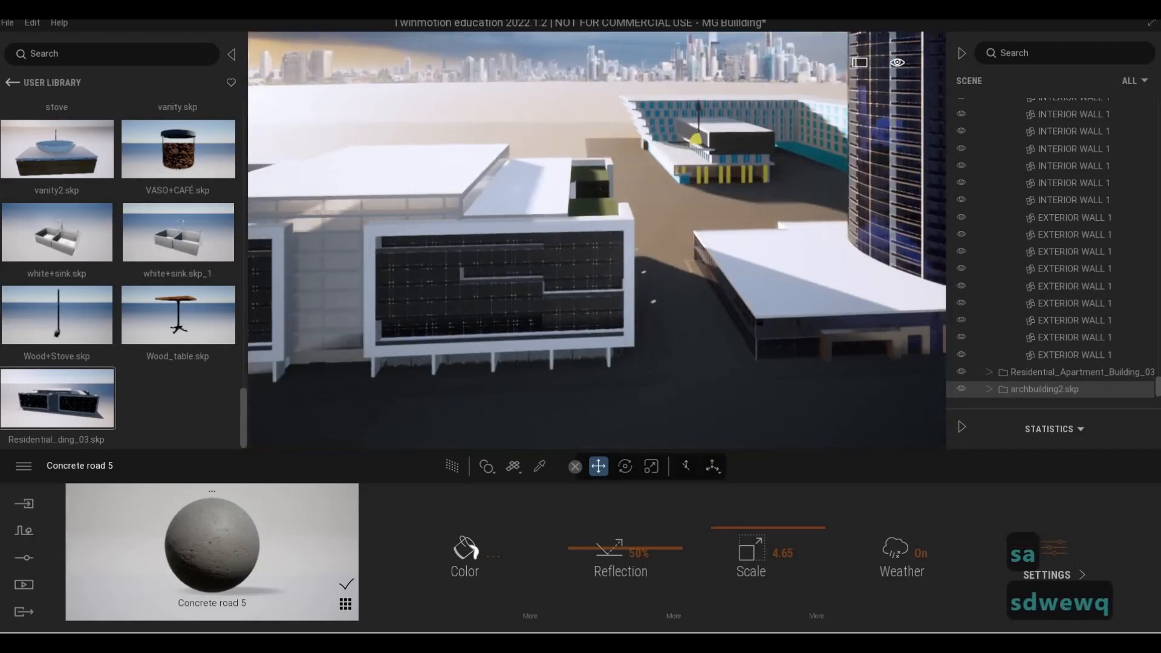
key(d)
key(a)
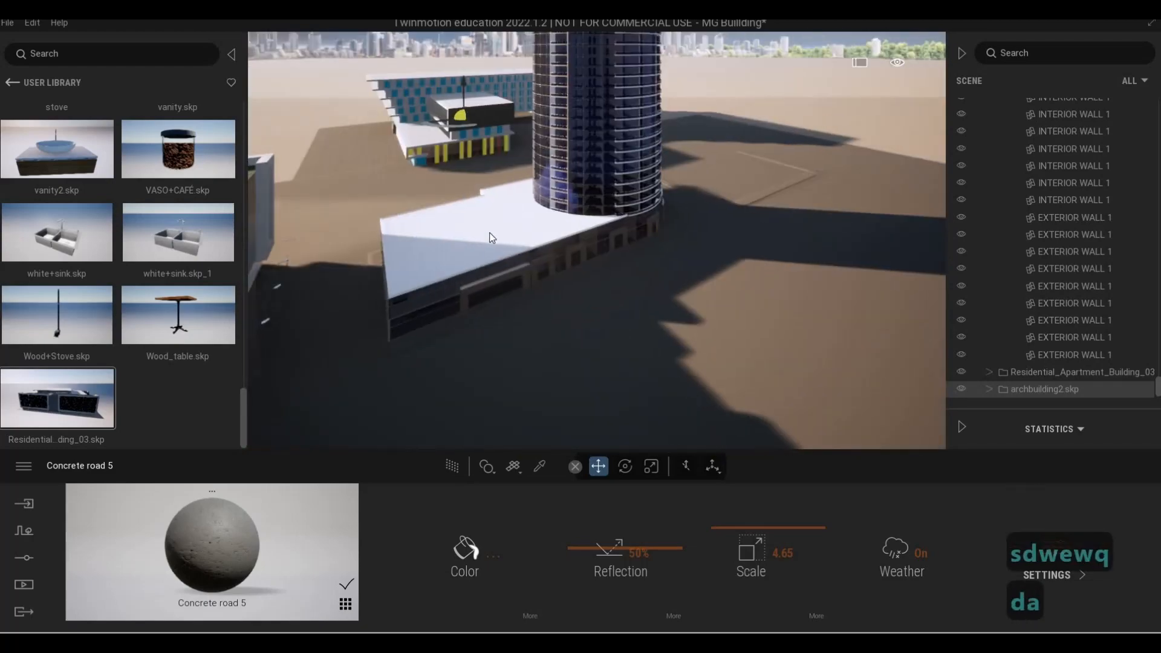
key(w)
key(e)
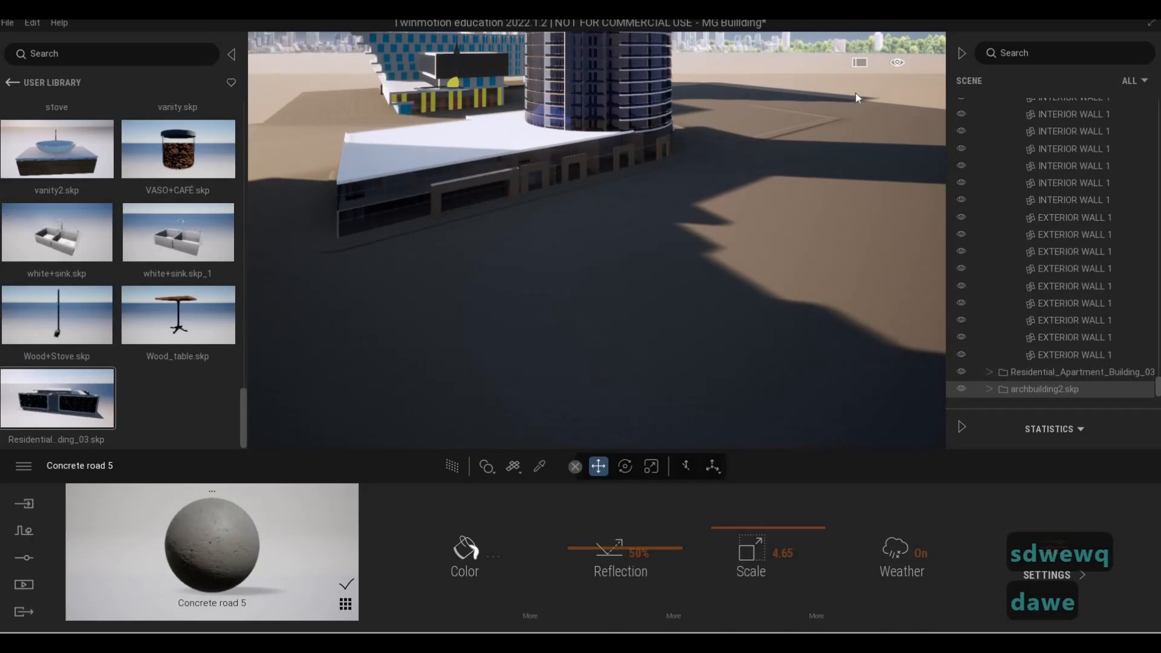
right_drag(661, 332, 618, 199)
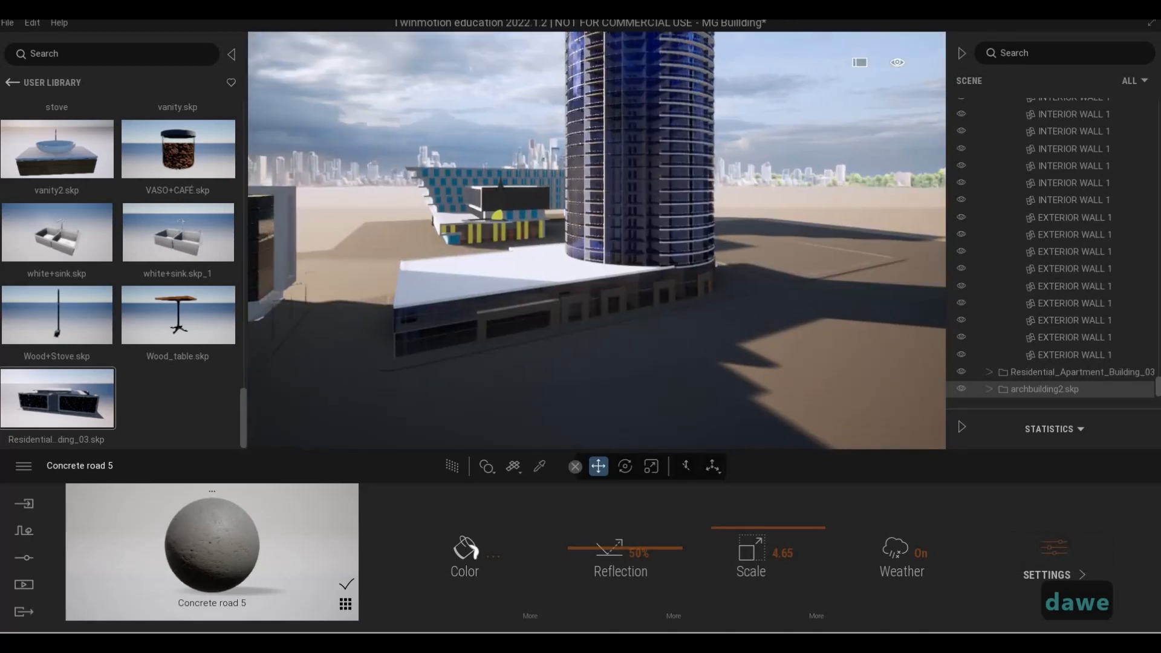
key(s)
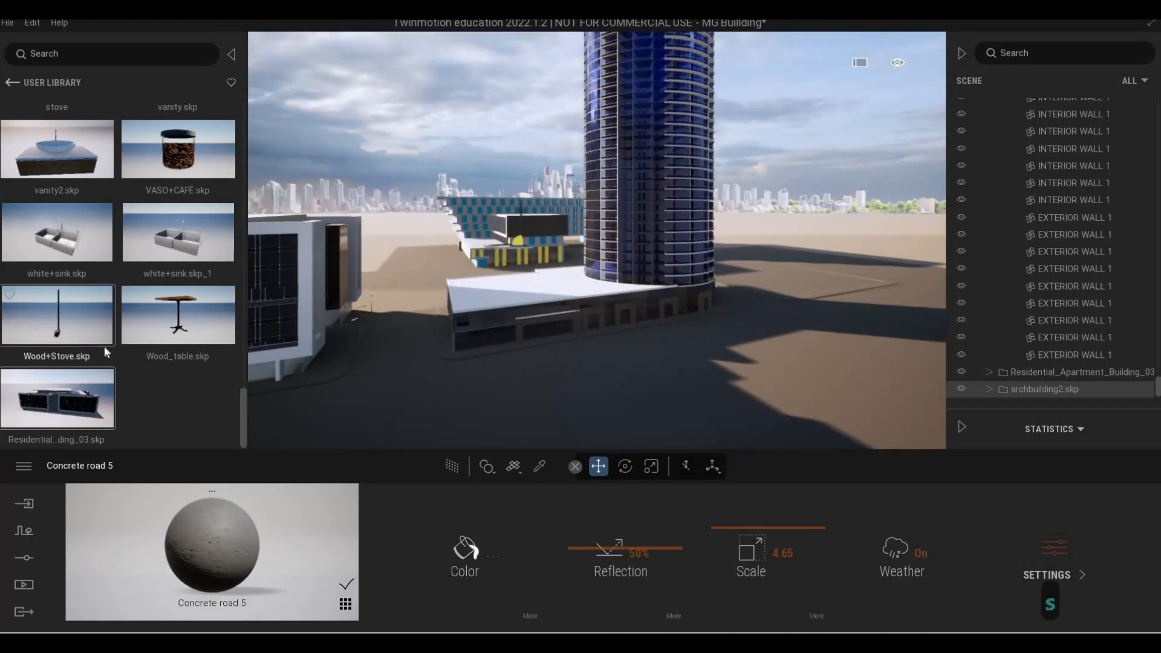
- Place the Low-Rise Condo.rvt model from the user library on the empty ground beside the round tower
scroll(104, 347, up, 8)
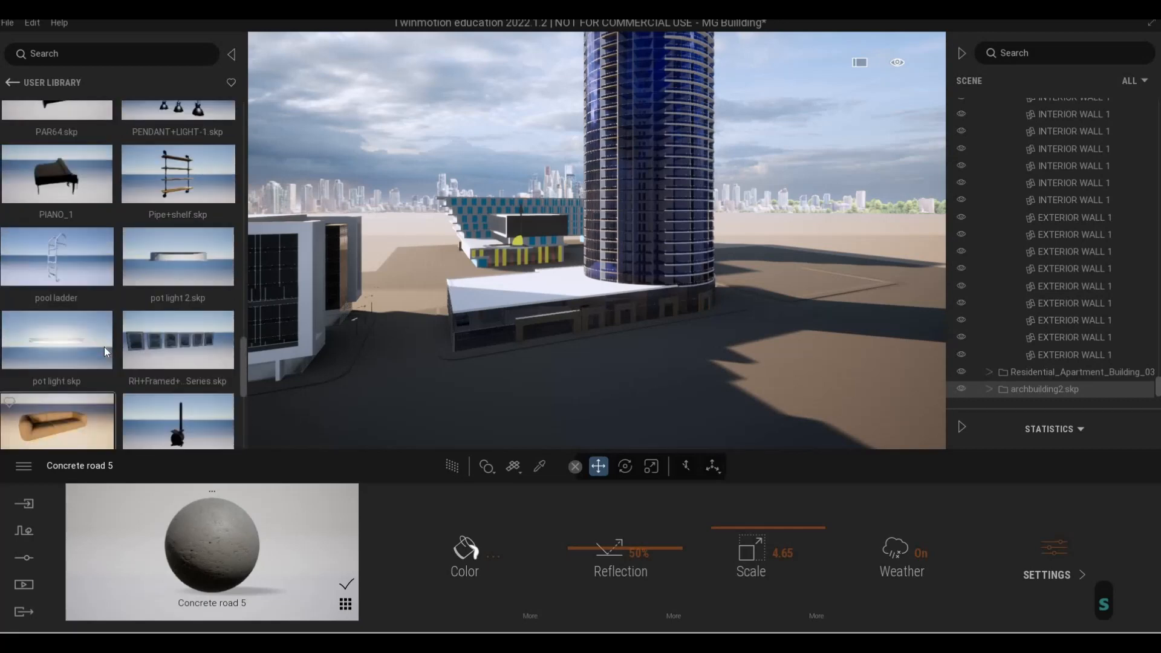
scroll(104, 347, up, 5)
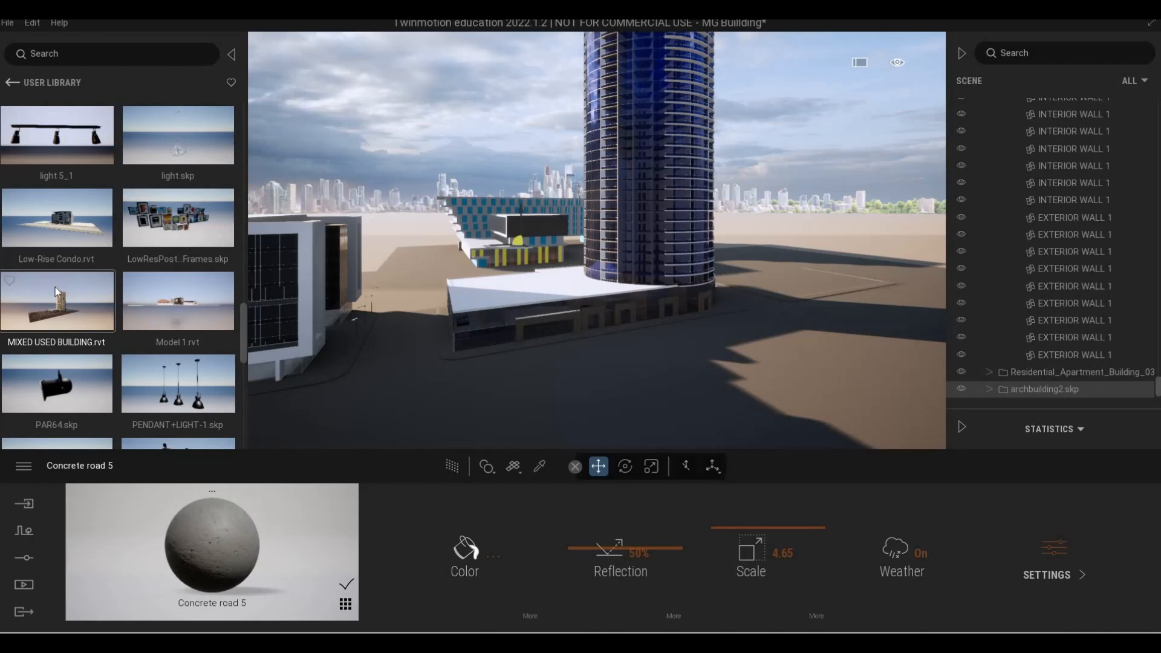
key(d)
key(d)
key(d)
key(d)
key(d)
key(d)
key(d)
key(d)
key(d)
key(d)
key(d)
key(d)
key(d)
key(d)
key(w)
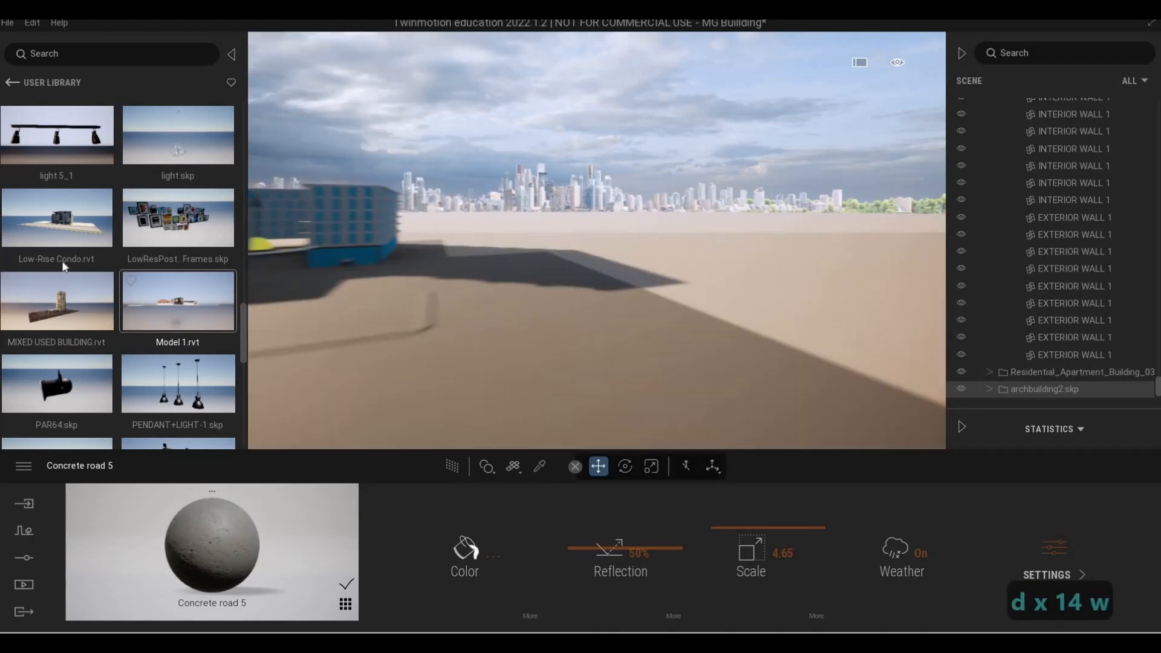
key(a)
key(s)
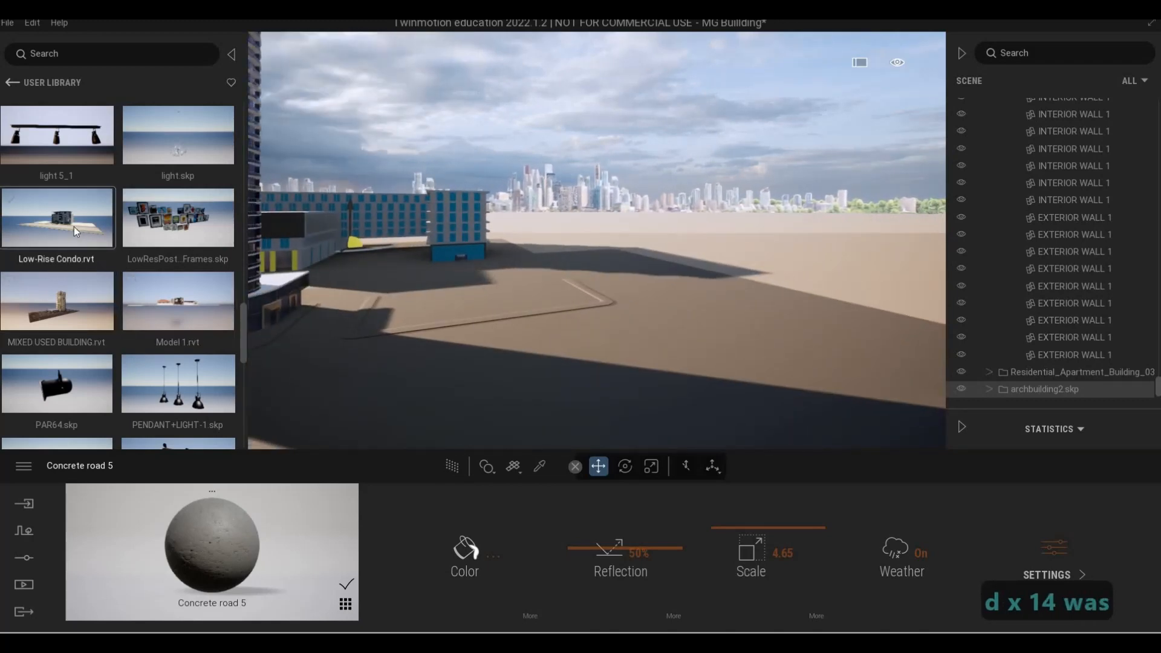
drag(75, 223, 478, 289)
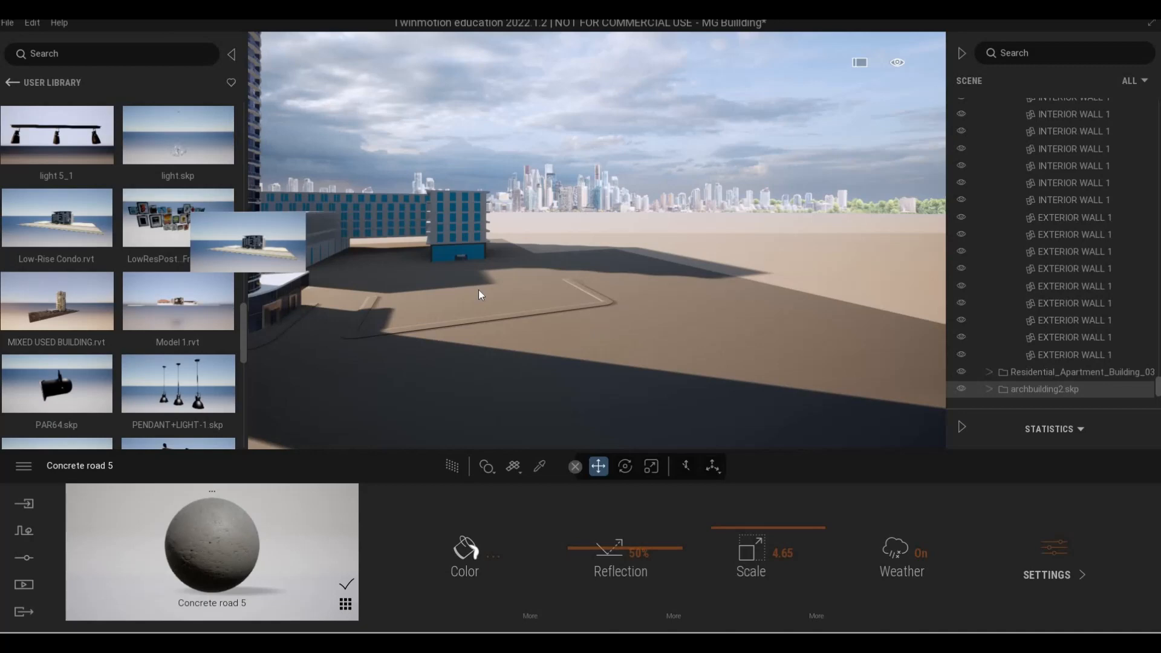
drag(478, 289, 432, 310)
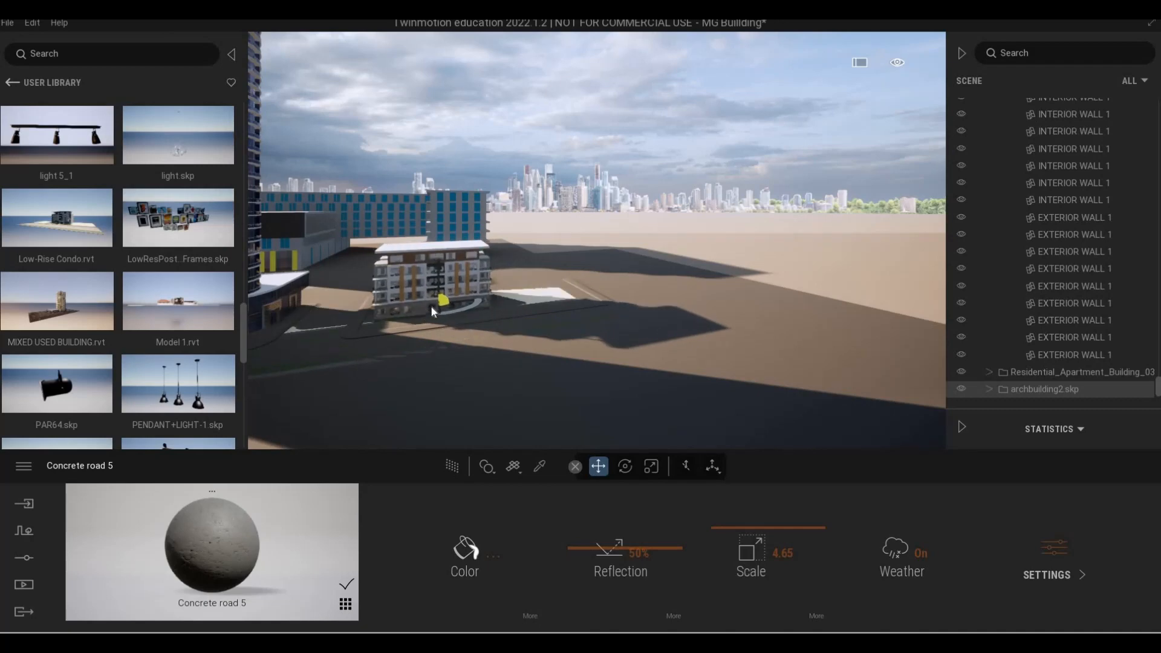
- Shift the low-rise condo horizontally beside the round tower and lower it by about 0.01 into the ground
key(a)
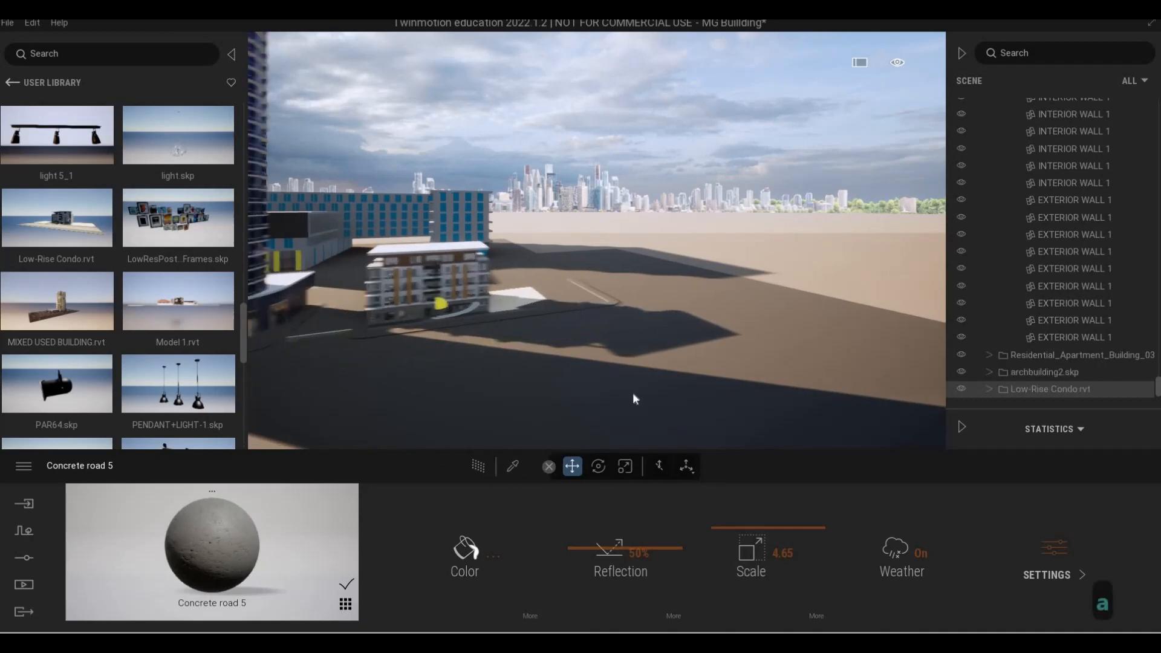
key(w)
key(e)
key(d)
key(d)
key(a)
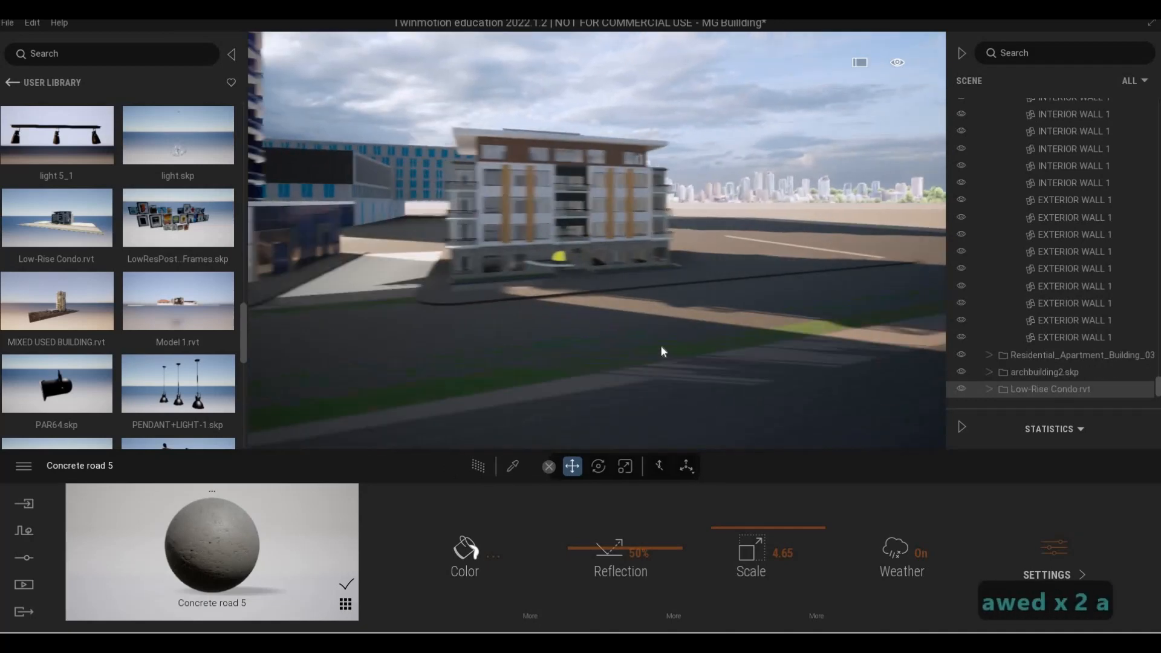
key(w)
key(q)
key(s)
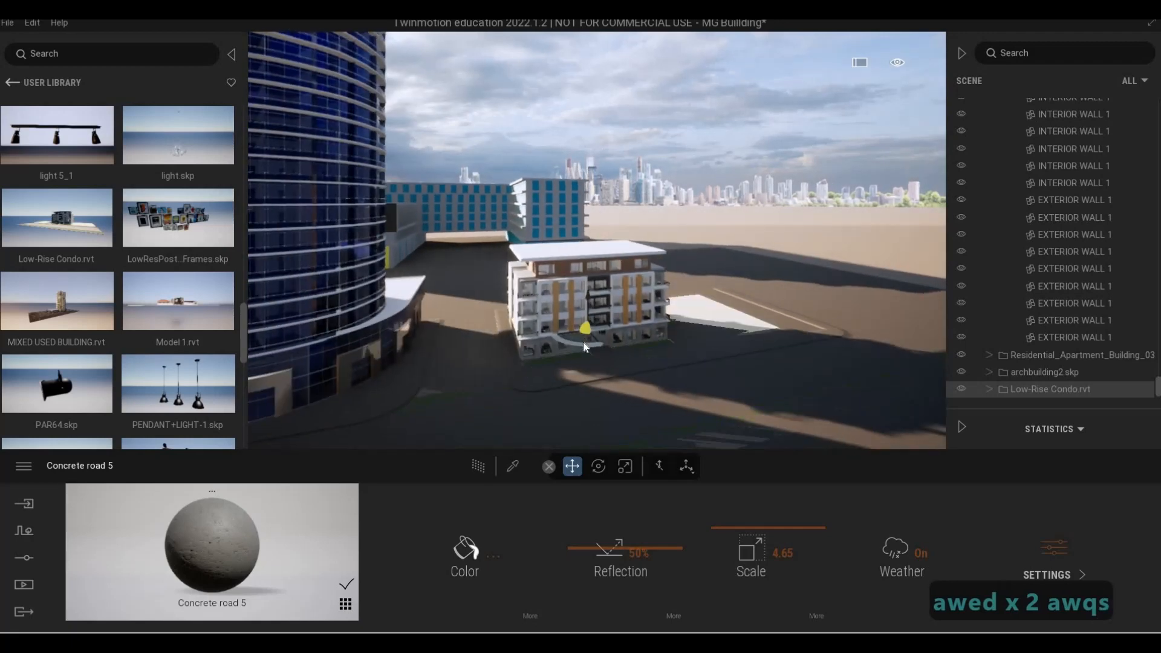
drag(583, 343, 592, 347)
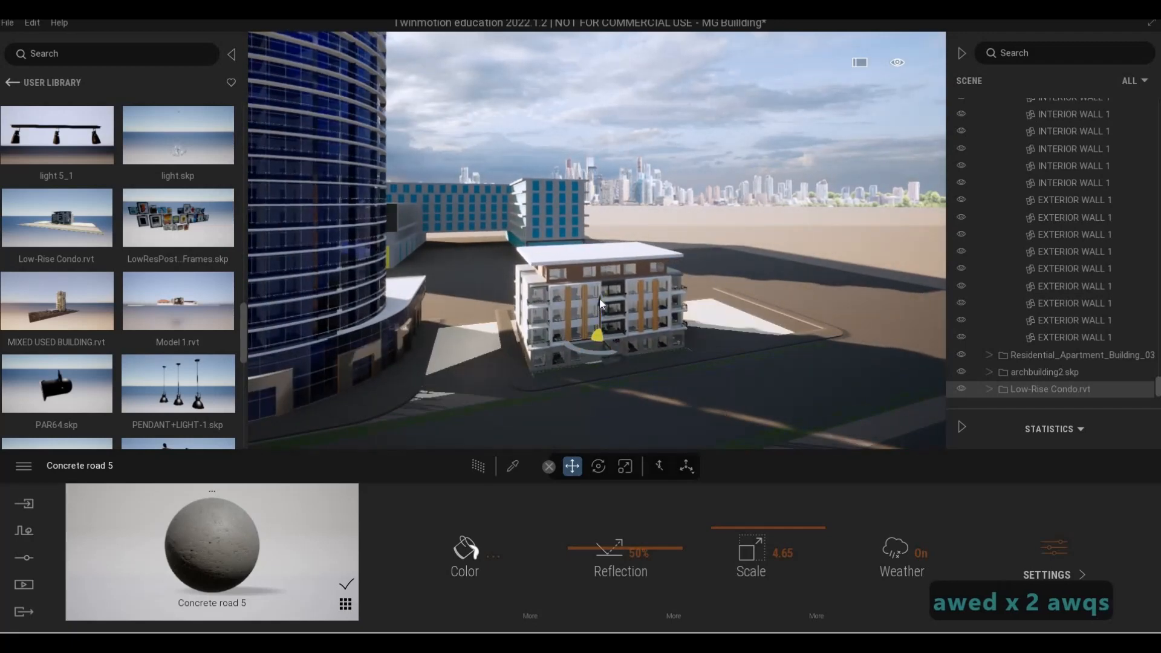
drag(600, 299, 571, 346)
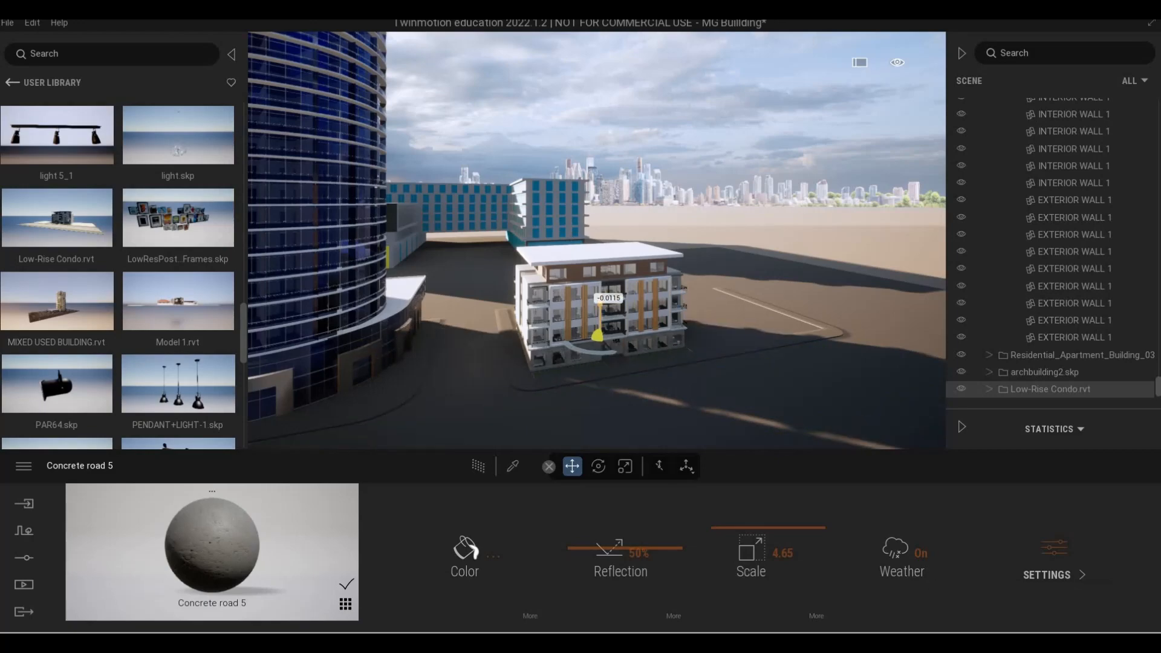
- Examine the low-rise condo's placement relative to the round tower and the archbuilding2 complex, and clear the selection
key(a)
key(e)
key(d)
key(w)
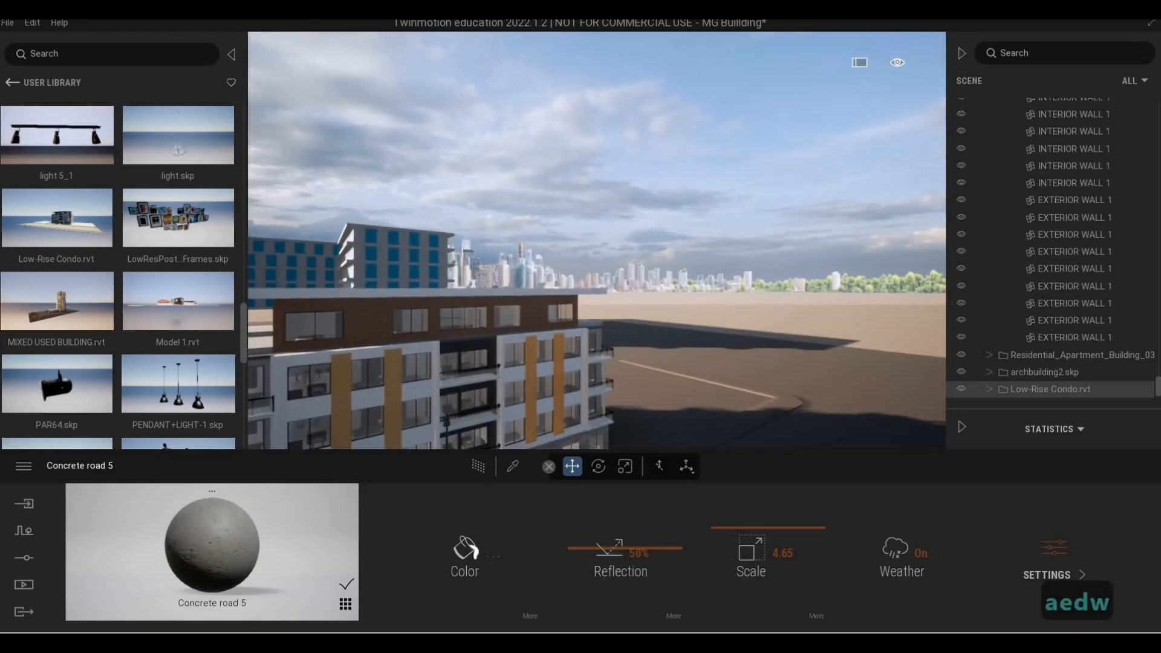
key(a)
key(s)
key(e)
key(d)
key(s)
key(q)
key(d)
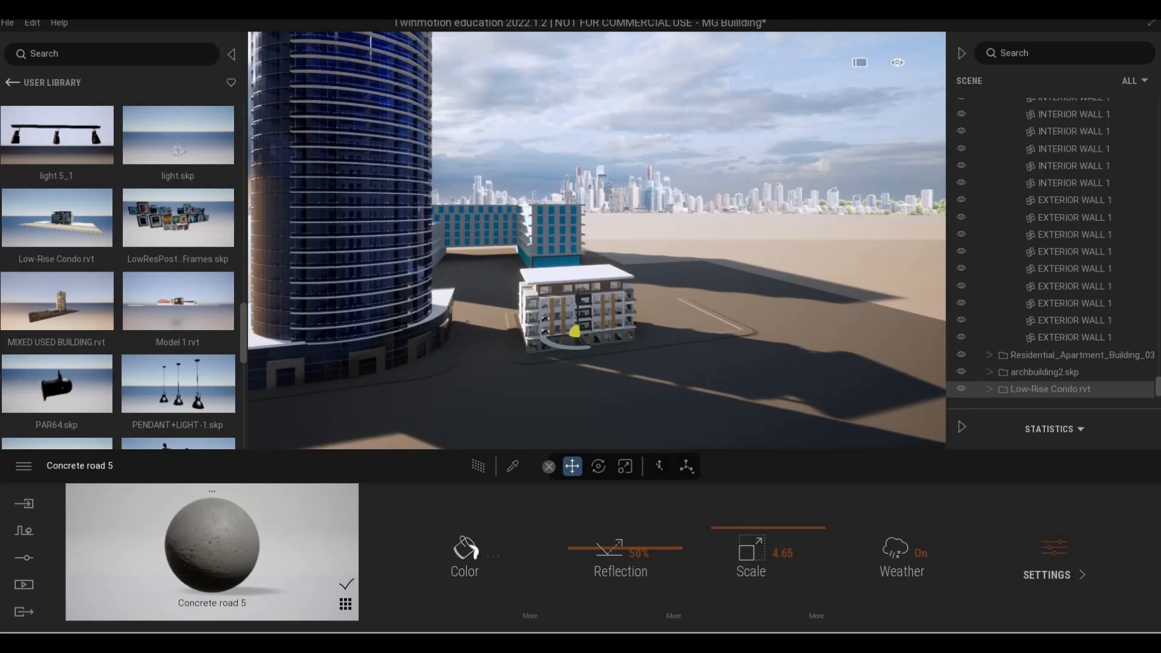
key(s)
key(d)
key(a)
key(a)
key(a)
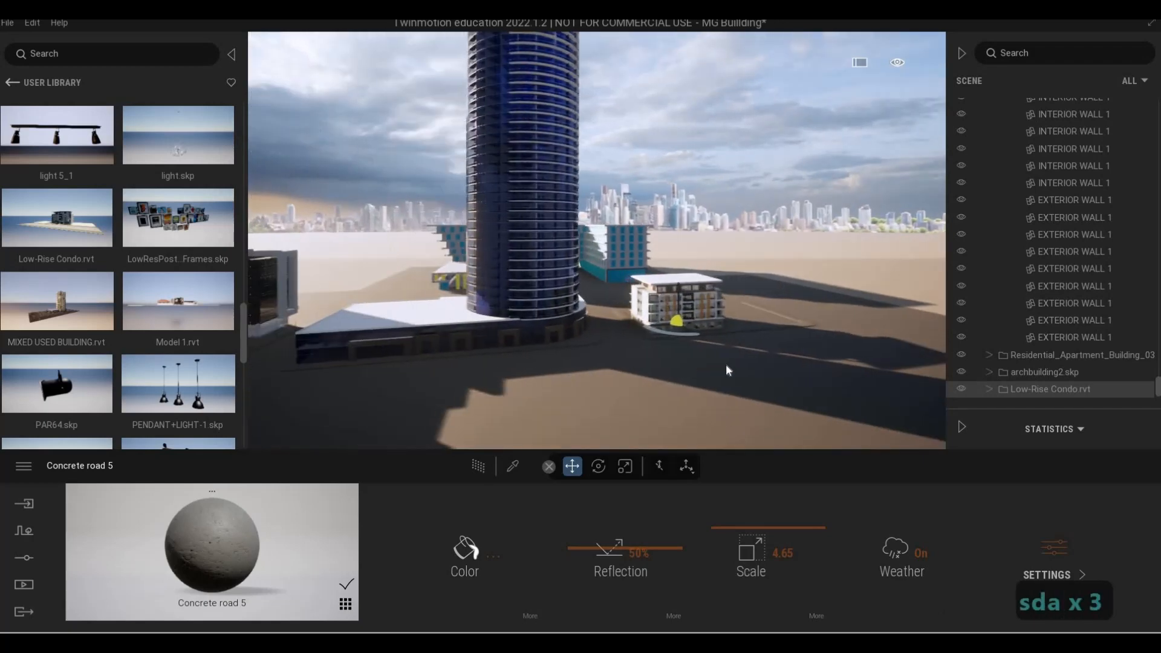
key(Escape)
- Inspect the low-rise condo up close together with the empty ground beyond it
key(a)
key(w)
key(d)
key(w)
key(d)
key(w)
key(e)
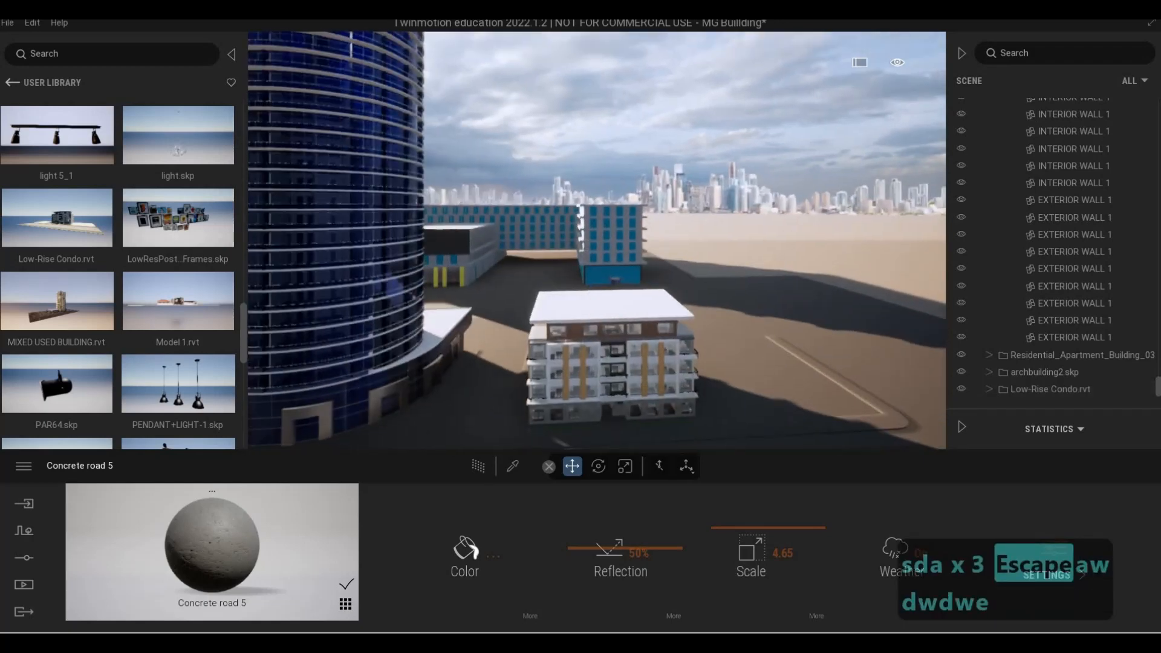
key(a)
key(d)
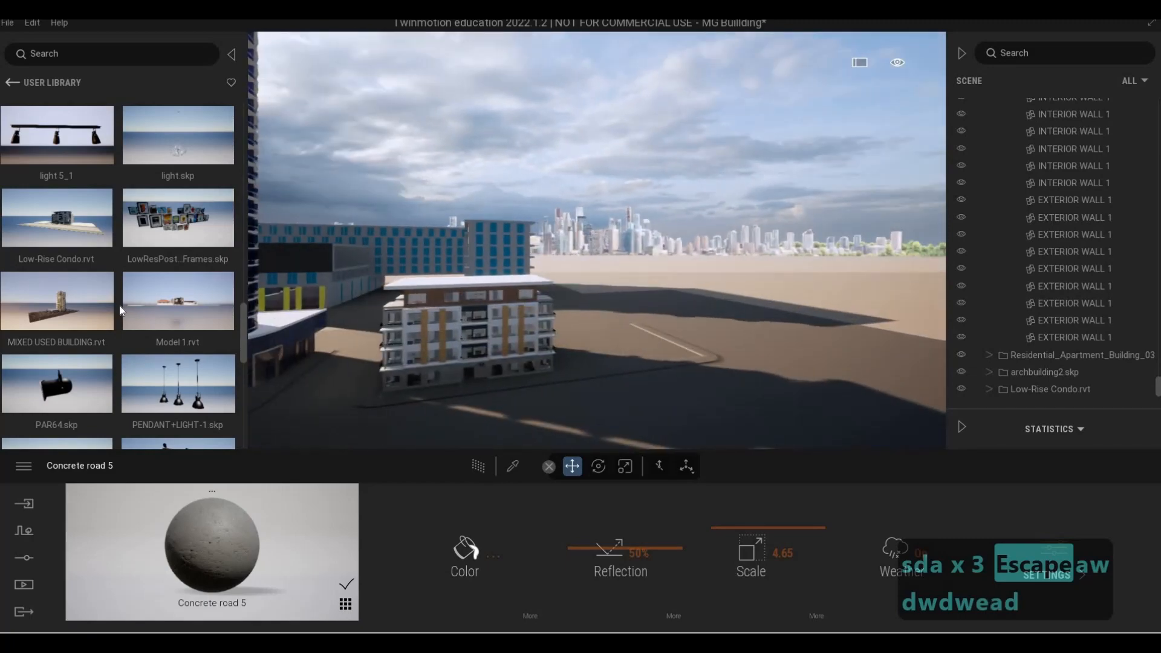
- Return to the beginning of the user library and open its Buildings folder
scroll(119, 306, up, 2)
scroll(191, 240, up, 10)
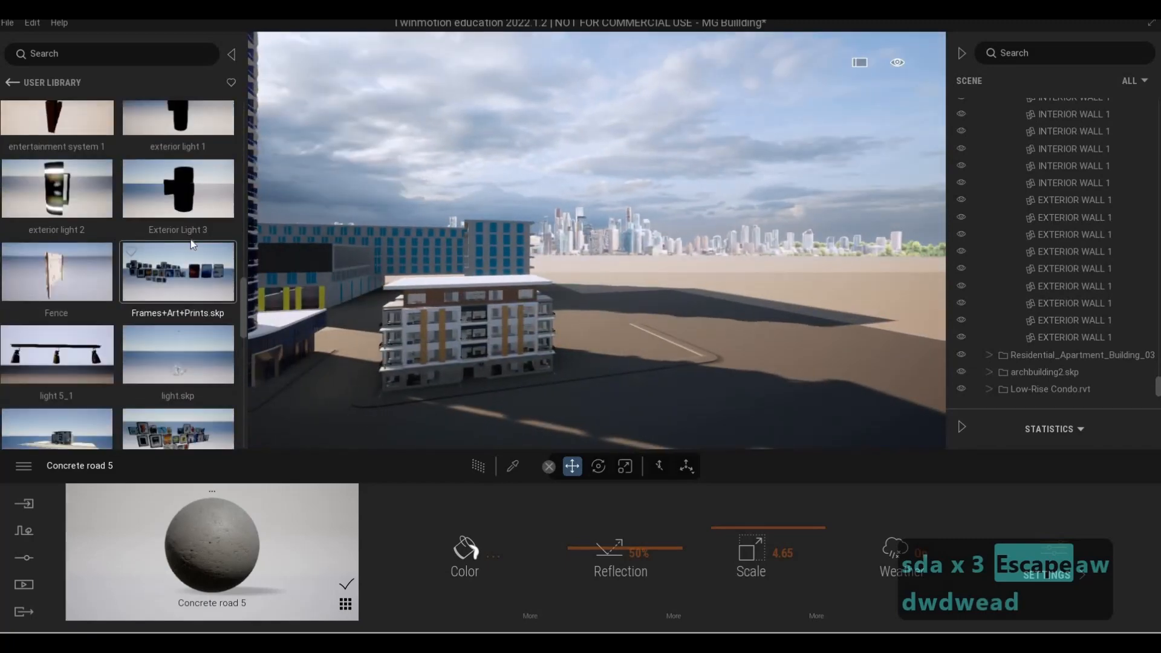
scroll(113, 259, up, 5)
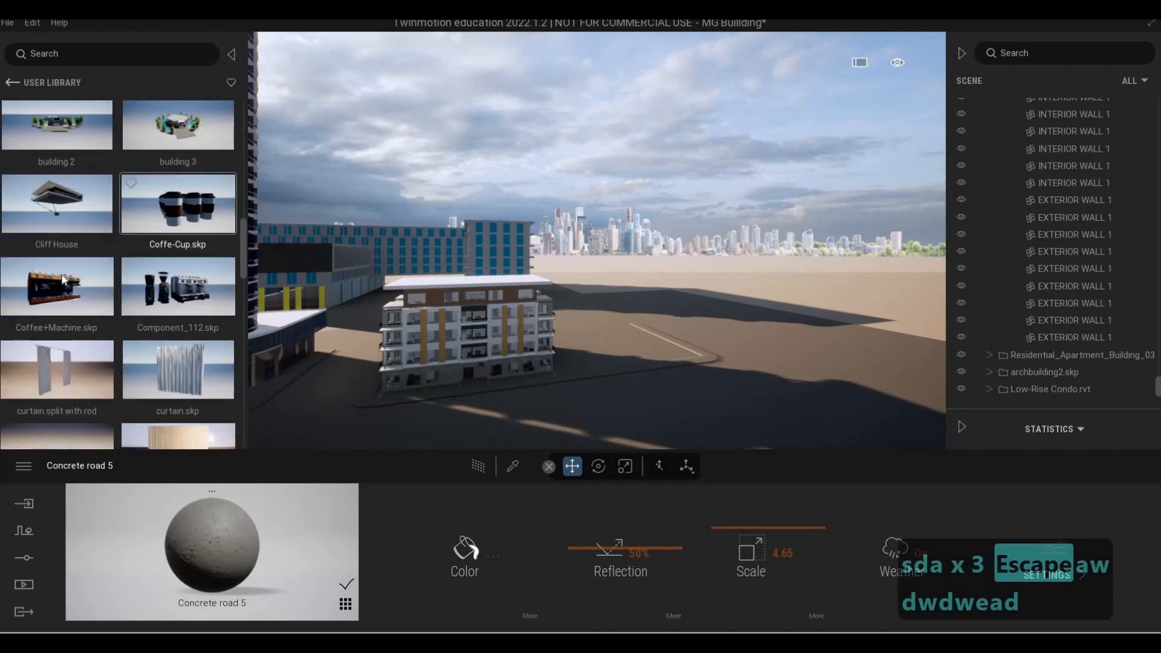
scroll(101, 266, up, 1)
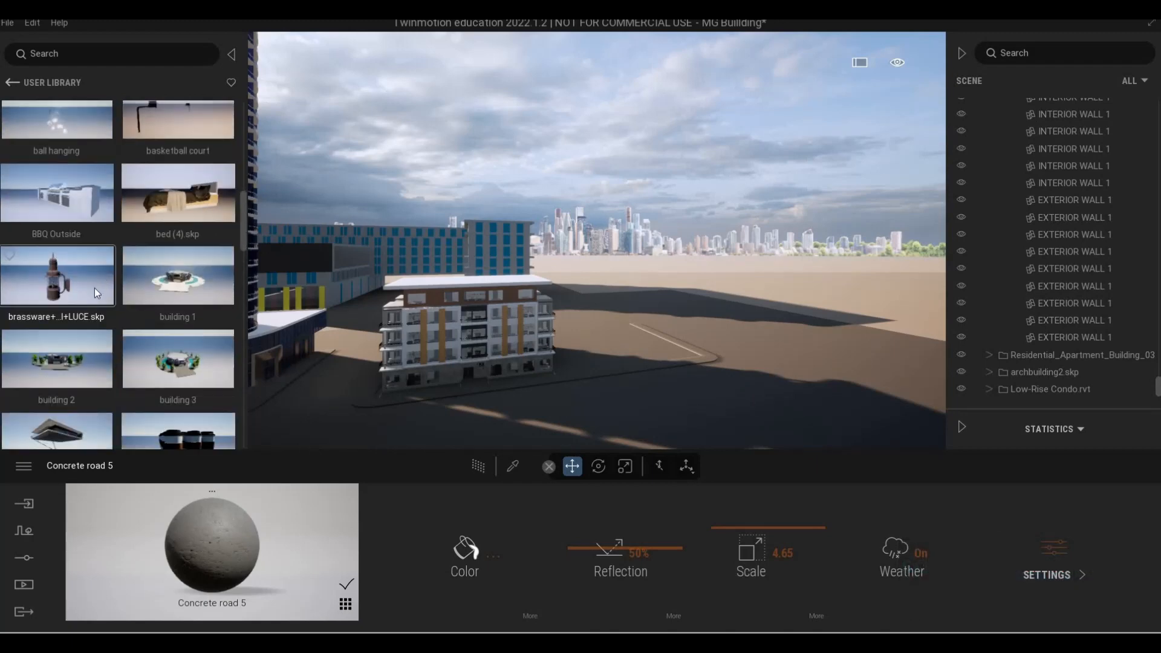
key(a)
scroll(95, 286, up, 5)
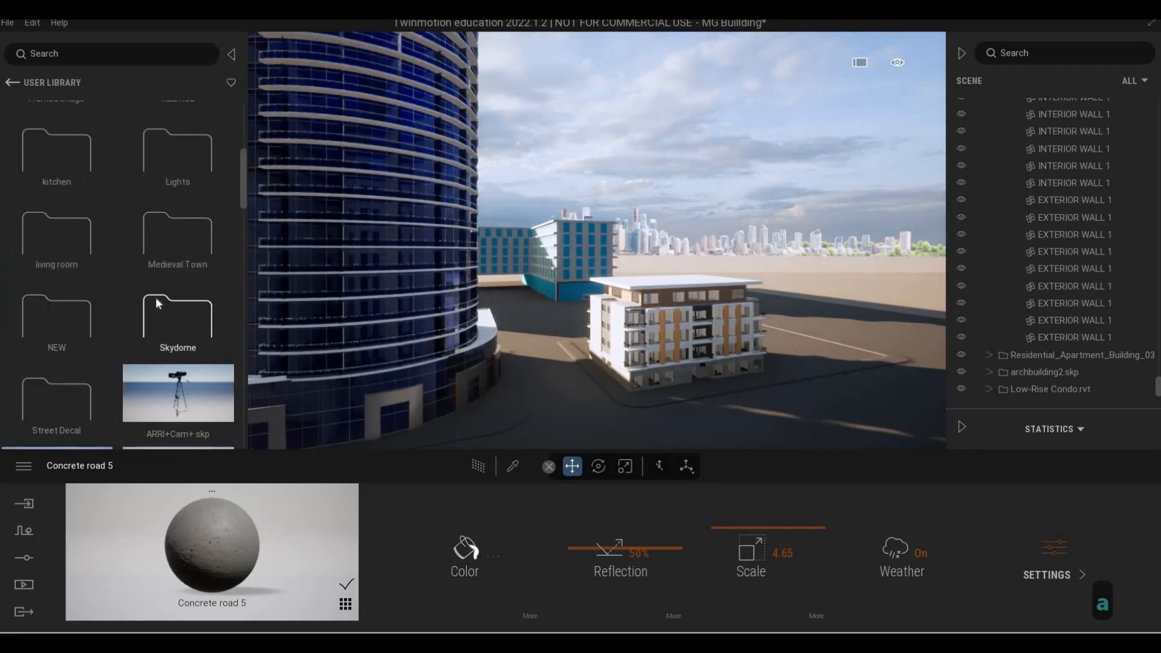
scroll(155, 296, up, 6)
scroll(178, 261, up, 2)
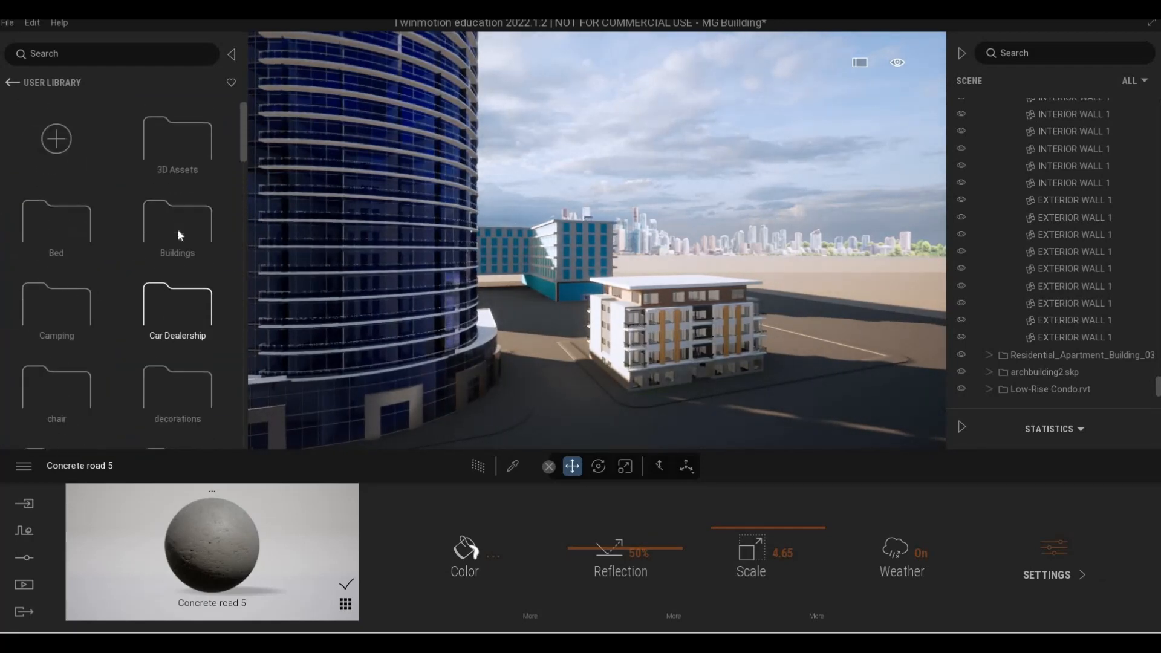
click(173, 230)
- Place the 30 One+Park+W.skp model on the empty ground next to the low-rise condo
key(d)
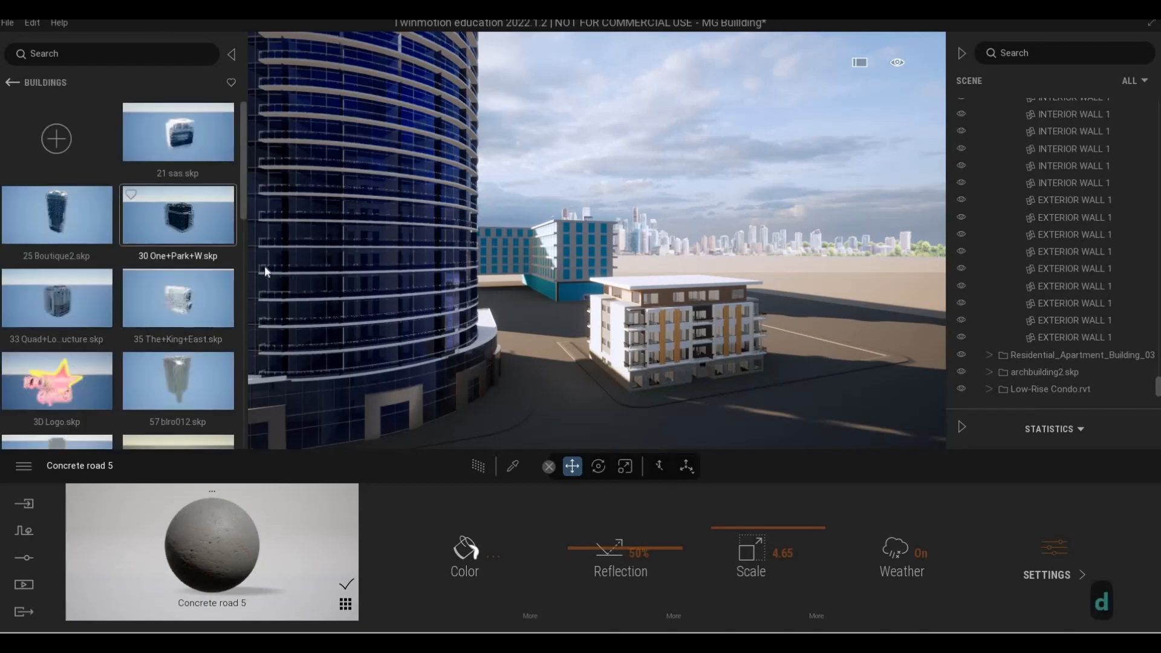
key(a)
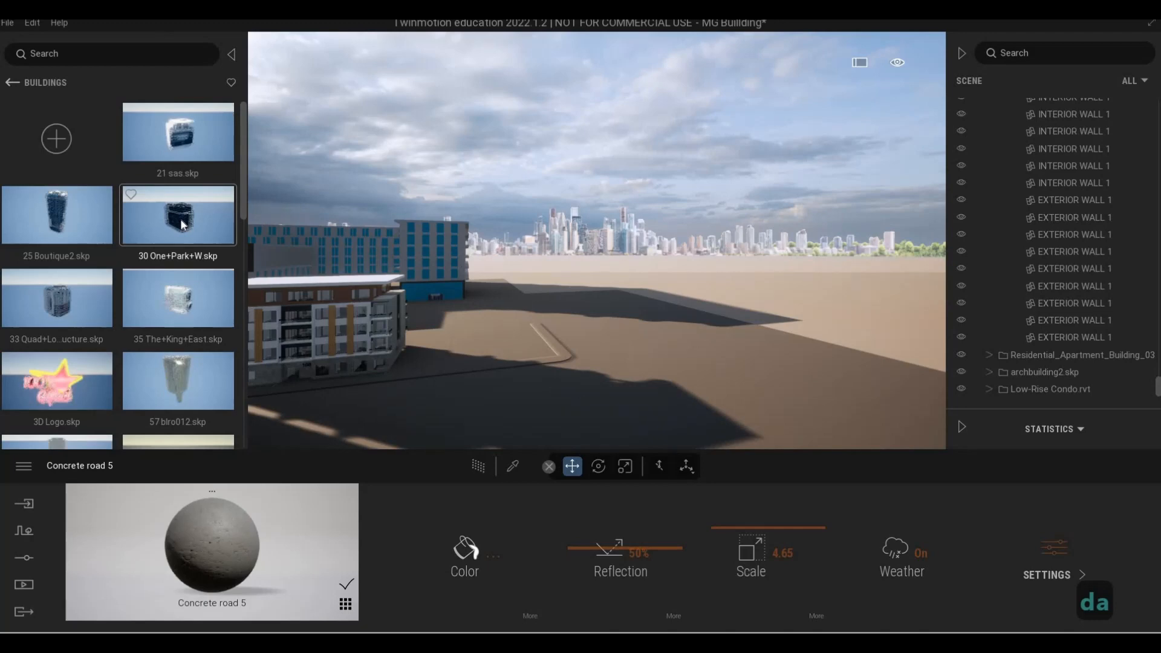
drag(290, 258, 461, 341)
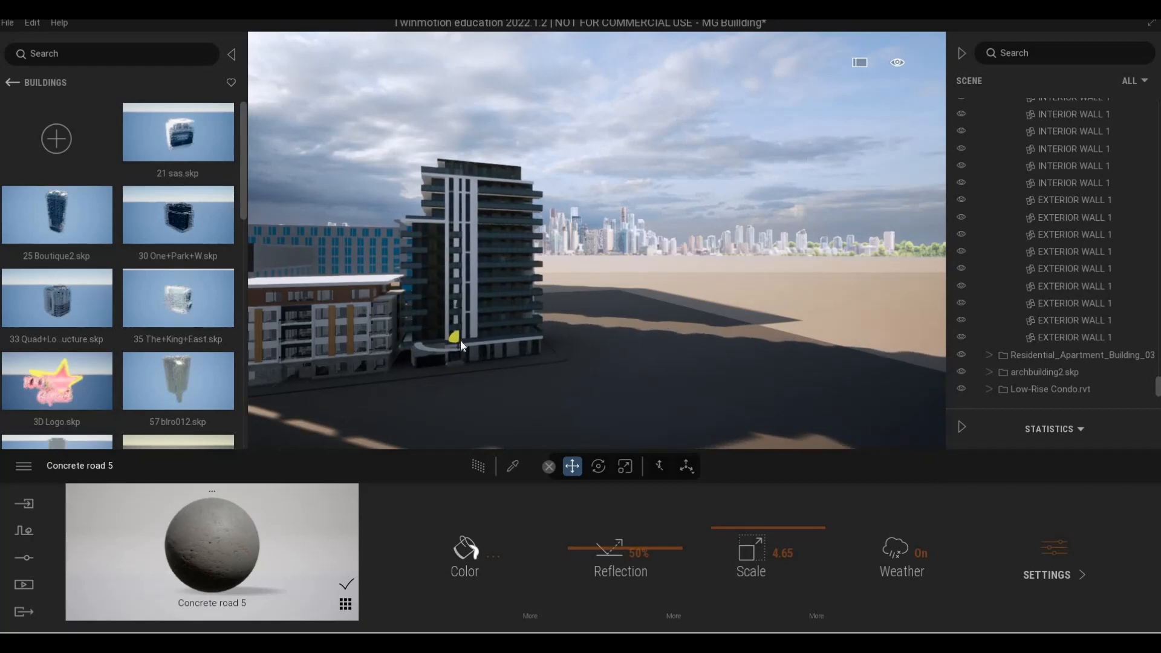
- Place 33 Quad+Lofts+-+West+Structure and a second 30 One+Park+W.skp on the open ground beside the archbuilding2 complex
key(a)
right_drag(442, 383, 314, 384)
key(s)
key(d)
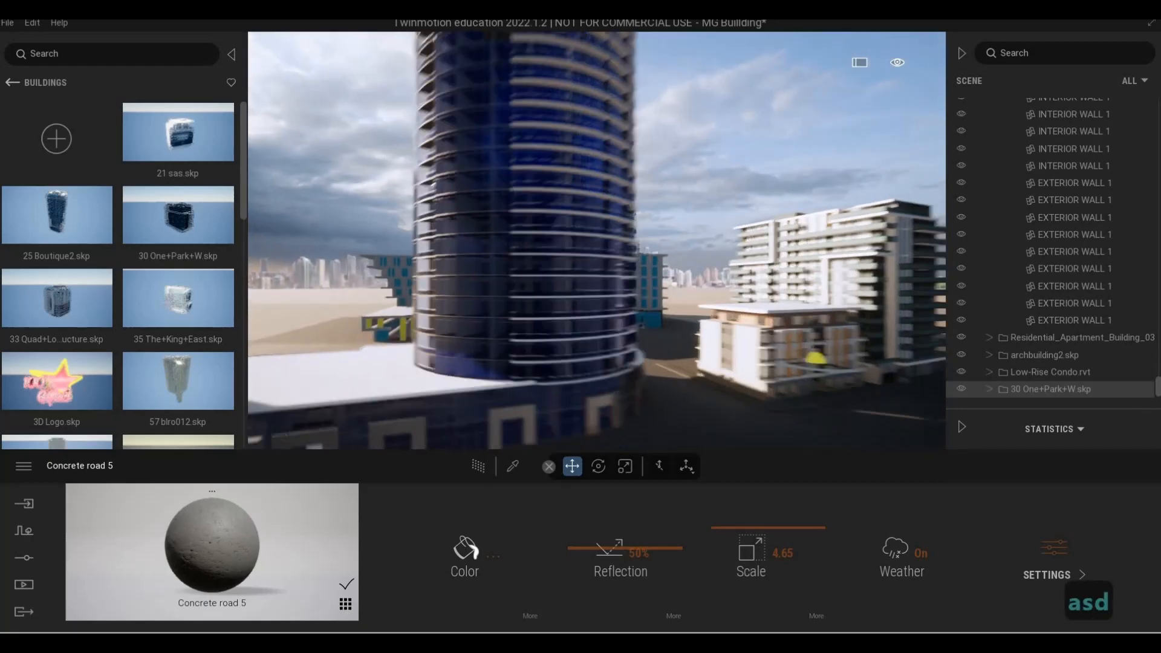
key(d)
key(a)
key(a)
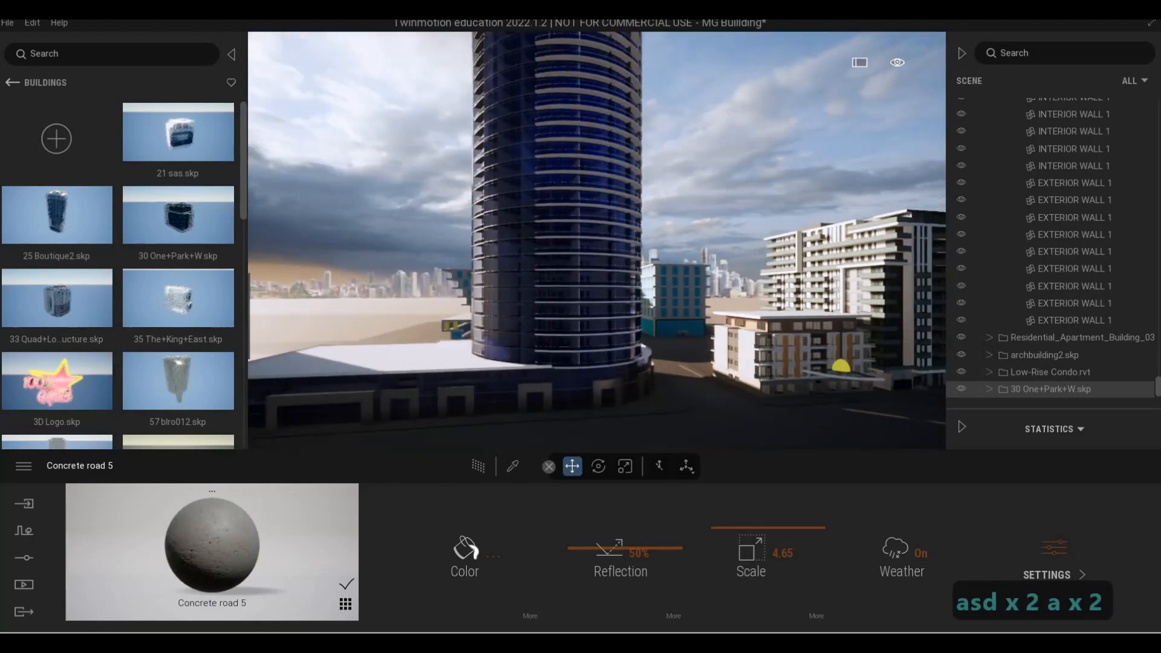
key(a)
key(w)
key(q)
key(a)
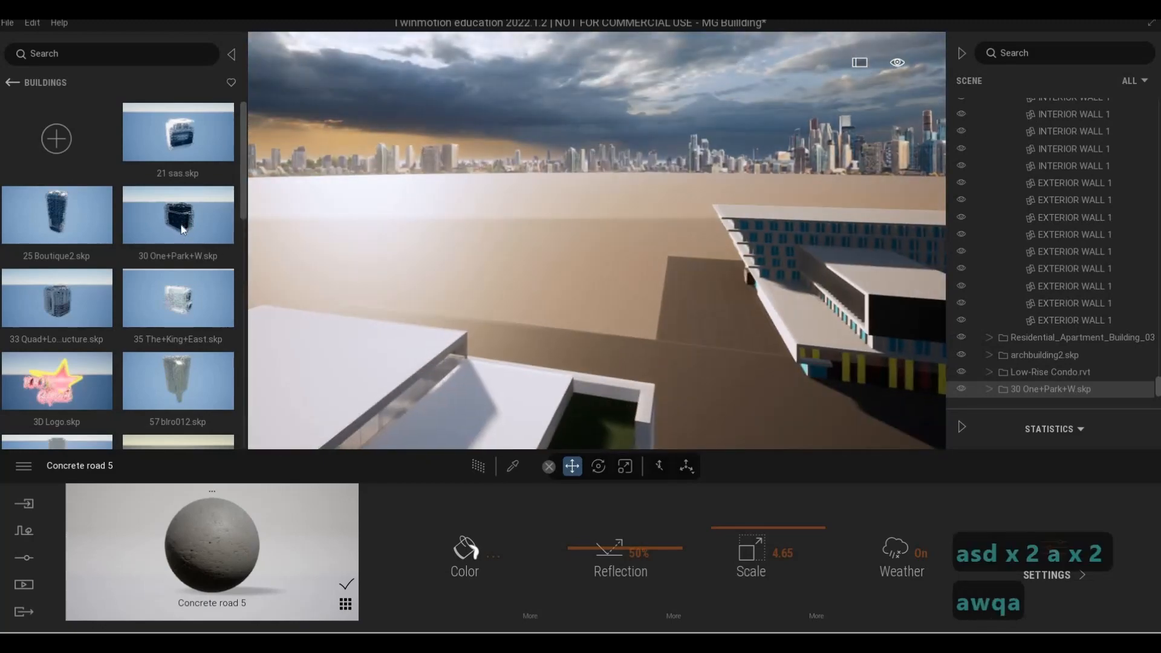
key(s)
key(d)
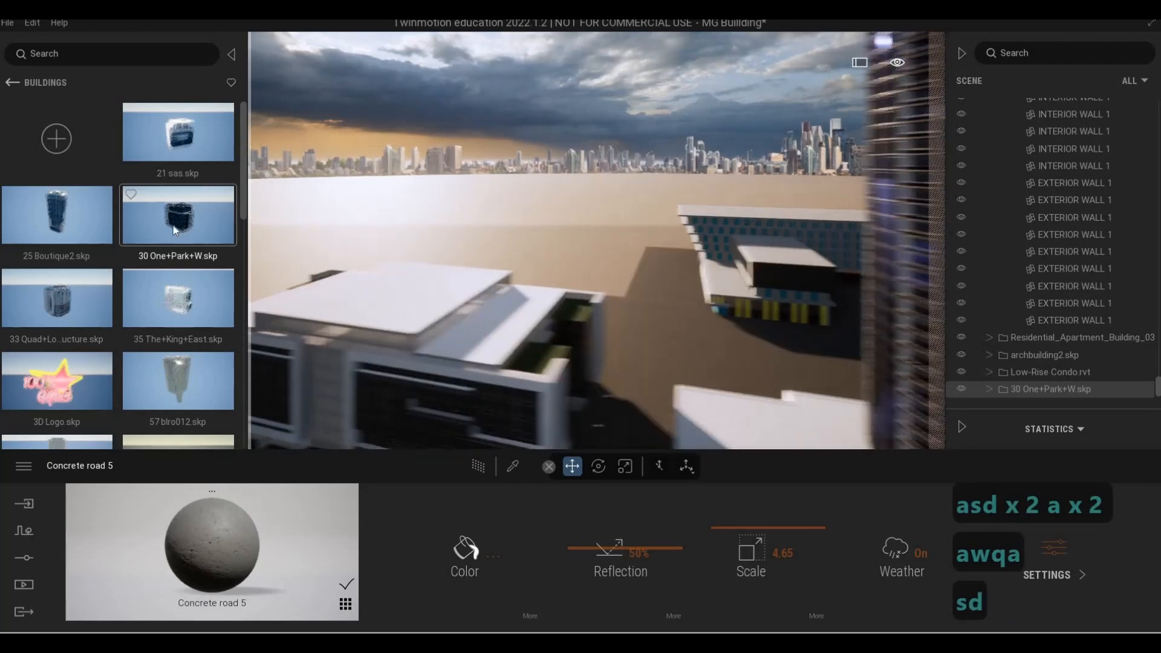
key(a)
key(w)
drag(83, 309, 567, 307)
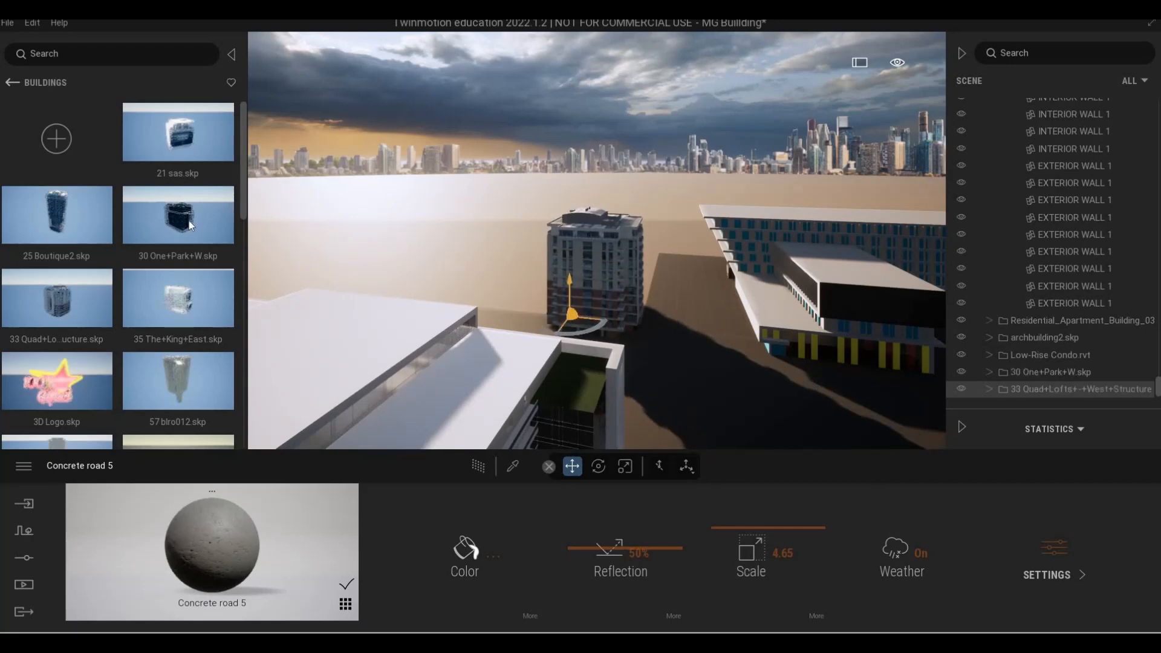
drag(463, 262, 480, 299)
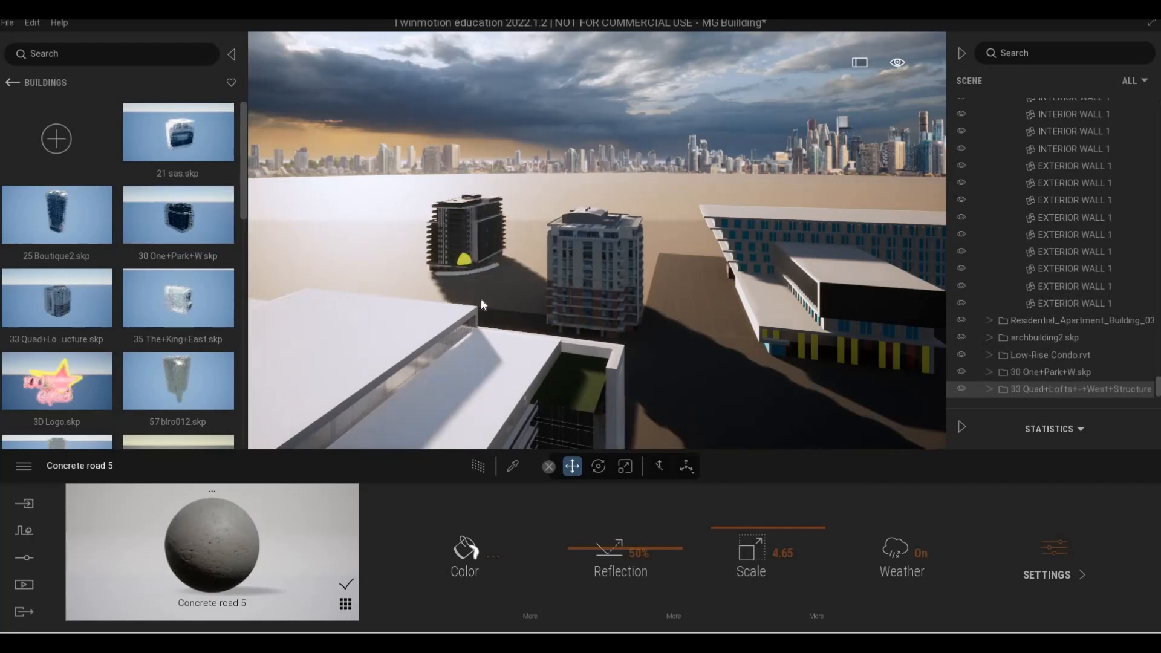
- Rotate the second 30 One+Park+W.skp building by 90 degrees and shift it closer in line with the Quad Lofts building
key(a)
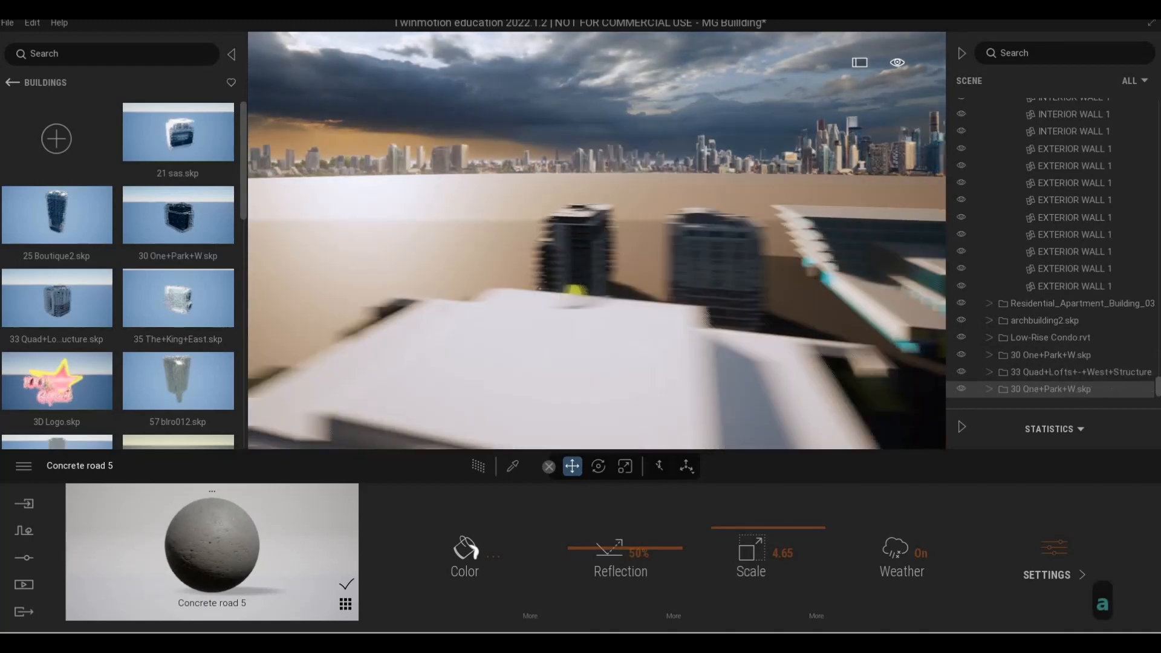
key(w)
key(q)
key(s)
key(d)
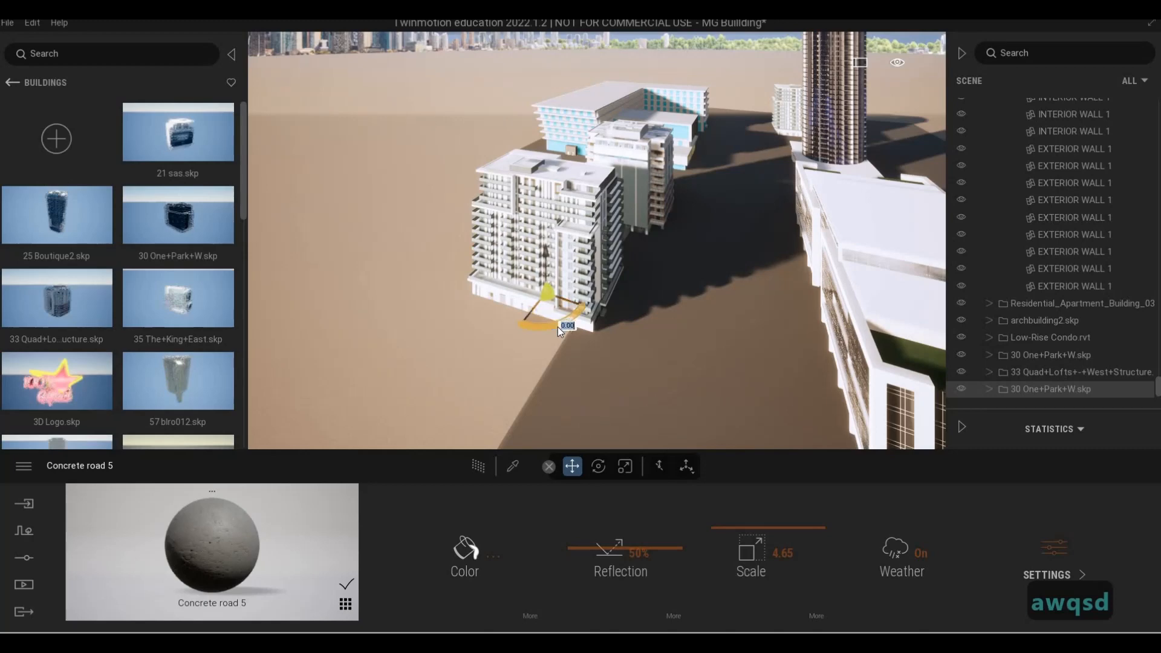
text(90)
key(Return)
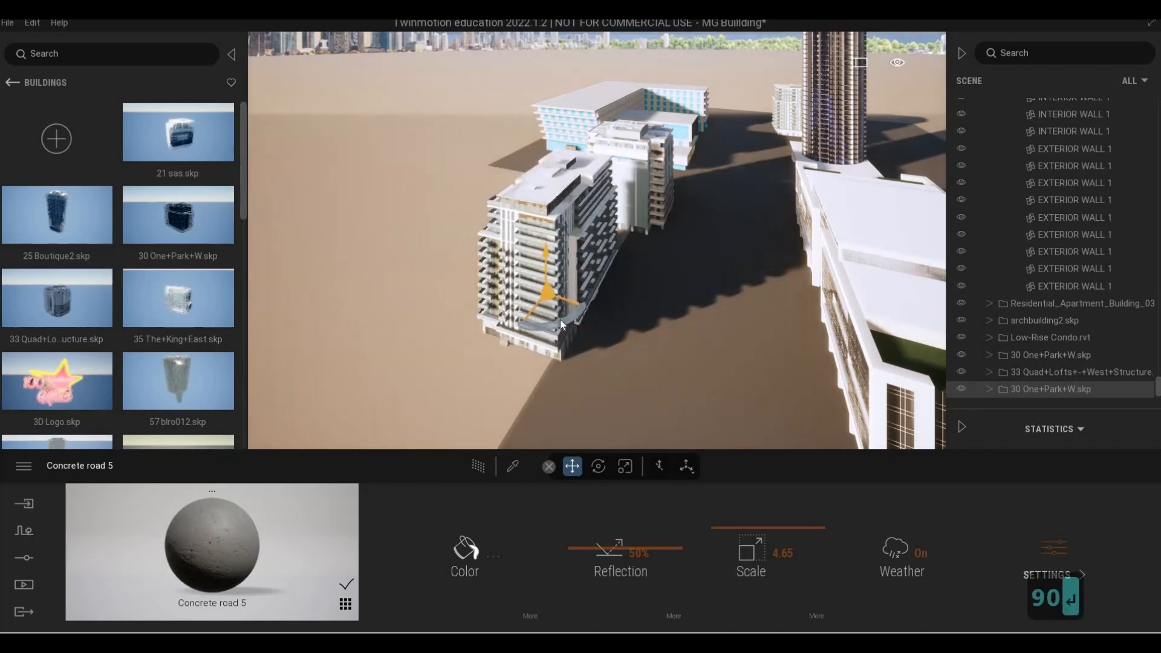
drag(586, 323, 590, 313)
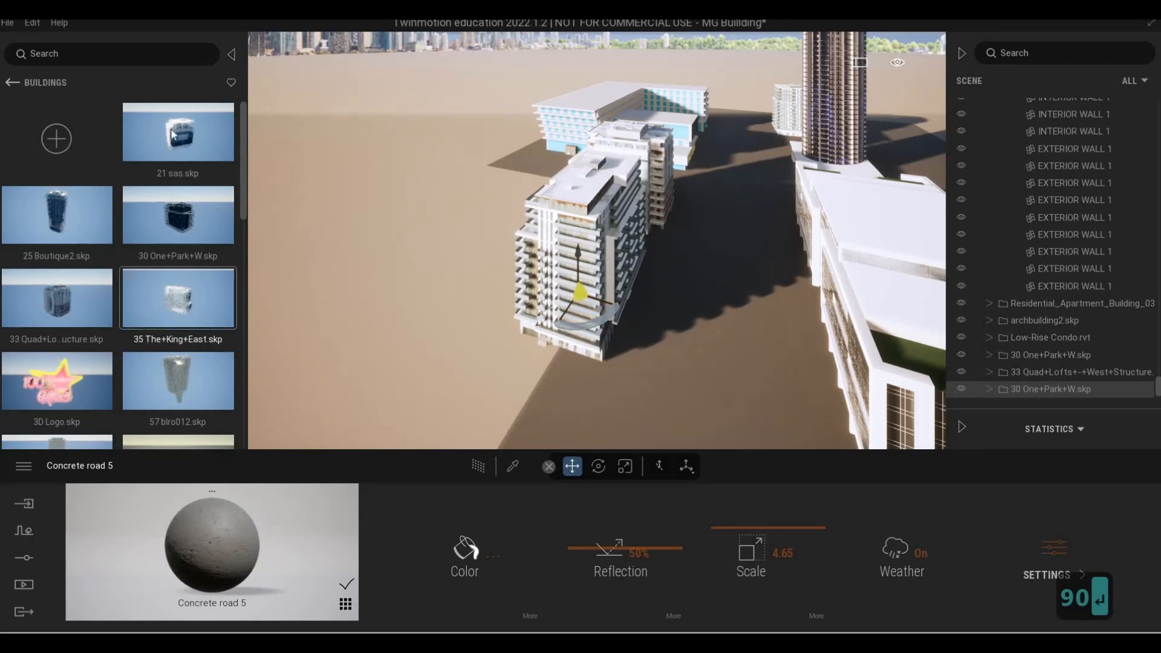
- Place the 21 sas.skp model behind the second 30 One+Park+W building and the Quad Lofts building
key(s)
drag(485, 325, 490, 361)
drag(412, 253, 500, 213)
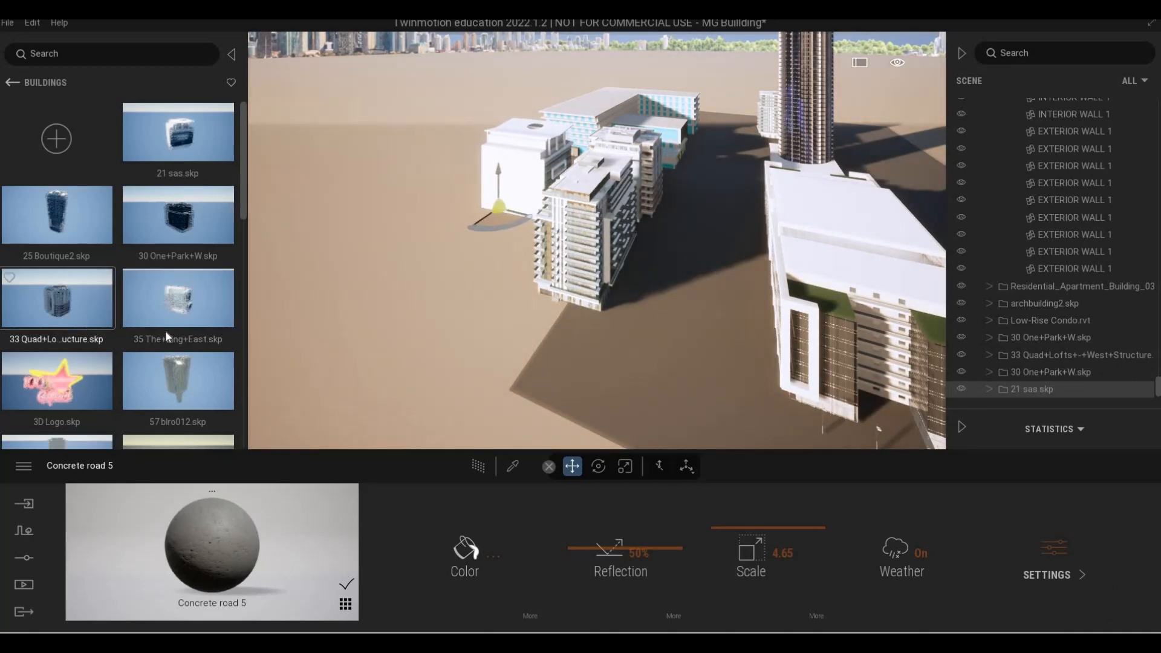
- Place the 6 King's+Court.skp model on the open ground in front of the 21 sas building
scroll(168, 332, down, 3)
scroll(169, 333, down, 2)
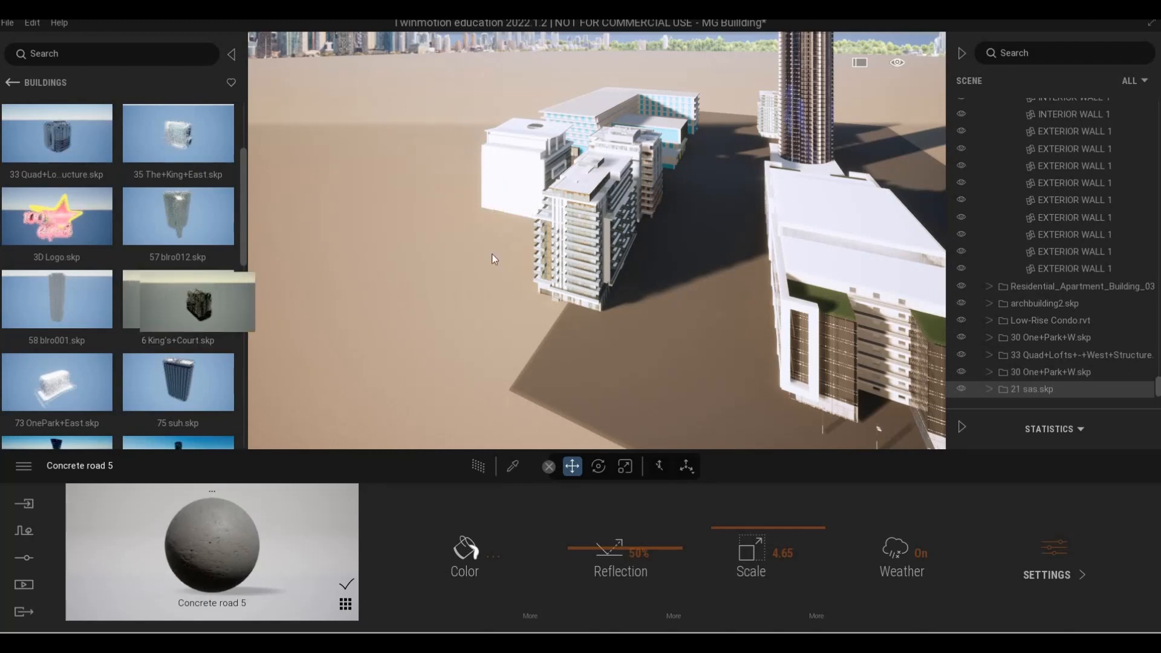
drag(481, 264, 451, 261)
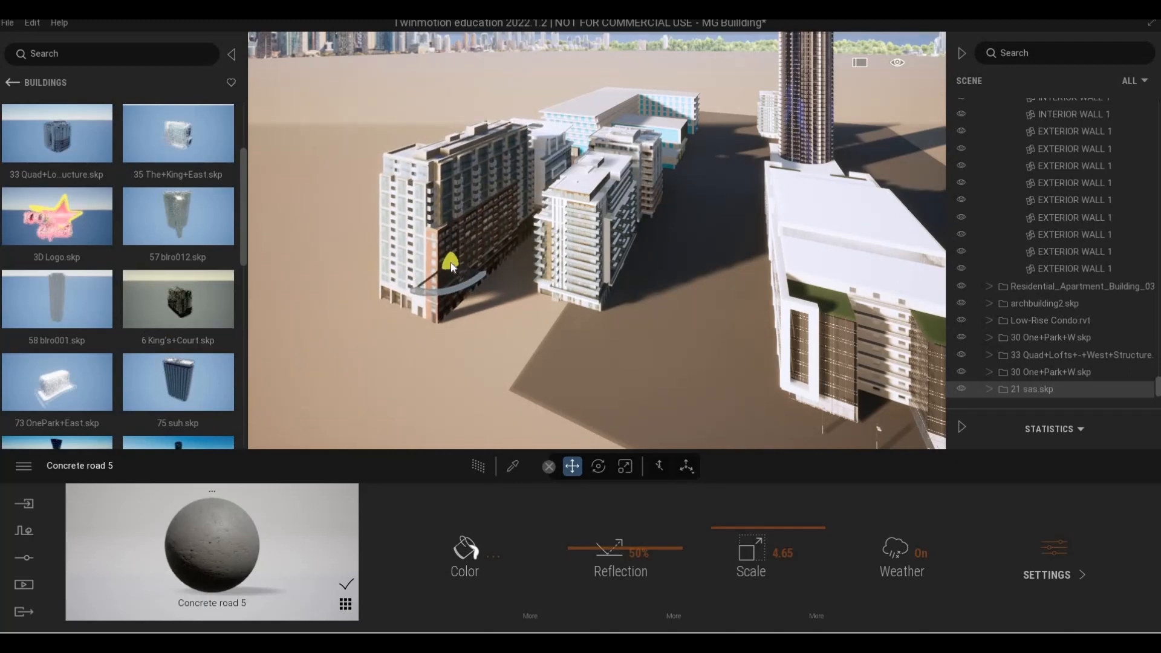
- Examine the newly placed row of buildings against the low dark-glazed building and the round tower
key(d)
key(d)
key(d)
key(d)
key(d)
key(d)
key(d)
key(d)
key(d)
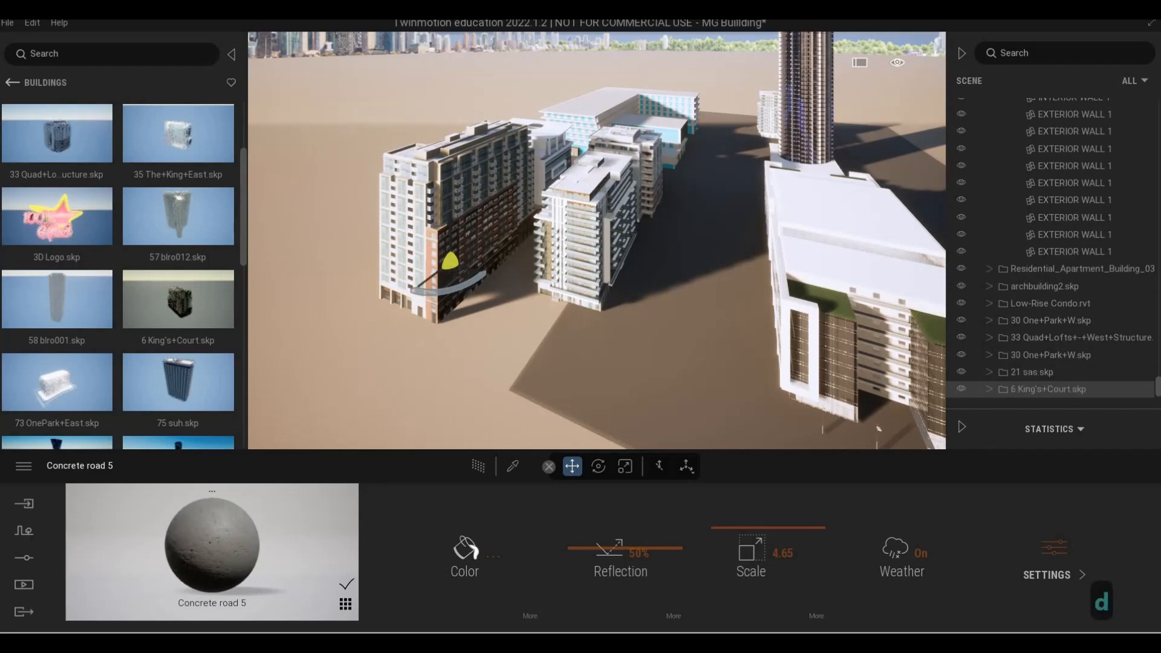
key(w)
key(w)
key(w)
key(w)
key(w)
key(w)
key(w)
key(w)
key(w)
key(w)
key(w)
key(w)
key(w)
key(w)
key(w)
key(w)
key(w)
key(w)
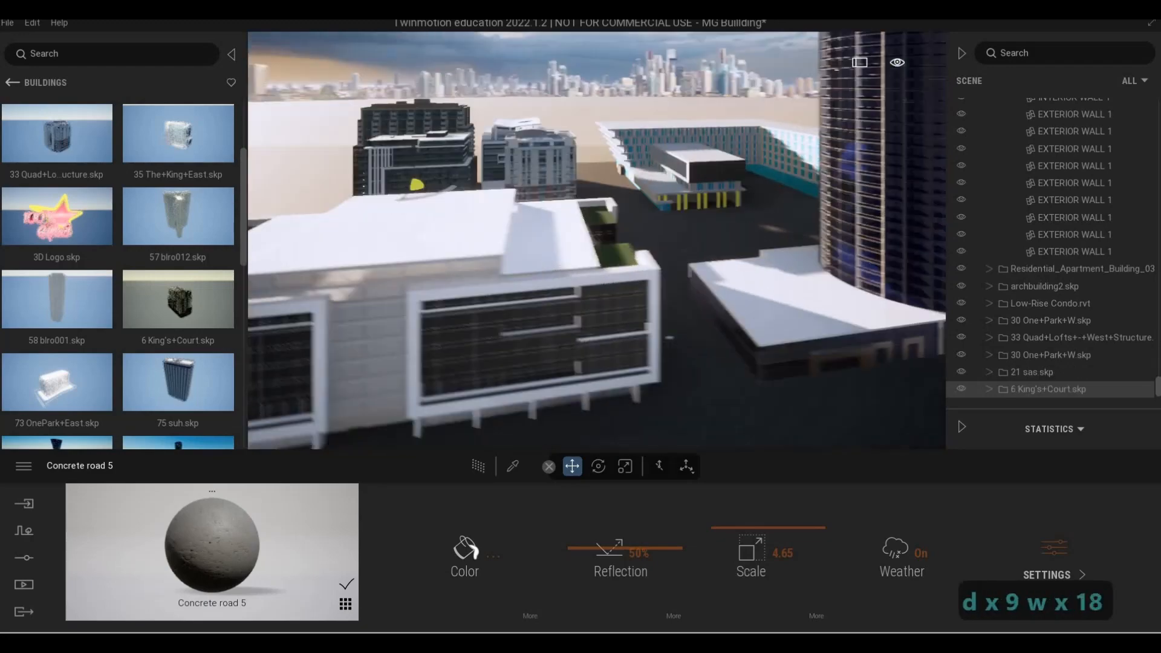
key(d)
key(w)
key(e)
key(a)
key(s)
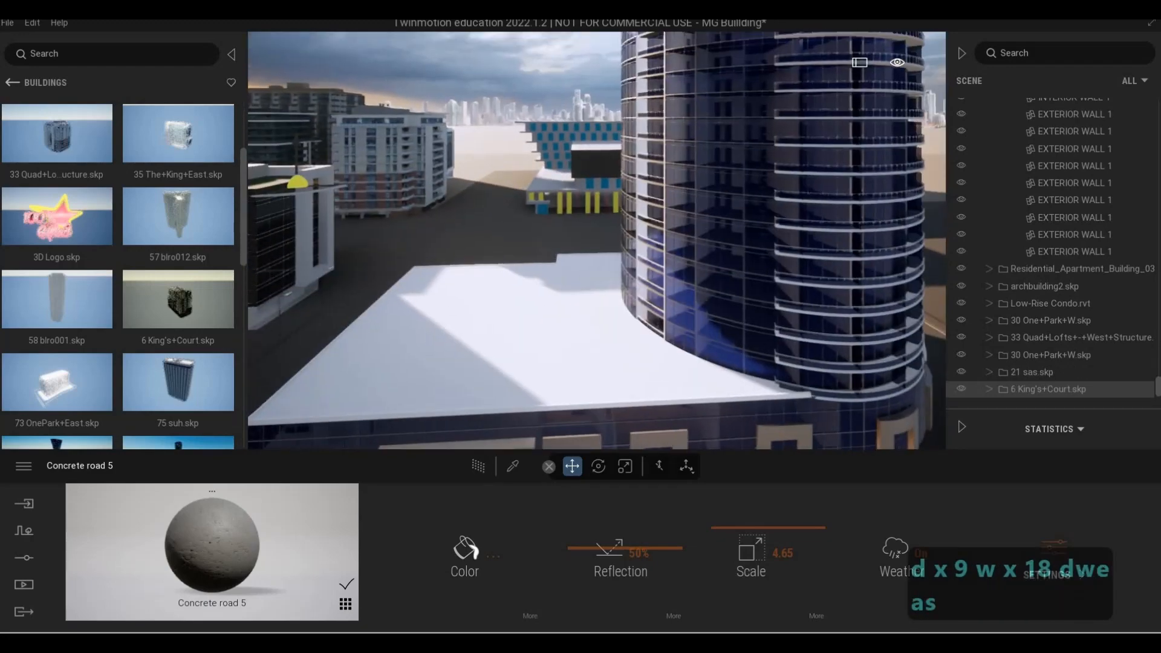
- Shift the 21 sas.skp building horizontally toward the archbuilding2 complex, away from the King's Court building
key(w)
key(a)
key(w)
key(q)
key(s)
key(s)
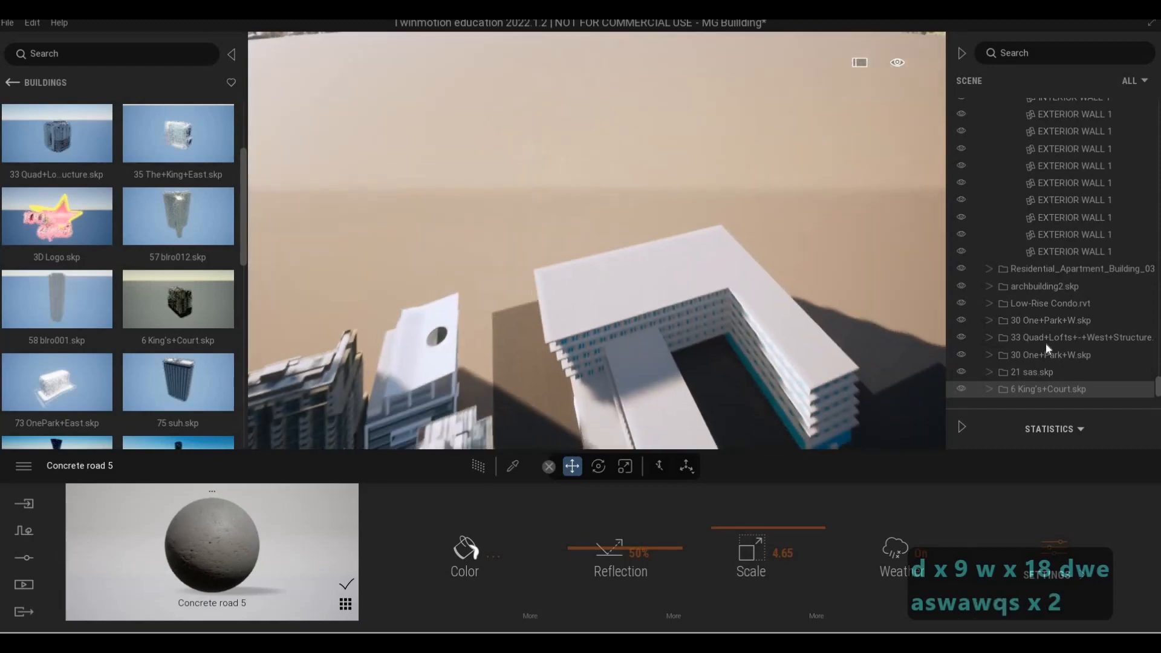
key(a)
click(554, 434)
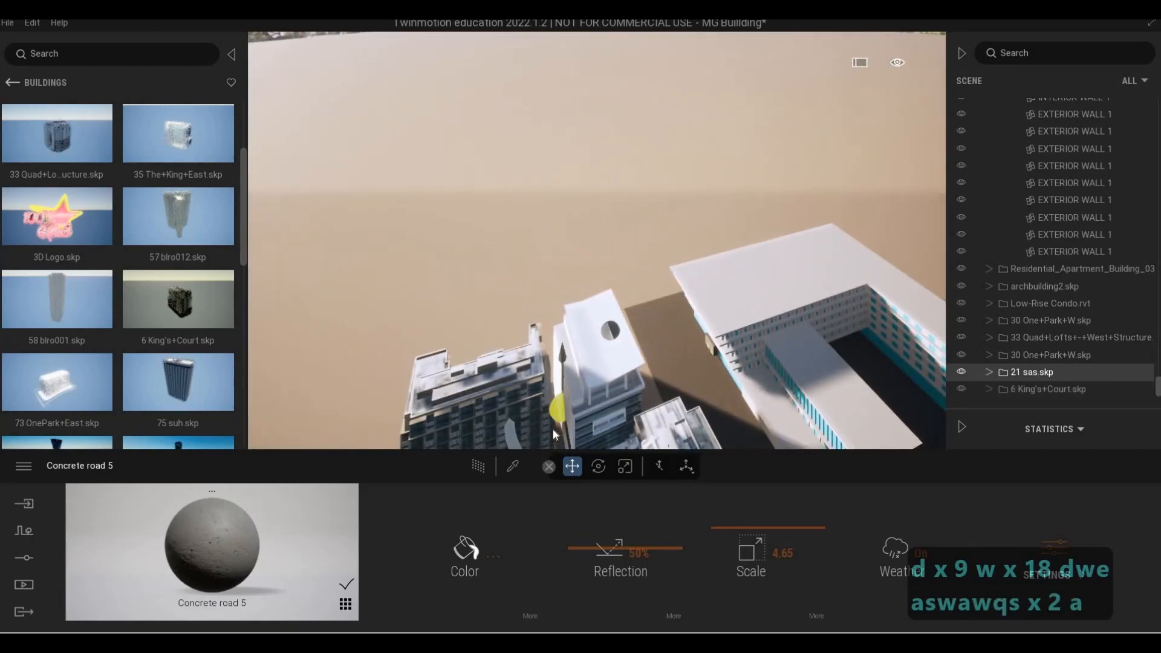
drag(565, 422, 734, 399)
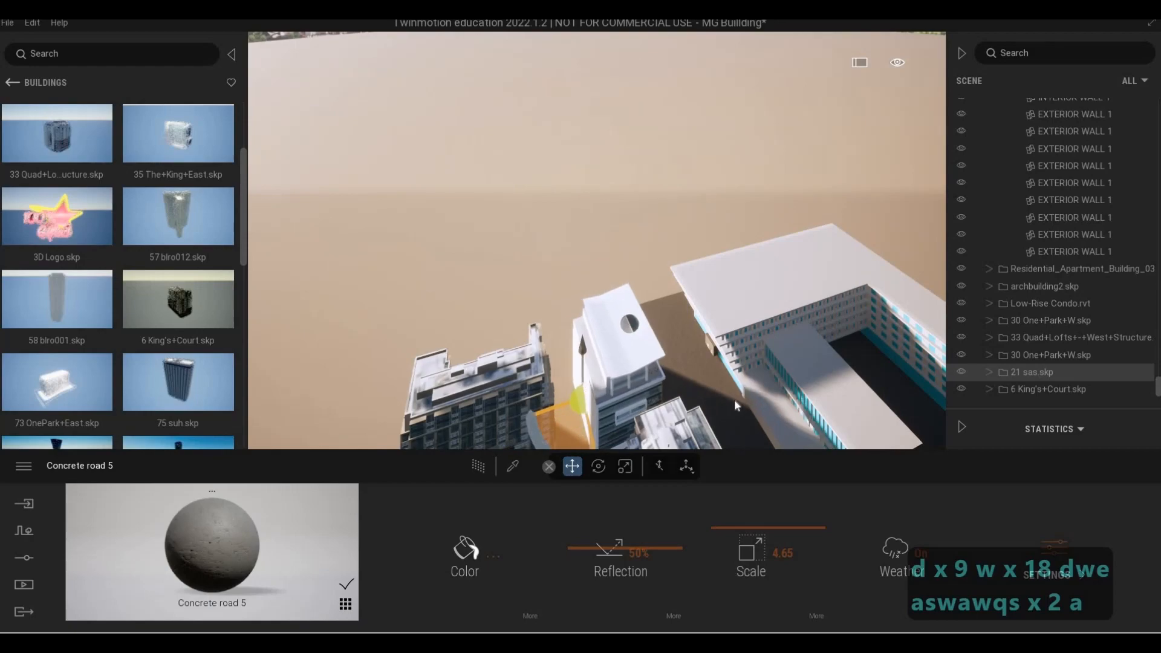
- Examine the round tower, the dark-glazed building and the surrounding buildings from several viewpoints down to street level
key(s)
key(d)
key(e)
key(d)
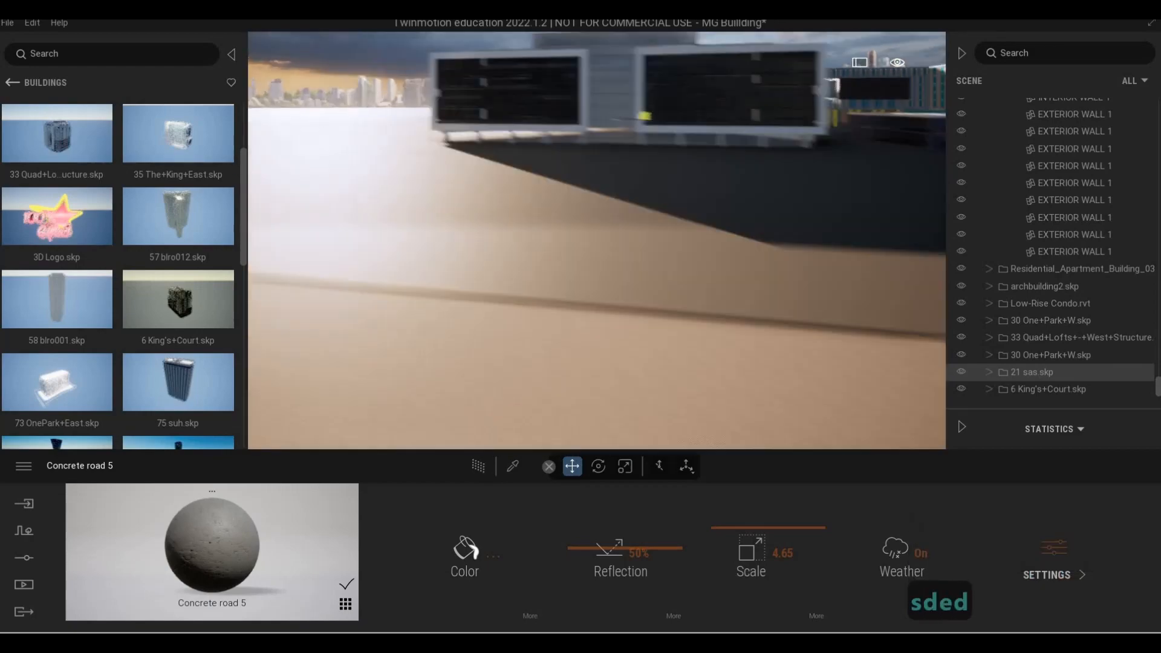
key(w)
key(a)
key(q)
key(a)
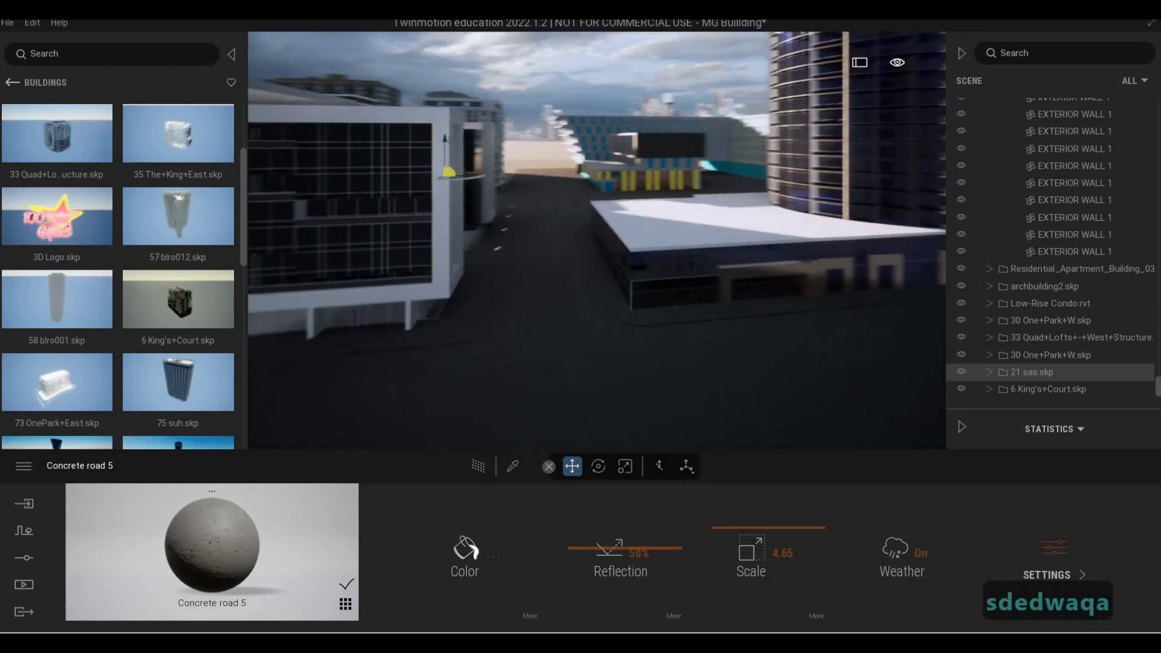
key(s)
key(a)
key(a)
key(e)
key(d)
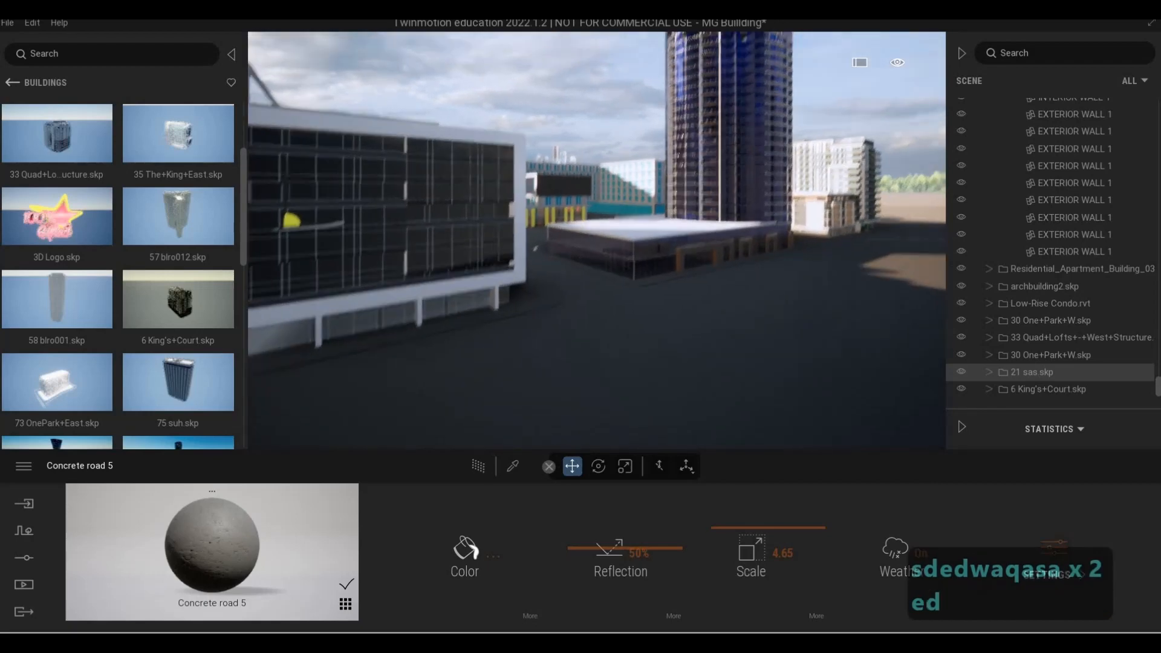
key(s)
key(w)
key(d)
key(d)
key(s)
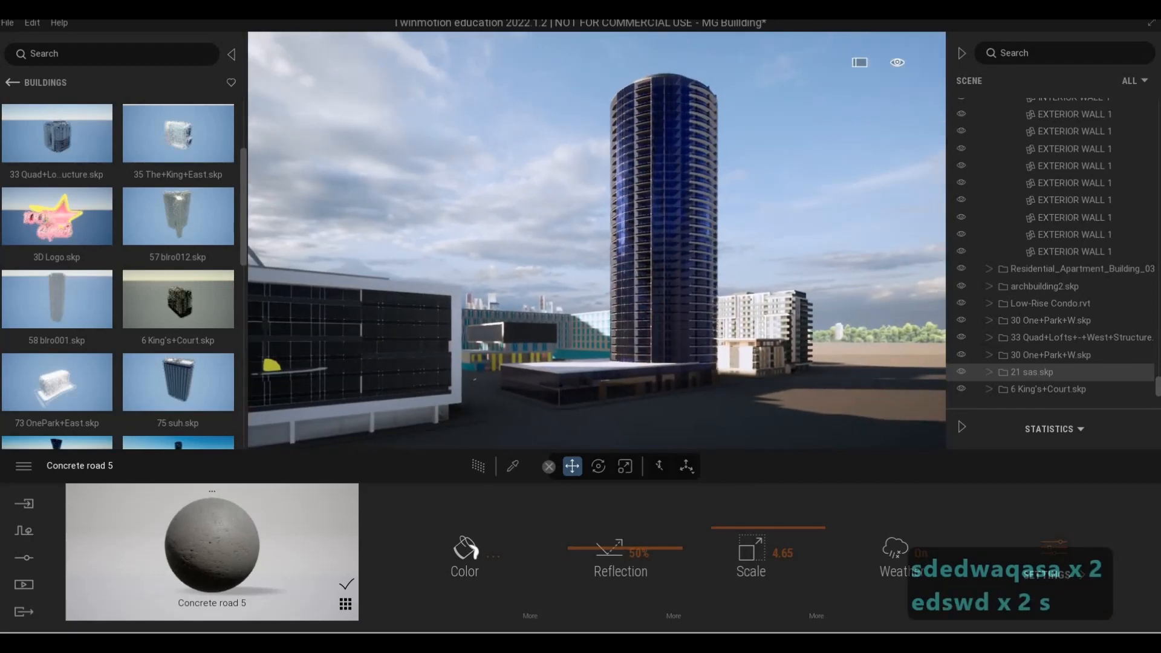
key(e)
key(d)
key(w)
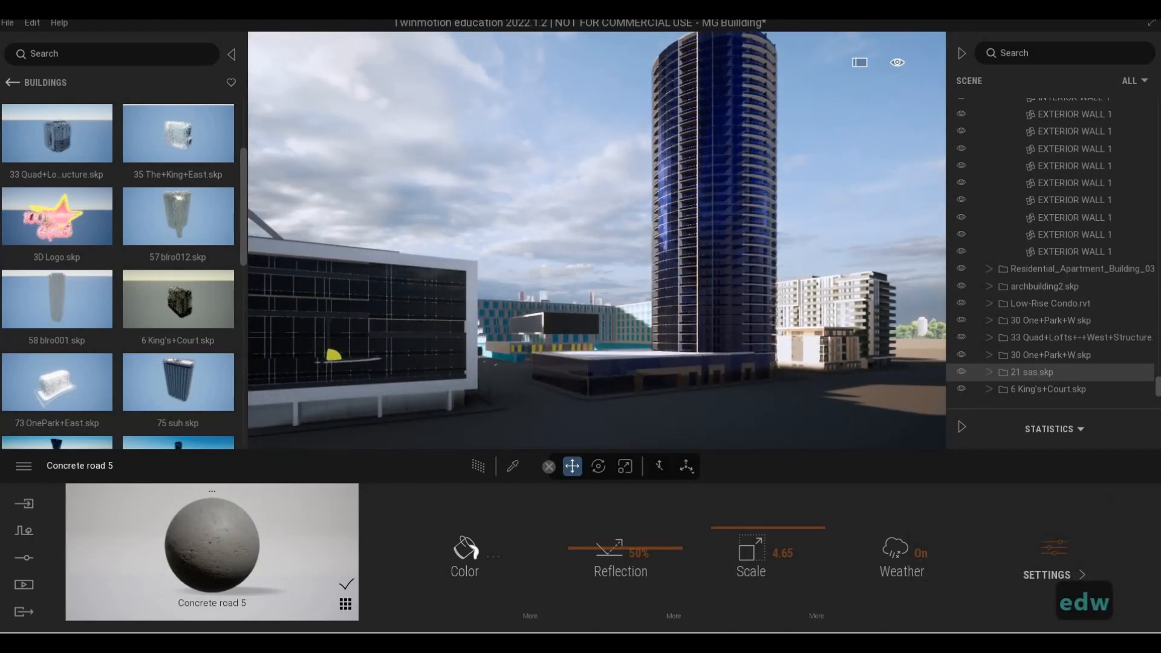
key(s)
key(e)
key(q)
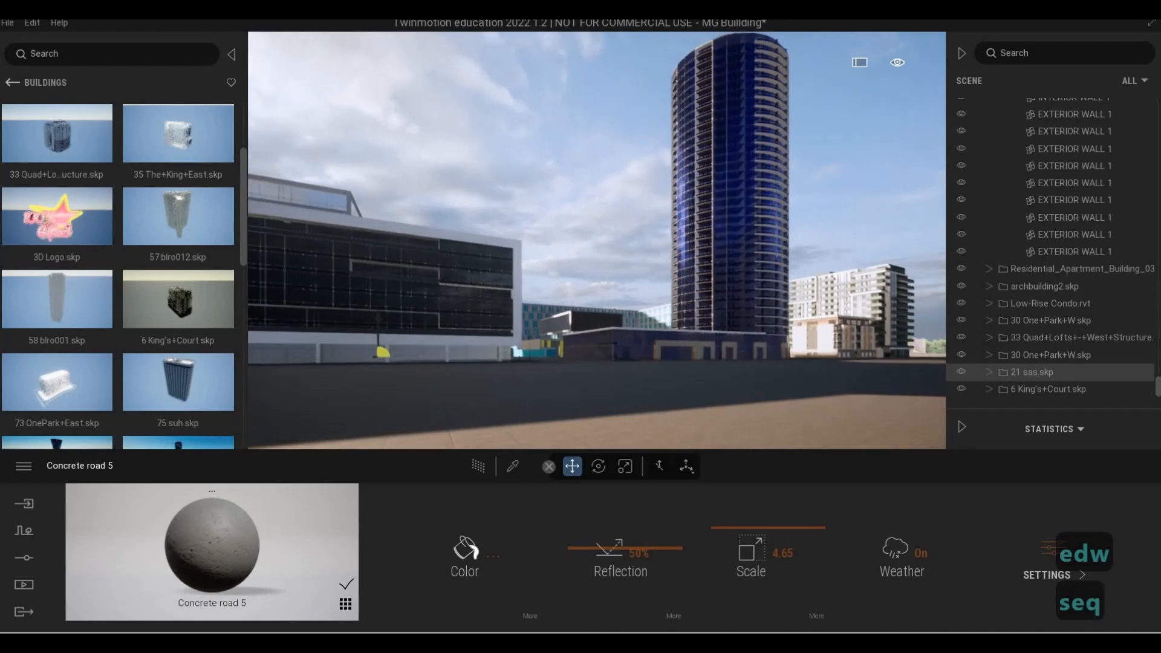
- Examine the ground around the round tower and the blue-and-white apartment buildings for free space, from street level and above
key(s)
key(a)
key(w)
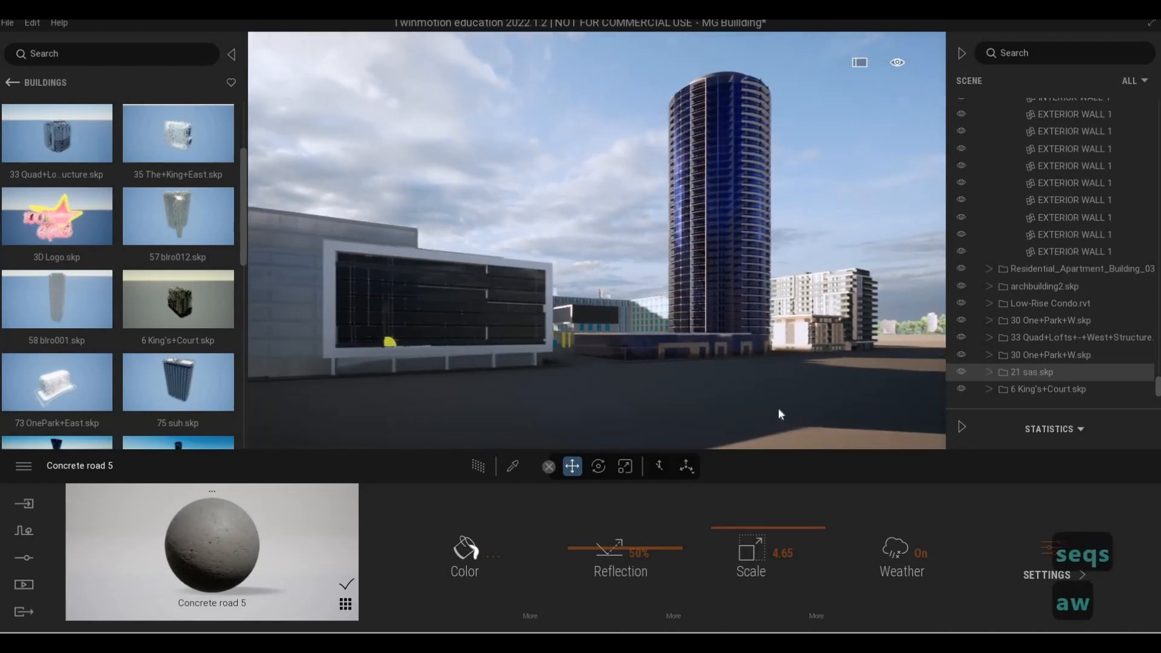
key(w)
key(d)
key(w)
key(d)
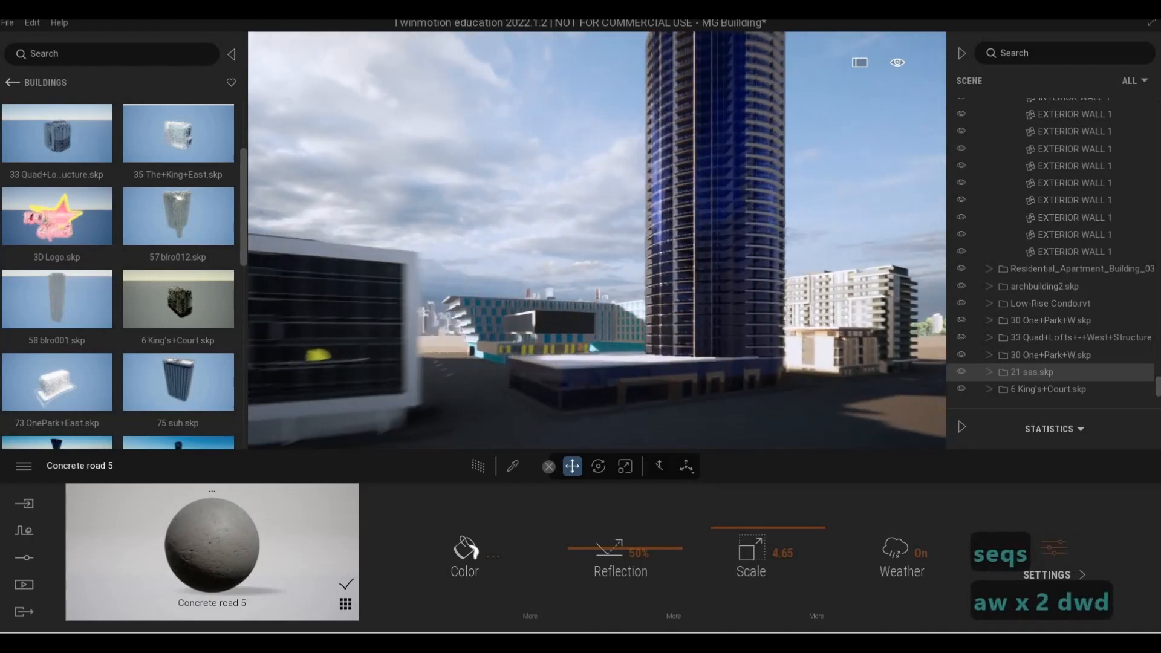
right_drag(846, 339, 708, 403)
key(w)
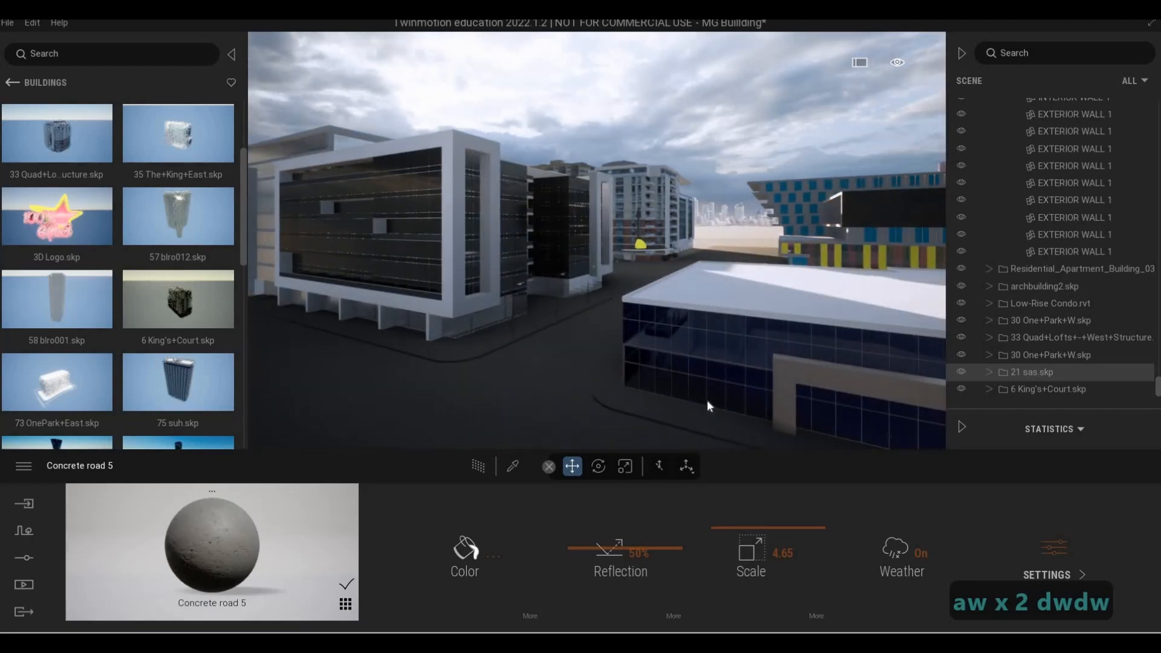
key(s)
right_drag(716, 387, 598, 387)
key(d)
key(w)
key(a)
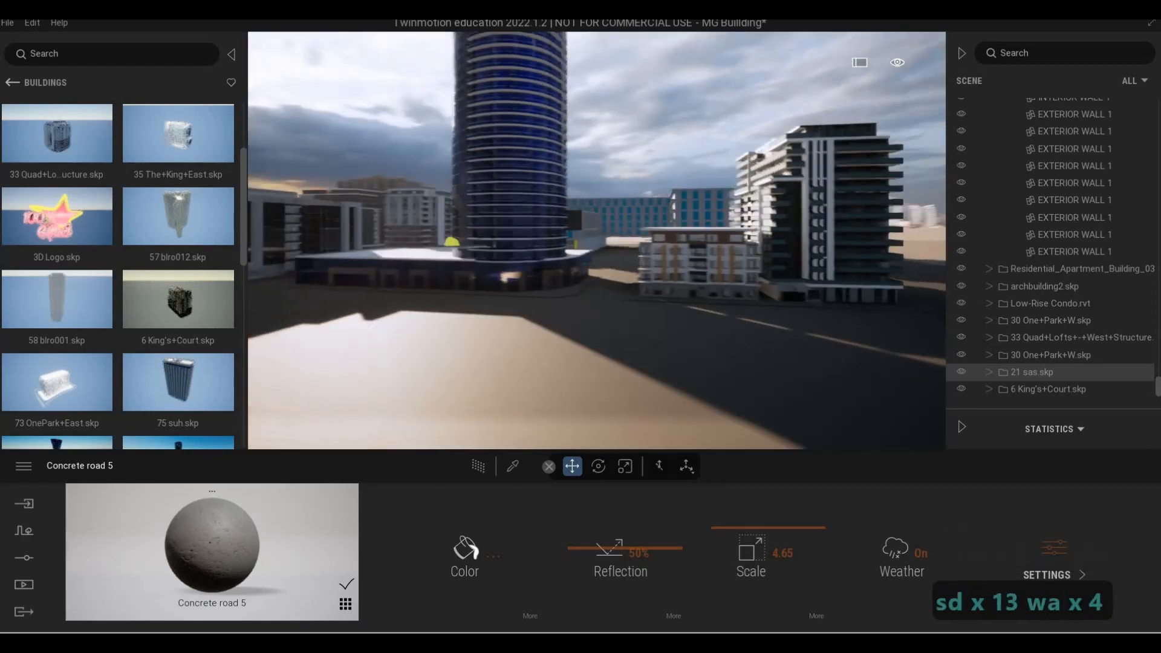
key(s)
key(a)
key(w)
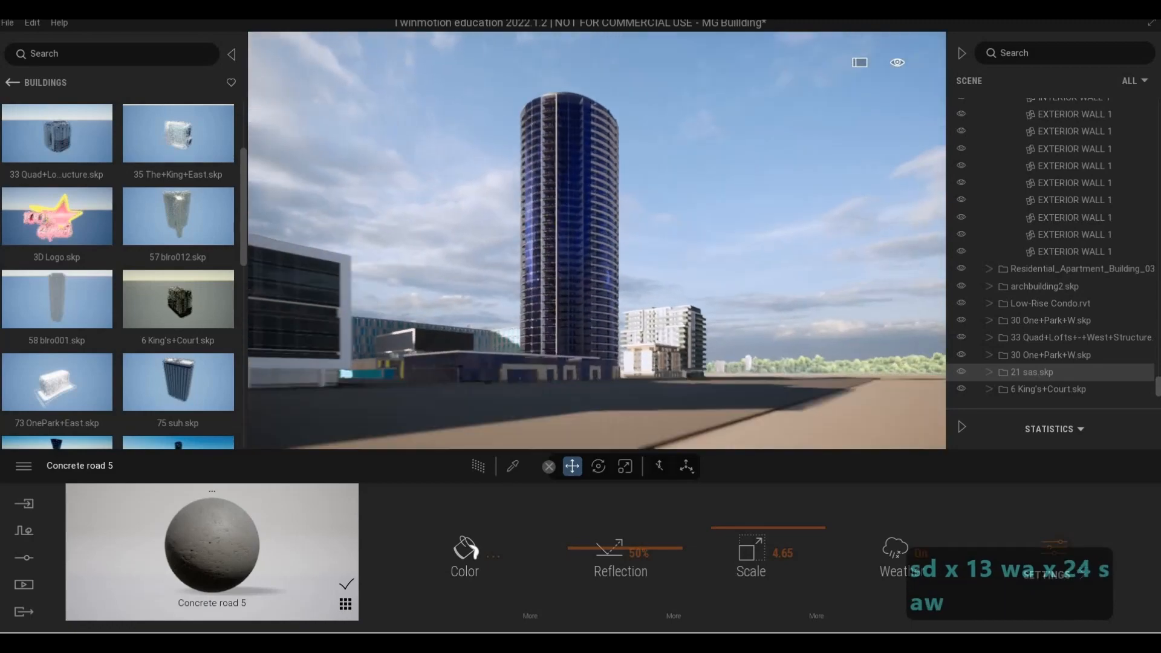
key(q)
key(w)
key(d)
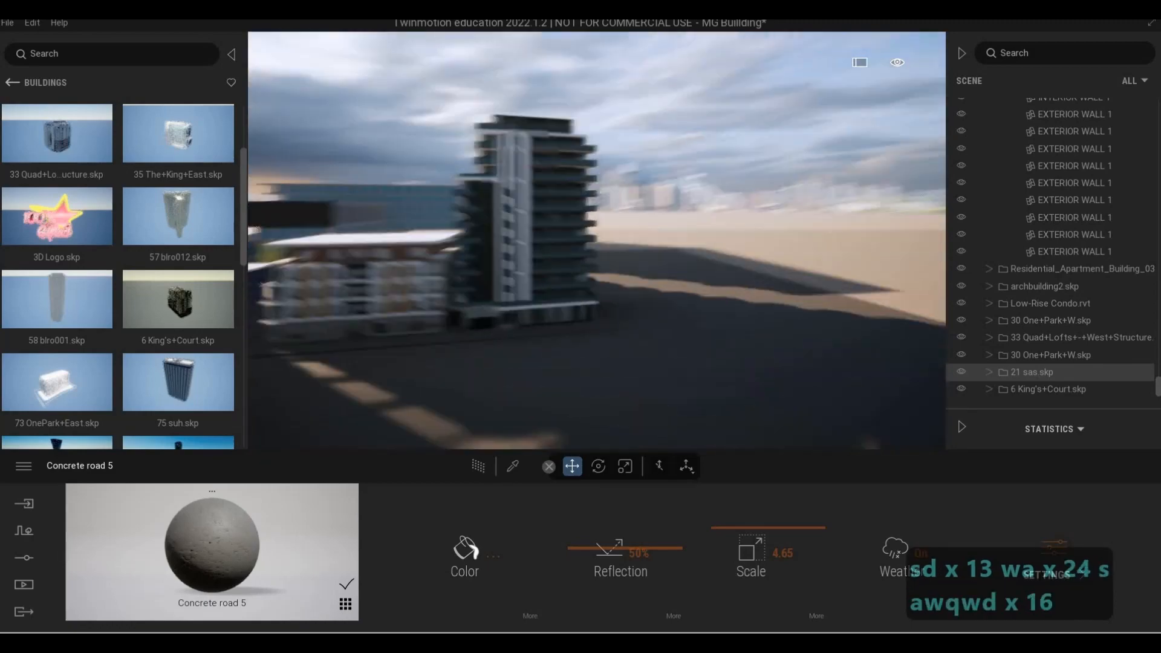
key(a)
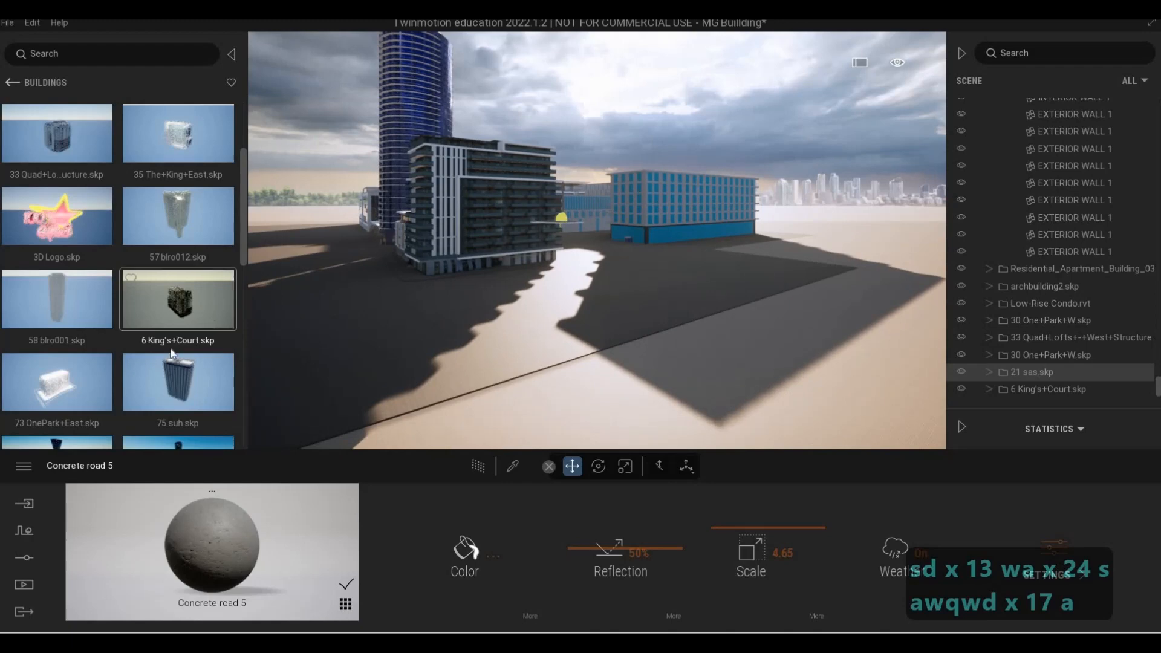
- Place the Gherkin Tower.fbx model from the user library on the open ground in front of the apartment block beside the round tower
scroll(113, 354, down, 3)
scroll(115, 369, down, 3)
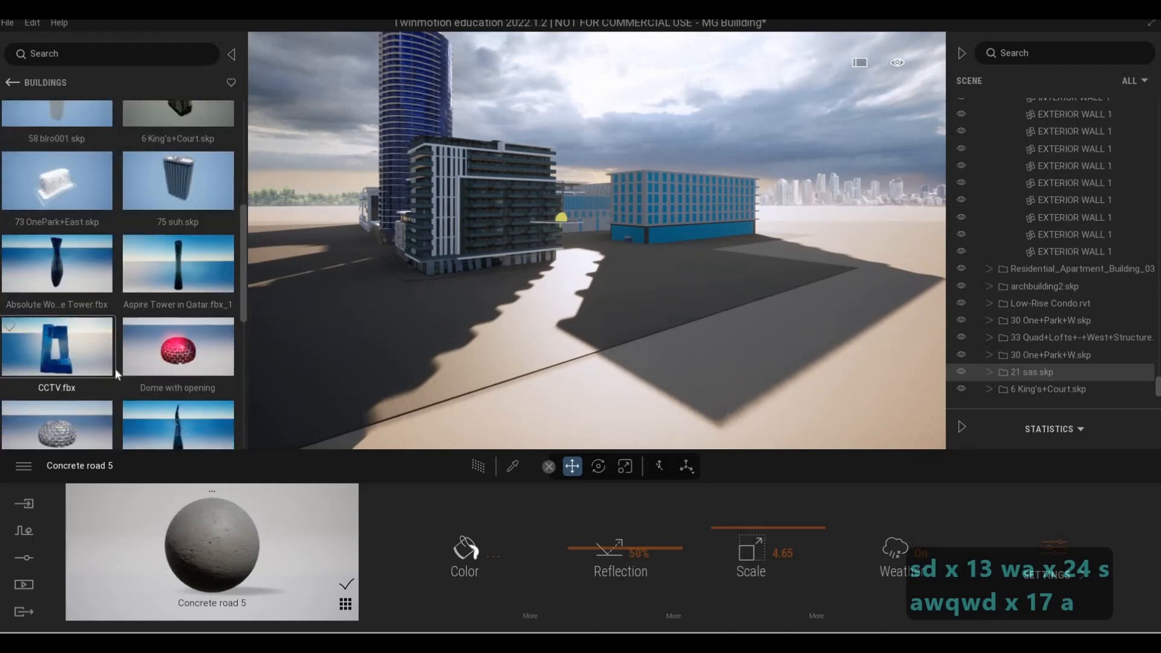
scroll(115, 368, down, 3)
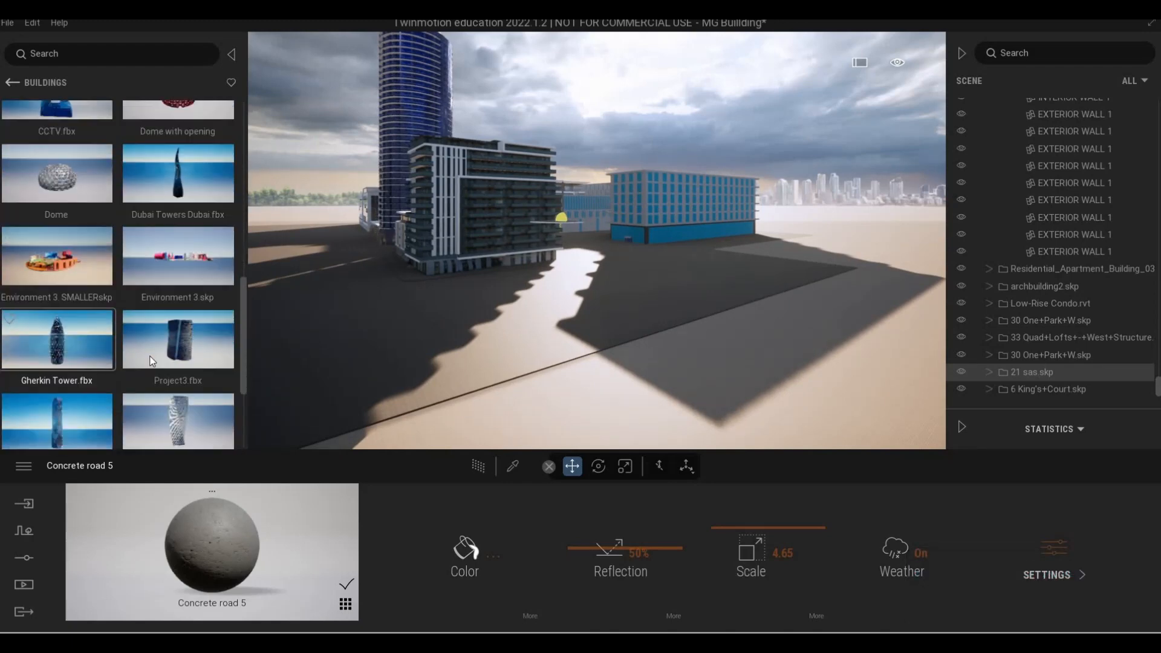
scroll(82, 351, down, 1)
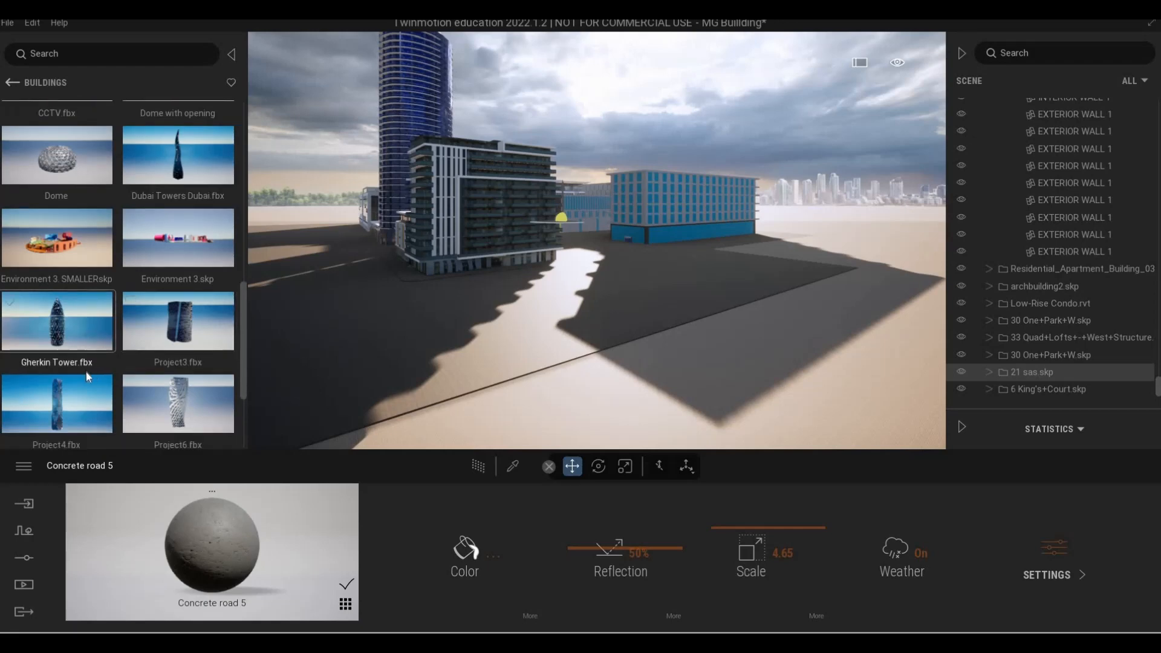
key(a)
scroll(96, 363, down, 2)
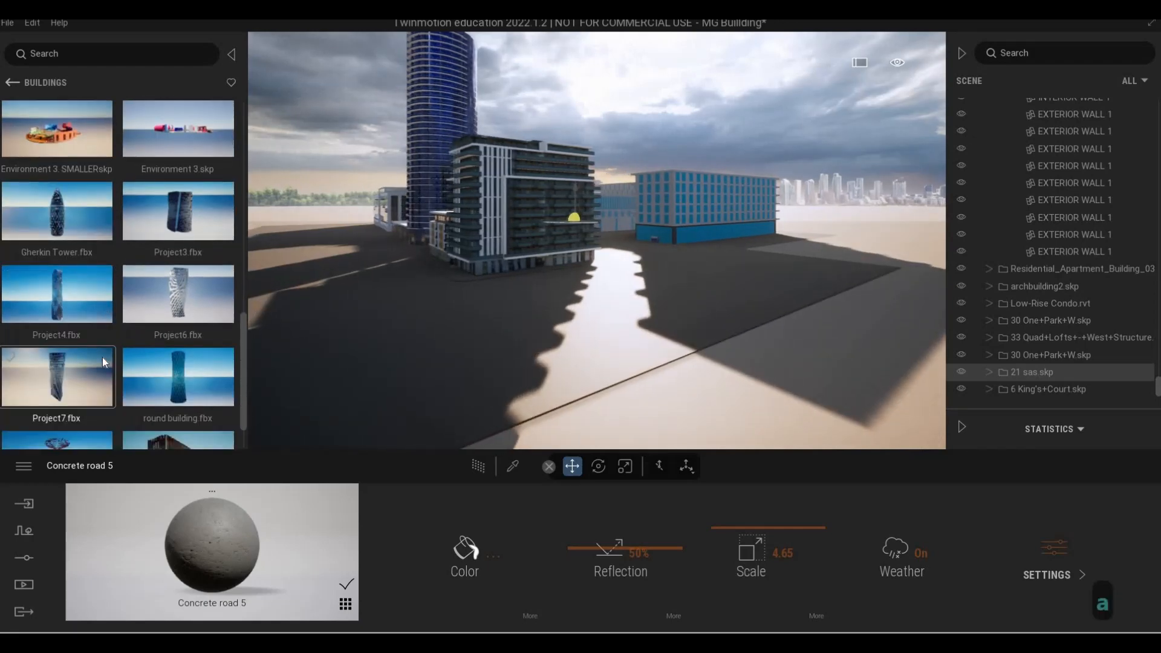
scroll(68, 267, up, 1)
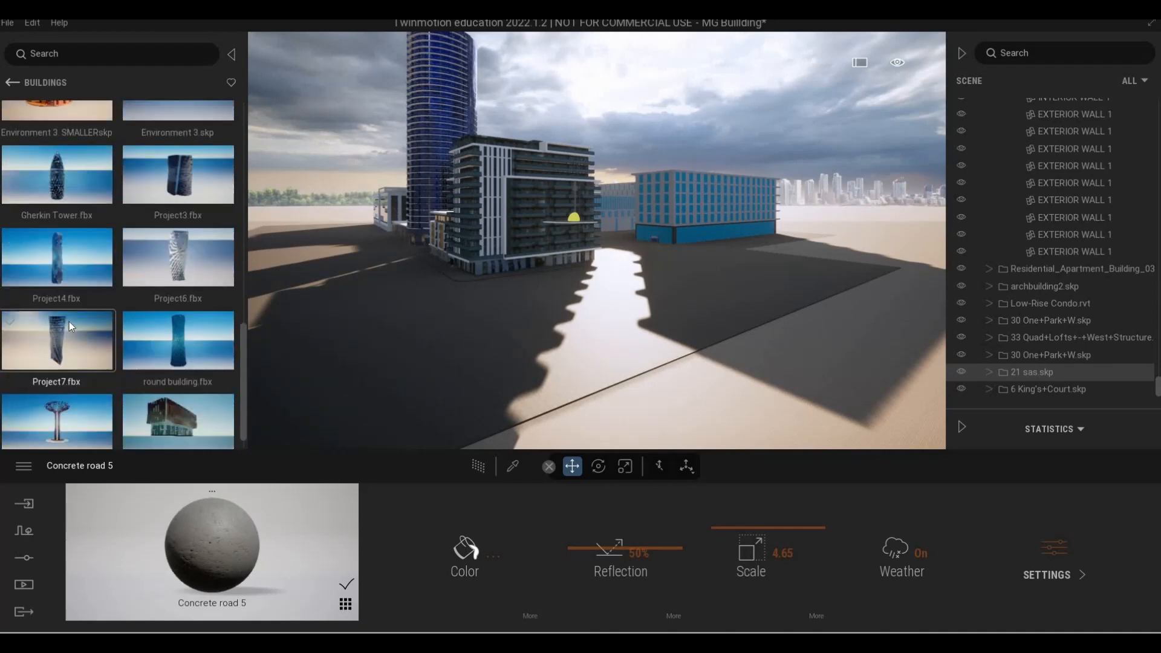
scroll(69, 321, down, 1)
scroll(107, 298, up, 1)
drag(107, 299, 602, 304)
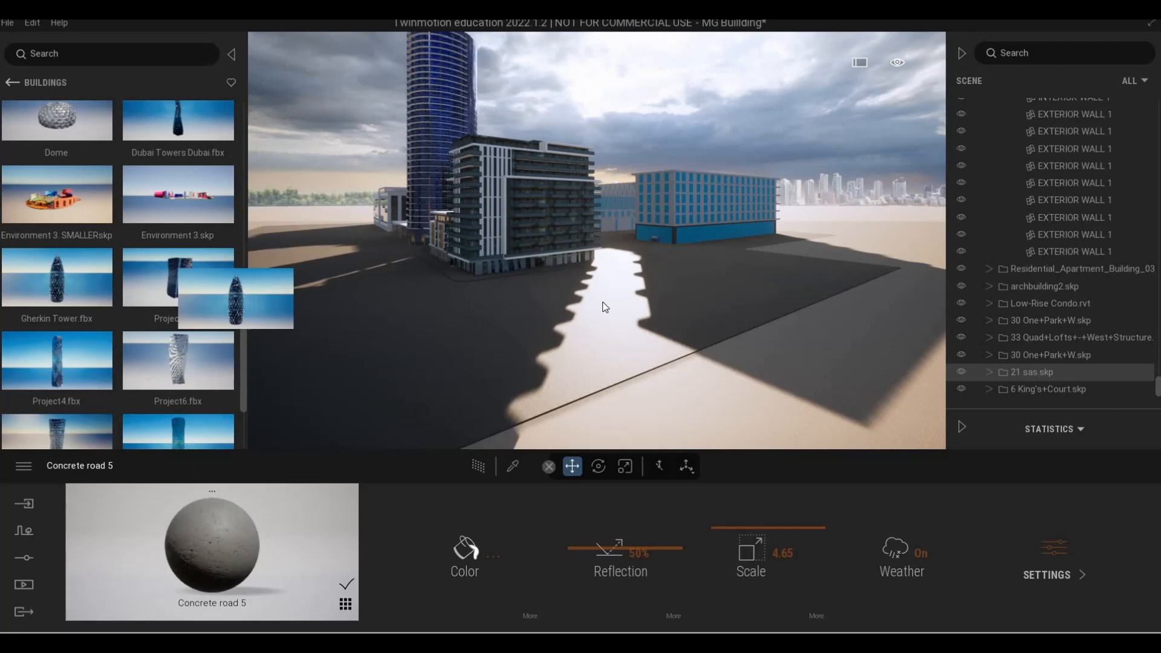
drag(604, 306, 625, 298)
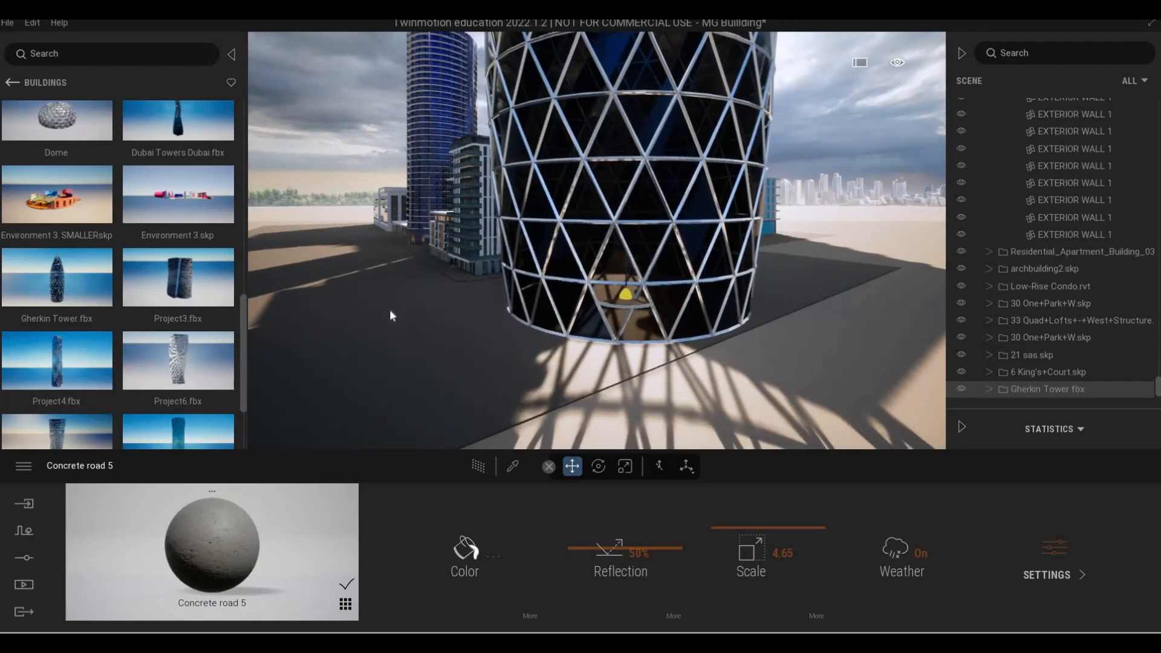
- Examine the newly placed Gherkin Tower against the apartment blocks and round tower from several sides
key(F1)
key(a)
key(a)
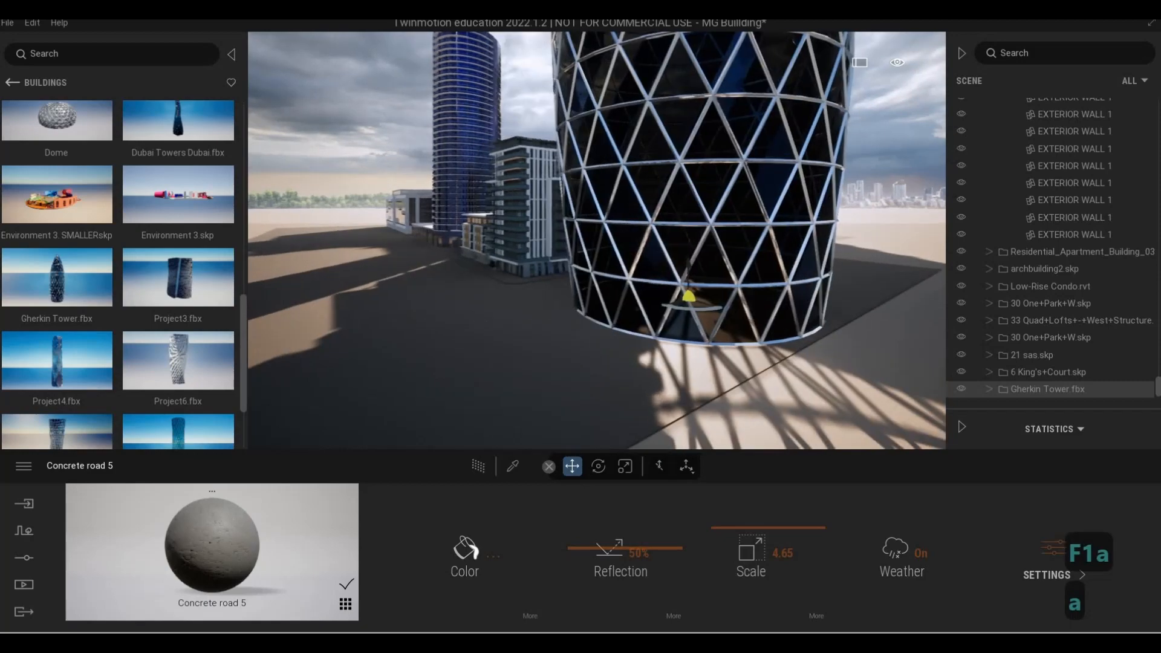
key(a)
key(a)
key(a)
key(a)
key(a)
key(a)
key(Escape)
key(Escape)
key(a)
key(a)
key(a)
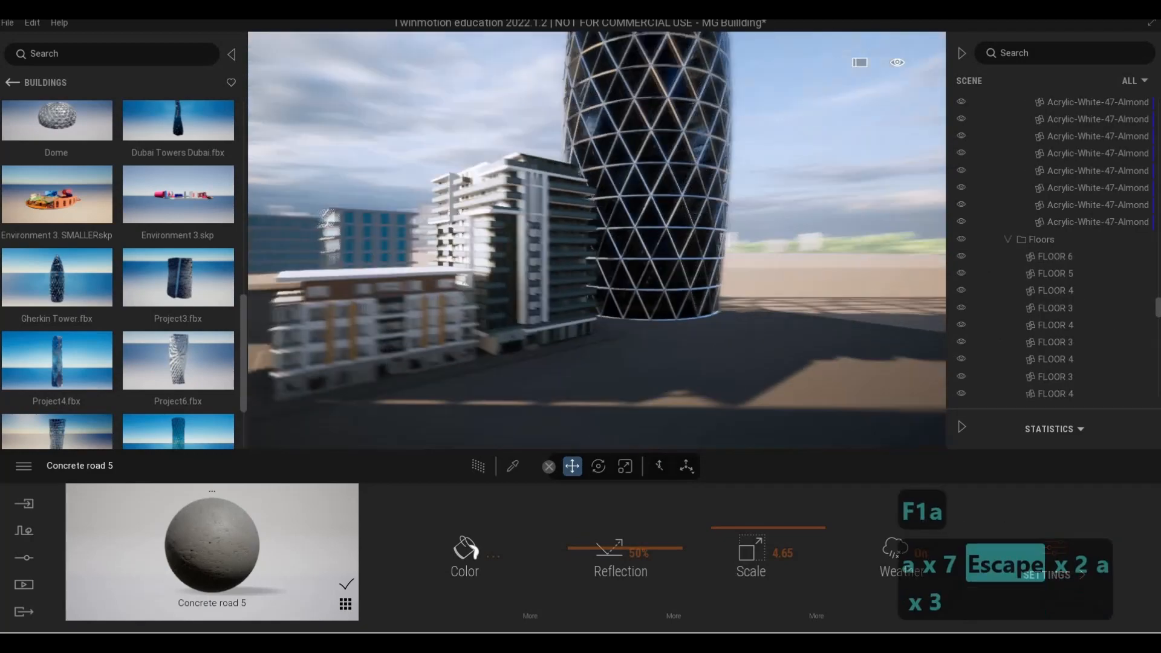
key(a)
key(a)
key(s)
key(d)
key(d)
key(w)
key(d)
key(q)
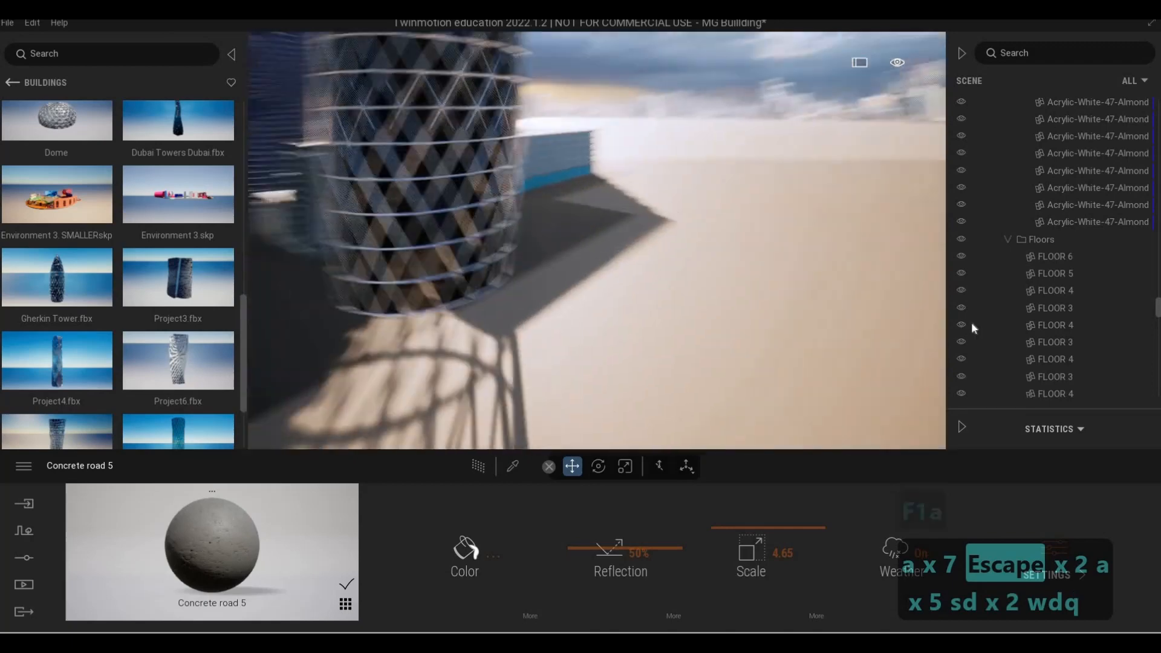
- Select the Gherkin Tower and shift it horizontally away from the apartment block's front, toward the blue building
scroll(1150, 306, down, 3)
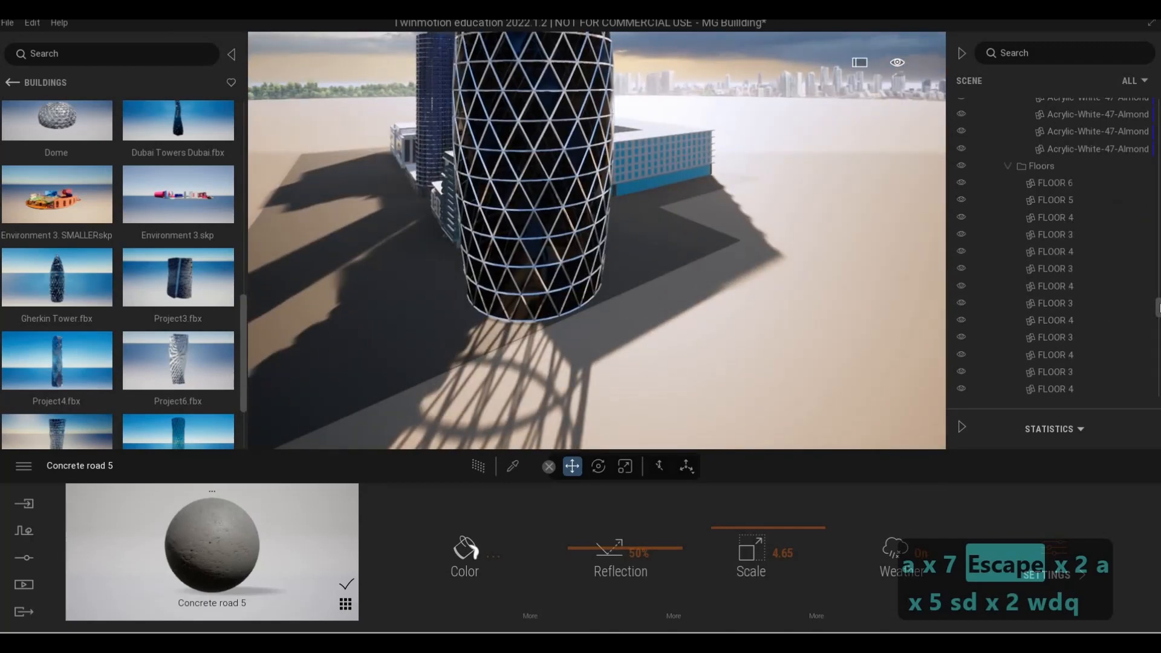
scroll(1032, 390, down, 5)
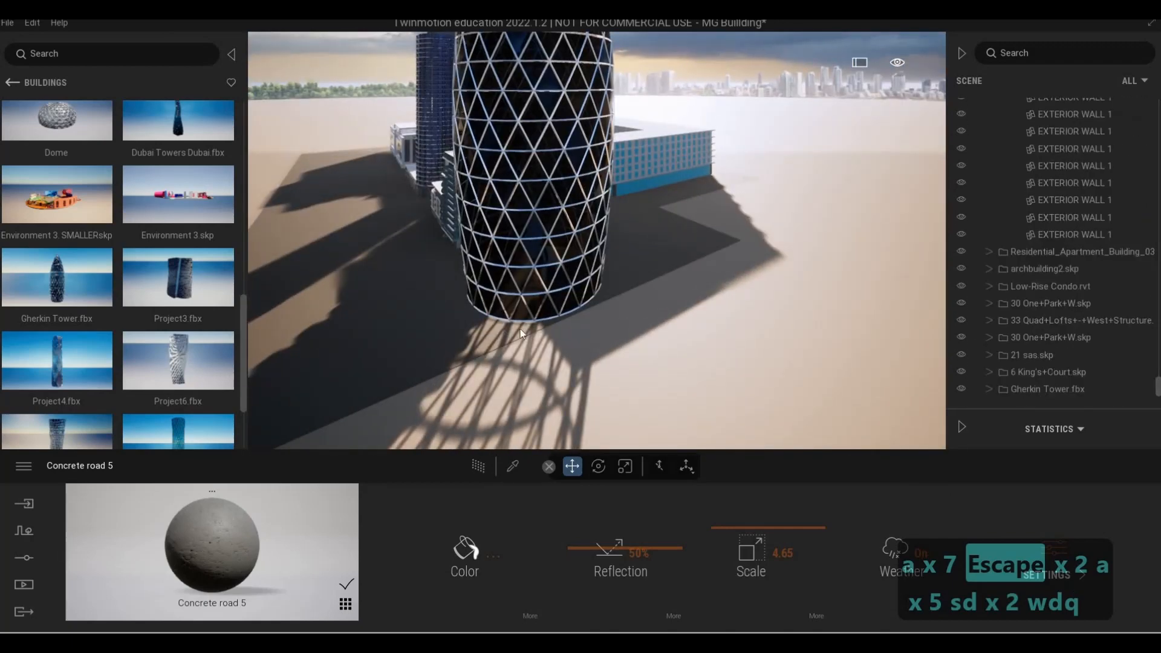
click(519, 302)
drag(540, 287, 508, 286)
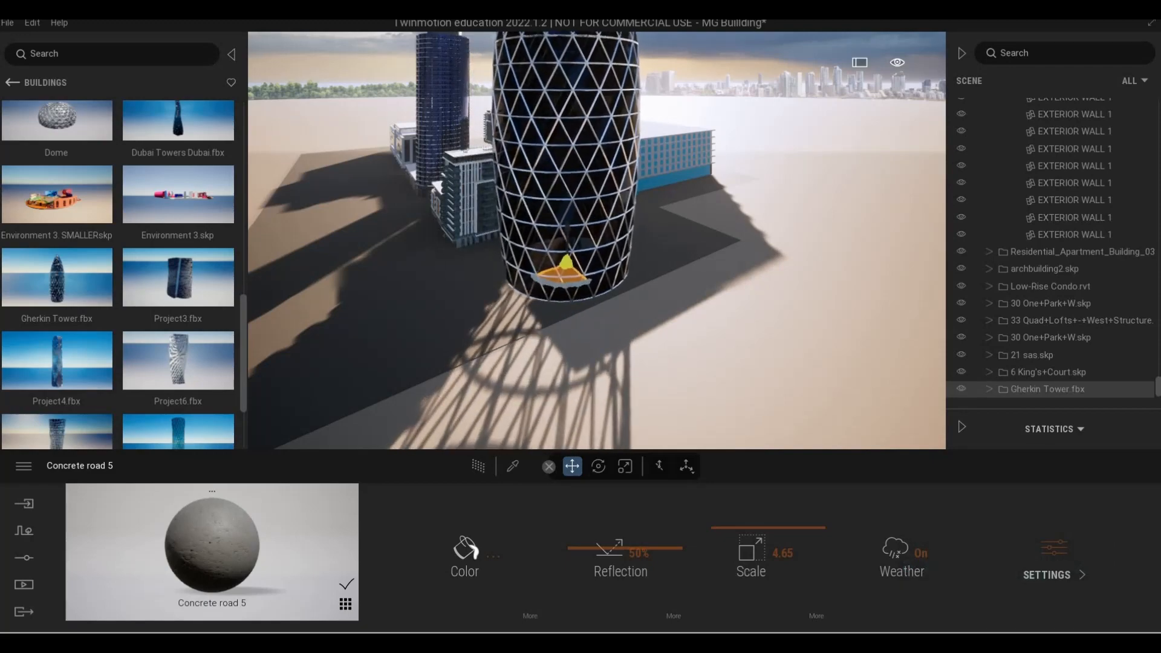
- Examine the skyline formed by the round tower, the Gherkin Tower and the low-rise buildings from across the street
key(a)
right_drag(437, 268, 671, 223)
key(w)
key(s)
key(e)
key(w)
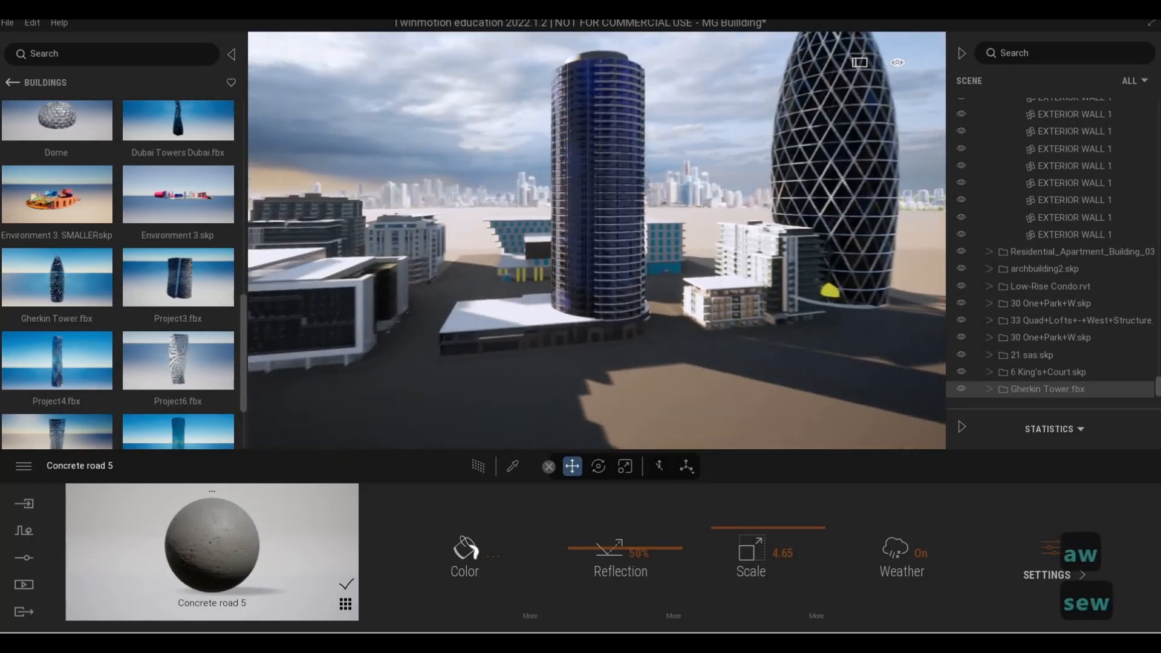
key(s)
key(a)
key(w)
key(d)
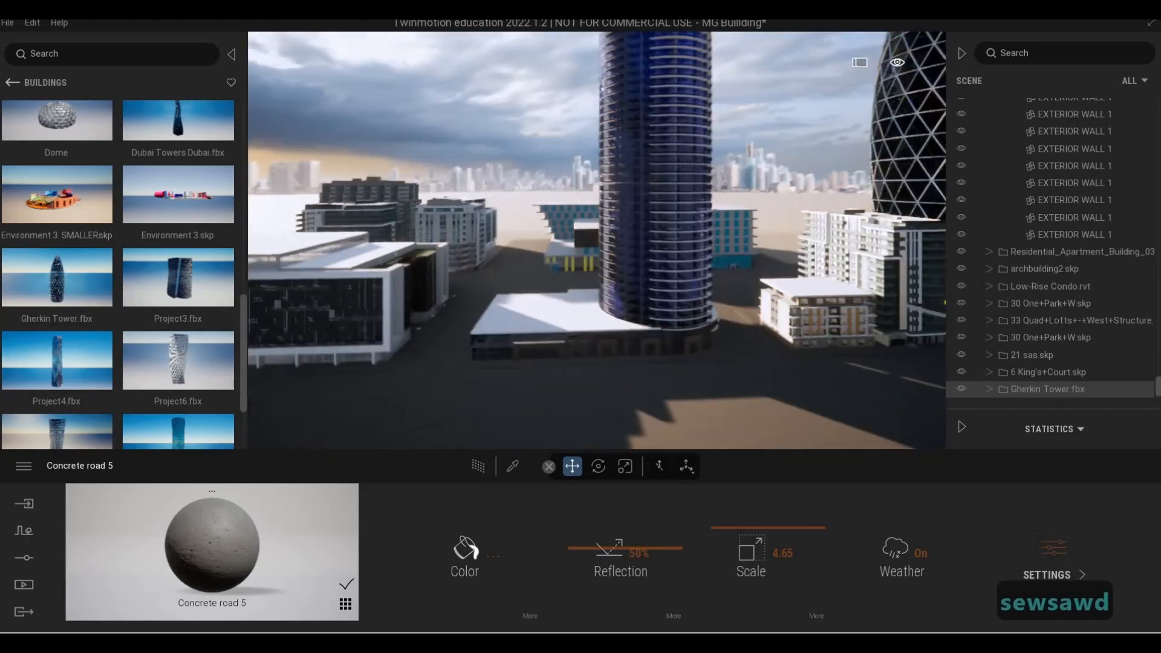
key(a)
key(a)
key(e)
key(a)
key(d)
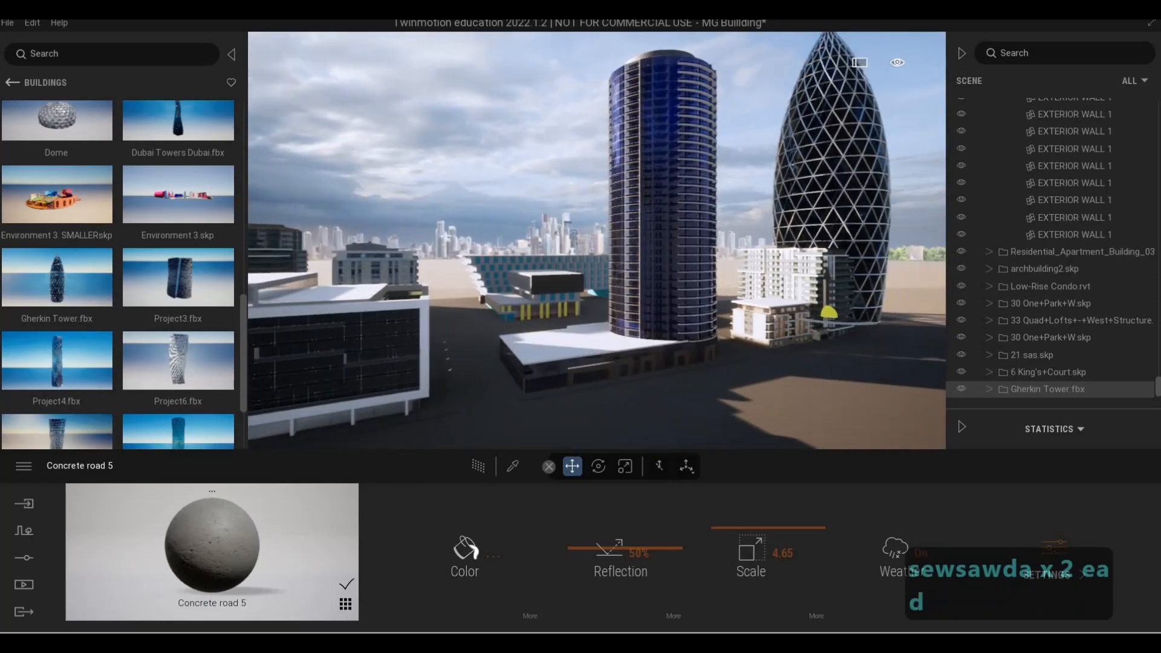
- Move the Gherkin Tower farther back to the edge of the paved area, beside the long blue building
key(w)
key(q)
key(q)
key(q)
key(q)
key(s)
key(e)
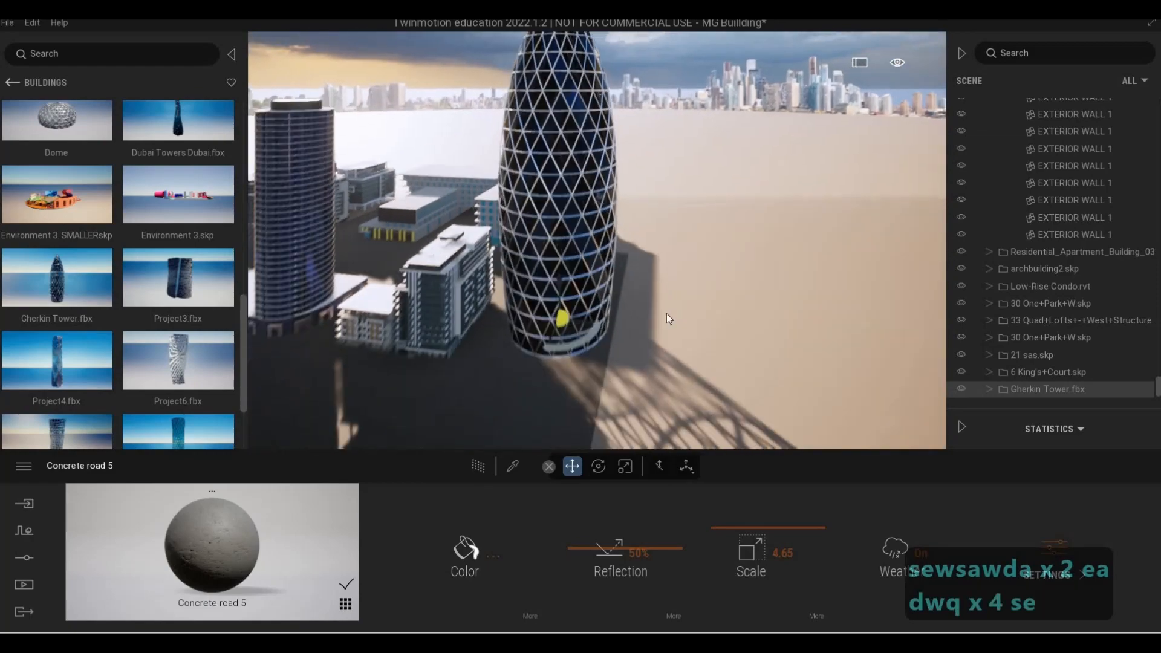
drag(612, 201, 605, 219)
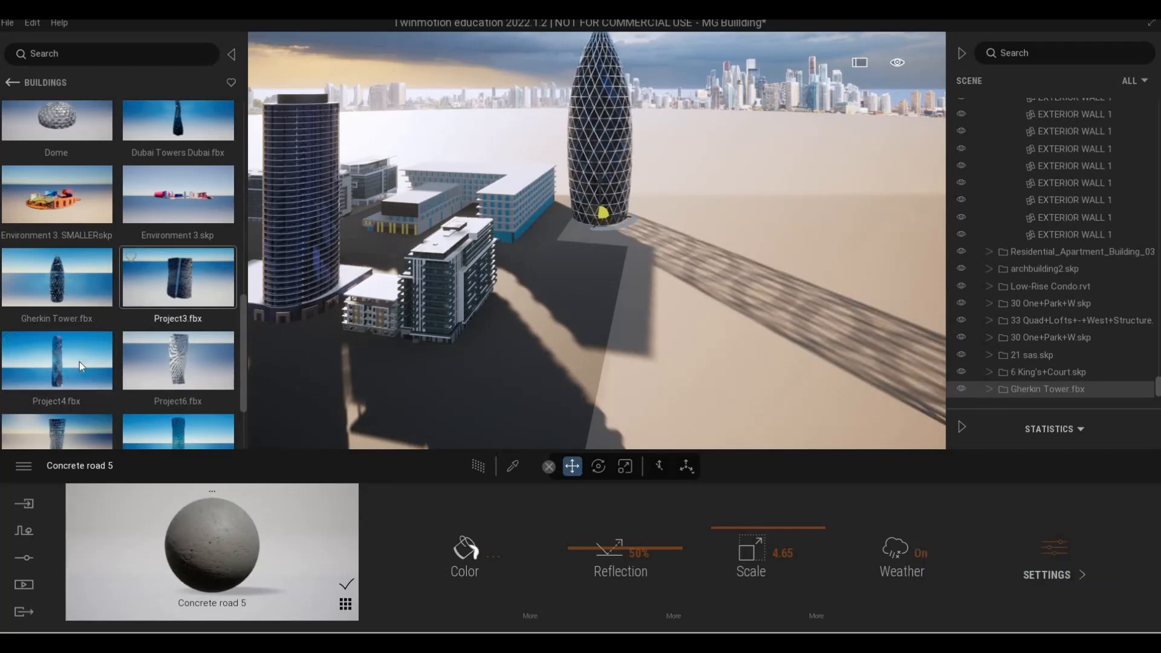
- Place the twisted Project6.fbx tower on the paved ground directly in front of the Gherkin Tower
drag(179, 361, 550, 316)
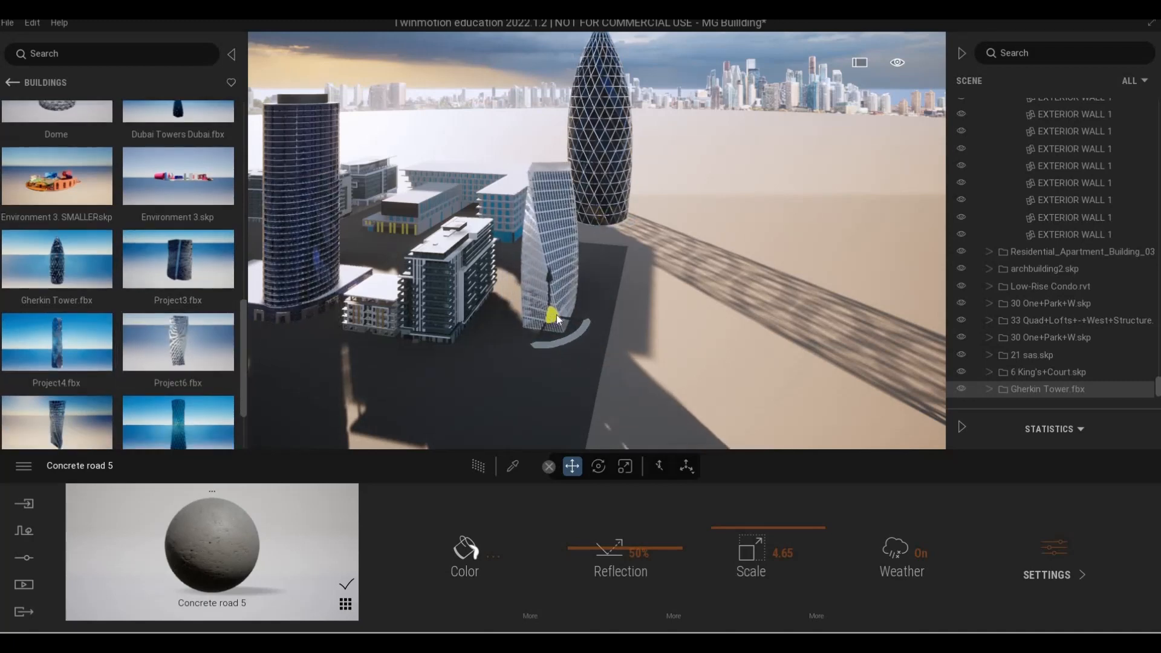
drag(571, 278, 557, 249)
- Place a second 6 King's+Court.skp building on the dark ground next to the tall apartment block
scroll(92, 354, down, 3)
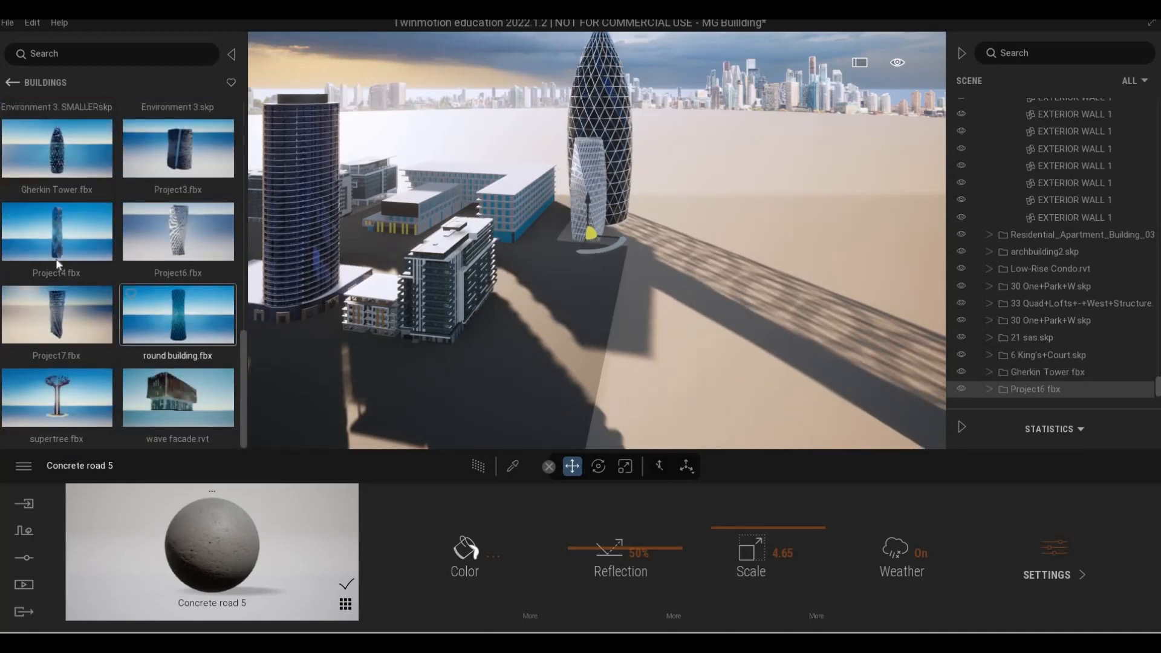
scroll(59, 289, up, 5)
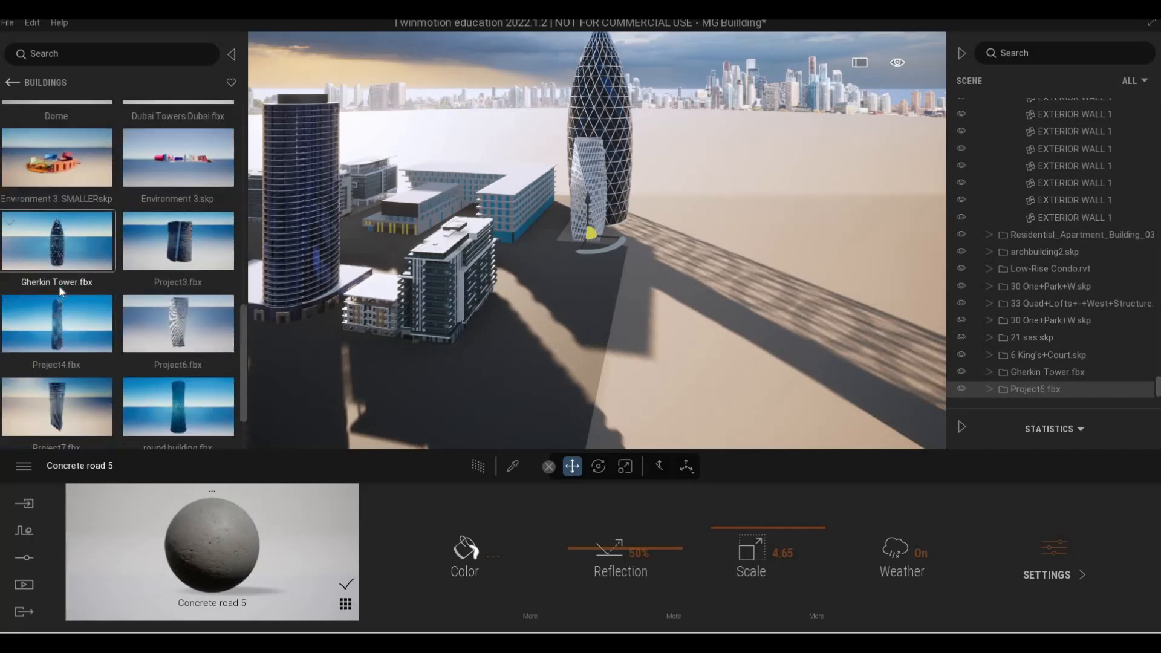
scroll(60, 285, up, 5)
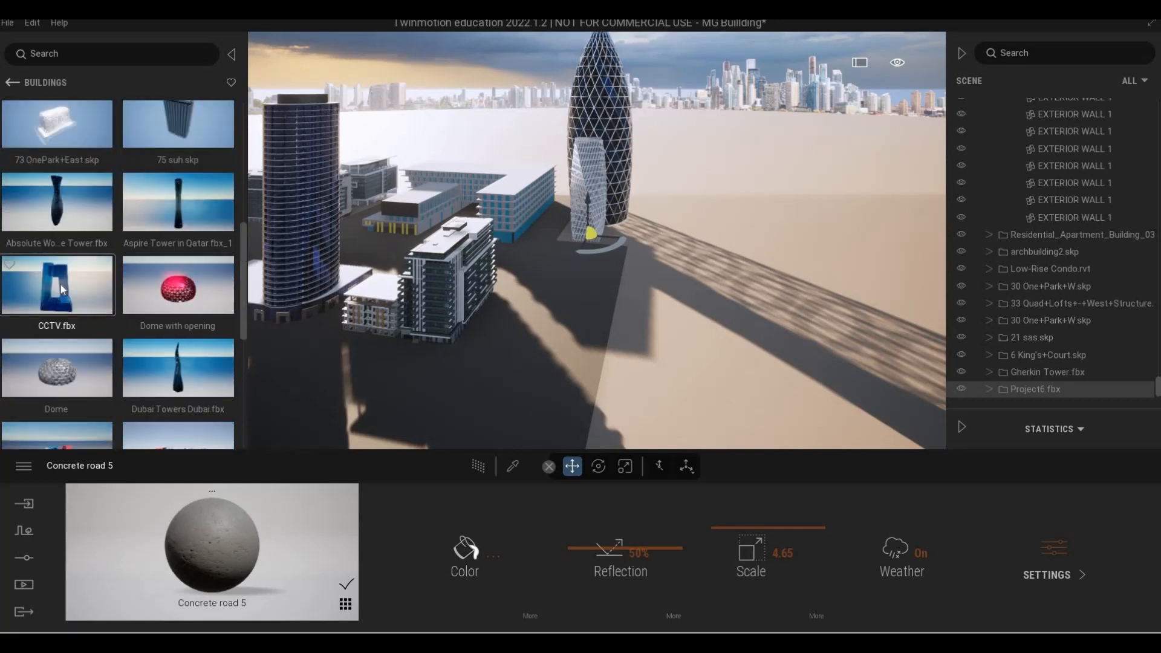
scroll(61, 320, down, 1)
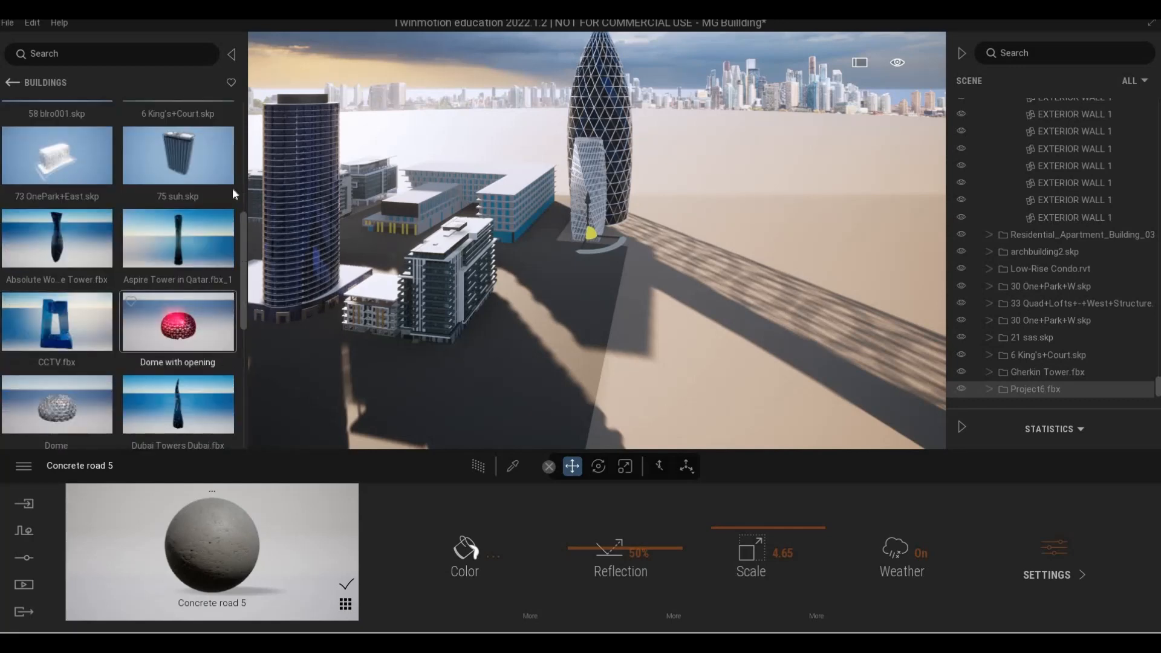
scroll(191, 254, up, 2)
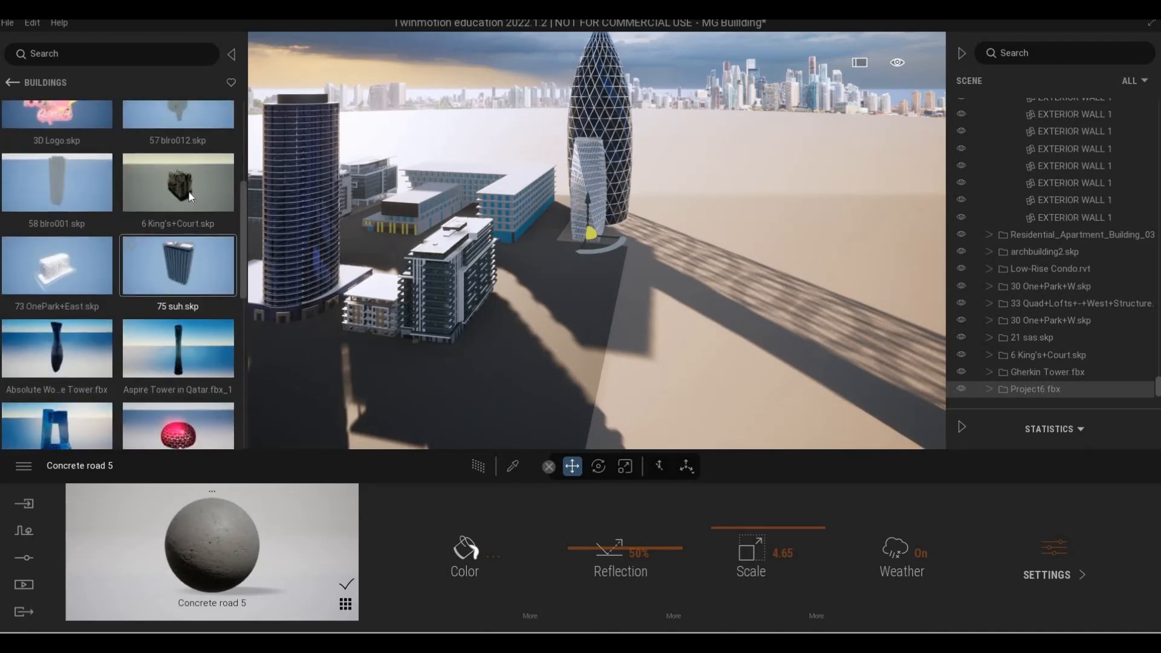
drag(547, 302, 554, 325)
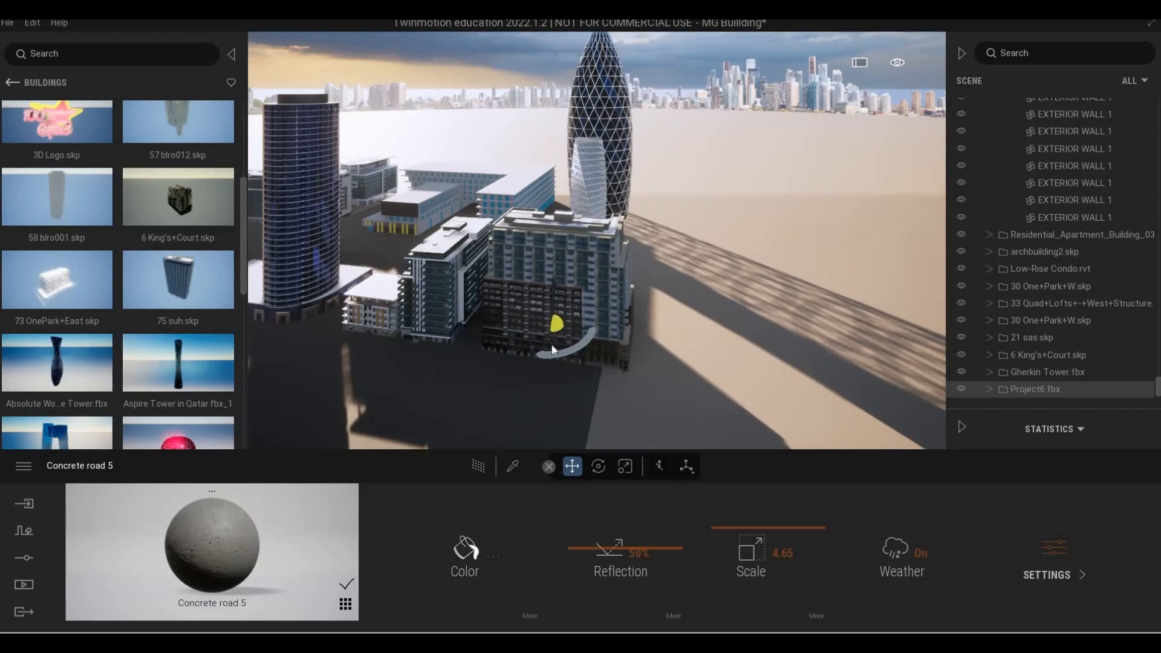
- Place the 73 OnePark+East.skp building between the new King's Court building and the Gherkin Tower, in front of the twisted tower
key(d)
key(w)
key(d)
key(w)
key(w)
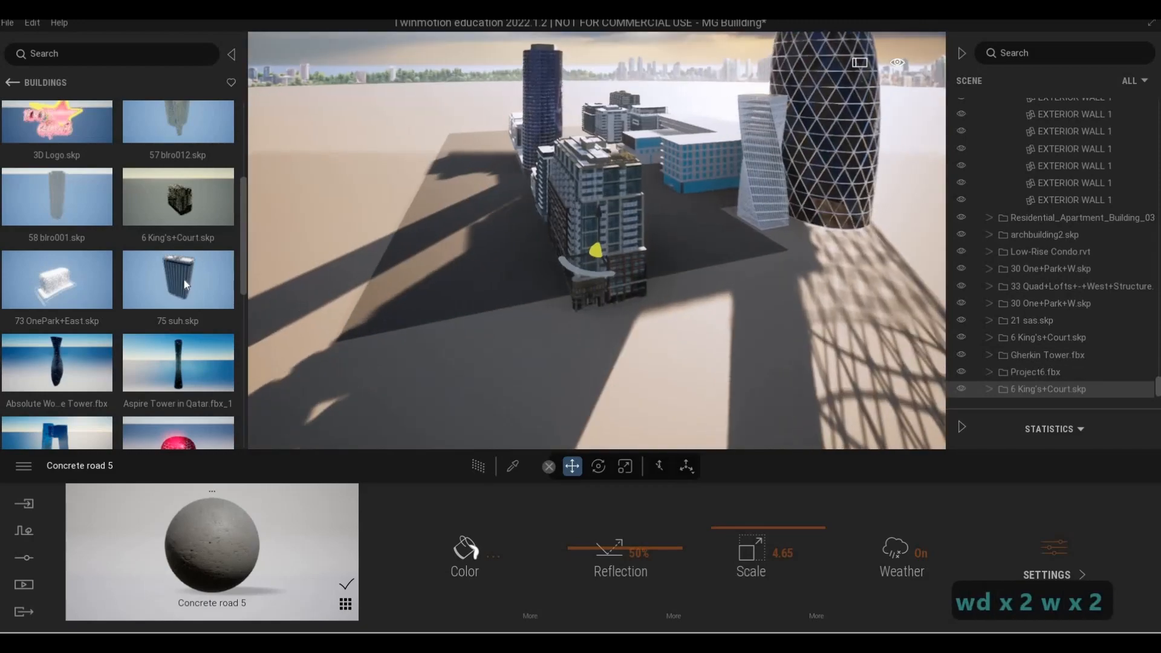
key(q)
key(d)
scroll(126, 328, up, 2)
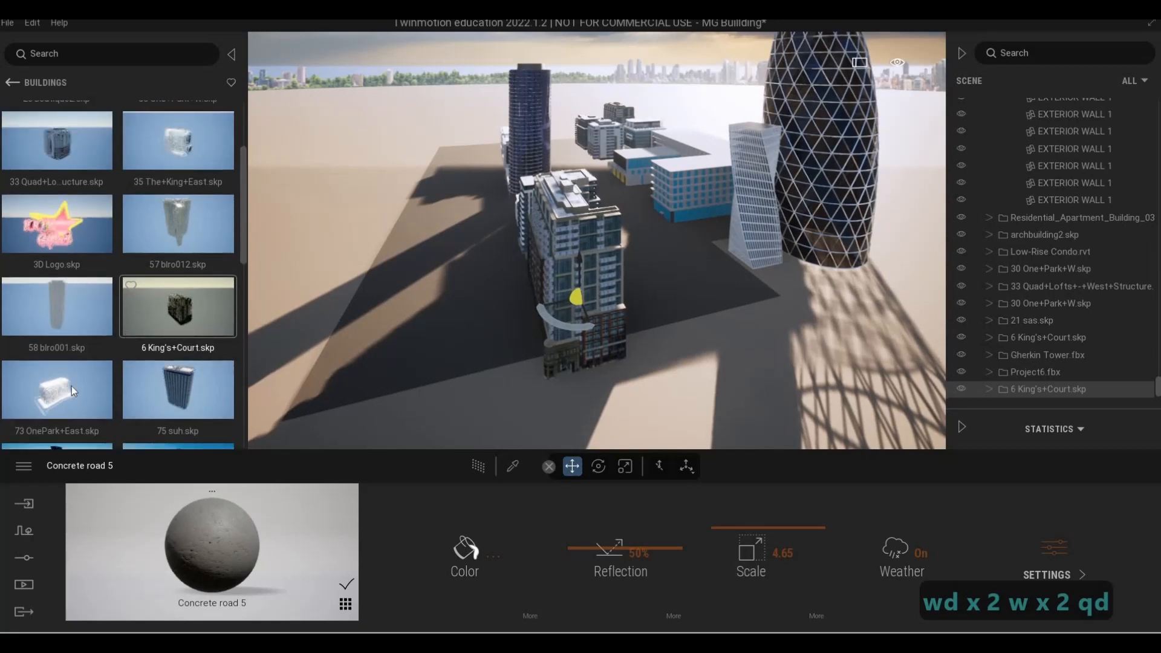
drag(660, 275, 908, 324)
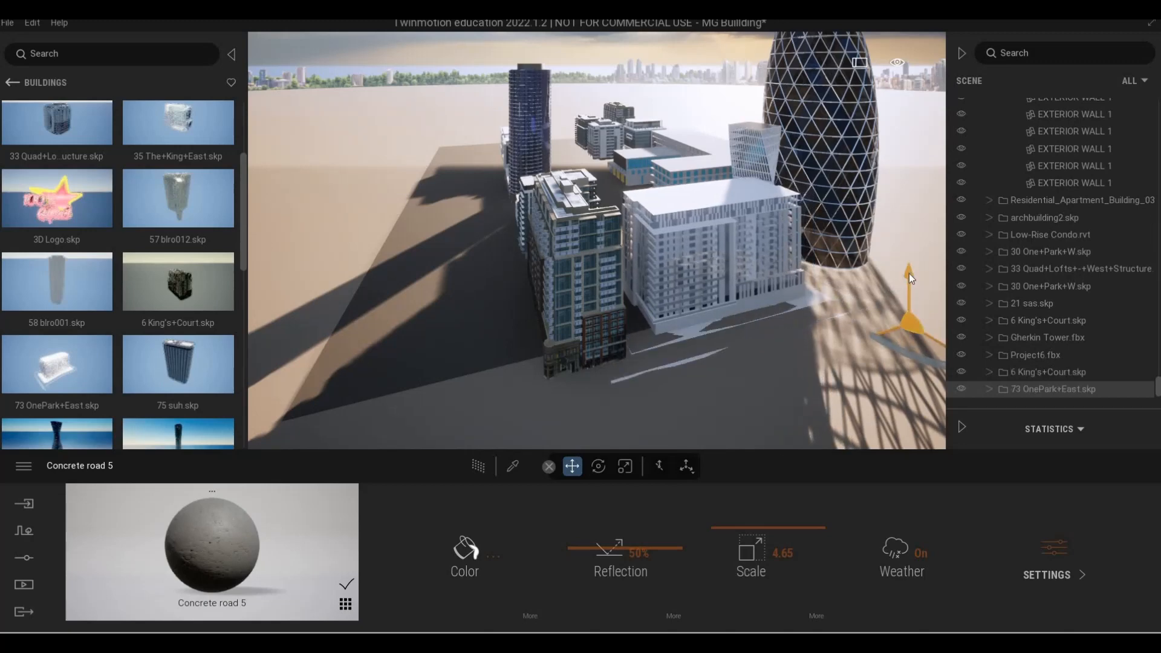
- Inspect the placed buildings from above on the way to the round tower and clear the building selection
key(a)
key(a)
key(a)
key(a)
key(a)
key(a)
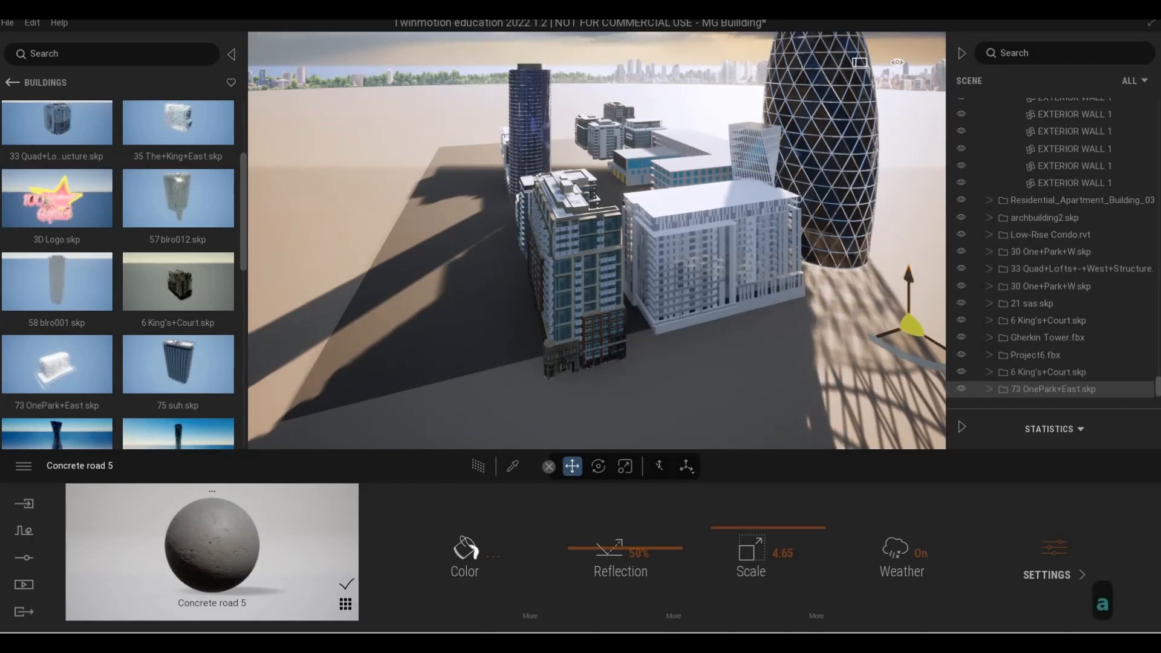
key(a)
key(a)
key(a)
key(a)
key(w)
key(w)
key(w)
key(w)
key(w)
key(w)
key(w)
key(w)
key(w)
key(w)
key(w)
key(w)
key(w)
key(w)
key(w)
key(w)
key(w)
key(w)
key(w)
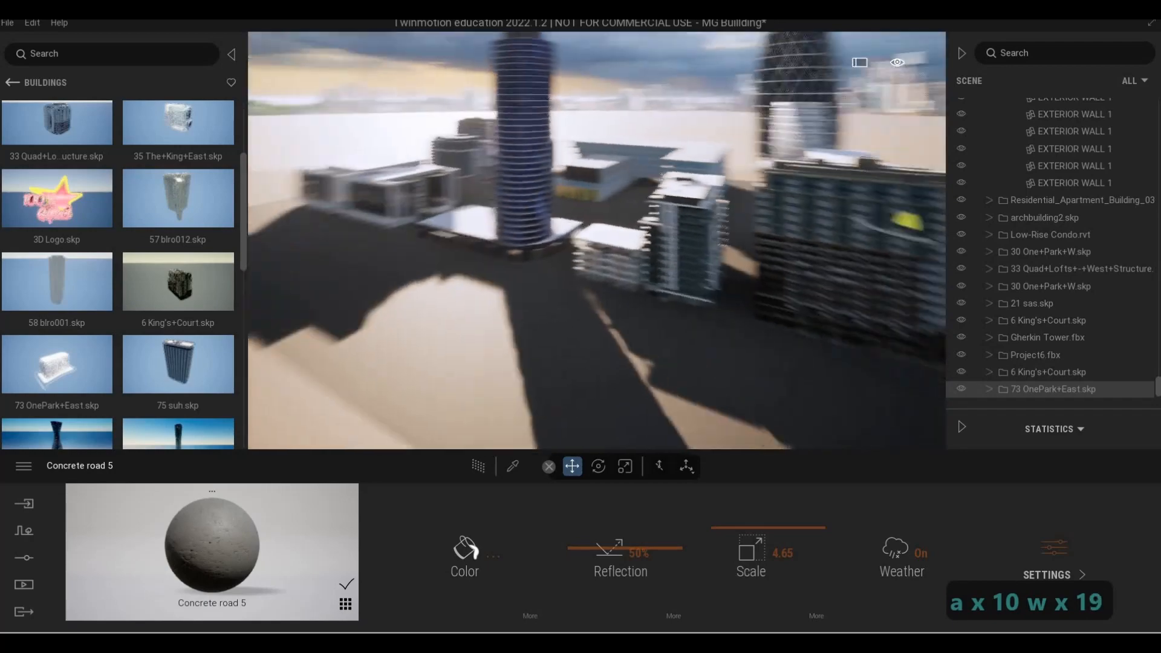
key(a)
key(Escape)
key(Escape)
key(a)
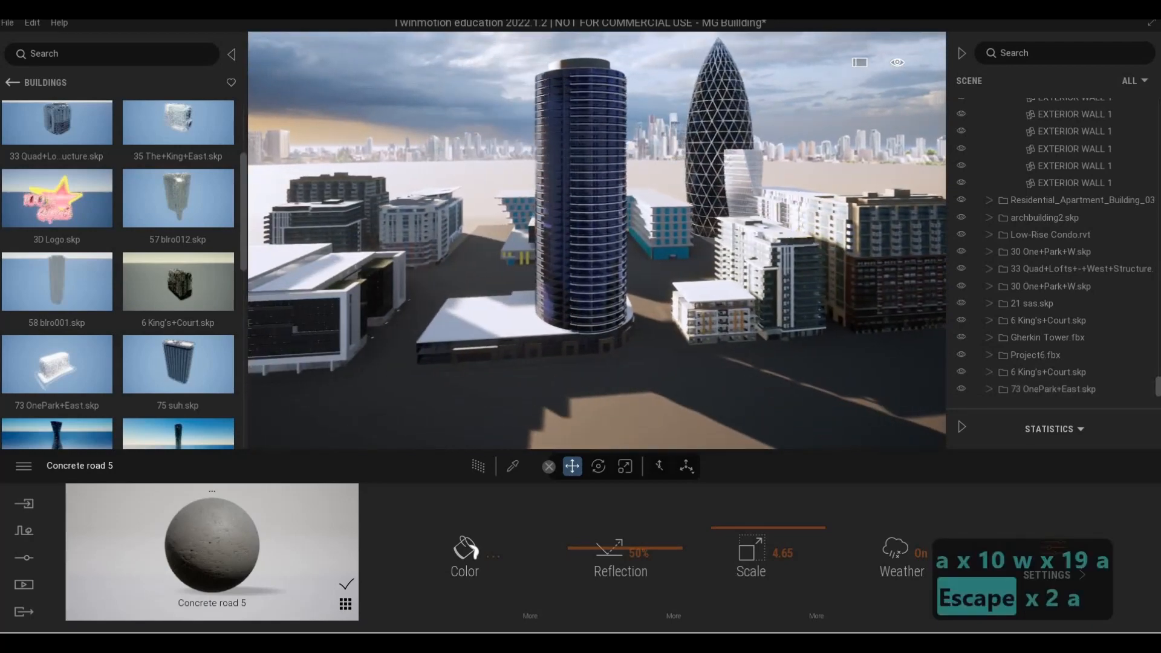
- Examine the round tower, its podium and the surrounding city buildings from near ground level
key(w)
key(e)
key(w)
key(a)
key(a)
key(s)
key(s)
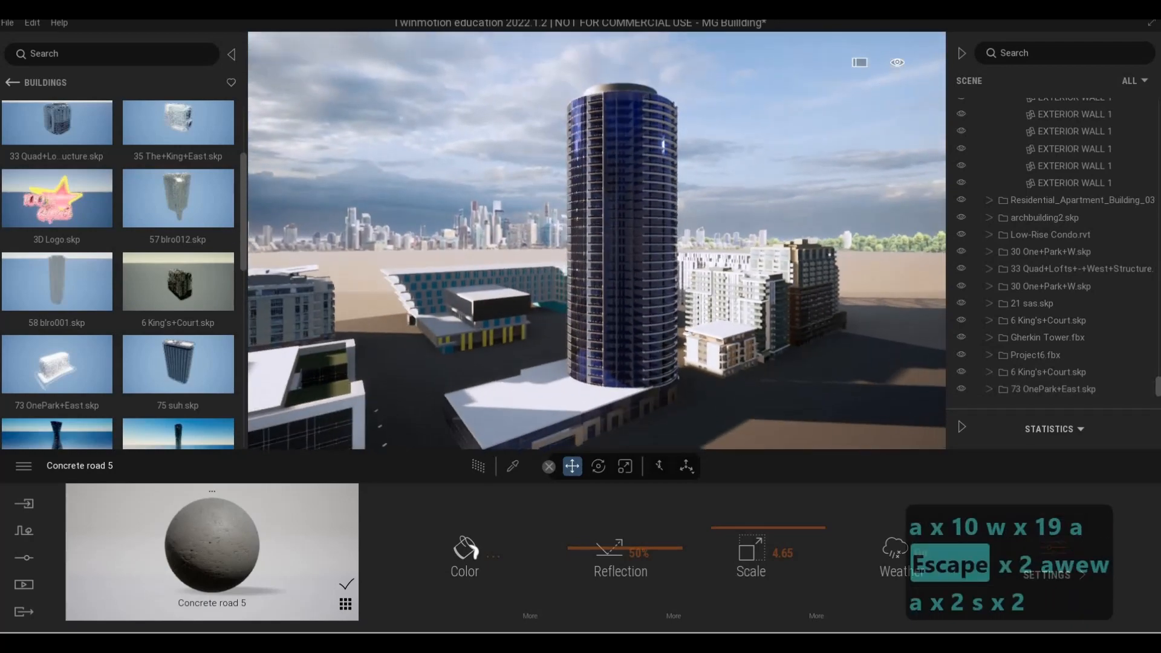
key(a)
key(e)
key(e)
key(e)
key(s)
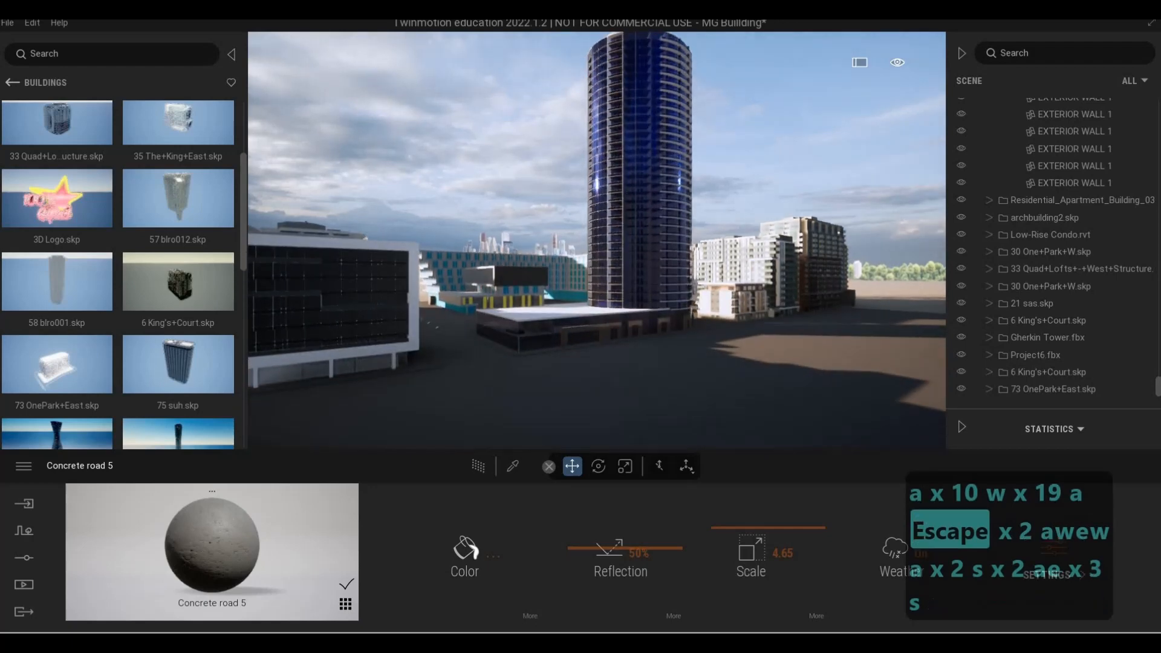
key(e)
key(q)
key(a)
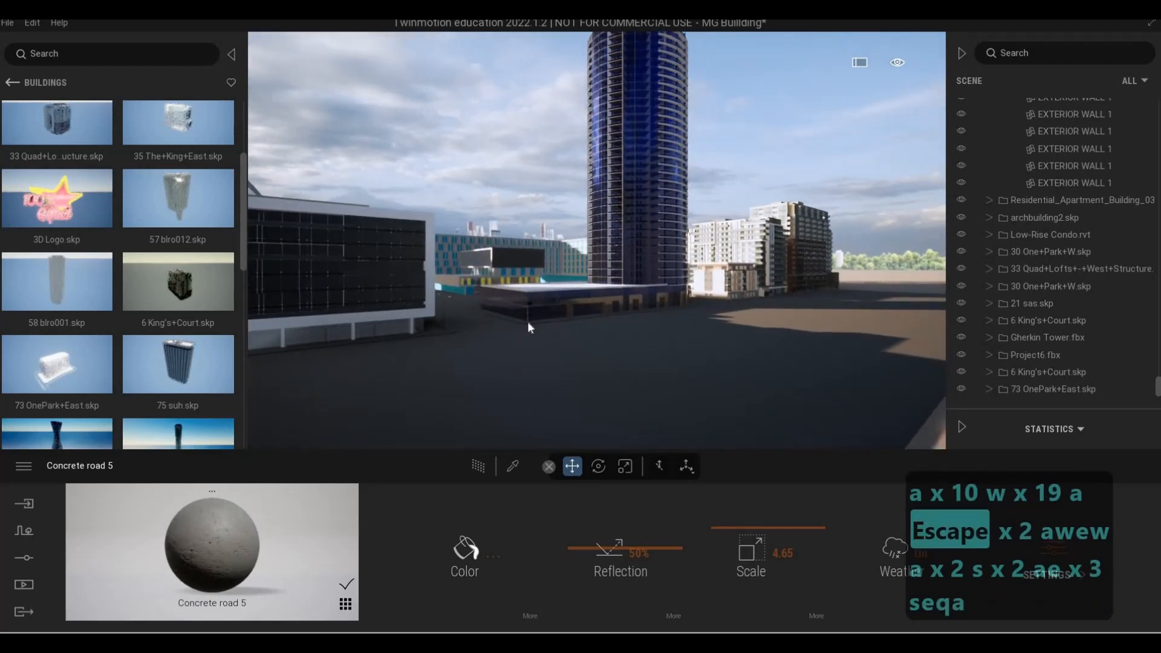
key(w)
key(w)
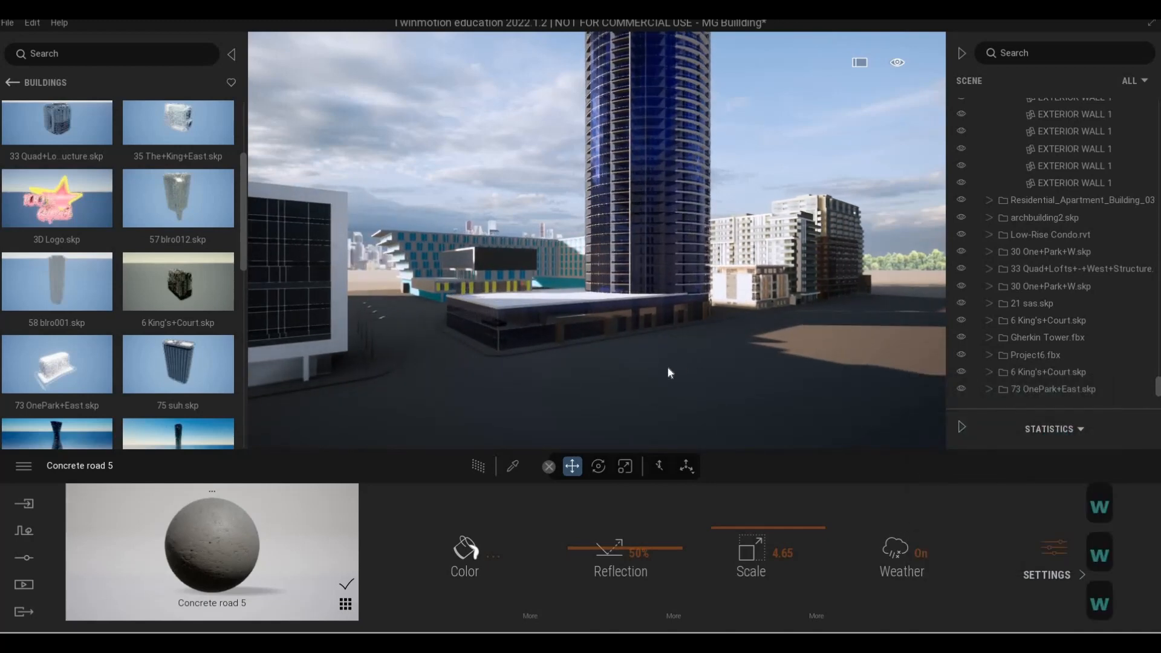
key(w)
key(w)
key(d)
key(w)
key(s)
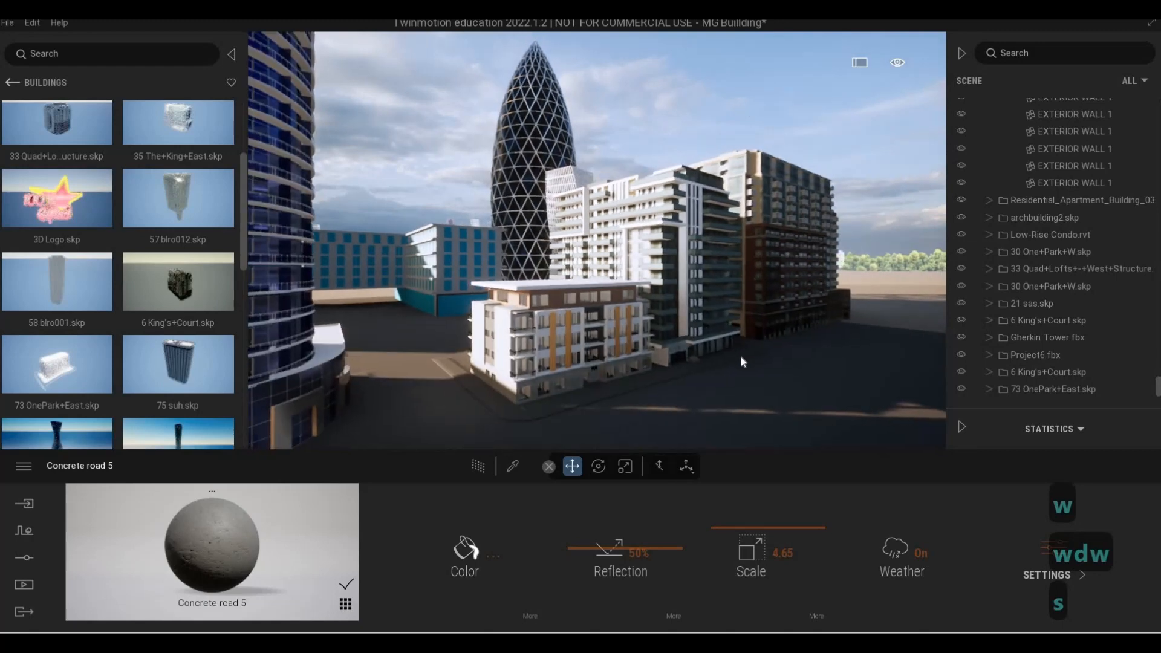
key(w)
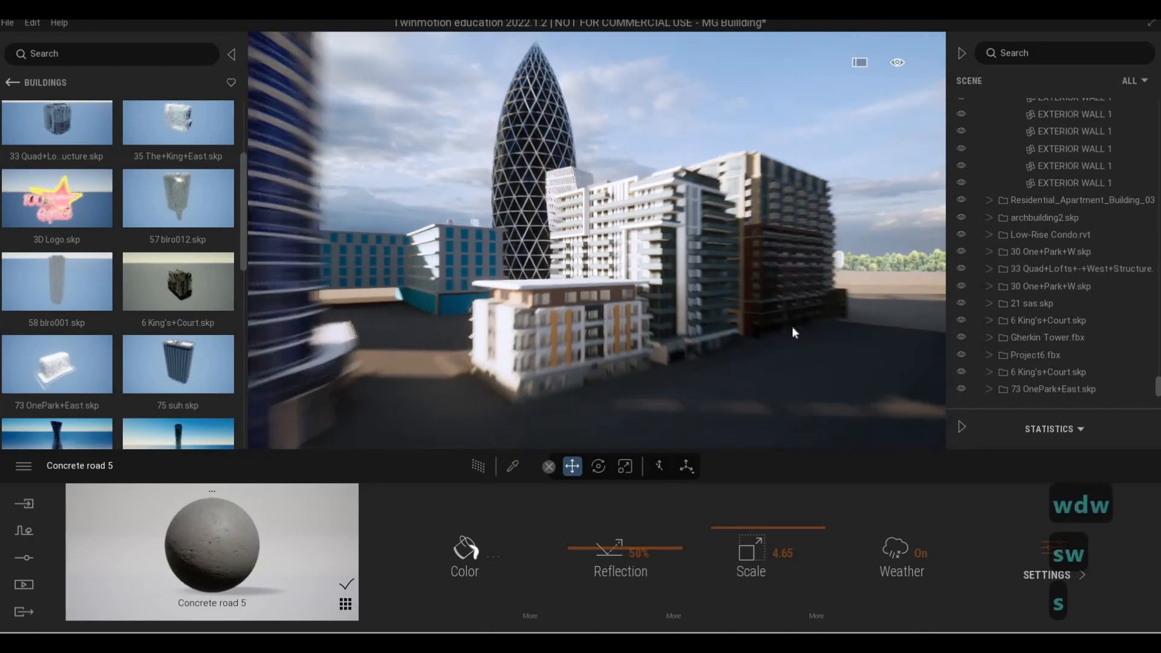
key(s)
key(a)
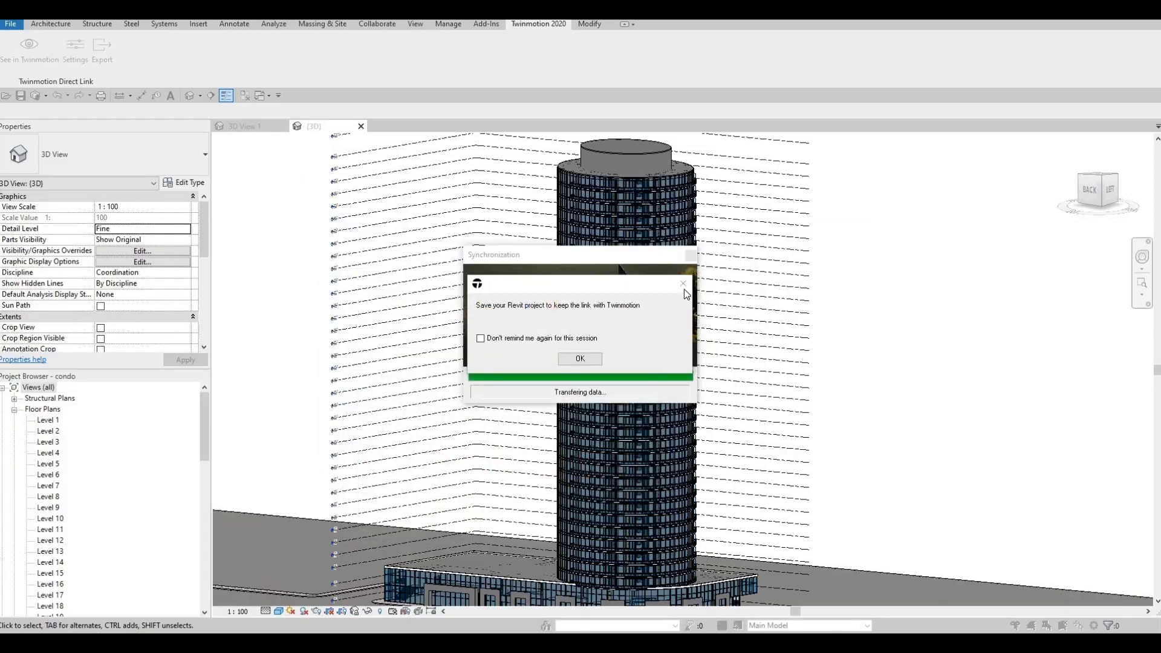
- Switch to Revit, dismiss the save reminder, and open the FLOOR 5 sidewalk boundary for editing in the Level 1 floor plan
click(682, 285)
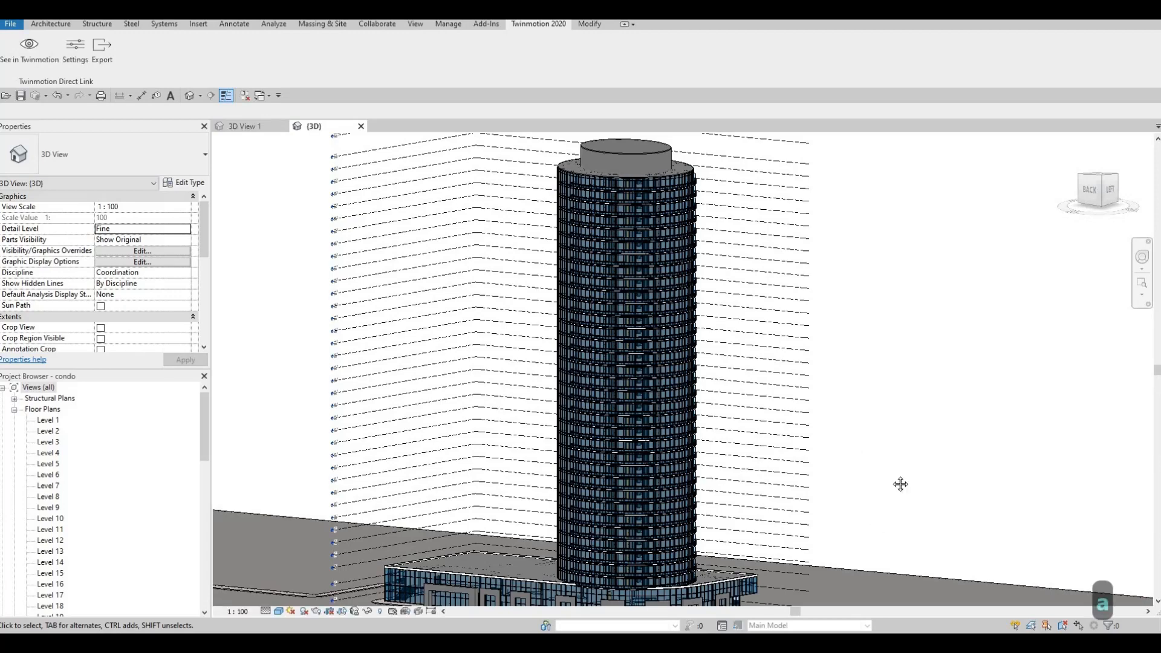
scroll(891, 473, down, 5)
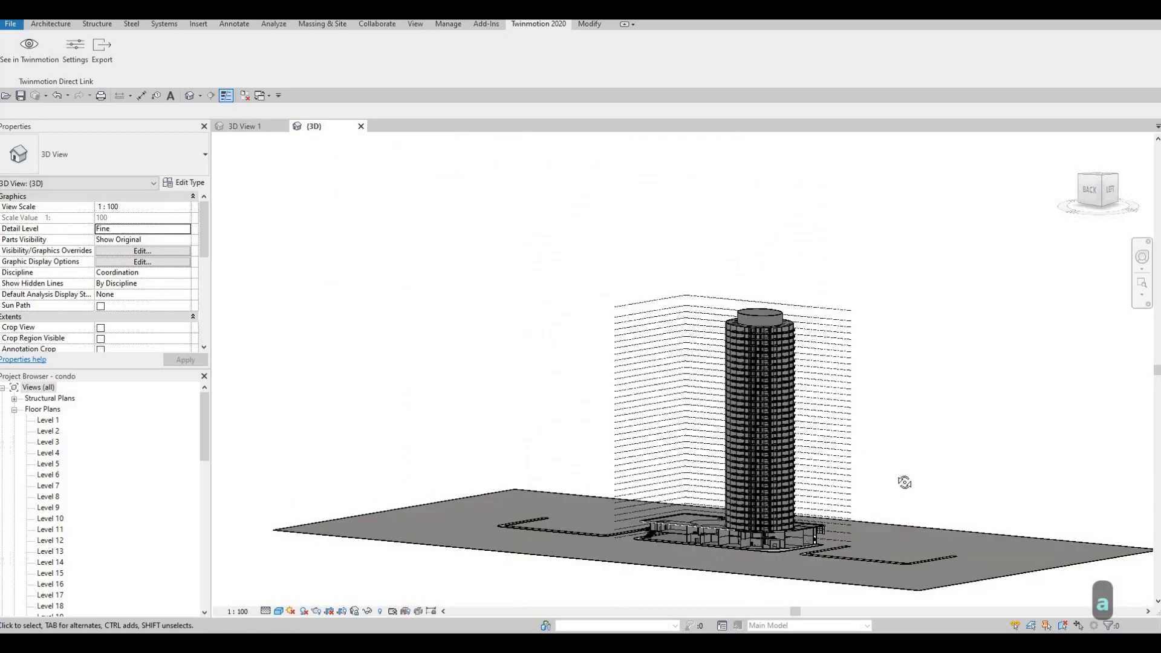
shift+middle_drag(951, 518, 610, 537)
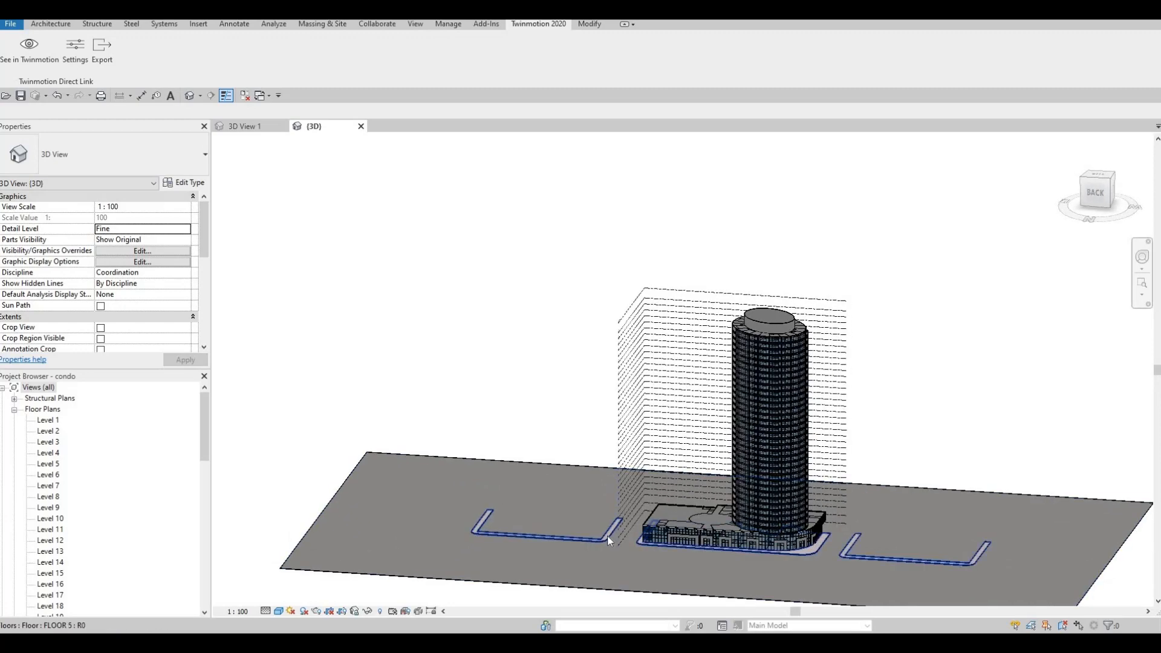
click(607, 535)
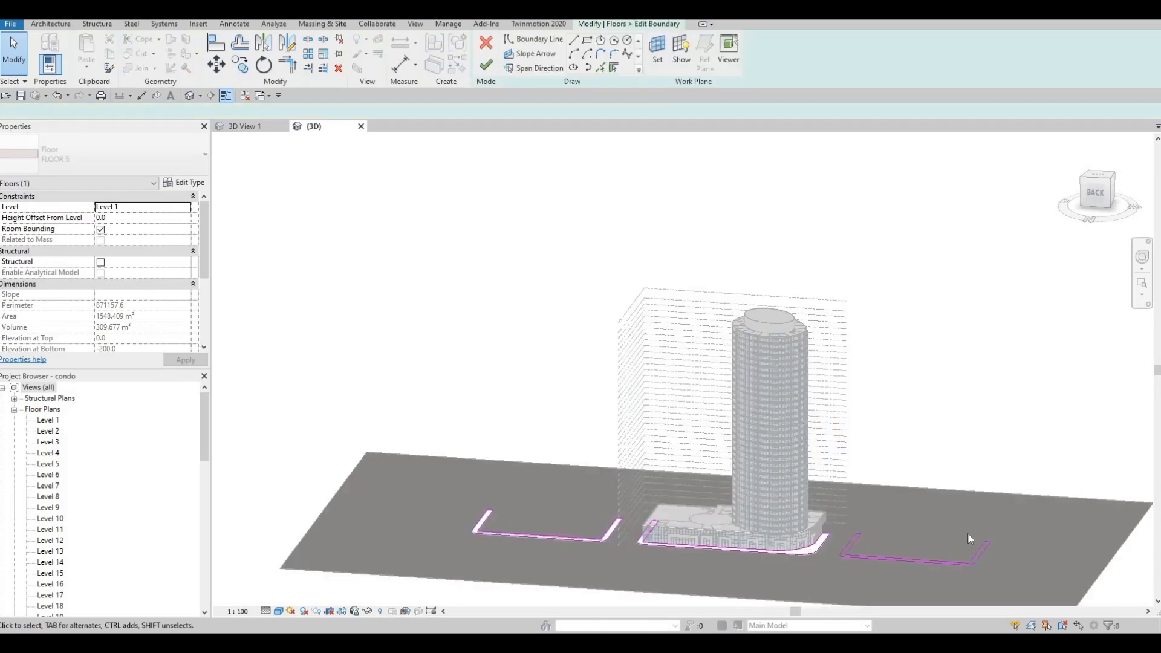
click(52, 420)
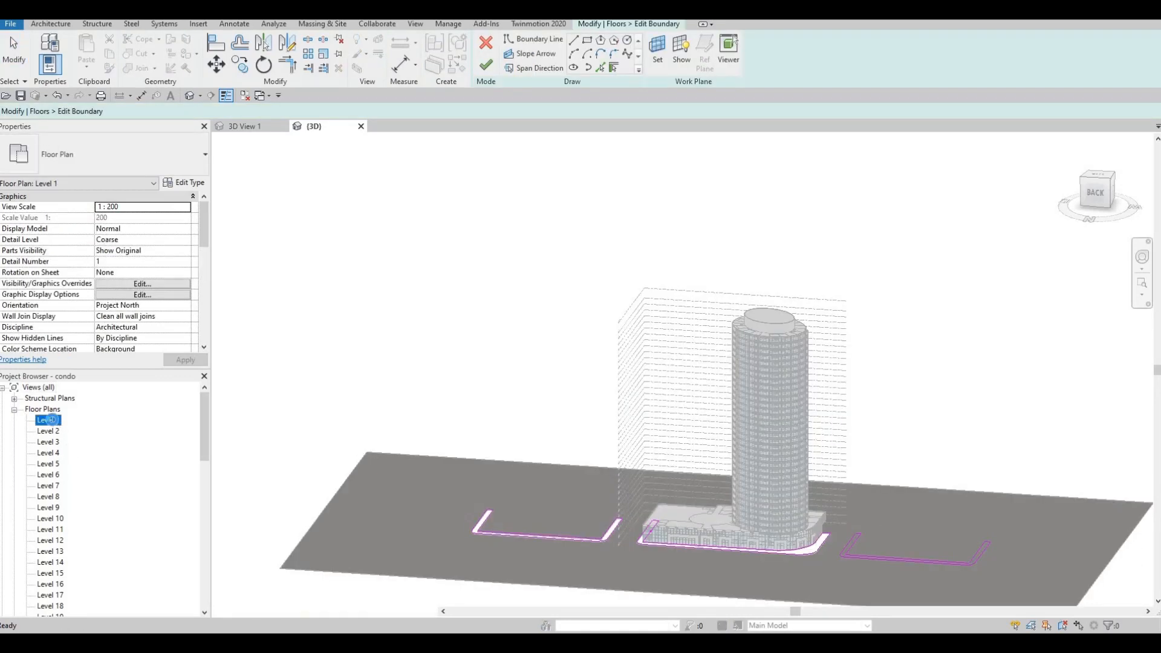
double_click(52, 420)
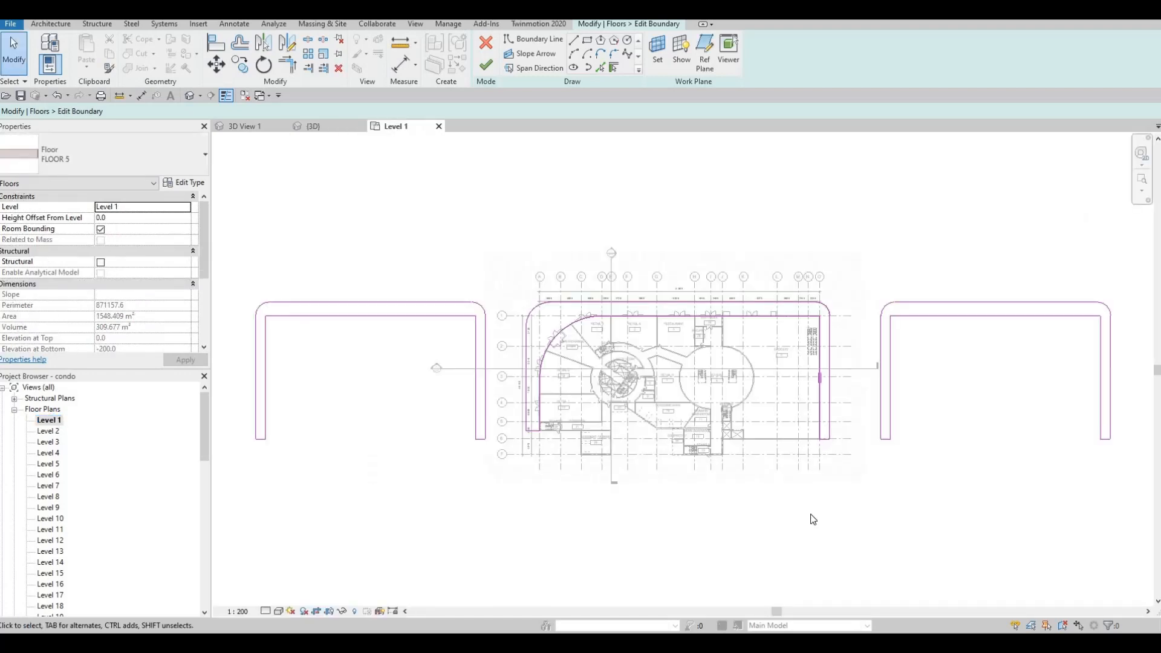
- Widen the U-shaped sidewalk outline right of the building plan by moving its outer leg farther away from the building
scroll(968, 493, down, 1)
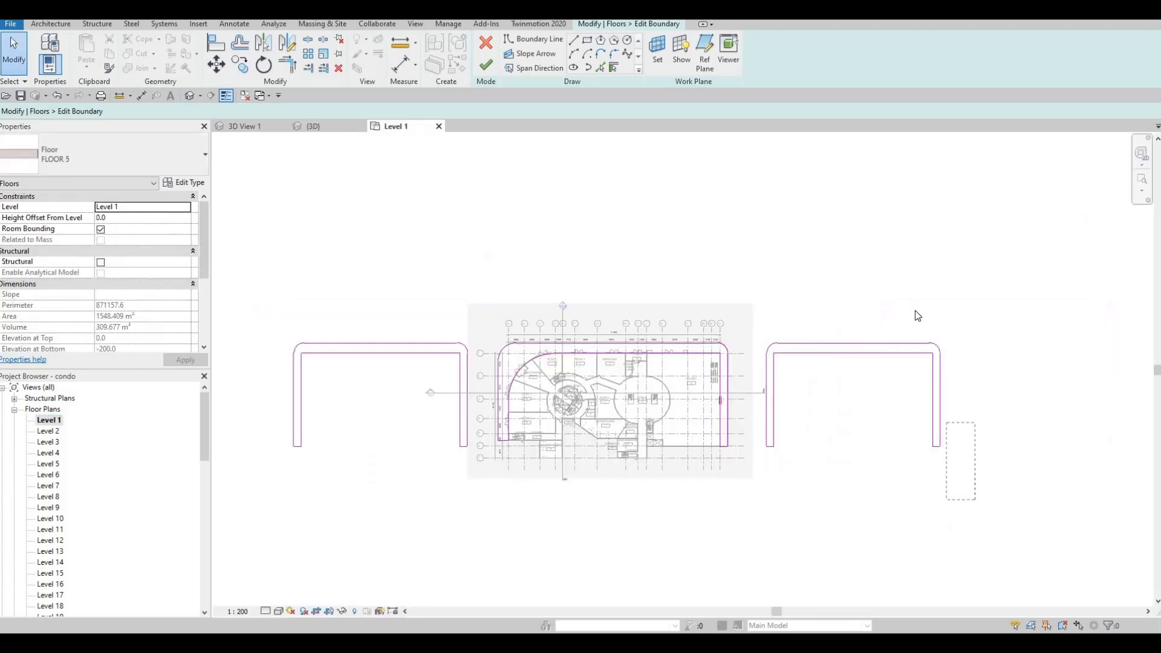
drag(928, 353, 917, 343)
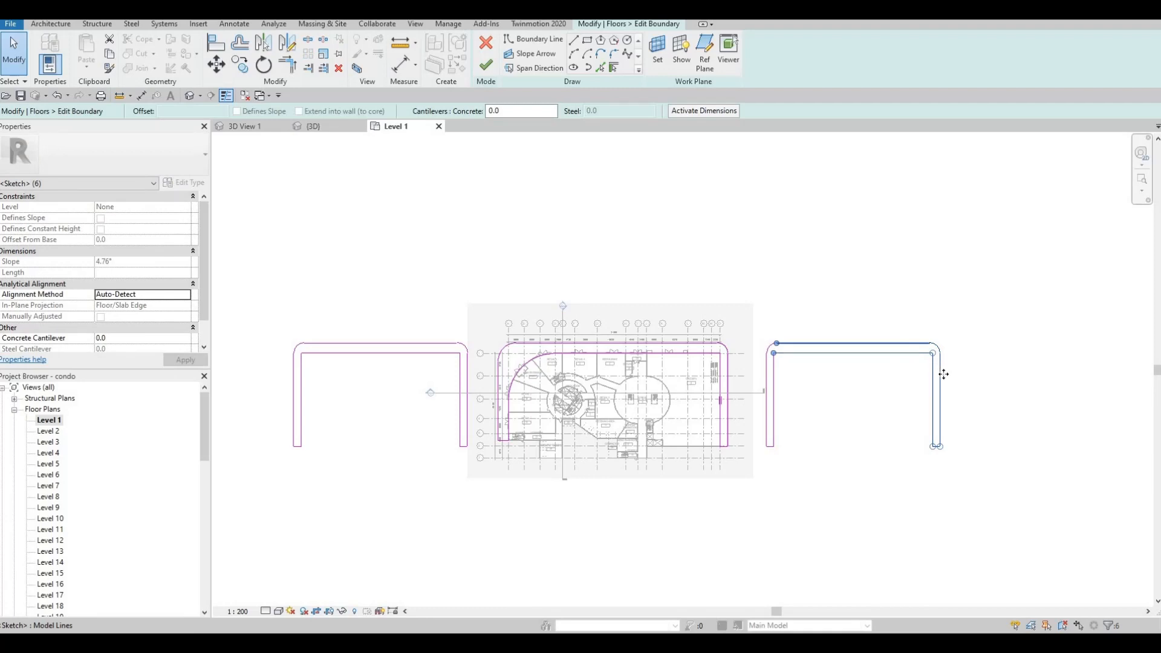
drag(1014, 373, 1080, 371)
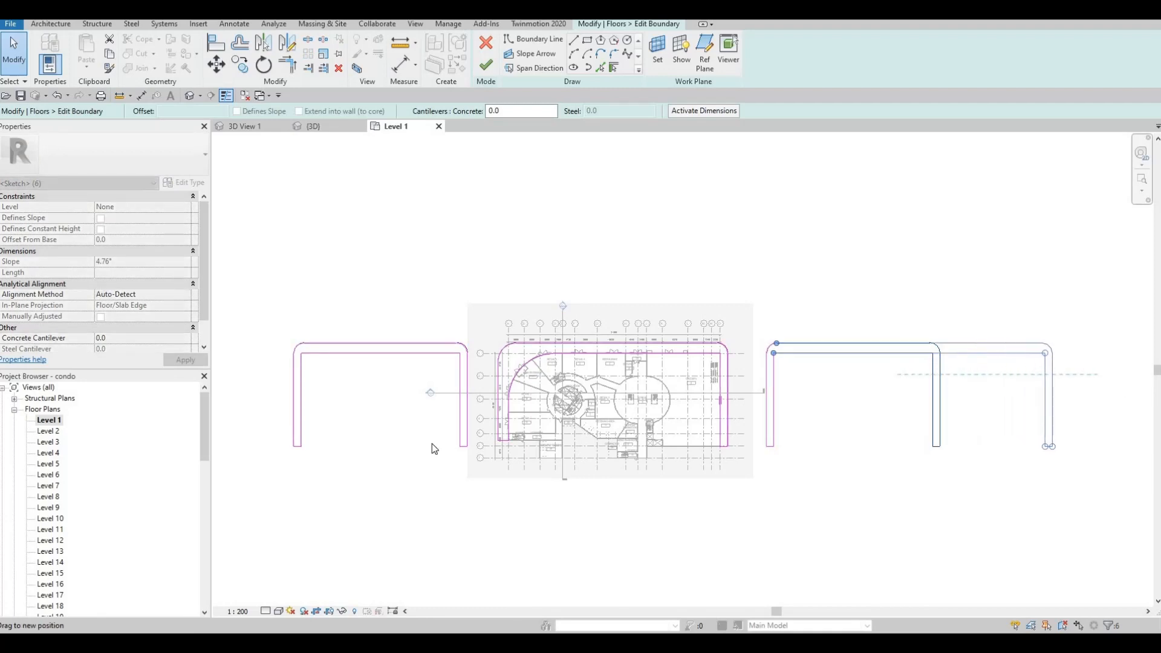
- Widen the U-shaped sidewalk outline left of the building plan by moving its outer leg farther away from the building
middle_drag(504, 450, 706, 437)
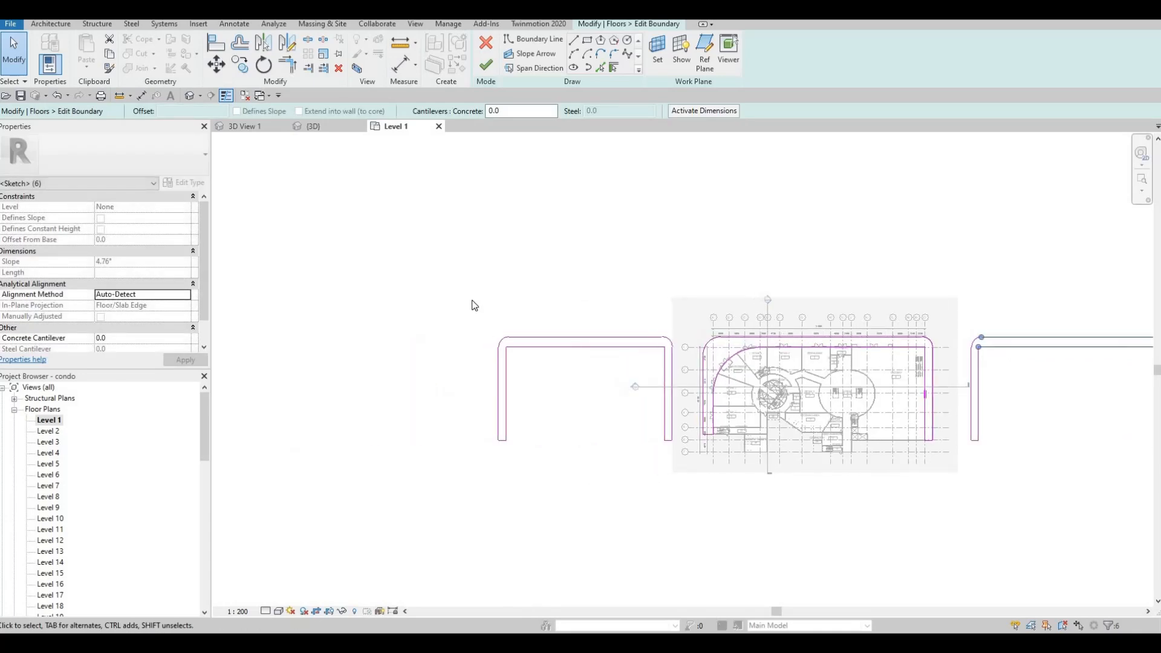
drag(534, 311, 484, 494)
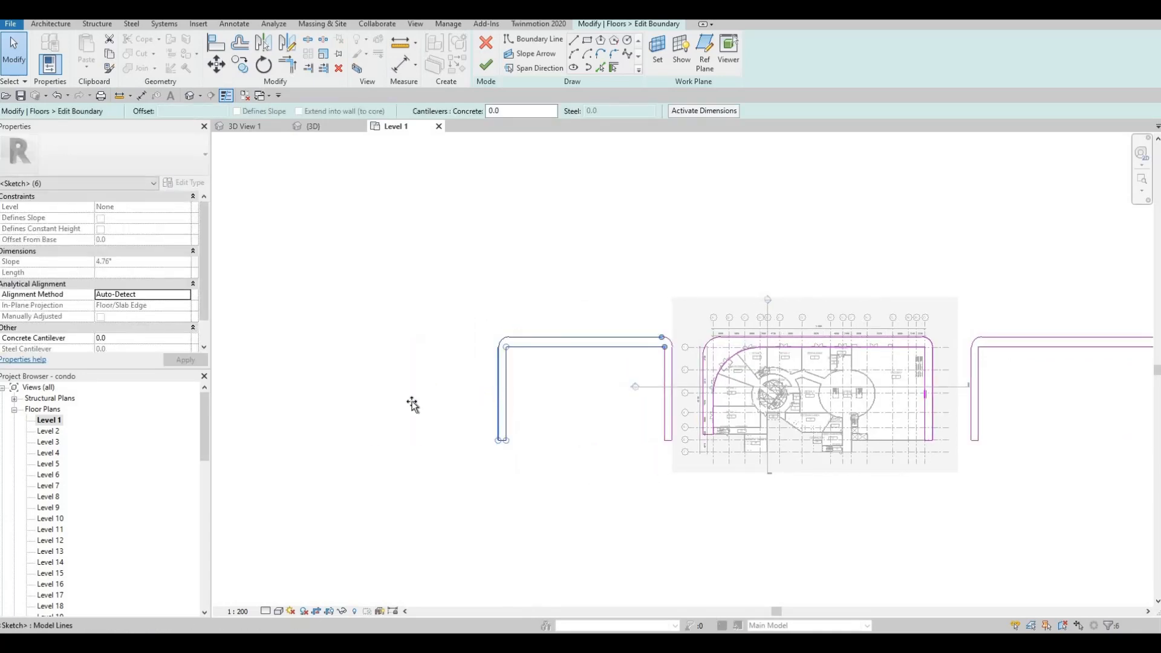
drag(412, 404, 401, 400)
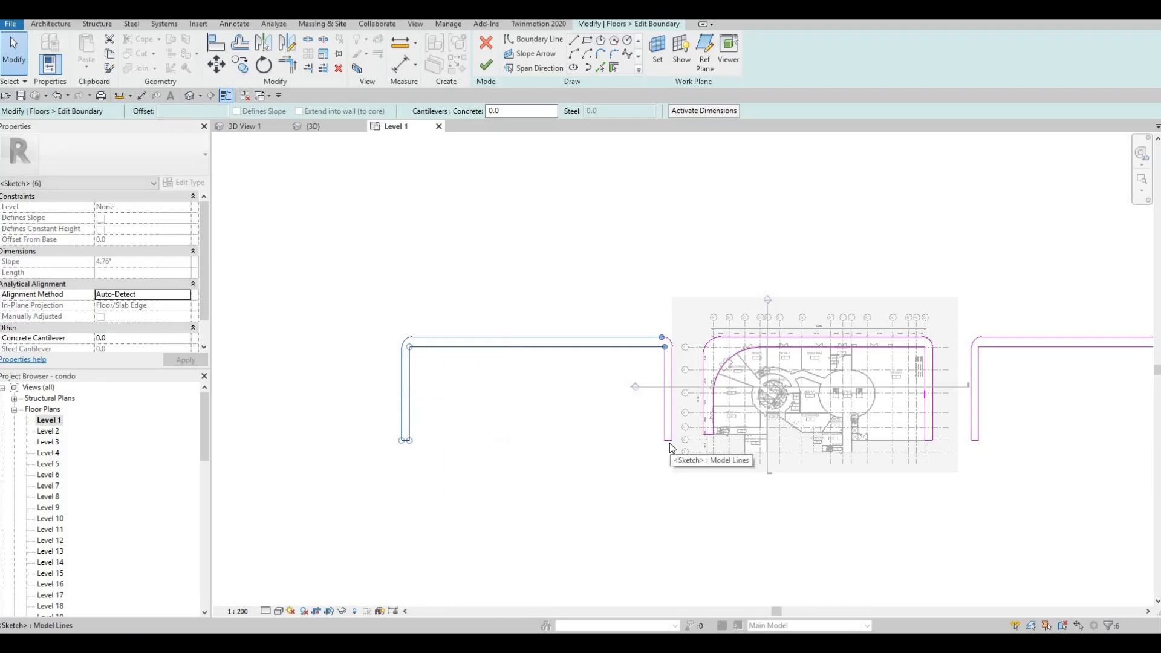
key(Escape)
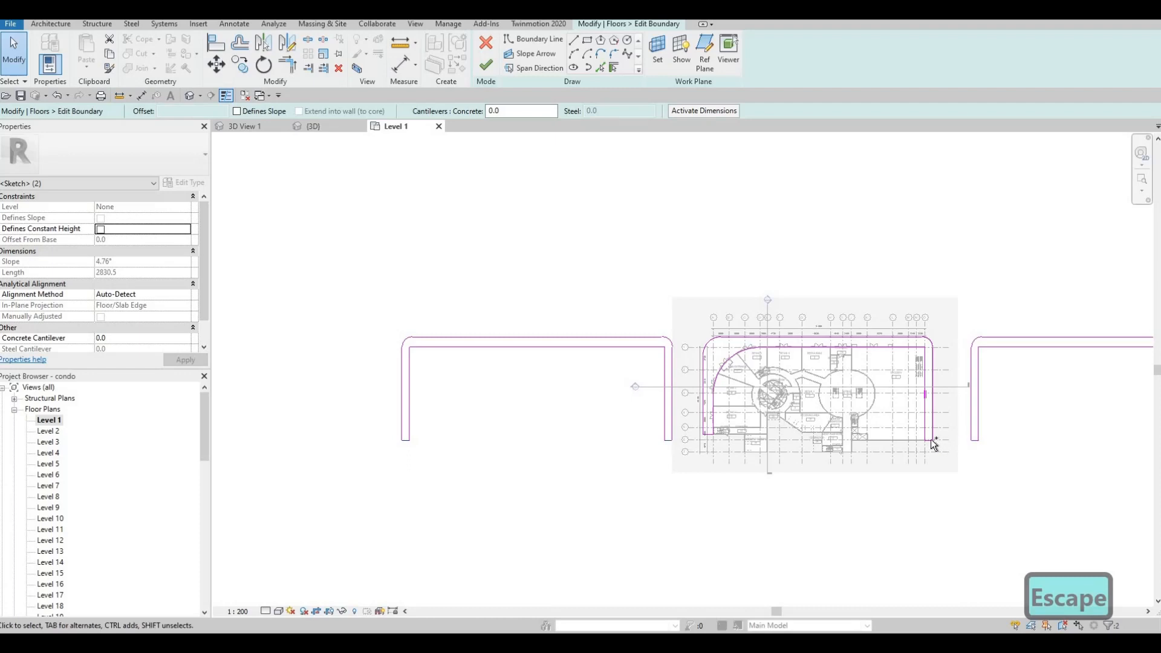
- Lengthen the sidewalk legs of all three outlines, except the middle outline's short left leg, by moving their end lines far below the building plan
ctrl+click(975, 440)
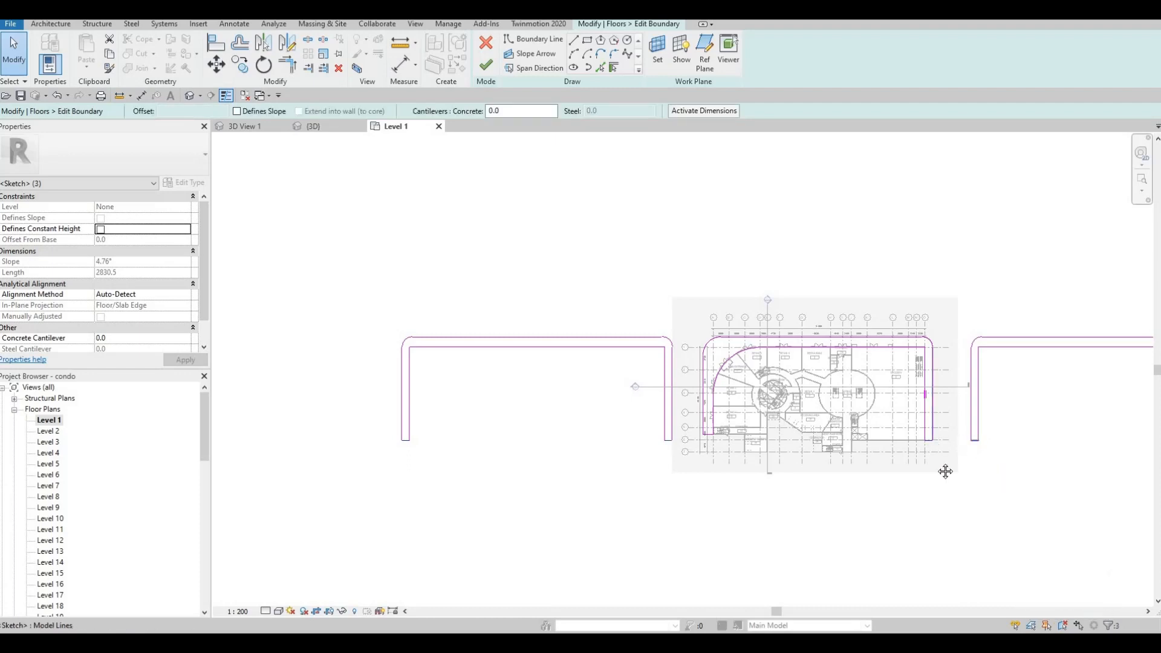
middle_drag(945, 471, 832, 448)
ctrl+click(1148, 419)
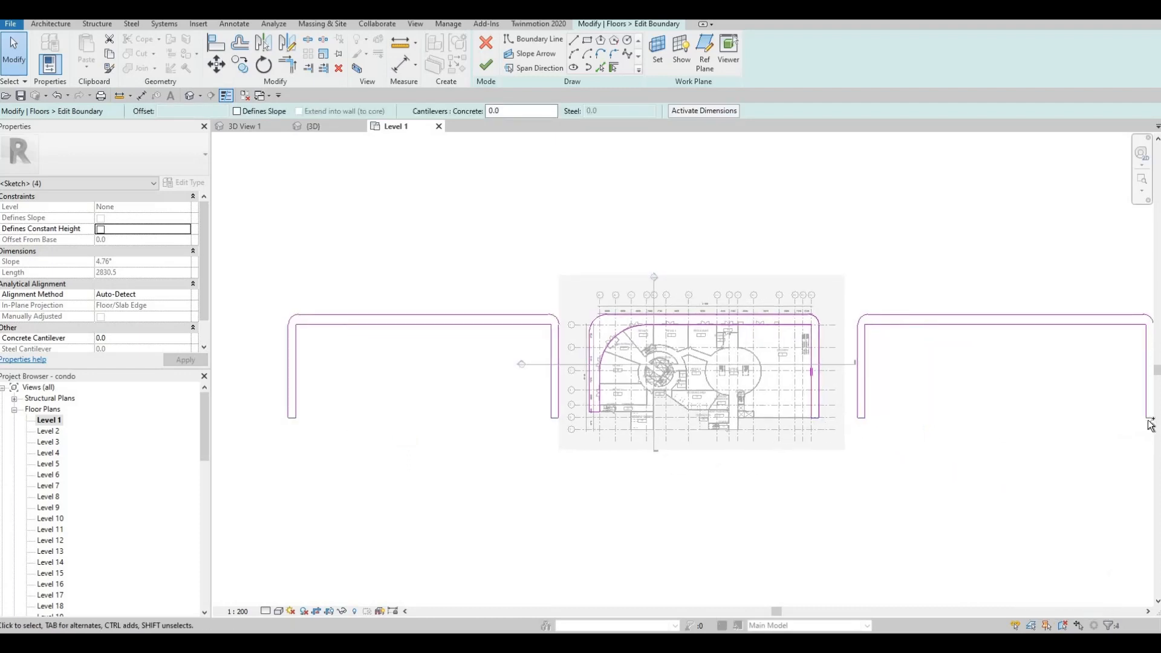
ctrl+click(857, 419)
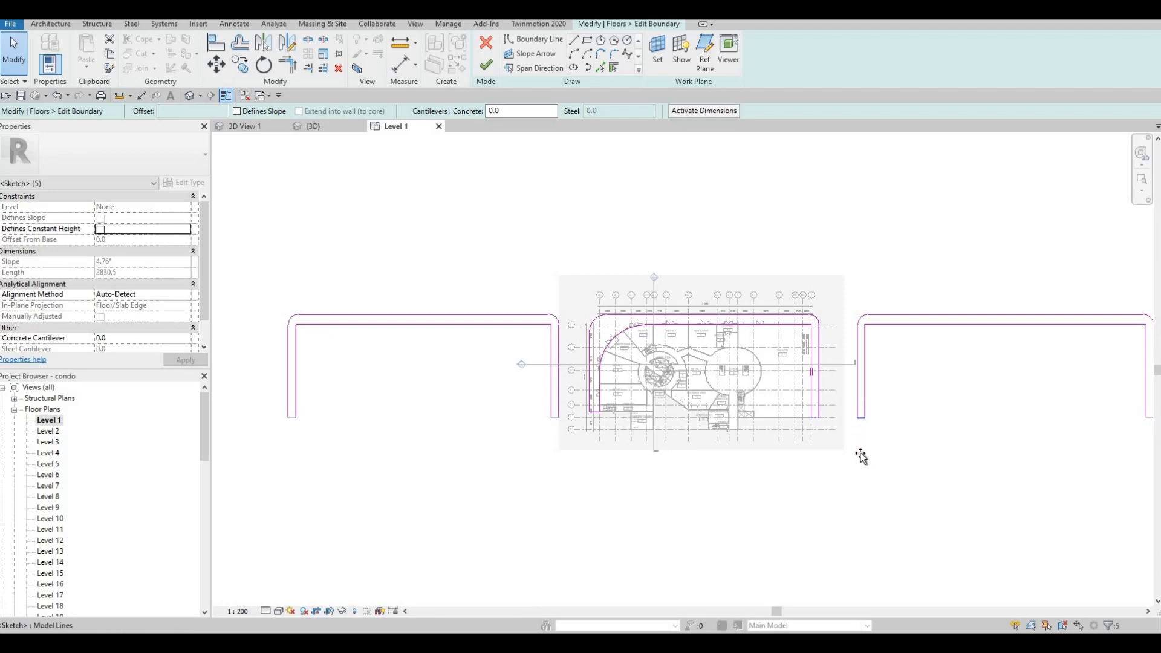
drag(863, 512, 871, 572)
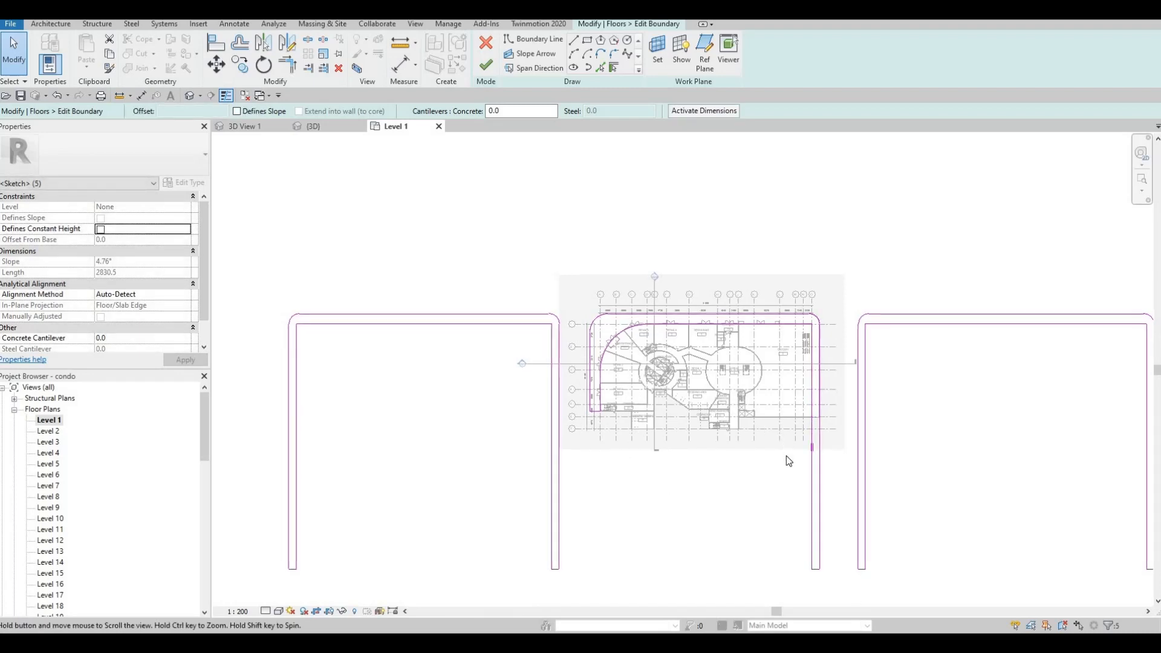
scroll(788, 460, down, 2)
drag(788, 479, 790, 558)
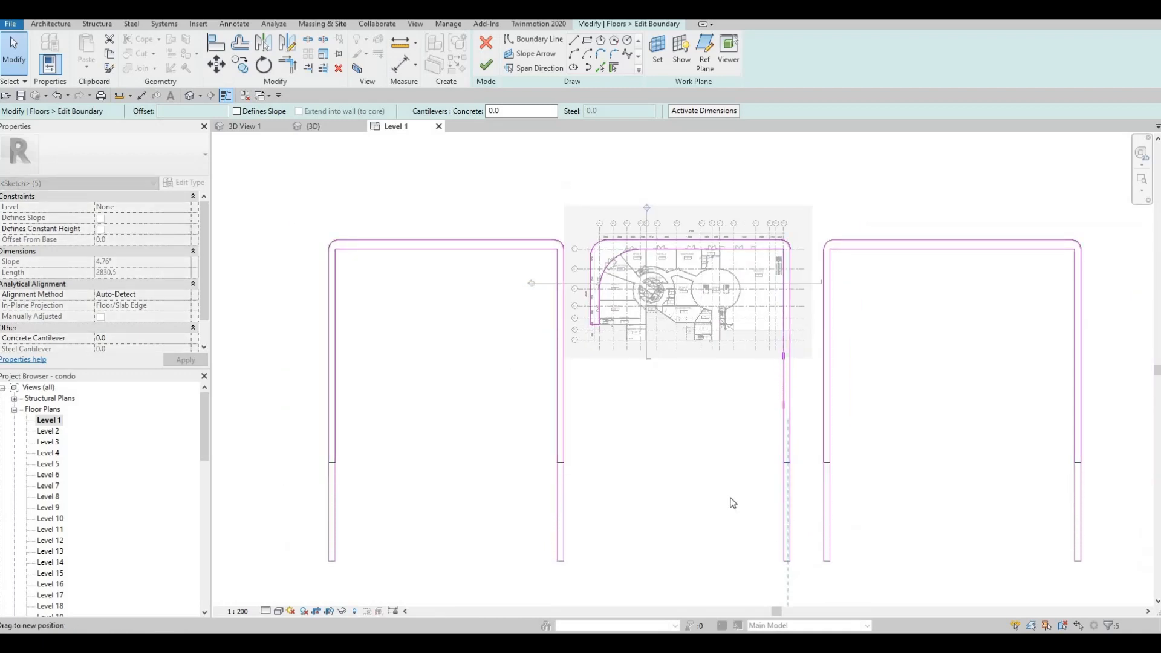
key(Escape)
key(Escape)
- Align the end of the middle outline's short left leg with the ends of the lengthened sidewalk legs
key(a)
key(l)
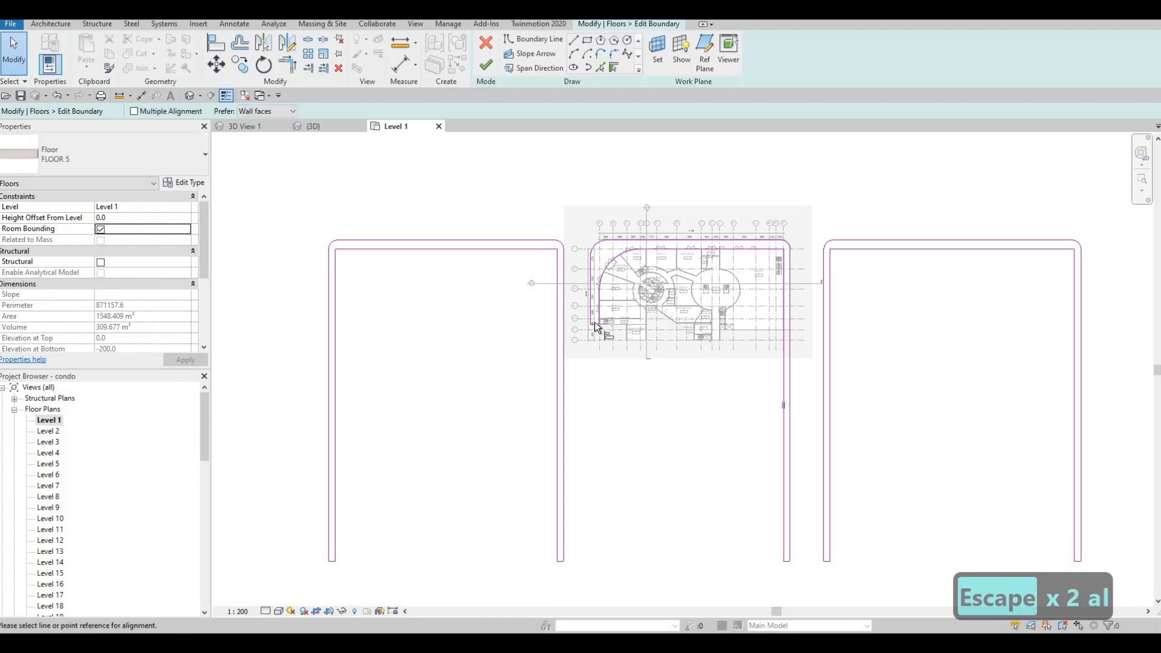
scroll(594, 325, up, 5)
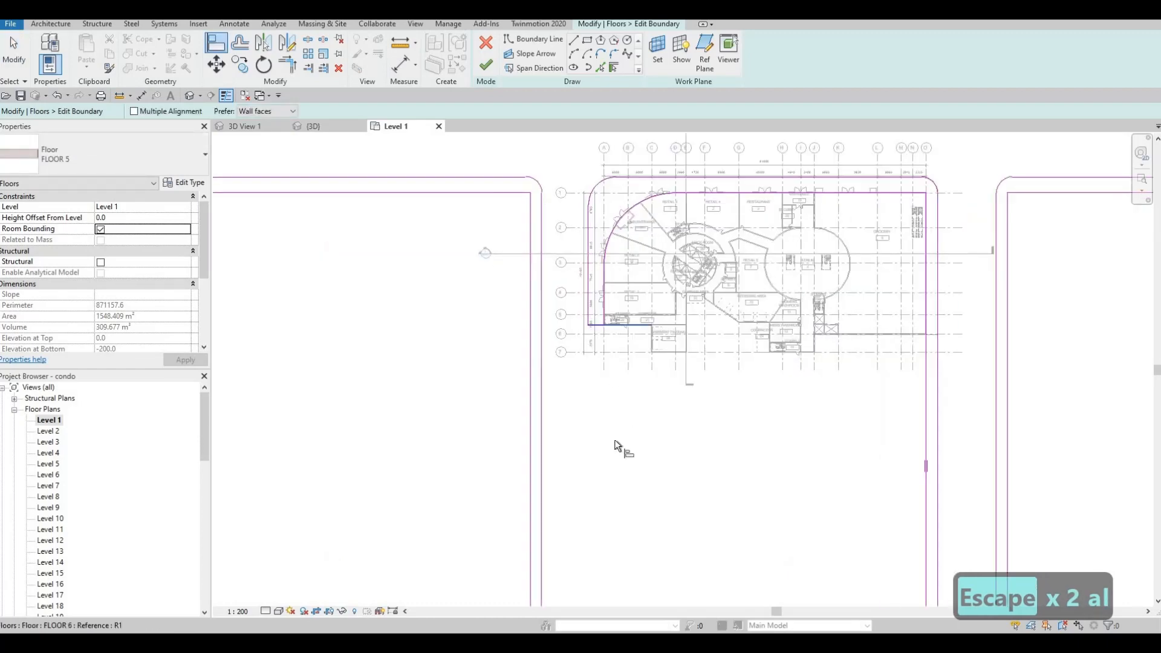
scroll(627, 399, down, 4)
middle_drag(571, 495, 588, 373)
scroll(581, 489, down, 1)
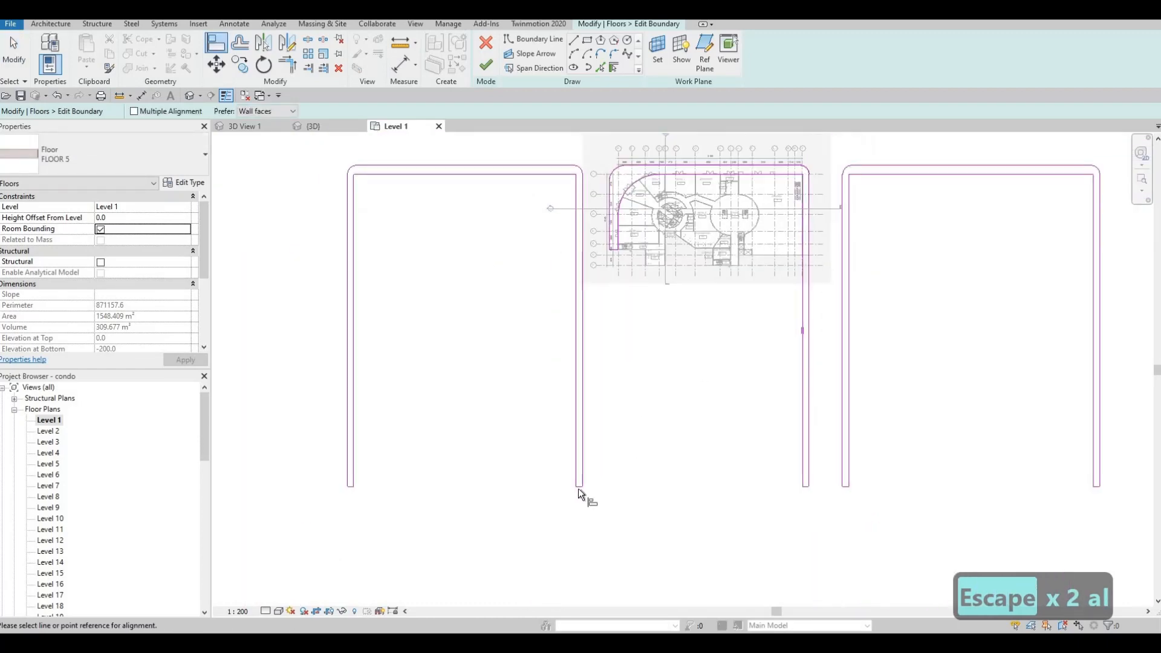
scroll(578, 487, up, 2)
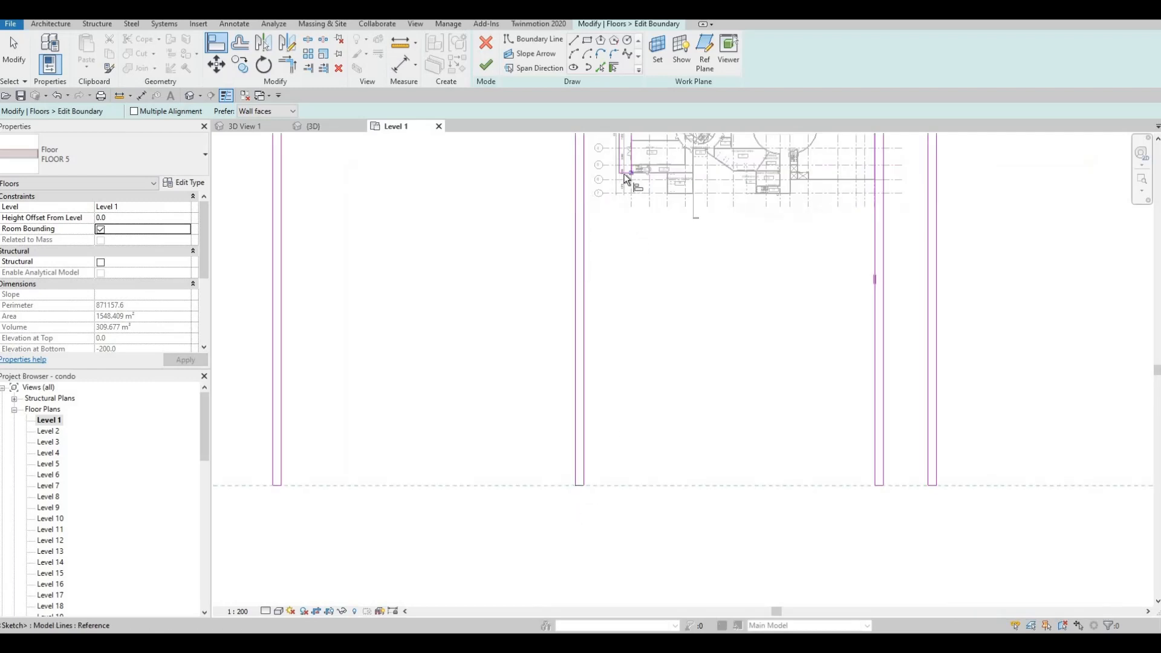
key(Escape)
key(Escape)
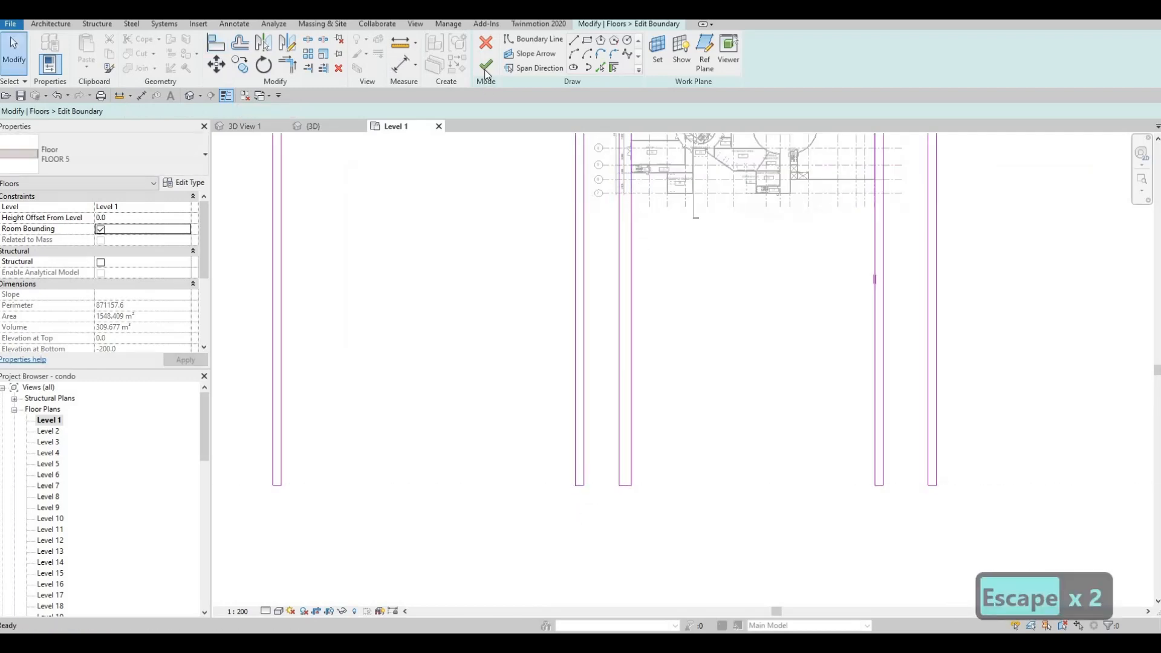
- Finish the sidewalk floor's boundary edit and clear the floor selection
click(484, 73)
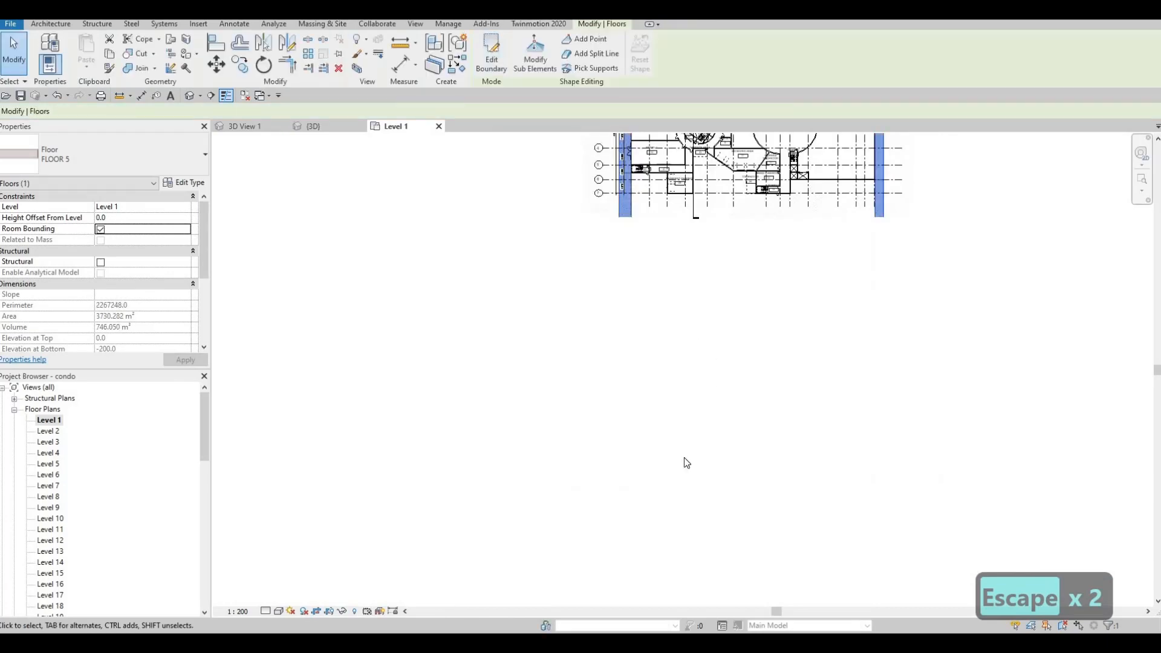
middle_drag(718, 324, 710, 427)
scroll(689, 459, down, 5)
scroll(714, 411, up, 6)
key(Escape)
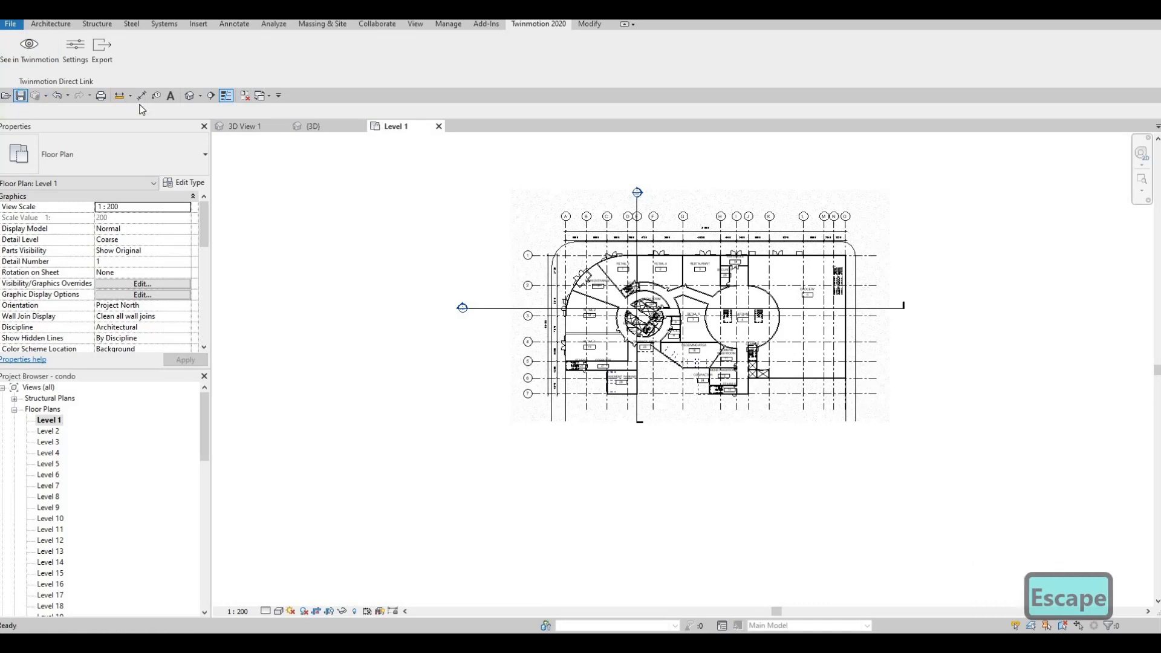
- Show the condo model's {3D} view and synchronize it to Twinmotion through the Direct Link
click(313, 128)
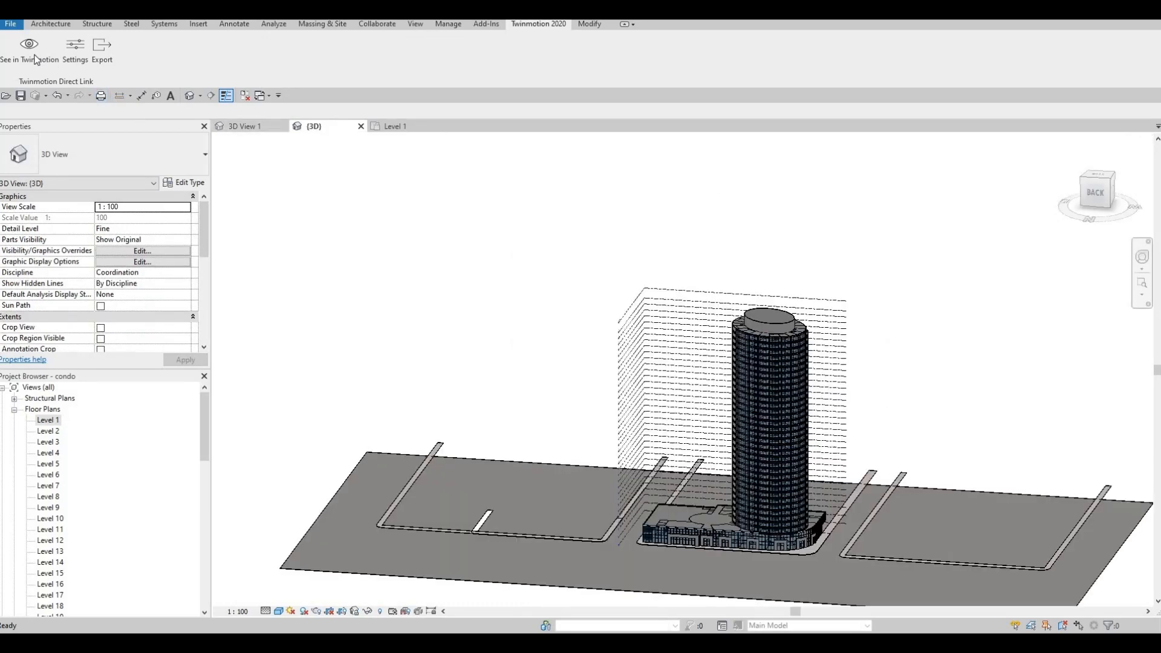
click(35, 58)
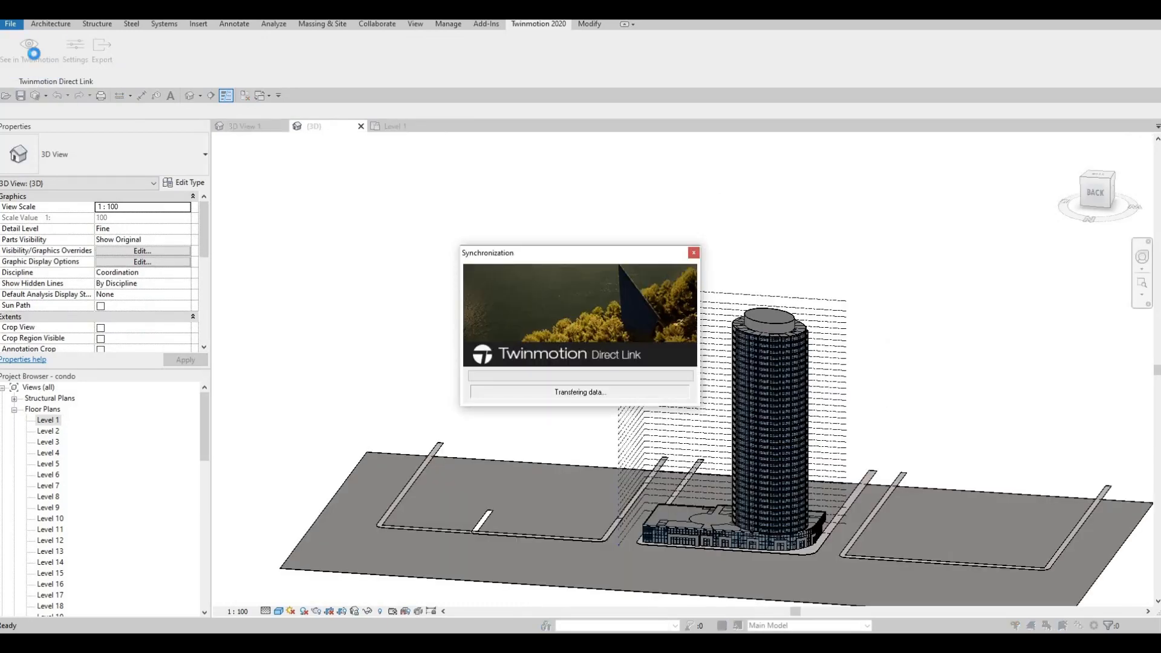
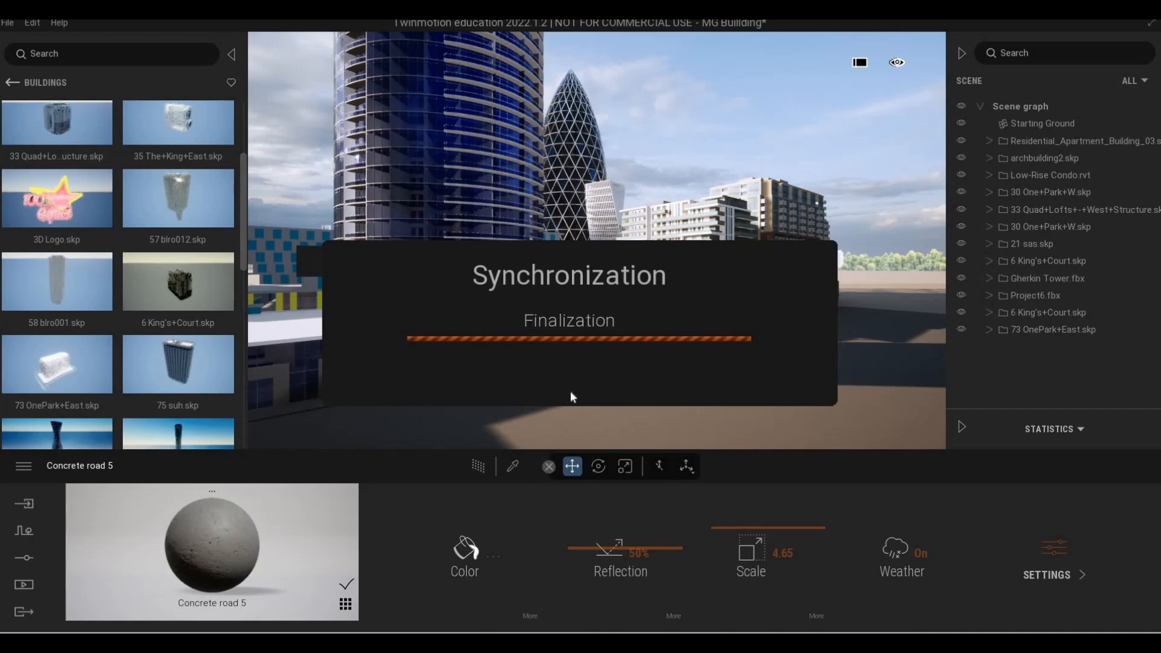
- Apply the Item glass material to the blue windows of the low white building near the lattice tower
right_drag(598, 365, 609, 370)
key(F1)
key(w)
right_drag(616, 329, 617, 312)
key(w)
key(q)
key(d)
key(w)
key(w)
key(w)
key(w)
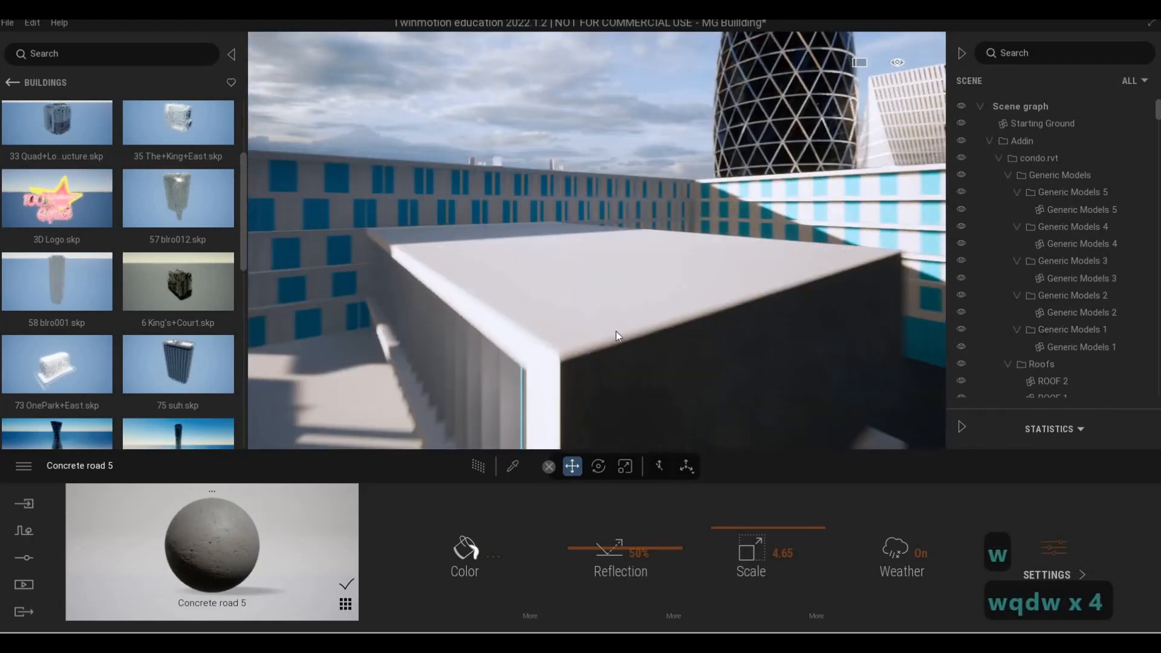
key(d)
key(w)
key(w)
key(e)
key(q)
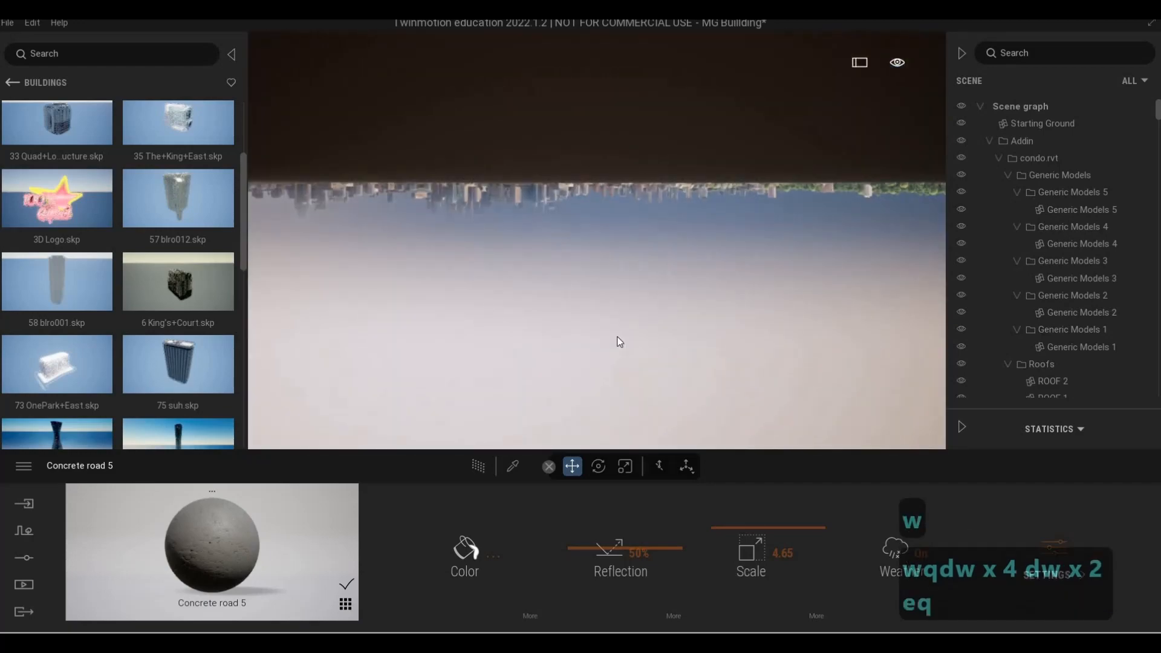
key(s)
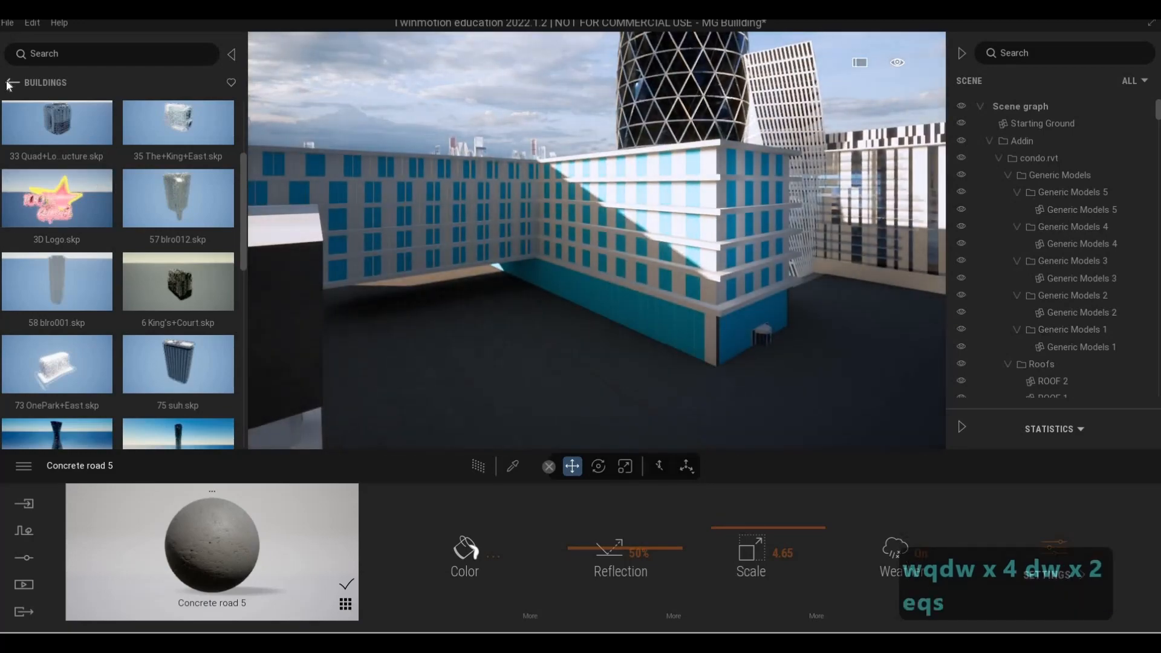
click(13, 83)
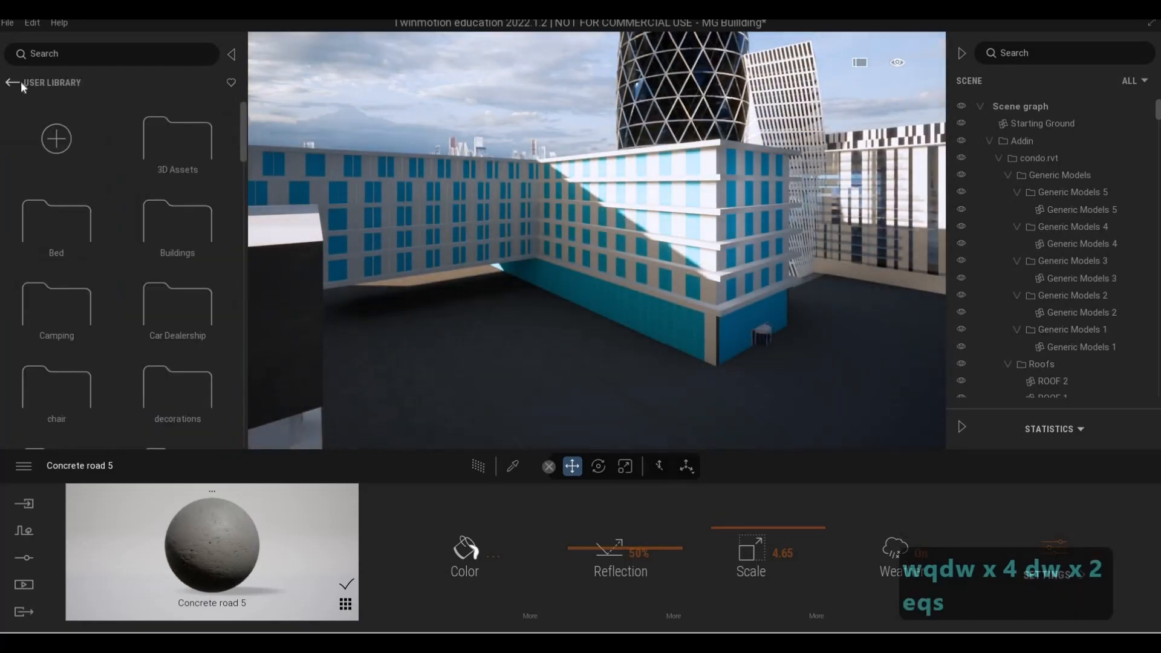
click(17, 81)
click(47, 128)
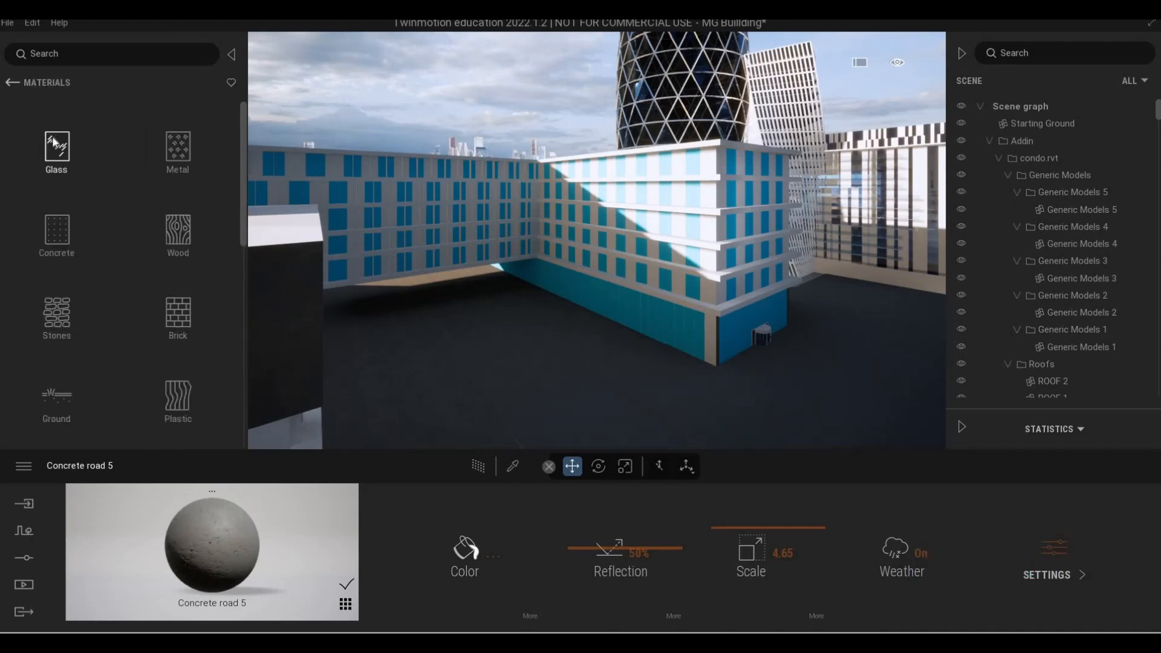
click(84, 156)
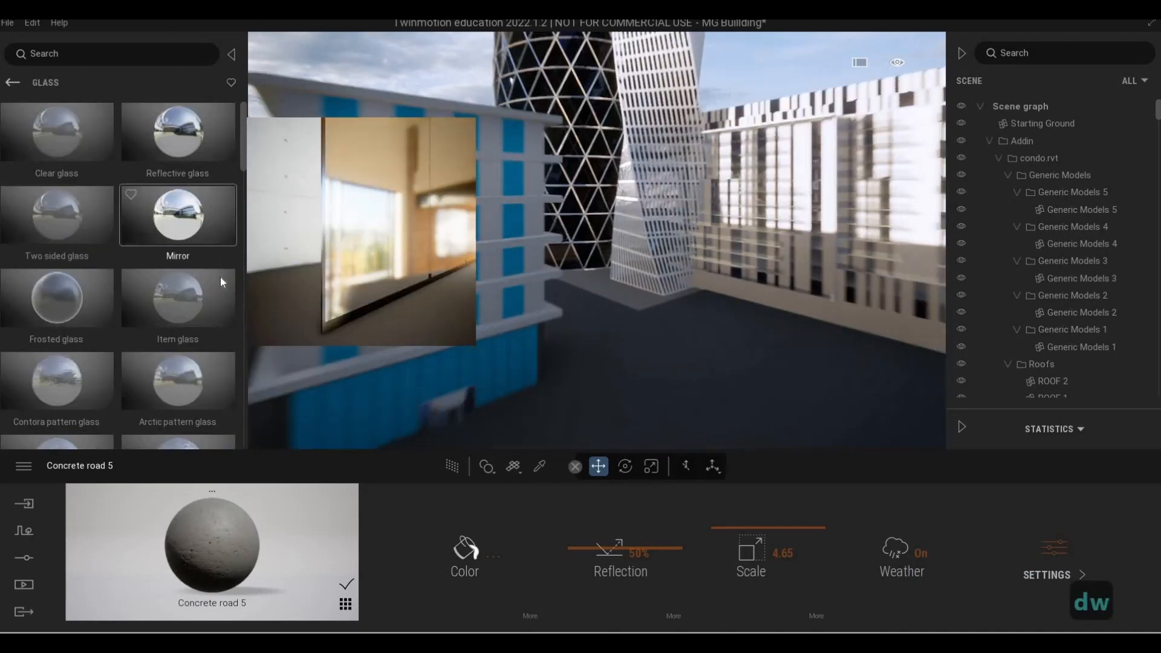
drag(199, 297, 540, 237)
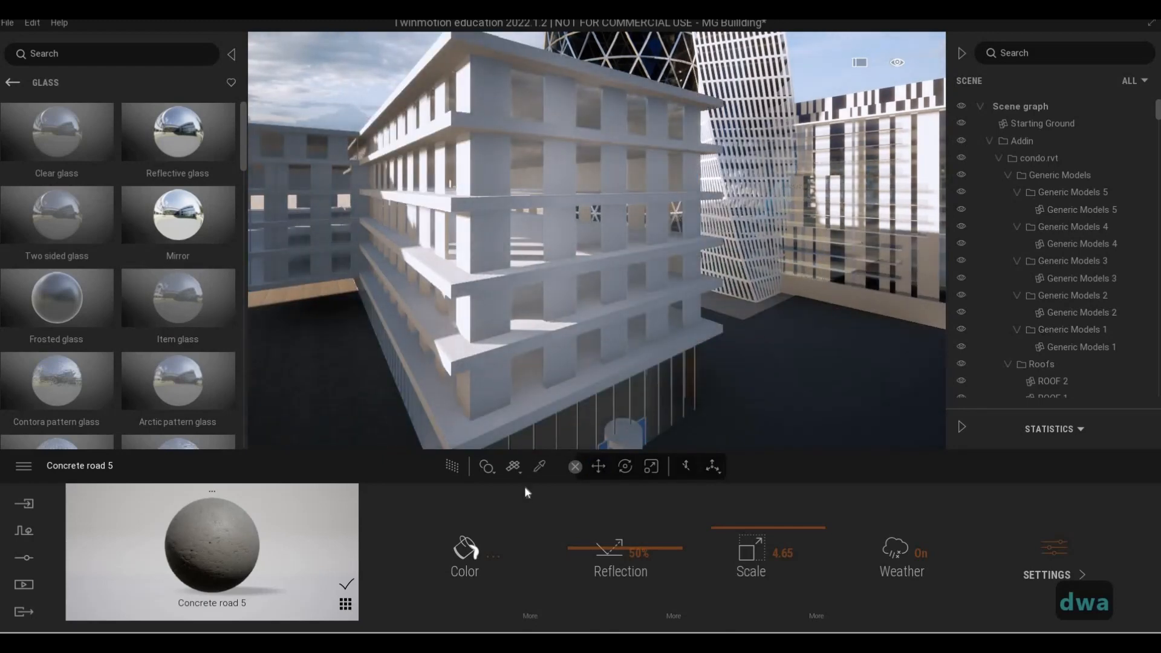
- Set the Item glass colour to light grey C5BDBD and accept it
drag(664, 545, 533, 553)
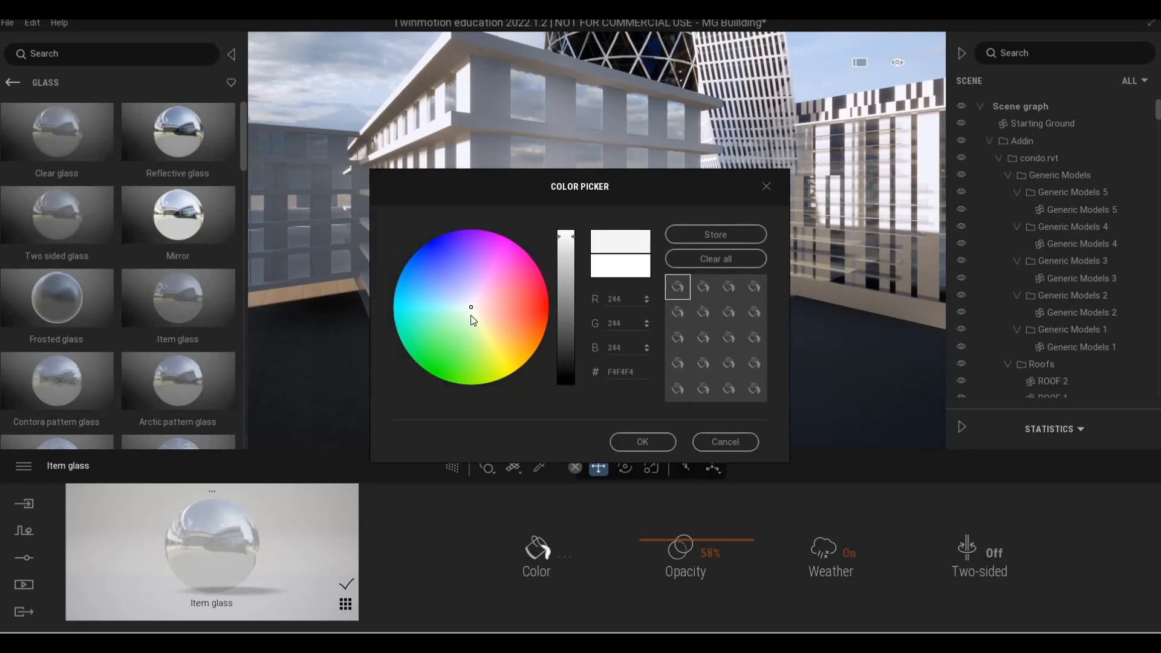
scroll(471, 316, down, 5)
click(469, 286)
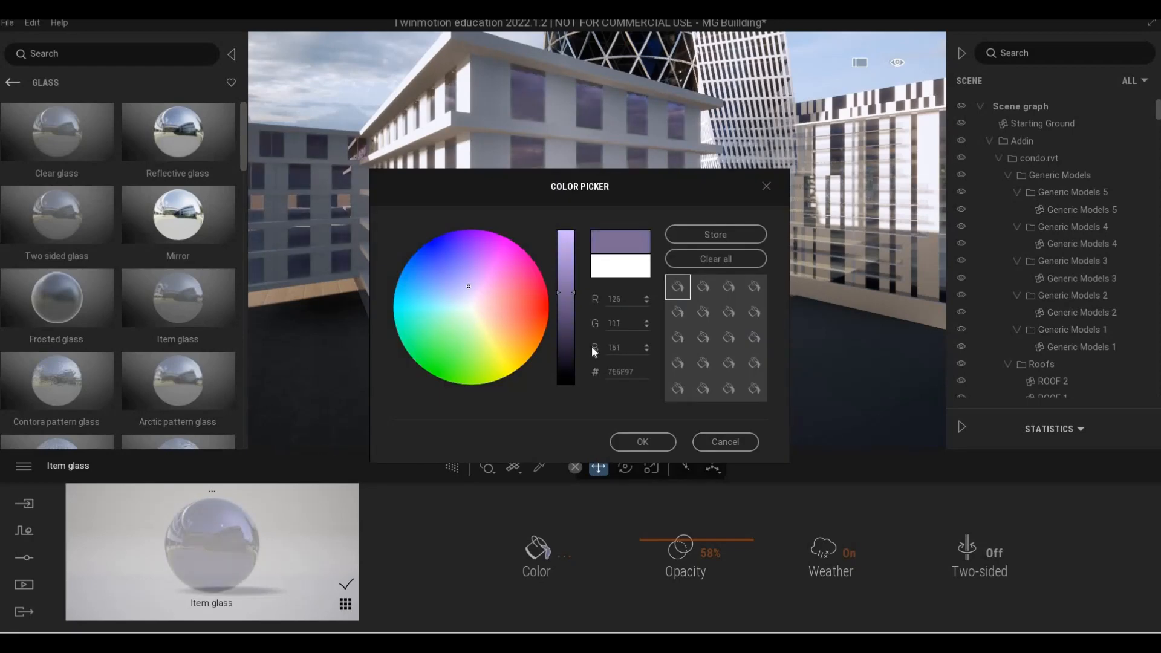
click(474, 305)
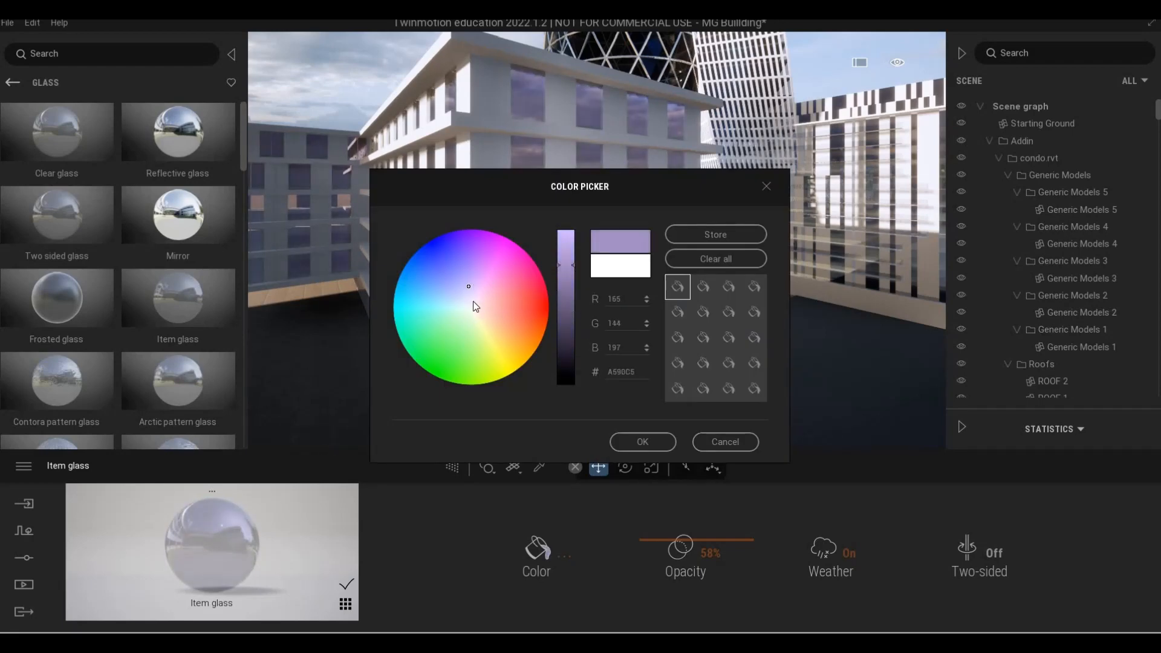
scroll(472, 302, up, 3)
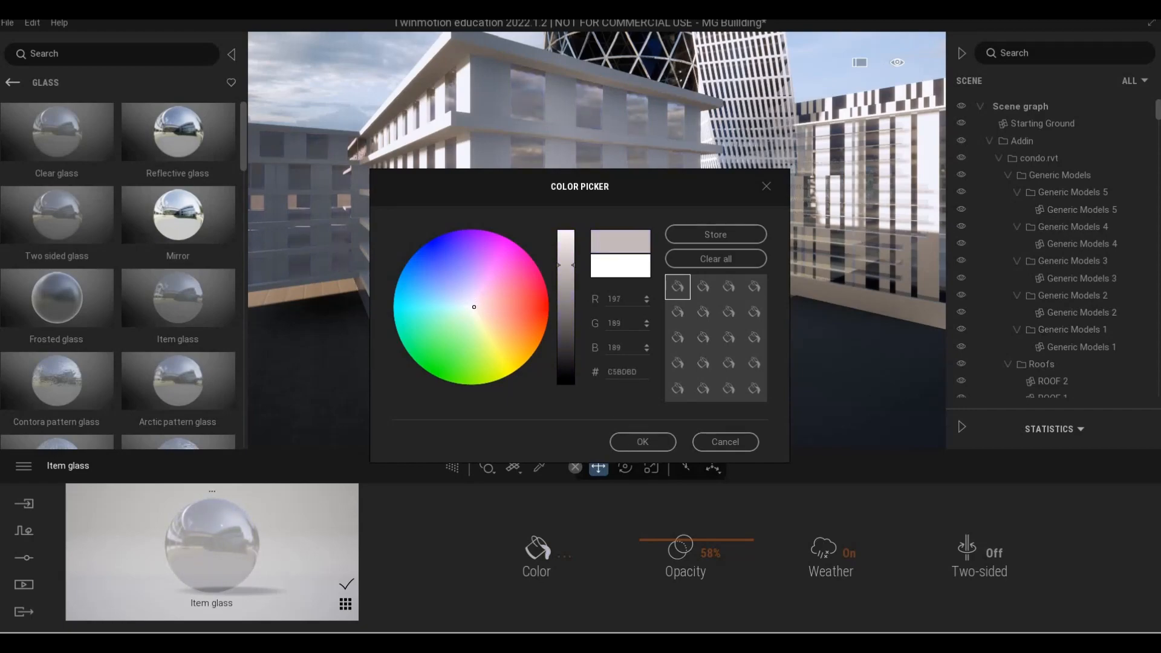
click(642, 441)
- Examine the round tower and its surrounding city buildings from several sides and heights
key(s)
key(a)
key(s)
key(a)
key(s)
key(s)
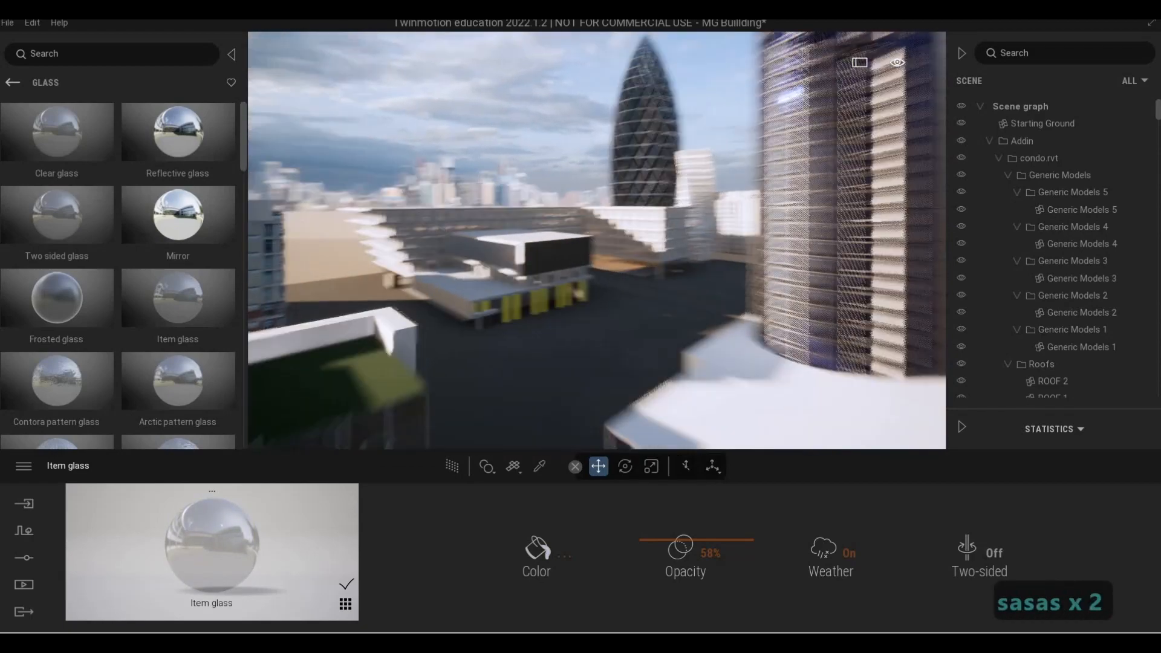
key(d)
key(w)
key(d)
key(w)
key(d)
key(w)
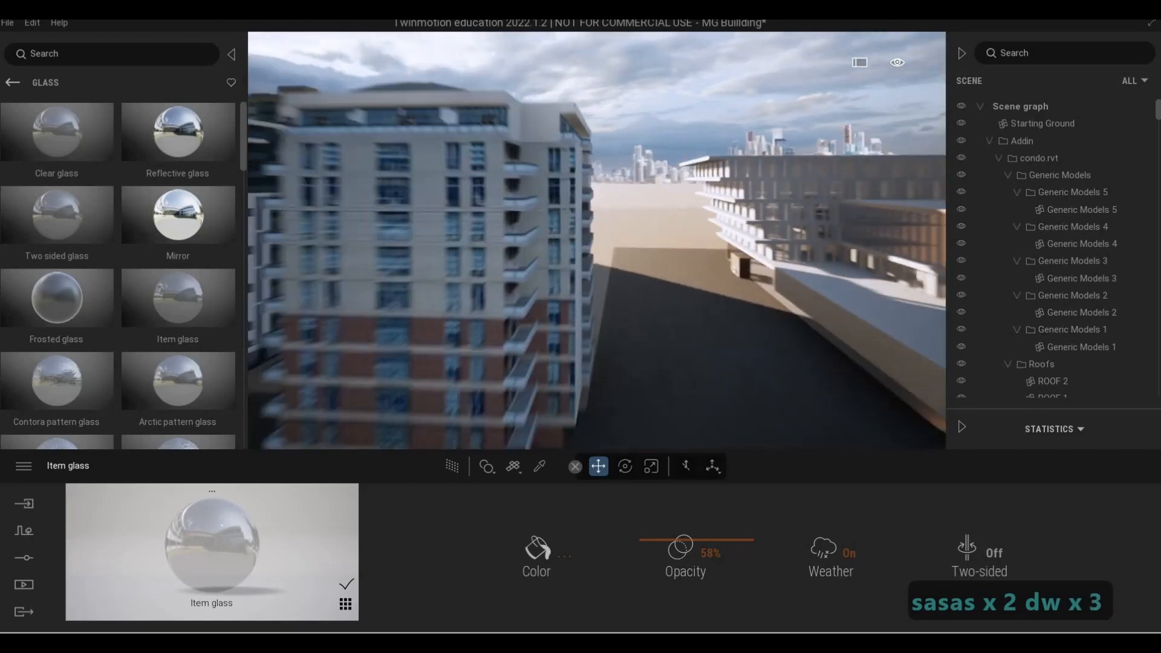
key(s)
key(s)
key(d)
key(d)
key(a)
key(e)
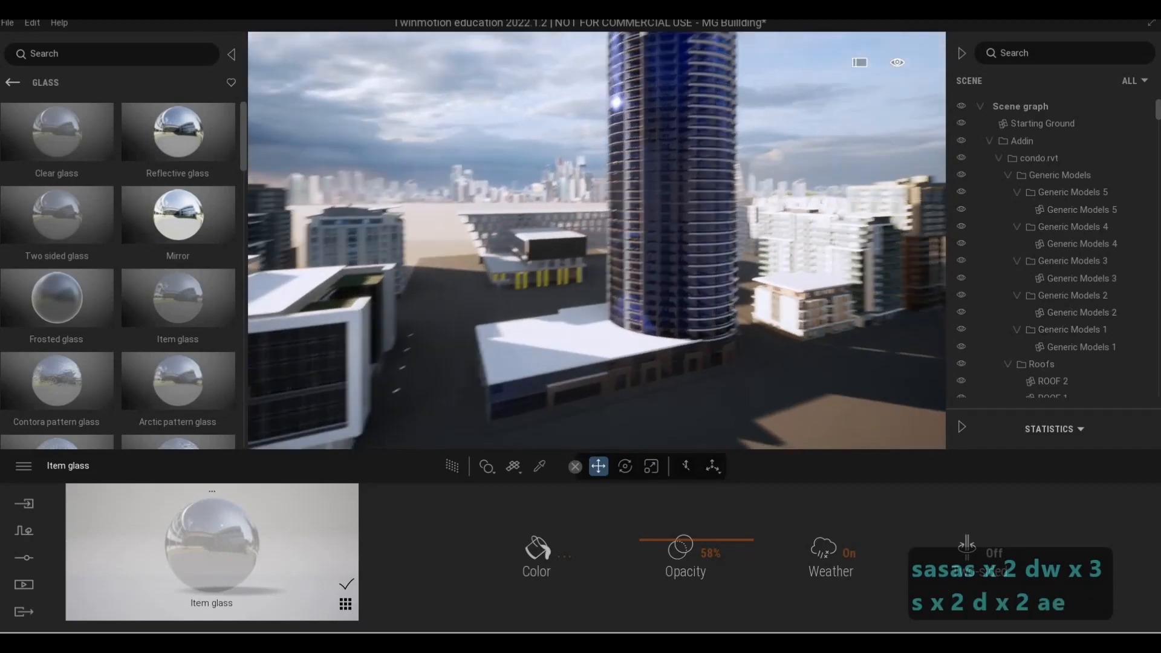
key(s)
key(a)
key(s)
key(e)
key(s)
key(a)
key(a)
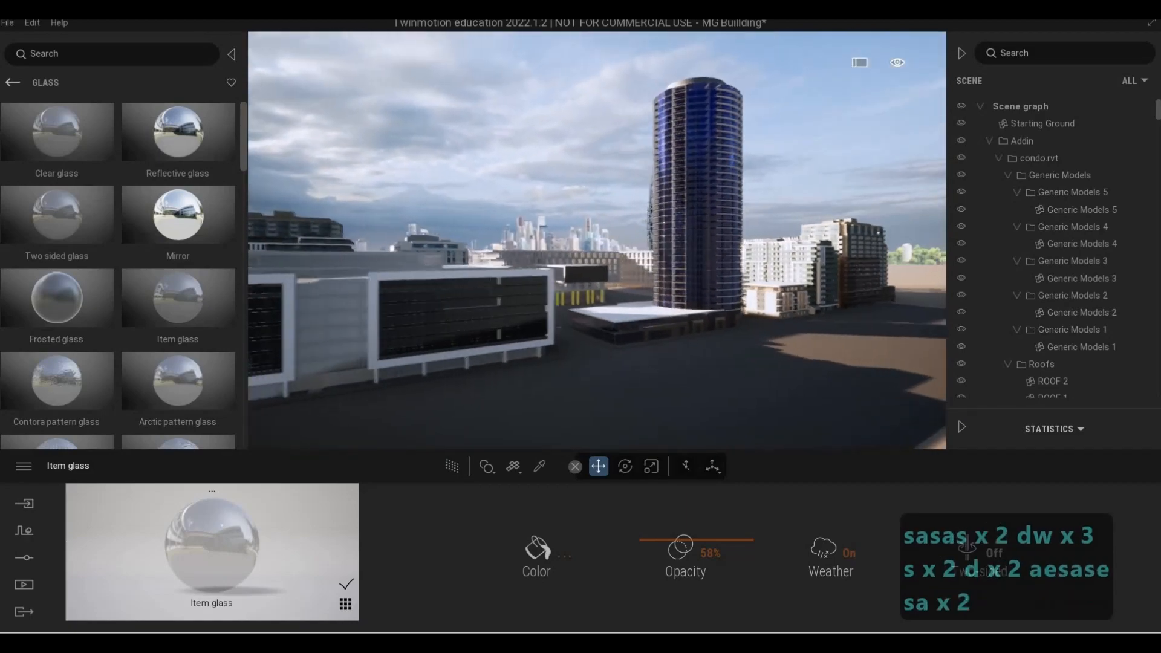
key(e)
key(w)
key(e)
key(w)
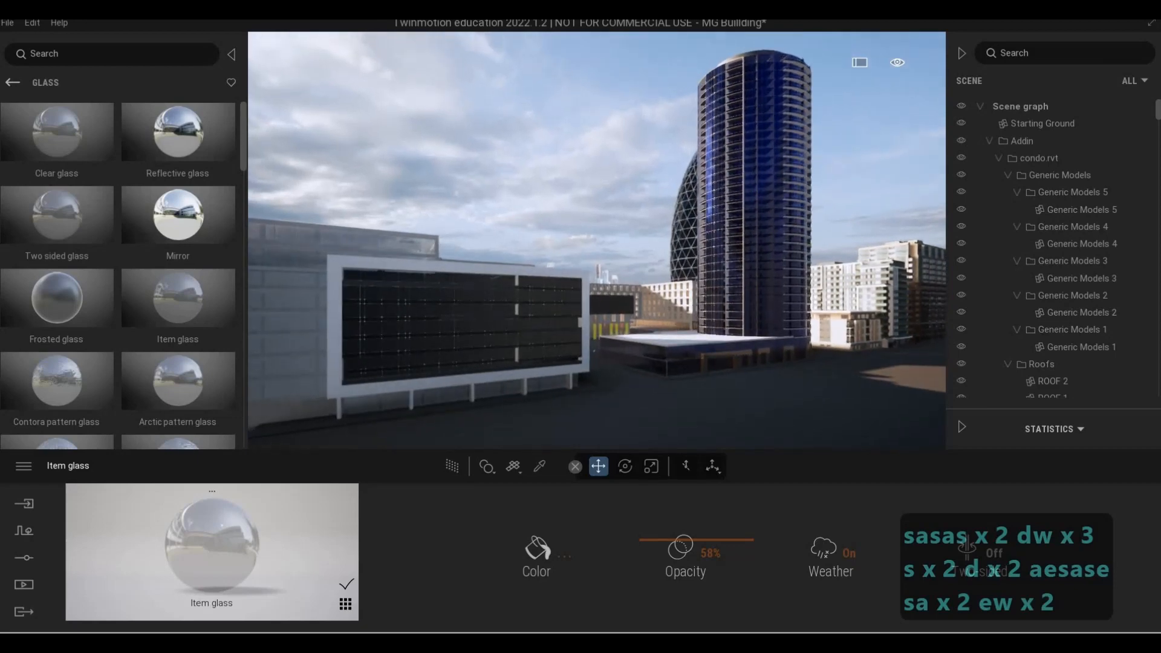
key(s)
key(w)
key(s)
key(a)
key(w)
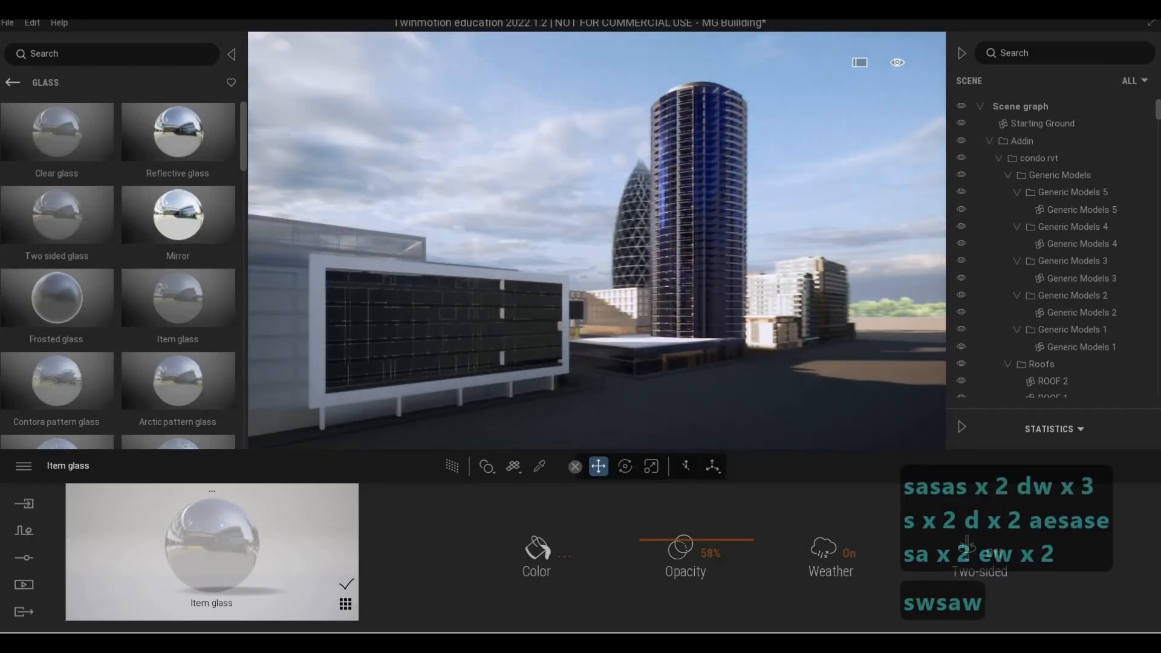
key(d)
key(e)
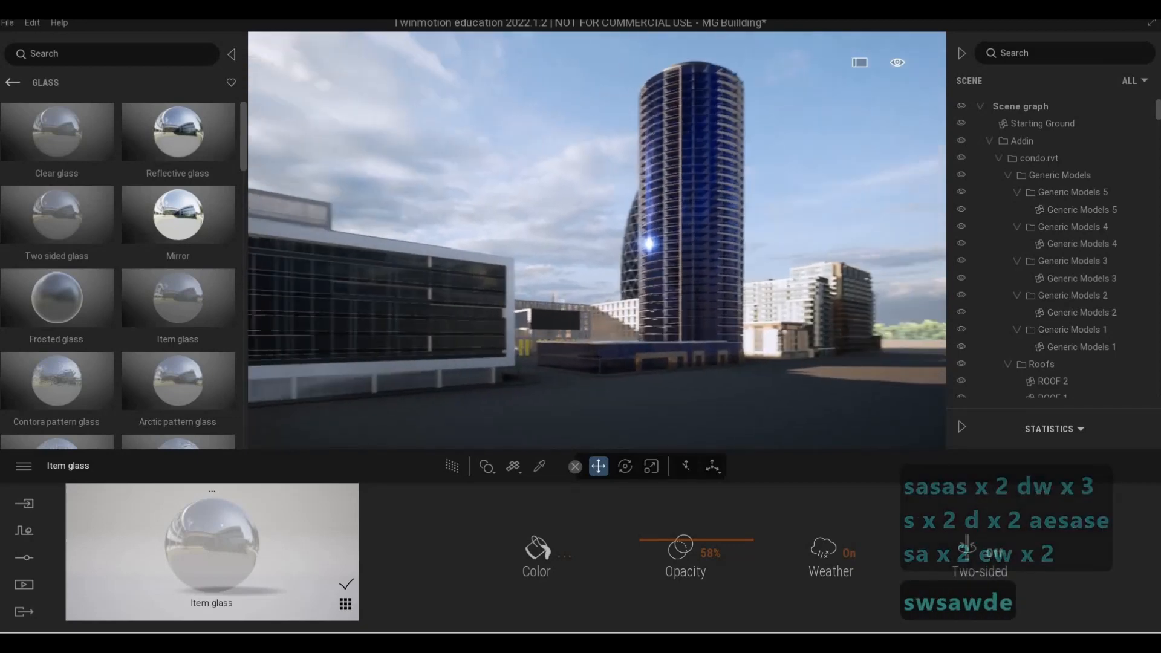
key(d)
key(d)
key(w)
key(d)
key(w)
key(d)
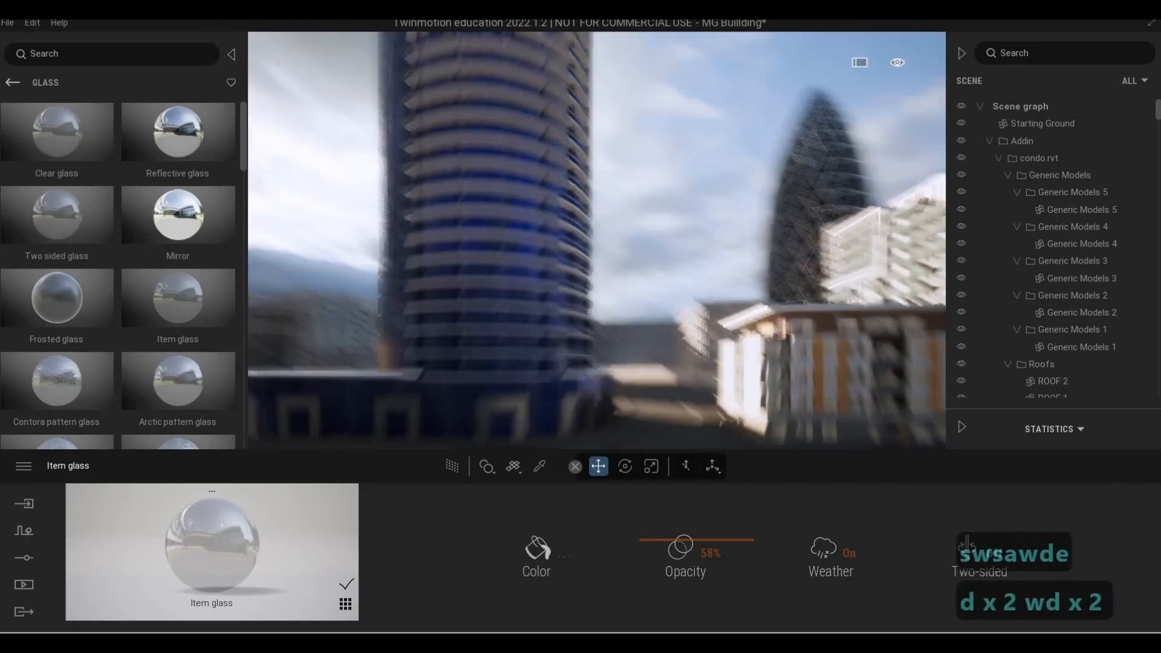
- Examine the tower's front from street level and from above, together with the neighbouring apartment buildings
key(s)
key(a)
key(s)
key(a)
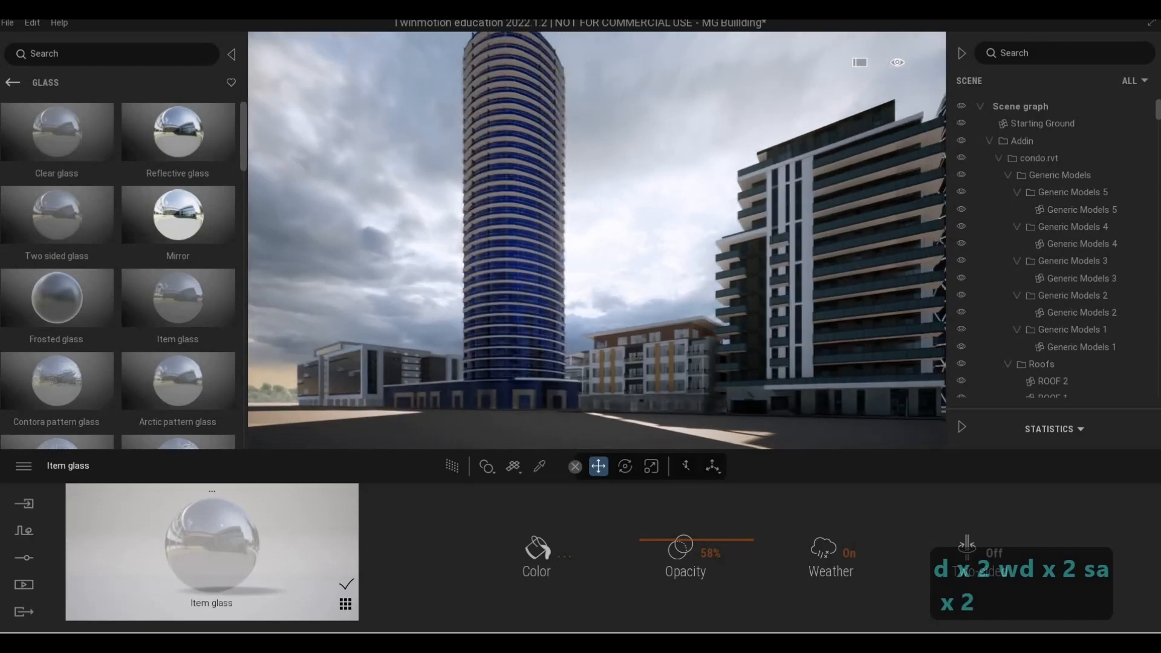
key(a)
key(s)
key(w)
key(w)
key(q)
key(s)
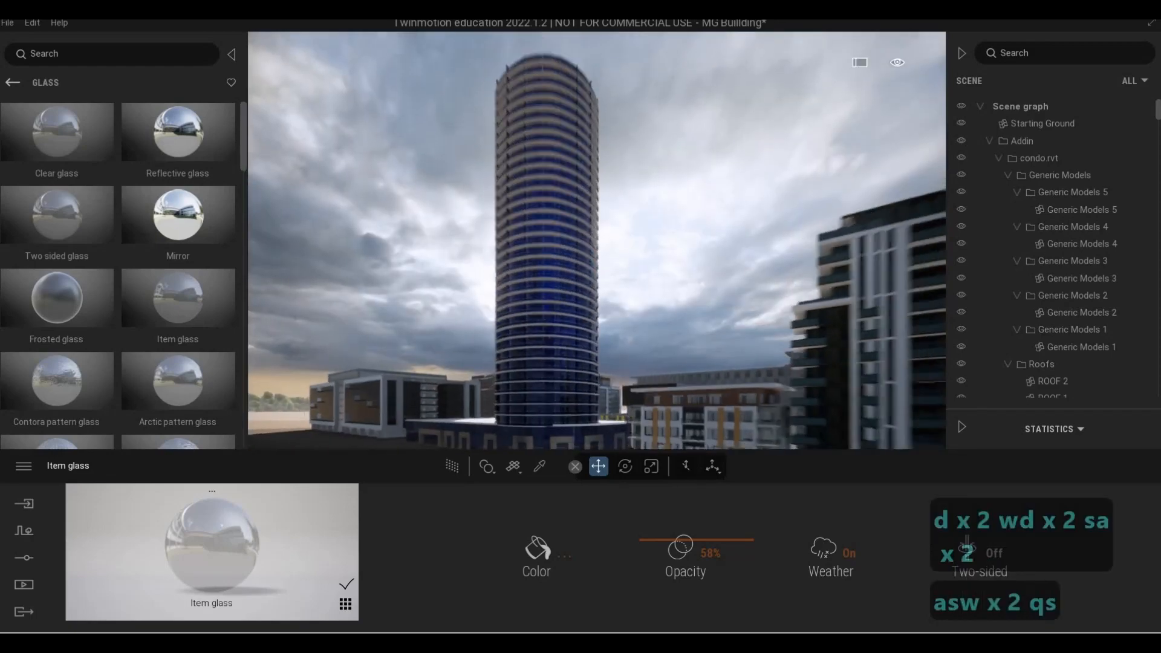
key(a)
key(s)
key(a)
key(s)
key(a)
key(s)
key(a)
key(w)
key(q)
key(s)
key(a)
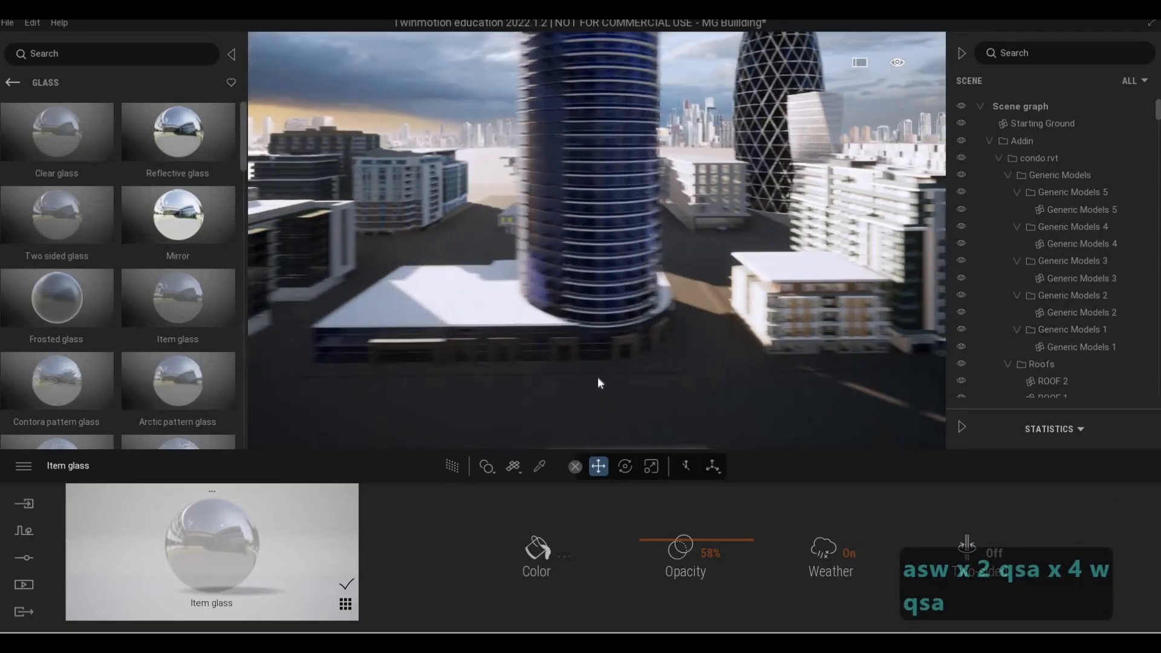
key(d)
key(d)
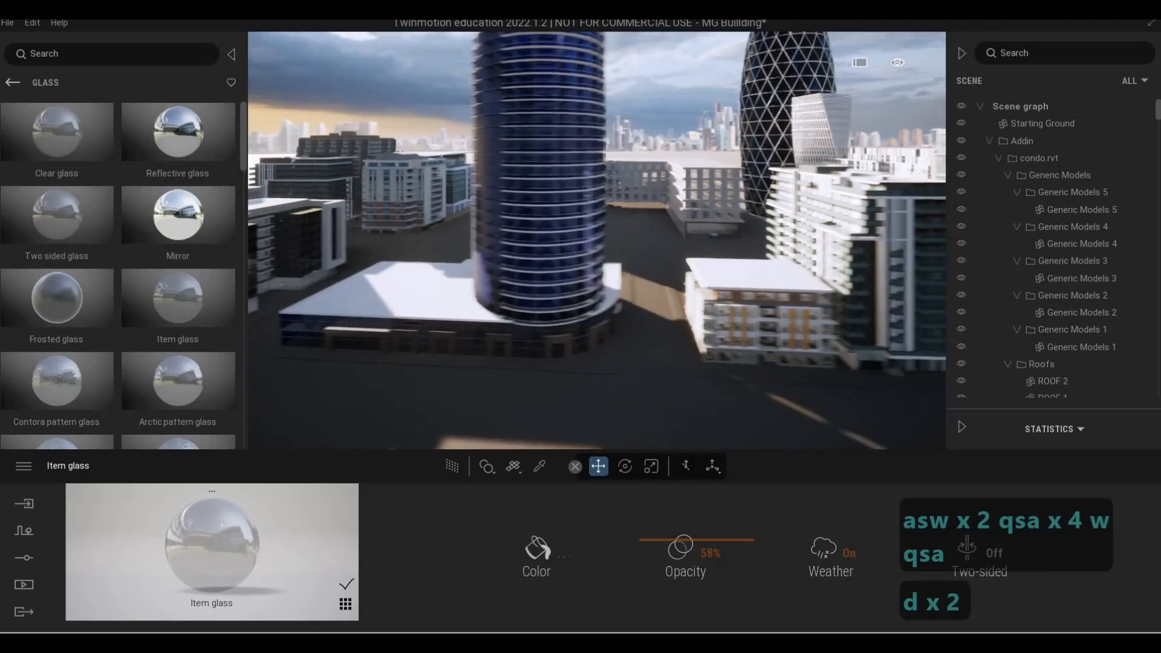
- Examine the ground and sidewalk edges in front of the apartment blocks beside the tower
key(e)
key(w)
key(d)
key(a)
key(a)
key(a)
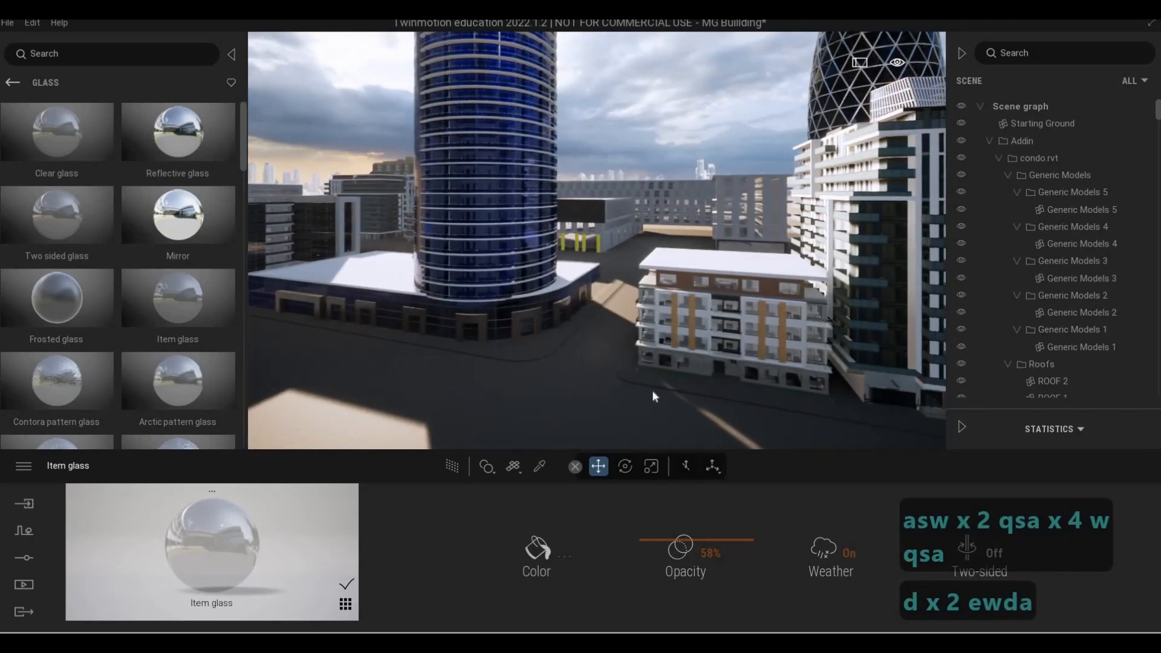
key(d)
key(d)
key(d)
key(w)
key(d)
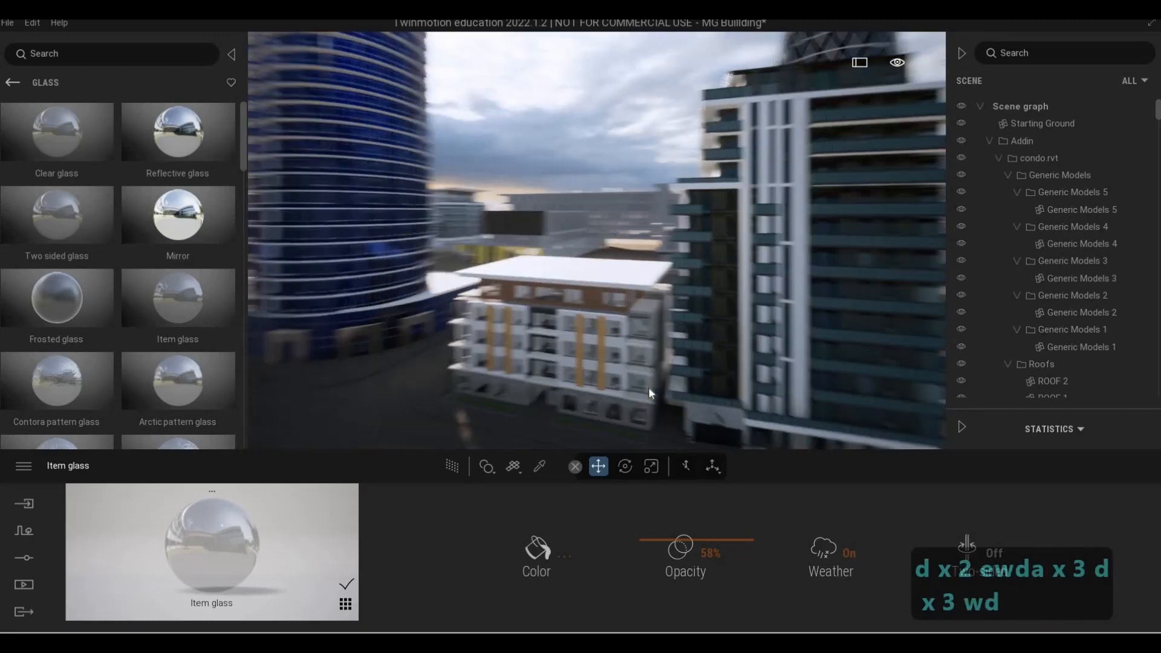
key(s)
key(e)
key(d)
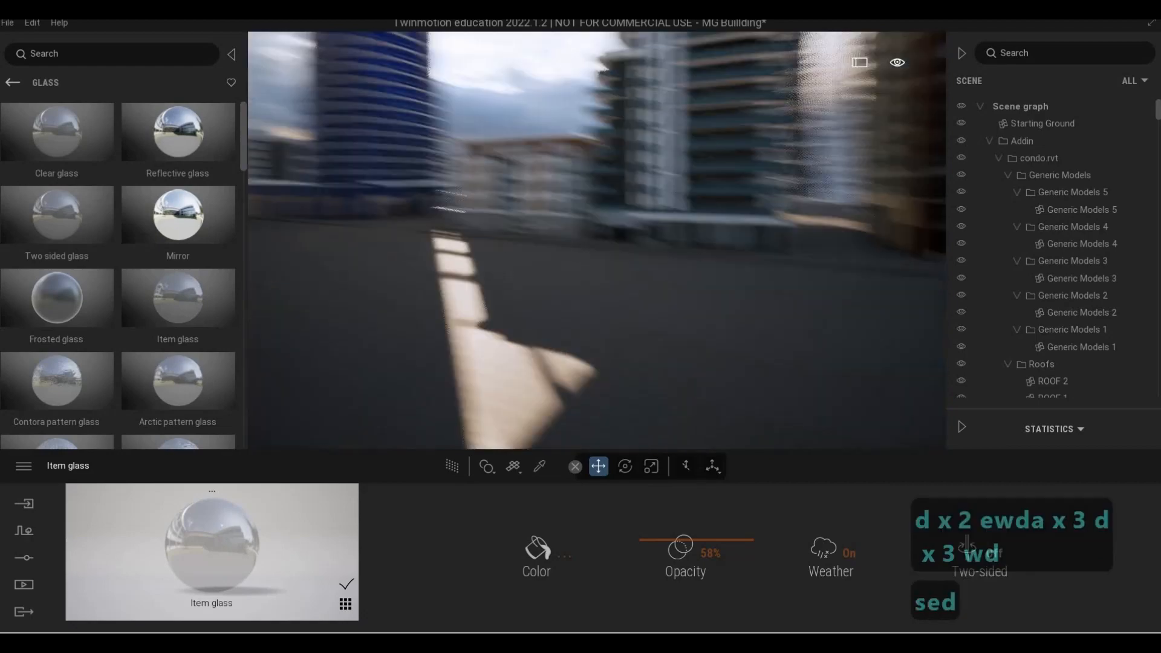
key(w)
key(q)
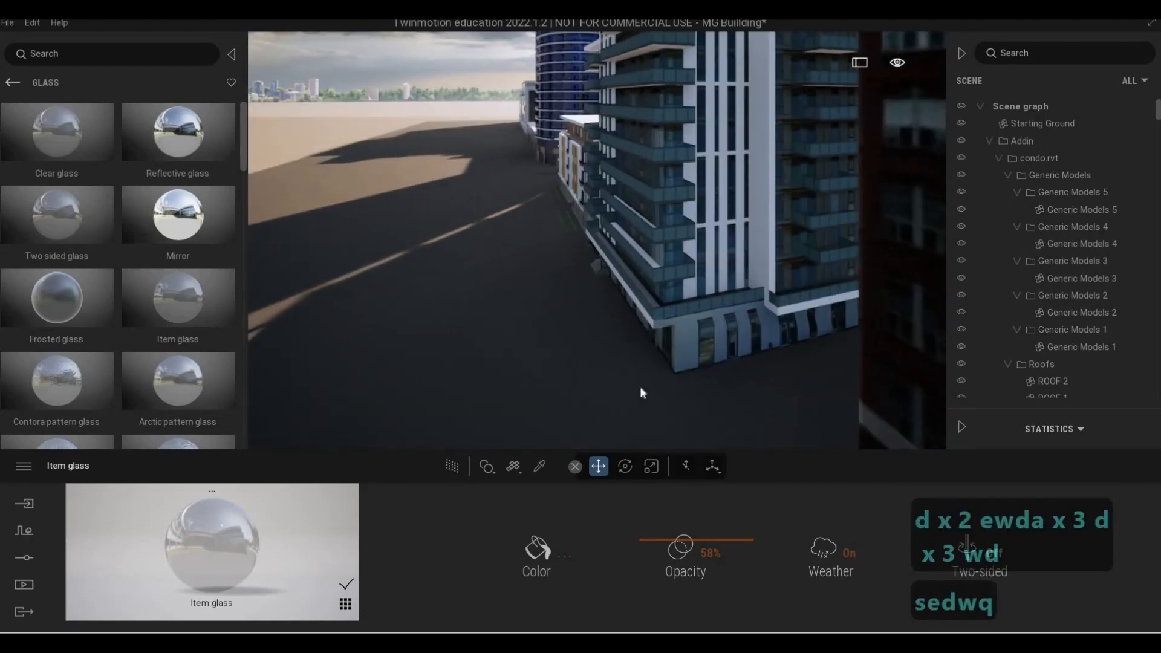
key(w)
key(e)
key(q)
key(s)
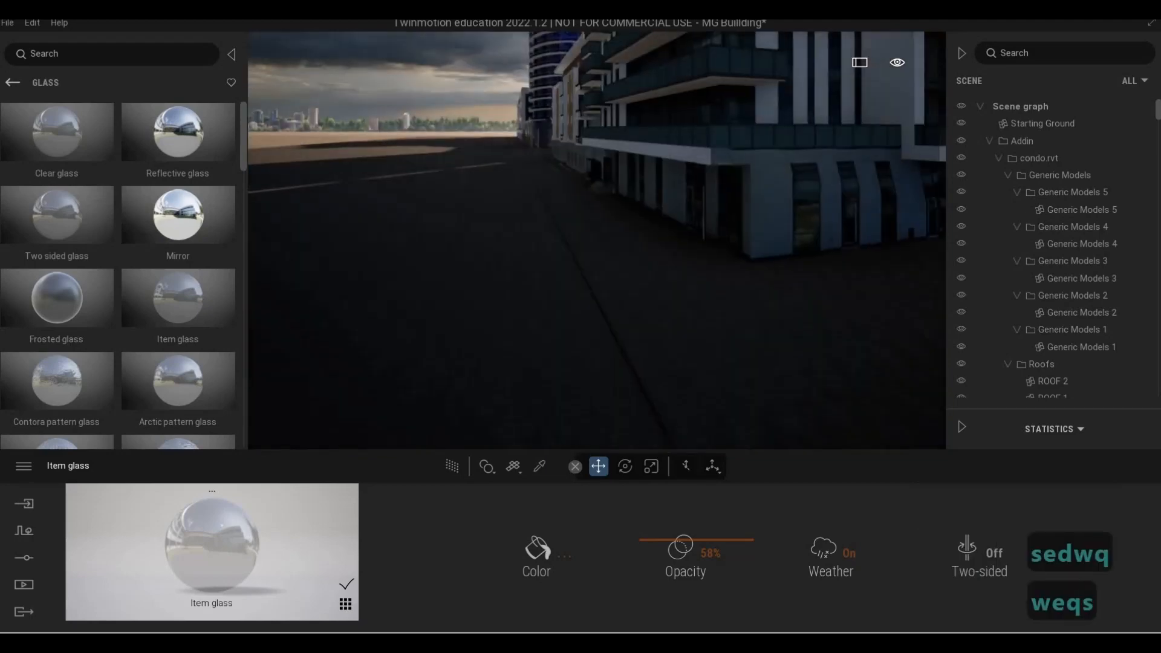
key(d)
key(a)
key(s)
key(q)
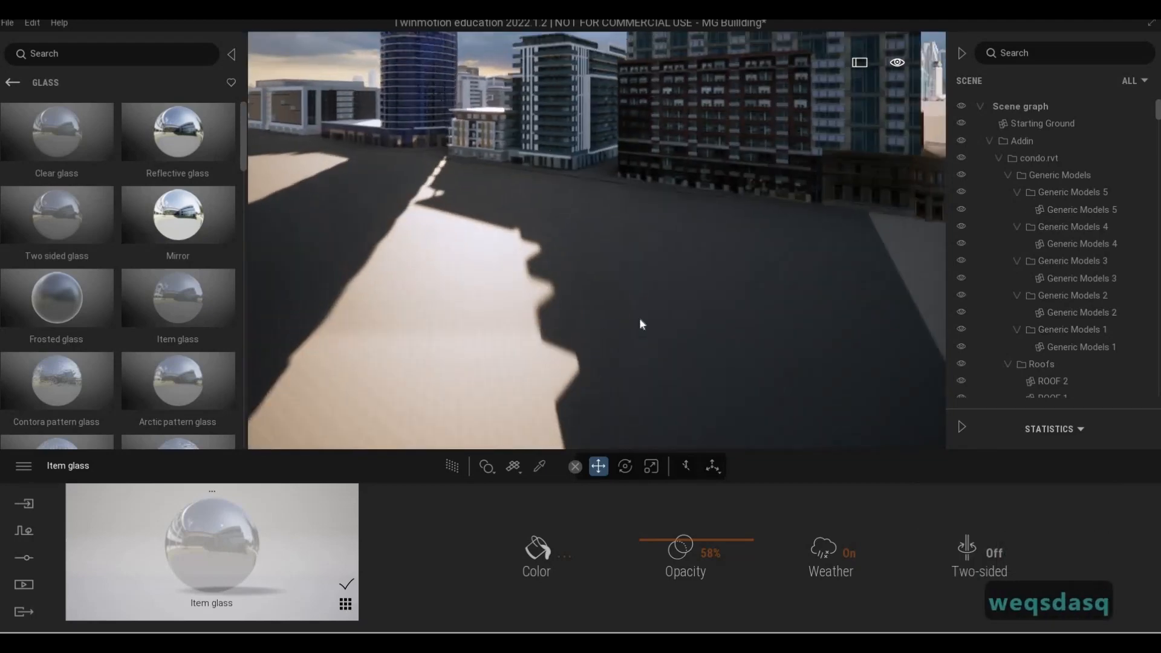
key(a)
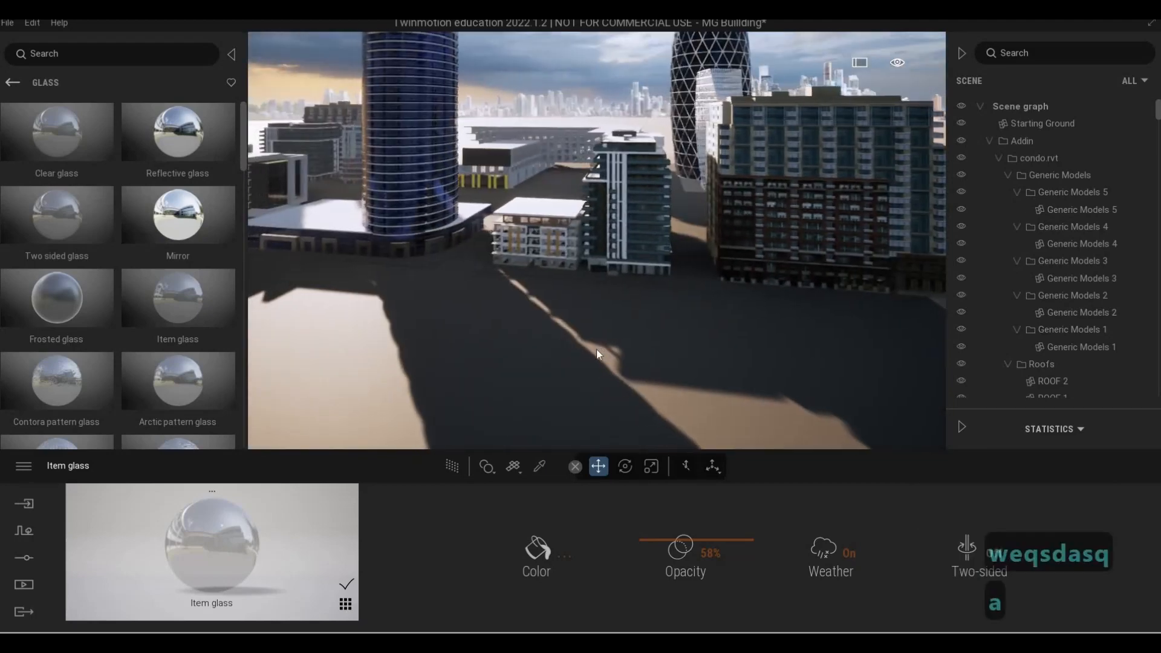
key(w)
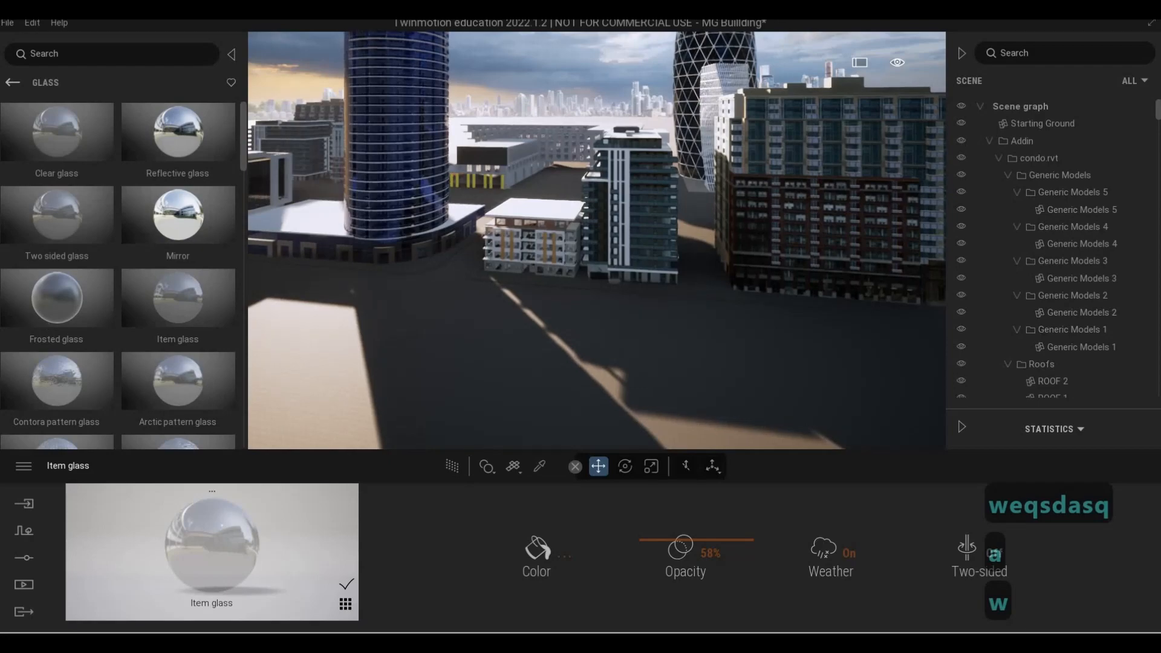
- Switch to the Revit condo model, select the large ground floor (FLOOR 6) in the 3D view and open its boundary for editing
key(alt+Tab)
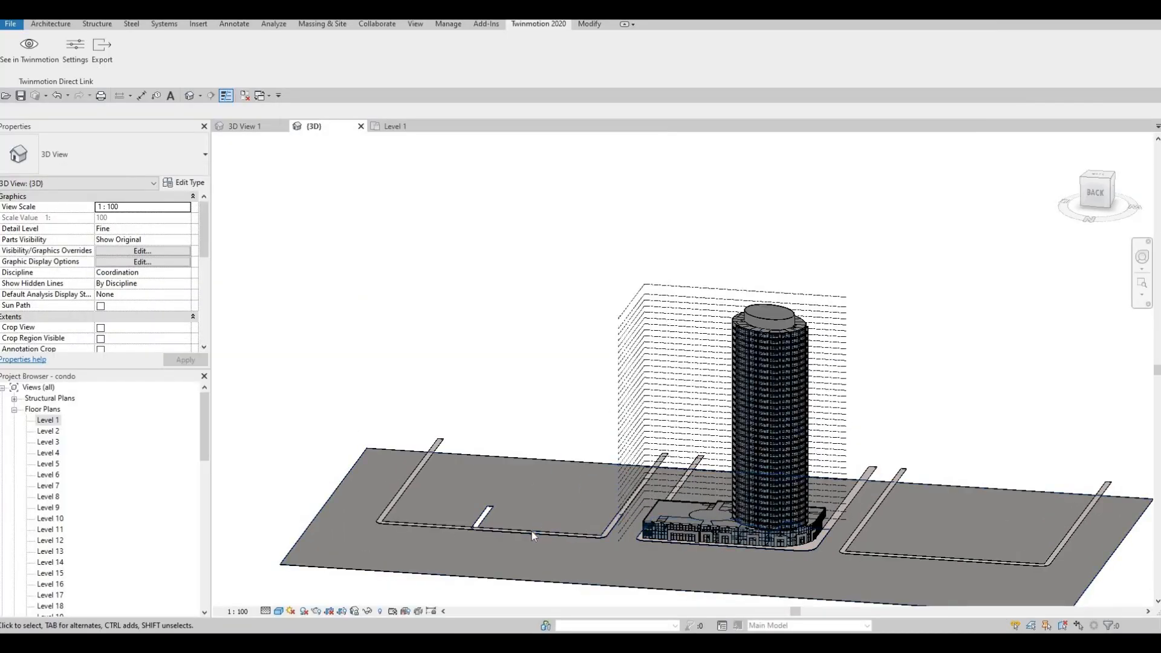
click(484, 521)
key(Escape)
key(Escape)
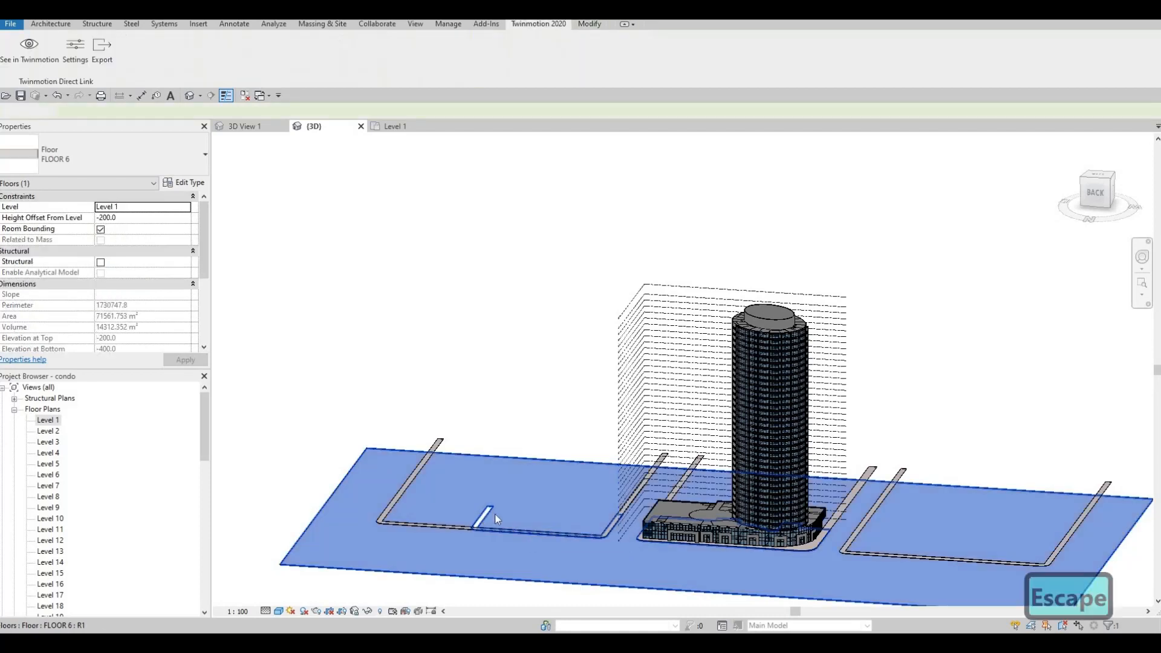
click(483, 517)
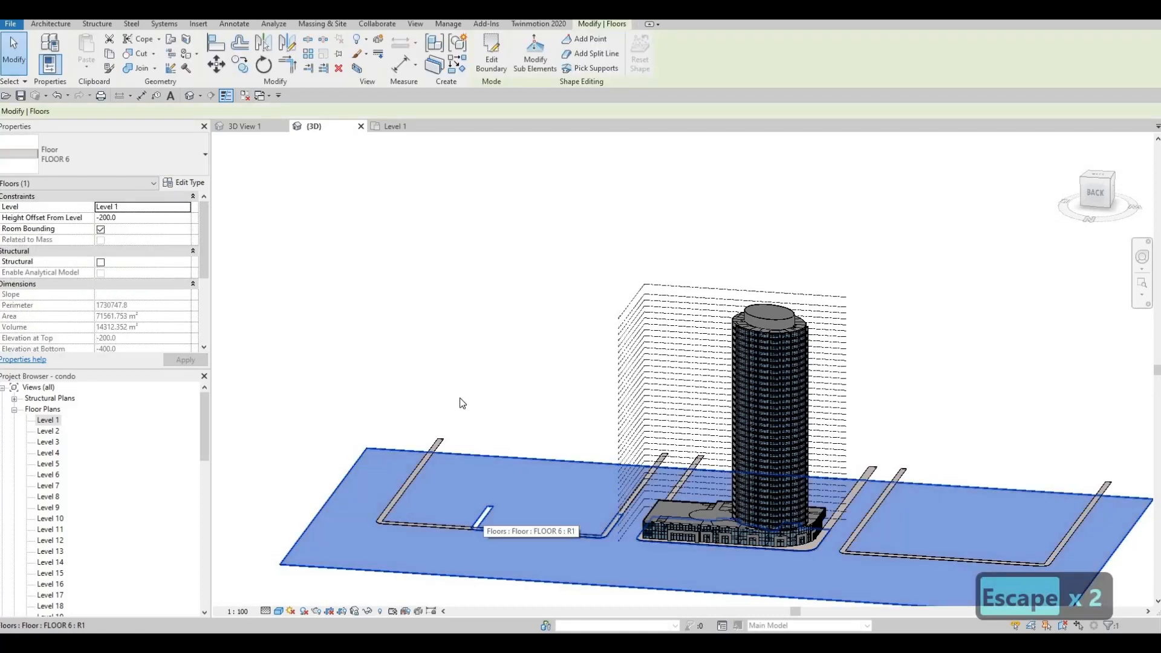
click(502, 62)
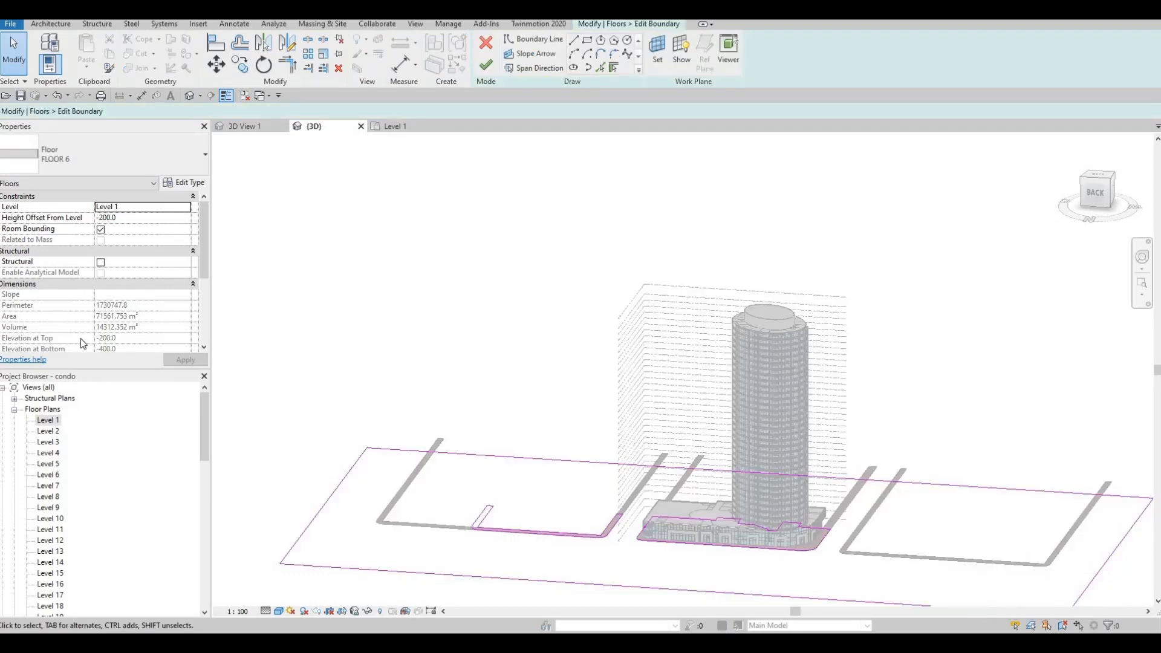
- Examine the ground floor's boundary lines around the tower block and the neighbouring block in the Level 1 floor plan
double_click(48, 420)
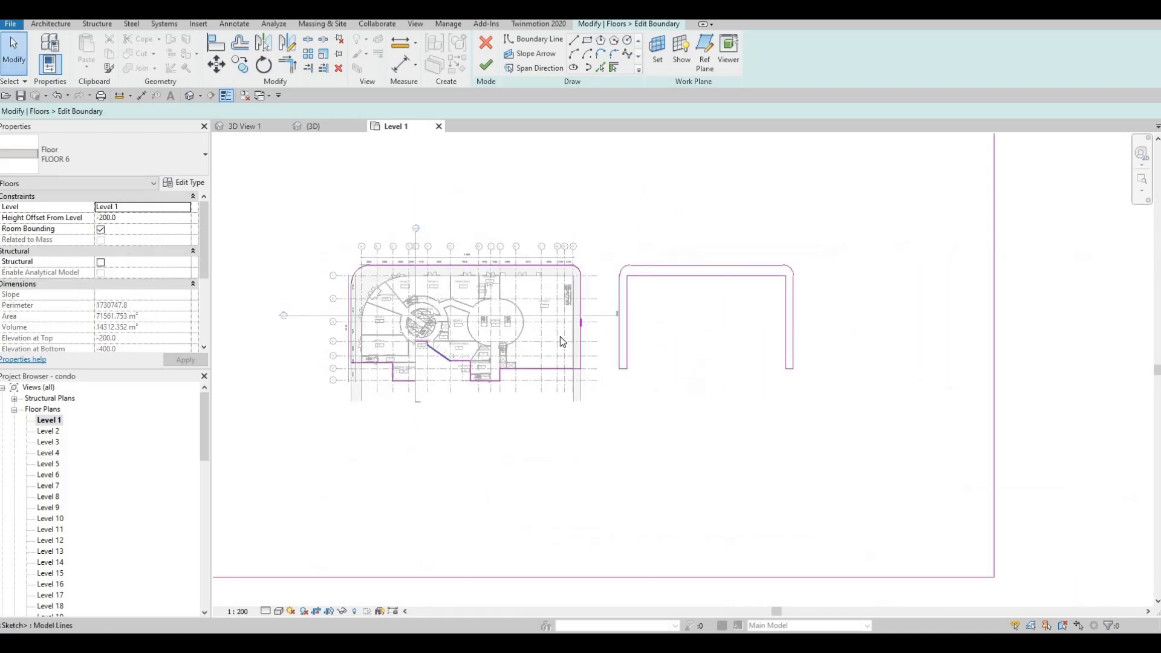
middle_drag(607, 376, 598, 366)
scroll(598, 366, down, 1)
middle_drag(581, 320, 635, 312)
scroll(632, 305, up, 1)
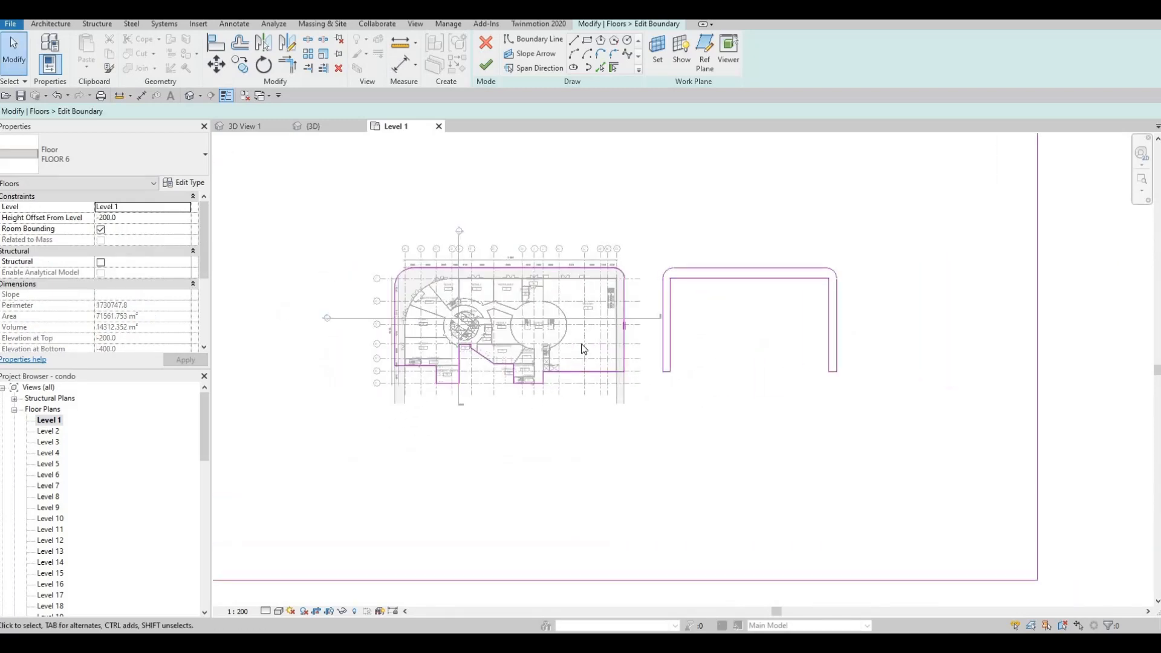
key(Escape)
middle_drag(478, 390, 553, 346)
scroll(570, 410, up, 1)
middle_drag(570, 410, 572, 437)
middle_drag(771, 255, 776, 321)
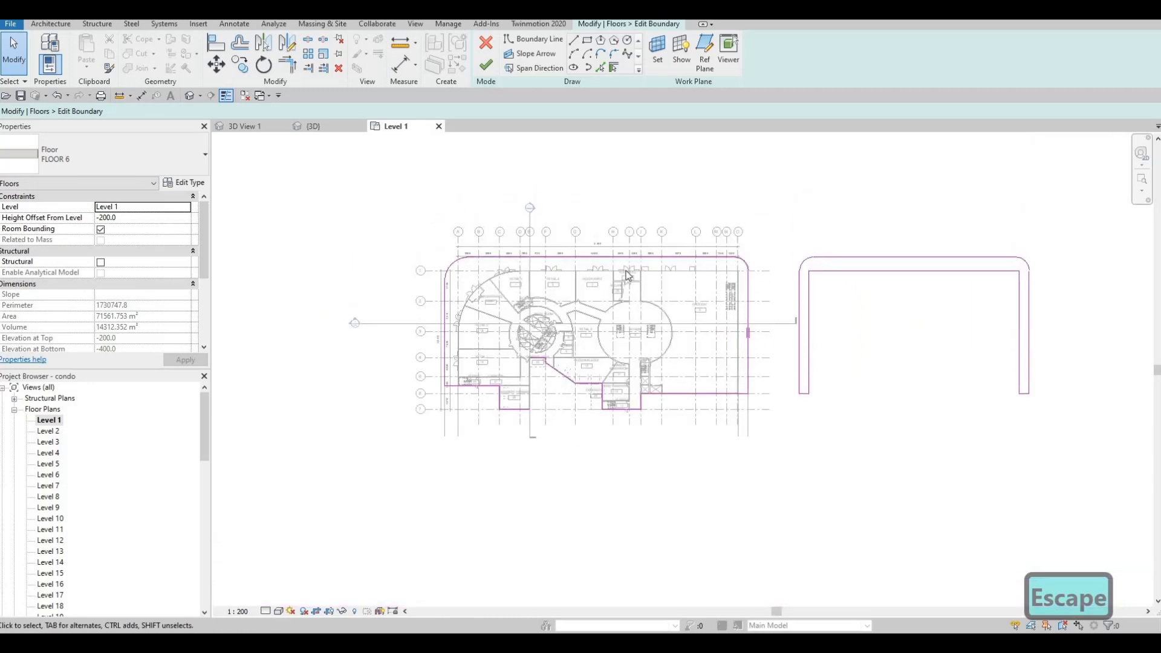
middle_drag(386, 243, 524, 236)
scroll(525, 236, down, 4)
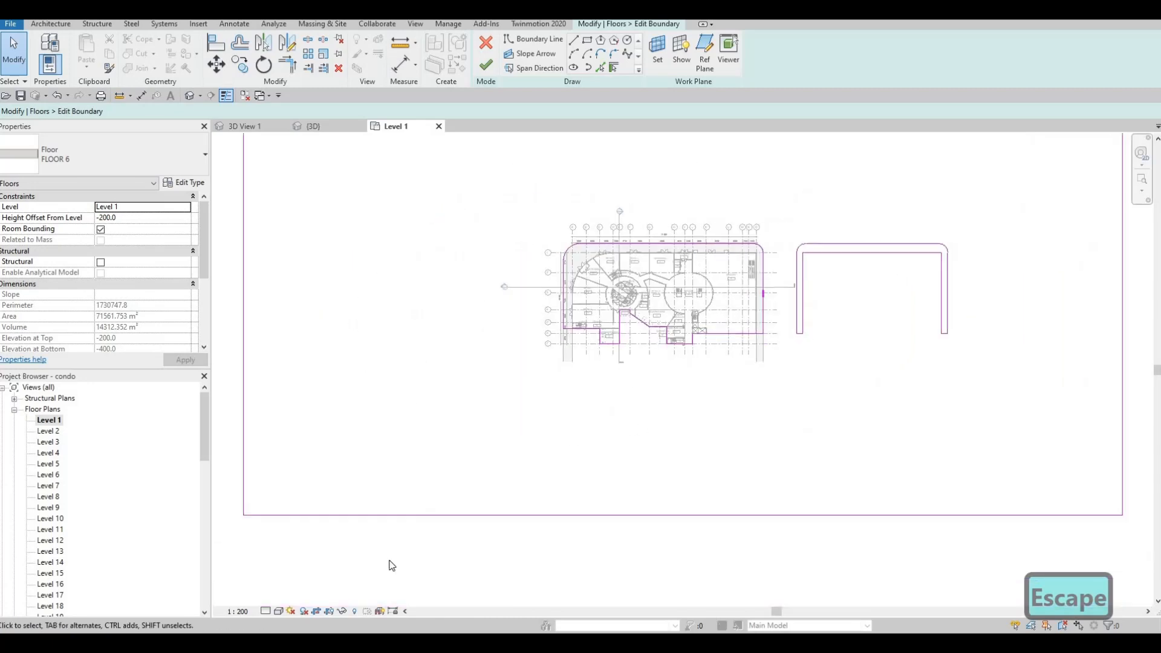
- Show the crop region of the Level 1 floor plan
click(328, 610)
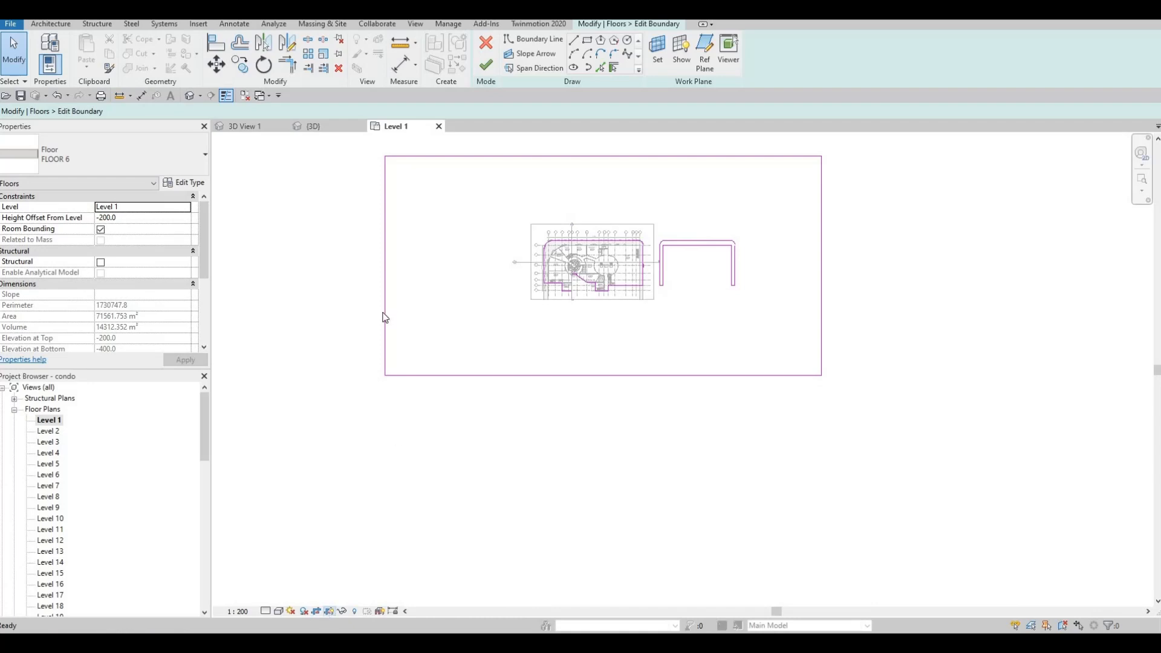
click(341, 611)
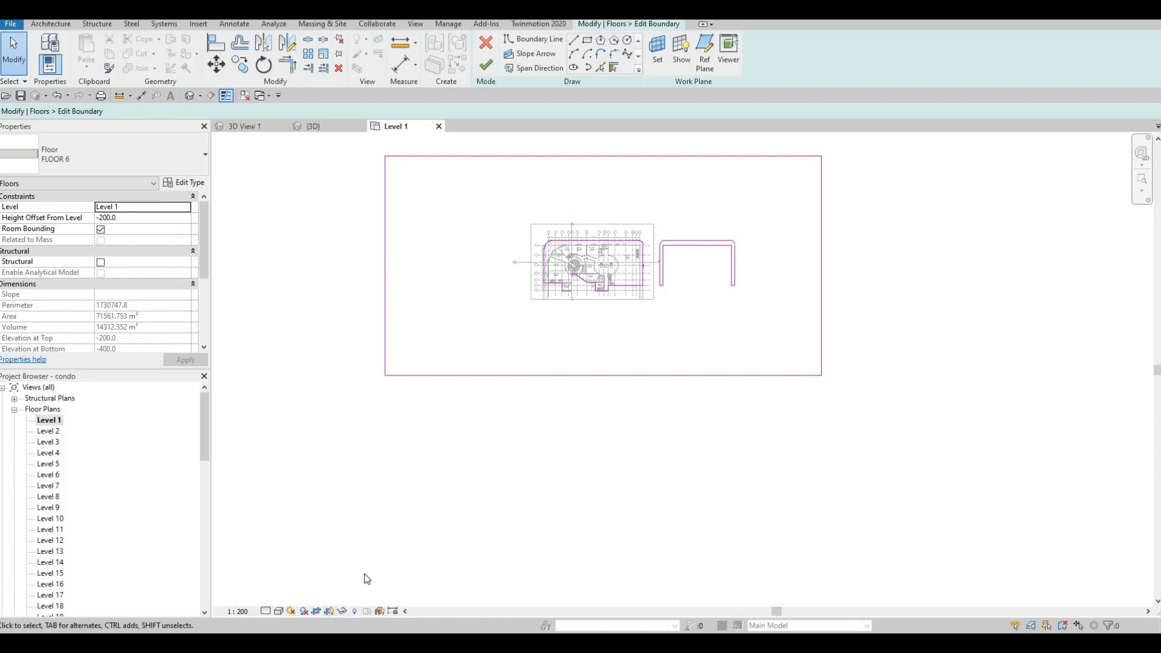
key(Escape)
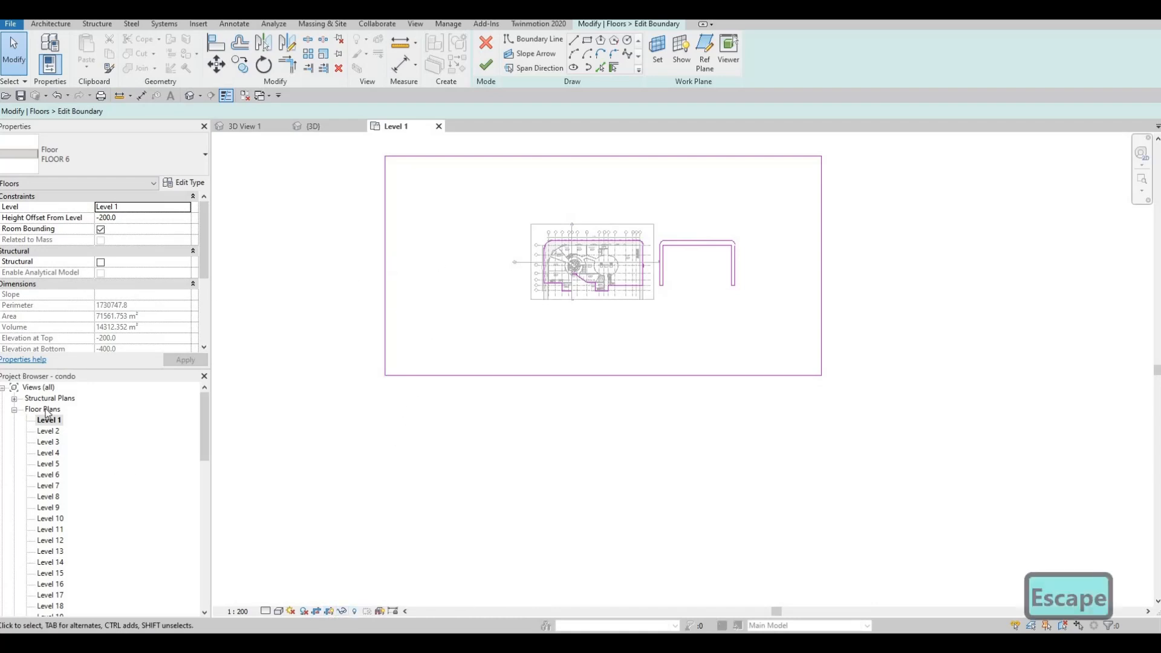
- In the 3D view, move the long outer boundary line of the neighbouring block's sidewalk outward to a temporary distance of 10000 mm
click(315, 127)
mouse_move(681, 471)
shift+middle_down()
mouse_move(744, 521)
mouse_move(655, 565)
mouse_move(663, 550)
shift+middle_up()
scroll(677, 517, up, 6)
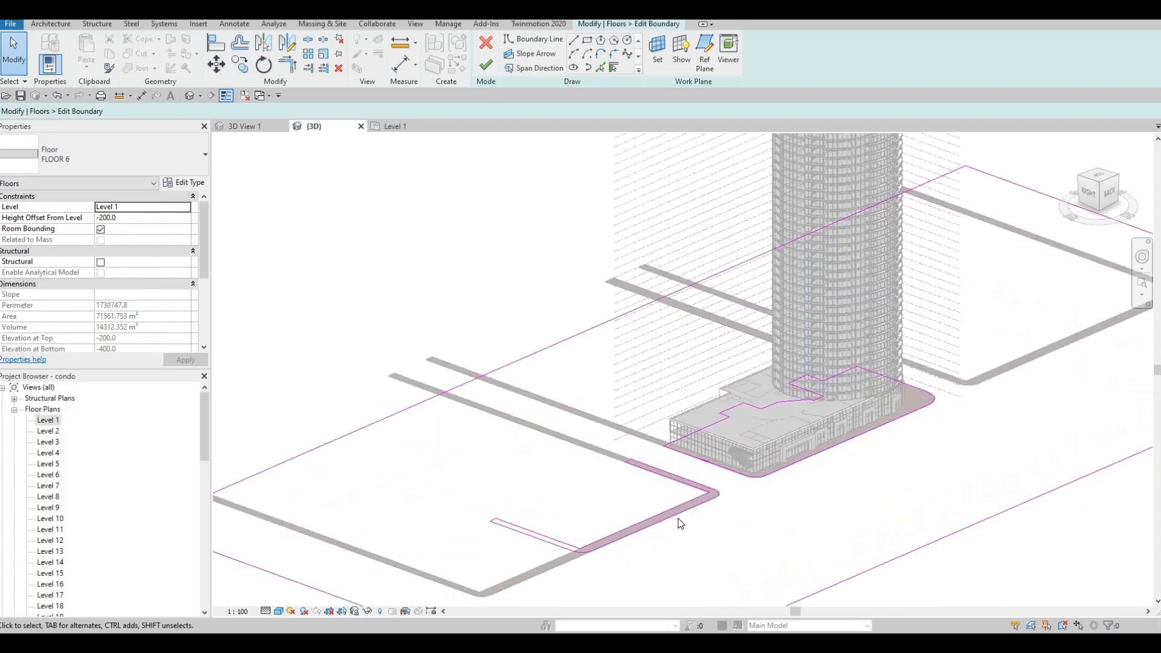
key(Escape)
click(694, 482)
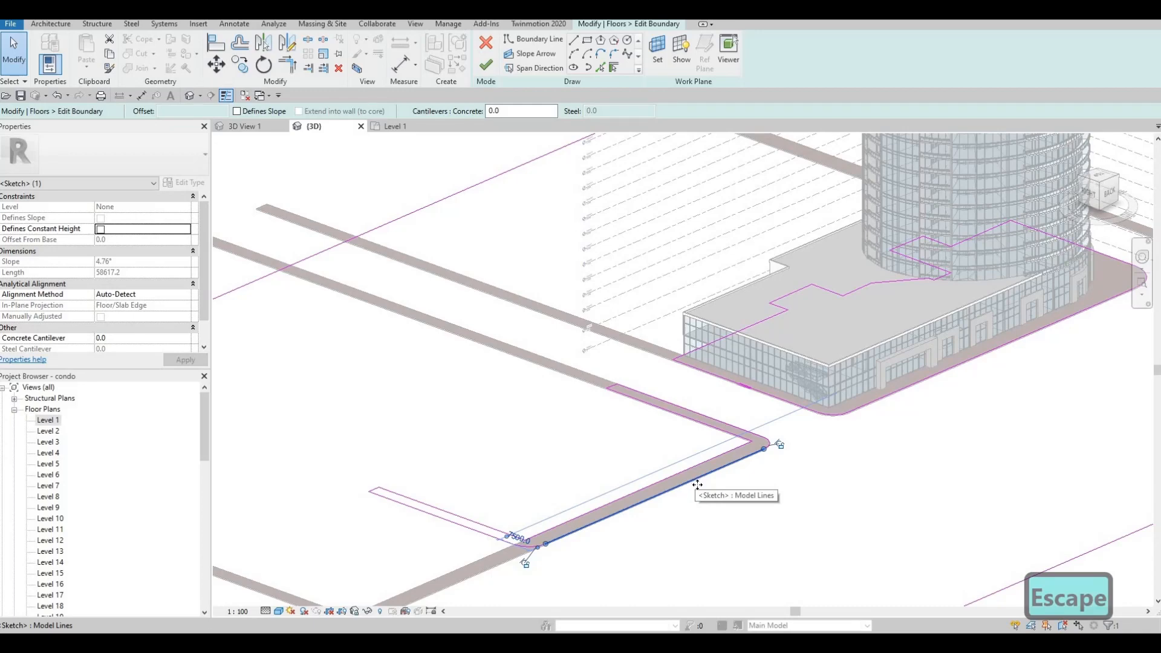
drag(721, 495, 717, 491)
key(Escape)
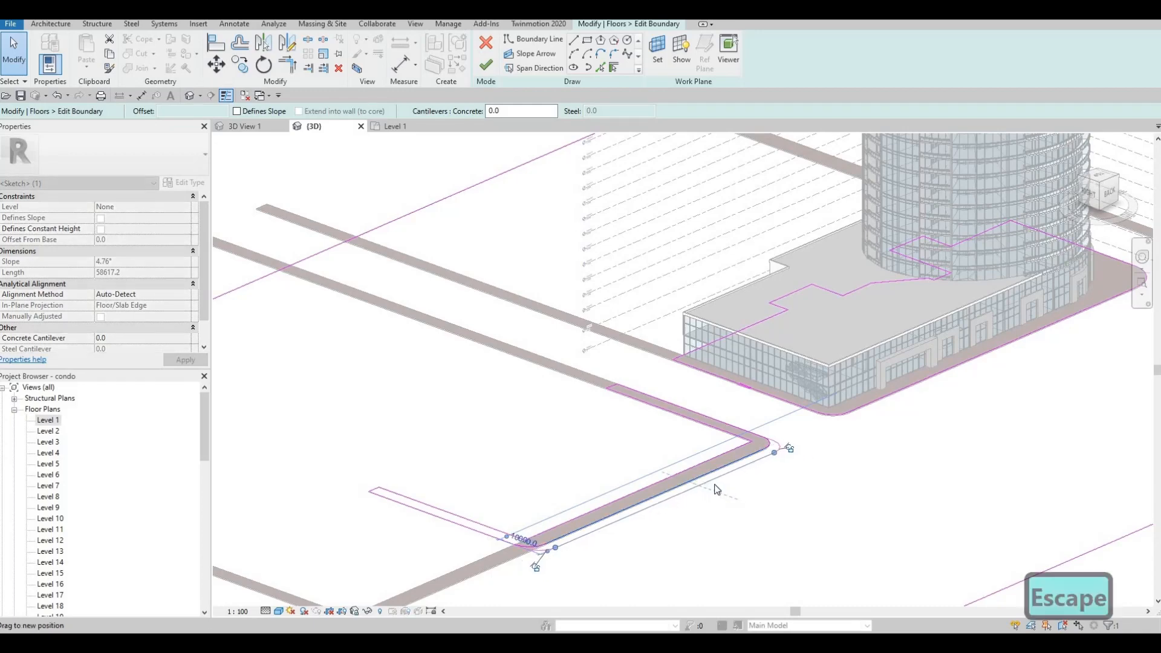
key(Escape)
- Align the tower block's street-side boundary line with the neighbouring block's outer line, and finish the ground floor's boundary edit
key(a)
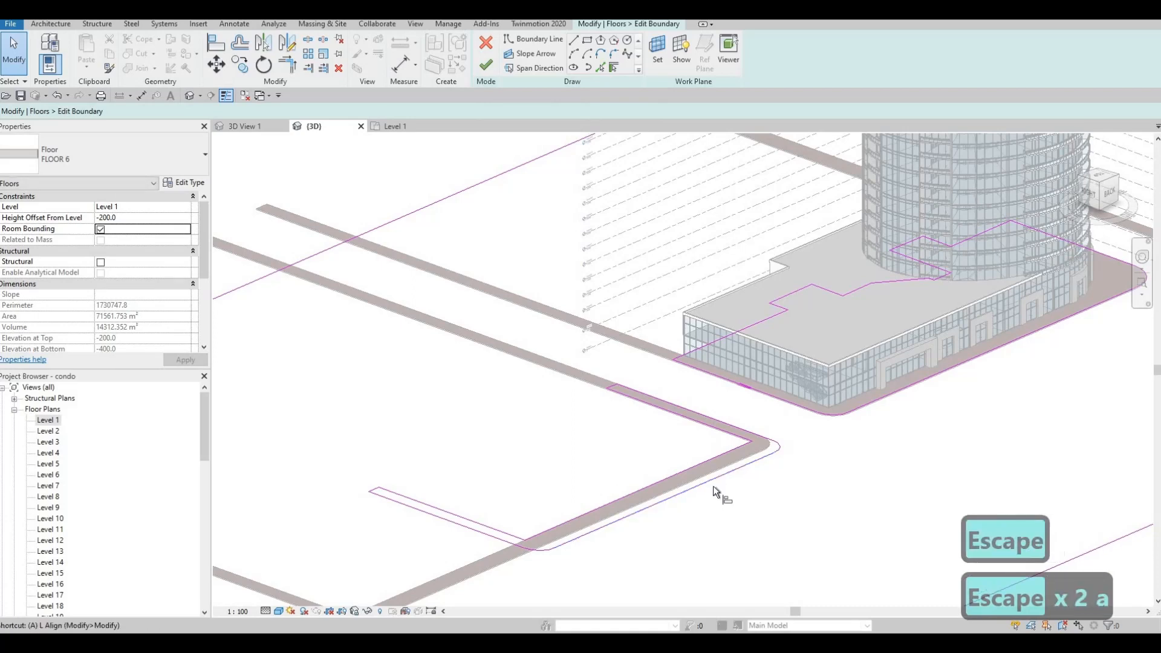
key(l)
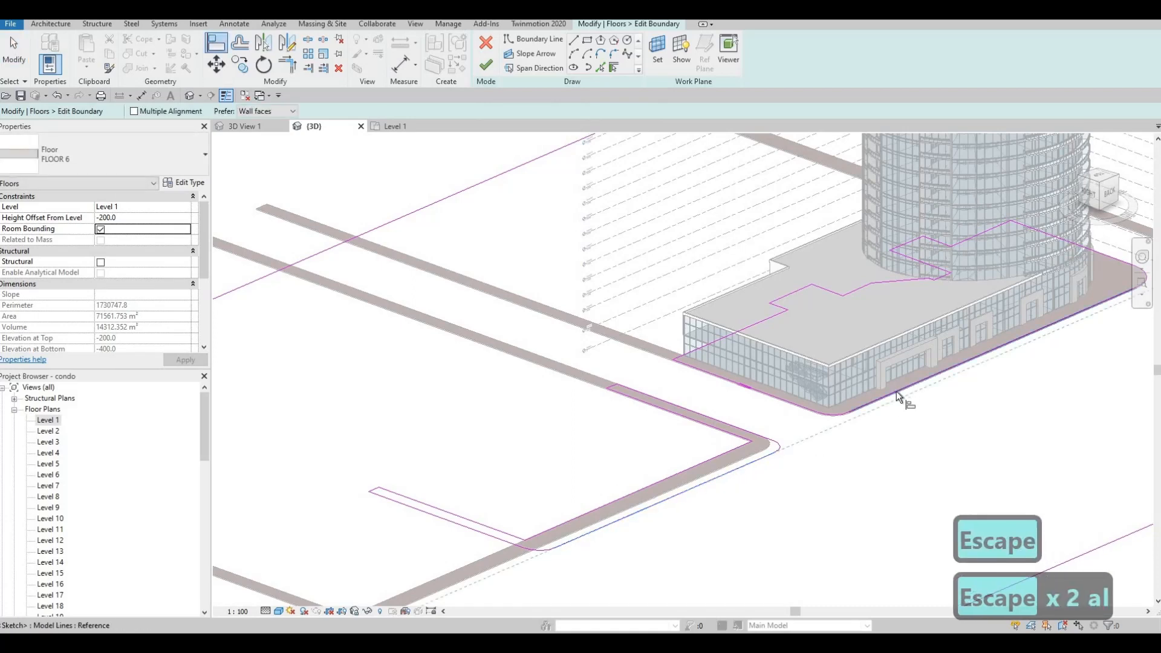
click(897, 391)
key(d)
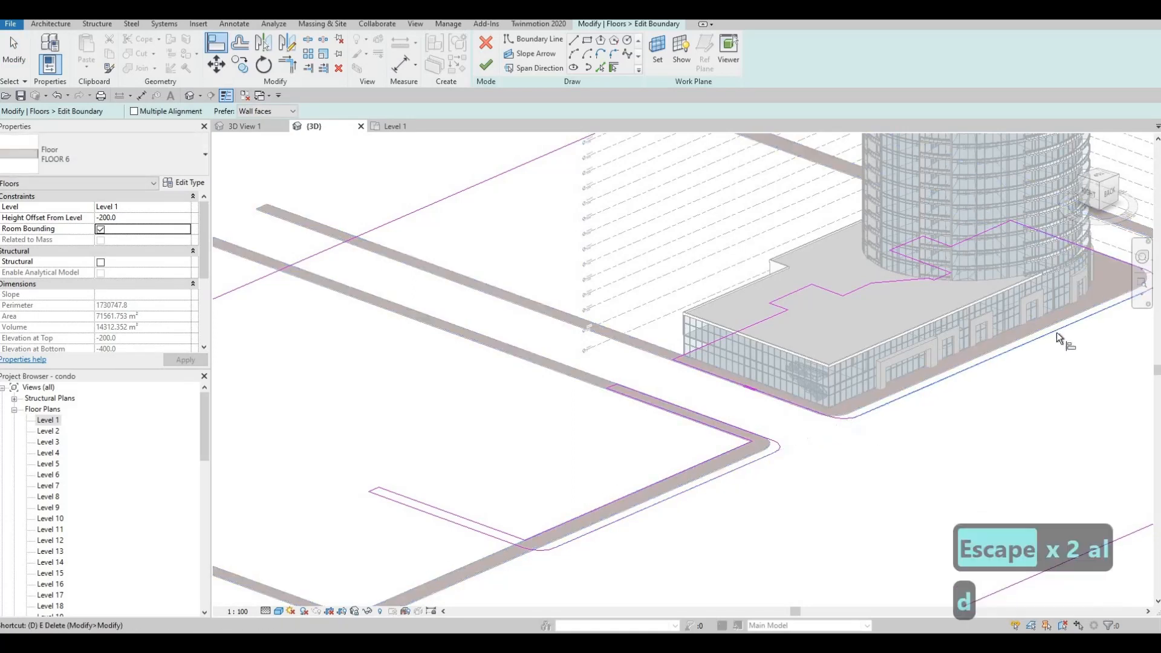
click(1056, 332)
key(d)
scroll(974, 403, up, 1)
middle_drag(974, 402, 850, 436)
scroll(849, 437, down, 1)
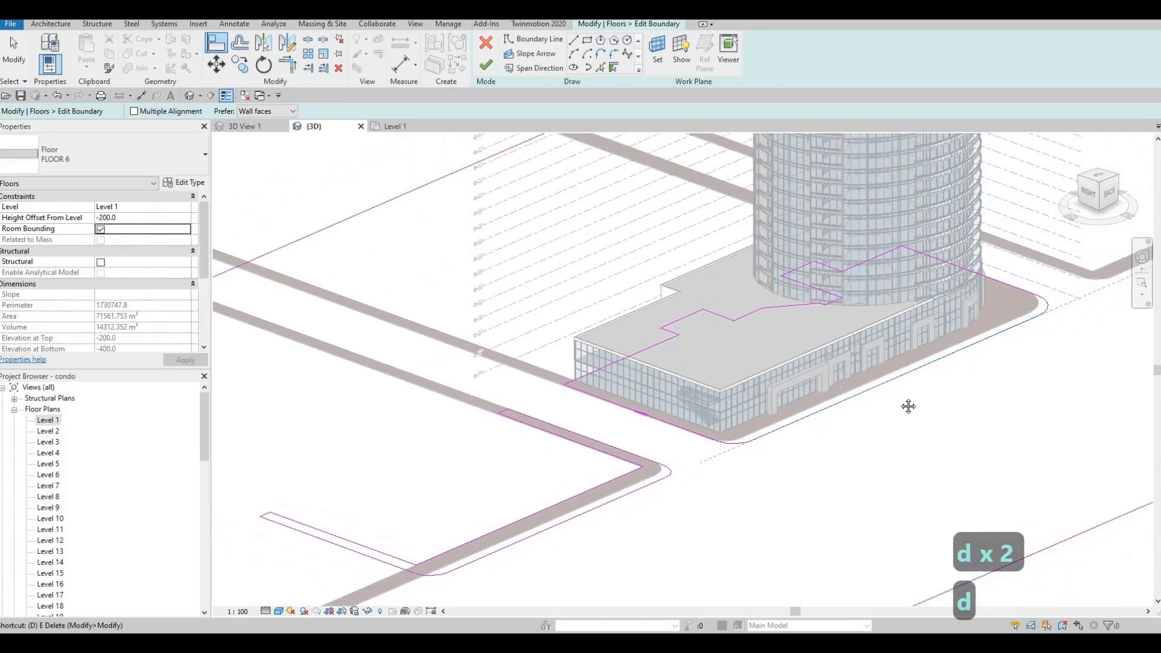
middle_drag(1056, 283, 990, 299)
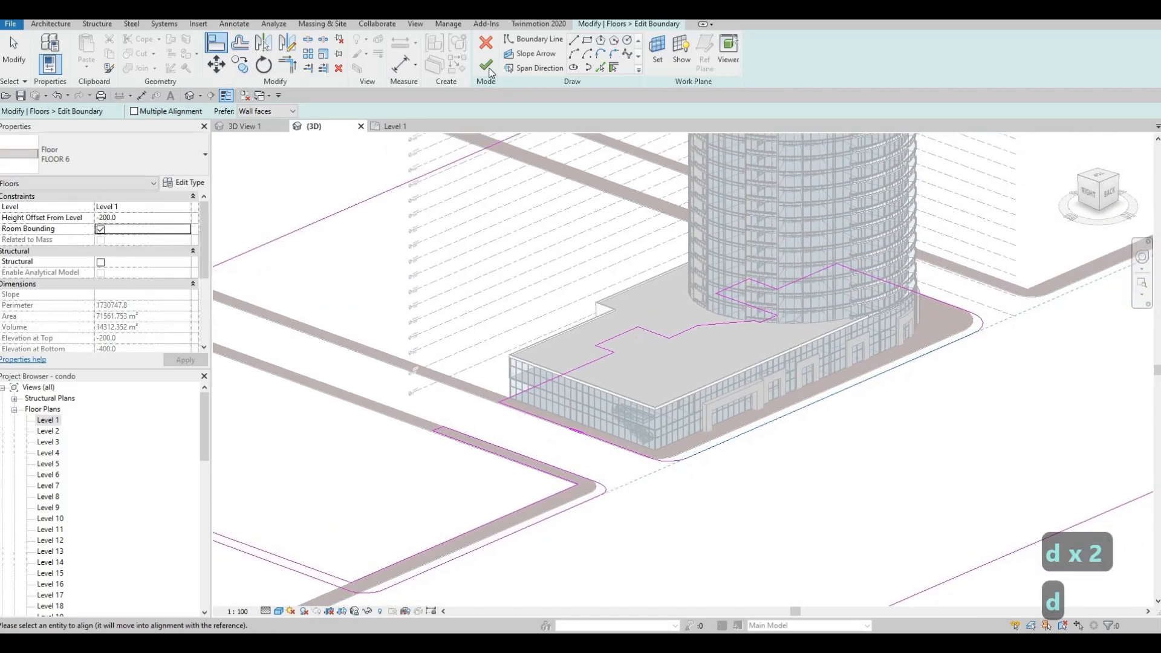
click(487, 67)
key(Escape)
key(Escape)
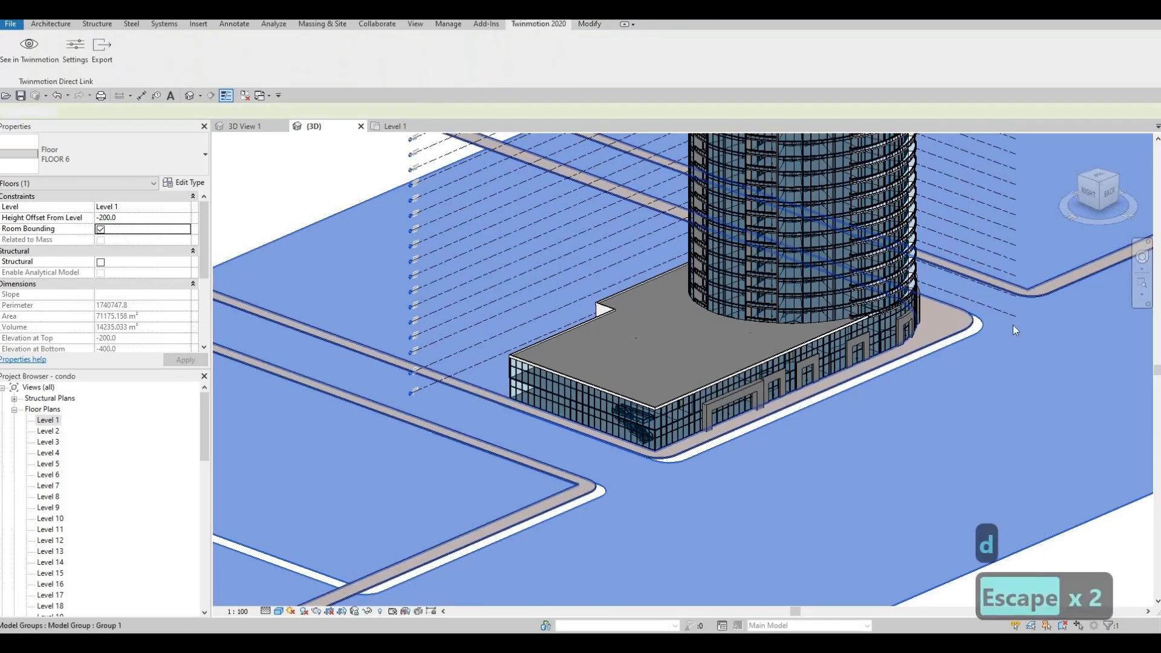
key(Escape)
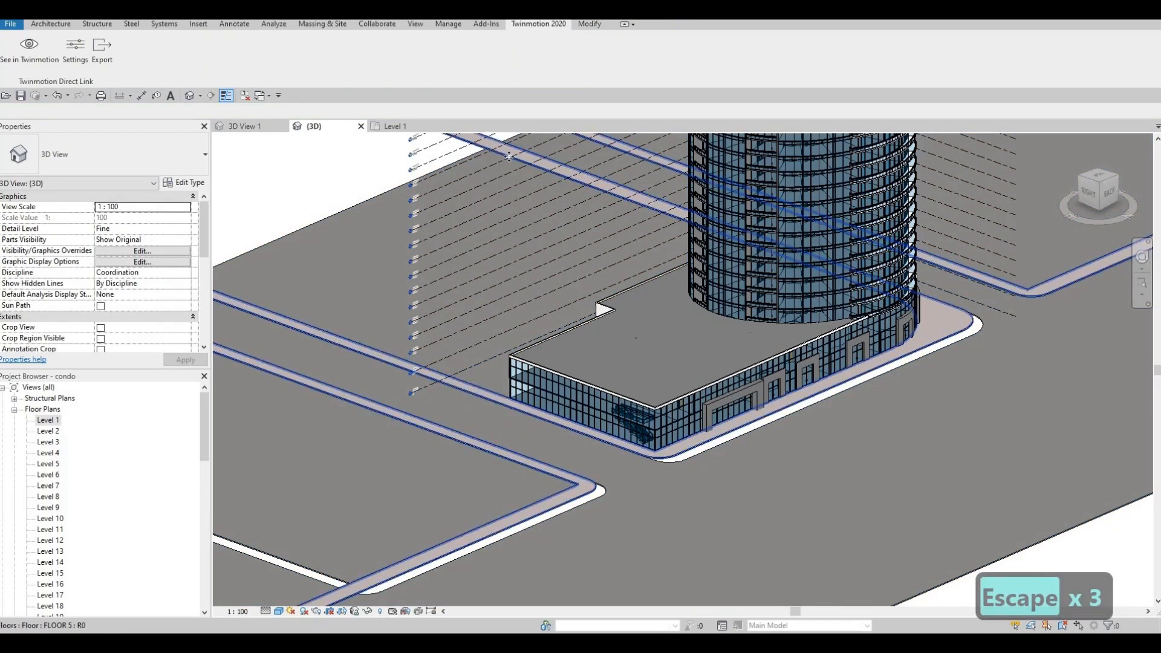
- Open the sidewalk floor's (FLOOR 5) boundary for editing and try to align the far block's outer line with the tower block's
click(509, 156)
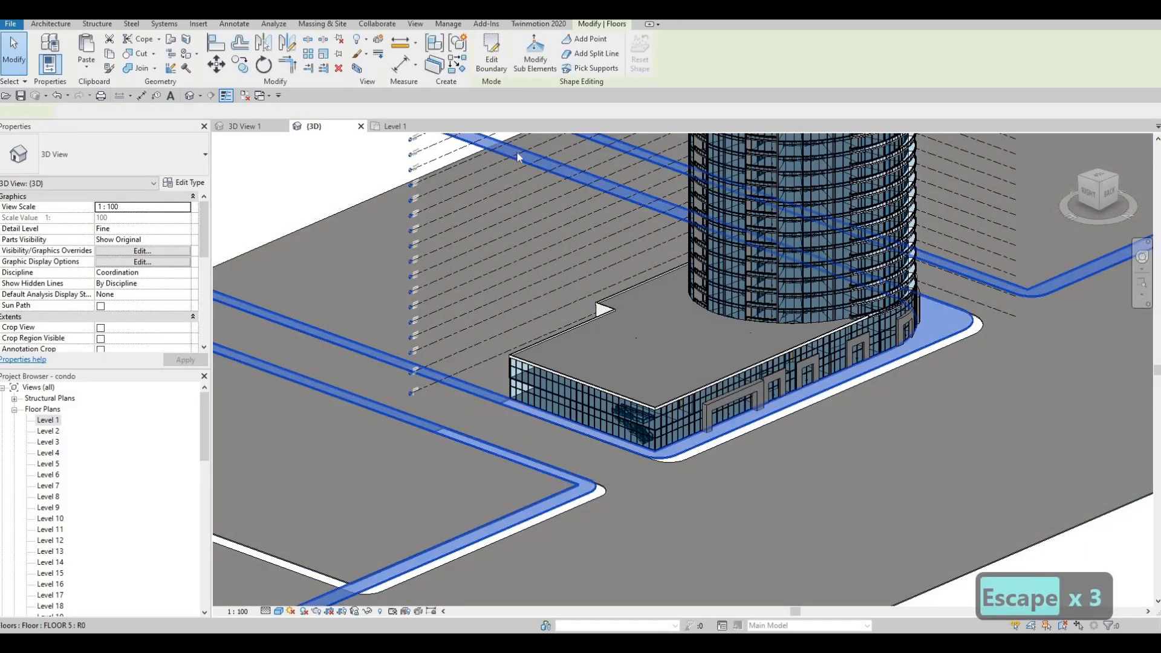
click(491, 63)
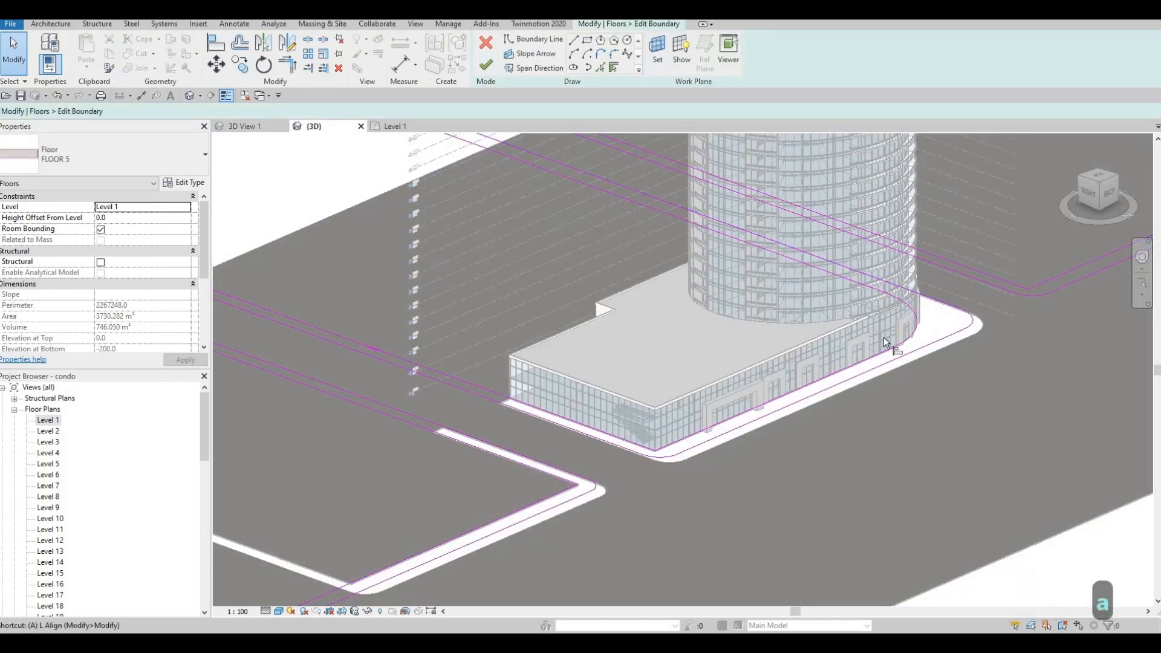
key(l)
key(k)
key(Escape)
key(Escape)
key(a)
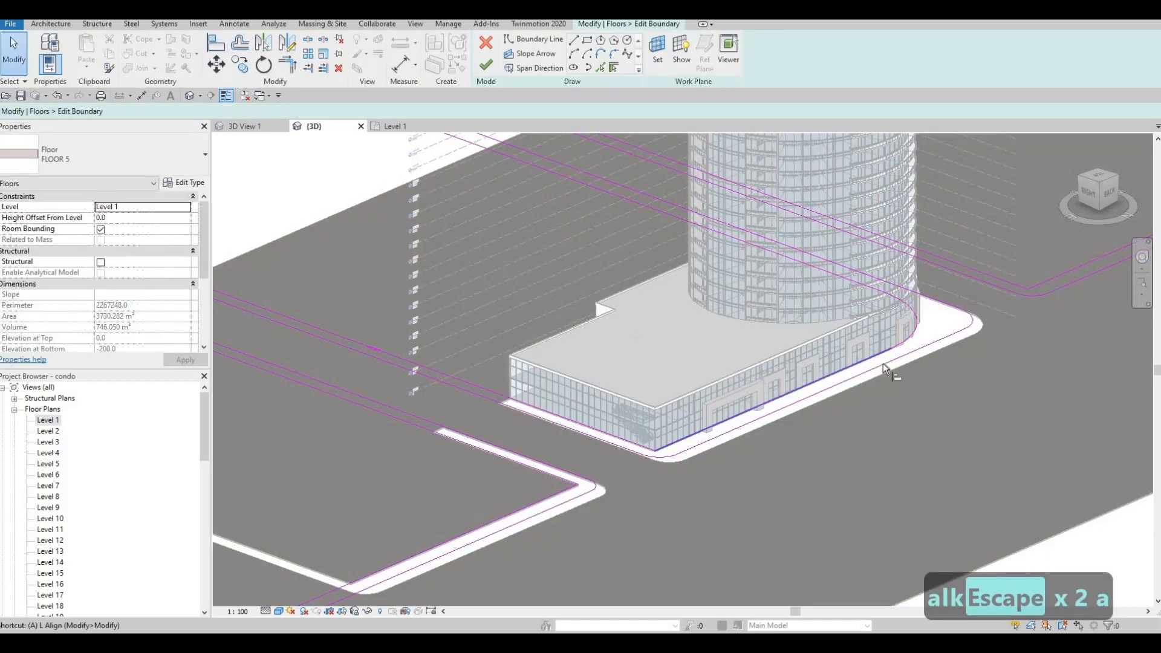
key(l)
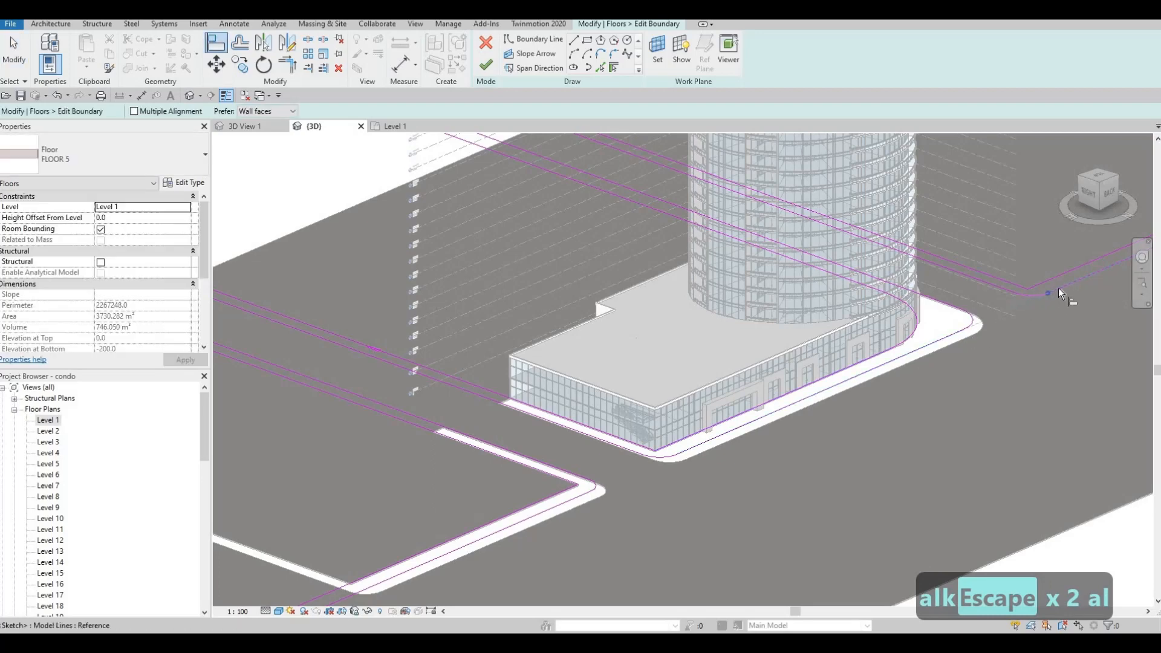
click(1058, 288)
middle_drag(881, 367, 764, 367)
scroll(871, 379, down, 1)
middle_drag(842, 359, 839, 372)
key(Escape)
key(Escape)
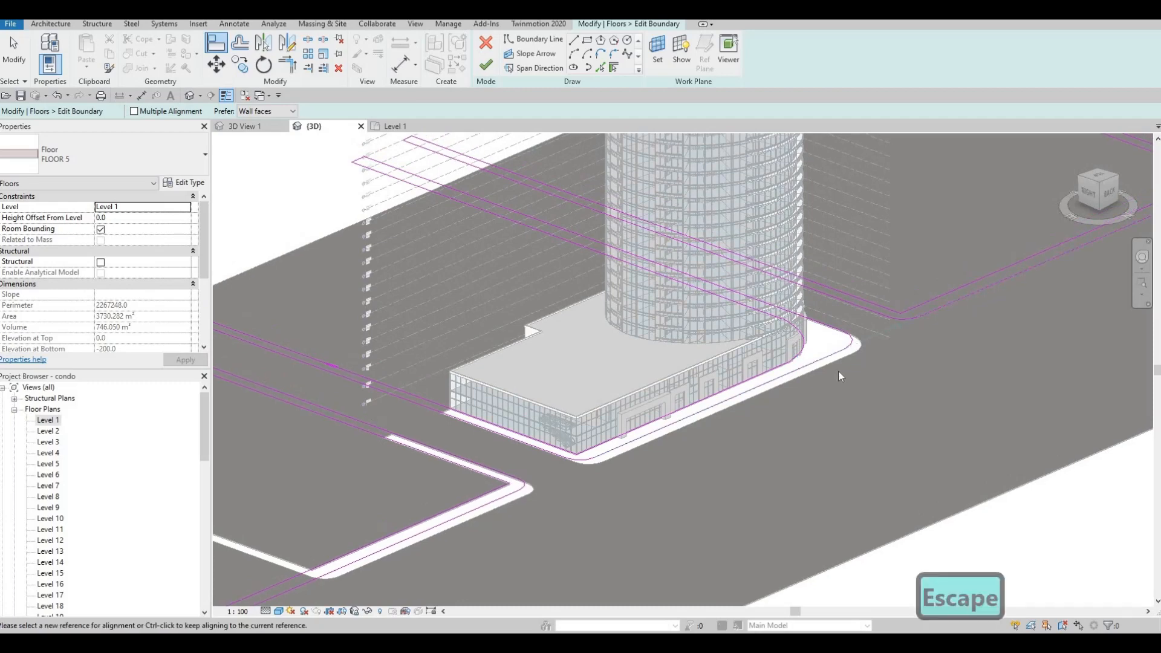
key(Escape)
key(Escape)
- Align the near block's outer sidewalk line with the street-side edge of the opening in the ground floor
key(a)
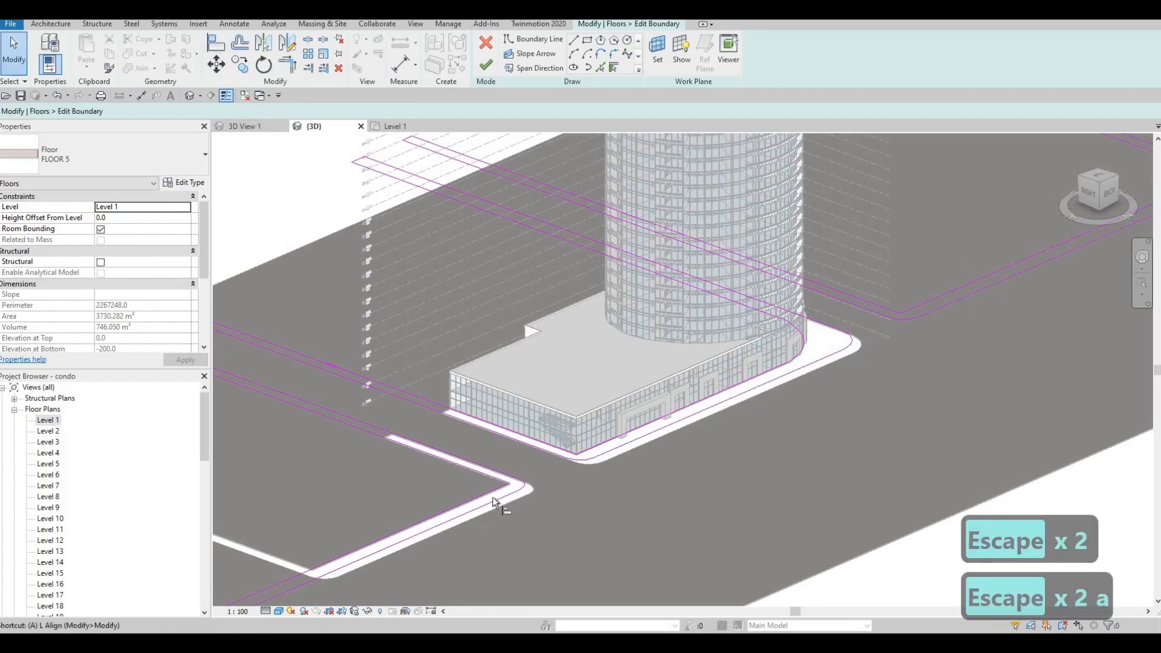
key(l)
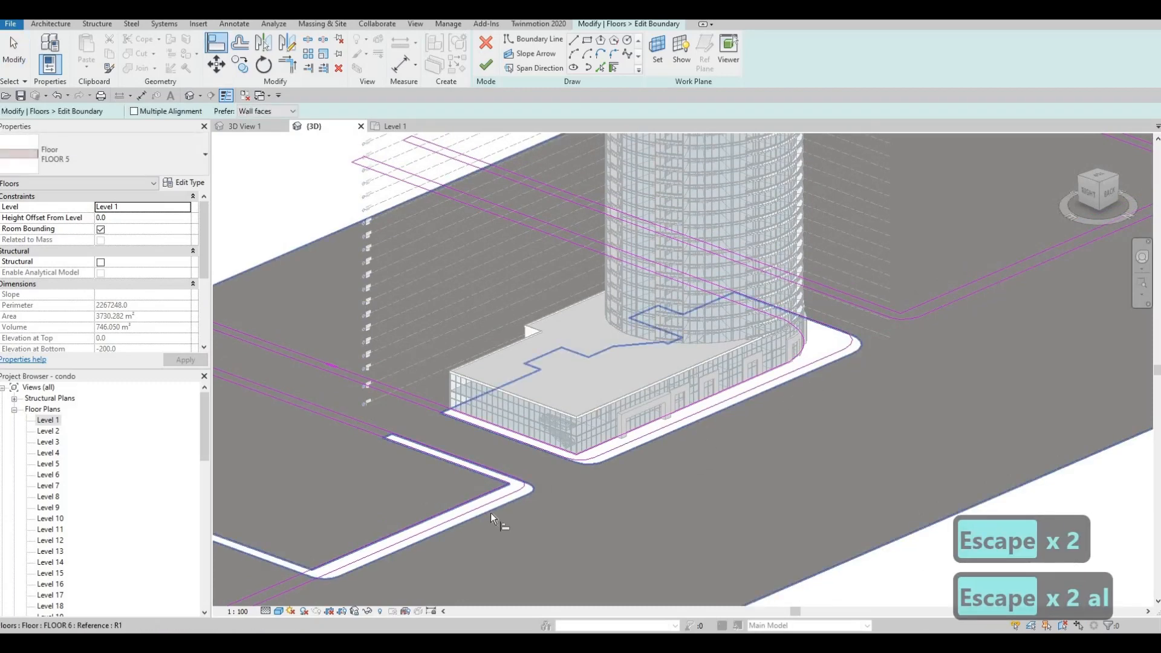
key(Tab)
click(491, 509)
click(484, 504)
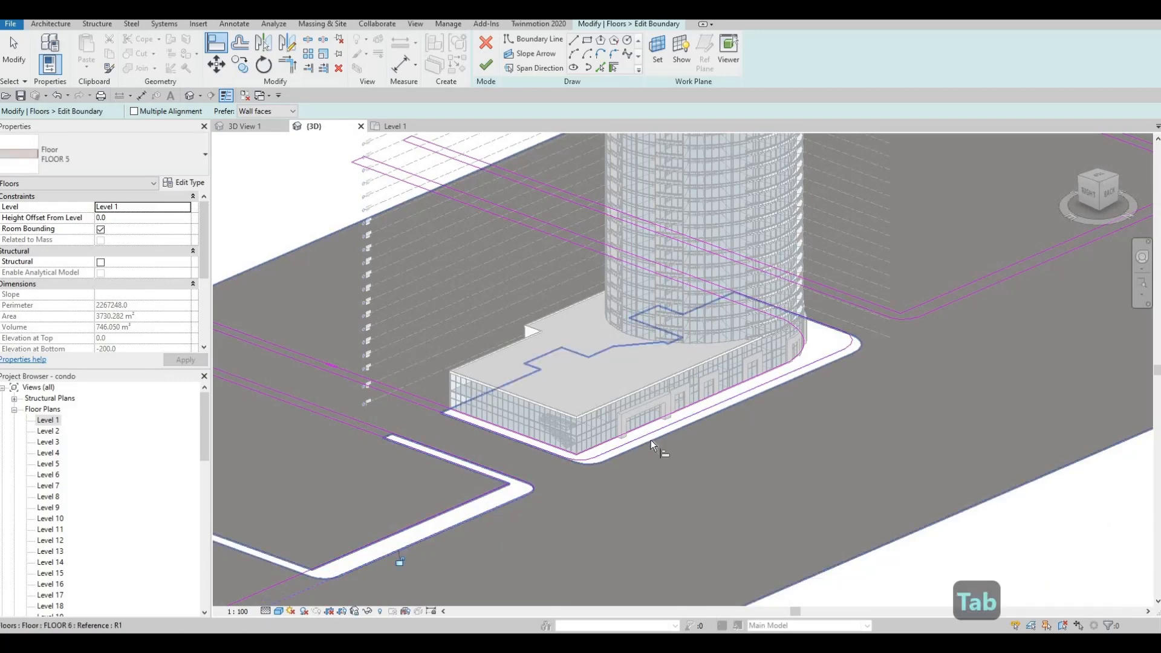
- Align the tower block's outer sidewalk line with the street-side edge of its ground floor opening
key(Tab)
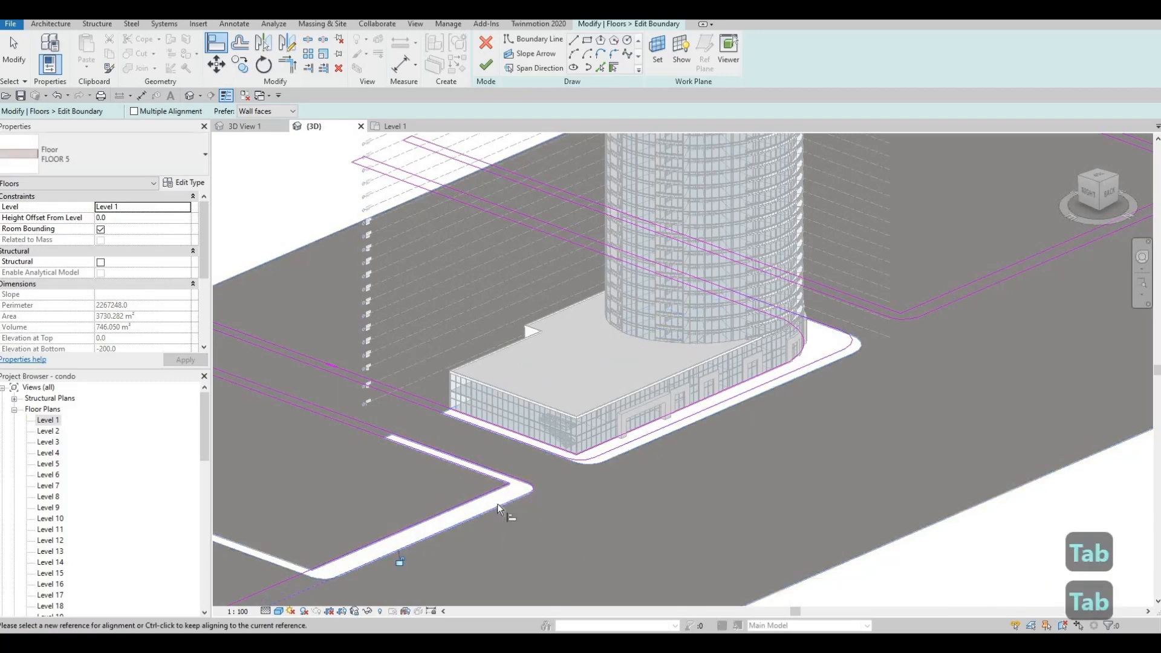
key(Tab)
key(Tab)
click(658, 430)
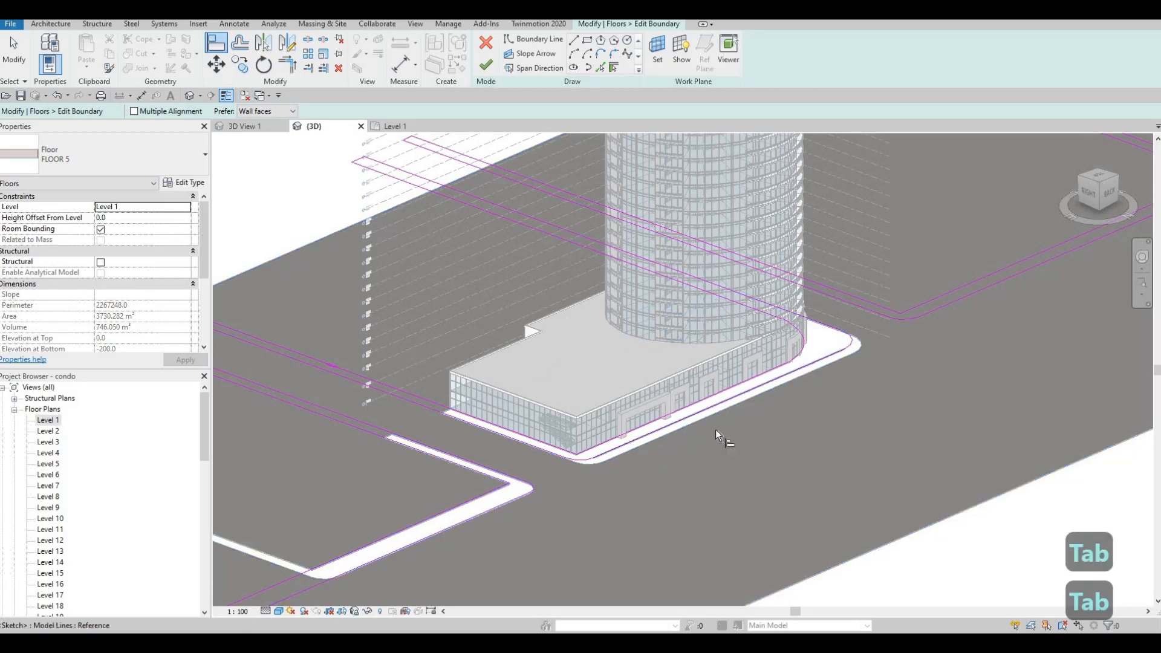
click(689, 416)
middle_drag(918, 312, 807, 350)
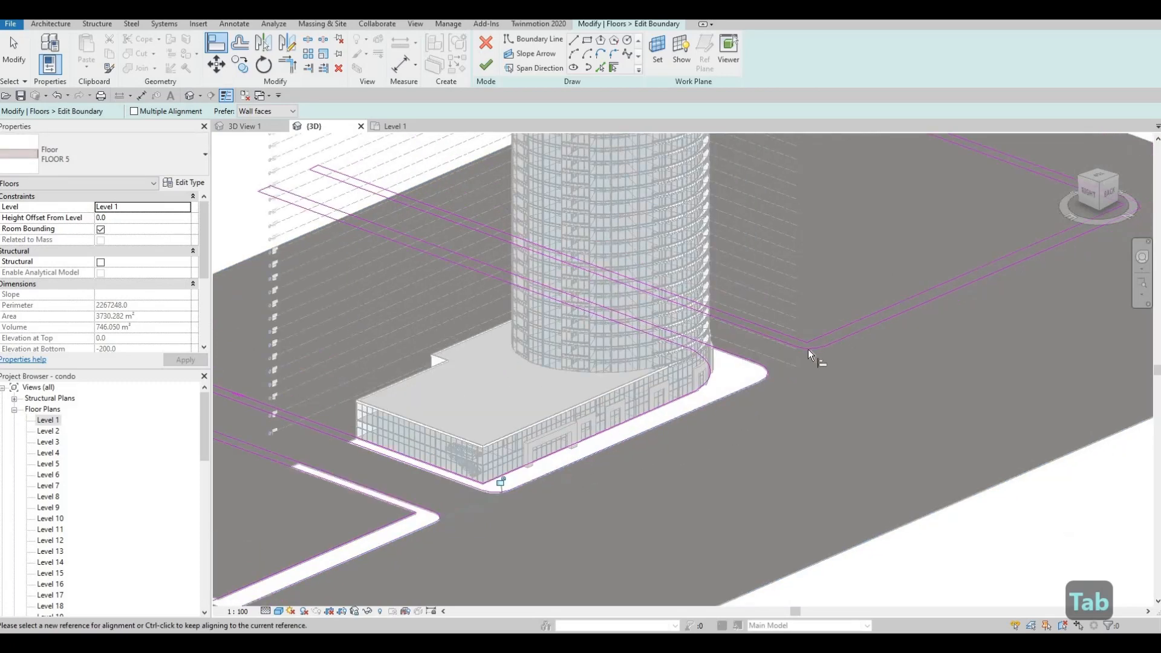
- Align the far block's outer sidewalk line with the tower opening's street-side edge, and finish the sidewalk floor's boundary edit
click(708, 406)
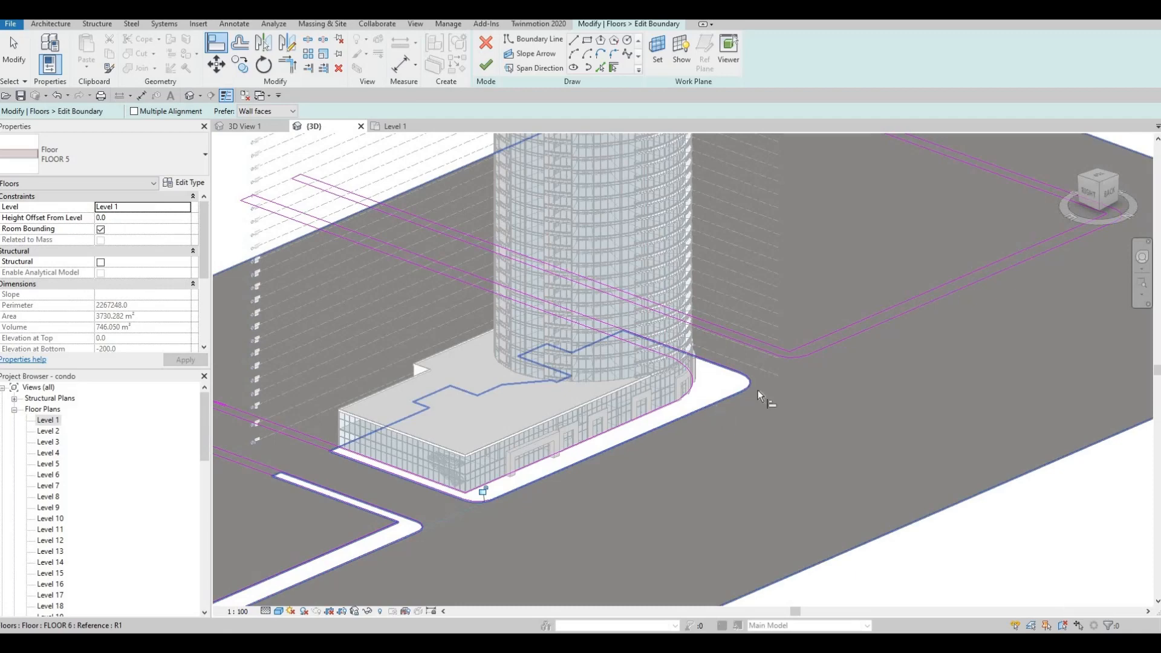
key(Tab)
click(856, 332)
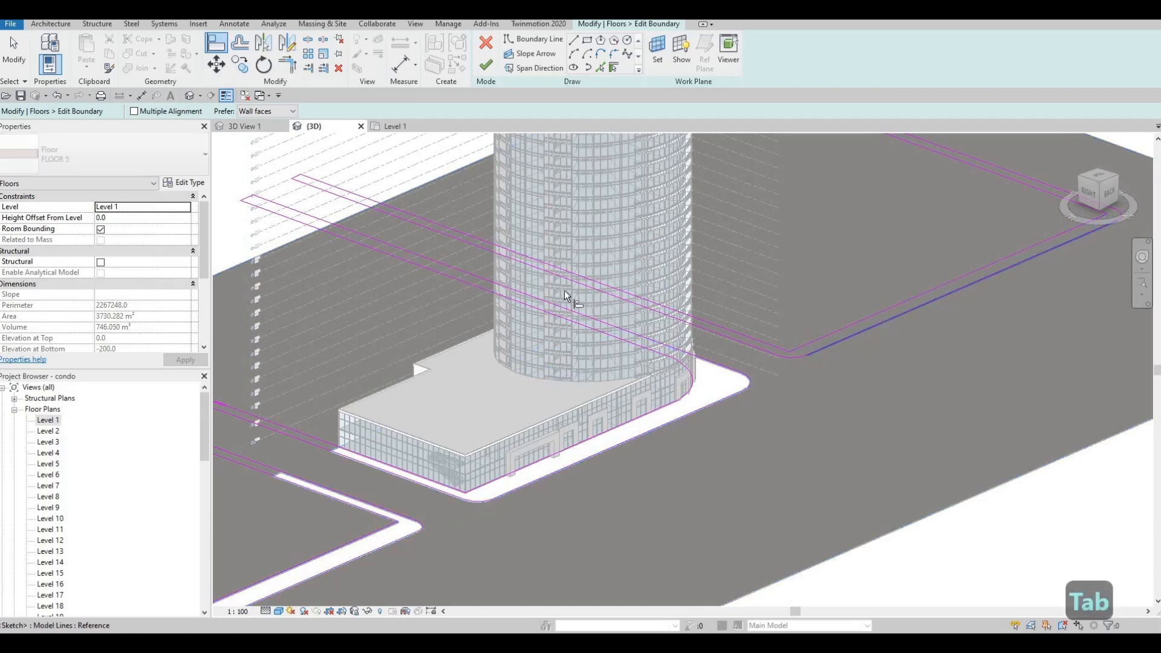
click(487, 75)
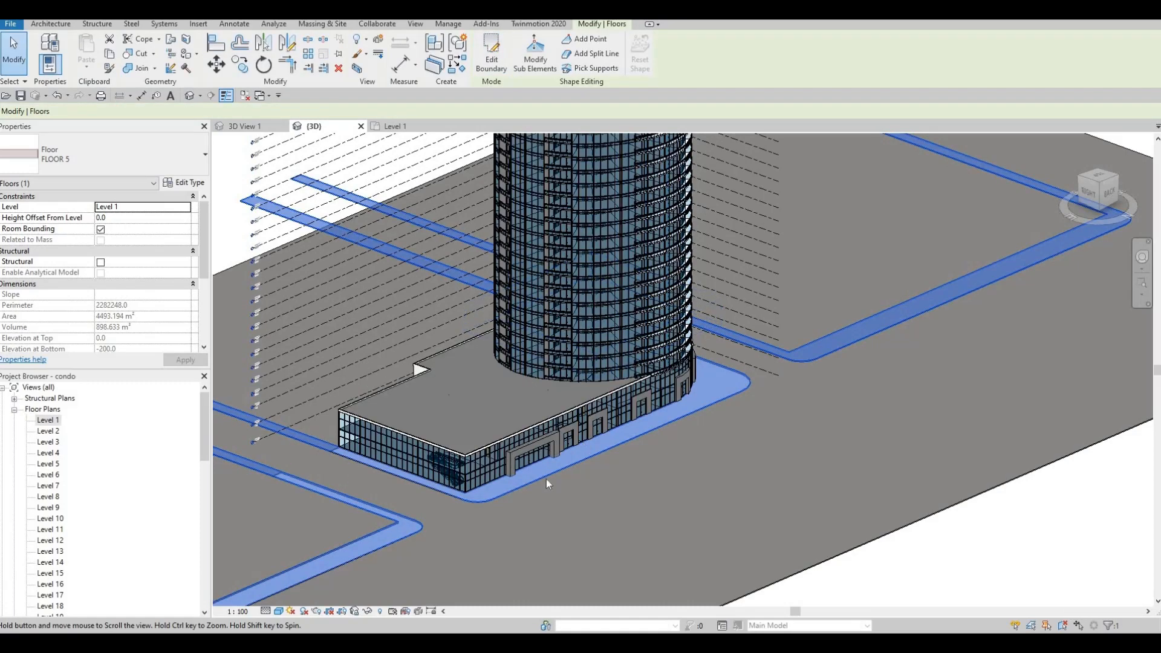
- Open the ground floor's (FLOOR 6) boundary for editing and move its edge beyond the sidewalks' open ends outward
key(Escape)
key(Escape)
middle_drag(317, 542, 413, 503)
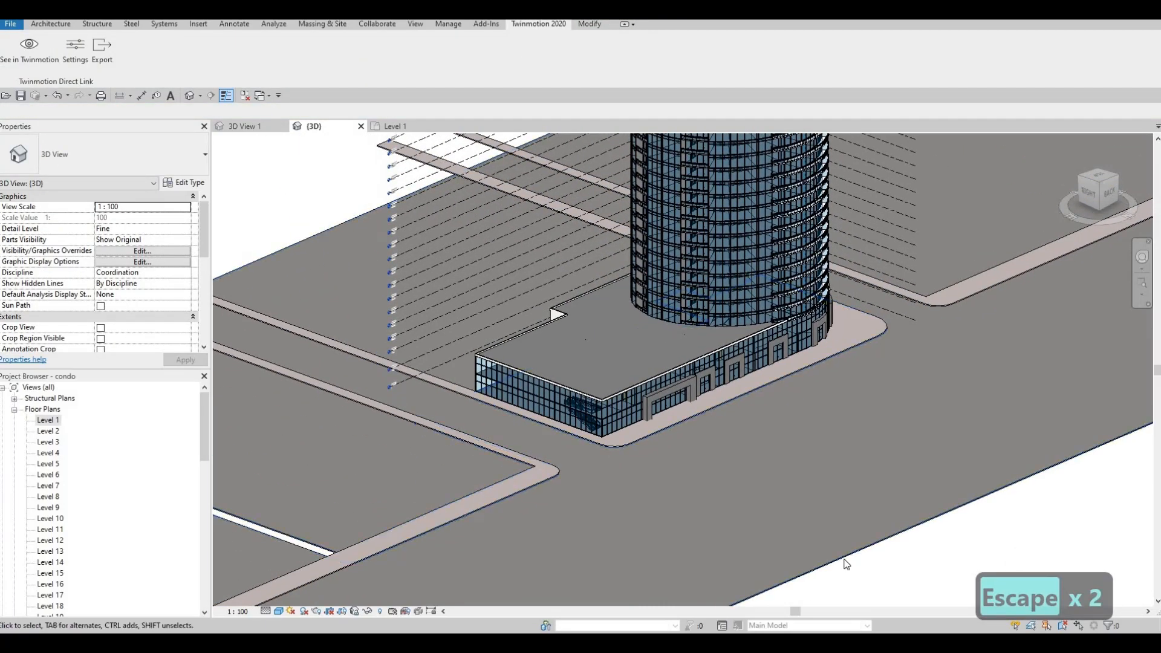
click(760, 518)
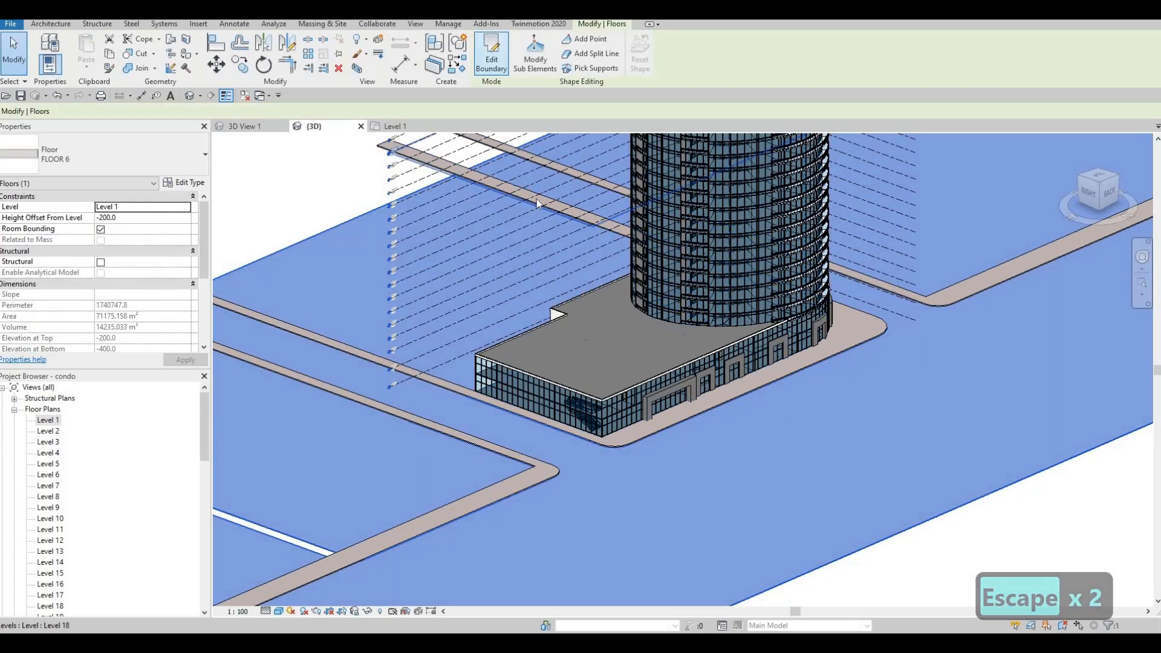
double_click(492, 324)
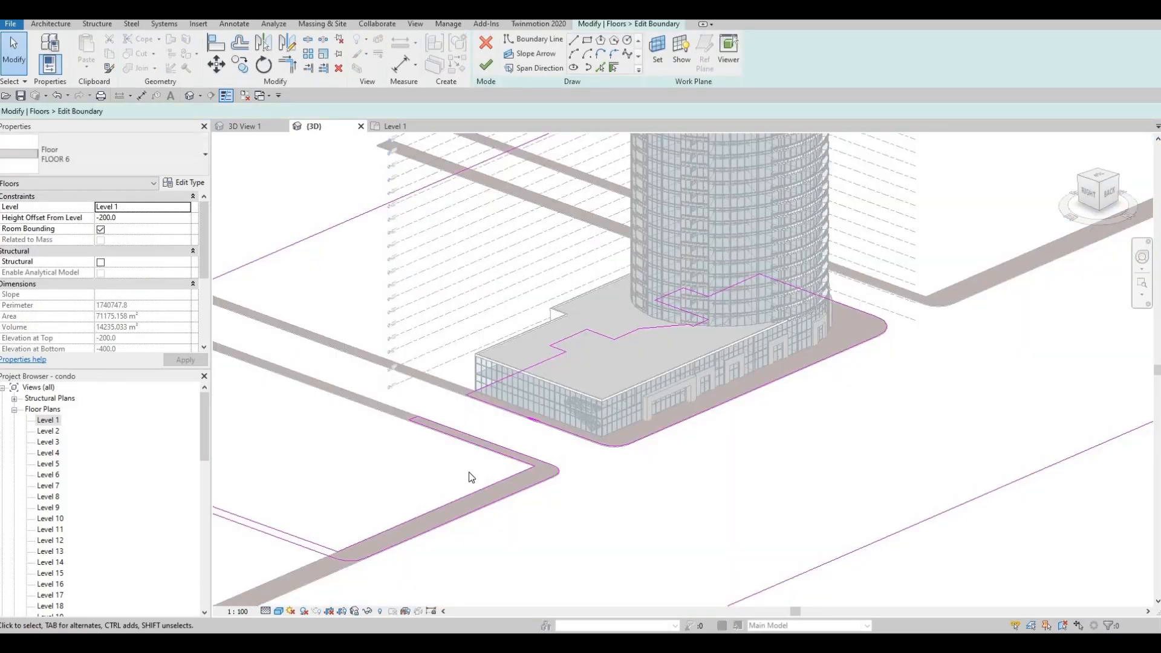
shift+middle_drag(374, 472, 632, 336)
scroll(623, 263, down, 4)
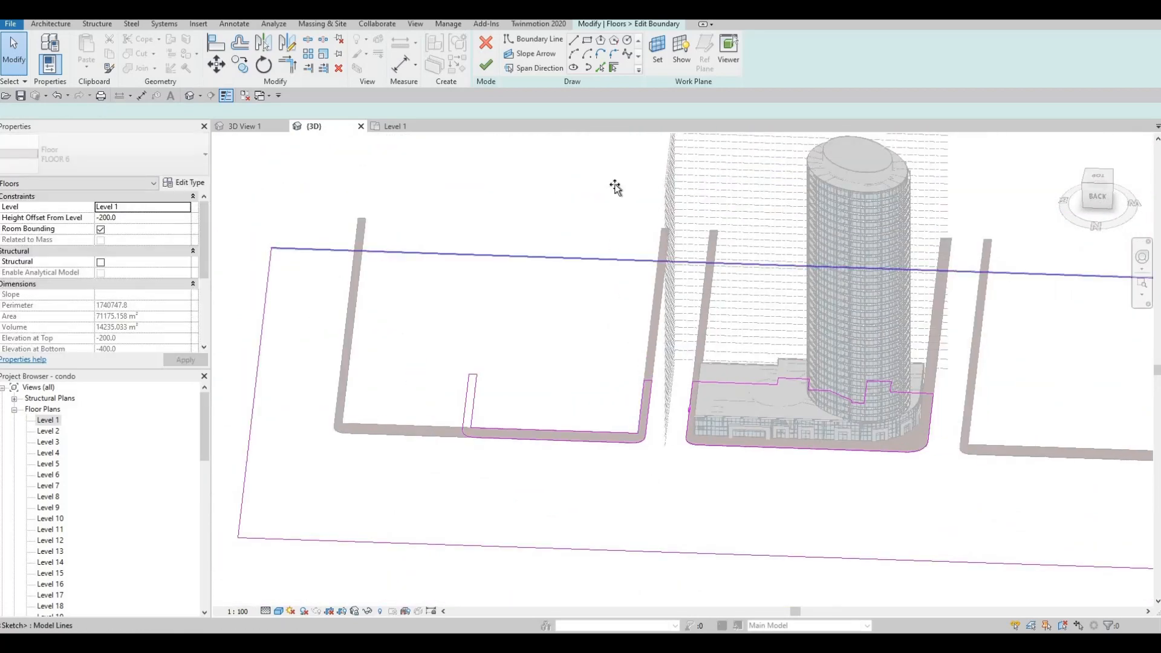
drag(615, 188, 614, 187)
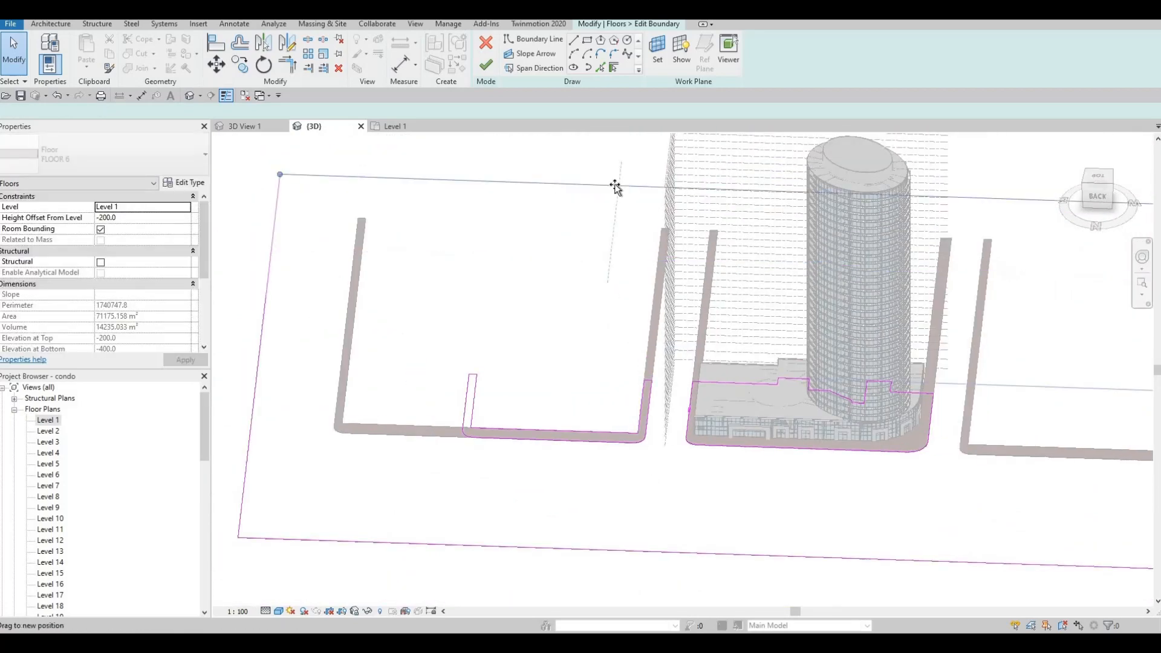
- Delete the neighbouring block's opening outline from the ground floor sketch, and finish the boundary edit
key(Escape)
key(Escape)
key(Tab)
click(473, 393)
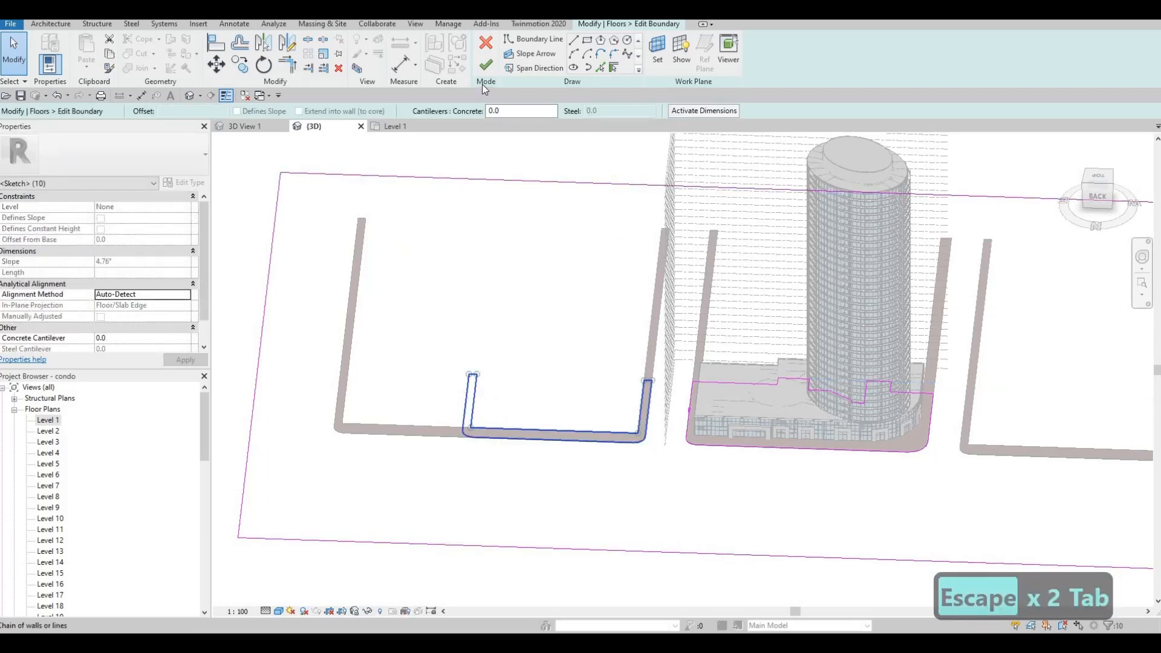
key(Delete)
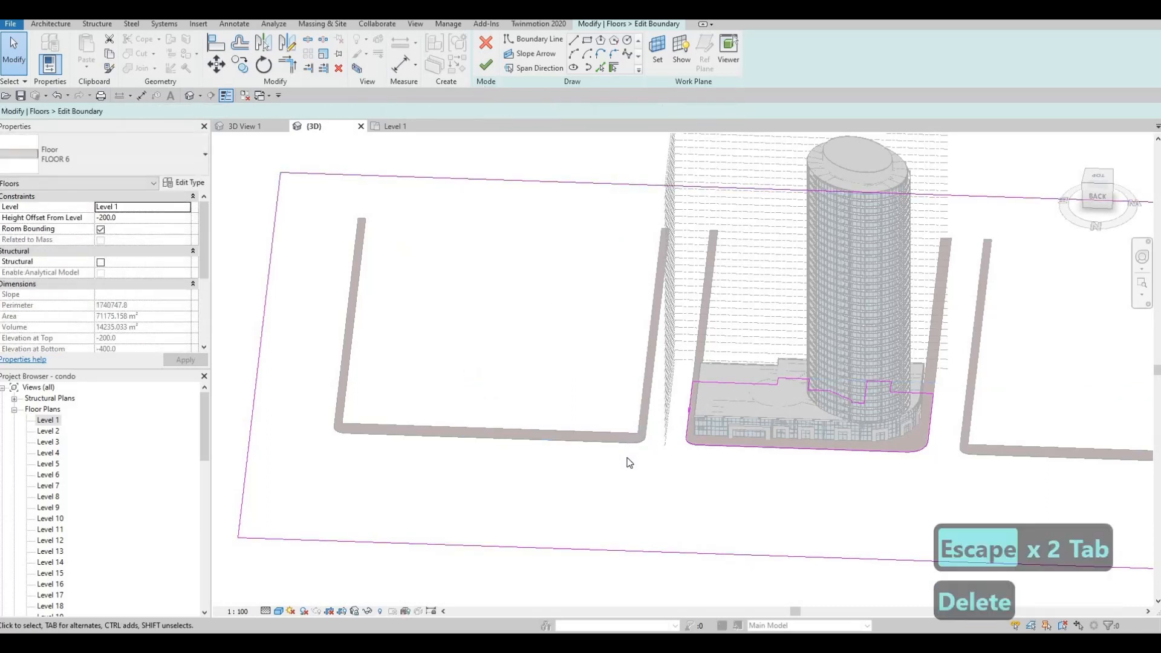
shift+middle_drag(681, 463, 536, 460)
scroll(683, 455, down, 1)
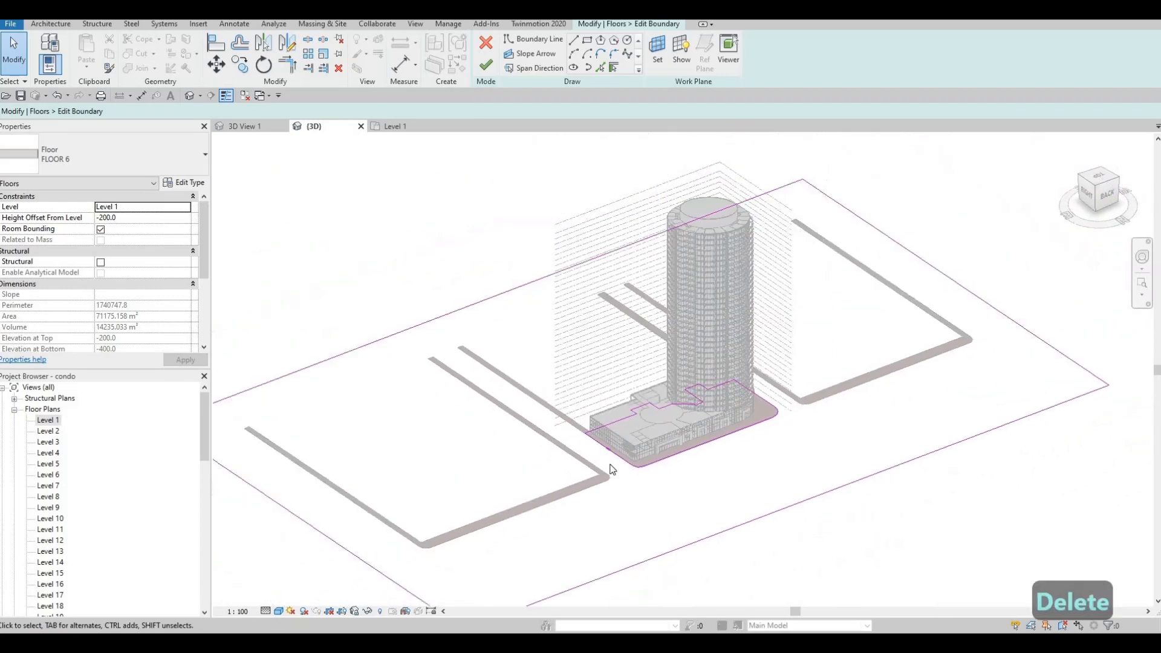
click(484, 68)
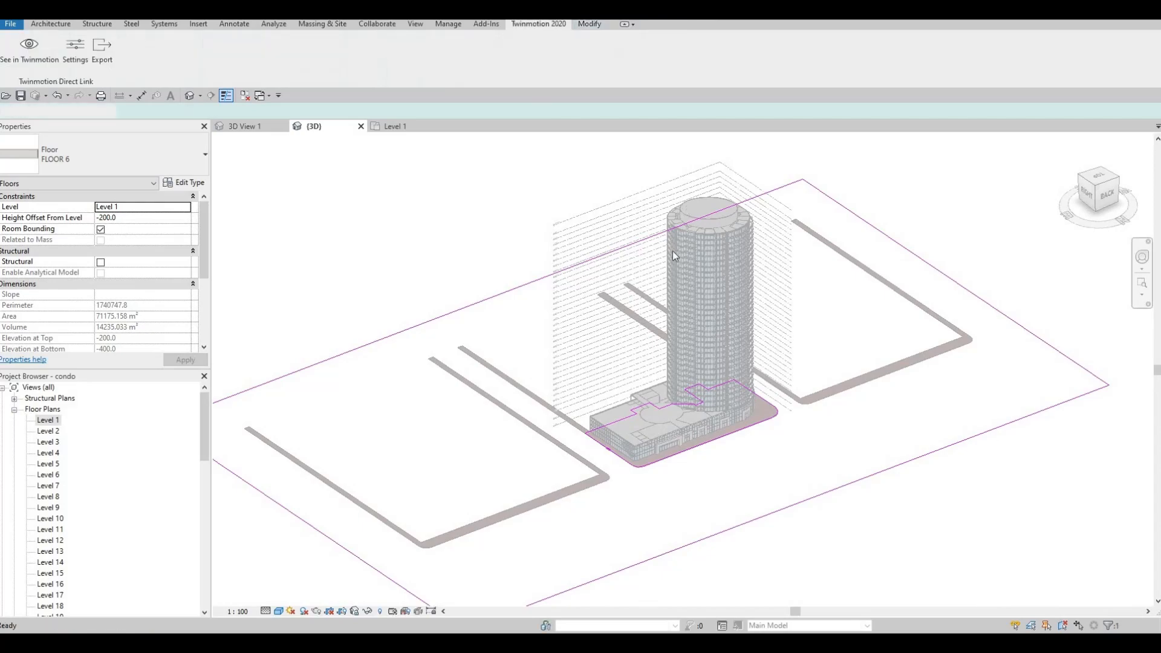
key(Escape)
key(Escape)
- Save the Revit model and send the updated 3D view to Twinmotion
scroll(638, 488, up, 3)
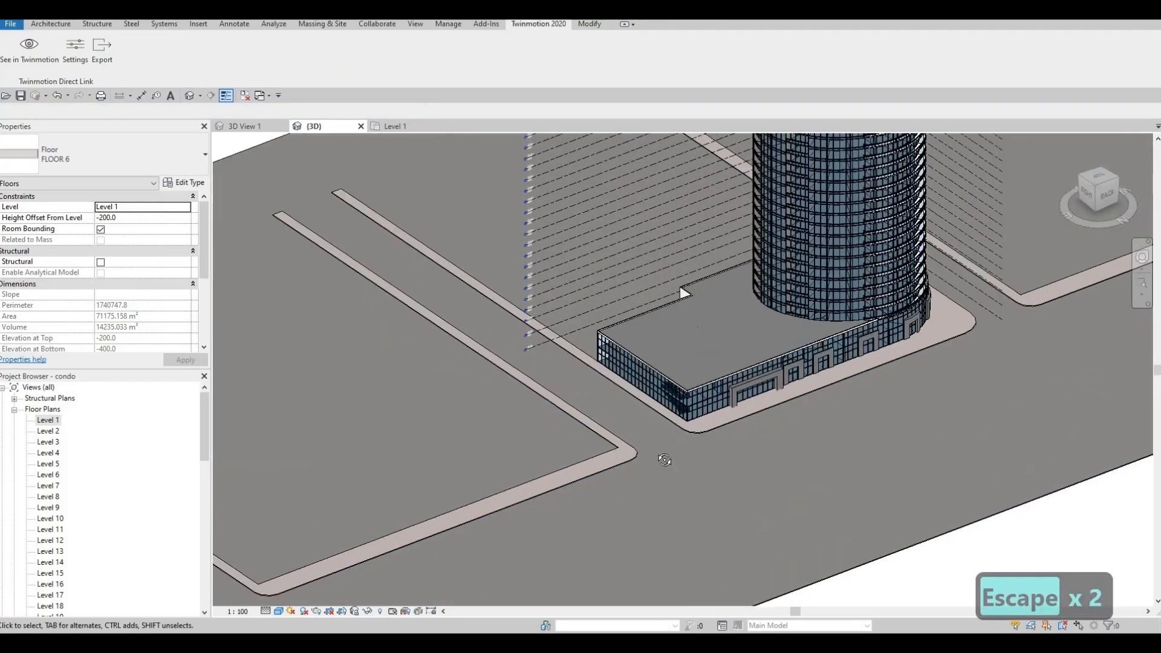
shift+middle_drag(658, 462, 677, 335)
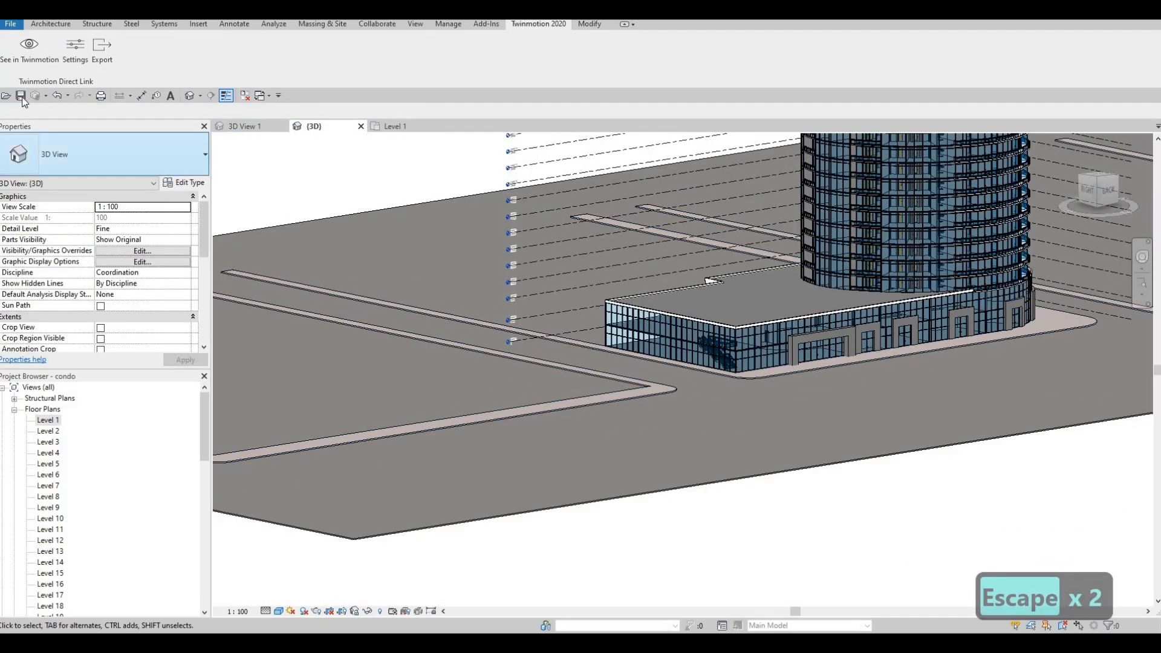
click(21, 95)
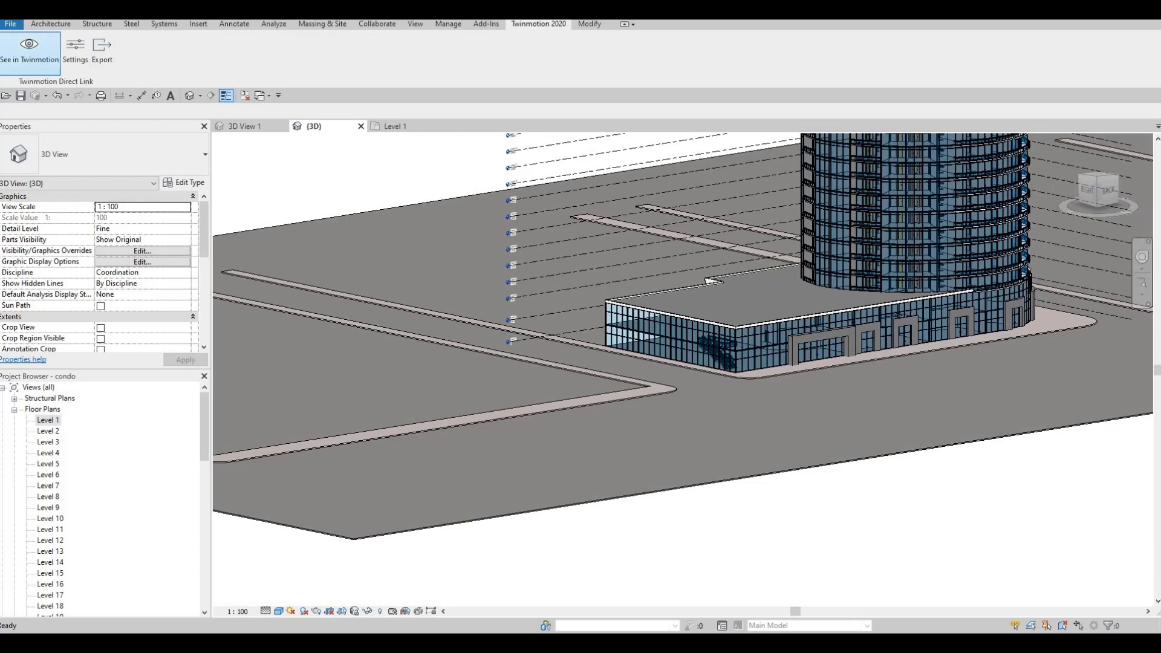
click(29, 48)
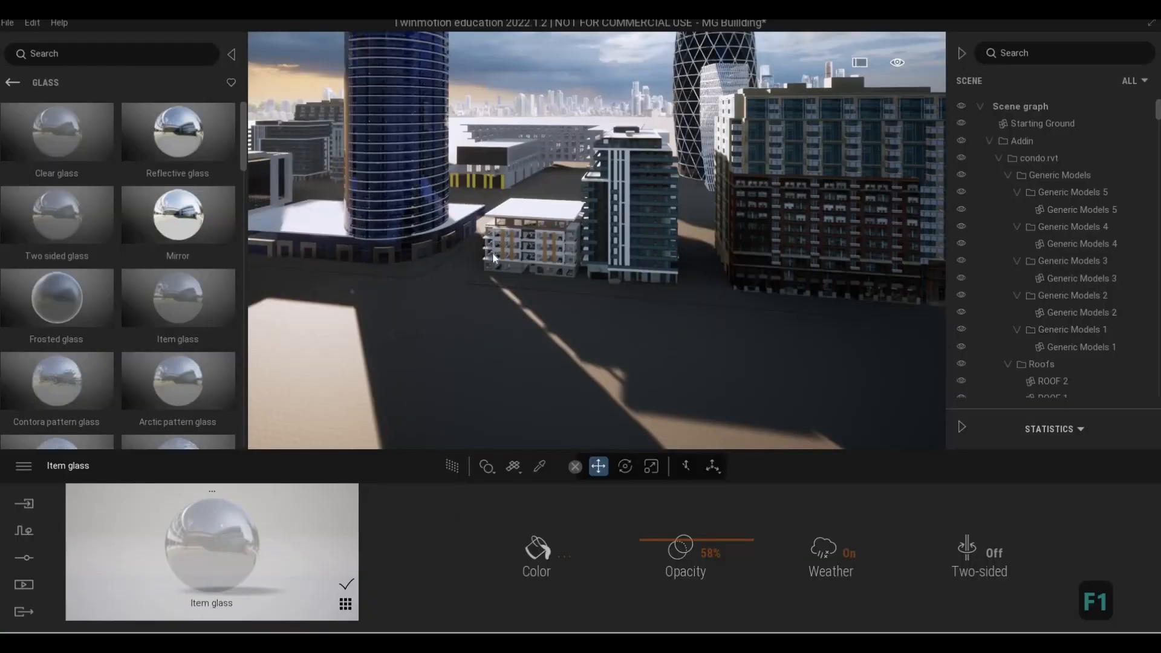
- Examine the updated ground, tower and surrounding city buildings in Twinmotion from several sides
key(a)
key(a)
key(a)
key(a)
key(w)
key(w)
key(q)
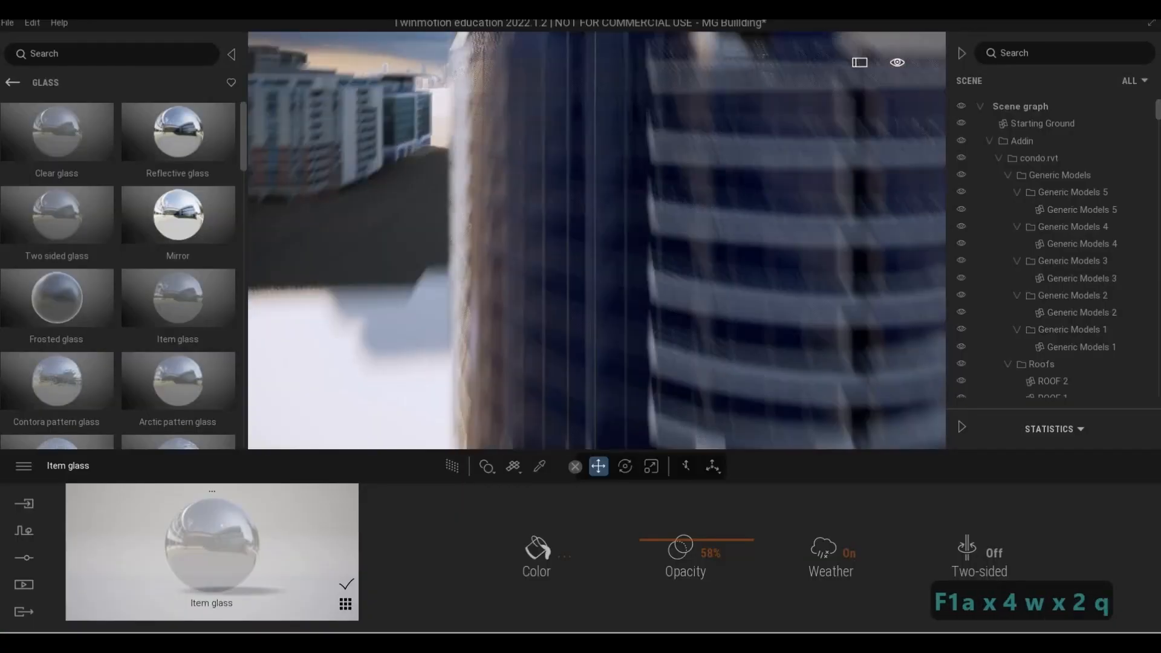
key(s)
key(d)
key(e)
key(a)
key(e)
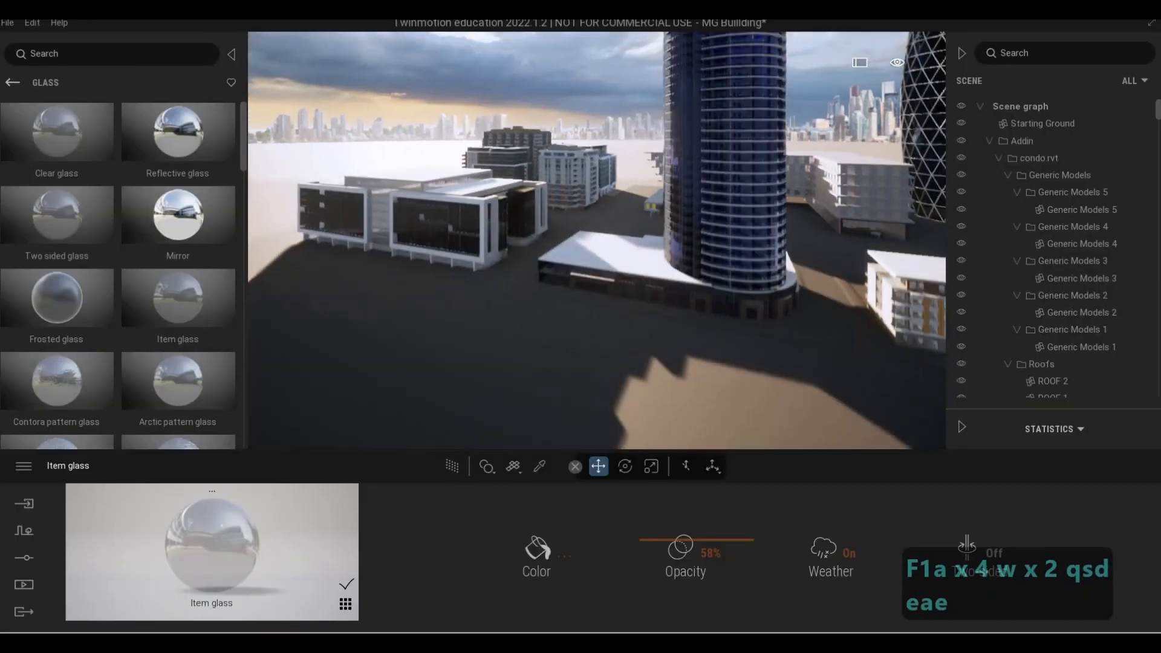
key(a)
key(w)
key(q)
key(a)
key(w)
key(q)
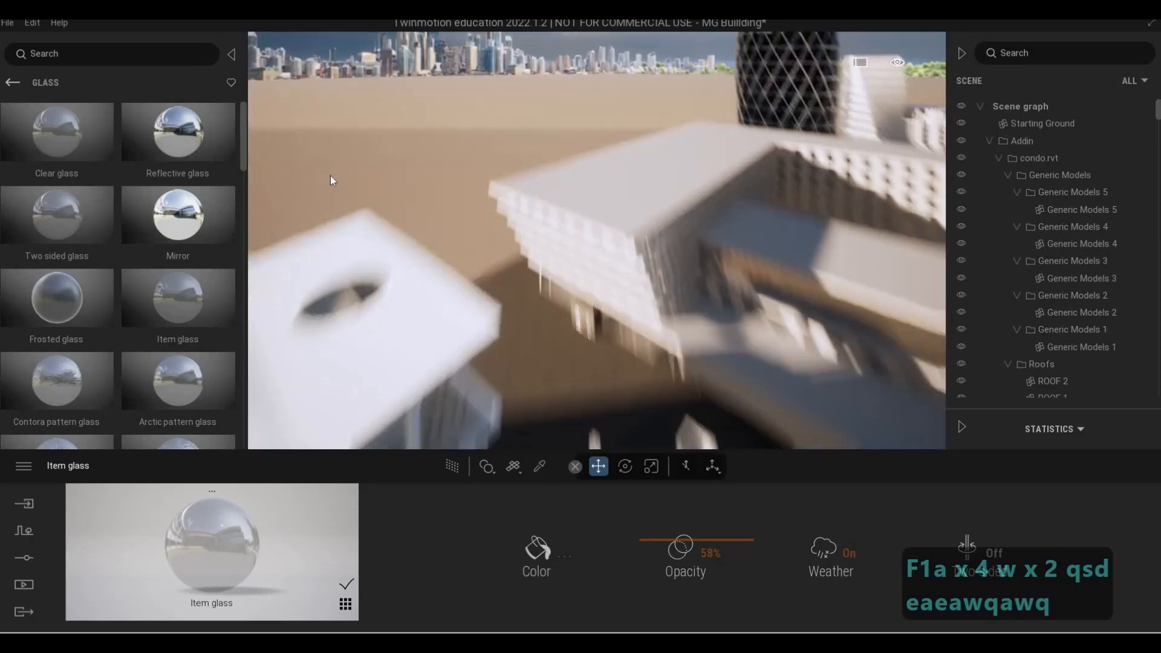
key(a)
key(s)
- Look through the library's material categories and the Quixel Megascans categories
click(19, 82)
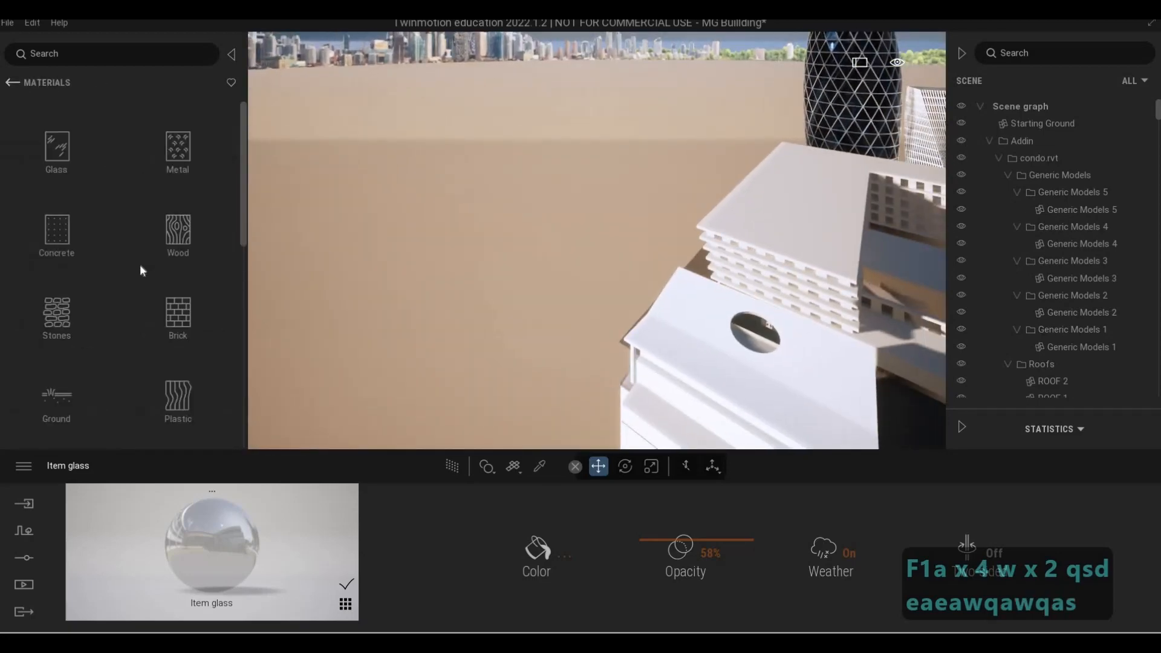
scroll(134, 293, down, 7)
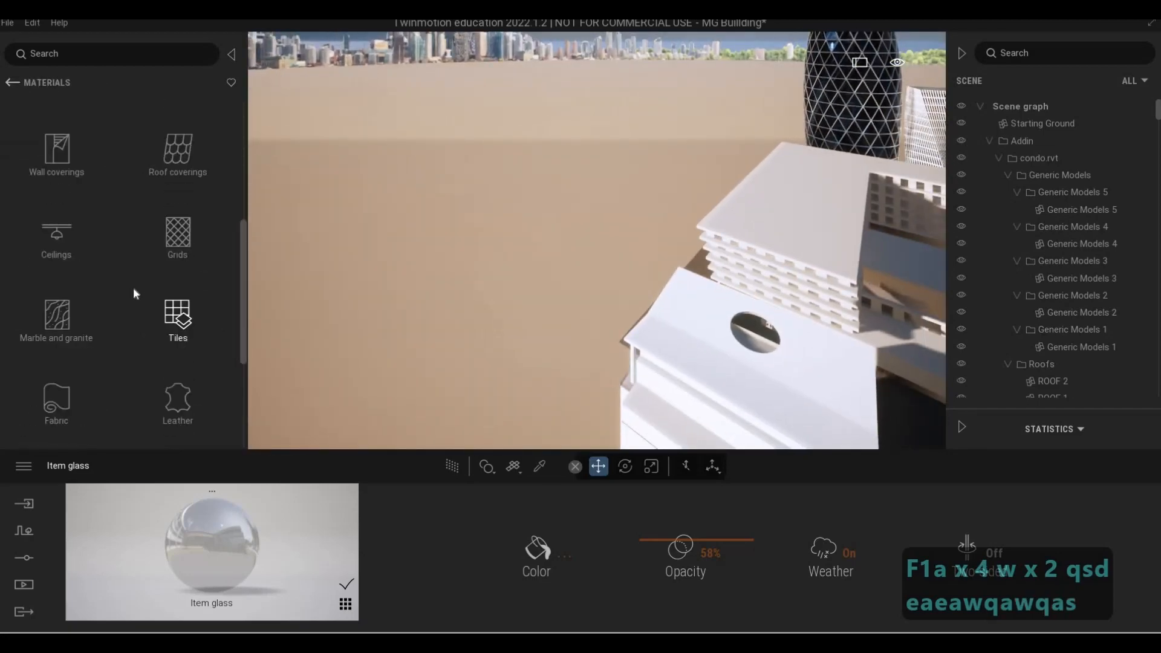
scroll(144, 329, down, 3)
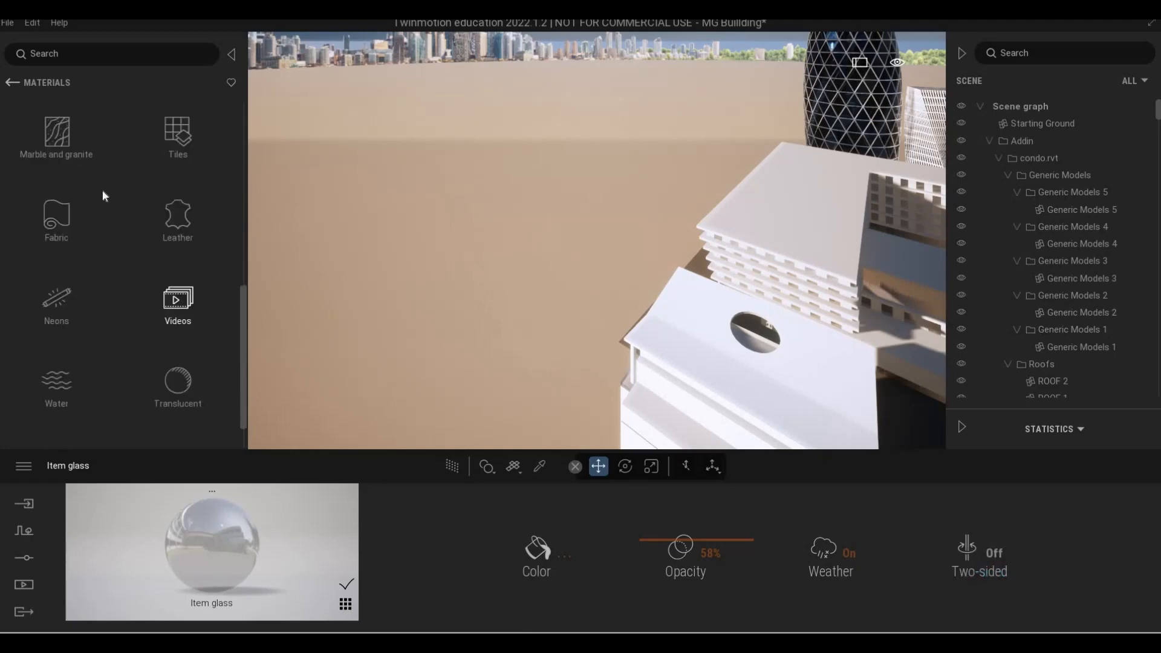
scroll(52, 173, up, 10)
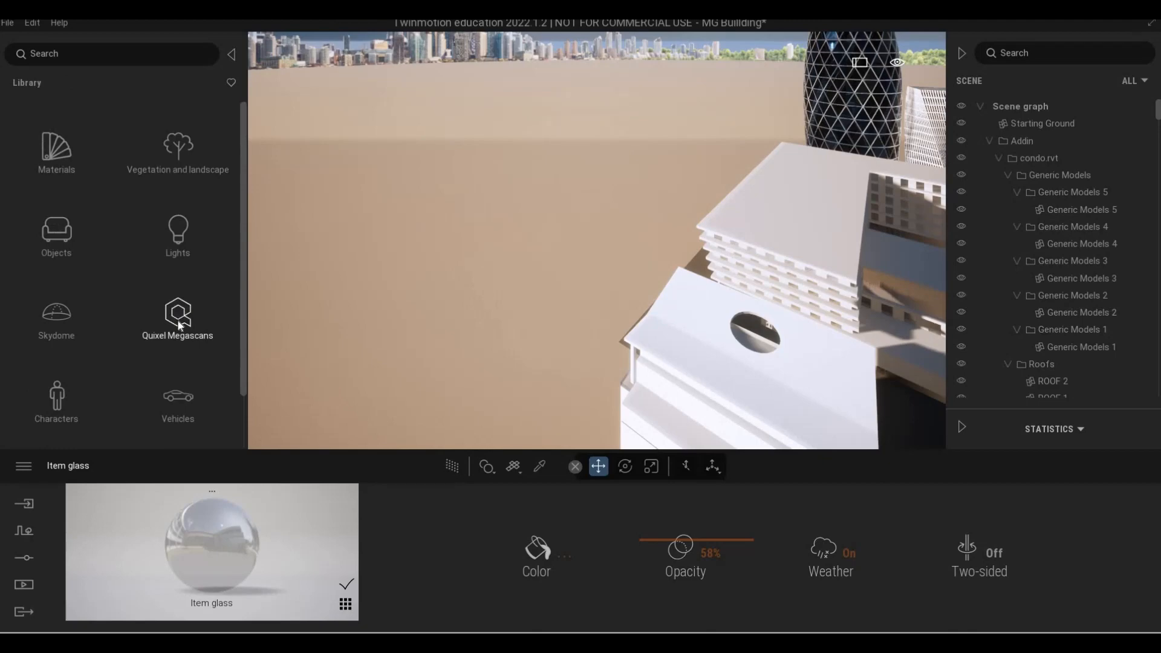
click(194, 328)
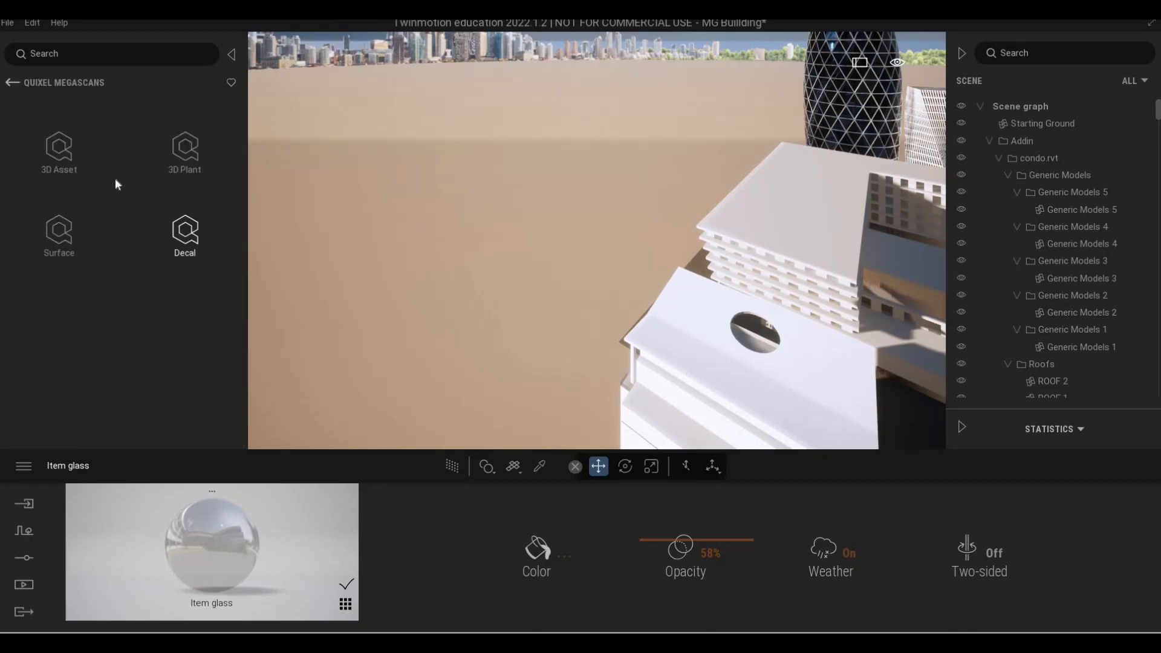
click(10, 85)
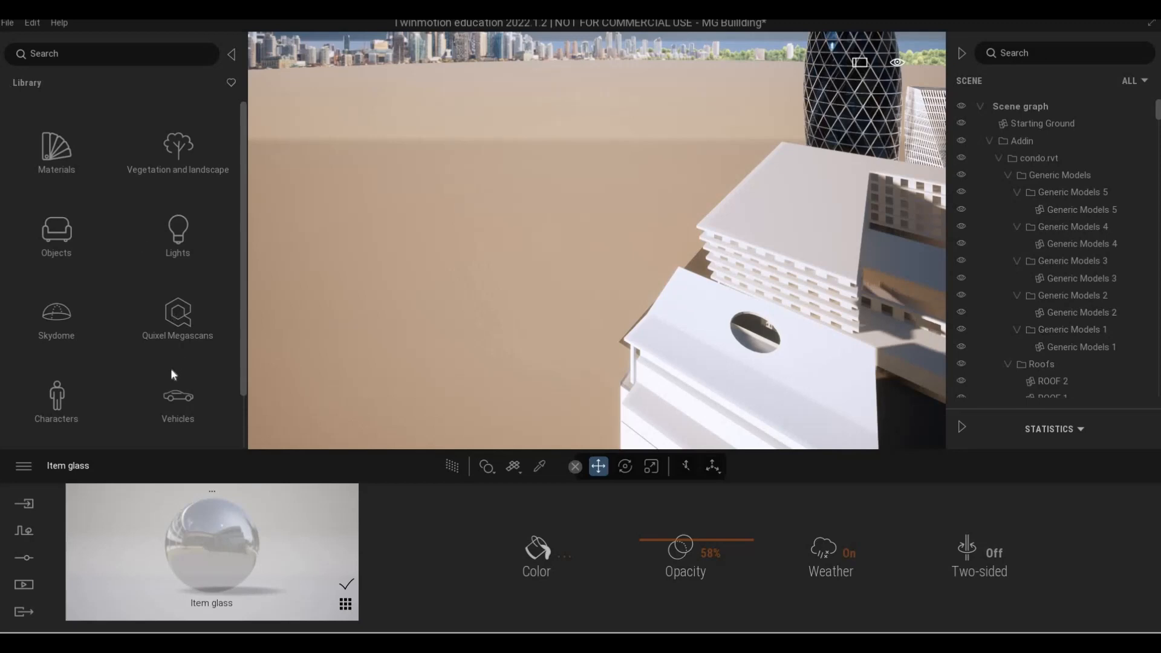
- Open the user library and find its building models
scroll(172, 387, down, 2)
click(176, 413)
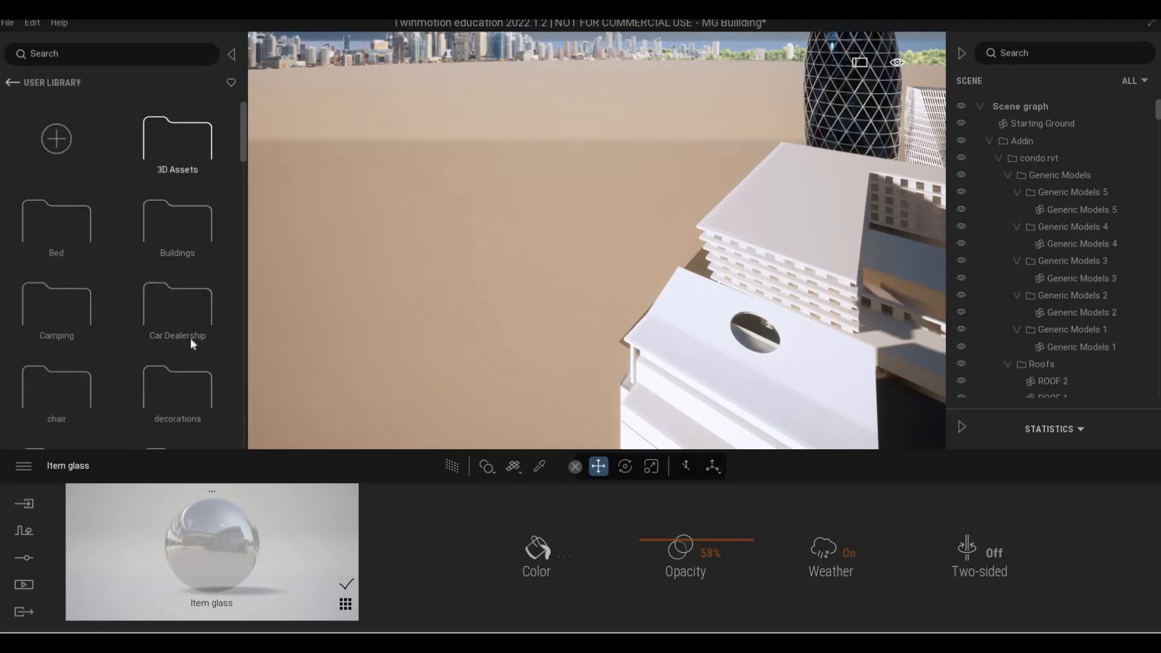
scroll(191, 344, down, 6)
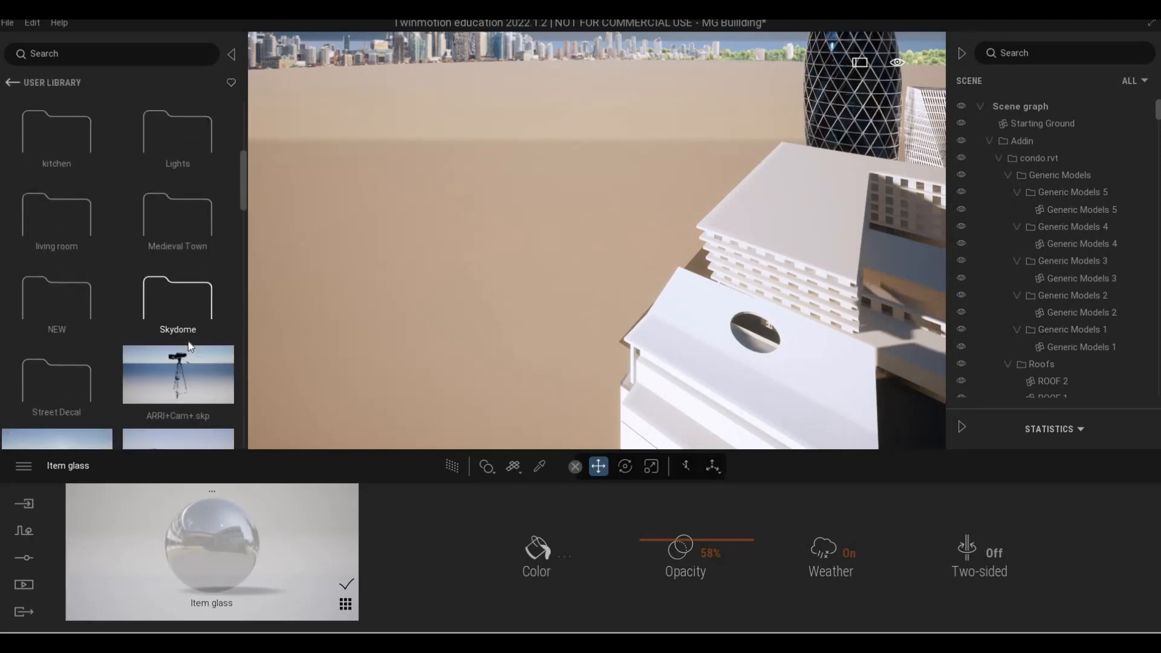
scroll(165, 368, down, 3)
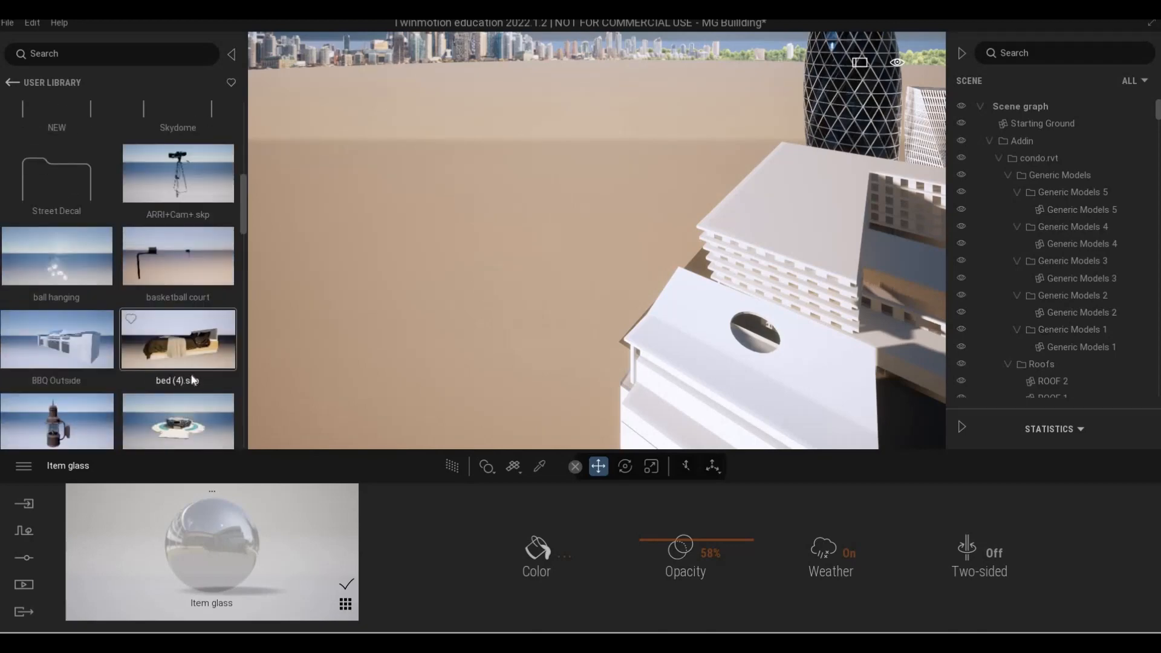
scroll(187, 391, down, 2)
- Try the building 2 model on the open ground behind the city buildings, and delete it from the scene
key(s)
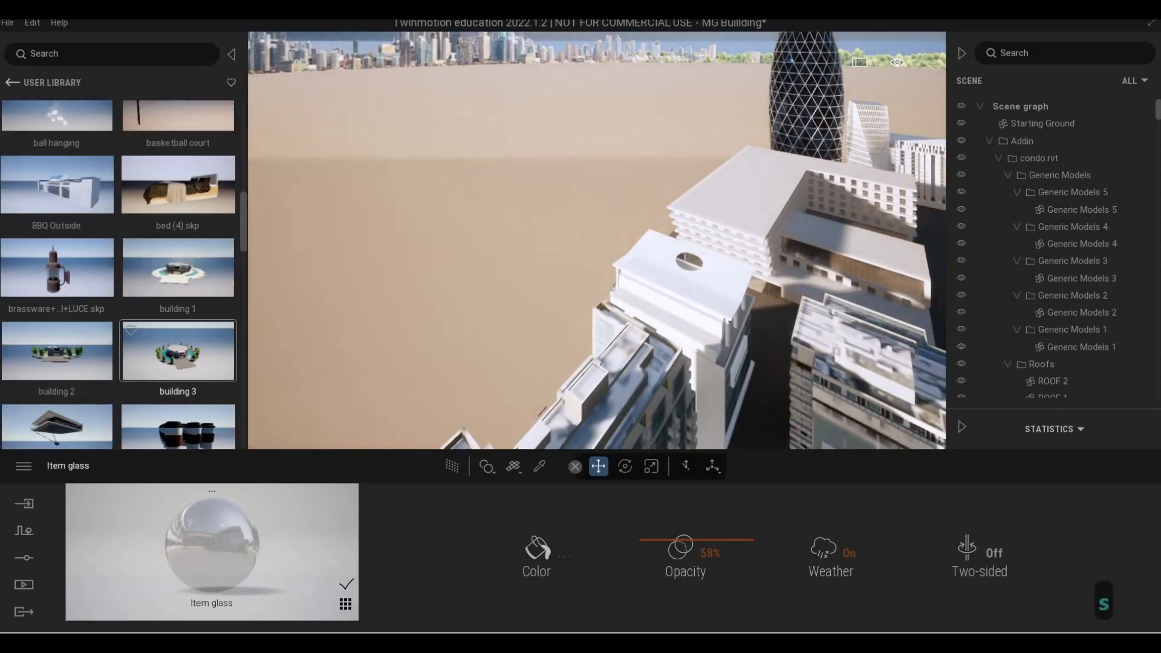
right_drag(484, 382, 520, 366)
key(s)
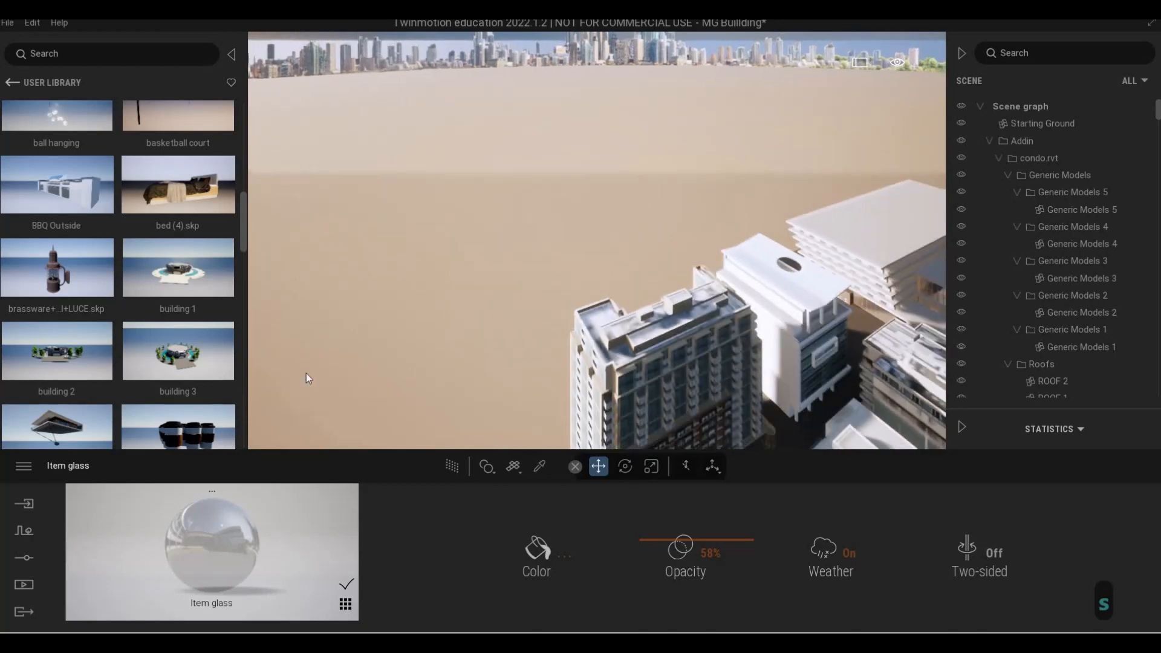
right_drag(306, 373, 104, 372)
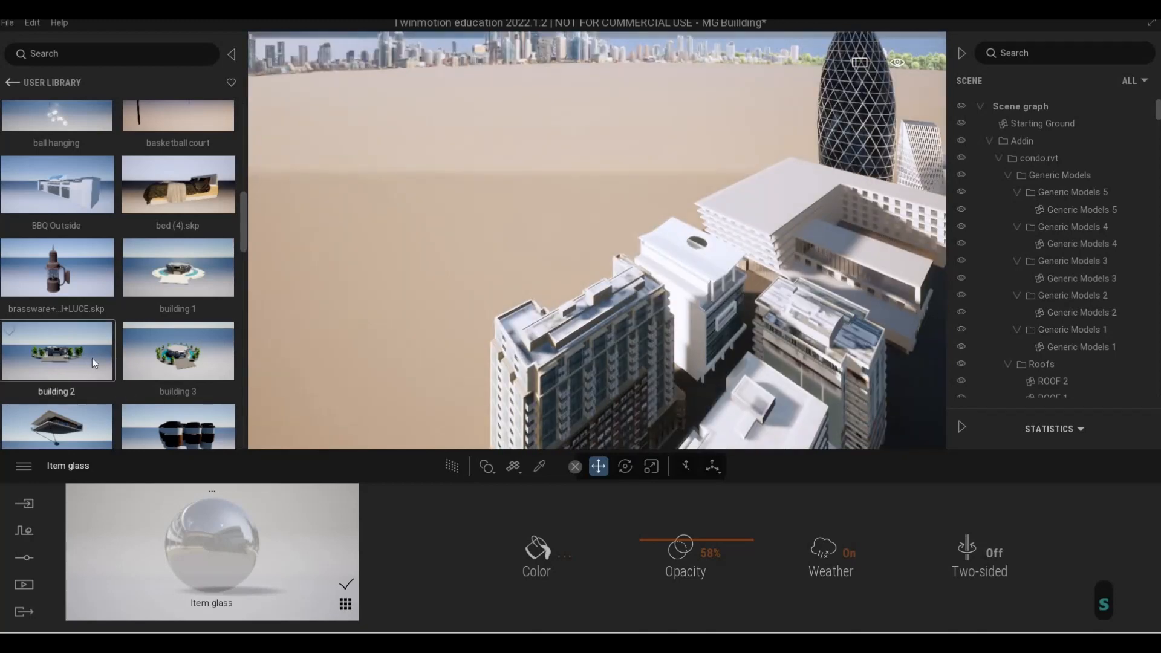
drag(91, 358, 618, 231)
key(Escape)
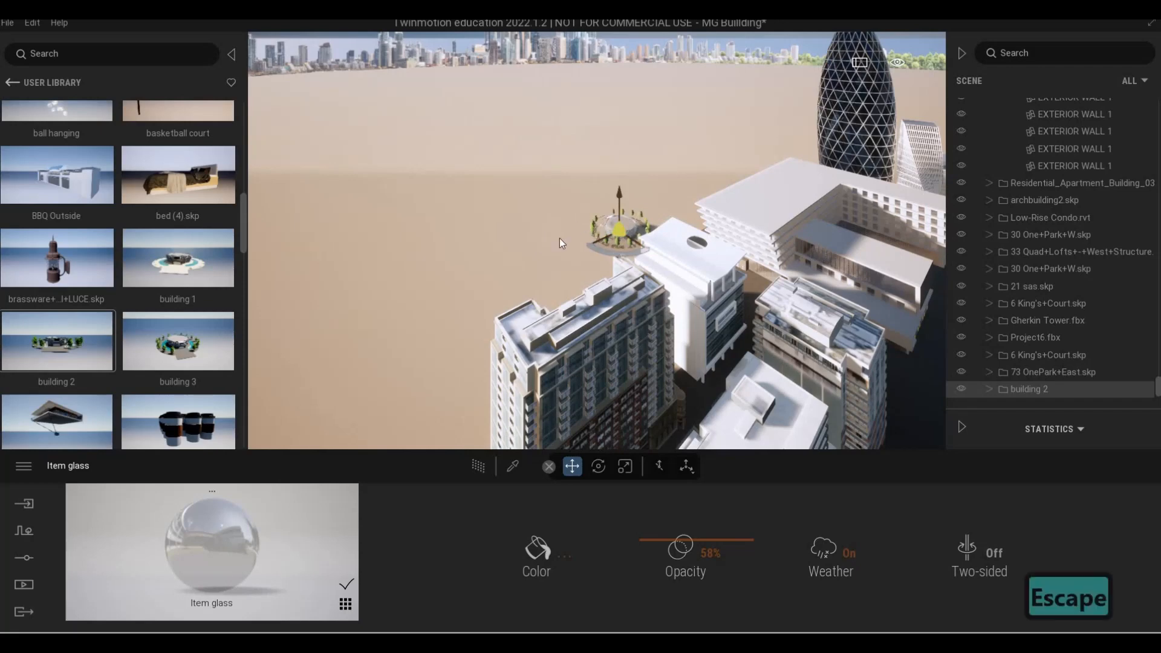
key(Escape)
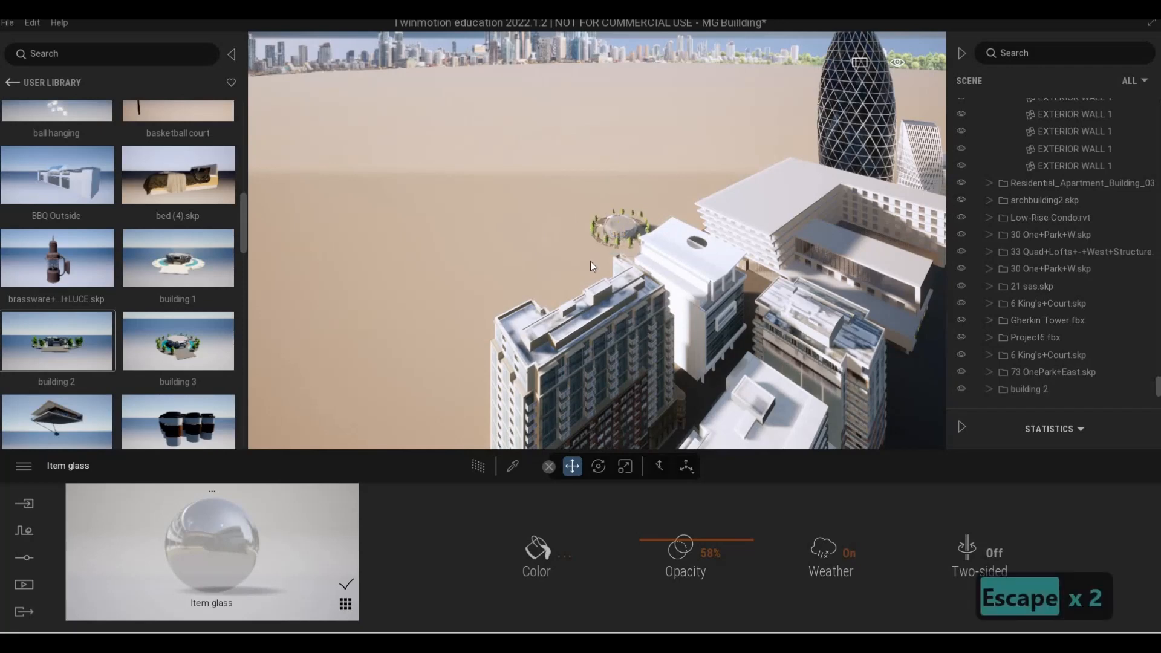
click(1043, 390)
key(Delete)
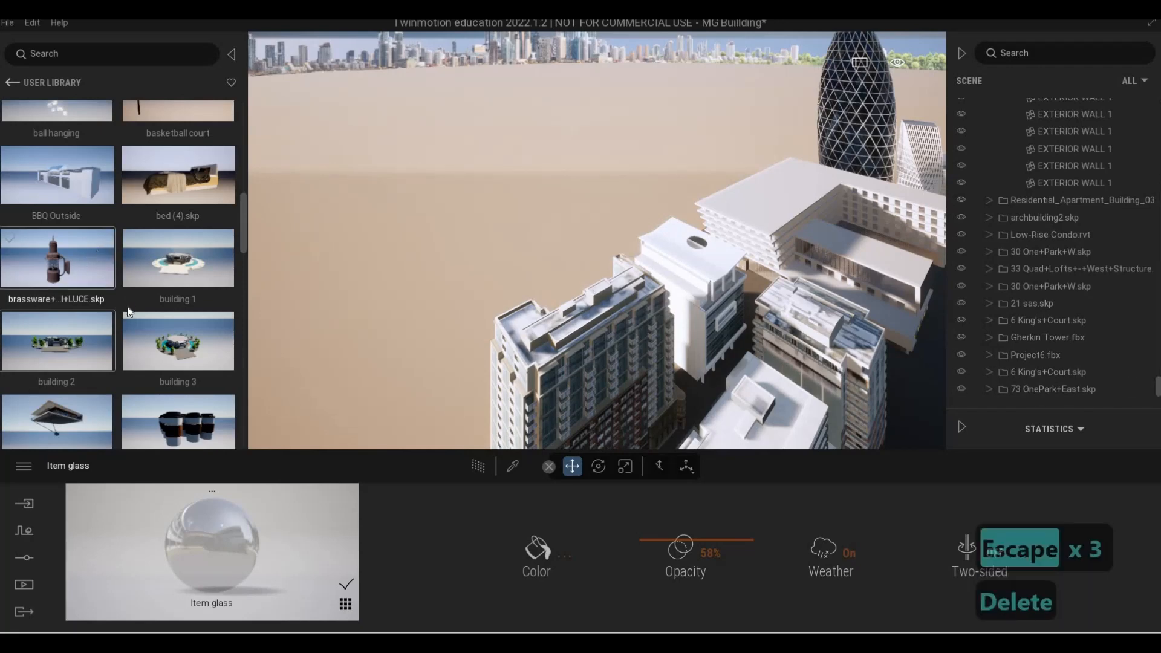
- Look through the user library's models and open its Buildings folder
scroll(125, 312, down, 5)
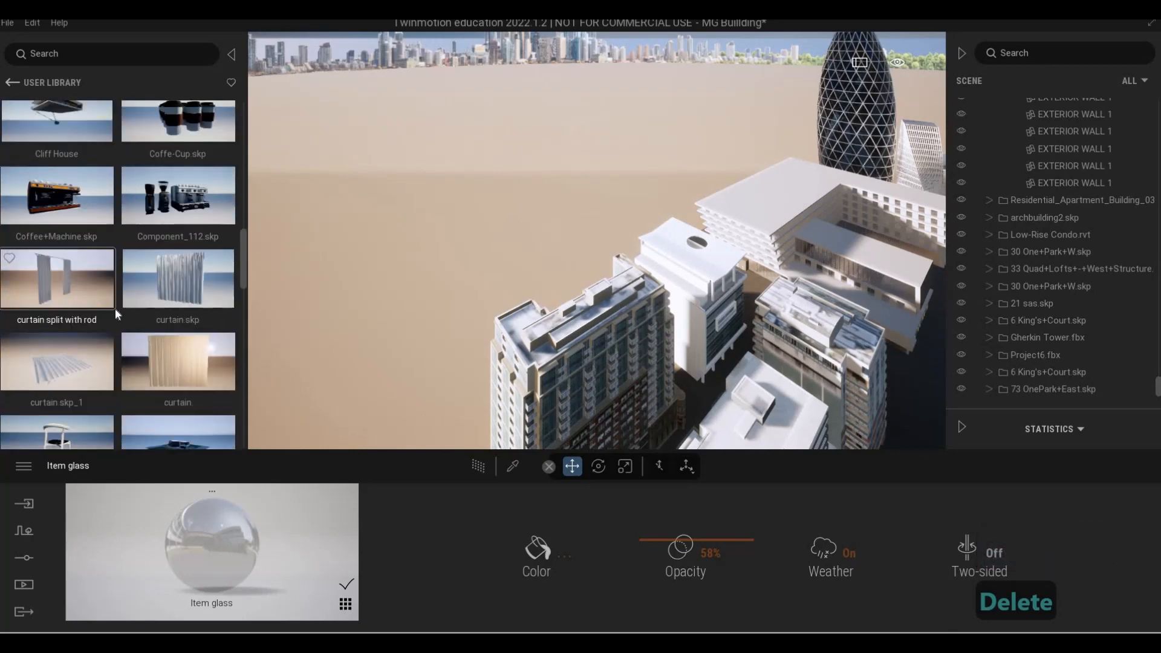
scroll(114, 312, down, 4)
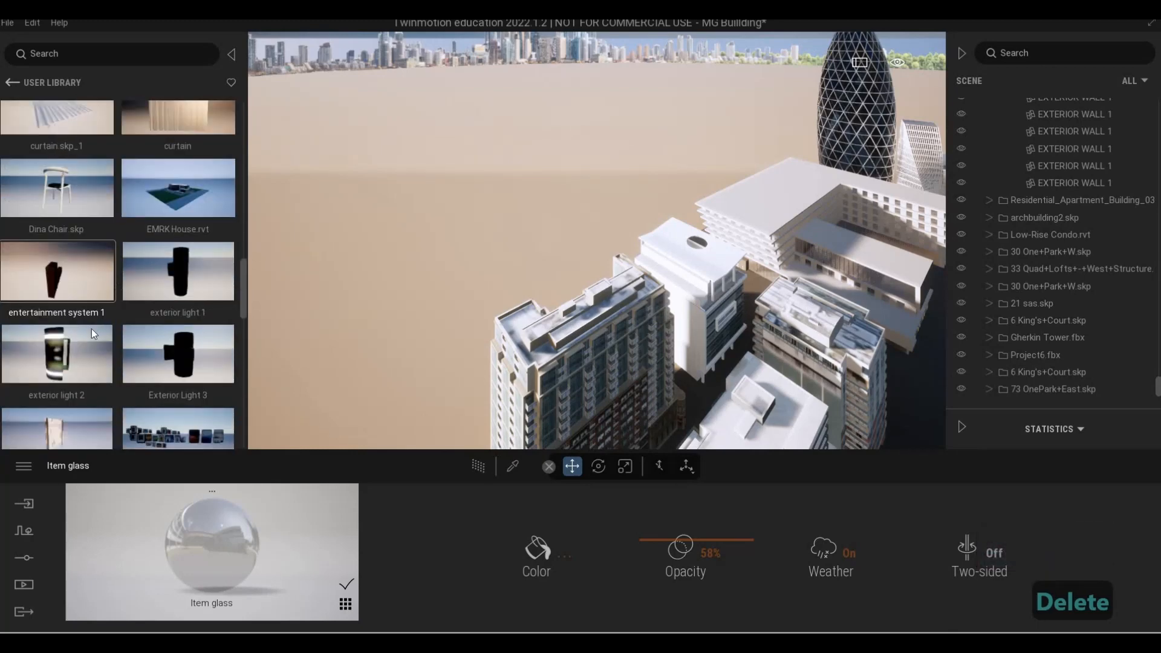
scroll(91, 329, down, 5)
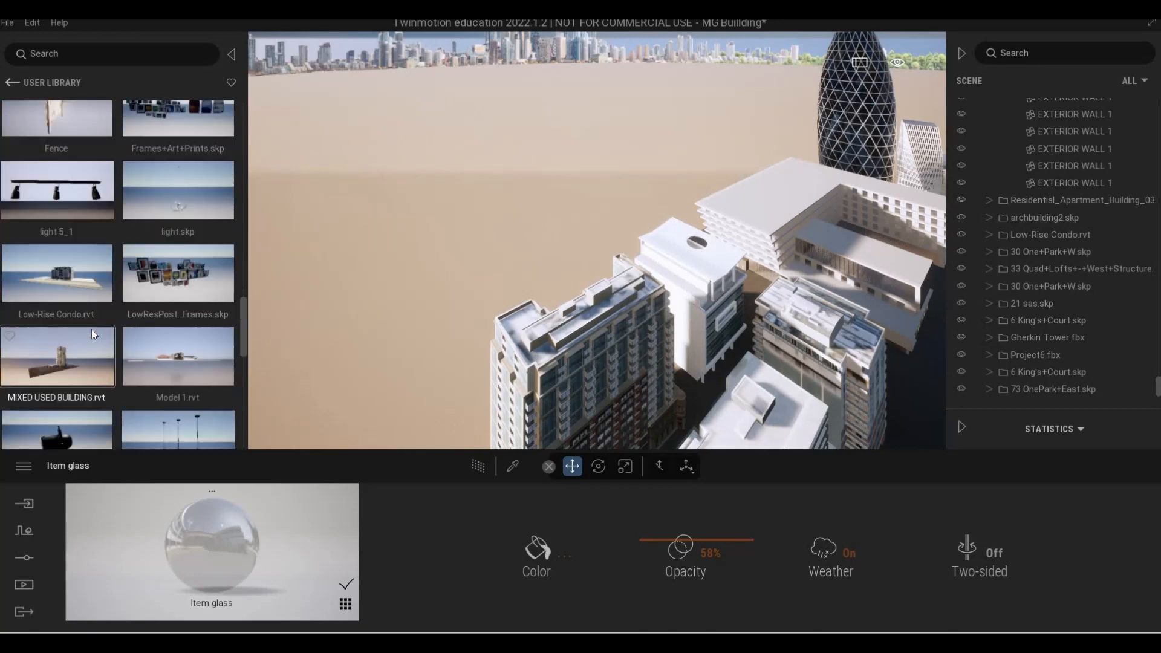
scroll(92, 329, up, 5)
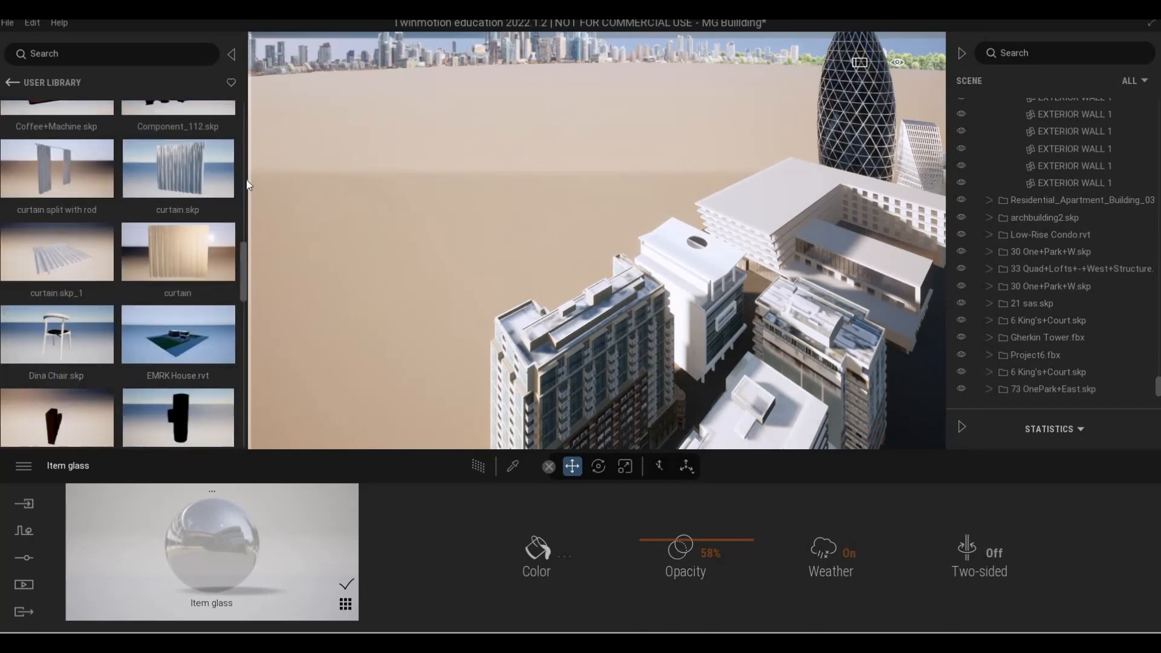
scroll(247, 185, up, 5)
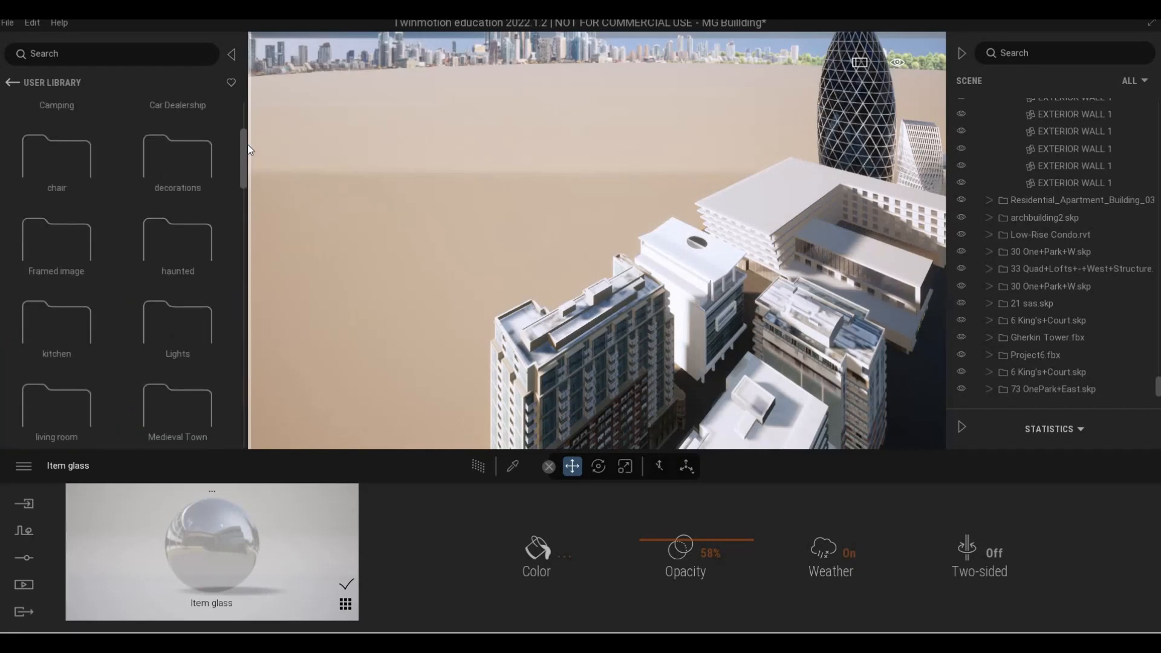
scroll(244, 132, up, 5)
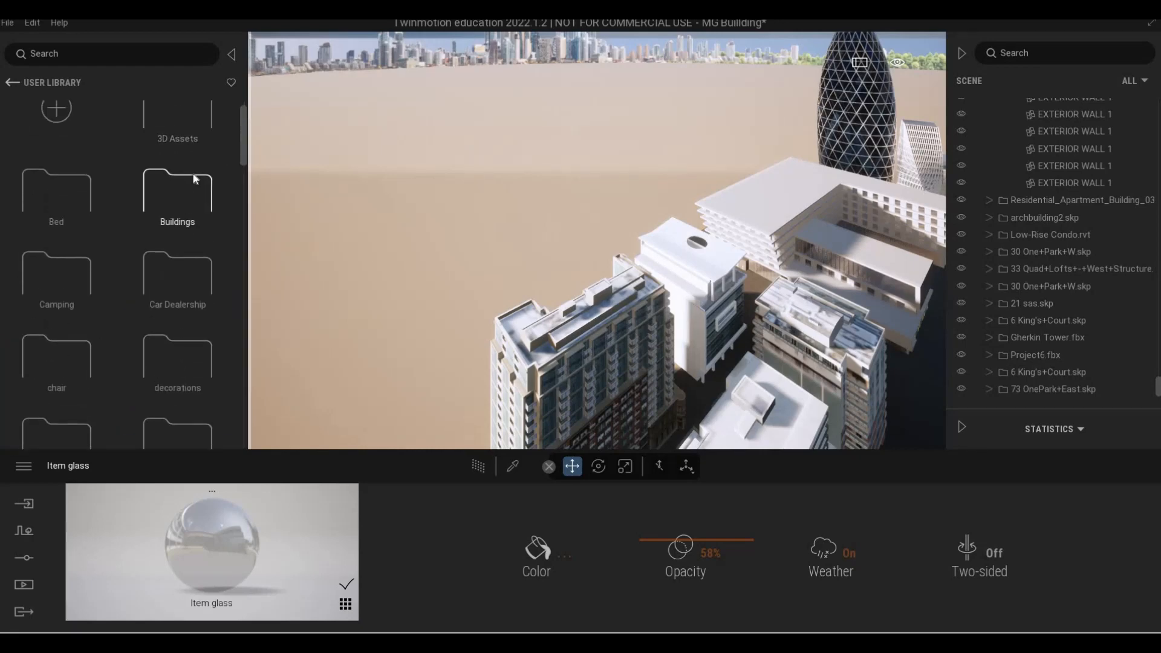
click(194, 178)
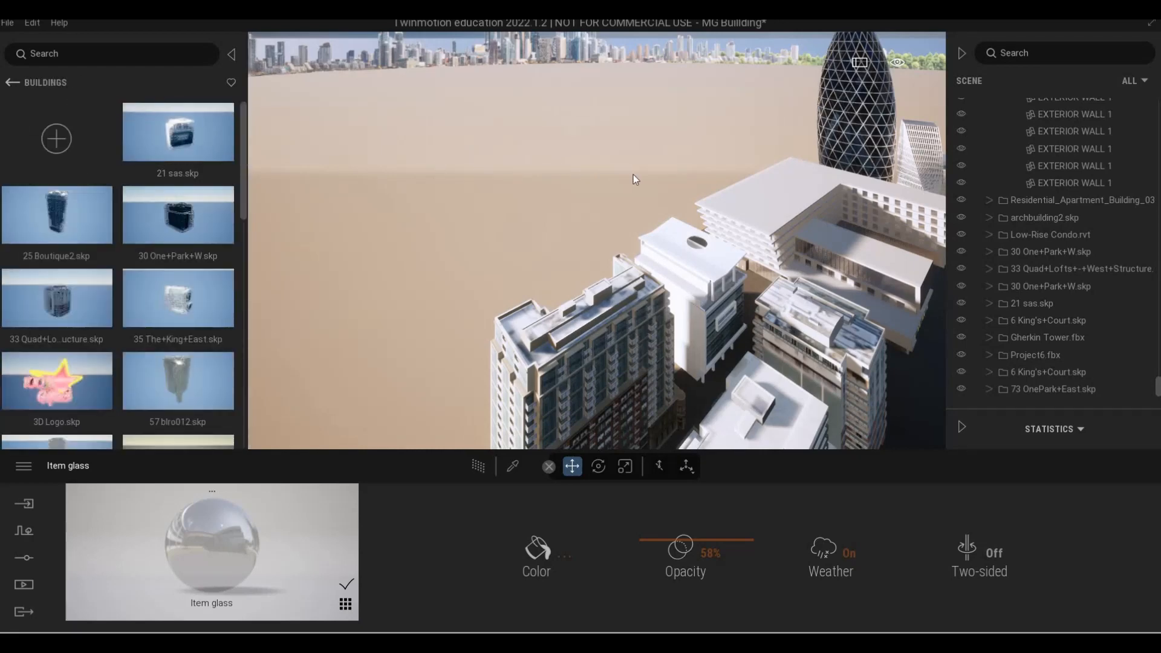
- Place the 73 OnePark+East.skp building on the open ground behind the city buildings
drag(633, 176, 243, 310)
drag(115, 313, 104, 334)
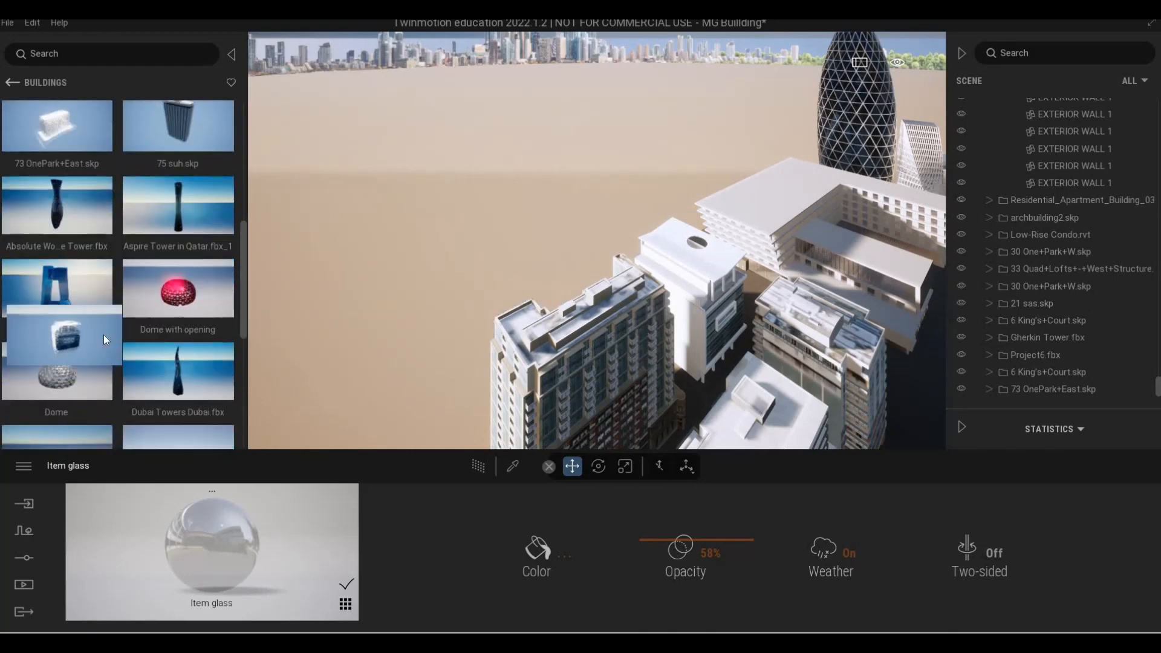
scroll(73, 326, down, 4)
scroll(42, 330, up, 1)
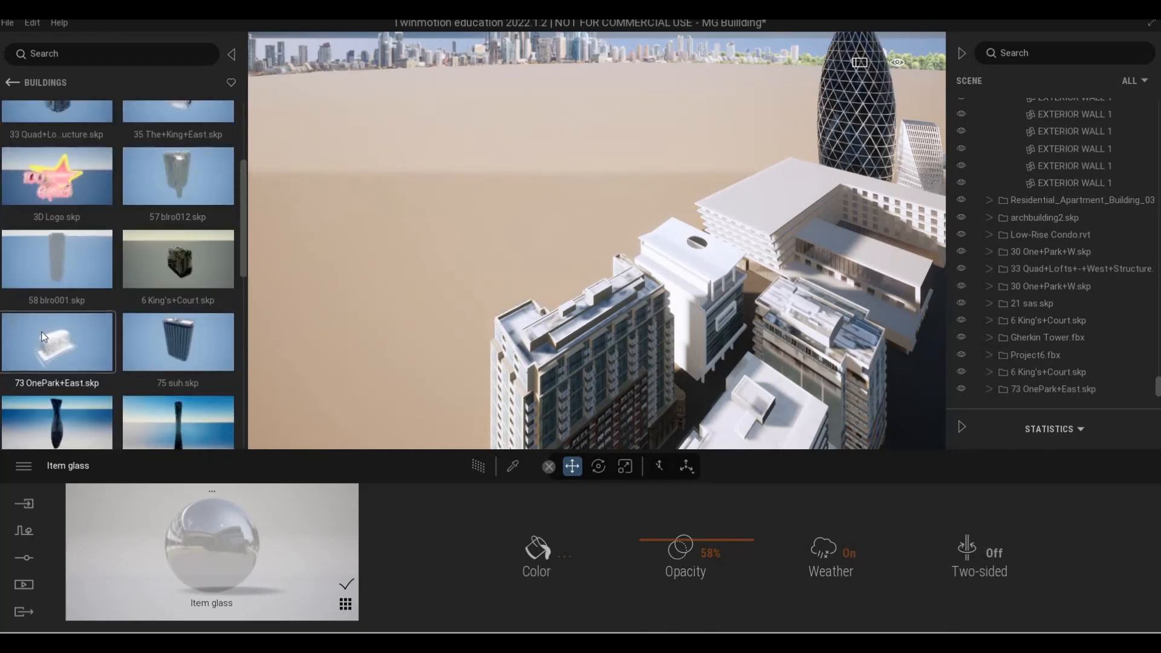
drag(488, 265, 572, 177)
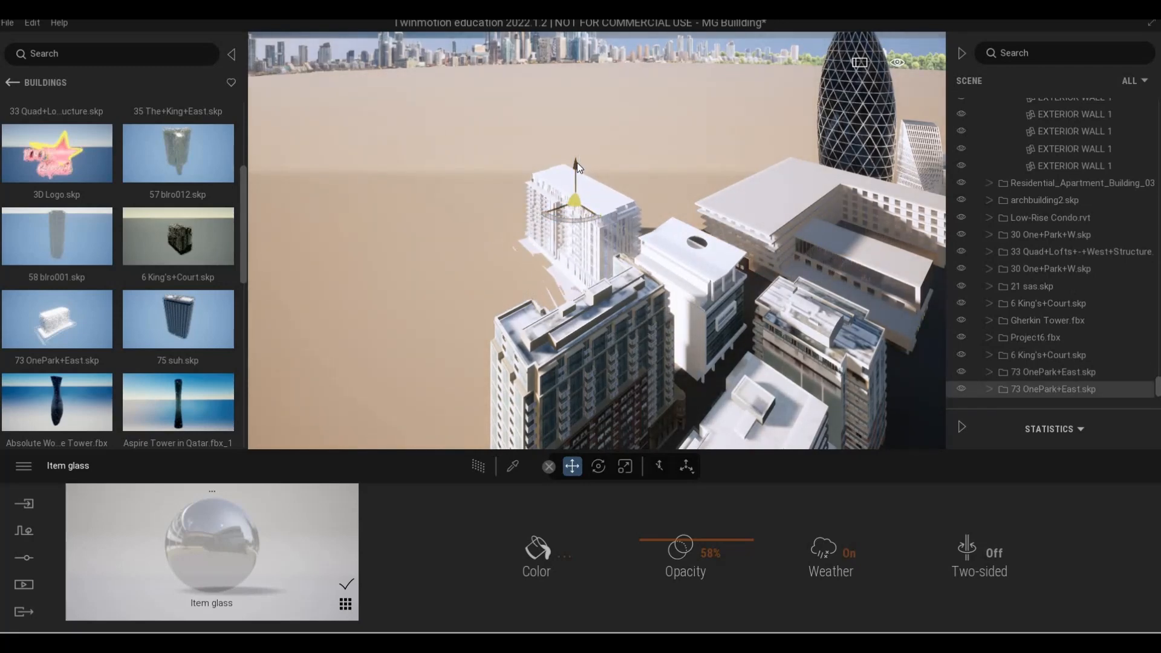
click(577, 162)
scroll(1119, 242, down, 5)
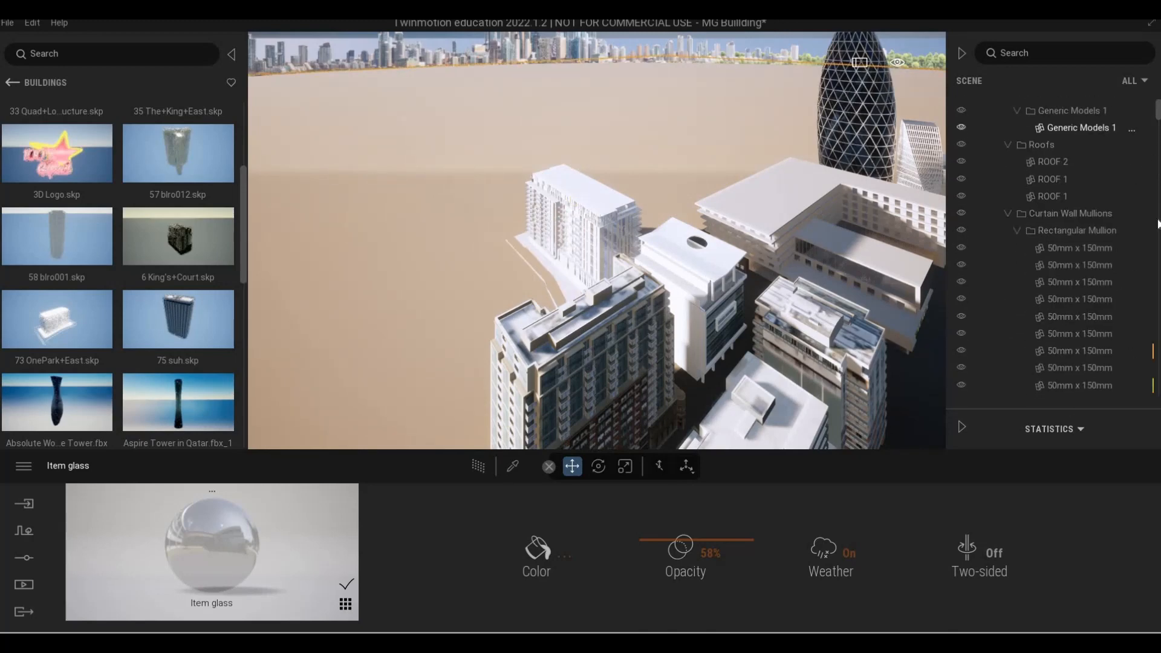
scroll(1124, 399, down, 10)
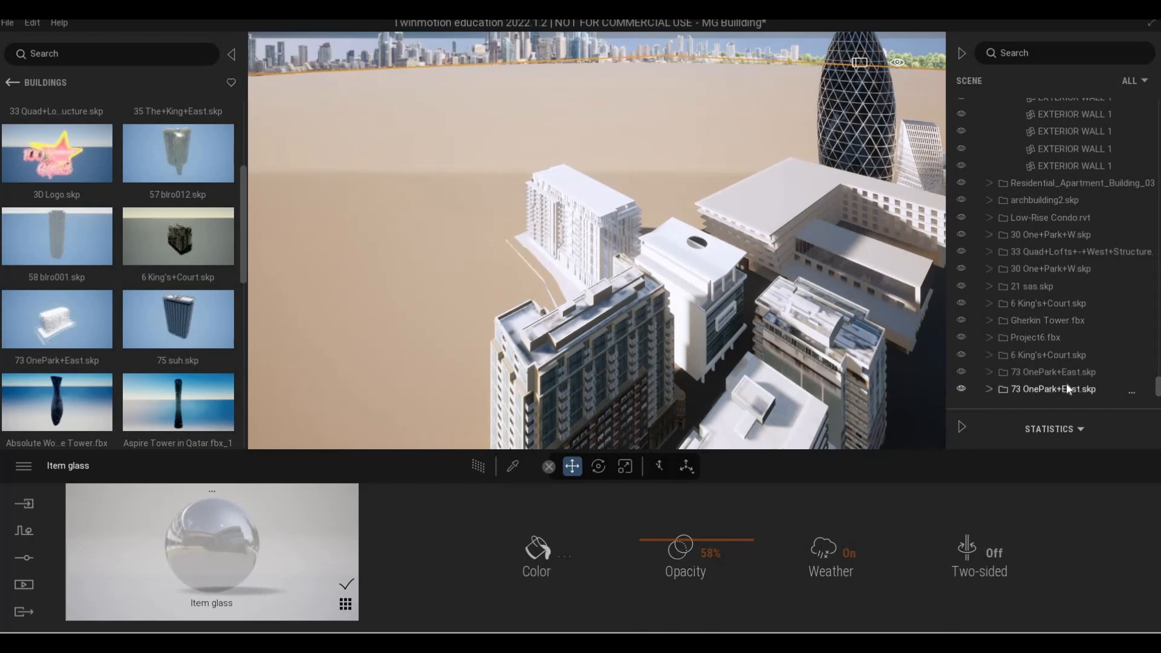
click(589, 226)
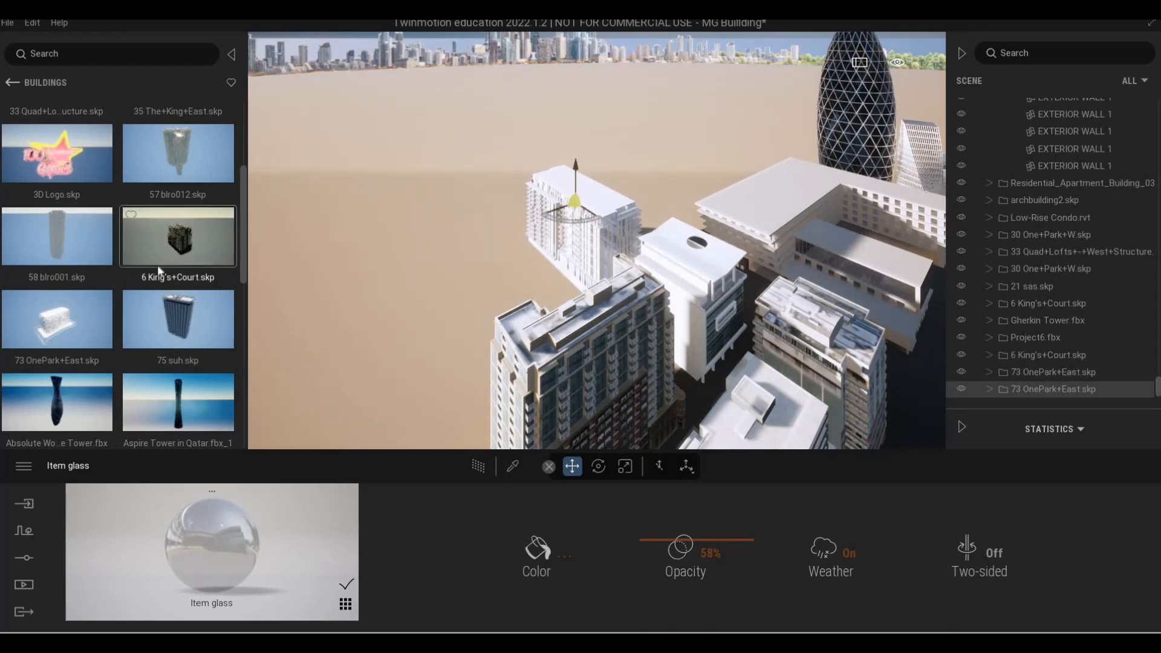
- Try the CCTV.fbx tower on the open ground beside the city buildings, and delete it from the scene
scroll(83, 362, down, 3)
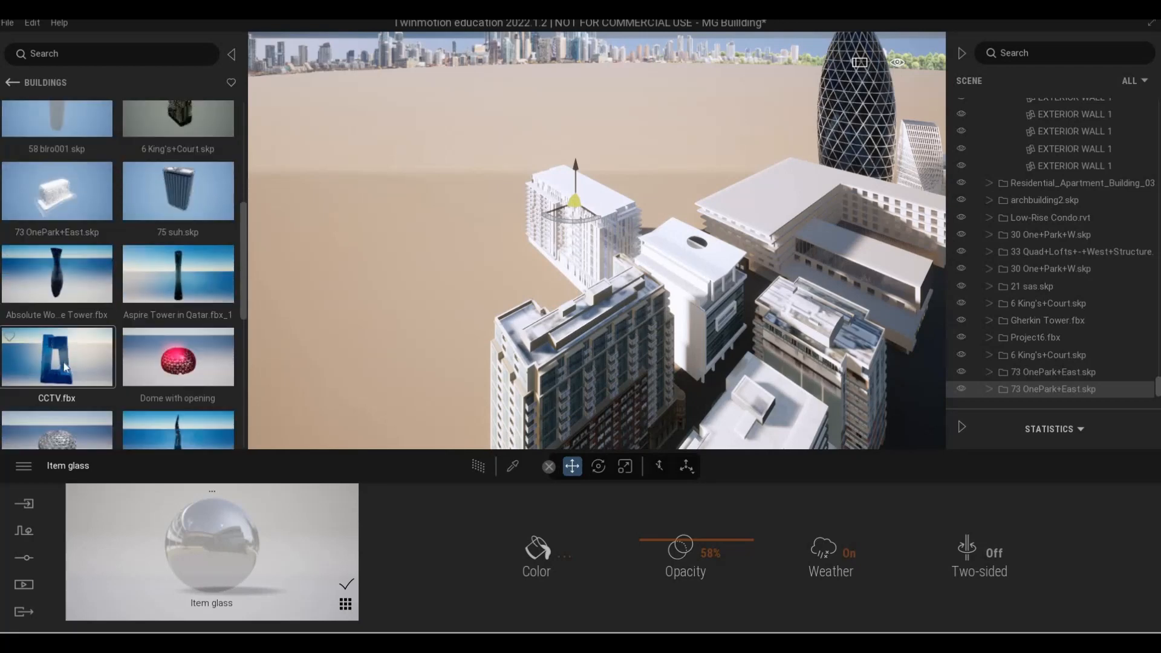
scroll(50, 315, down, 1)
drag(487, 322, 498, 314)
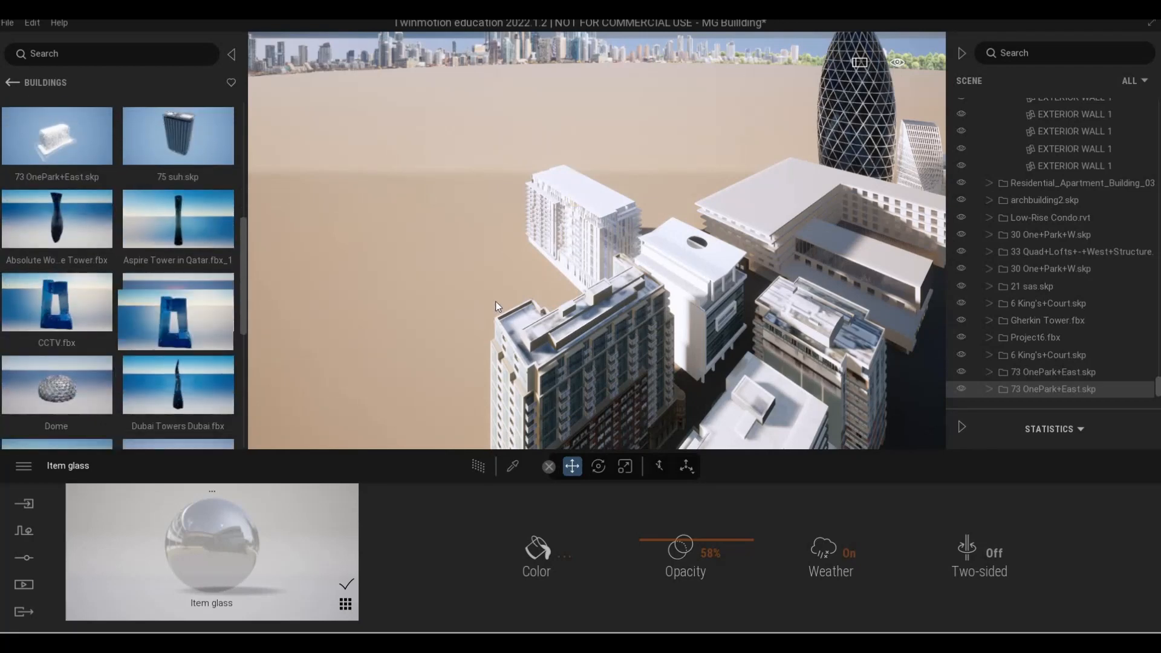
drag(481, 301, 481, 301)
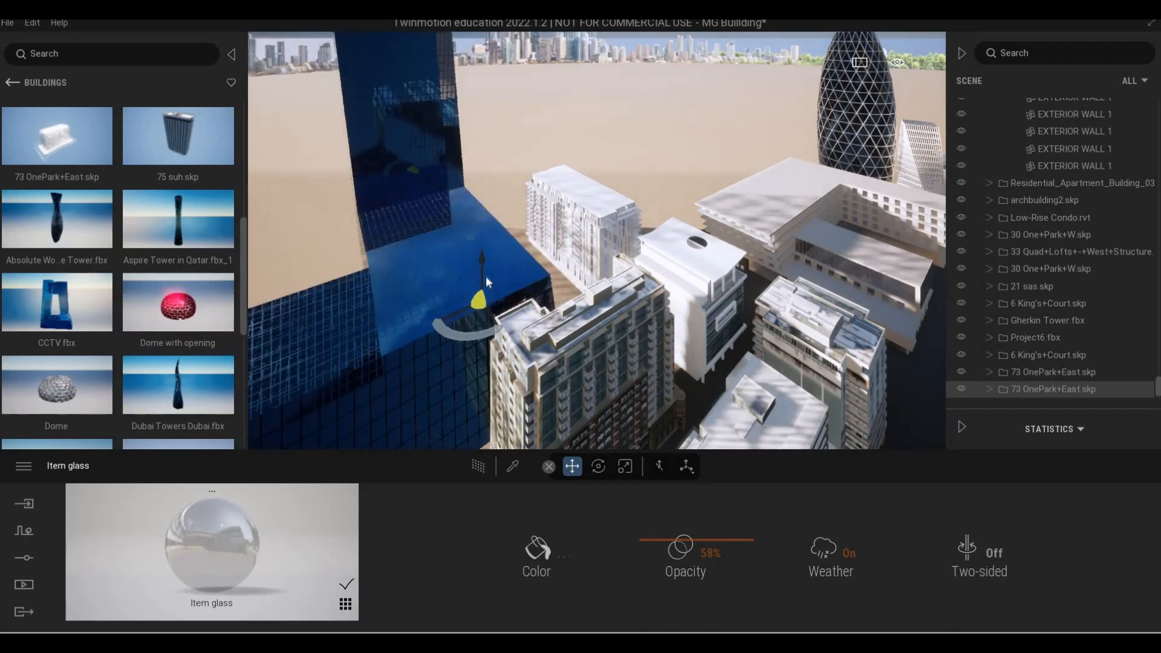
scroll(436, 293, down, 5)
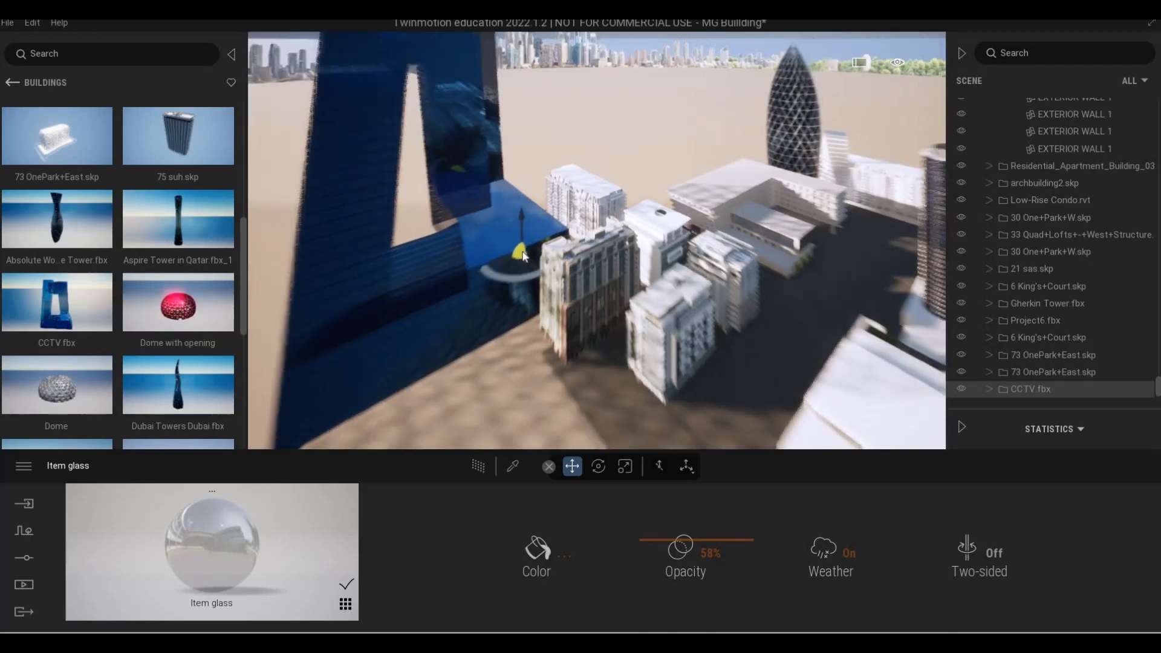
drag(518, 242, 518, 241)
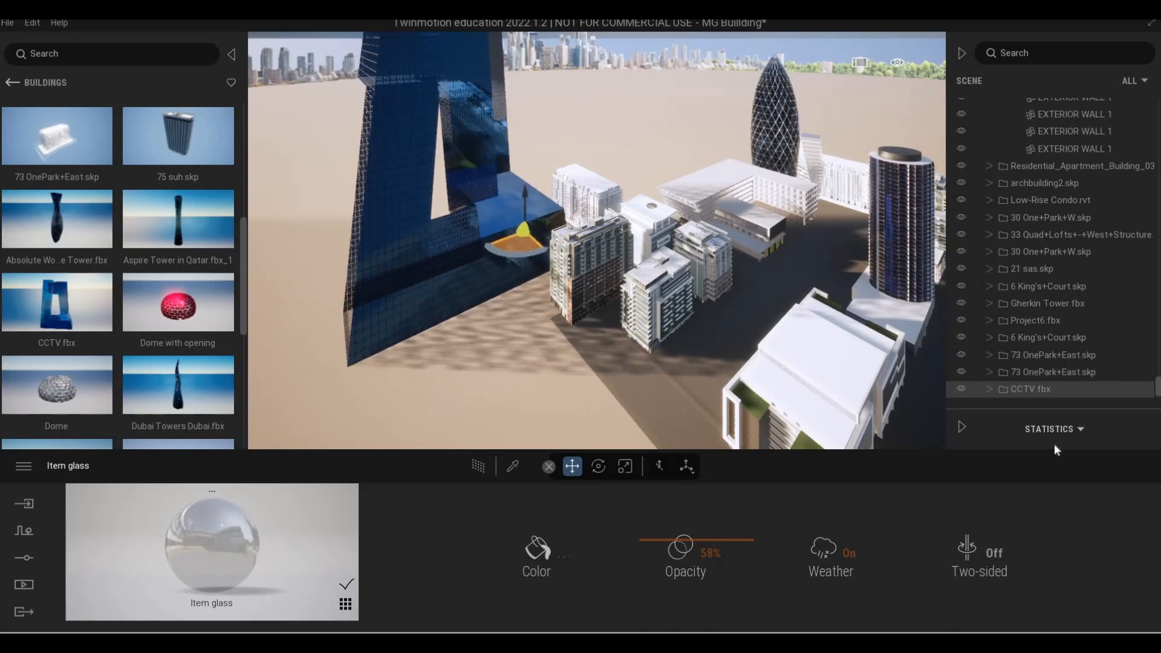
click(1010, 391)
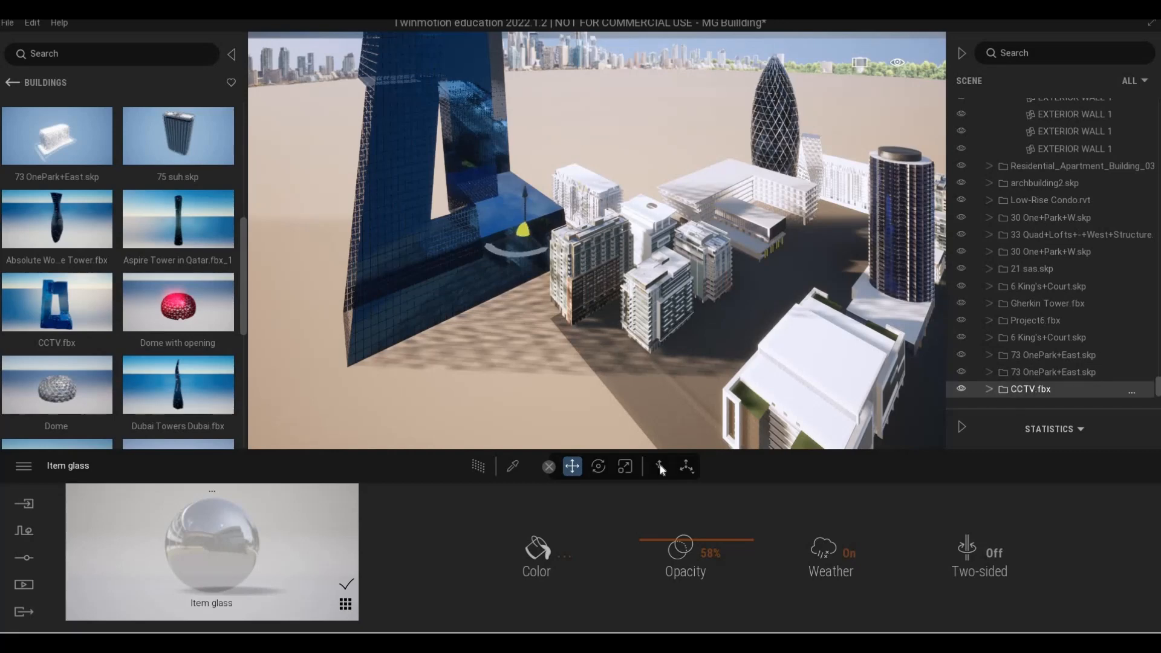
key(Delete)
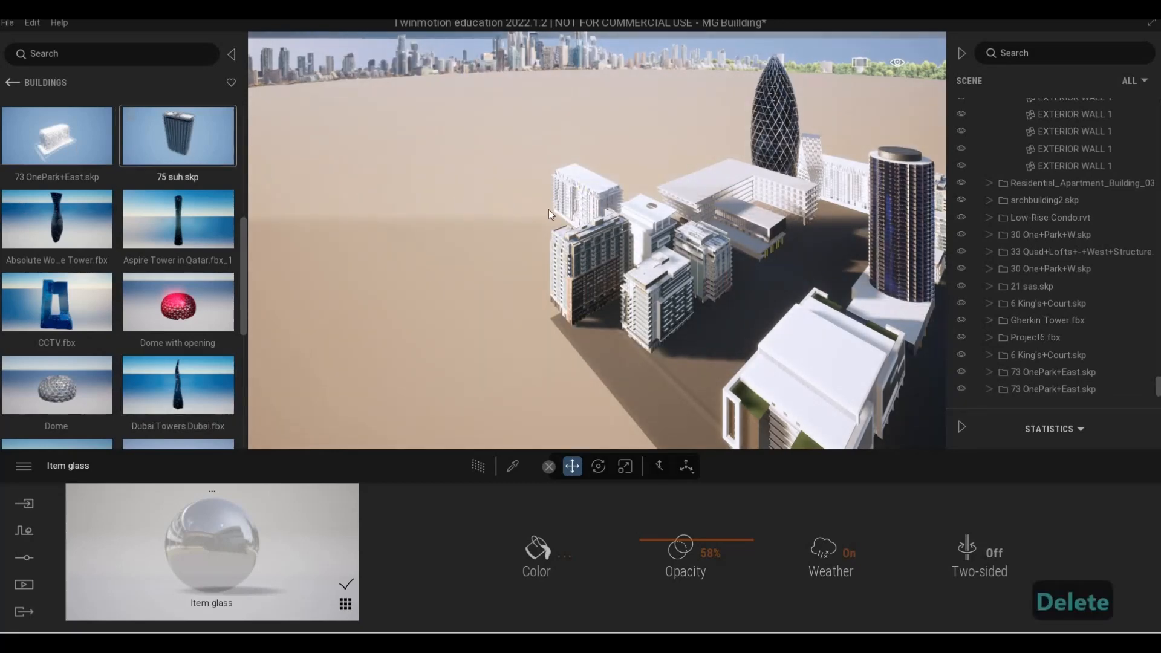
- Place the 75 suh.skp tower on the open ground beside the newly added 73 OnePark+East building, and deselect it
drag(545, 217, 521, 242)
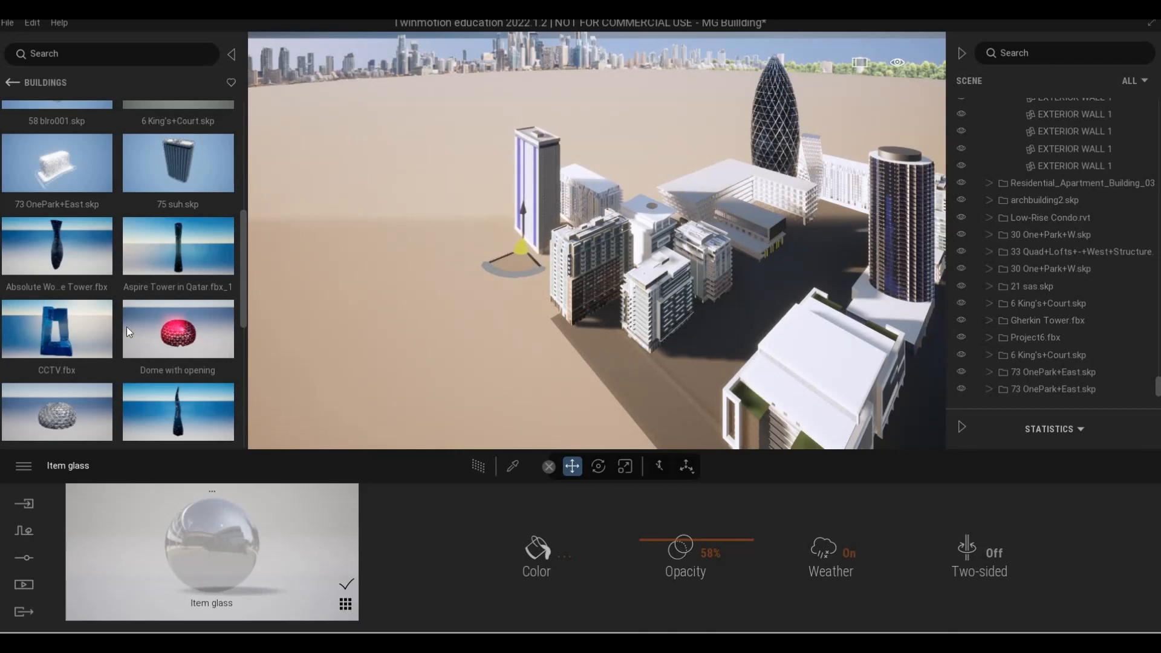
key(Escape)
key(Escape)
- Add the Absolute World Tower.fbx model behind the city buildings and move it beside the 75 suh tower
scroll(86, 299, up, 1)
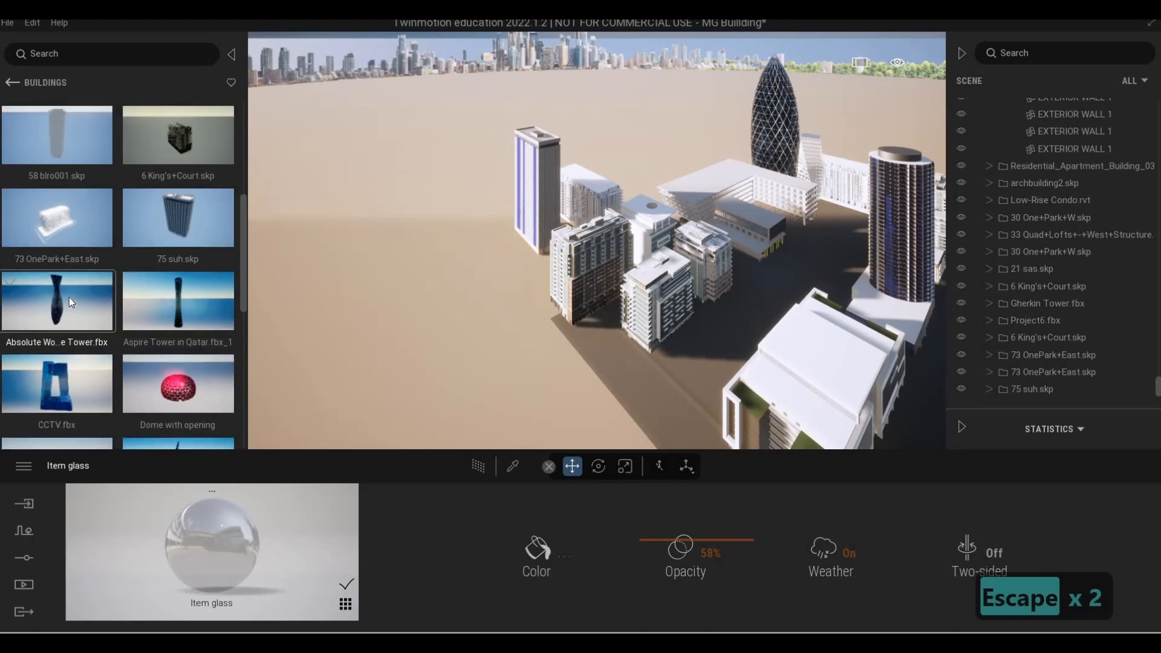
drag(349, 259, 644, 191)
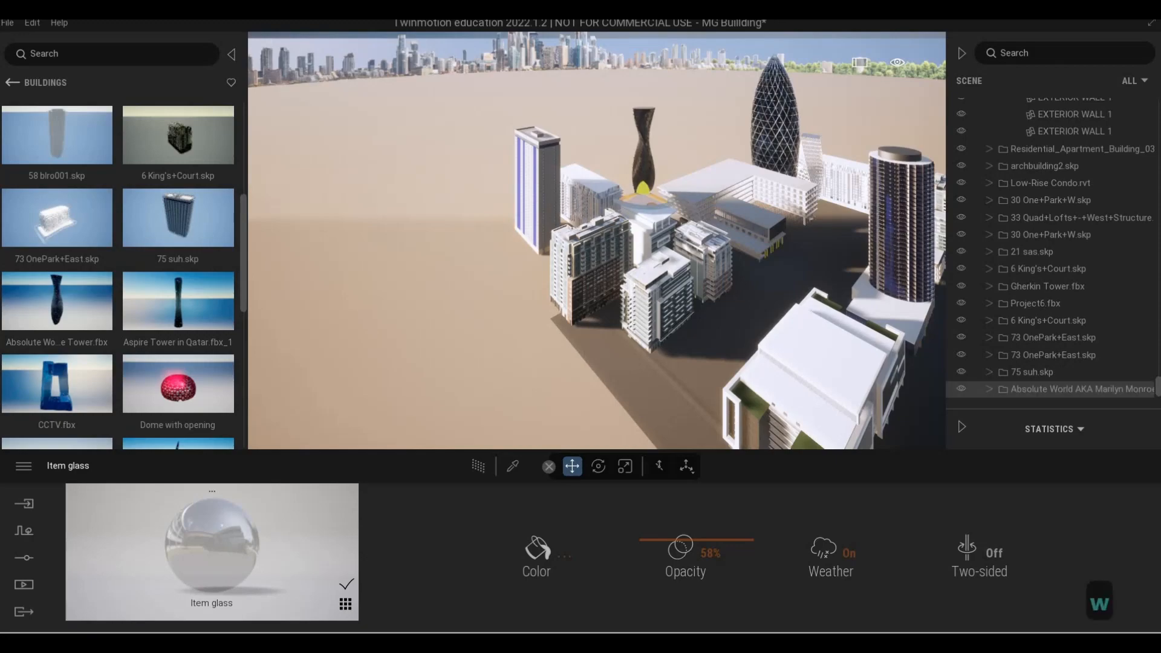
key(w)
key(d)
key(w)
key(d)
key(w)
key(d)
key(w)
key(d)
key(w)
key(d)
key(w)
key(d)
key(a)
key(a)
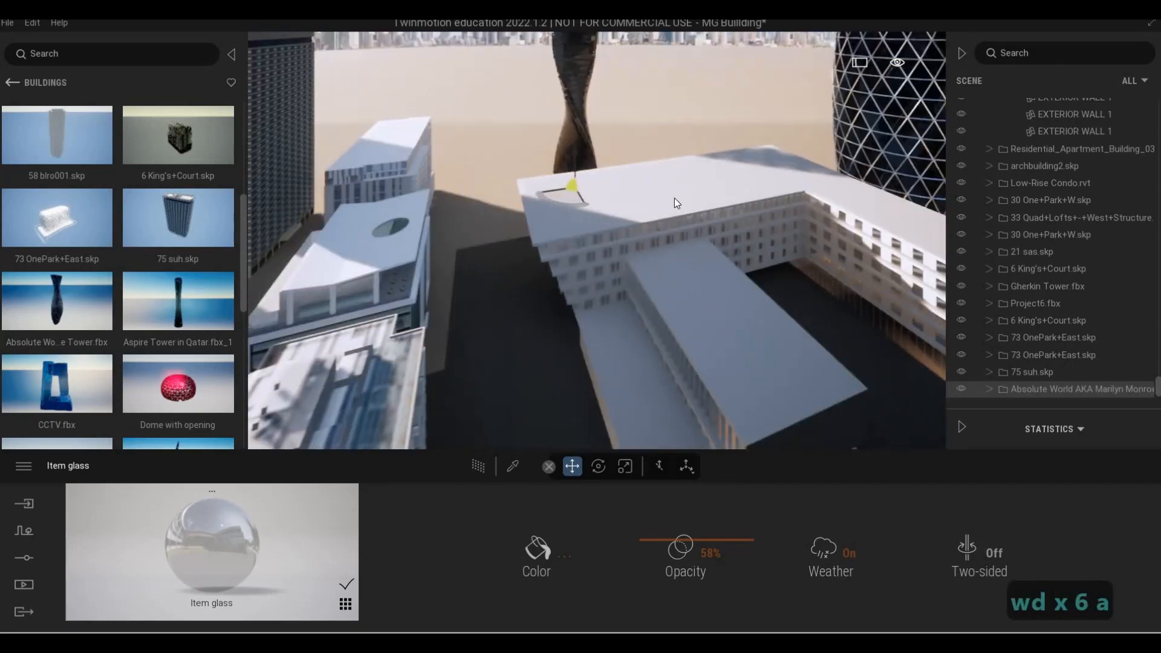
key(s)
drag(327, 216, 303, 216)
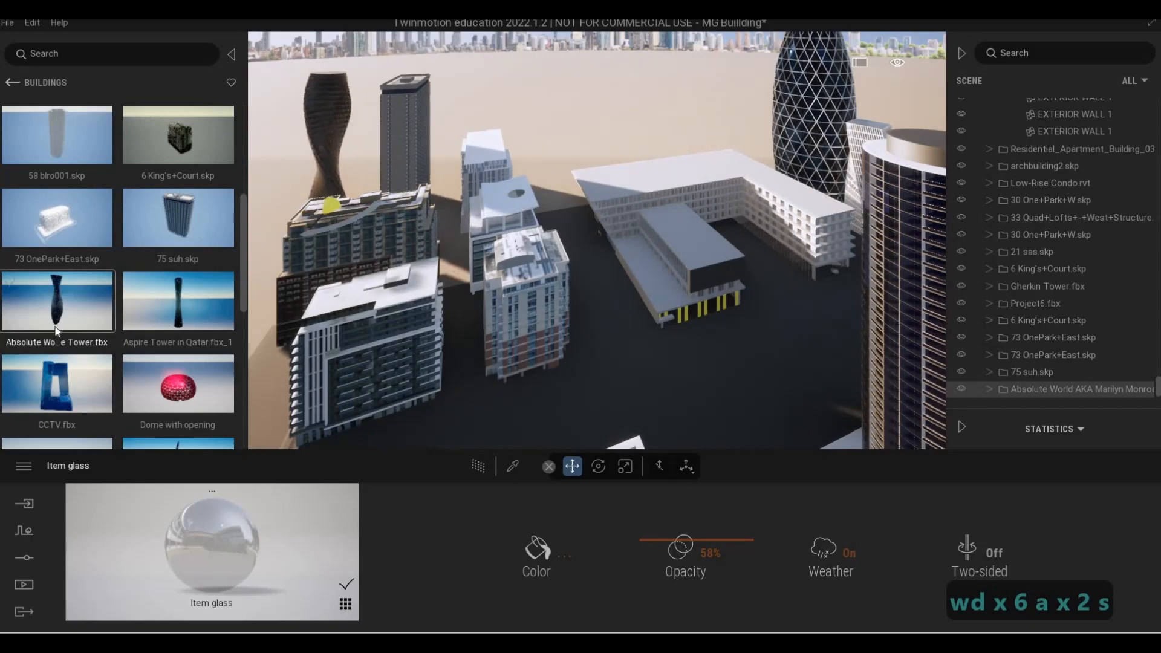
- Place the 35 The+King+East.skp building on the open ground behind the U-shaped building, next to the white 73 OnePark+East block
scroll(77, 313, up, 3)
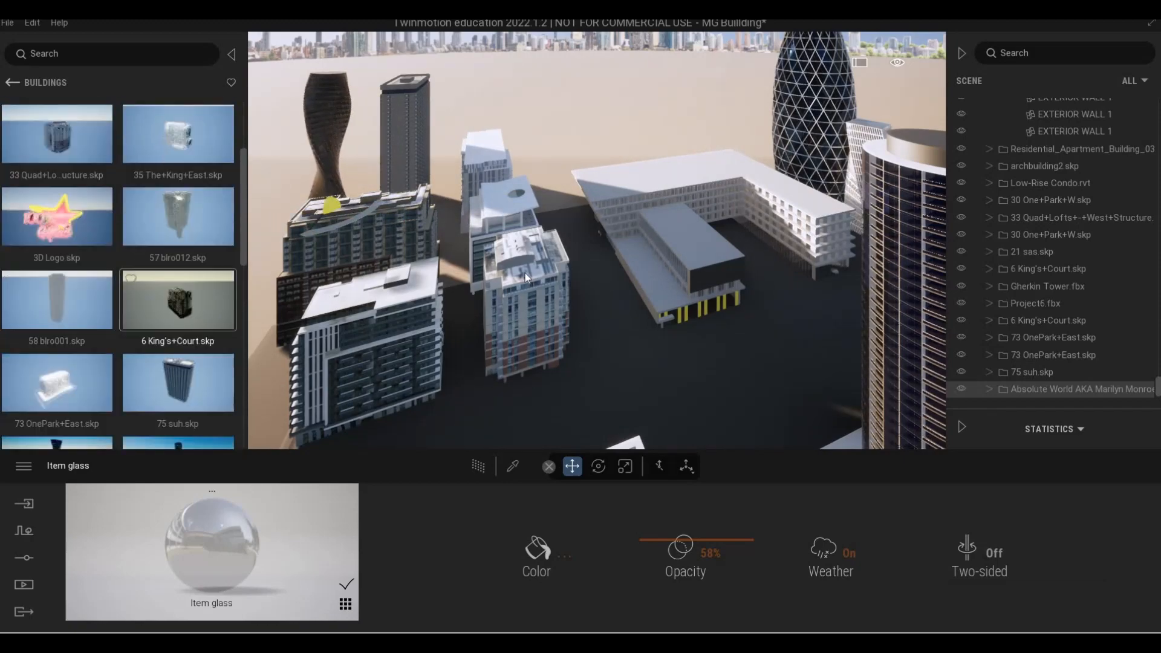
key(w)
key(q)
right_drag(423, 242, 272, 260)
key(d)
key(q)
key(q)
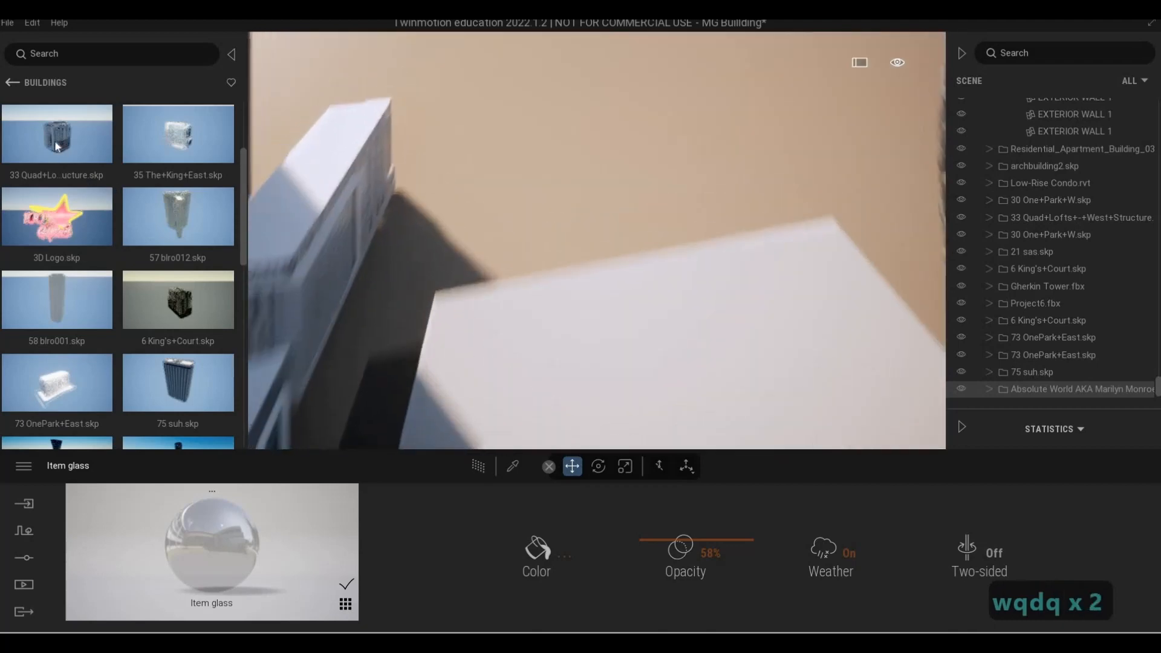
key(s)
drag(60, 148, 556, 285)
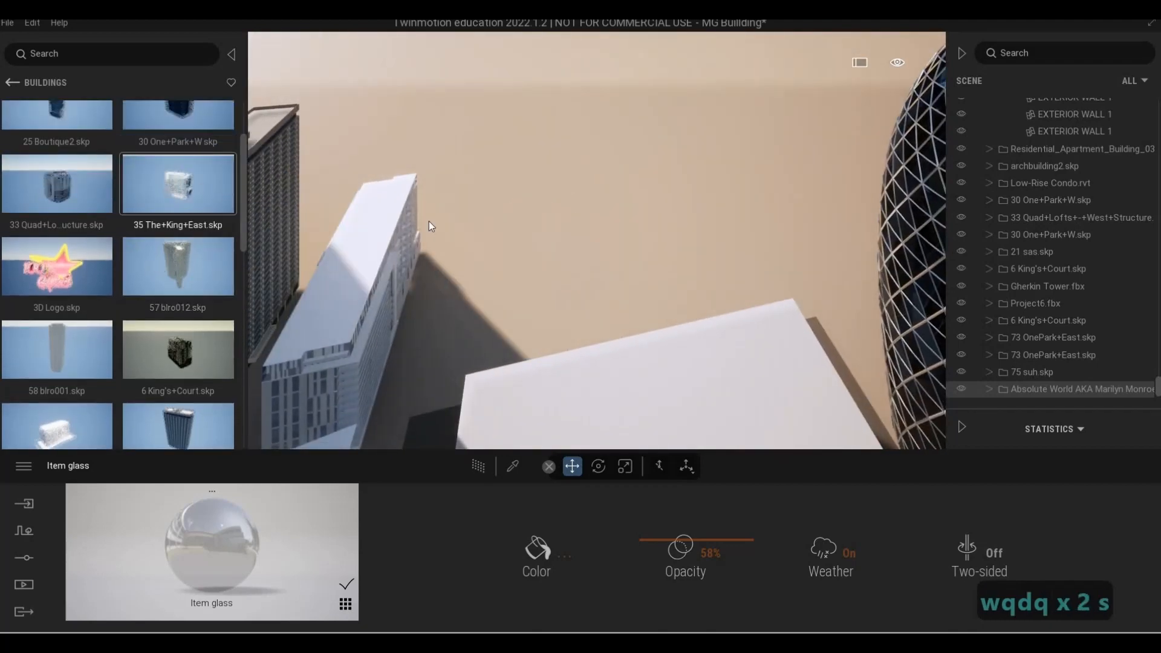
- Rotate the 35 The+King+East building by 90 degrees and move it closer to the U-shaped building
drag(557, 276, 500, 350)
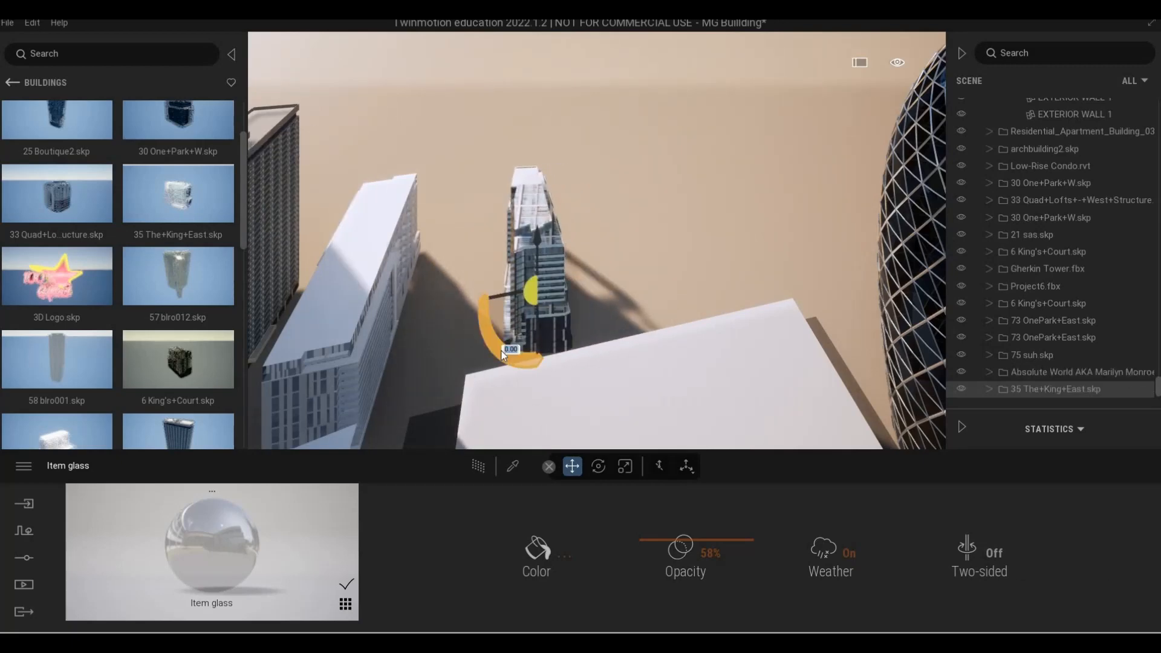
text(90)
key(Return)
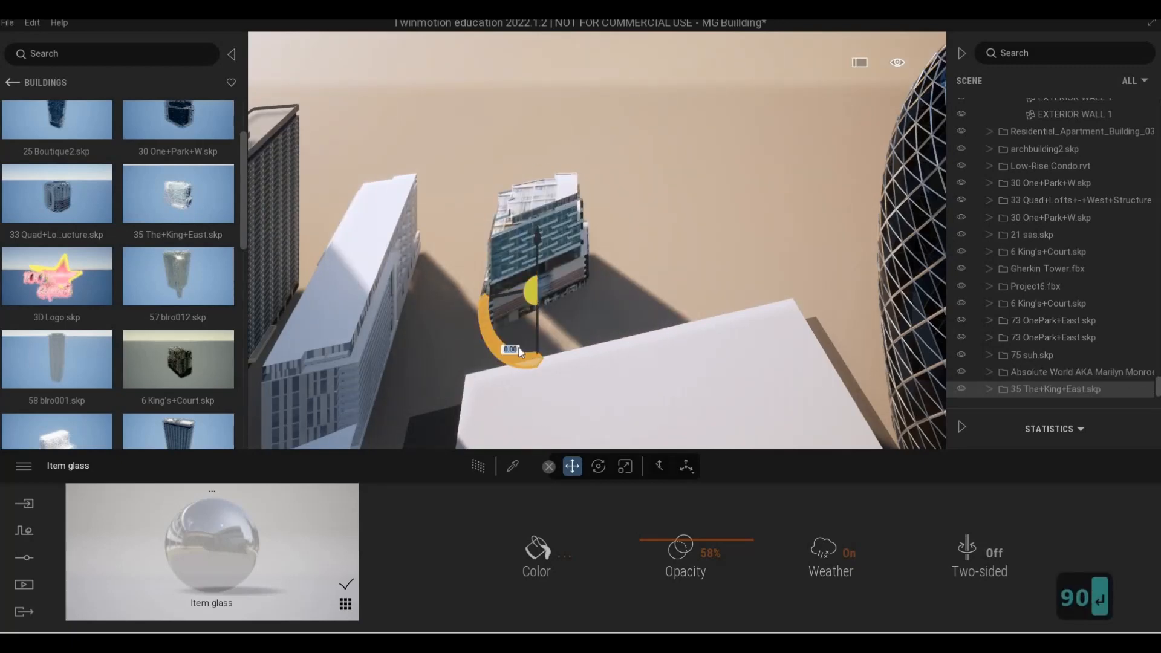
drag(507, 370, 489, 413)
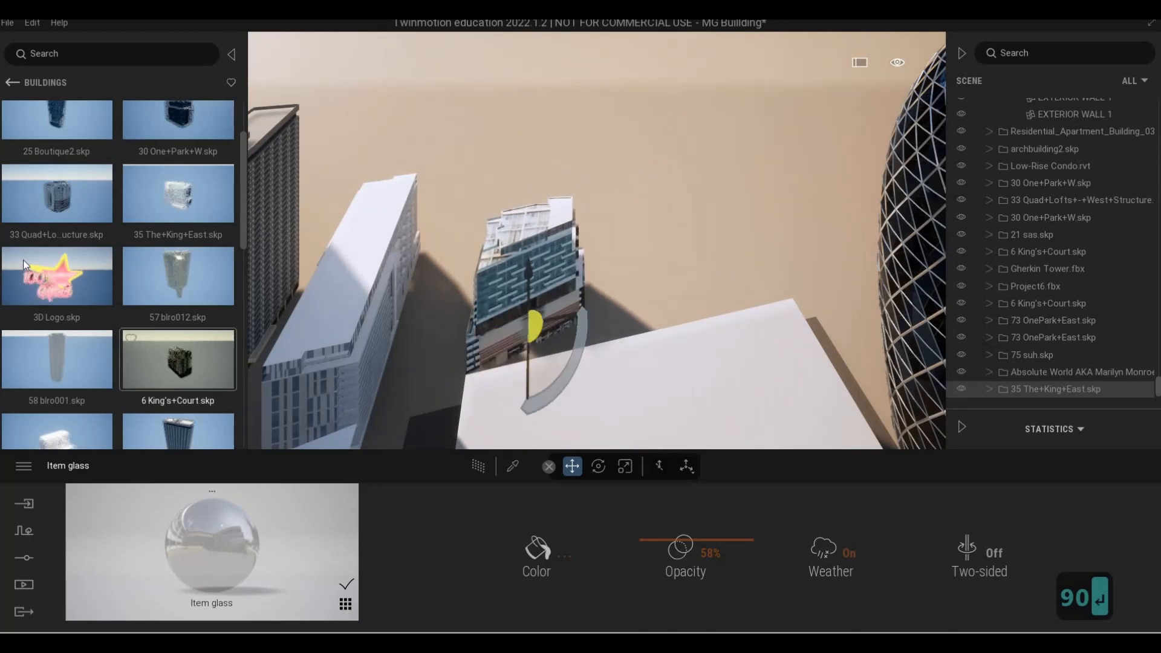
- Place the 25 Boutique2.skp tower beside the 35 The+King+East building, rotated by 90 degrees
scroll(40, 188, up, 1)
scroll(41, 188, up, 2)
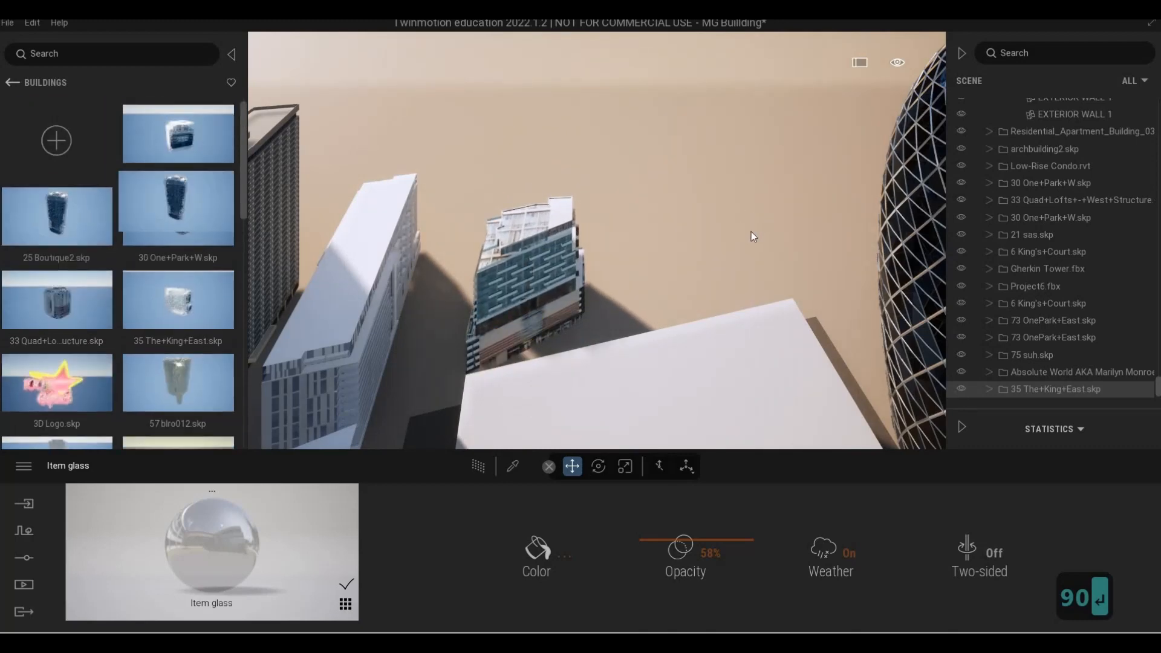
drag(706, 265, 685, 315)
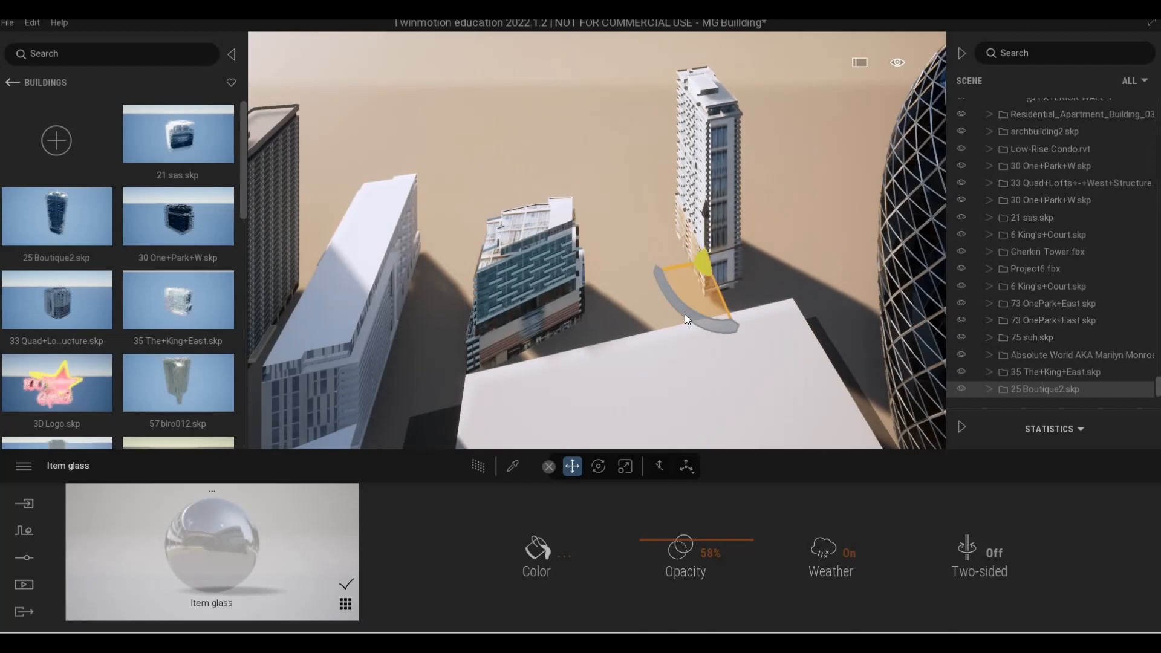
text(90)
key(Return)
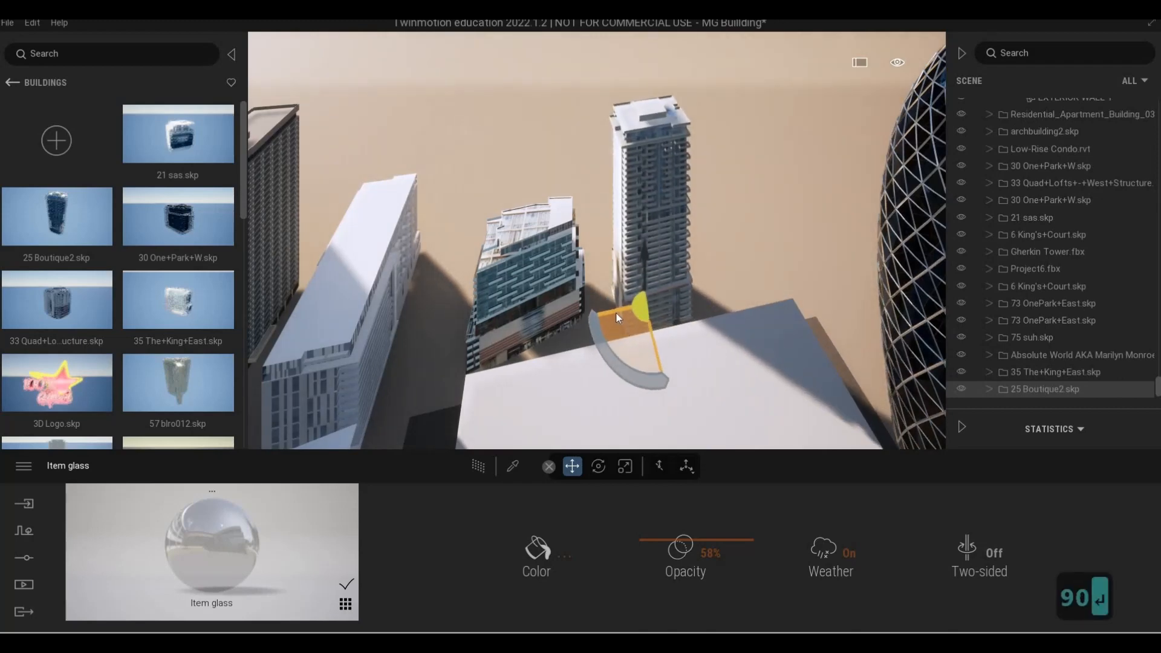
- Copy the 25 Boutique2 tower sideways toward the lattice Gherkin tower as 1 instance, with a spacing of about 57.19 m
alt+drag(615, 311, 714, 293)
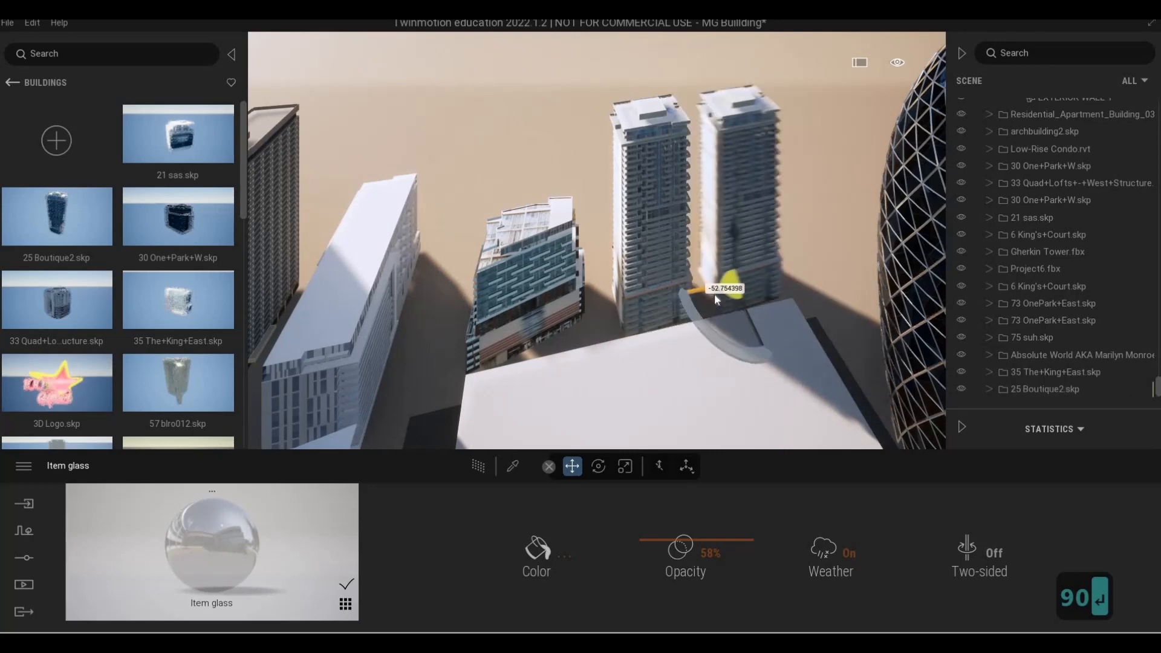
key(Escape)
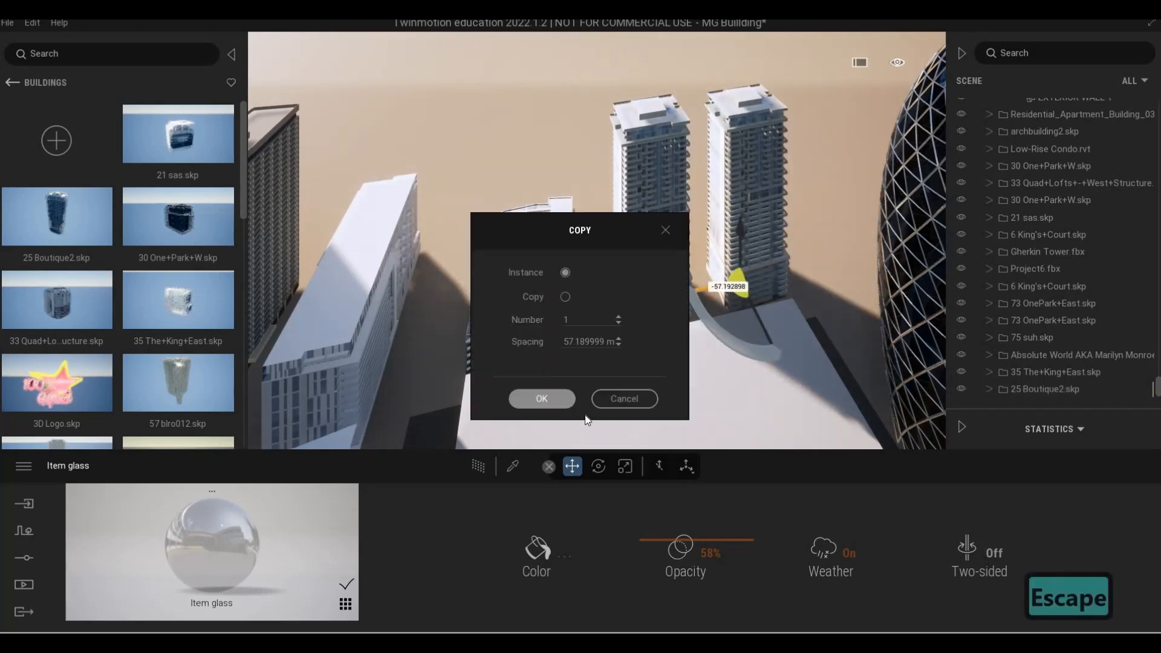
click(547, 399)
key(Escape)
key(a)
key(e)
key(q)
key(q)
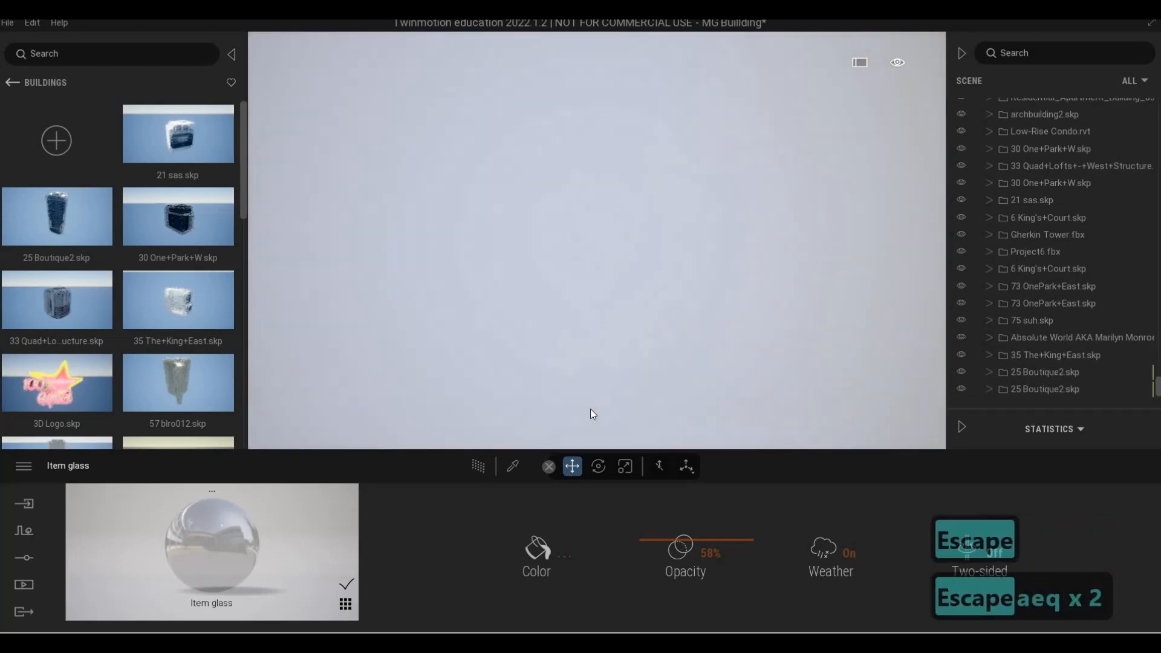
key(q)
key(1)
key(1)
key(1)
key(1)
key(1)
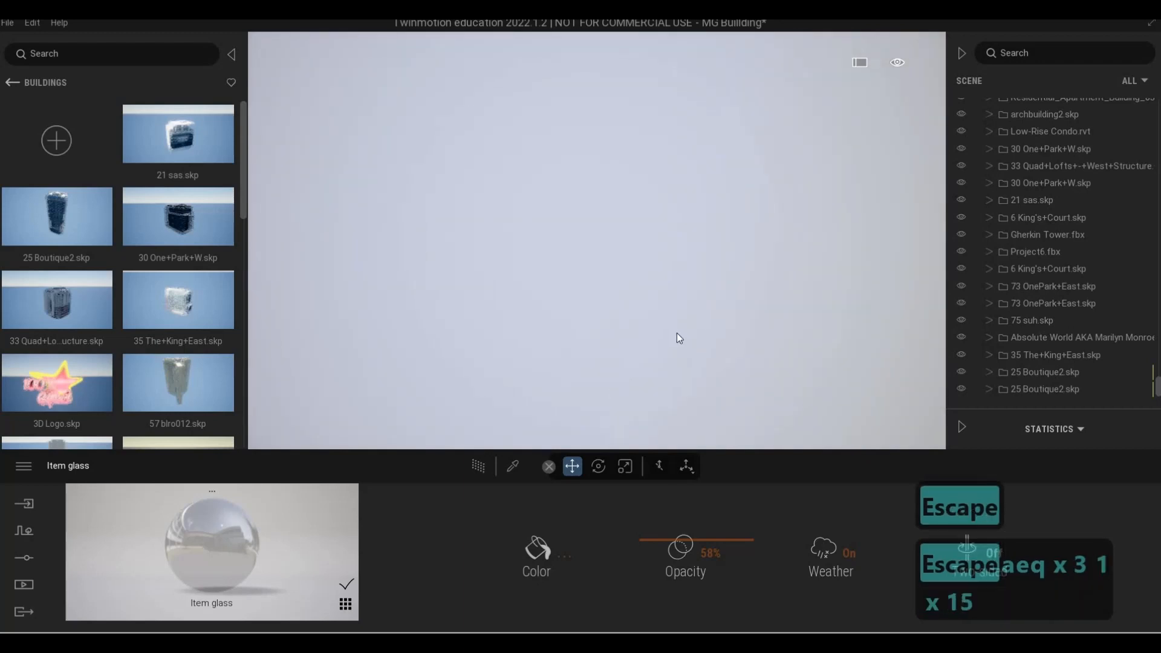
key(q)
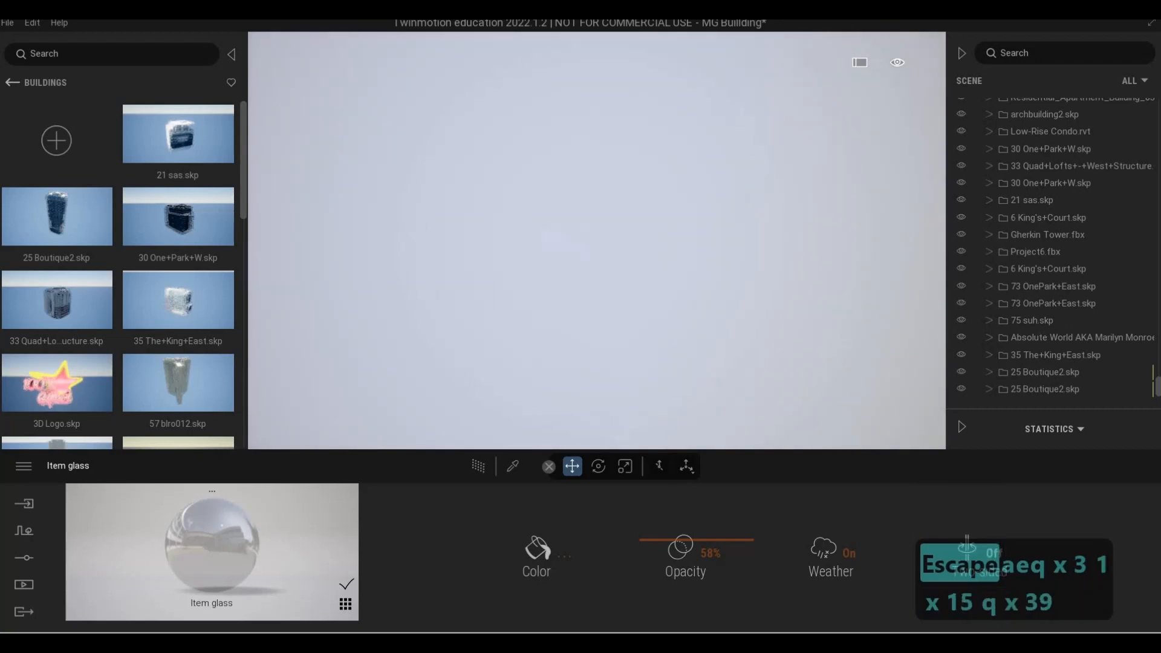
key(s)
key(s)
key(s)
key(s)
key(s)
key(s)
key(s)
key(s)
key(s)
key(s)
key(s)
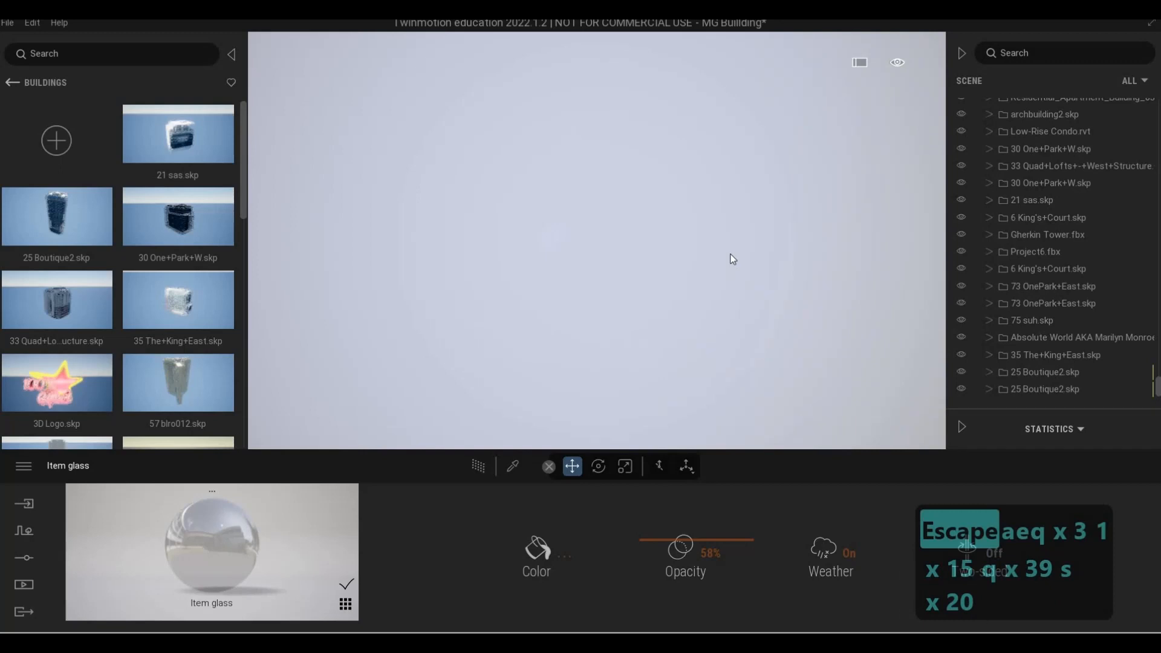
key(4)
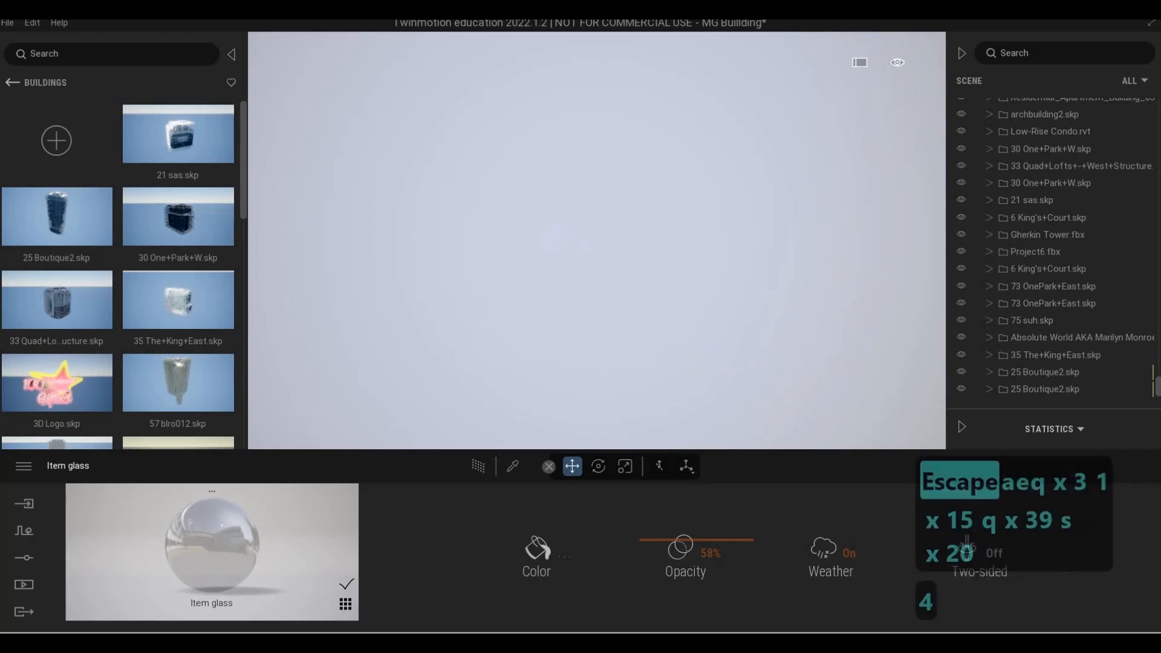
key(s)
key(q)
key(q)
key(q)
key(q)
key(q)
key(q)
key(q)
key(q)
key(q)
key(q)
key(q)
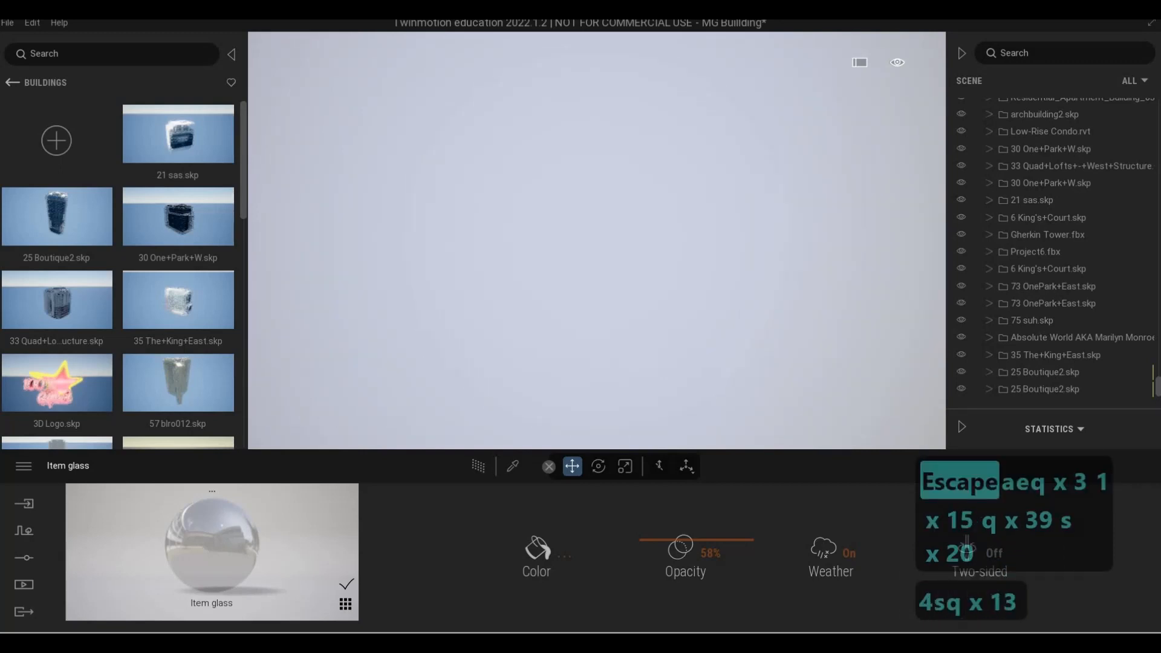
key(q)
key(s)
key(s)
key(s)
key(s)
key(s)
key(s)
key(s)
key(s)
key(s)
key(s)
key(s)
key(s)
key(a)
key(a)
key(a)
key(a)
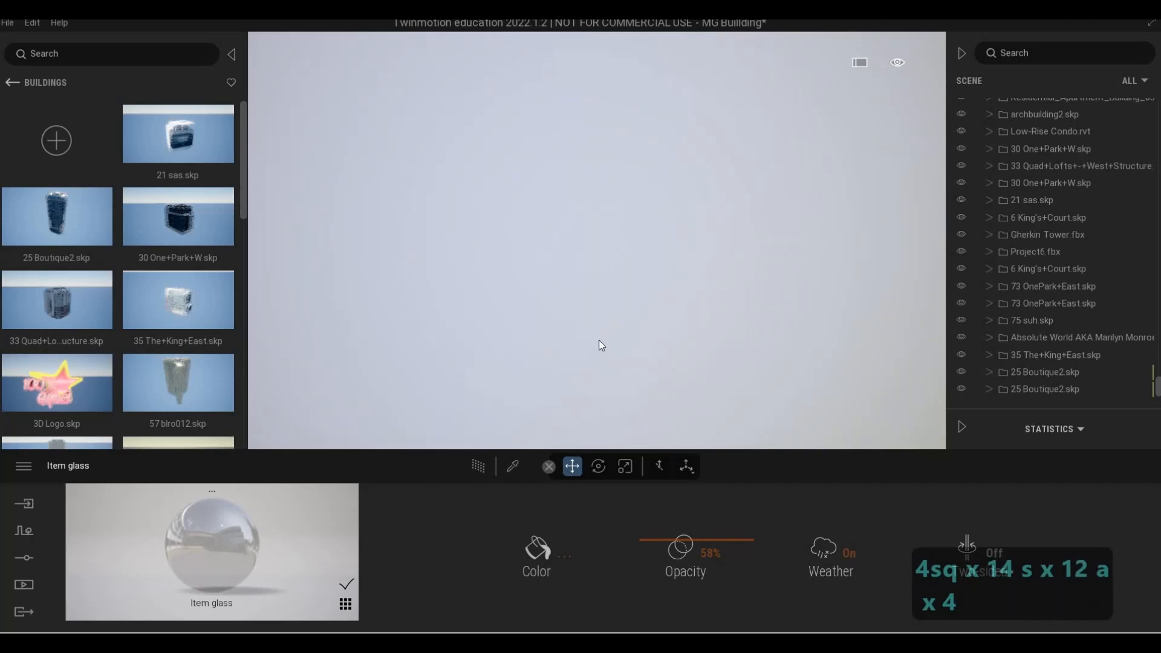
key(a)
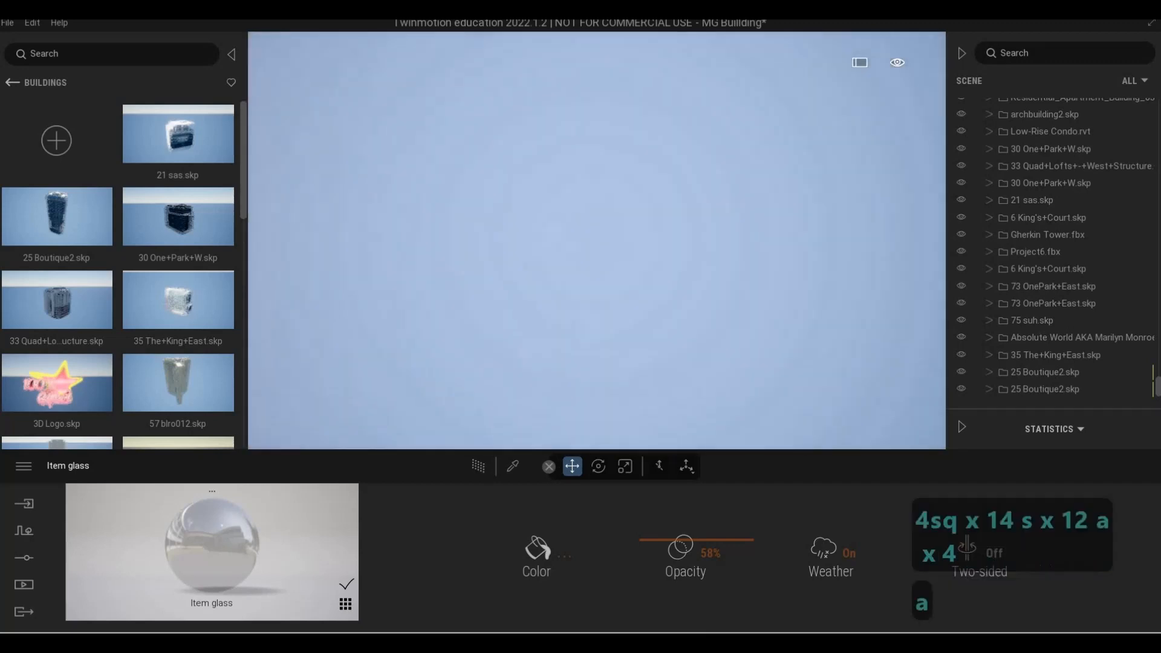
key(w)
key(q)
key(q)
key(q)
key(q)
key(q)
key(q)
key(q)
key(q)
key(q)
key(q)
key(q)
key(q)
key(q)
key(q)
key(q)
key(q)
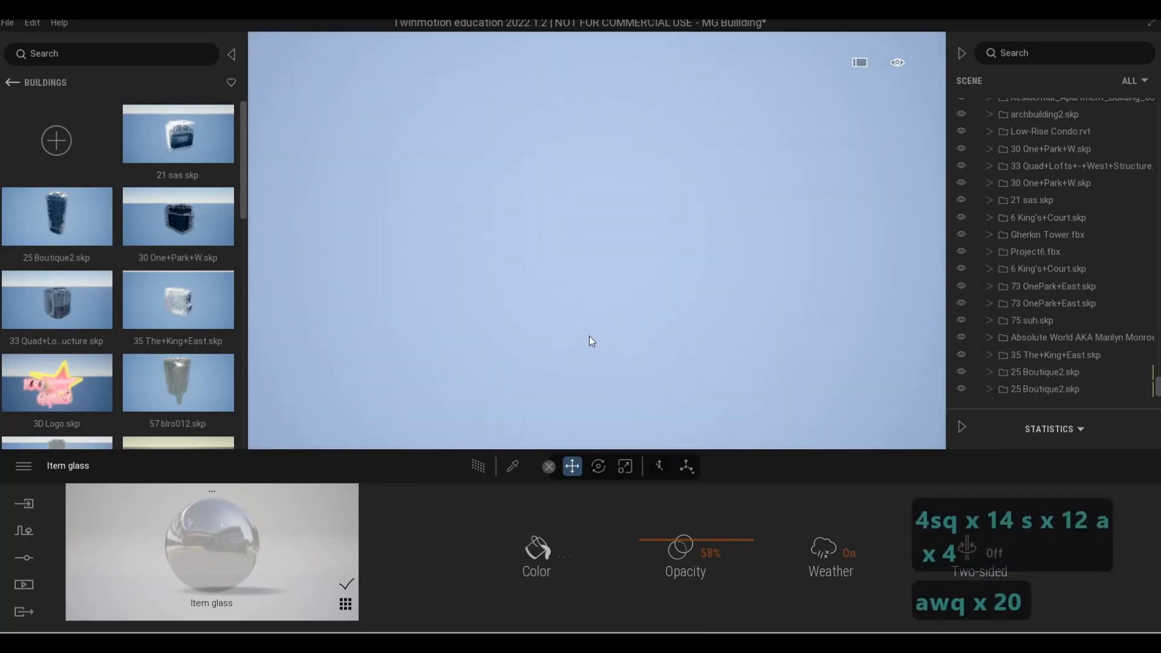
- Bring the city back into view and examine the layout of the placed buildings and twin 25 Boutique2 towers from above
key(d)
key(a)
key(s)
key(d)
key(s)
key(F1)
key(a)
key(w)
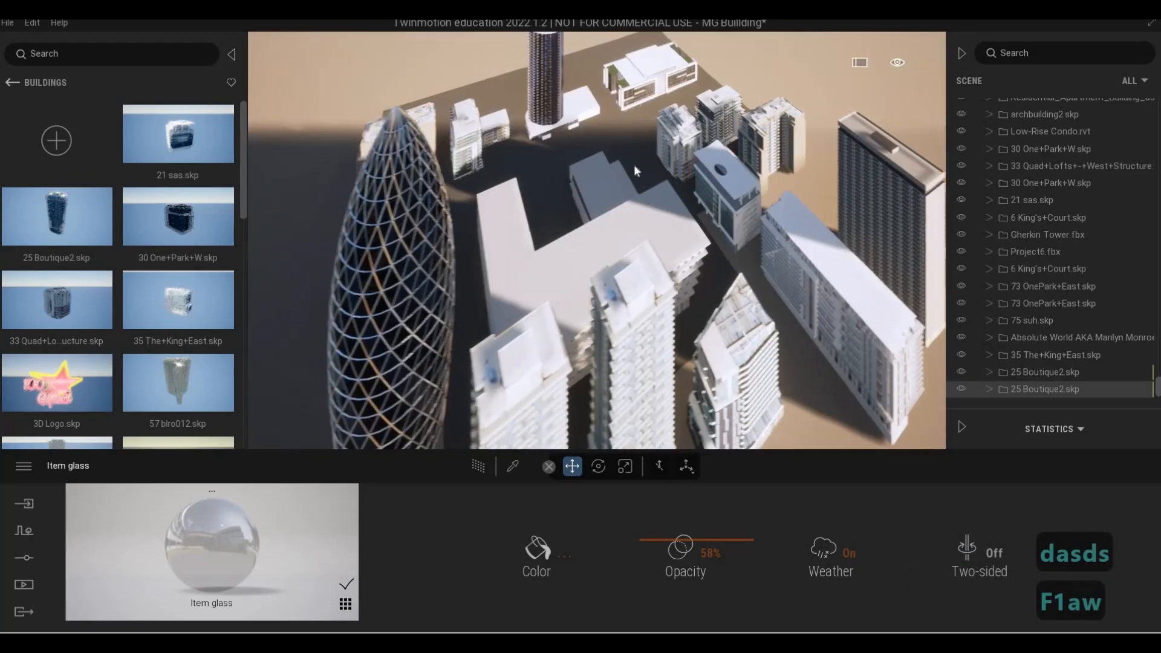
key(a)
key(q)
key(q)
key(a)
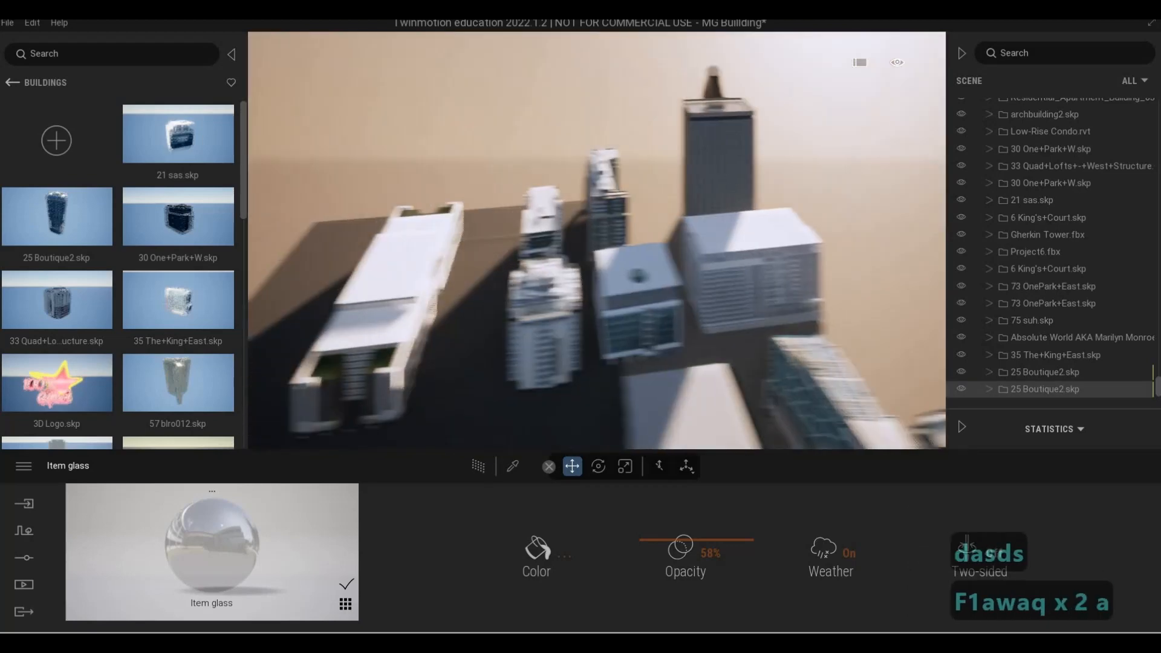
key(a)
key(a)
key(a)
key(s)
key(e)
key(w)
key(e)
key(s)
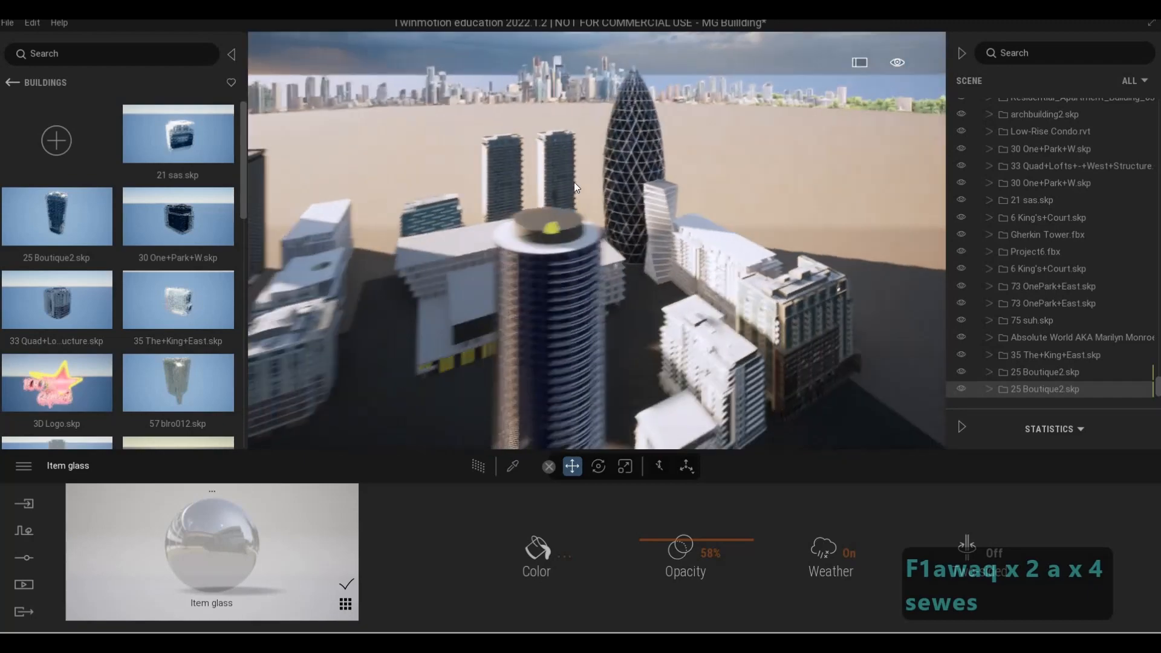
- Clear the selection and examine the round tower against the surrounding buildings and skyline, descending from an aerial view to near ground level
key(Escape)
key(Escape)
key(a)
key(s)
key(e)
key(a)
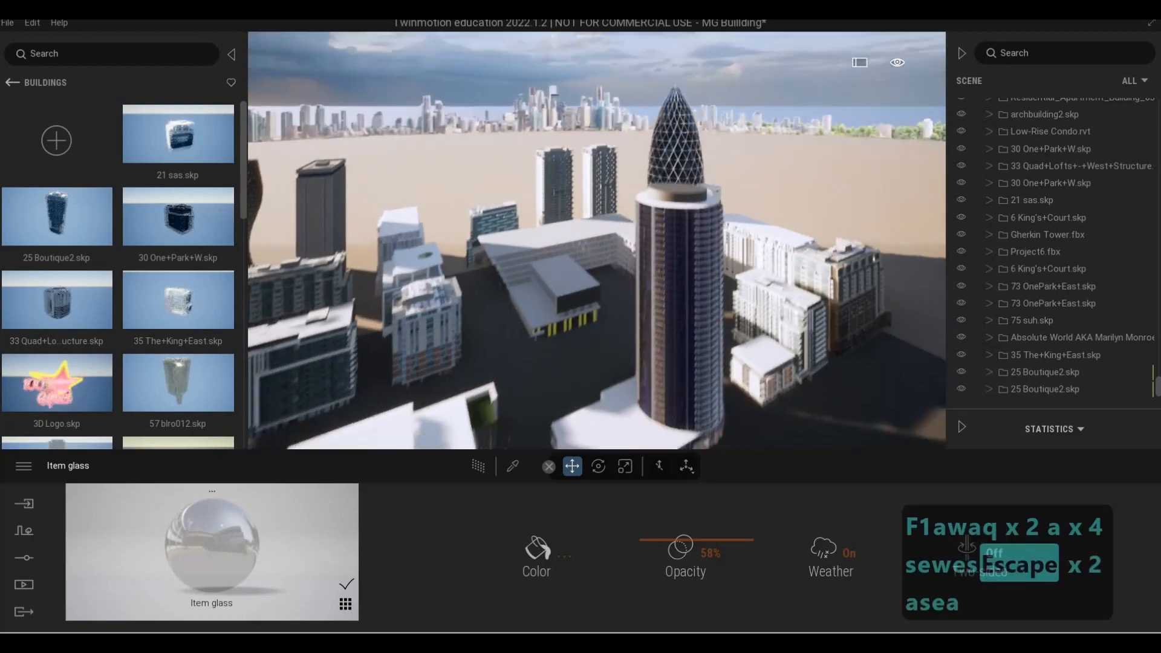
key(e)
key(d)
key(w)
key(a)
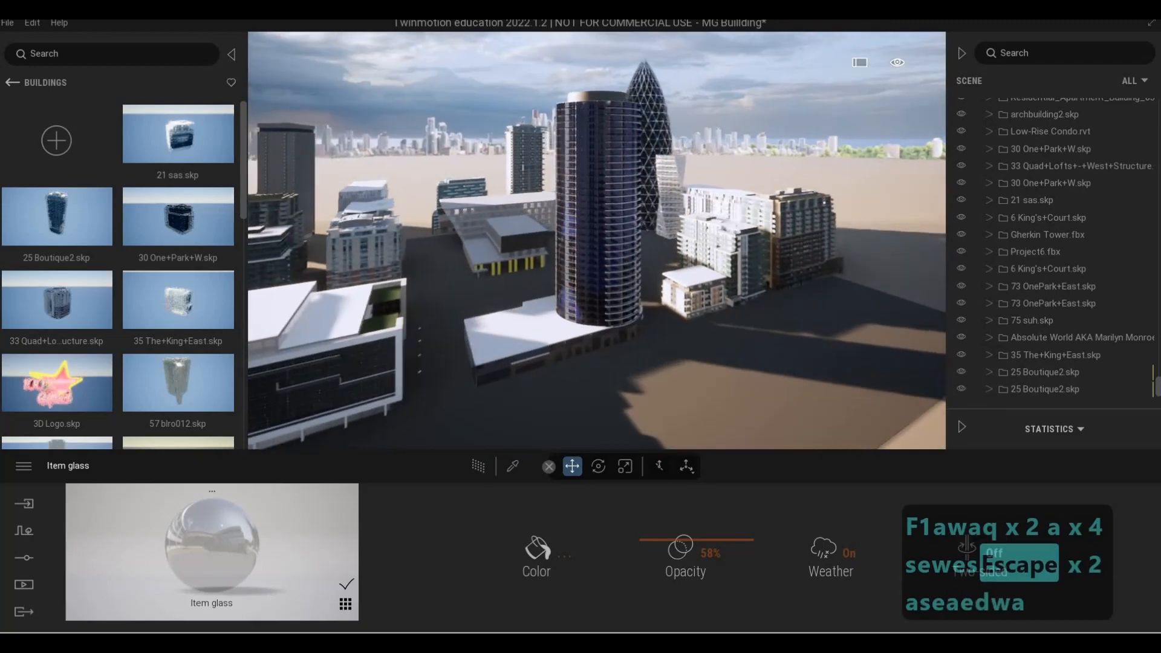
key(e)
key(e)
key(w)
key(s)
key(w)
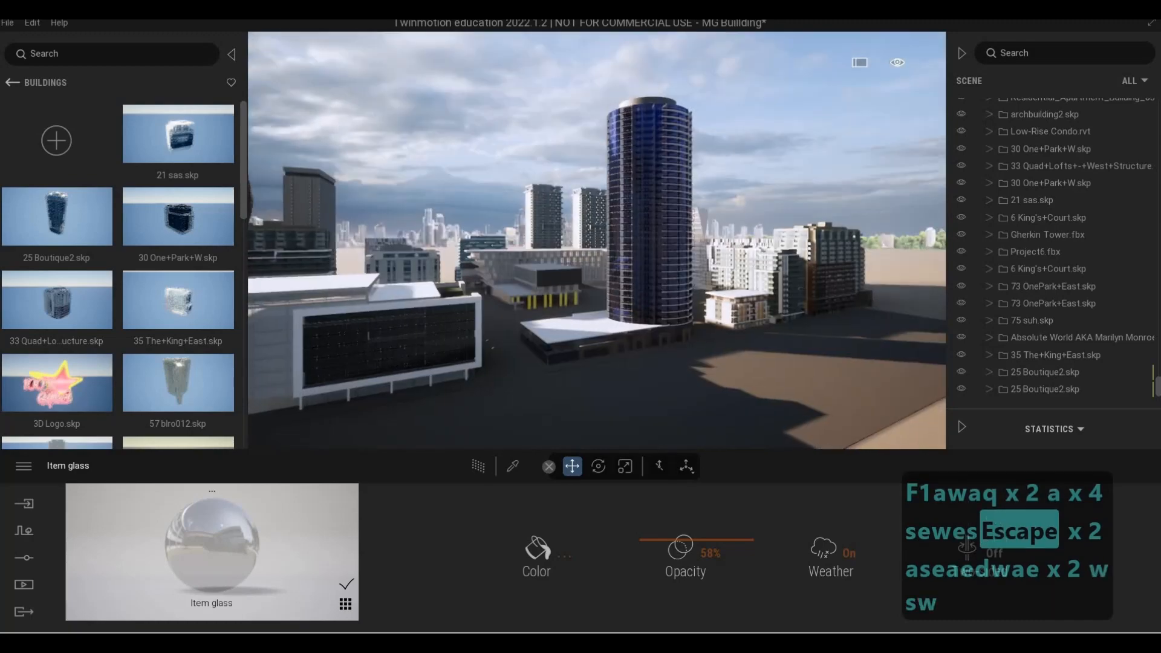
key(s)
key(a)
key(e)
key(a)
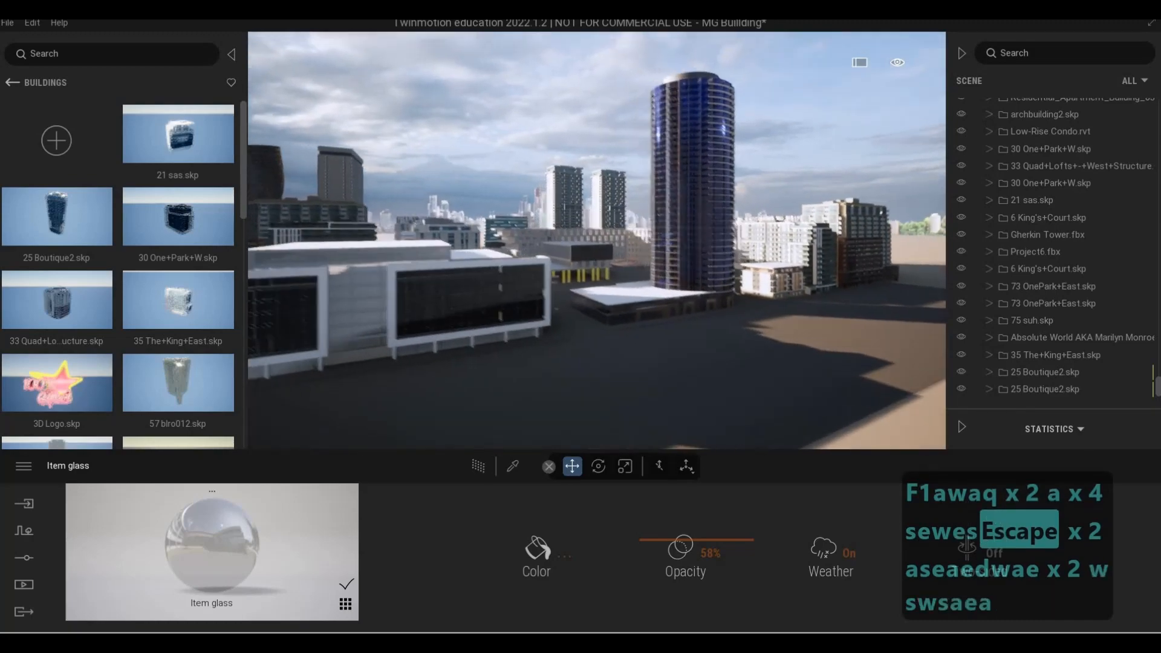
key(w)
key(d)
key(d)
key(a)
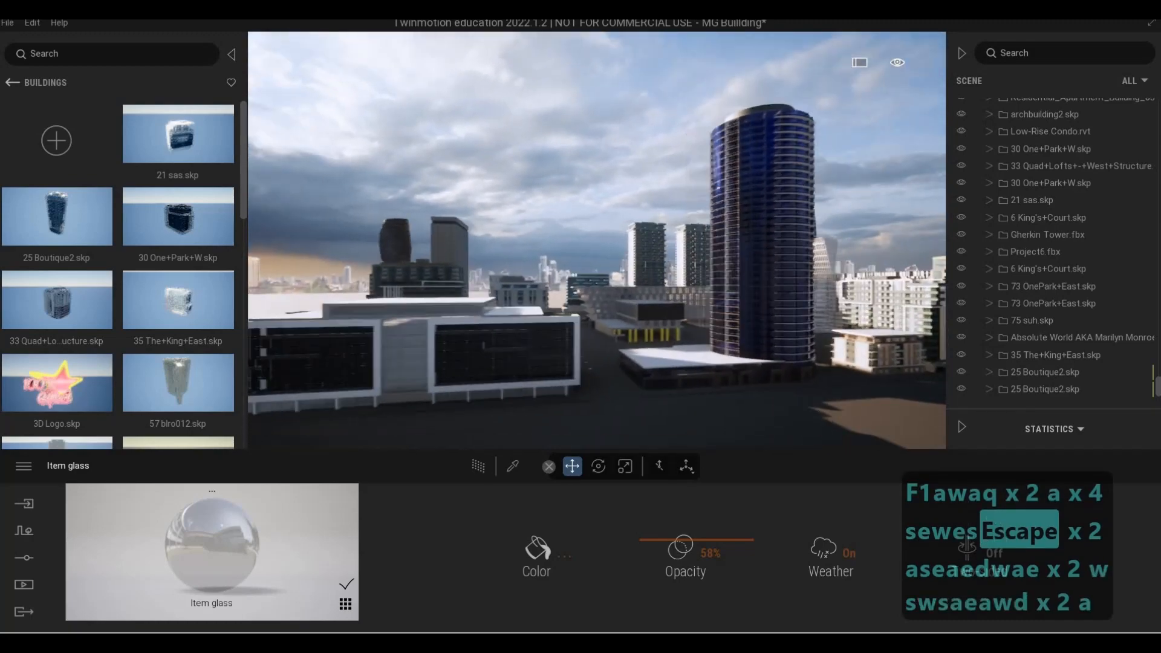
key(a)
key(d)
key(a)
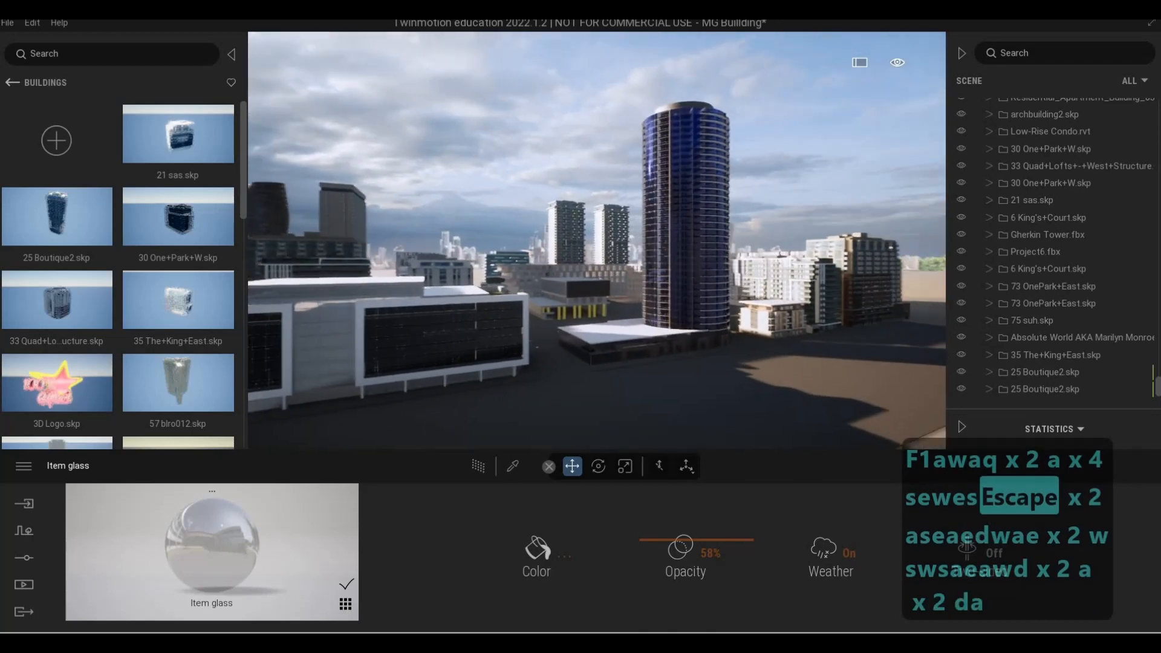
key(a)
key(e)
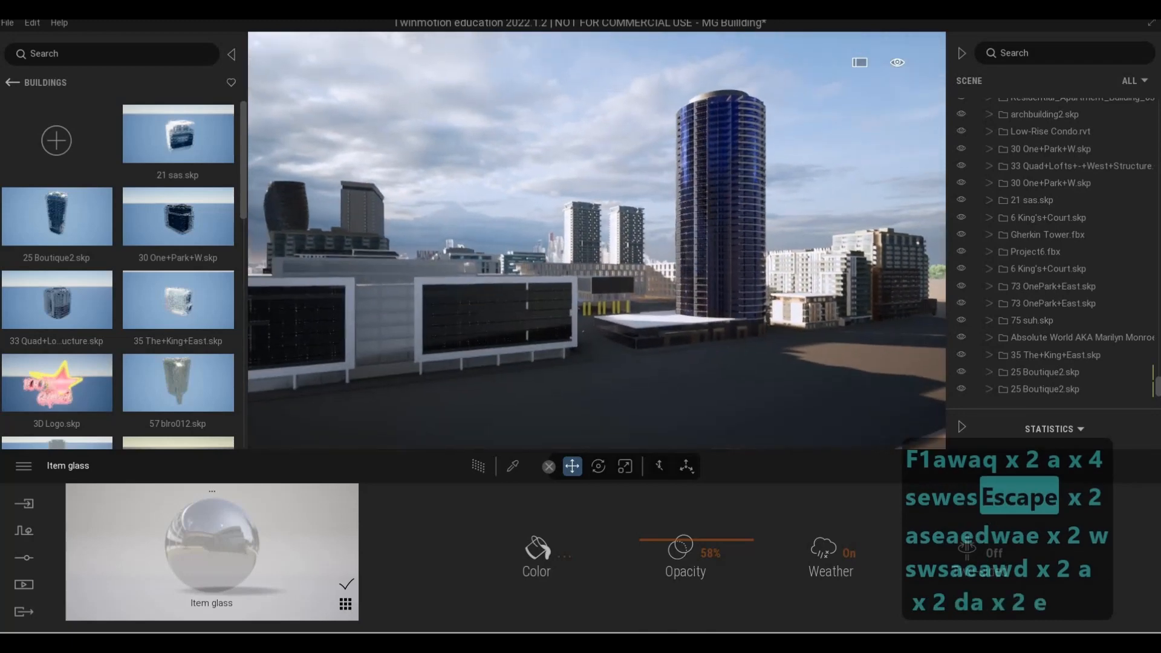
key(e)
key(w)
key(d)
key(d)
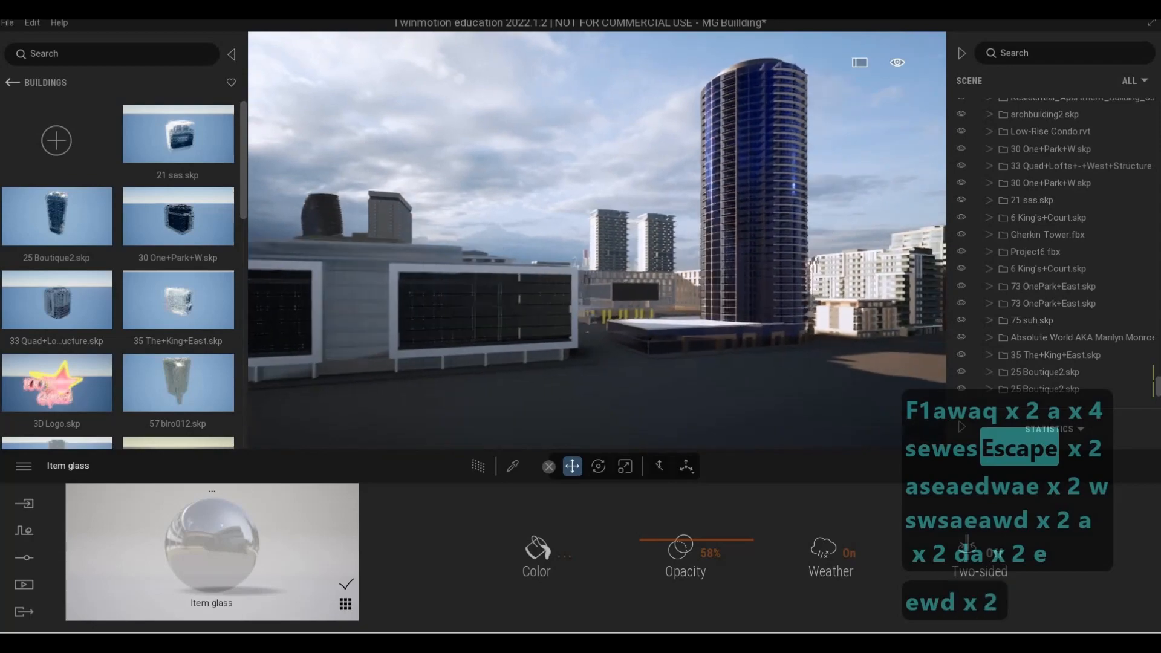